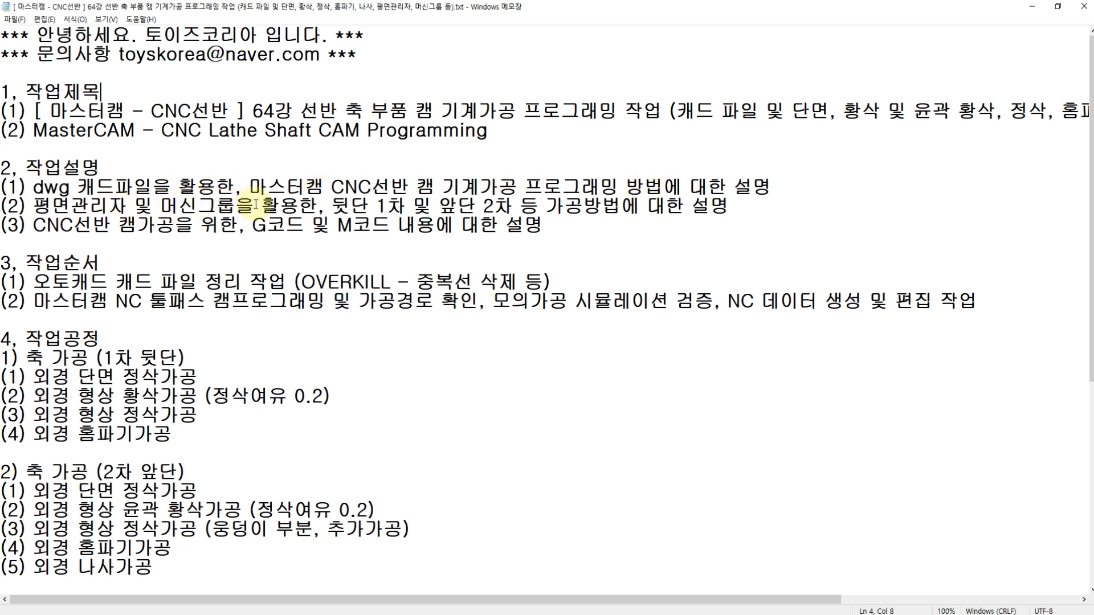
- Read the work description and work sequence sections of the lathe programming notes
left_click_drag(325, 203, 538, 207)
left_click(563, 206)
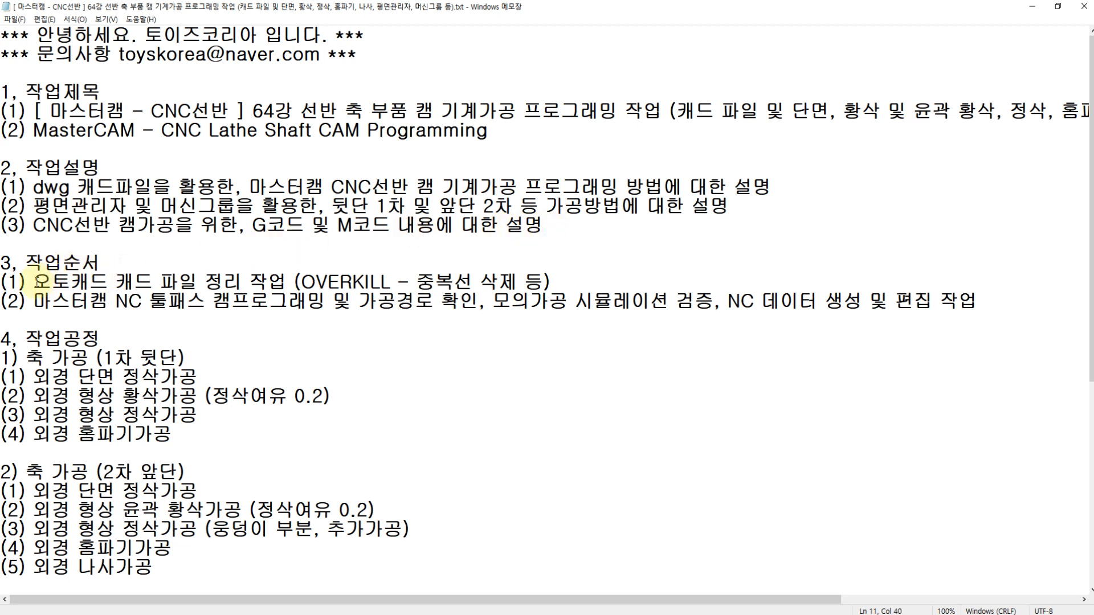
left_click_drag(33, 281, 281, 283)
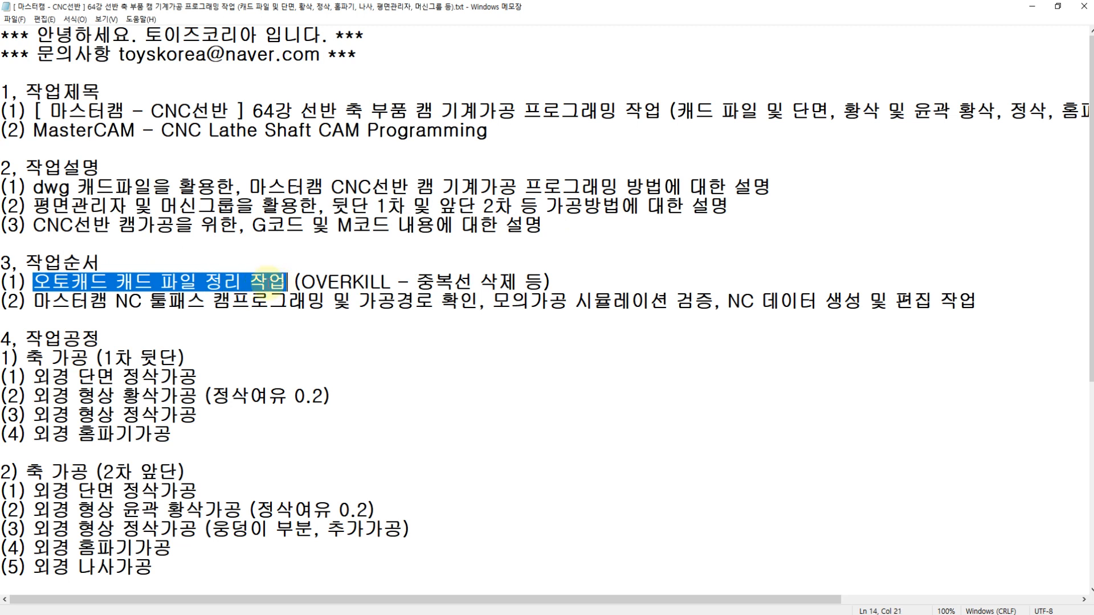
left_click(70, 283)
left_click_drag(36, 283, 544, 281)
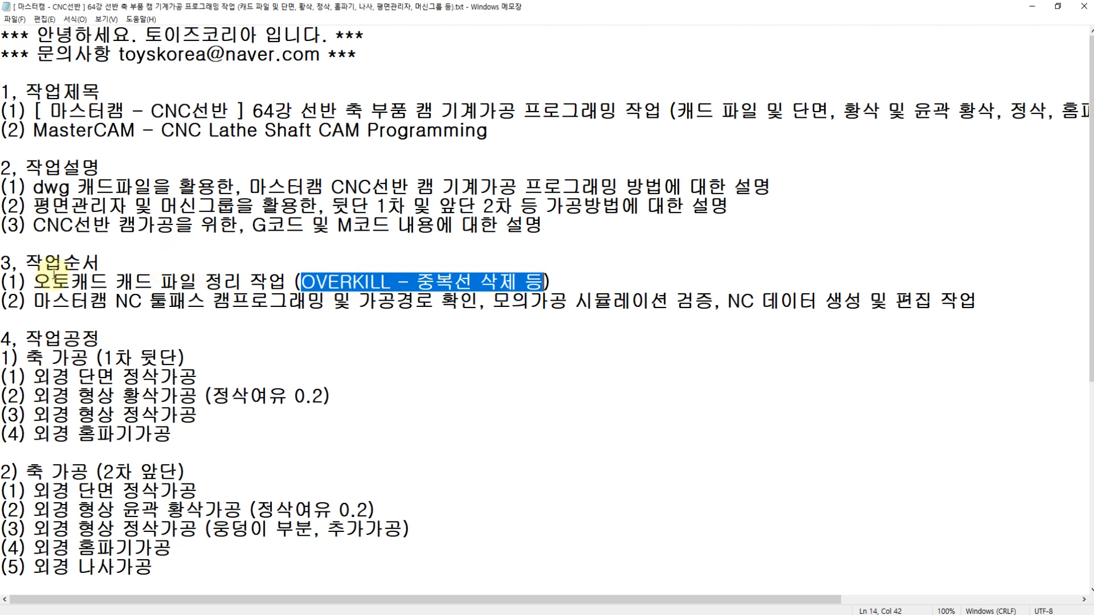
left_click(37, 299)
left_click(213, 302)
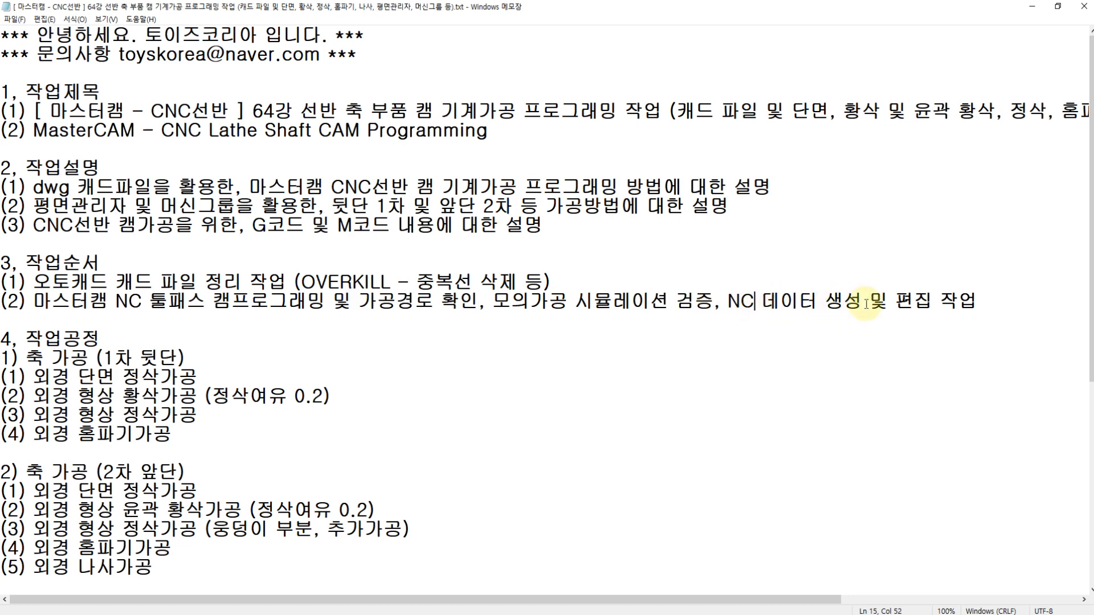
left_click(976, 302)
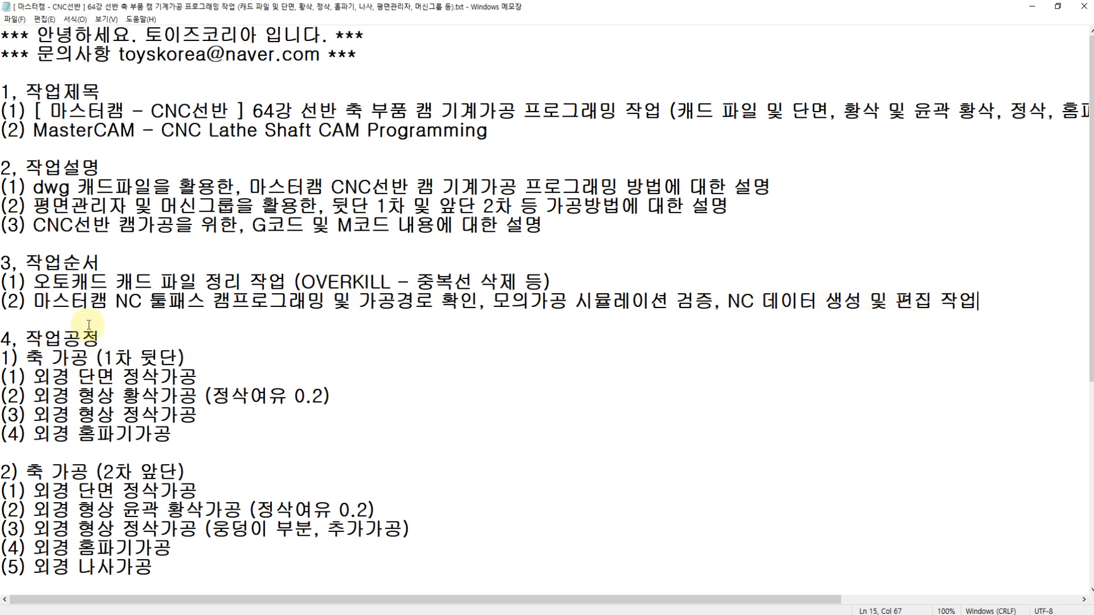
- Review the machining processes listed for the shaft's first (back end) and second (front end) setups
scroll(85, 330, "down", 2)
left_click_drag(29, 244, 60, 244)
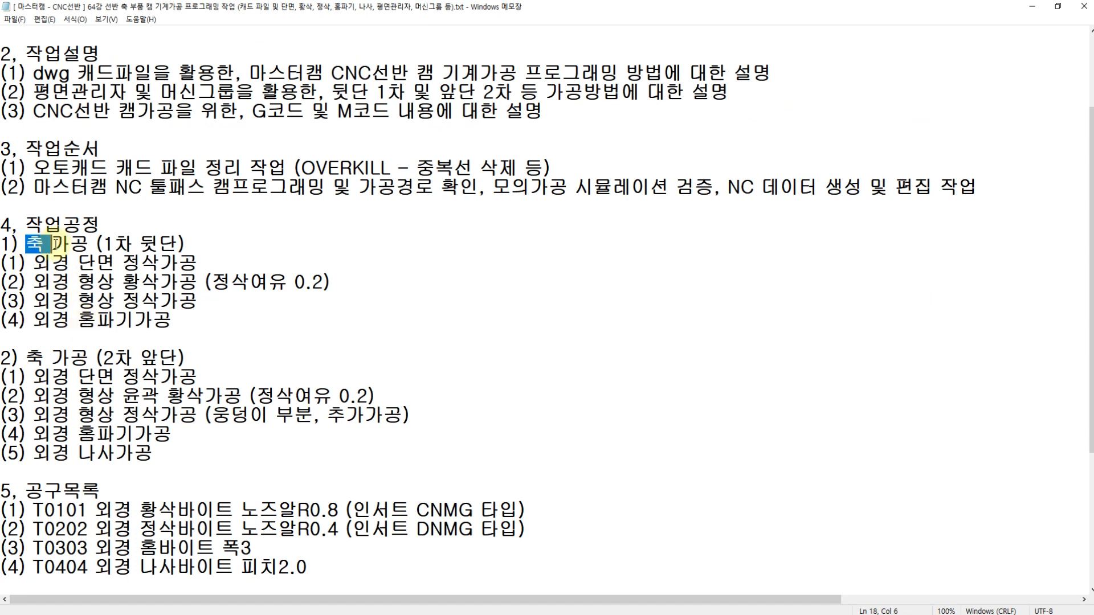
left_click(65, 244)
left_click(104, 358)
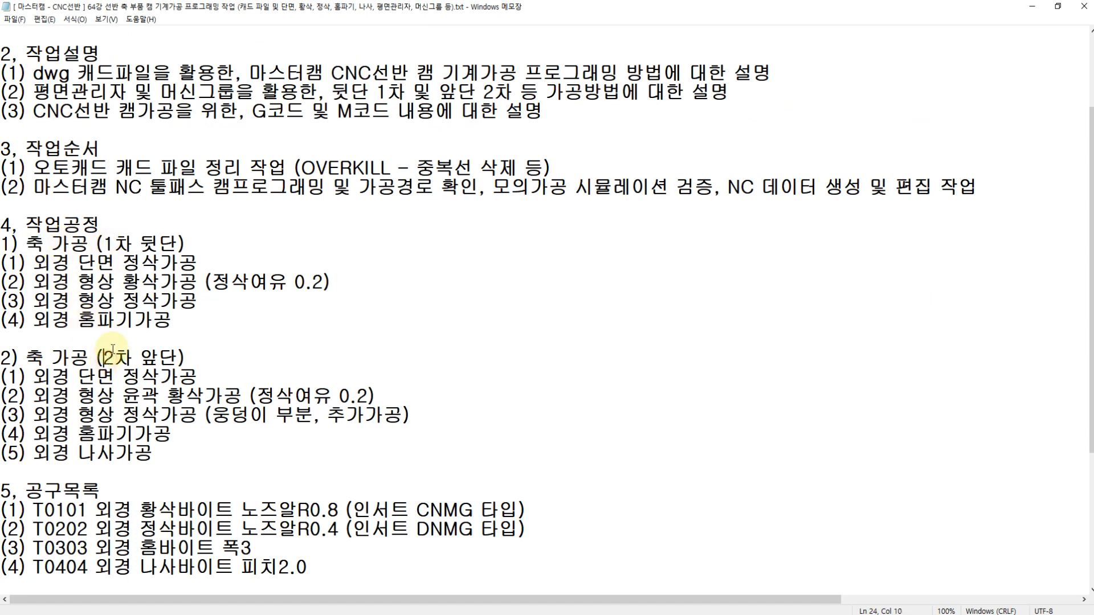
left_click_drag(104, 243, 177, 244)
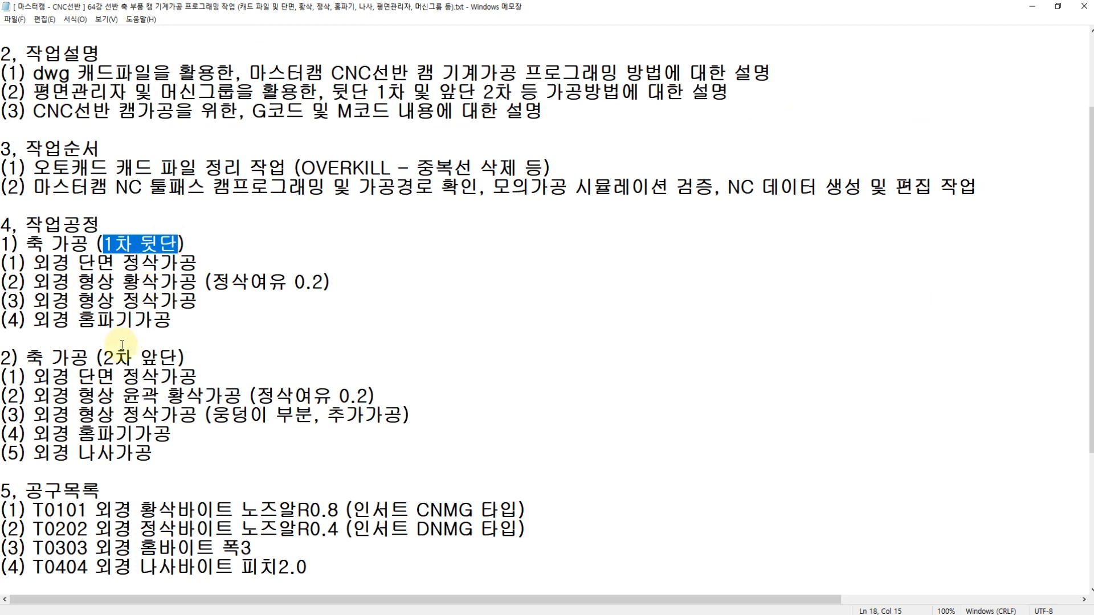
left_click_drag(104, 357, 178, 358)
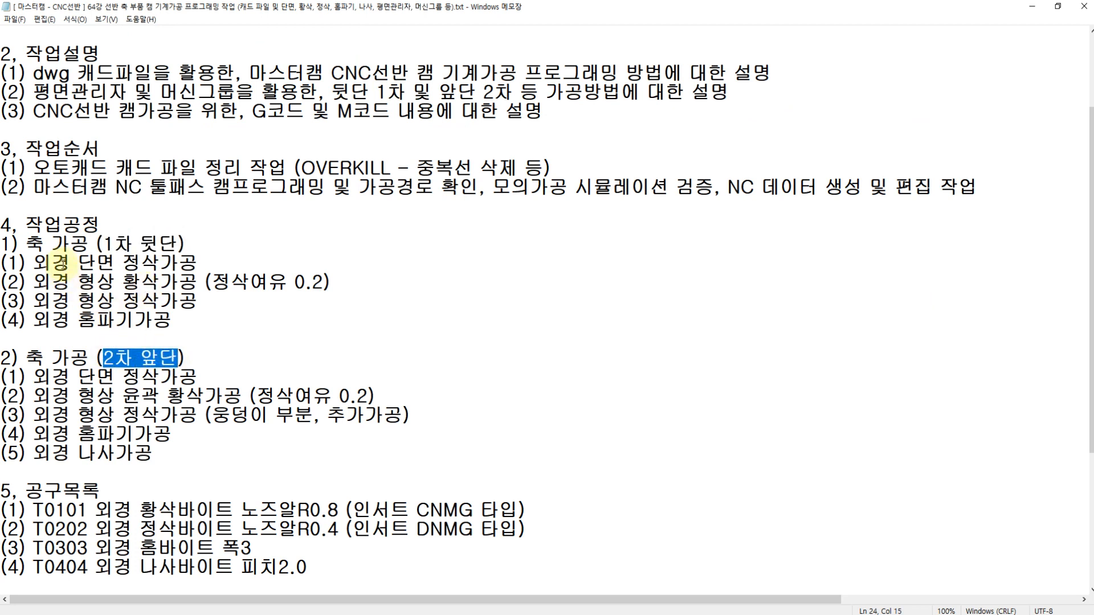
left_click_drag(134, 320, 51, 262)
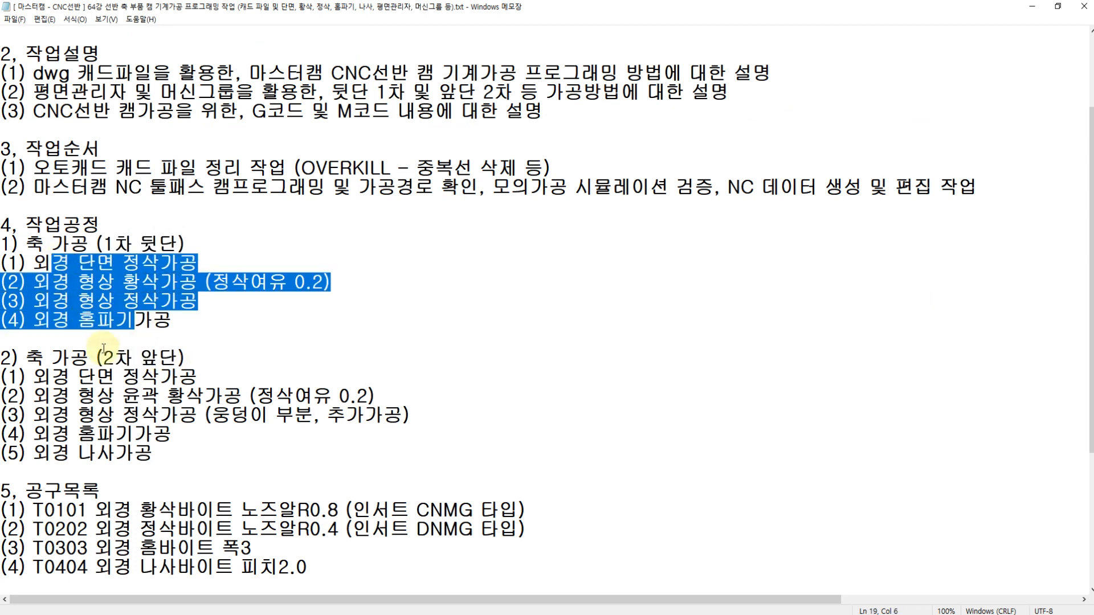
left_click_drag(151, 453, 52, 376)
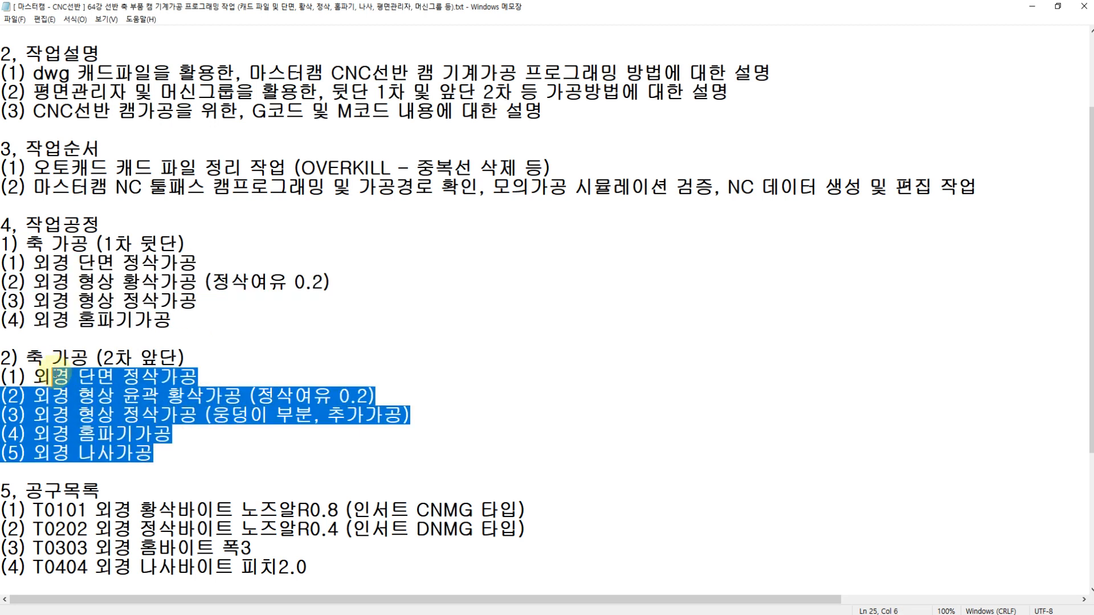
left_click(70, 358)
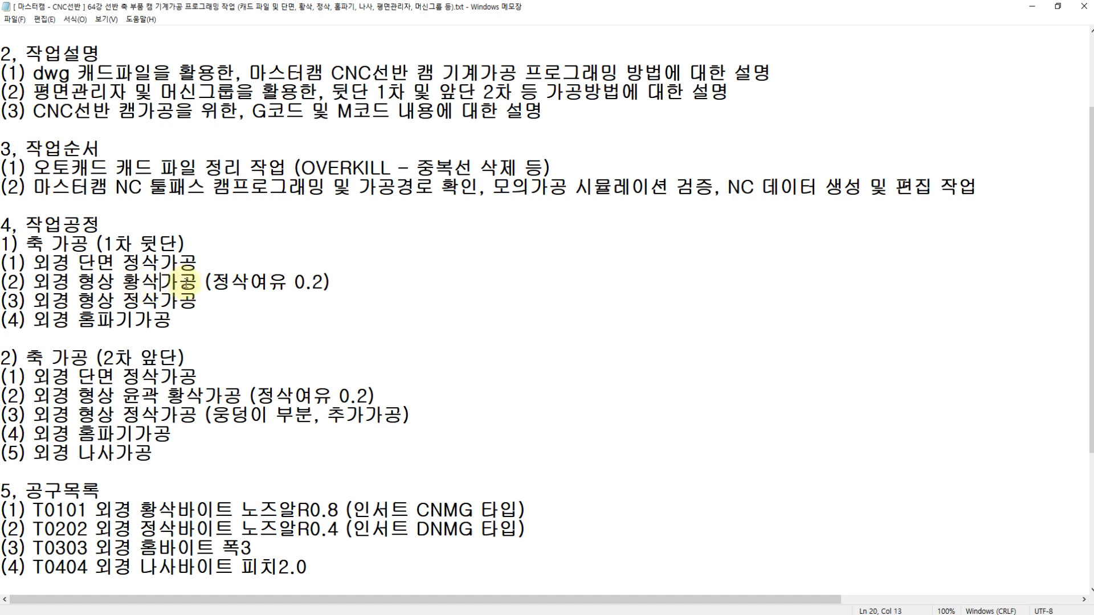
- Compare the roughing operation of the first setup with the contour roughing operation of the second setup
left_click(181, 283)
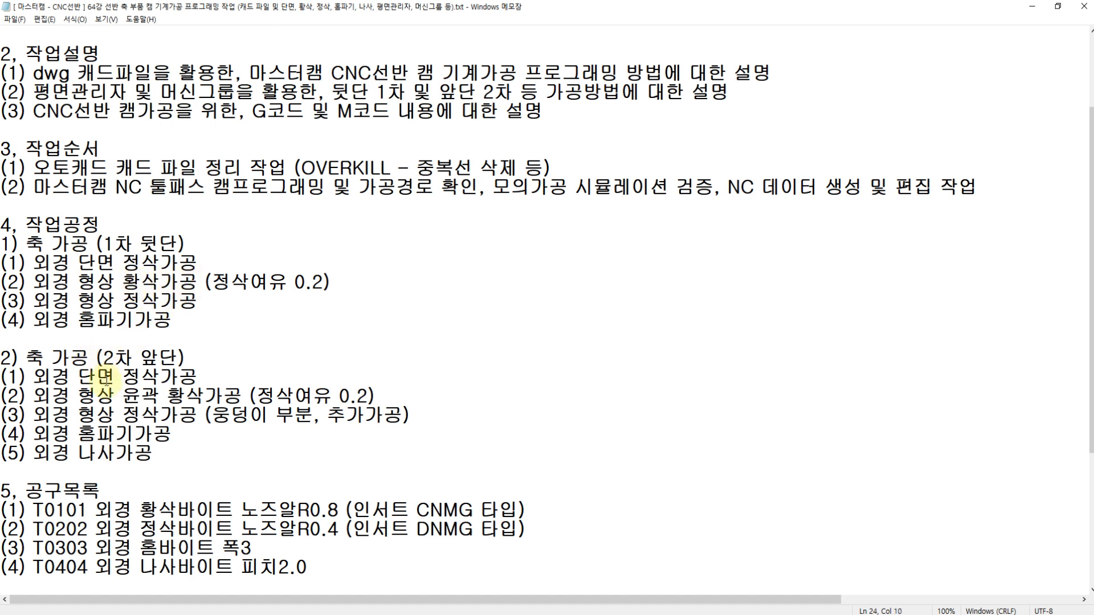
left_click_drag(84, 395, 118, 389)
left_click(240, 397)
left_click(117, 395)
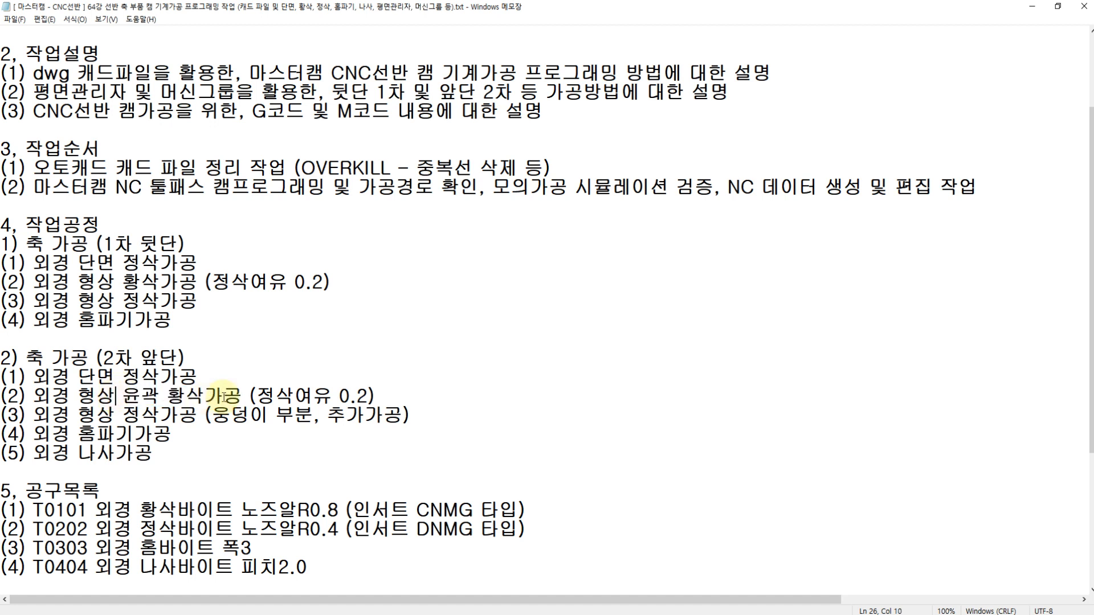
left_click_drag(246, 397, 113, 394)
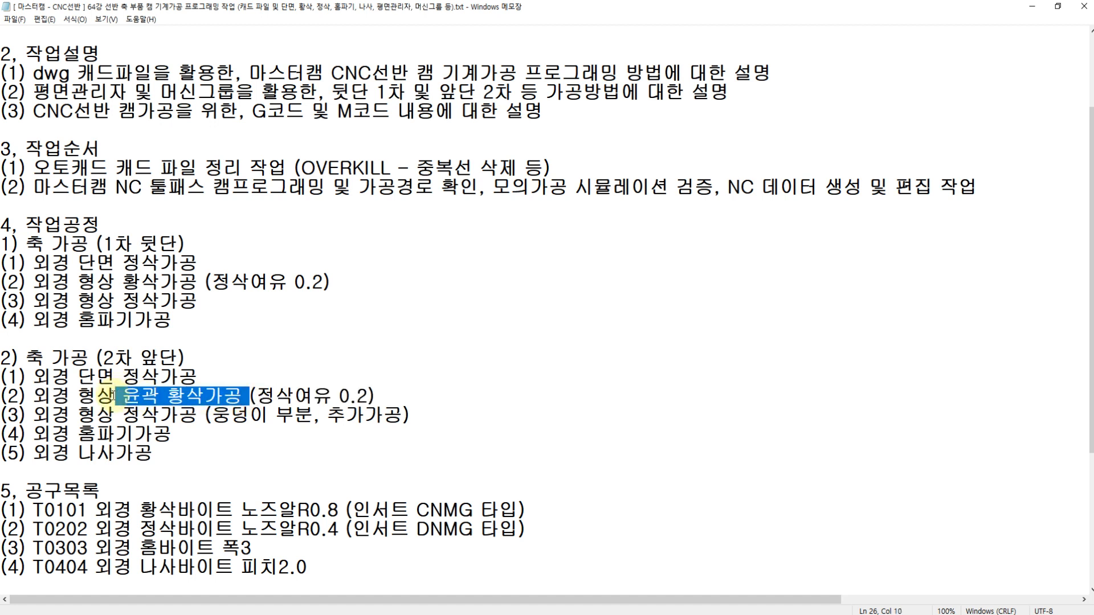
left_click(114, 395)
left_click(127, 282)
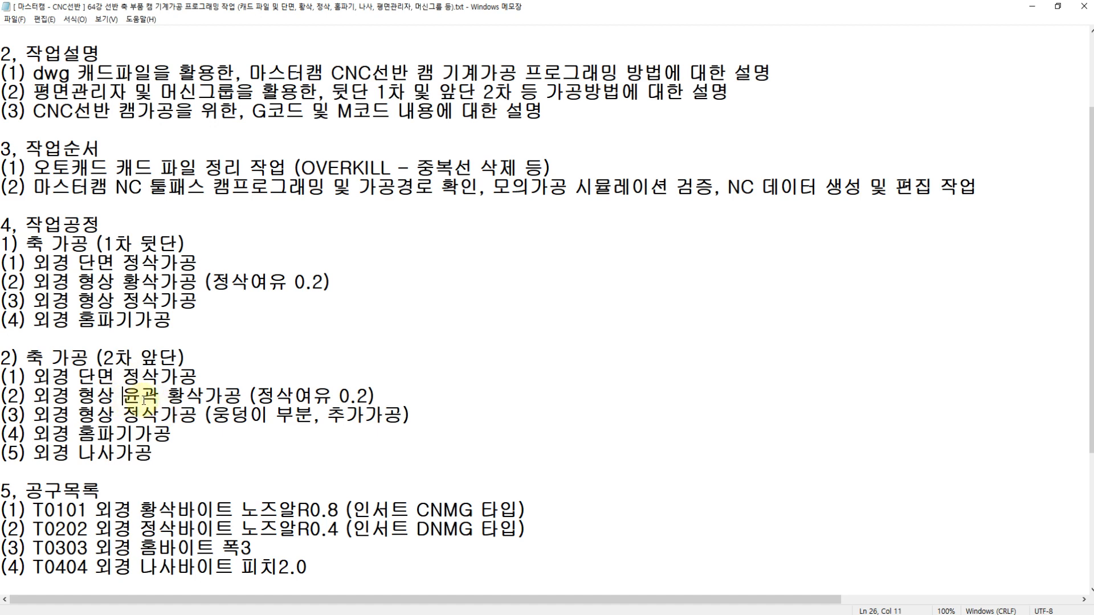
- Read the tool list and the special notes on the source drawing, stock, chuck jaws, threading cycle and NC data
scroll(145, 400, "down", 2)
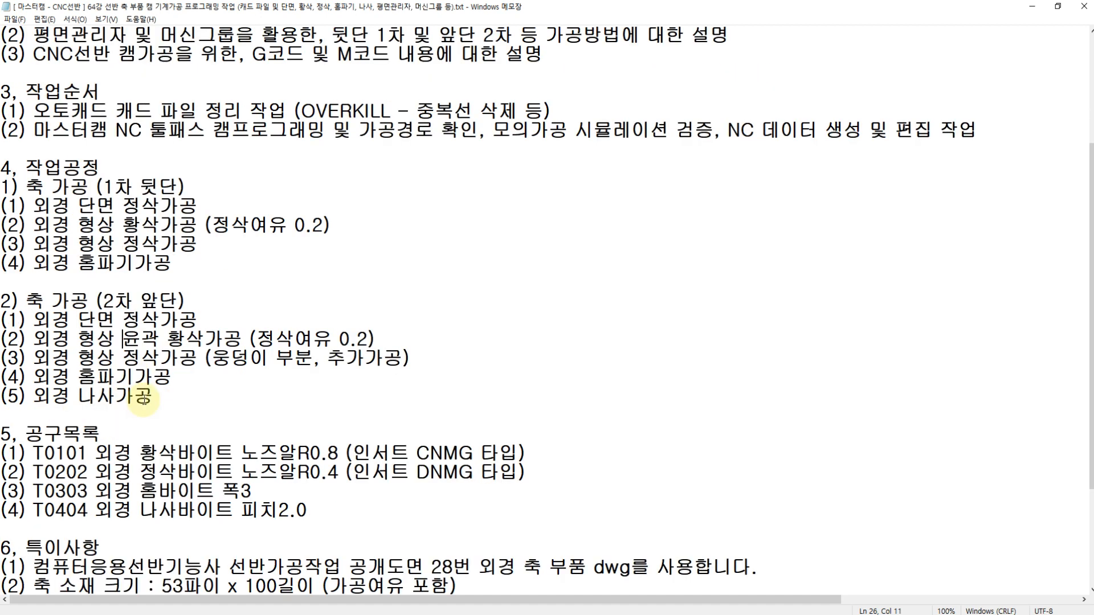
left_click_drag(32, 395, 307, 453)
scroll(308, 398, "down", 2)
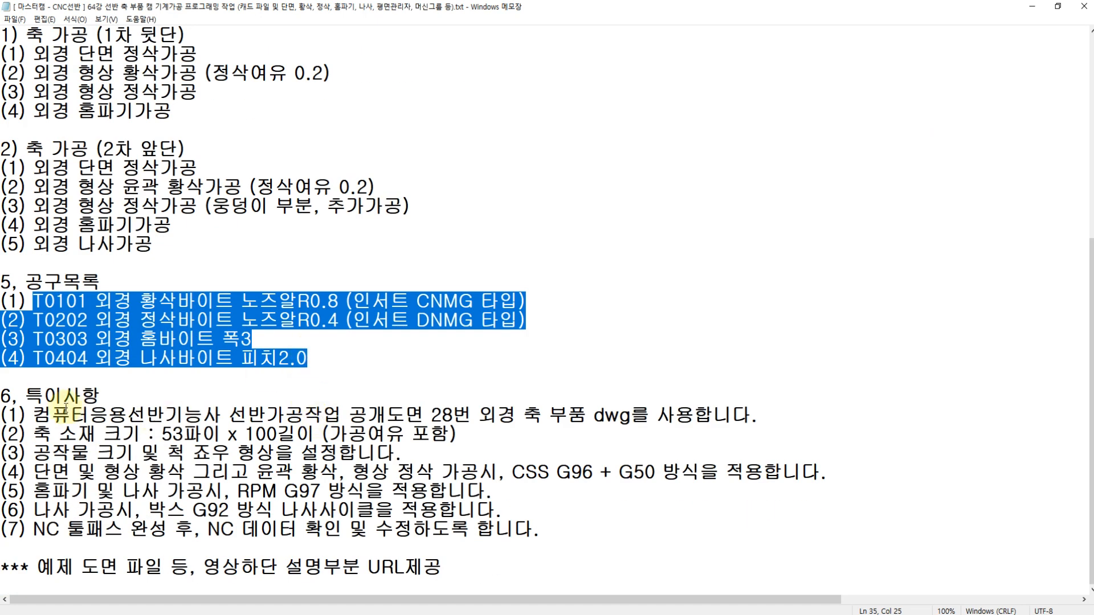
left_click(33, 415)
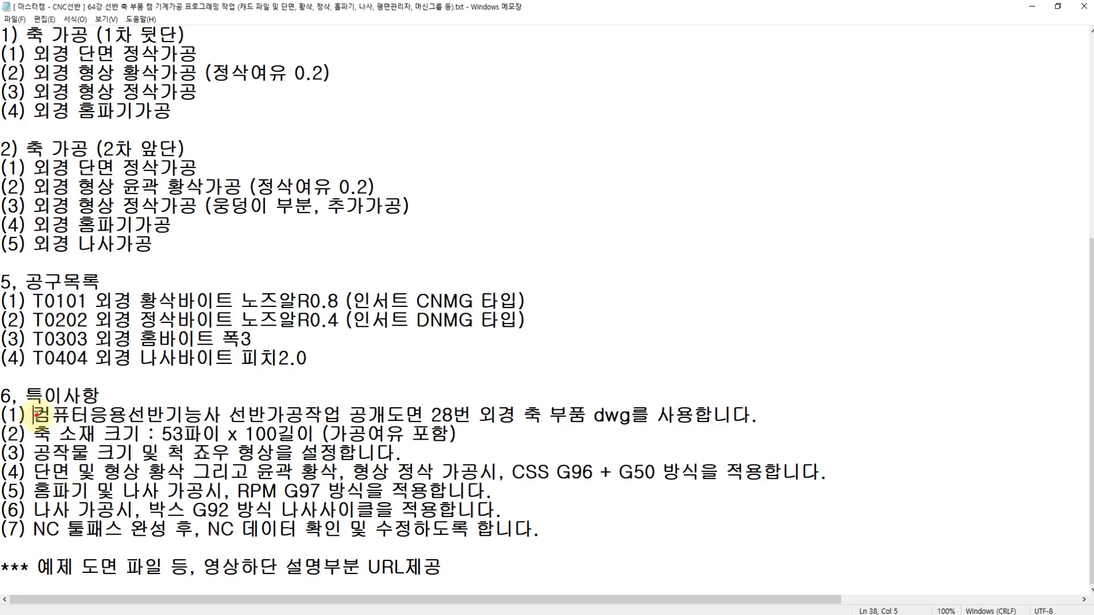
left_click_drag(35, 416, 594, 417)
left_click(27, 427)
left_click(623, 416)
left_click(586, 415)
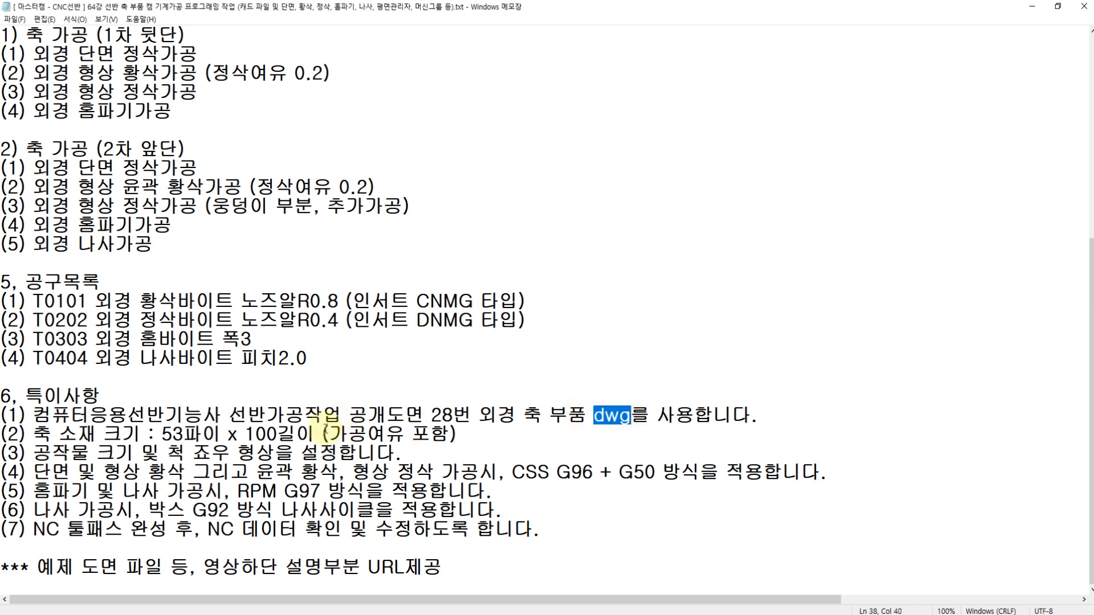
left_click_drag(34, 442, 396, 453)
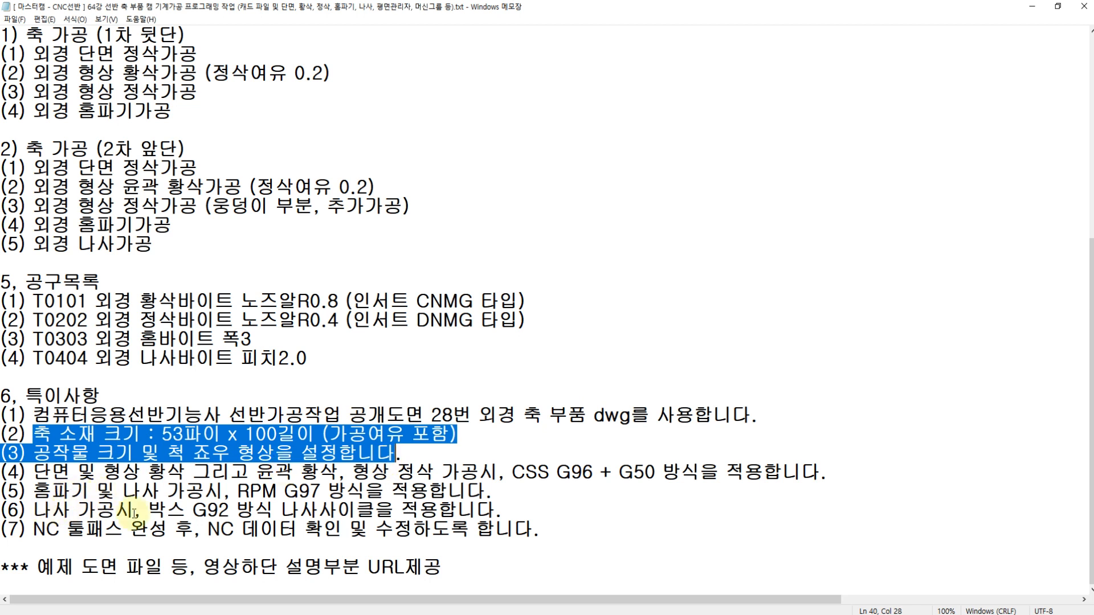
left_click_drag(149, 511, 373, 509)
left_click_drag(518, 510, 179, 505)
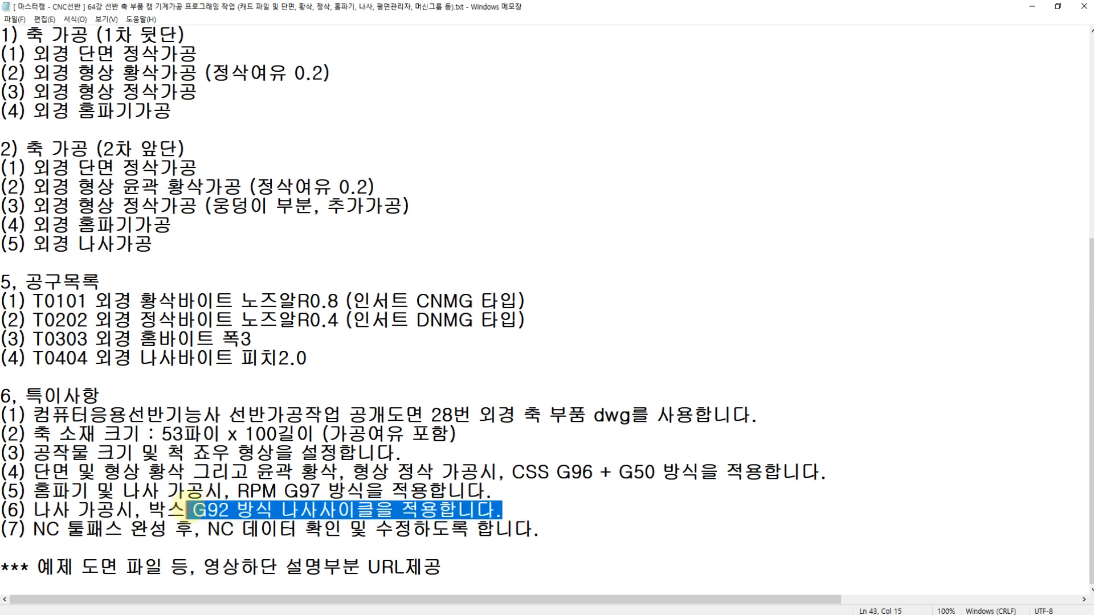
left_click(85, 529)
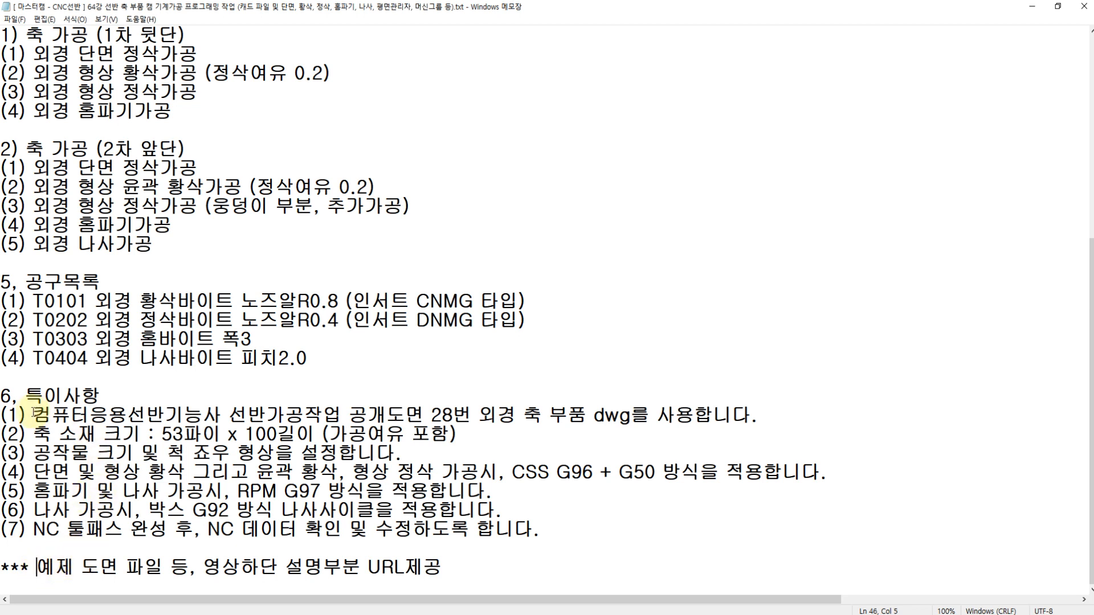
- Reread the note identifying the source drawing and shaft part, and return to the start of the notes
left_click_drag(33, 414, 335, 409)
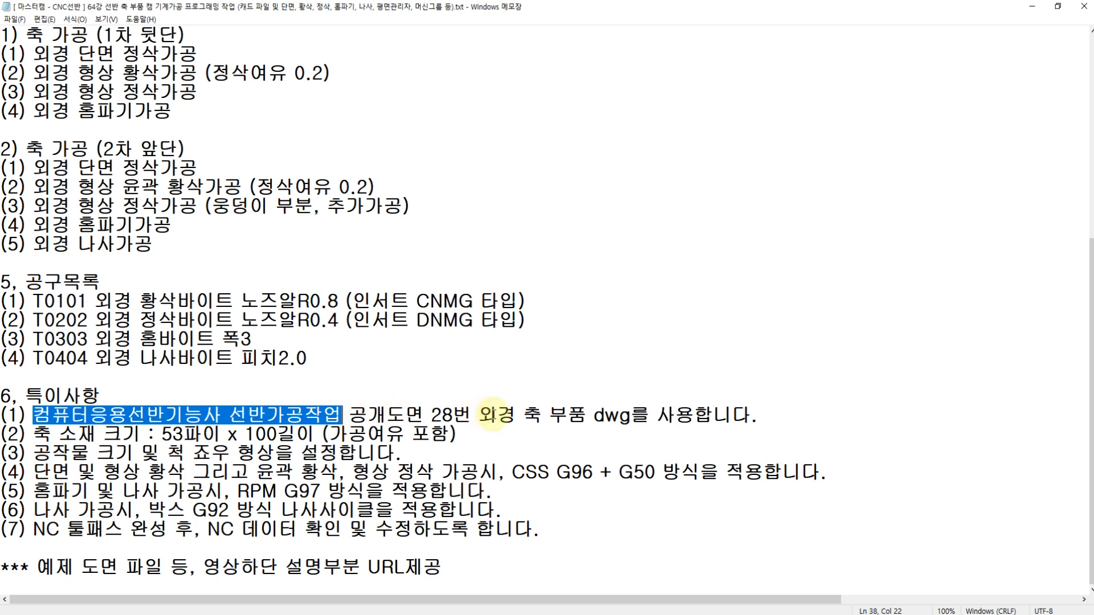
left_click_drag(523, 415, 546, 418)
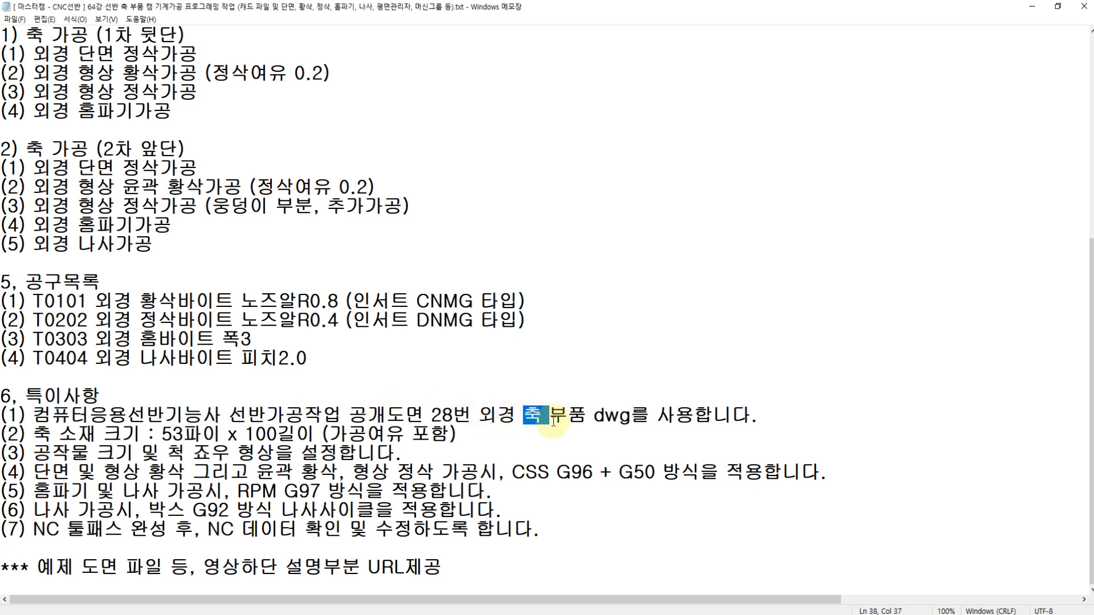
left_click(544, 416)
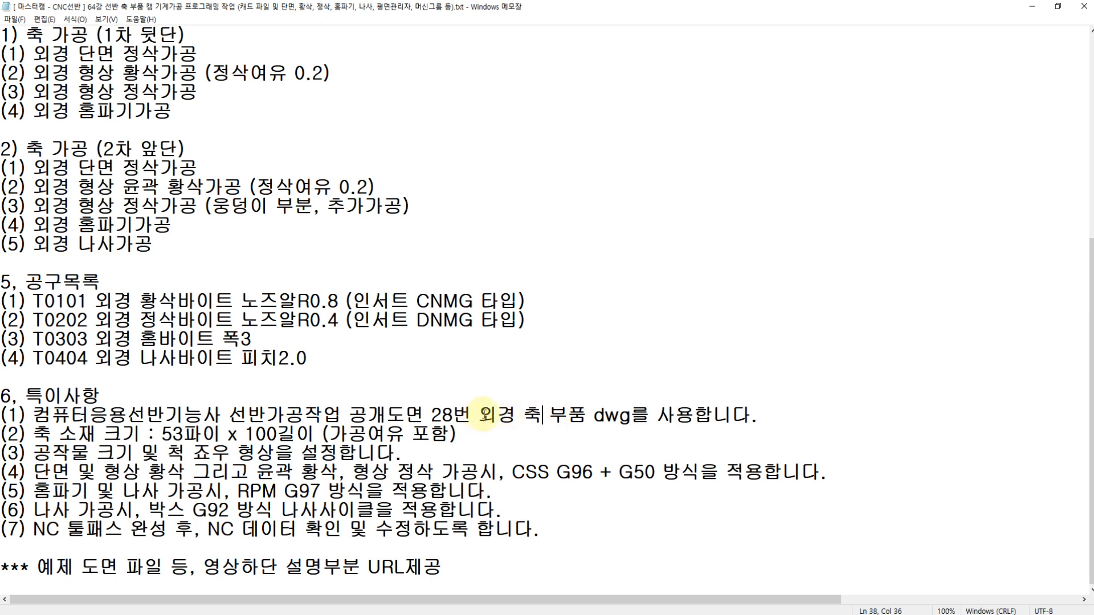
left_click_drag(550, 415, 34, 414)
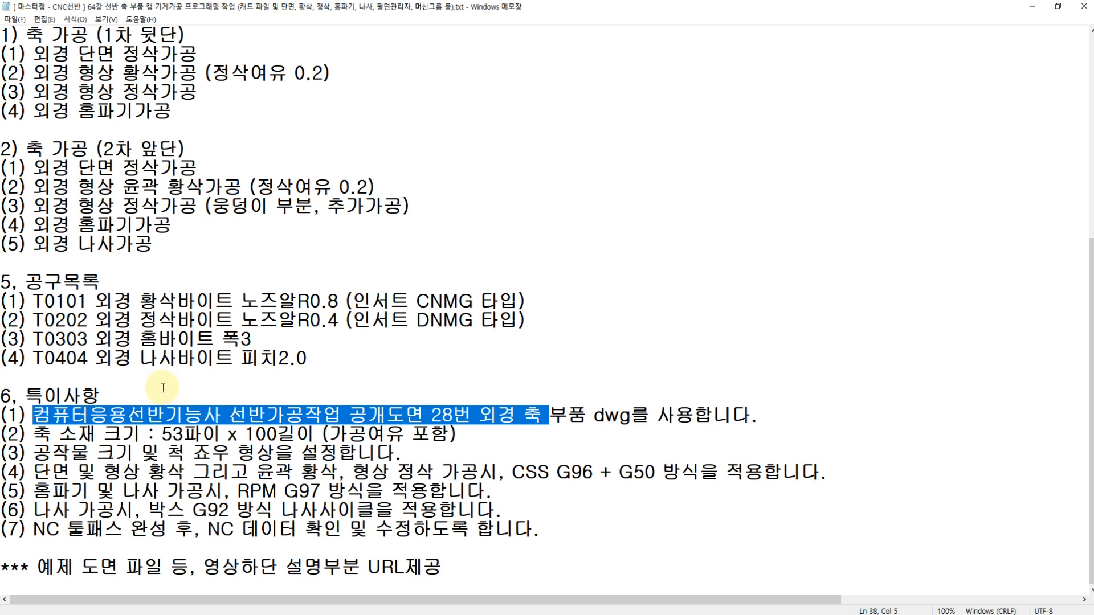
key("ctrl+Home")
left_click(125, 94)
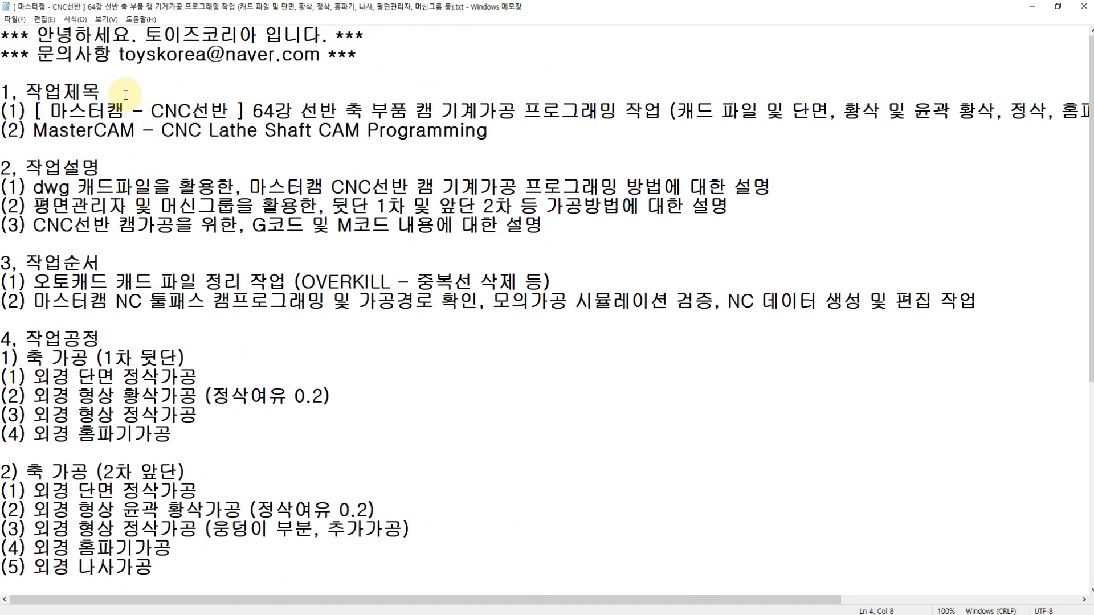
- Switch to the PDF of public drawing 28 and examine its title block, assembly view and shaft part 1
left_click(346, 614)
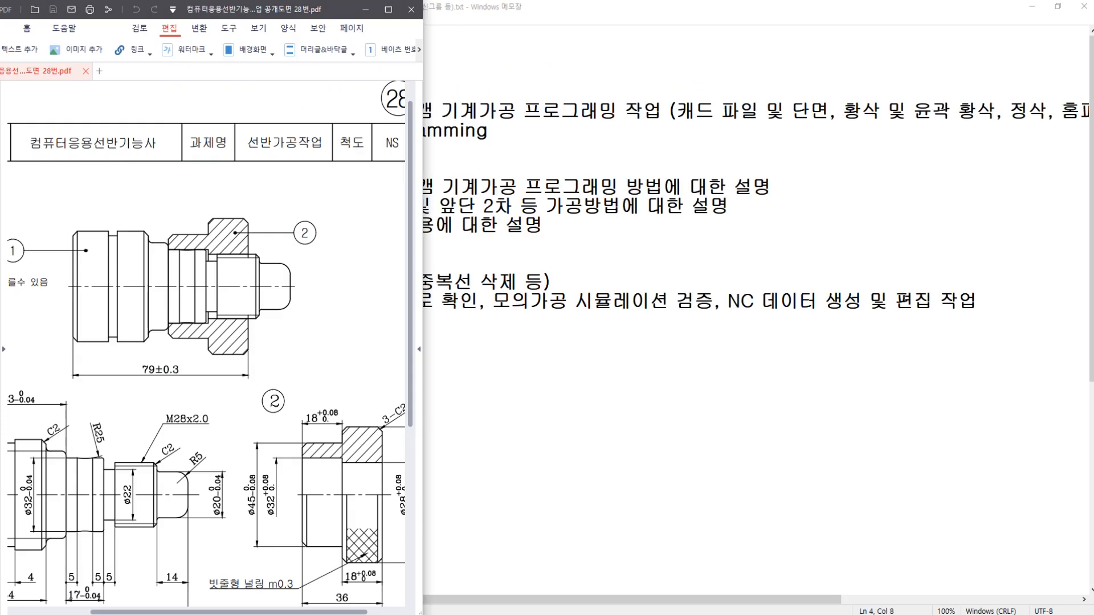
left_click_drag(214, 271, 248, 280)
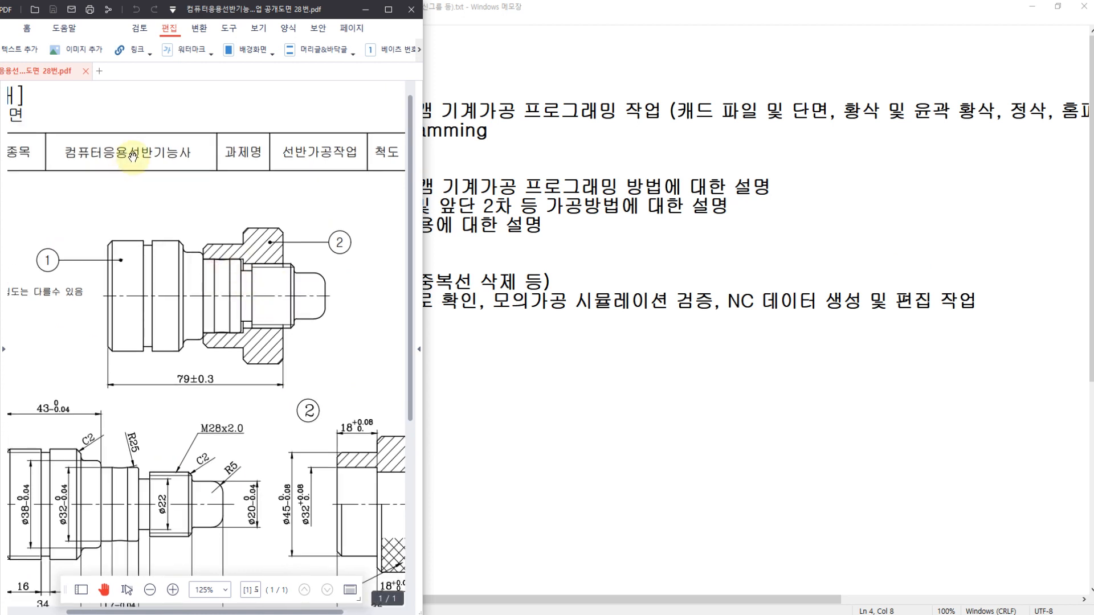
left_click_drag(251, 180, 143, 197)
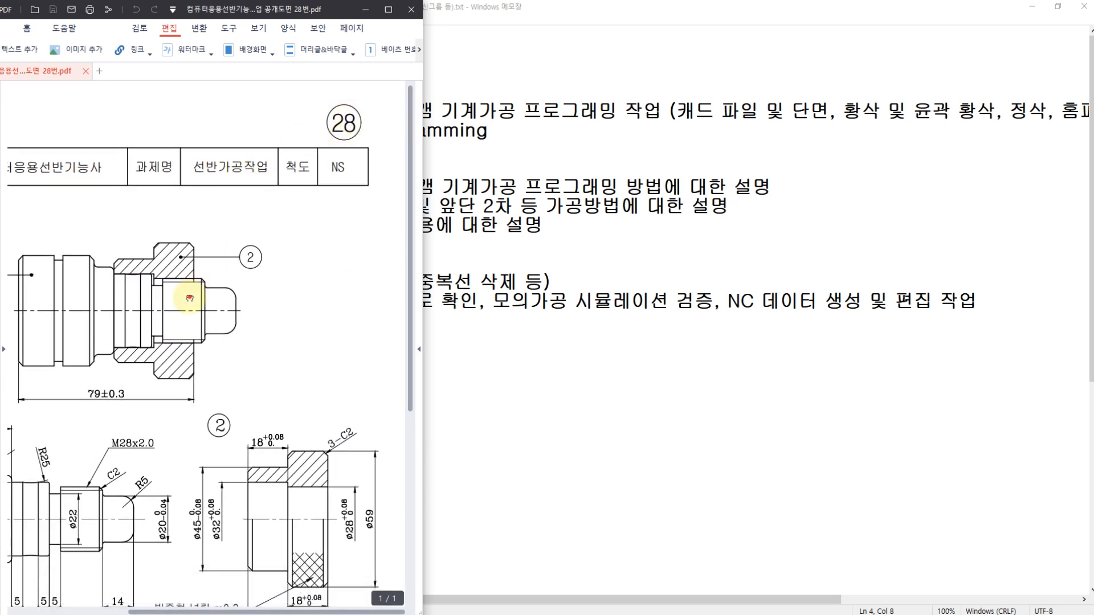
mouse_move(189, 298)
left_mouse_down()
mouse_move(287, 203)
mouse_move(228, 247)
left_mouse_up()
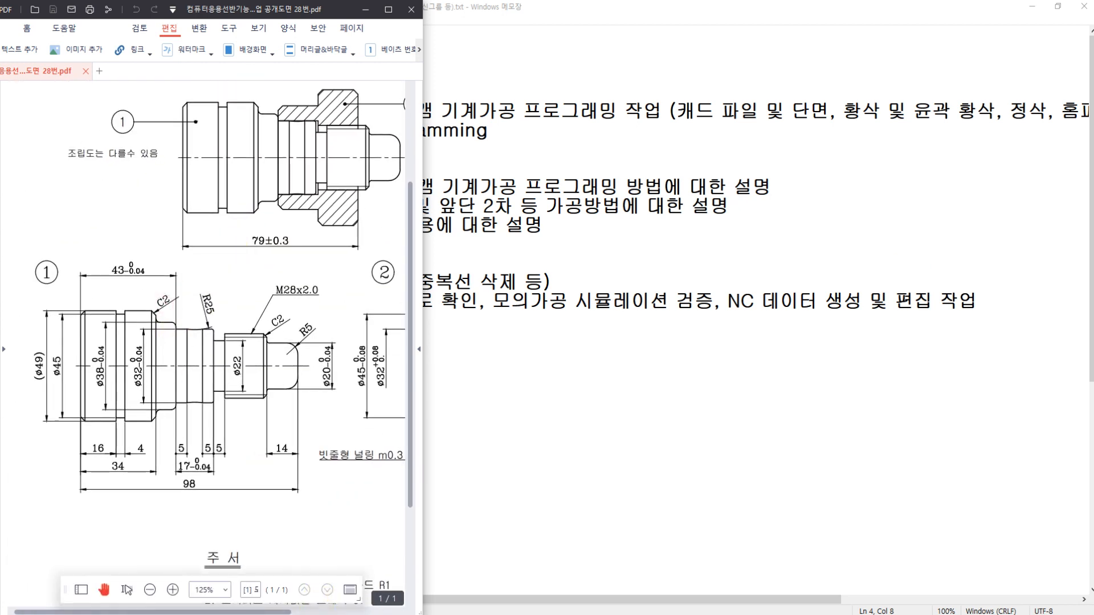
- Switch to AutoCAD to inspect the dimensioned shaft drawing up close, and bring up Mastercam X9
key("alt+Tab")
scroll(261, 459, "up", 6)
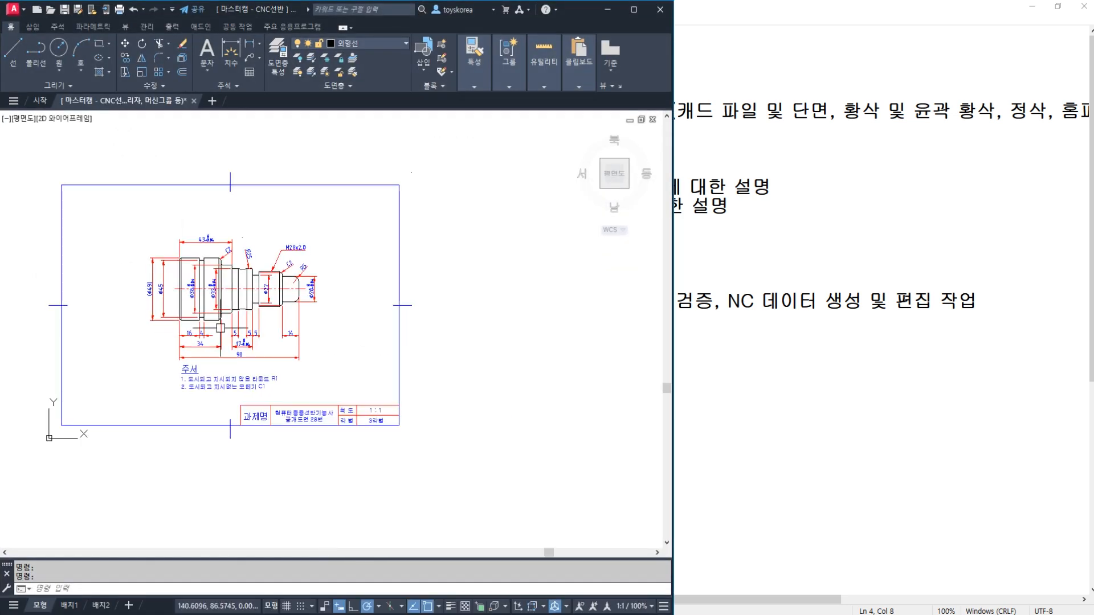
scroll(233, 299, "down", 2)
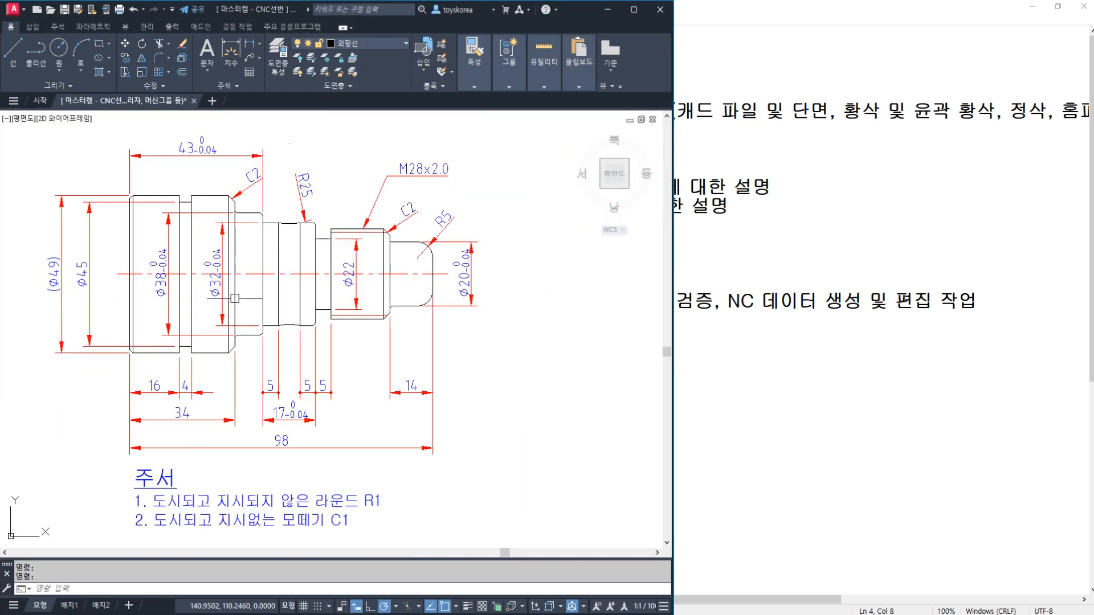
key("alt+Tab")
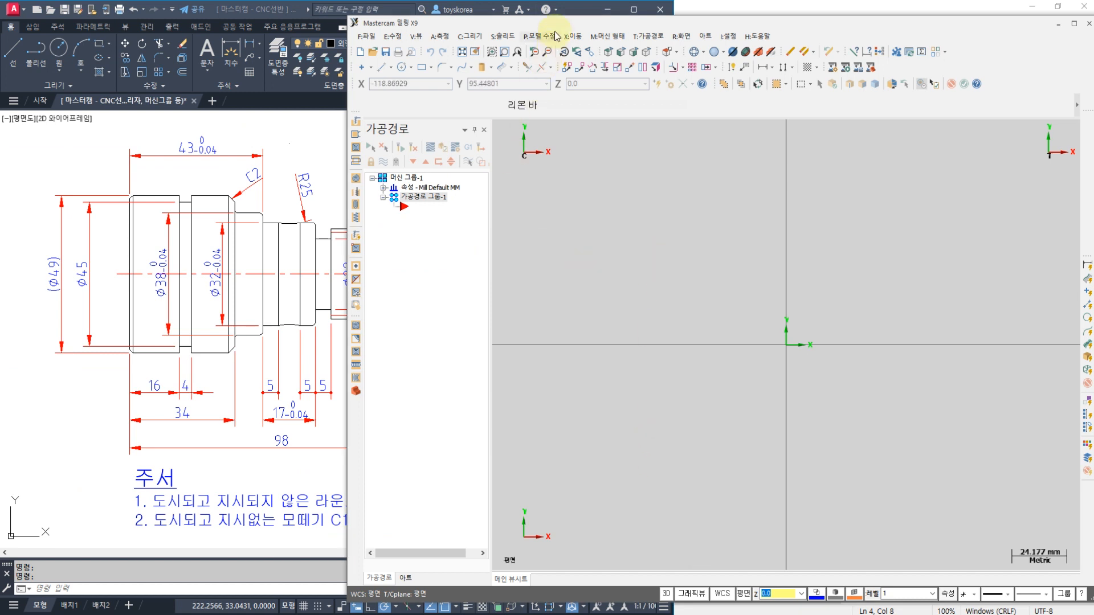
- Move the Mastercam window up to the screen edge and switch to AutoCAD to view the whole dimensioned shaft drawing
left_click_drag(562, 15, 560, 1)
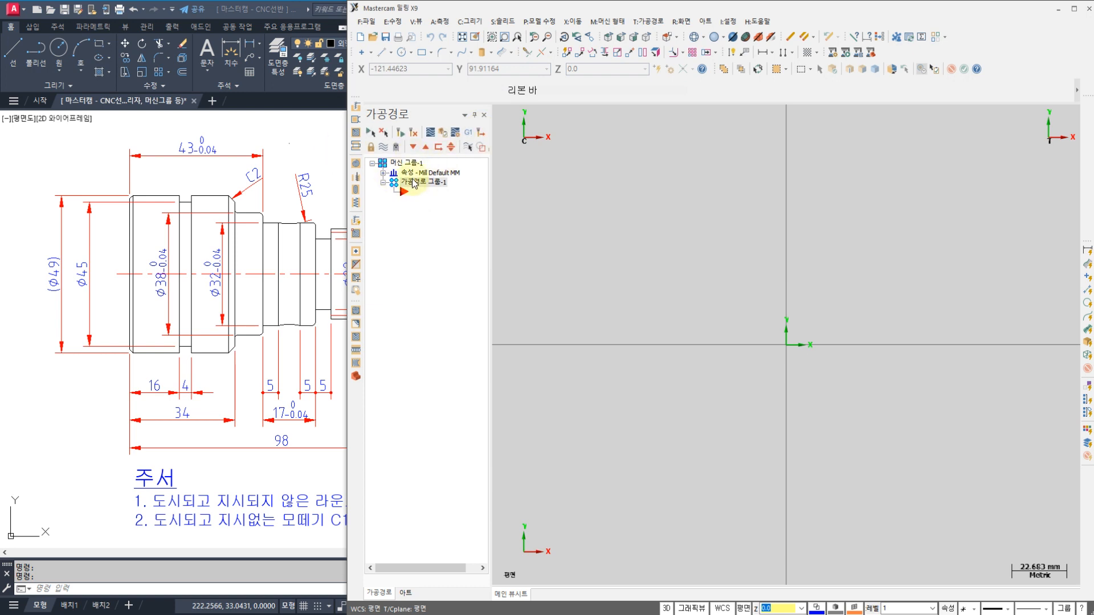
left_click(316, 157)
middle_click_drag(354, 207, 428, 201)
scroll(371, 213, "down", 2)
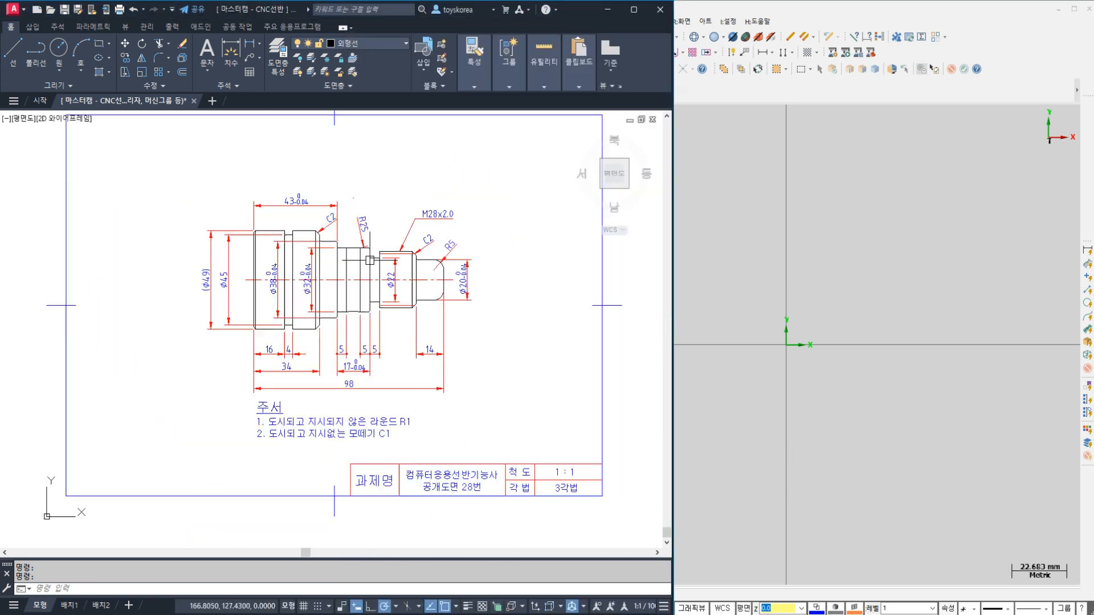
scroll(341, 288, "up", 2)
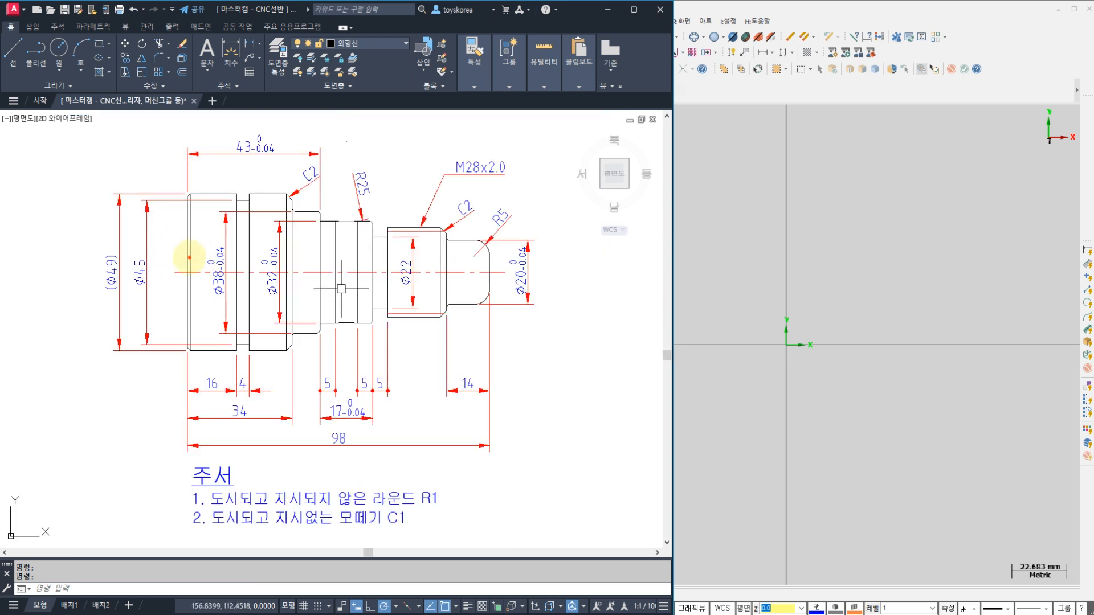
mouse_move(186, 268)
left_mouse_down()
mouse_move(188, 195)
mouse_move(226, 194)
mouse_move(295, 193)
mouse_move(316, 217)
mouse_move(387, 234)
mouse_move(456, 233)
mouse_move(494, 258)
mouse_move(472, 293)
mouse_move(209, 323)
left_mouse_up()
mouse_move(177, 270)
left_mouse_down()
mouse_move(461, 269)
mouse_move(495, 239)
mouse_move(336, 221)
mouse_move(160, 234)
left_mouse_up()
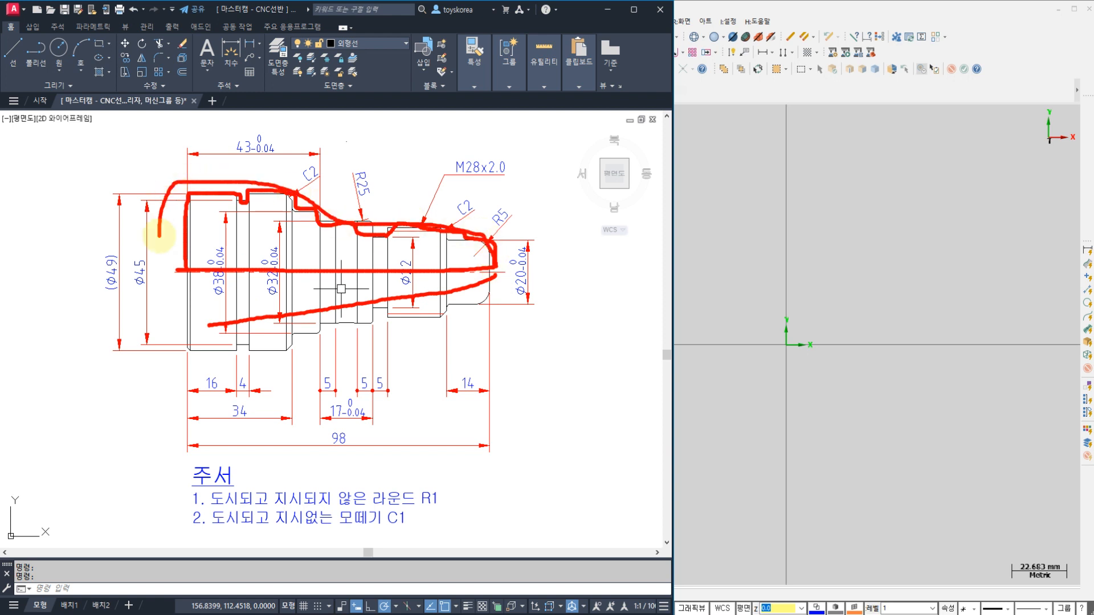
left_click(404, 177)
left_click(414, 321)
left_click(416, 340)
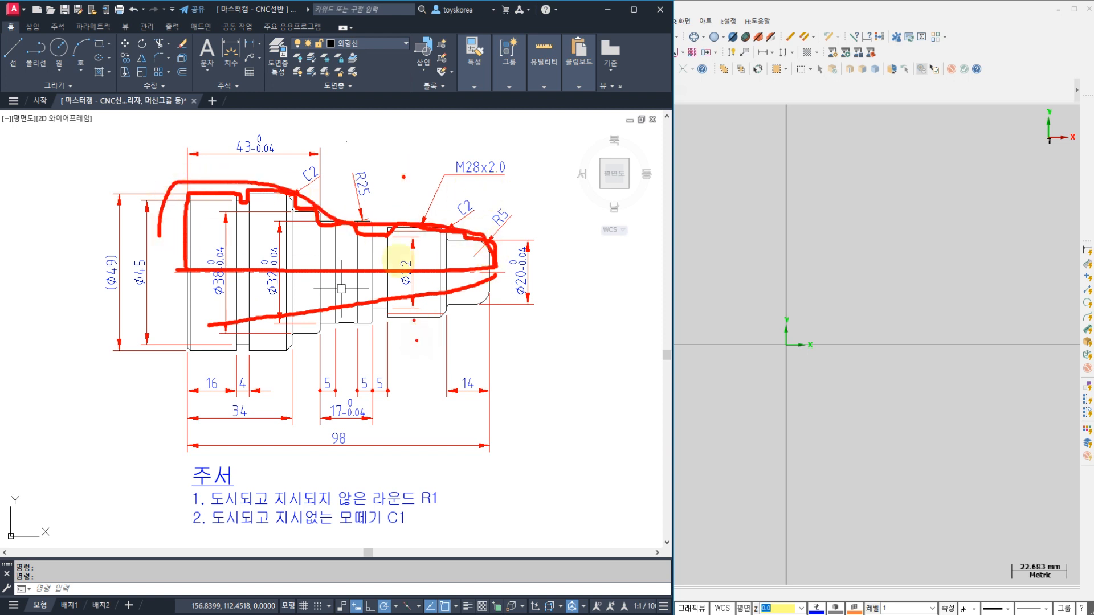
mouse_move(430, 200)
left_mouse_down()
mouse_move(323, 171)
mouse_move(493, 183)
mouse_move(385, 196)
left_mouse_up()
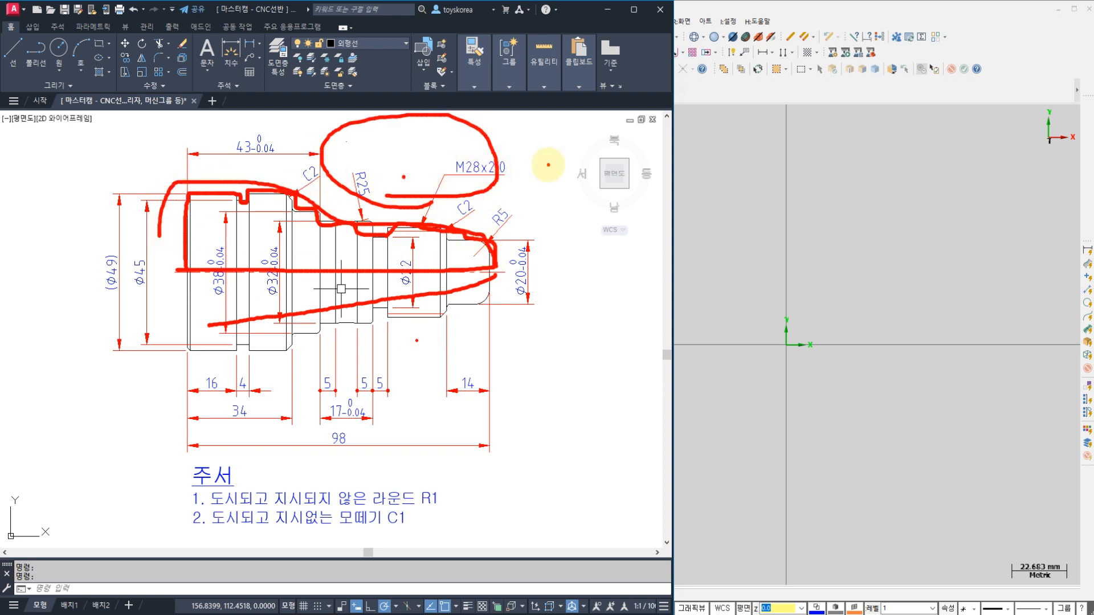
left_click_drag(554, 169, 291, 191)
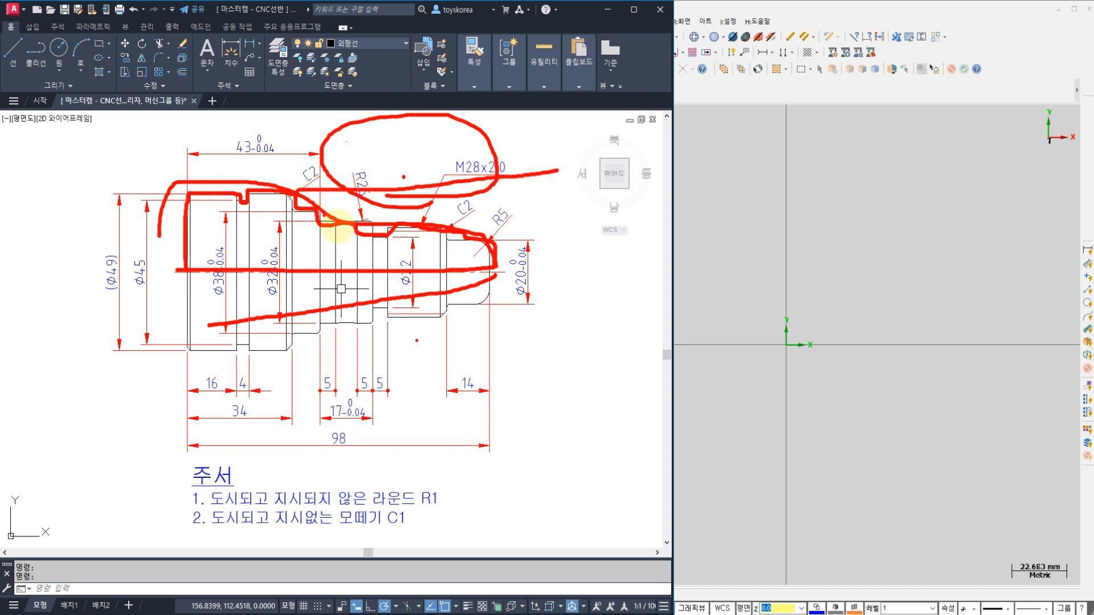
left_click_drag(497, 350, 297, 358)
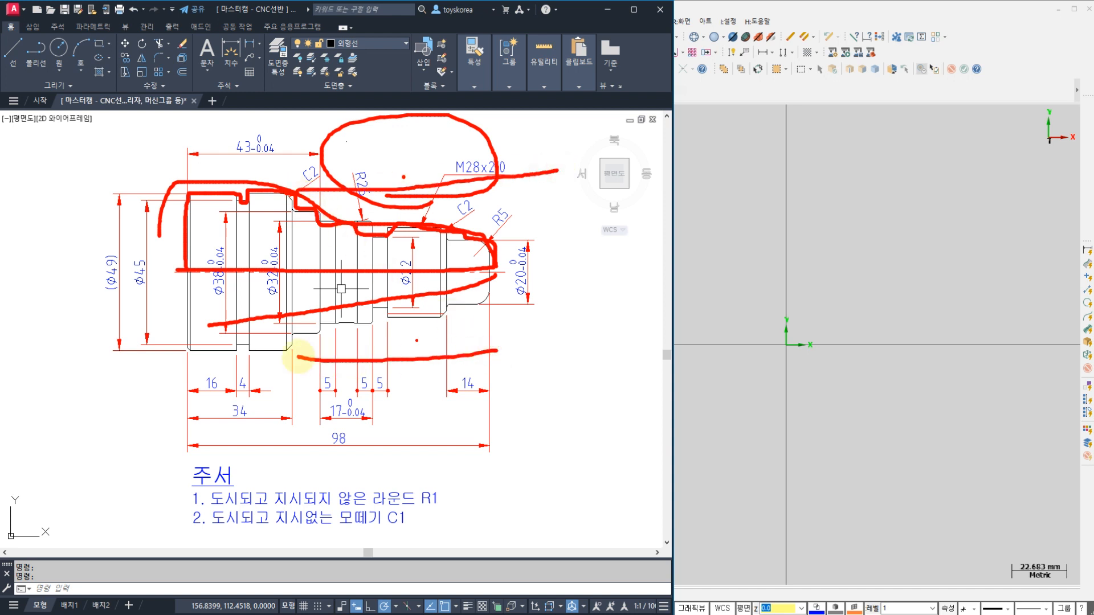
left_click_drag(544, 230, 268, 165)
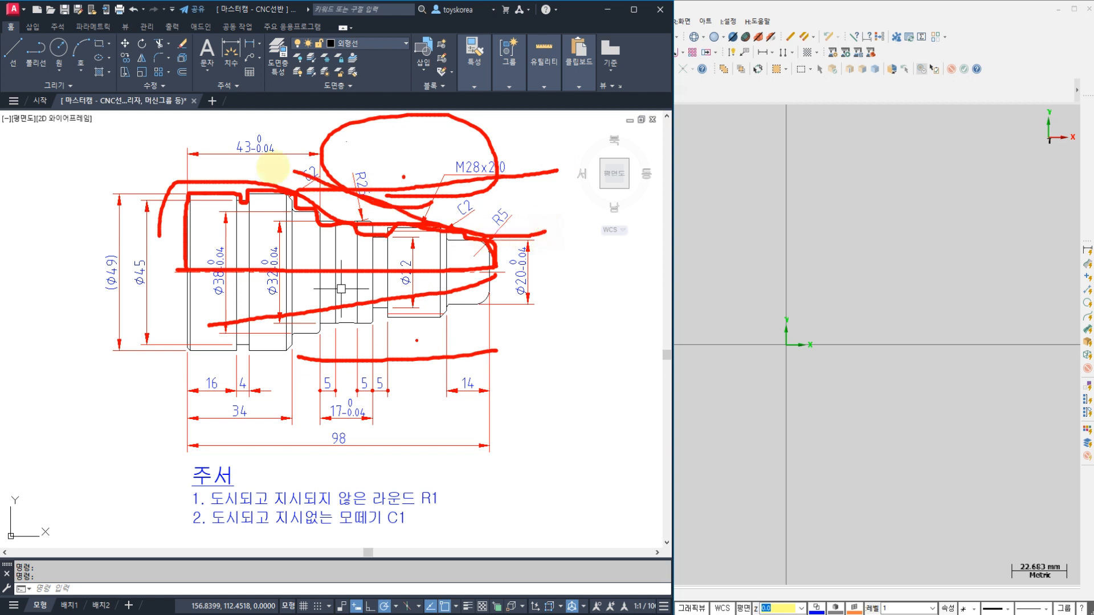
left_click(534, 212)
left_click_drag(548, 218, 318, 153)
left_click_drag(507, 294, 298, 347)
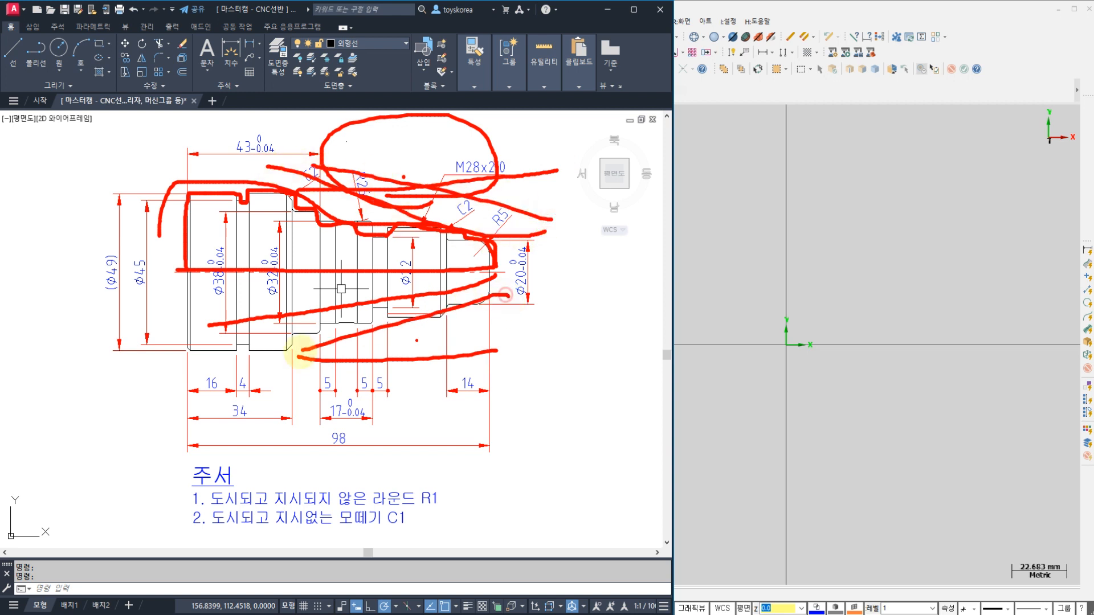
left_click_drag(541, 344, 288, 396)
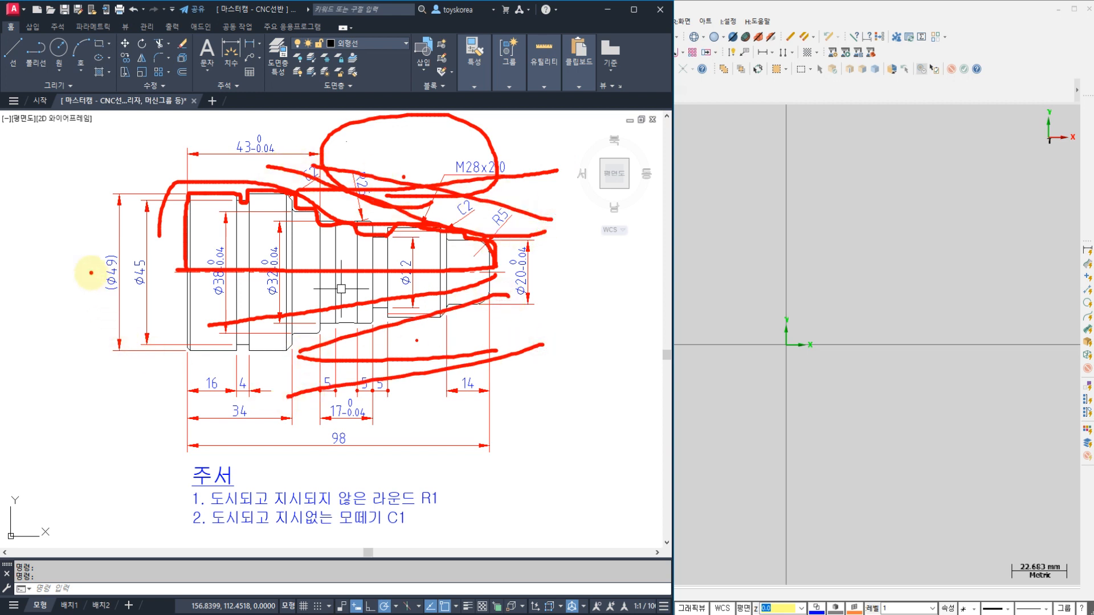
left_click_drag(92, 275, 170, 276)
left_click_drag(85, 231, 95, 238)
mouse_move(91, 301)
left_mouse_down()
mouse_move(91, 322)
mouse_move(94, 305)
left_mouse_up()
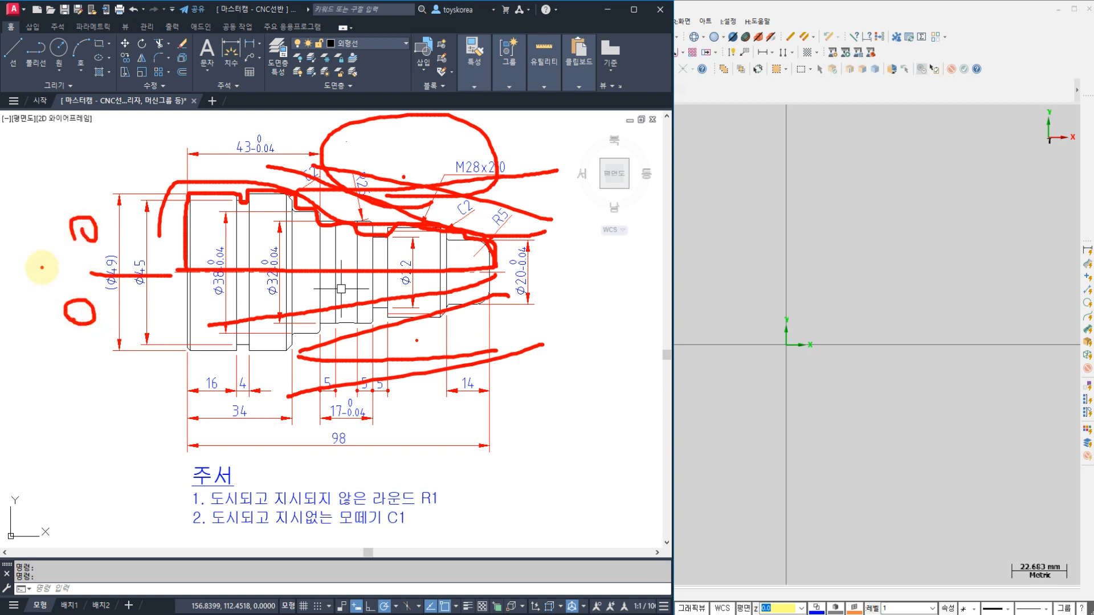
left_click_drag(41, 266, 94, 273)
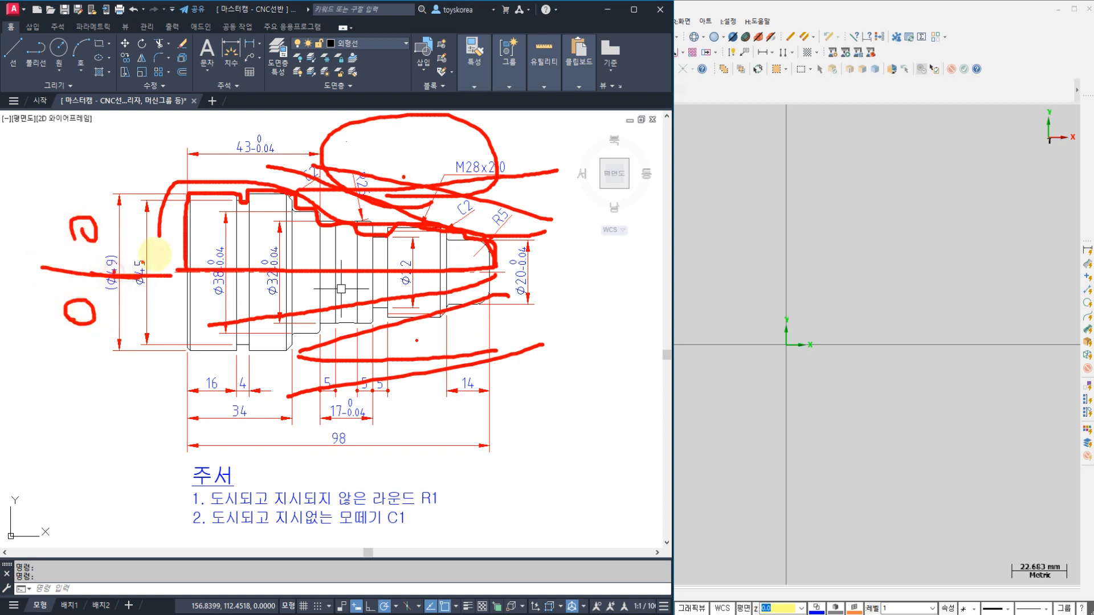
key("Escape")
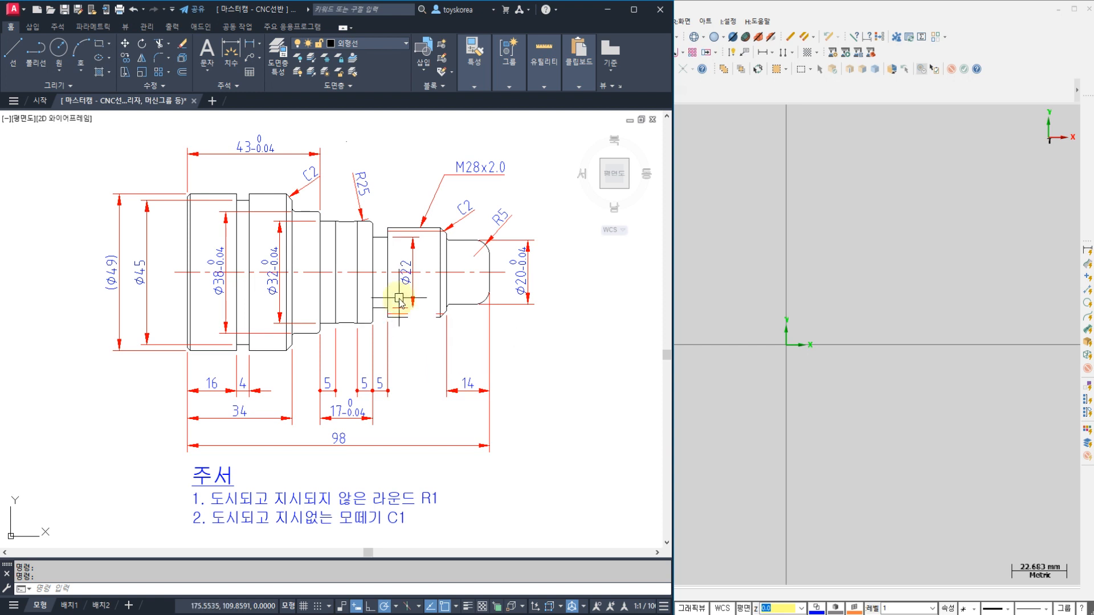
type("o")
key("Return")
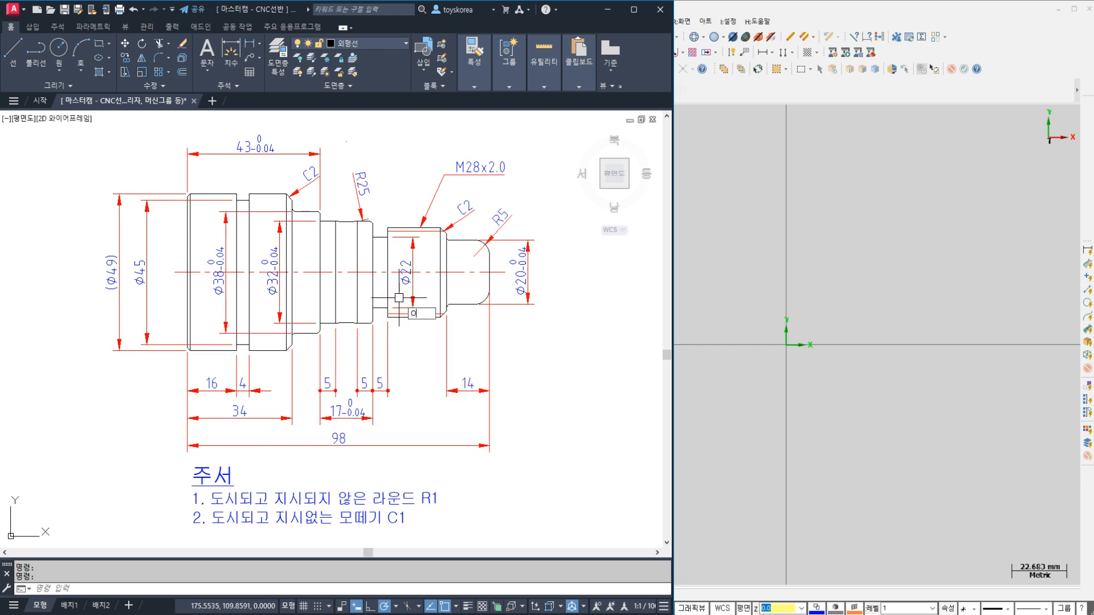
key("BackSpace")
key("BackSpace")
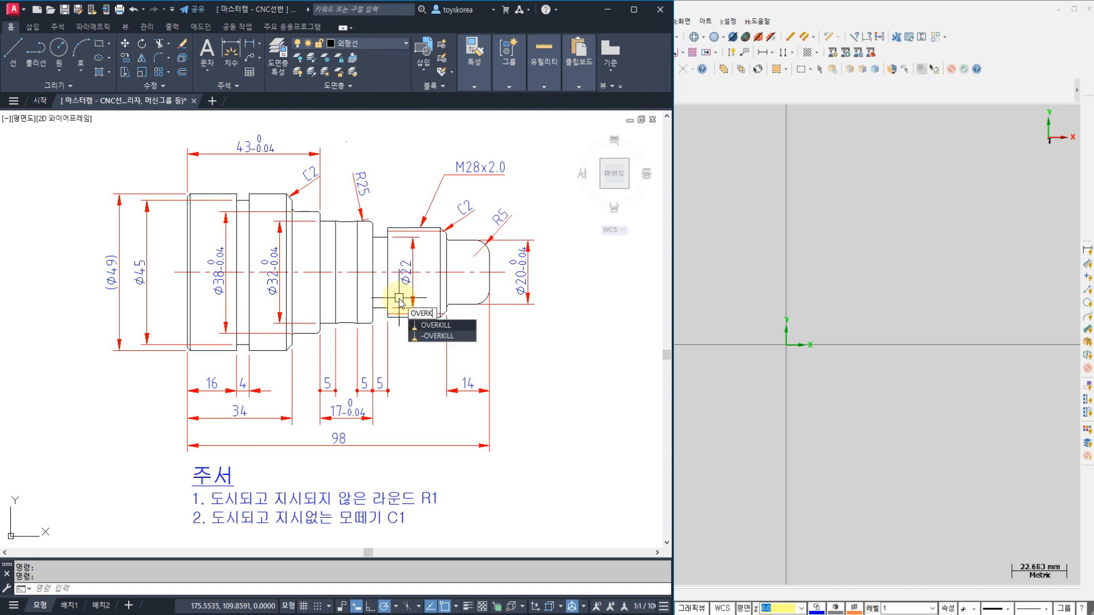
key("BackSpace")
key("BackSpace")
- Run OVERKILL on the shaft views and their dimensions with the default settings to delete duplicate objects
type("o")
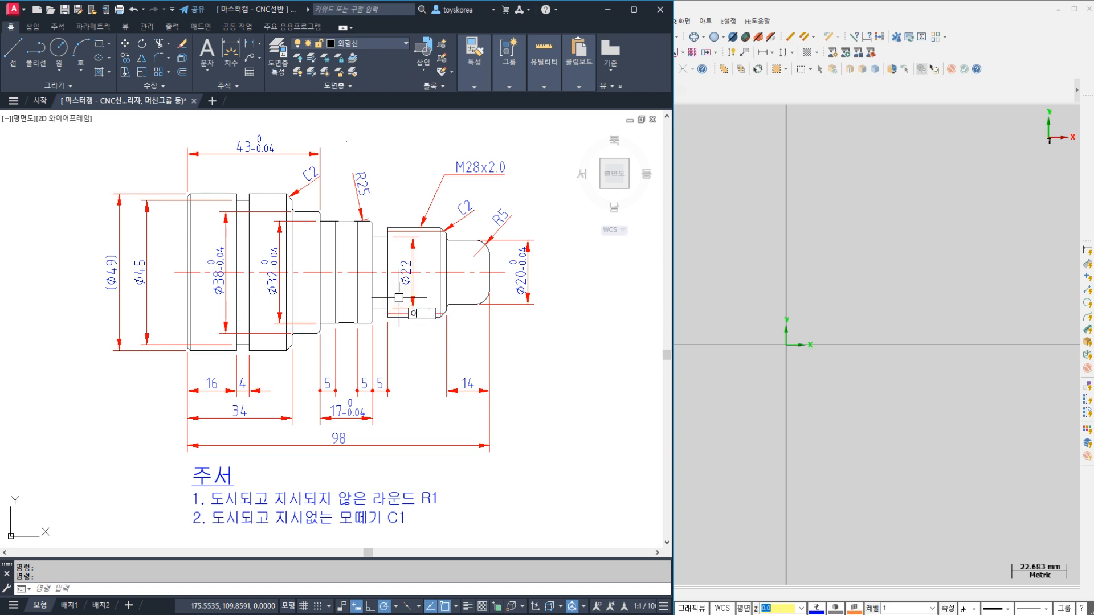
type("VERKILL")
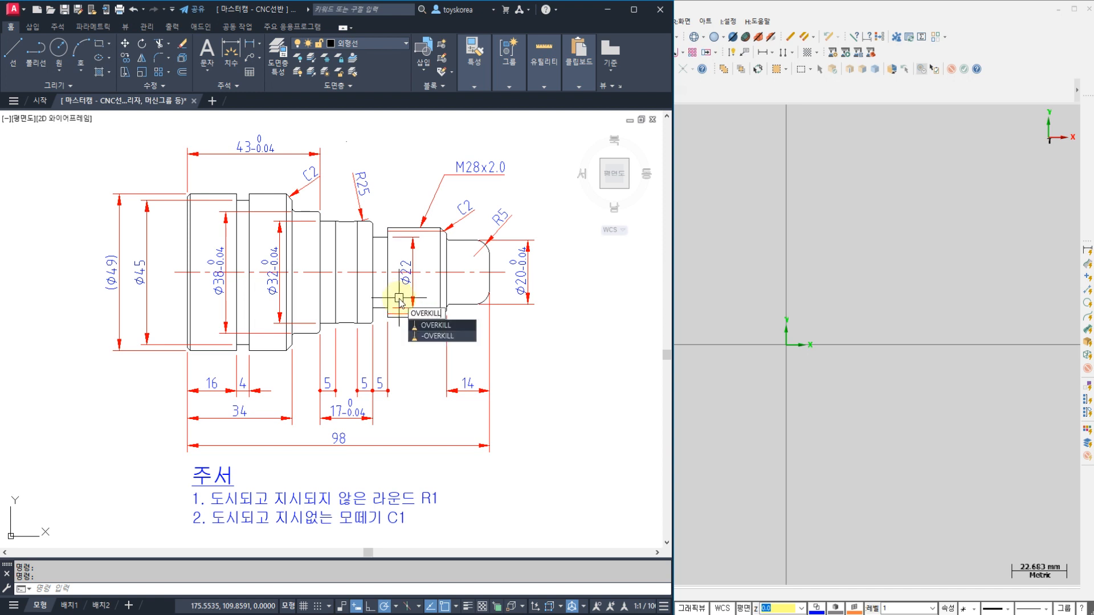
key("Return")
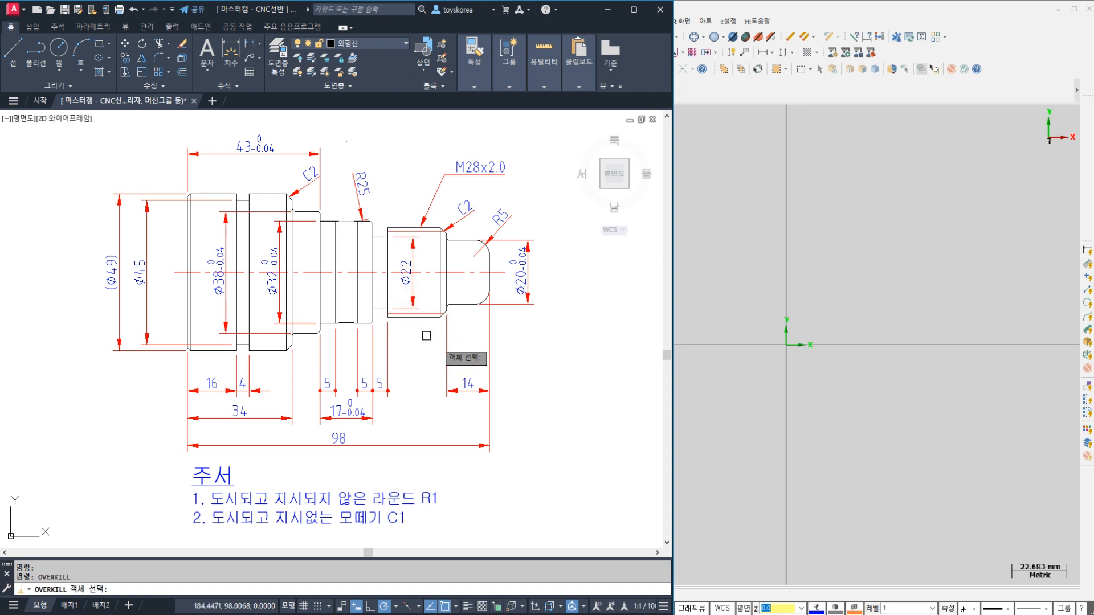
left_click(545, 388)
left_click(112, 146)
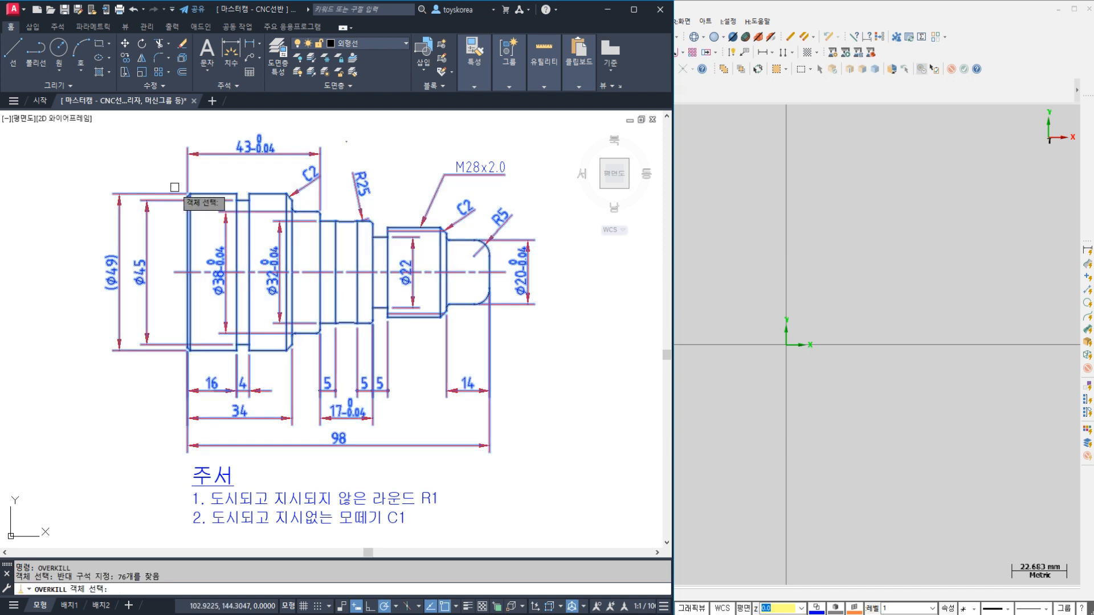
key("Return")
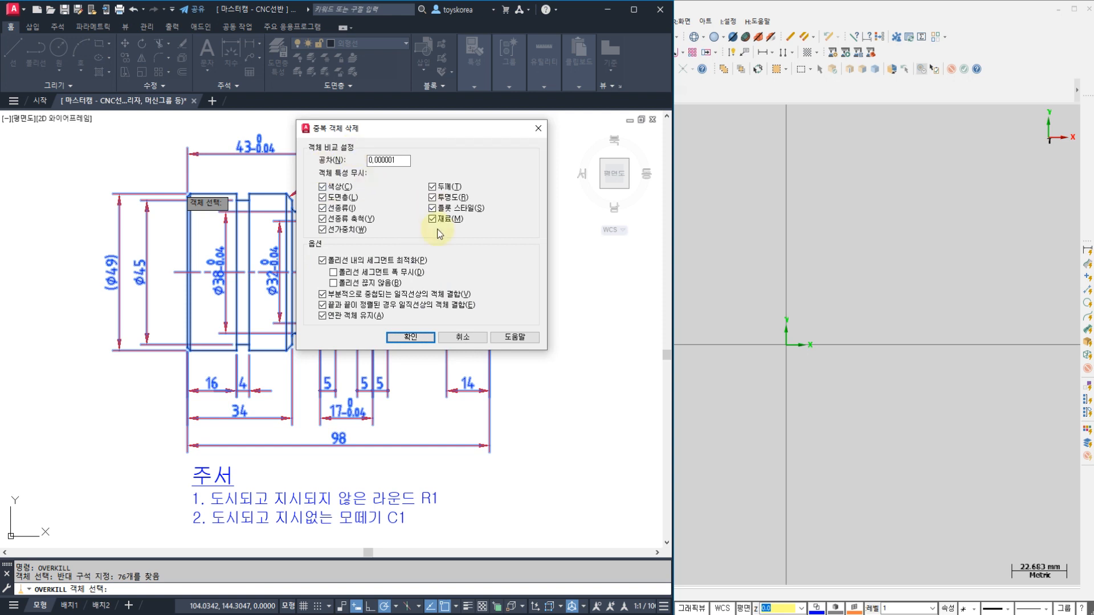
left_click(410, 338)
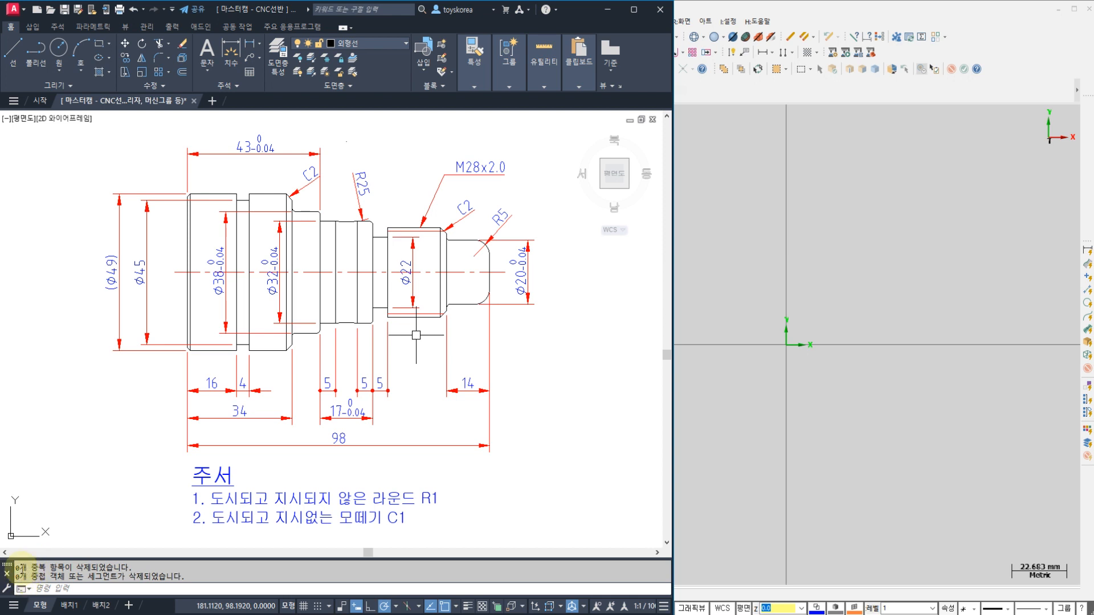
- Start saving the drawing under another name and set the file type to AutoCAD 2000/LT2000 drawing (*.dwg)
left_click(14, 13)
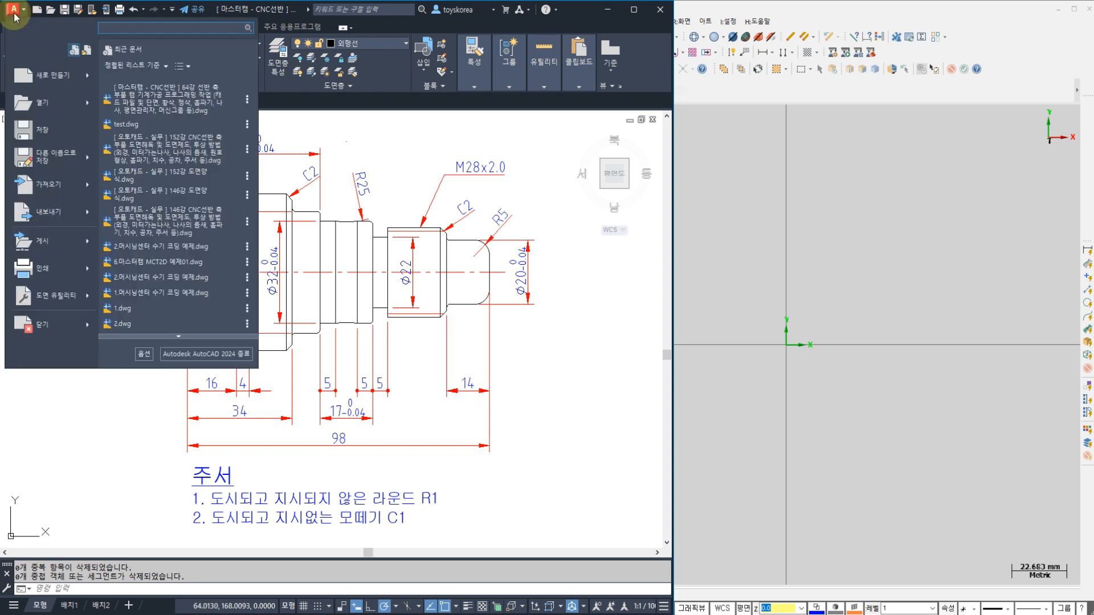
left_click(50, 160)
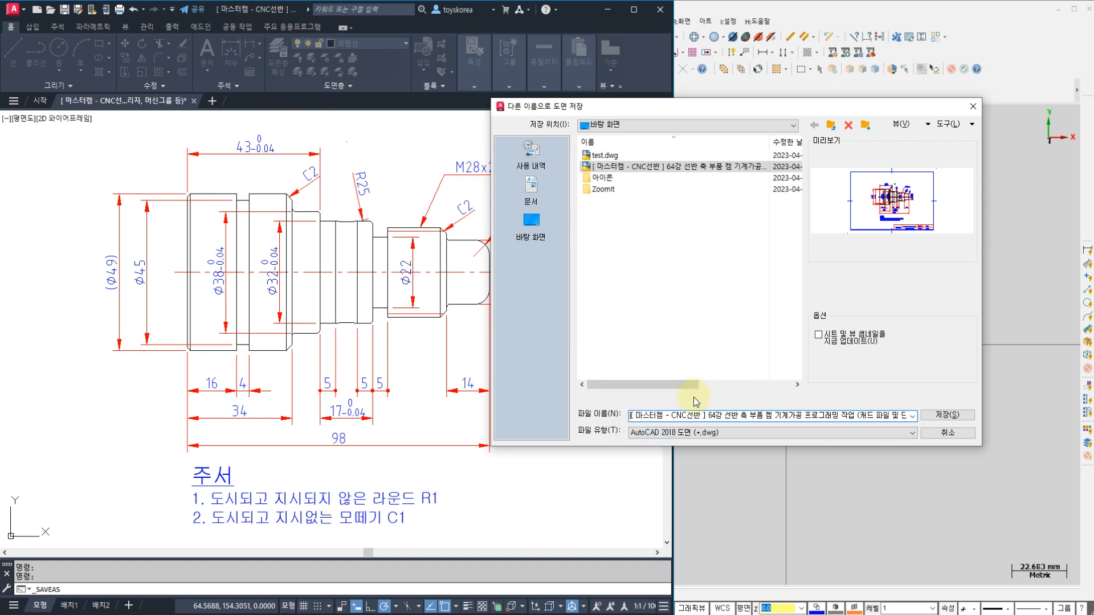
left_click(685, 439)
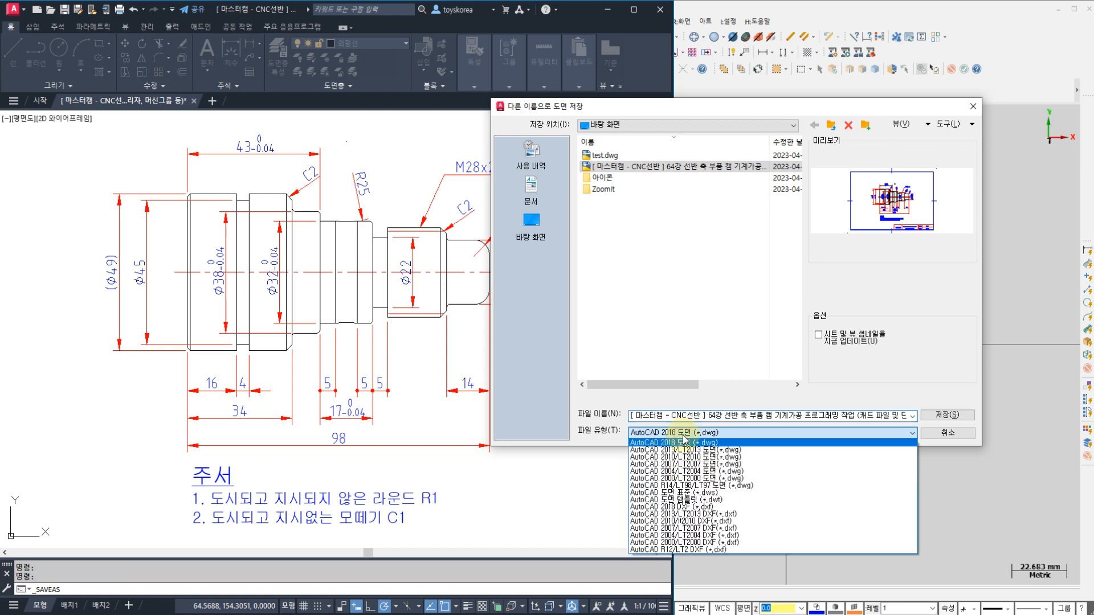
left_click(693, 479)
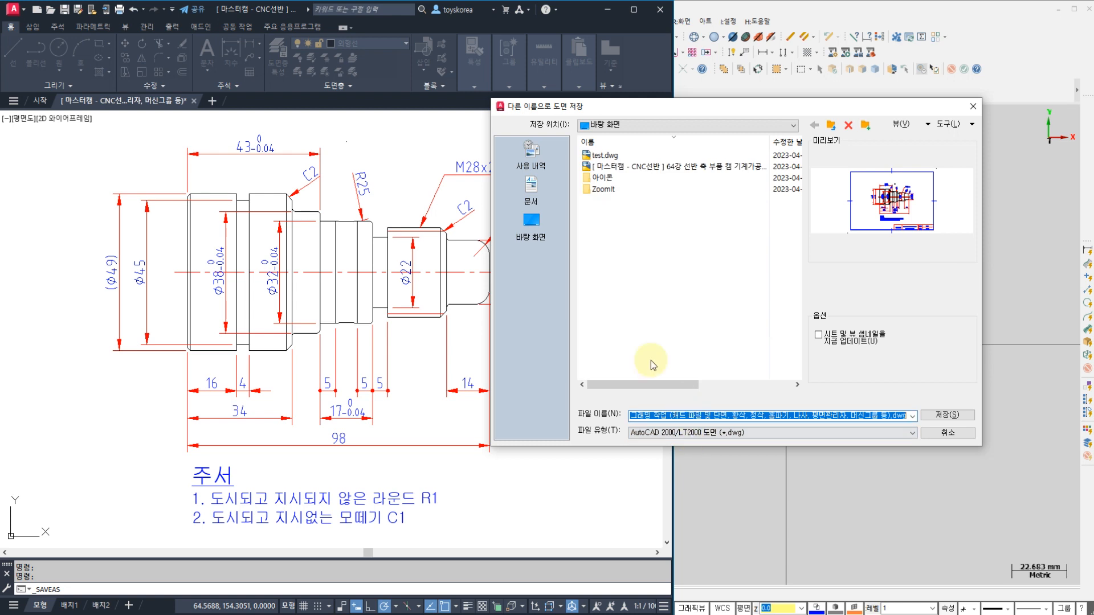
key("ctrl+2")
left_click_drag(473, 163, 529, 263)
left_click_drag(524, 180, 466, 235)
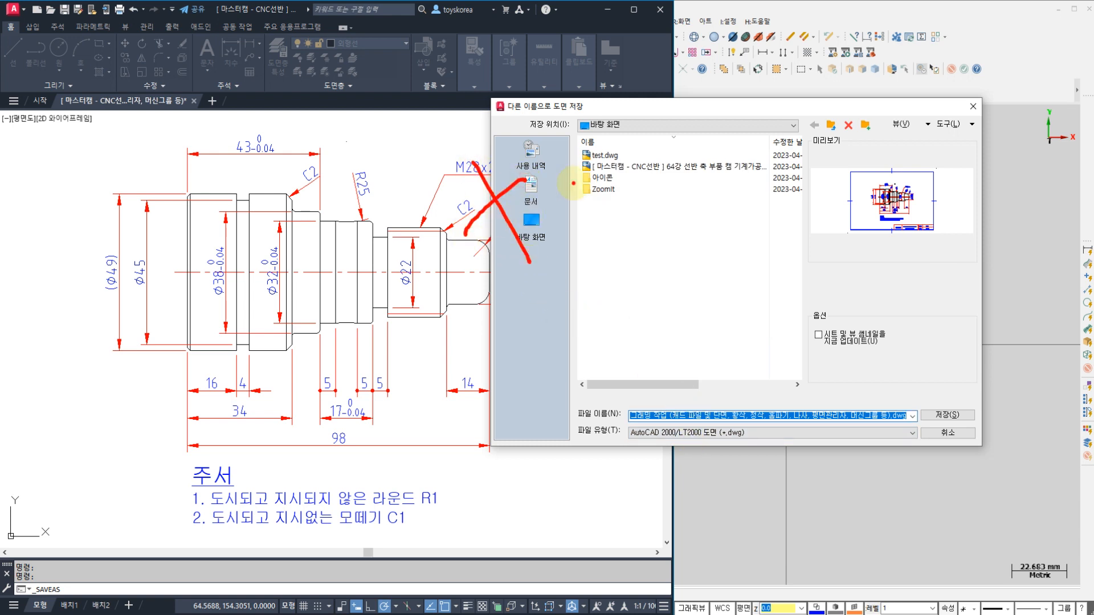
mouse_move(573, 183)
left_mouse_down()
mouse_move(551, 237)
mouse_move(614, 204)
left_mouse_up()
mouse_move(571, 291)
left_mouse_down()
mouse_move(587, 333)
mouse_move(572, 341)
left_mouse_up()
mouse_move(581, 376)
left_mouse_down()
mouse_move(564, 424)
mouse_move(571, 442)
left_mouse_up()
mouse_move(583, 488)
left_mouse_down()
mouse_move(567, 520)
mouse_move(570, 494)
left_mouse_up()
mouse_move(636, 497)
left_mouse_down()
mouse_move(664, 510)
mouse_move(652, 535)
left_mouse_up()
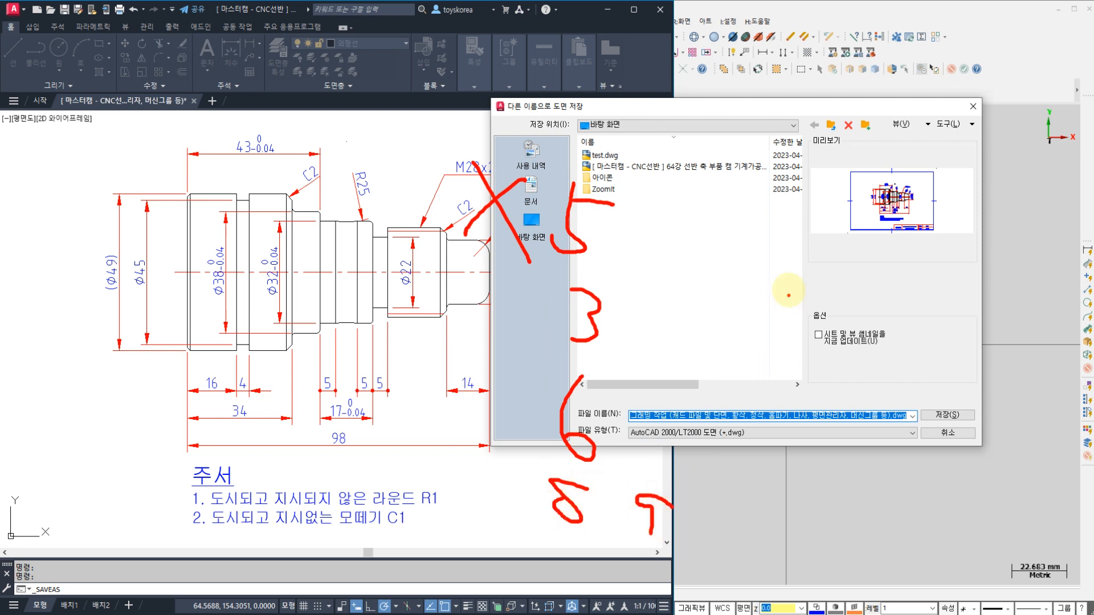
mouse_move(787, 274)
left_mouse_down()
mouse_move(842, 279)
mouse_move(837, 238)
mouse_move(823, 317)
left_mouse_up()
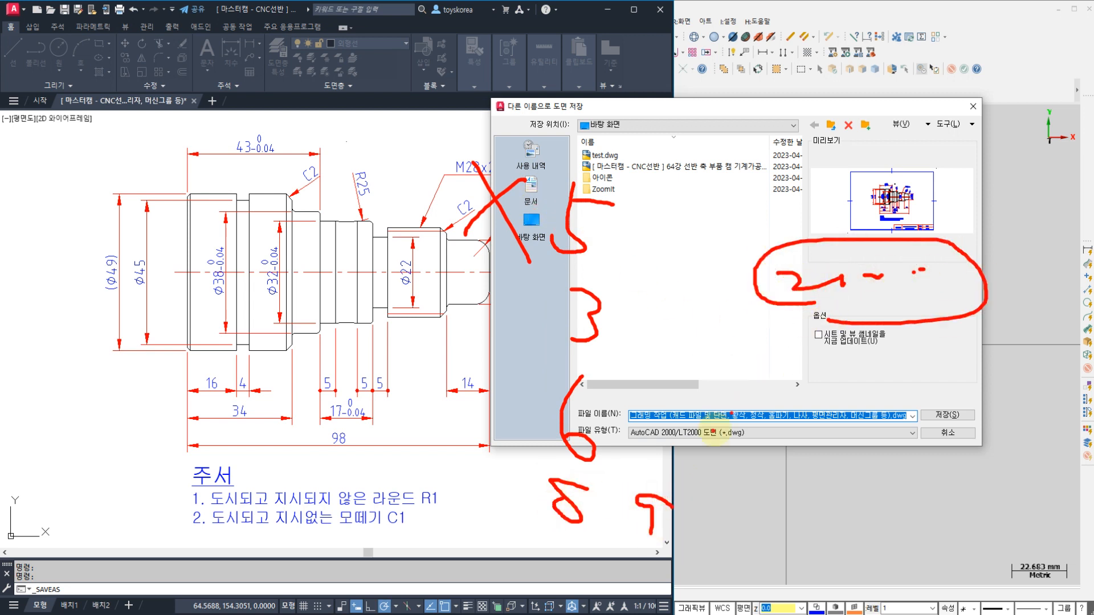
mouse_move(715, 434)
left_mouse_down()
mouse_move(746, 187)
mouse_move(748, 434)
left_mouse_up()
left_click_drag(530, 376, 399, 396)
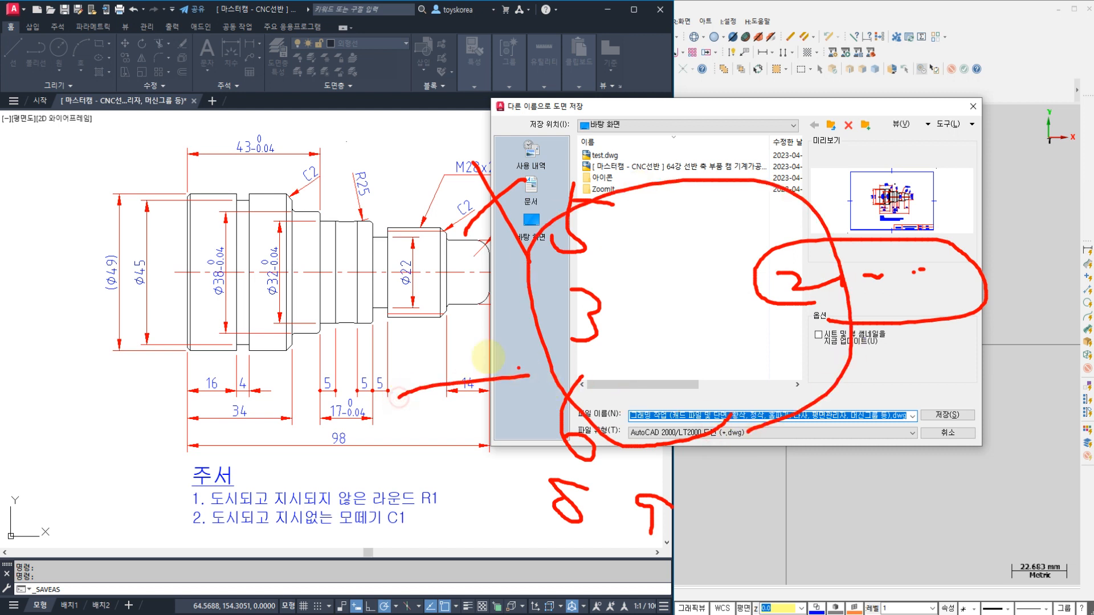
left_click_drag(489, 359, 530, 376)
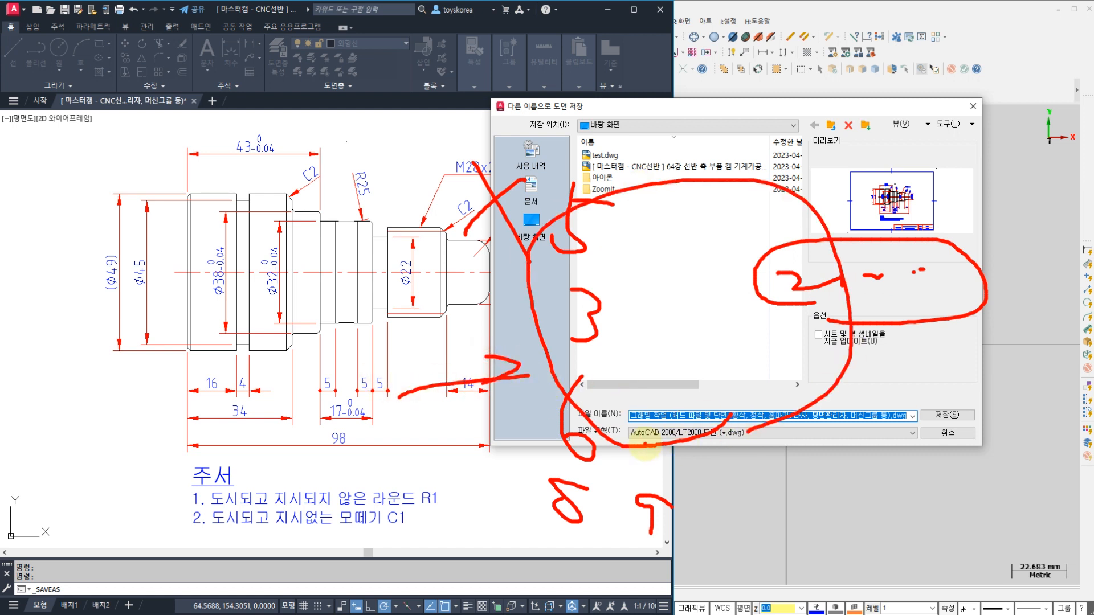
mouse_move(644, 447)
left_mouse_down()
mouse_move(744, 413)
mouse_move(629, 450)
left_mouse_up()
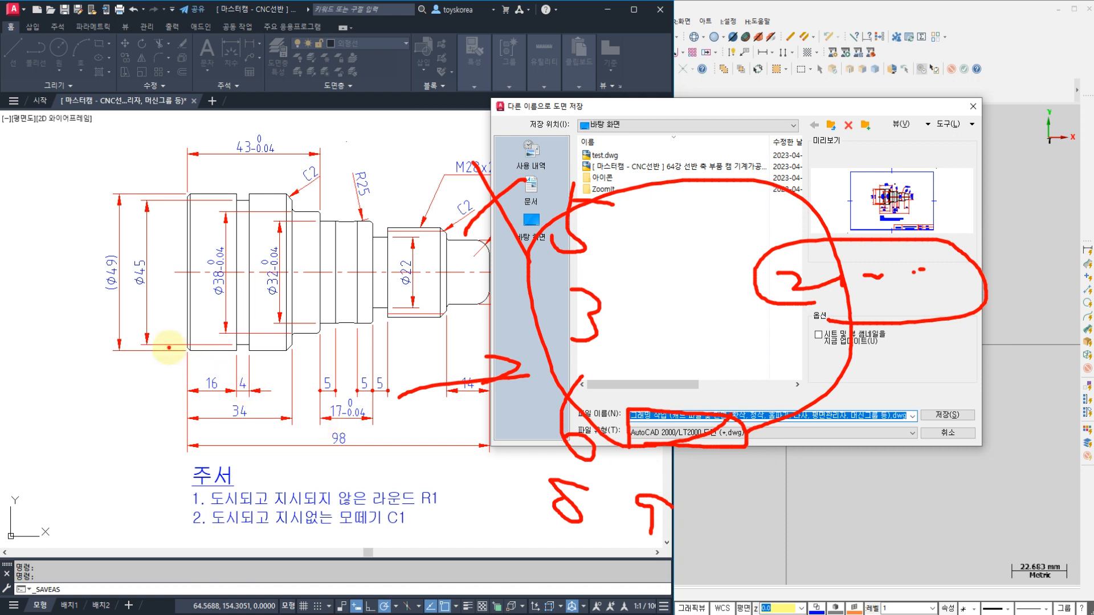
left_click_drag(169, 349, 220, 390)
mouse_move(234, 345)
left_mouse_down()
mouse_move(252, 354)
mouse_move(284, 342)
left_mouse_up()
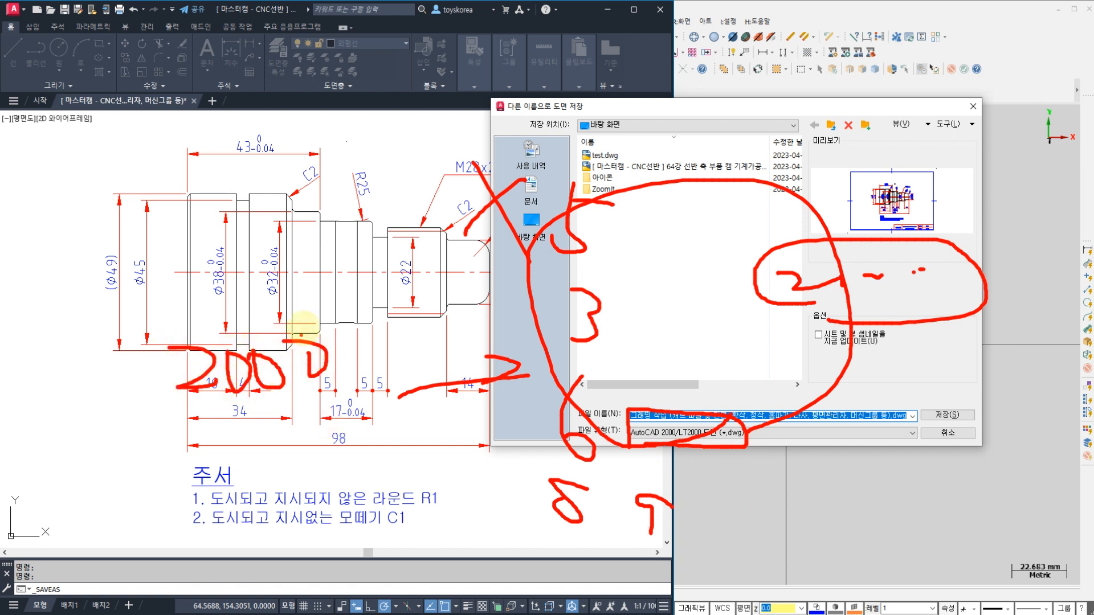
mouse_move(290, 392)
left_mouse_down()
mouse_move(239, 432)
mouse_move(305, 446)
left_mouse_up()
mouse_move(259, 413)
left_mouse_down()
mouse_move(398, 464)
mouse_move(394, 521)
mouse_move(398, 470)
mouse_move(406, 489)
left_mouse_up()
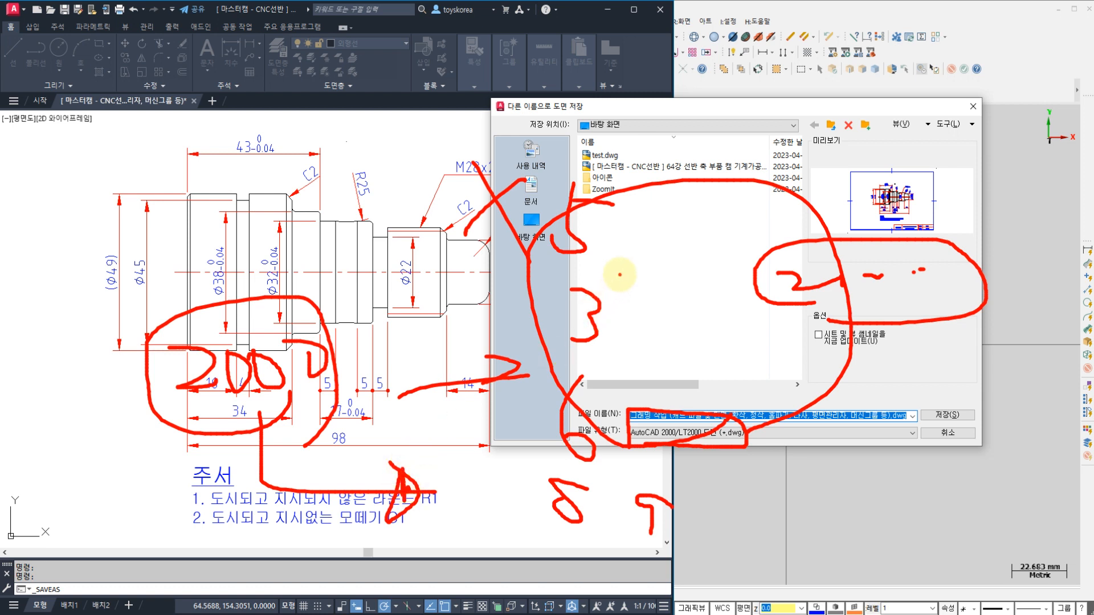
key("Escape")
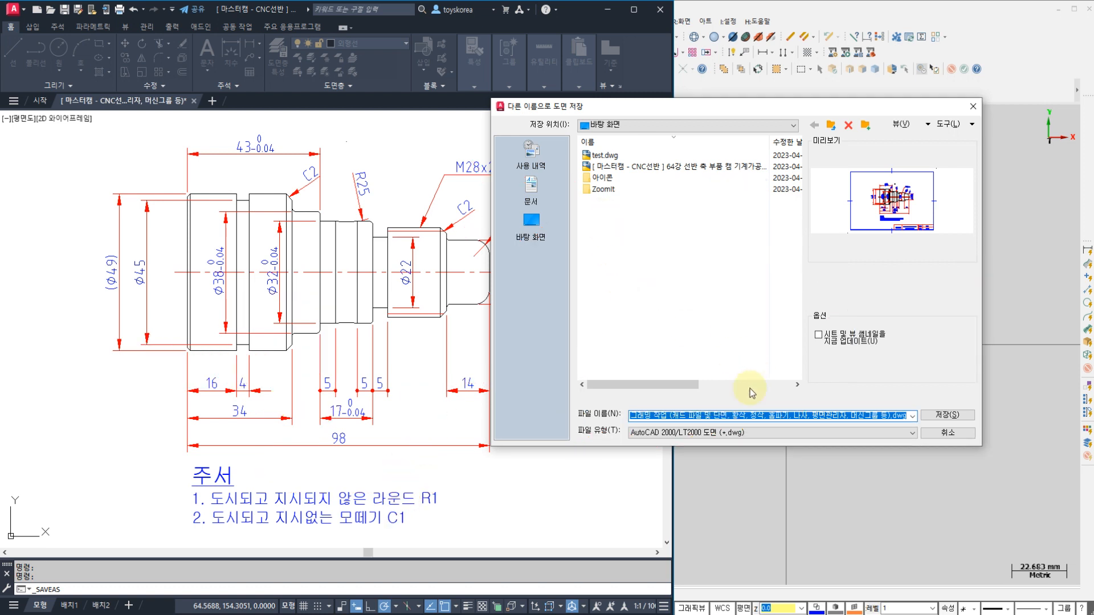
- Save the shaft drawing in AutoCAD 2000 format over the existing desktop file and switch to Mastercam X9
left_click(946, 415)
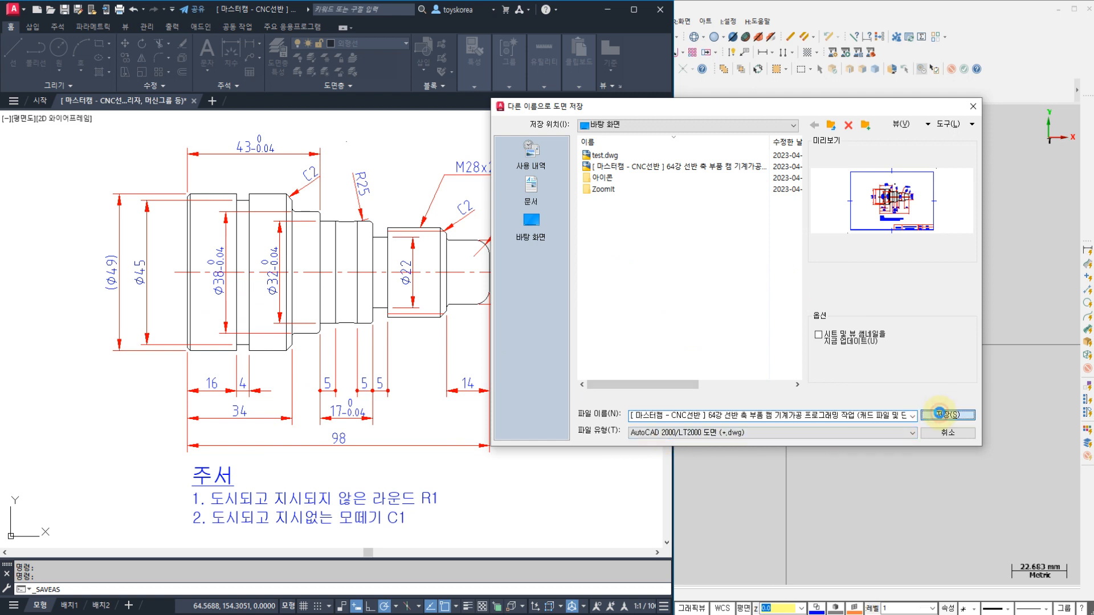
left_click(723, 314)
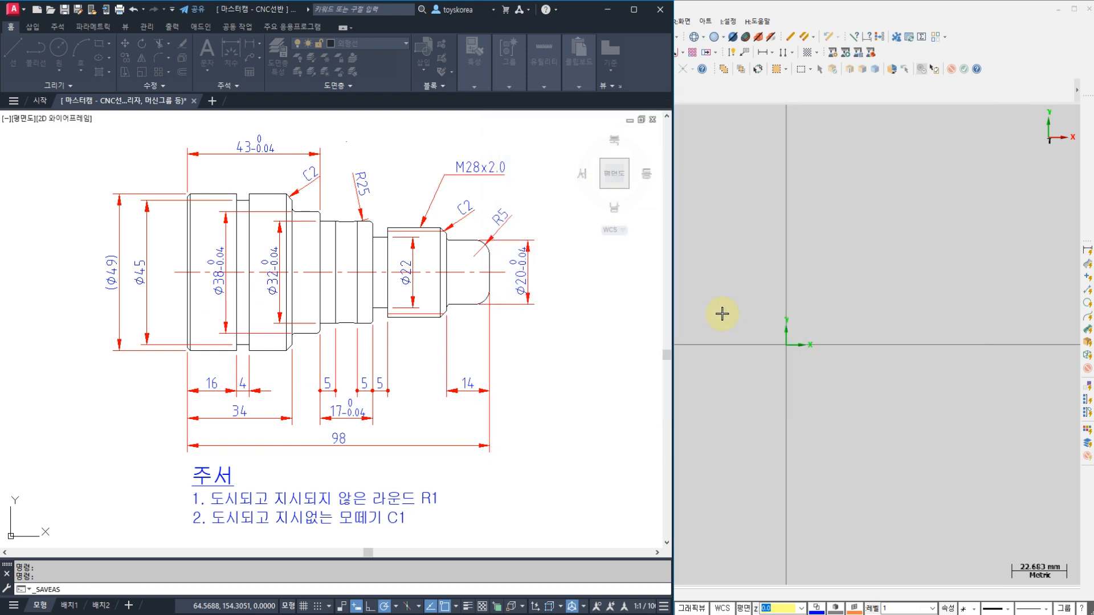
left_click(755, 293)
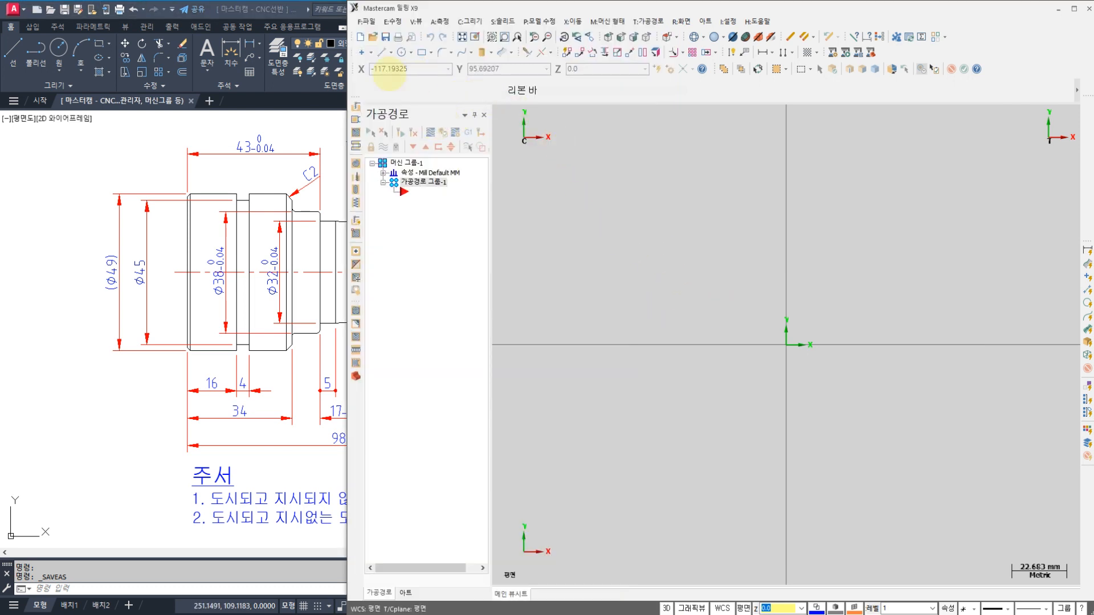
mouse_move(414, 24)
left_mouse_down()
mouse_move(402, 2)
mouse_move(419, 53)
left_mouse_up()
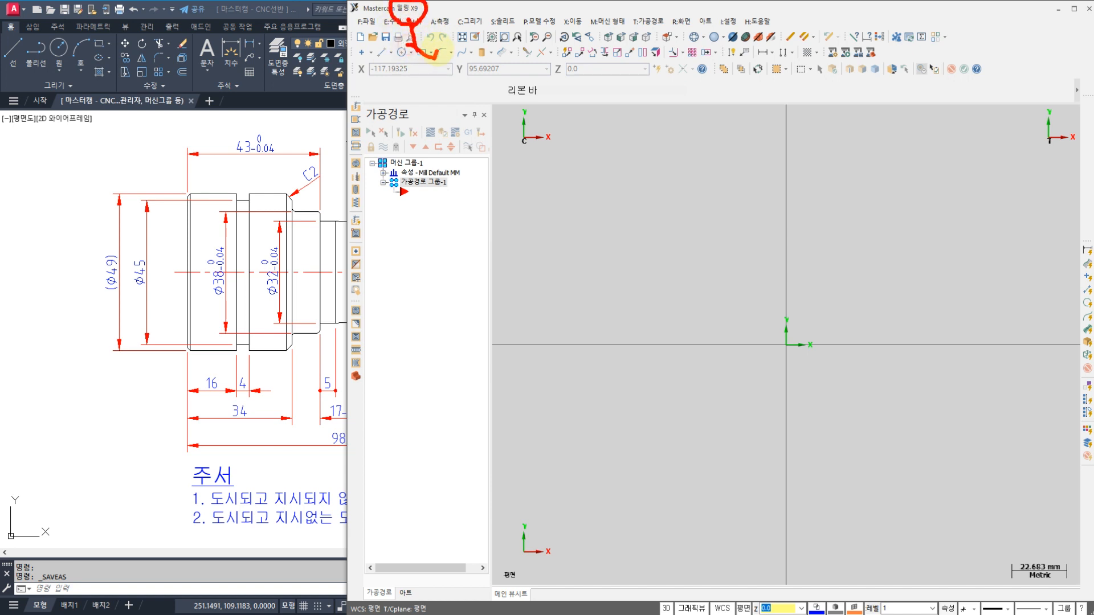
mouse_move(481, 136)
left_mouse_down()
mouse_move(512, 98)
mouse_move(535, 163)
left_mouse_up()
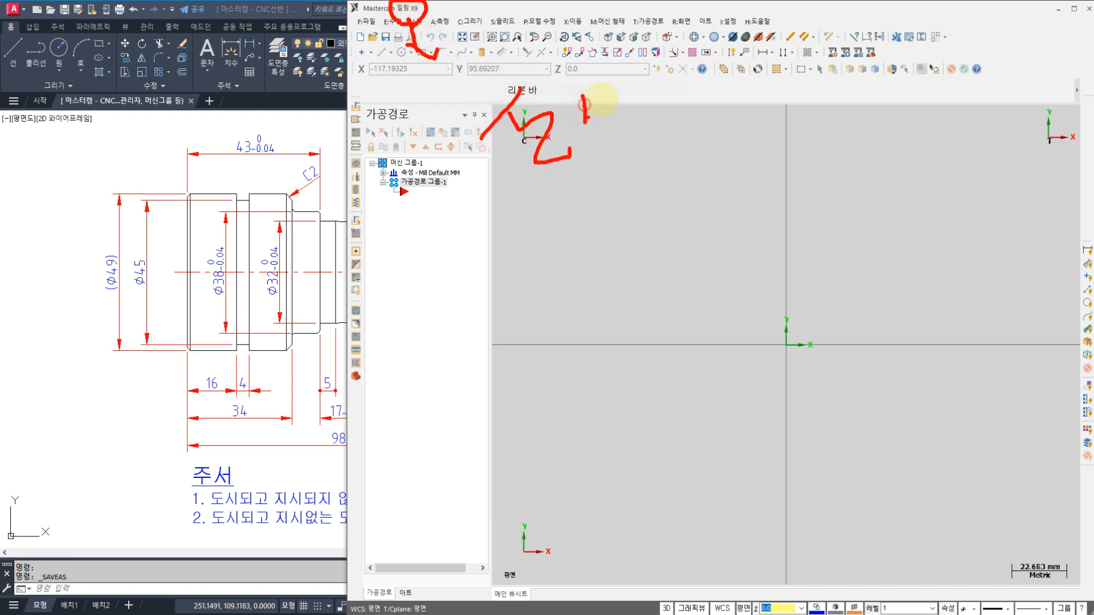
left_click_drag(582, 105, 606, 114)
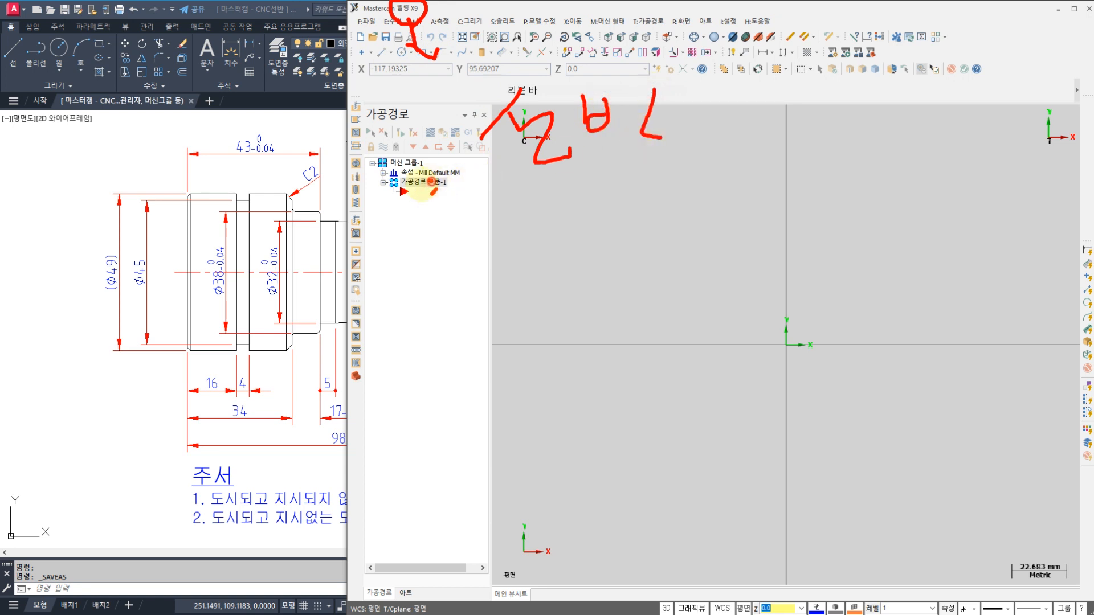
mouse_move(416, 157)
left_mouse_down()
mouse_move(436, 188)
mouse_move(639, 205)
mouse_move(601, 231)
left_mouse_up()
left_click_drag(746, 196, 690, 241)
mouse_move(720, 223)
left_mouse_down()
mouse_move(777, 246)
mouse_move(846, 212)
left_mouse_up()
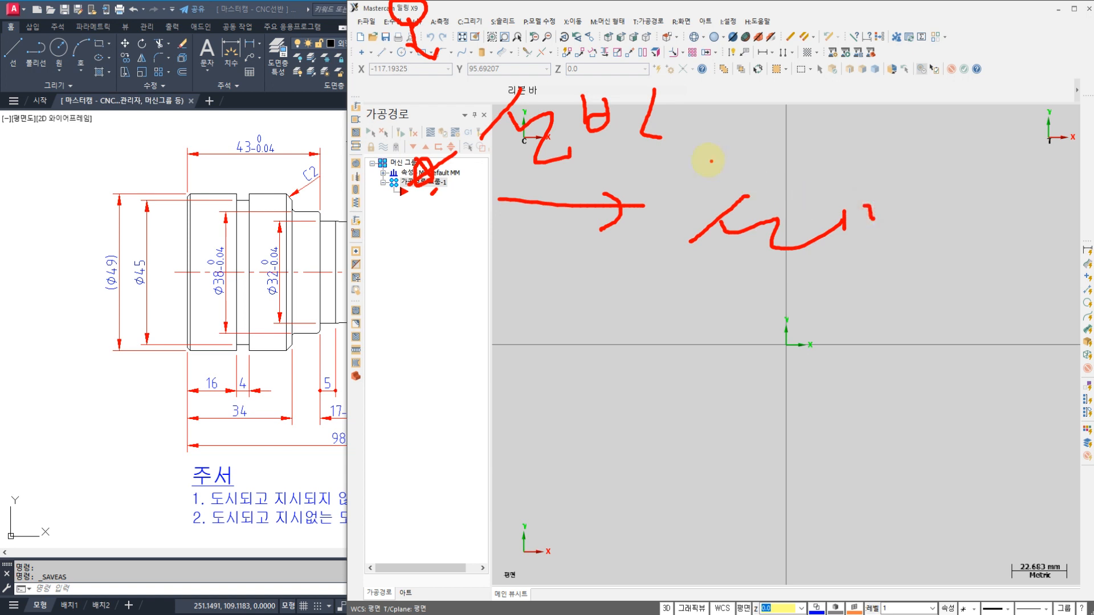
key("Escape")
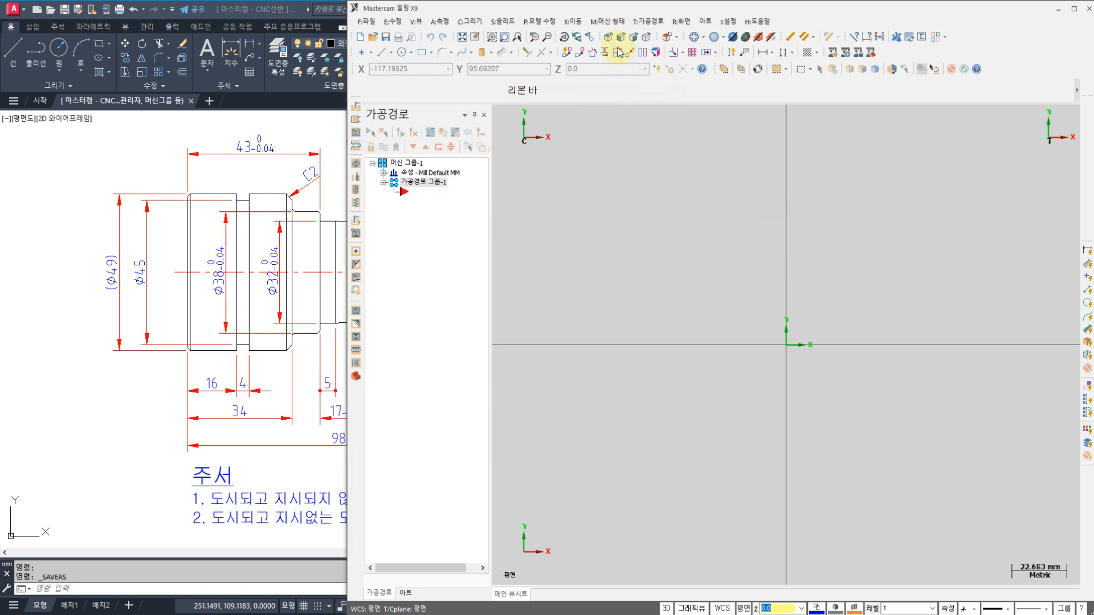
- Set the machine type to the default lathe and start a new file without saving the current one
left_click(617, 26)
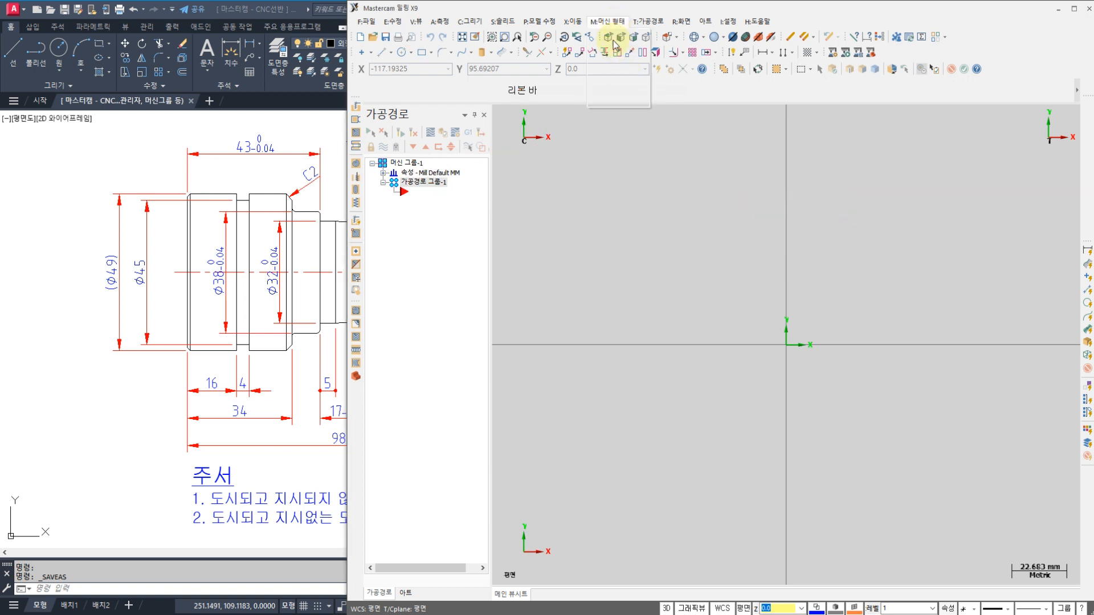
mouse_move(616, 48)
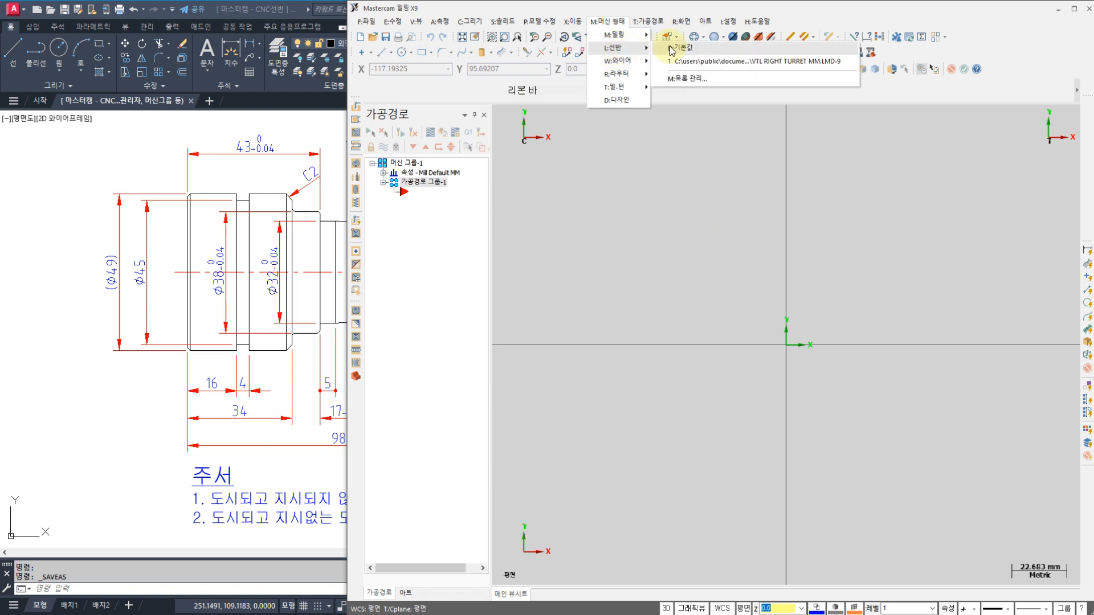
left_click(688, 49)
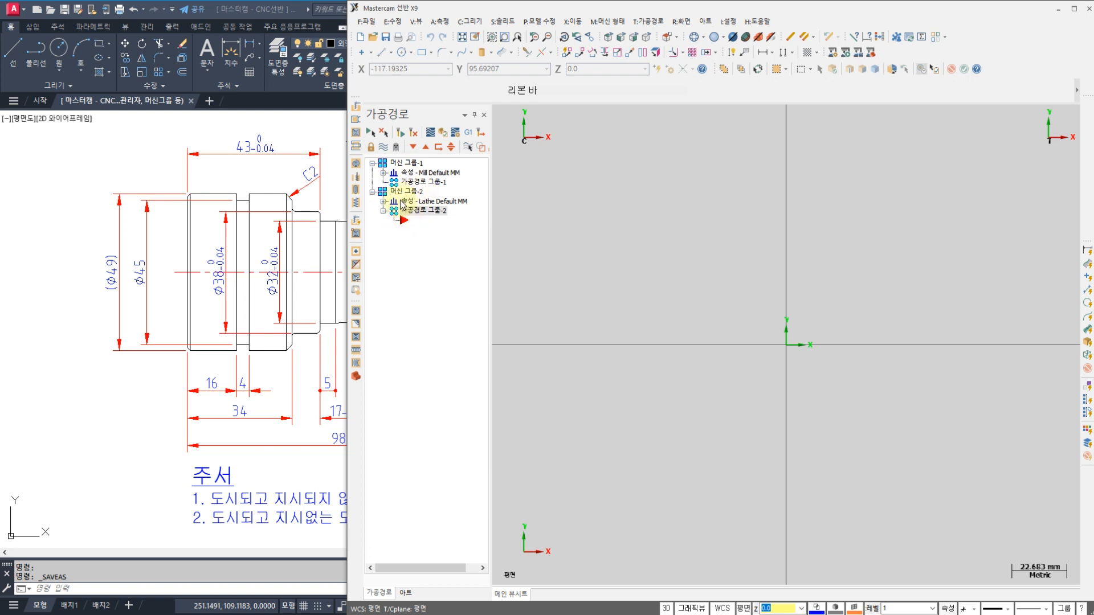
left_click(360, 39)
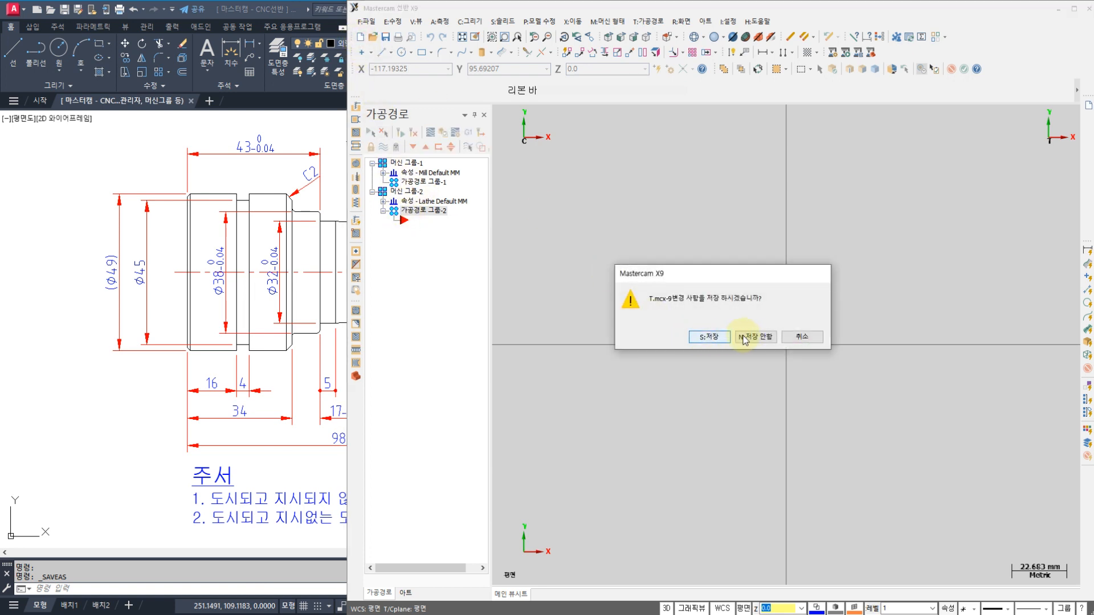
left_click(756, 337)
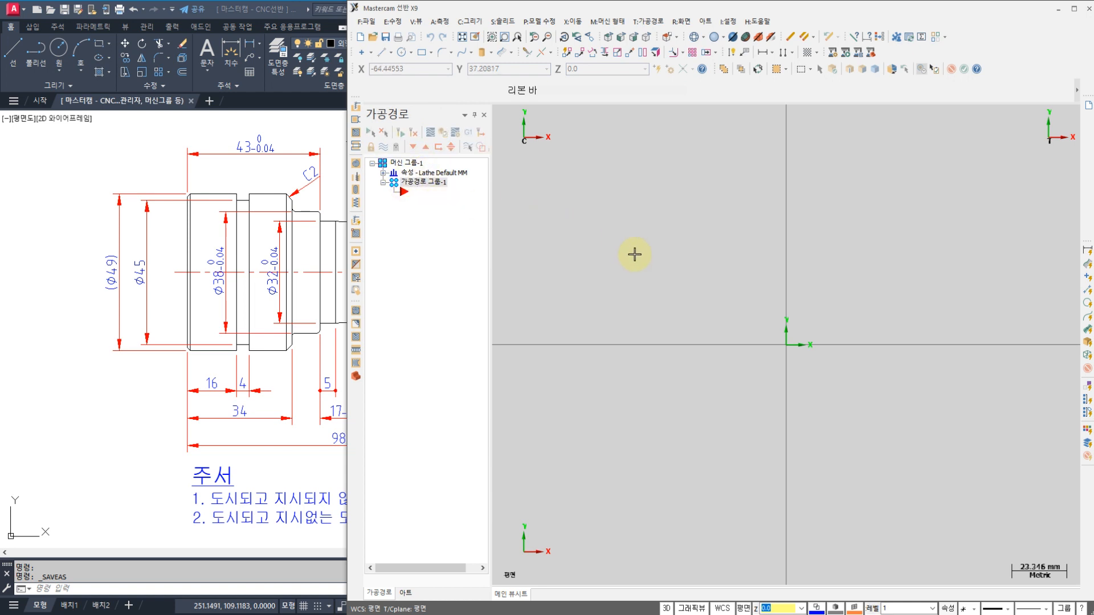
- Open the saved shaft DWG from the desktop as an AutoCAD file and accept the layout import options
left_click(372, 40)
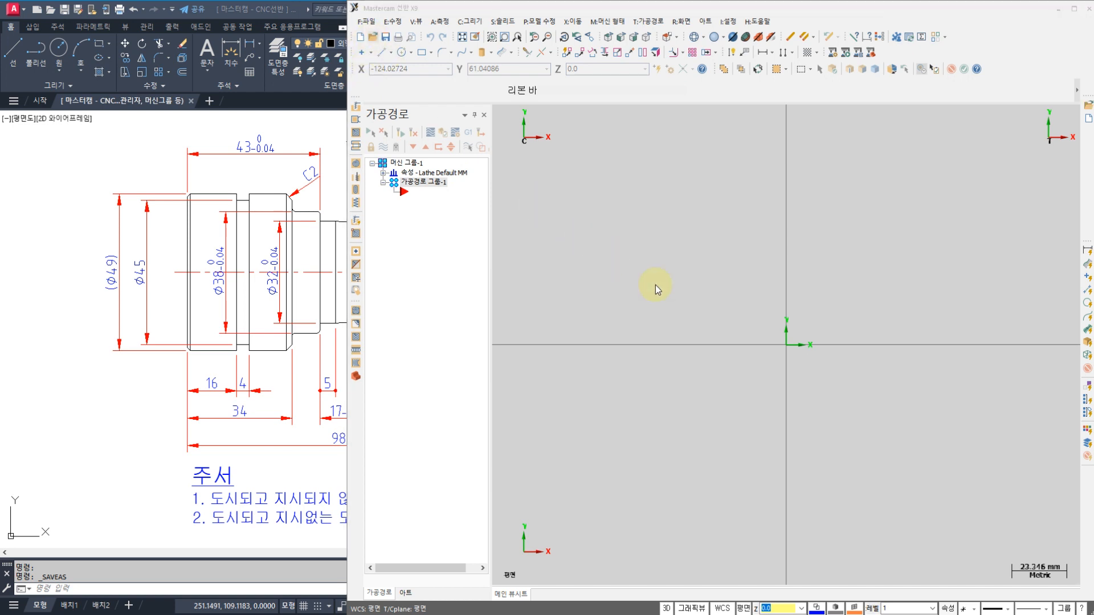
left_click(845, 302)
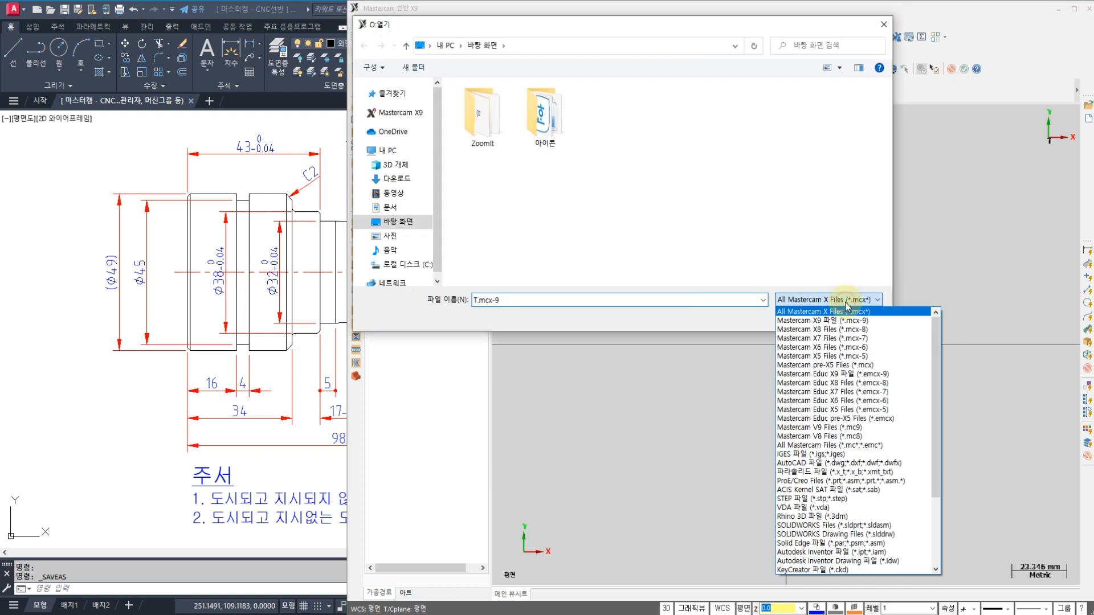
left_click(843, 464)
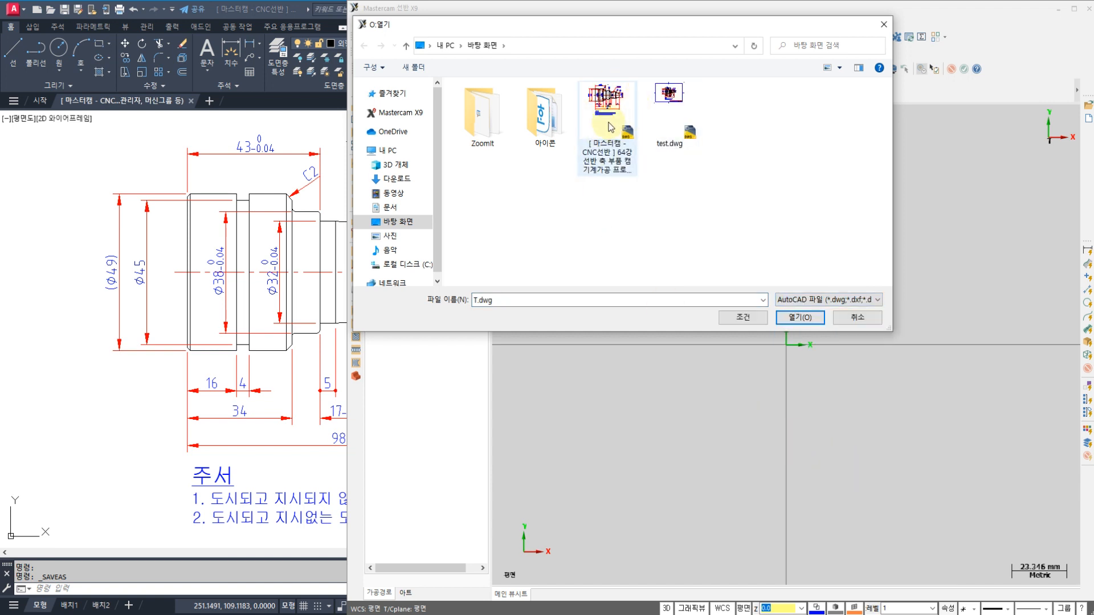
left_click(611, 126)
left_click(804, 317)
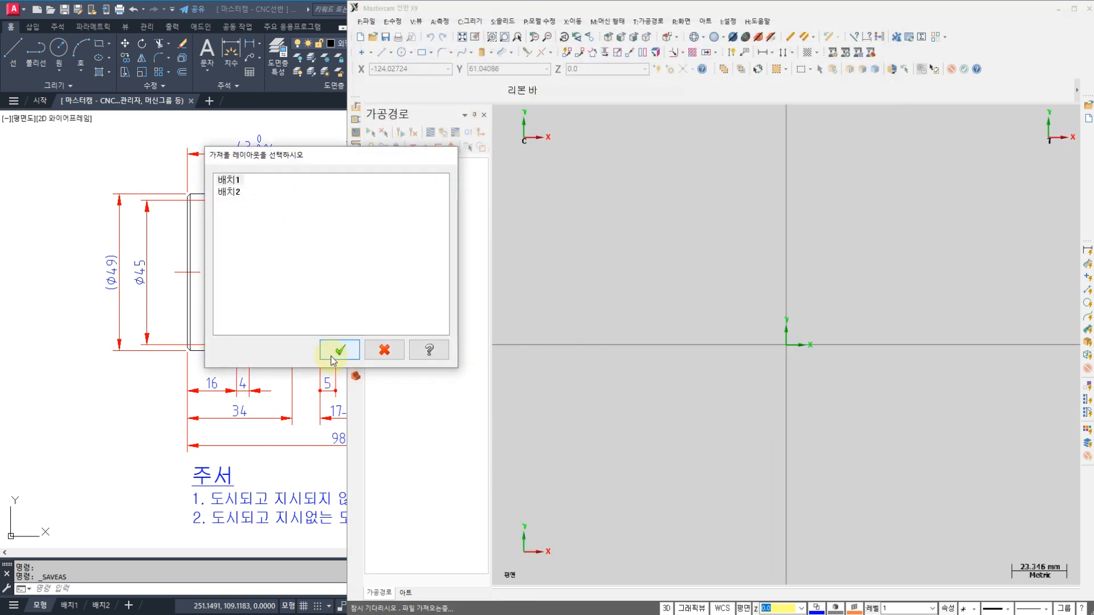
left_click(332, 357)
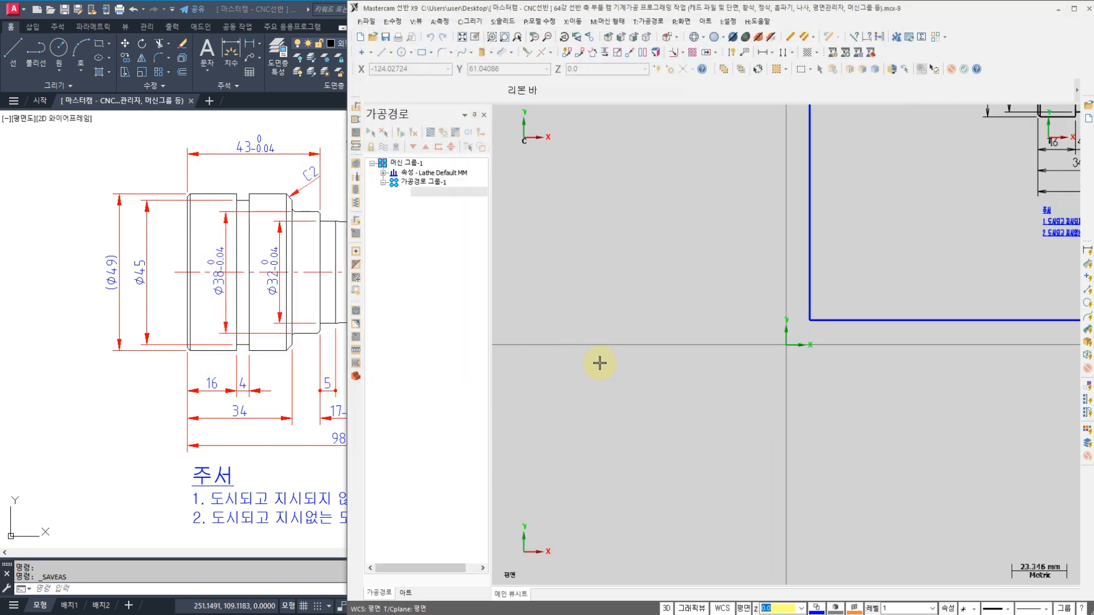
scroll(600, 363, "down", 6)
scroll(677, 287, "up", 5)
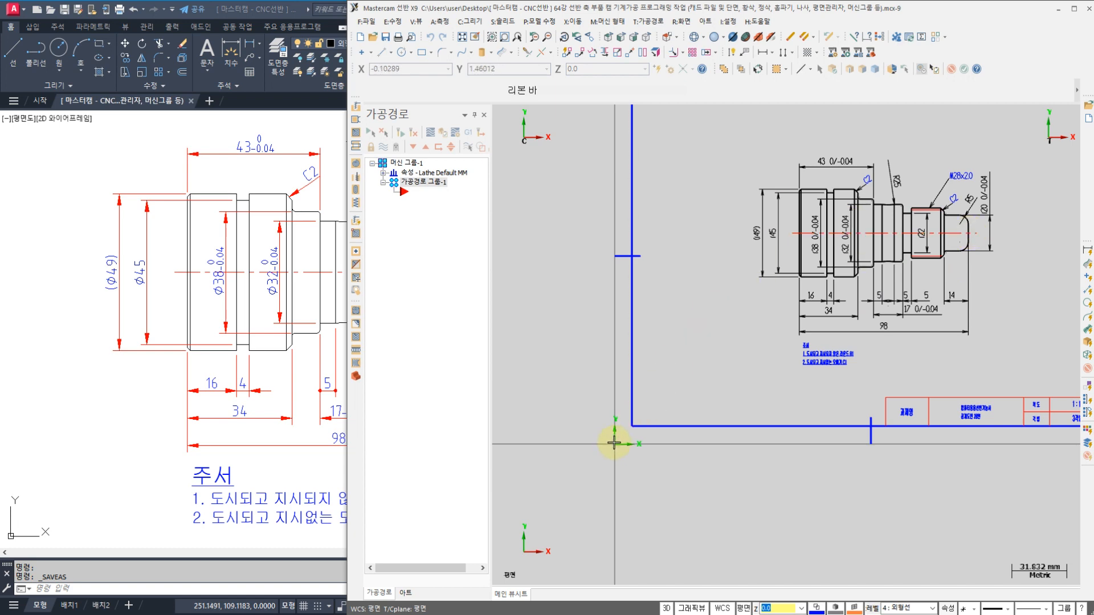
middle_click_drag(923, 232, 735, 320)
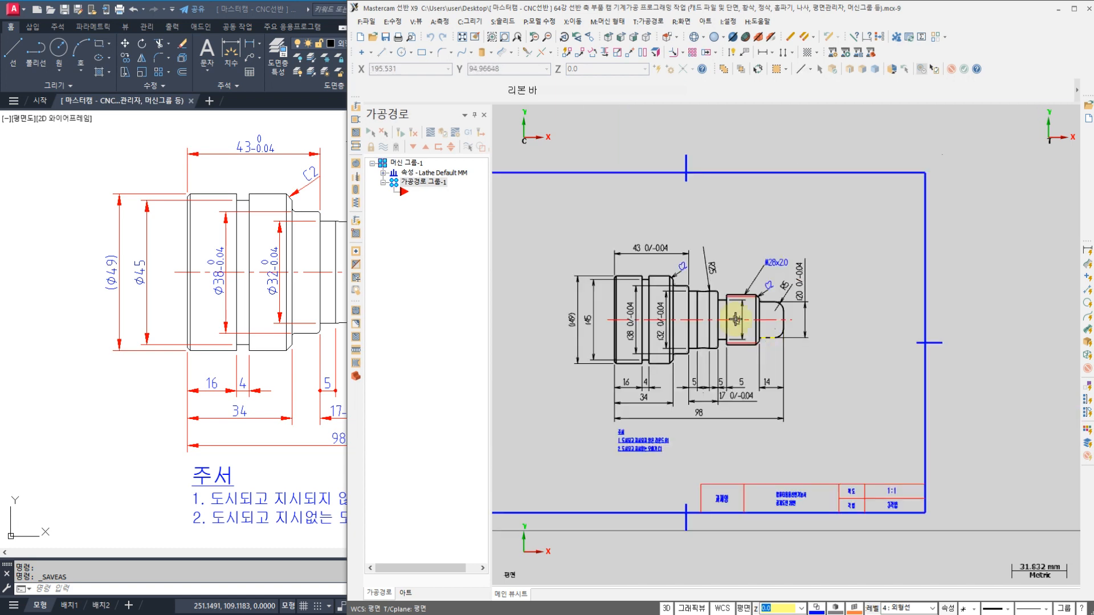
scroll(735, 319, "up", 2)
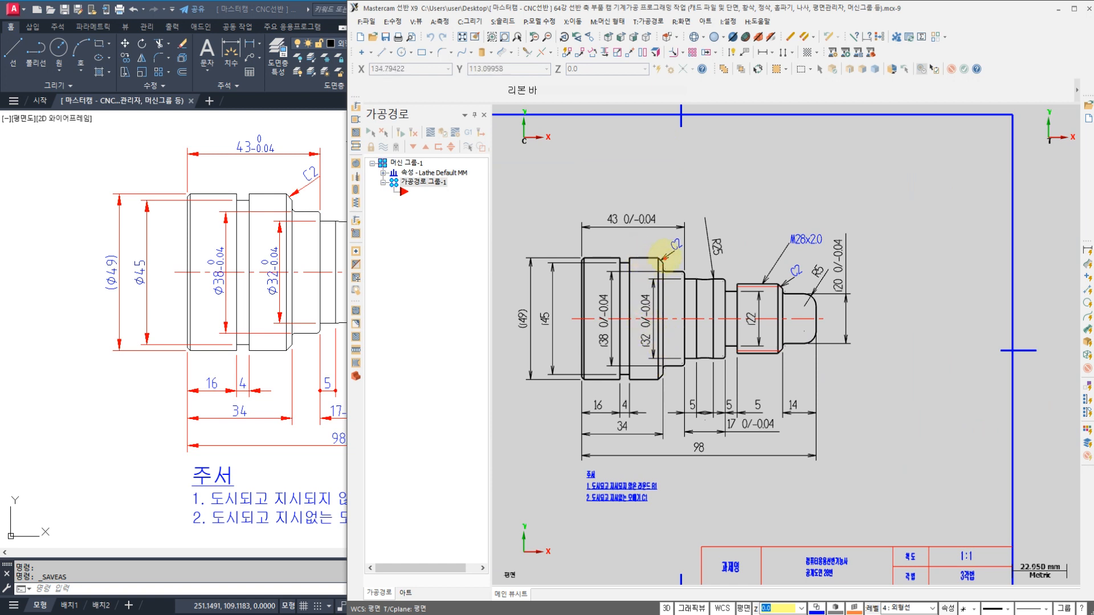
mouse_move(664, 254)
left_mouse_down()
mouse_move(637, 292)
mouse_move(556, 212)
mouse_move(655, 245)
mouse_move(649, 266)
left_mouse_up()
mouse_move(569, 194)
left_mouse_down()
mouse_move(573, 132)
mouse_move(593, 177)
mouse_move(583, 185)
left_mouse_up()
mouse_move(625, 143)
left_mouse_down()
mouse_move(621, 188)
mouse_move(632, 165)
left_mouse_up()
mouse_move(721, 294)
left_mouse_down()
mouse_move(741, 234)
mouse_move(715, 303)
left_mouse_up()
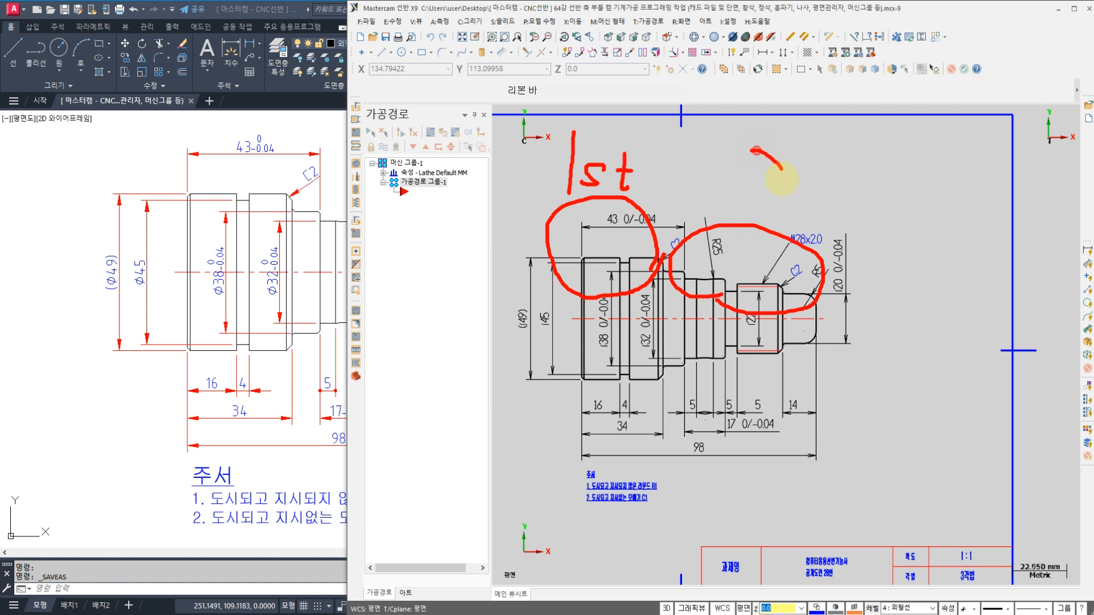
left_click_drag(781, 169, 820, 202)
mouse_move(845, 146)
left_mouse_down()
mouse_move(847, 193)
mouse_move(834, 195)
left_mouse_up()
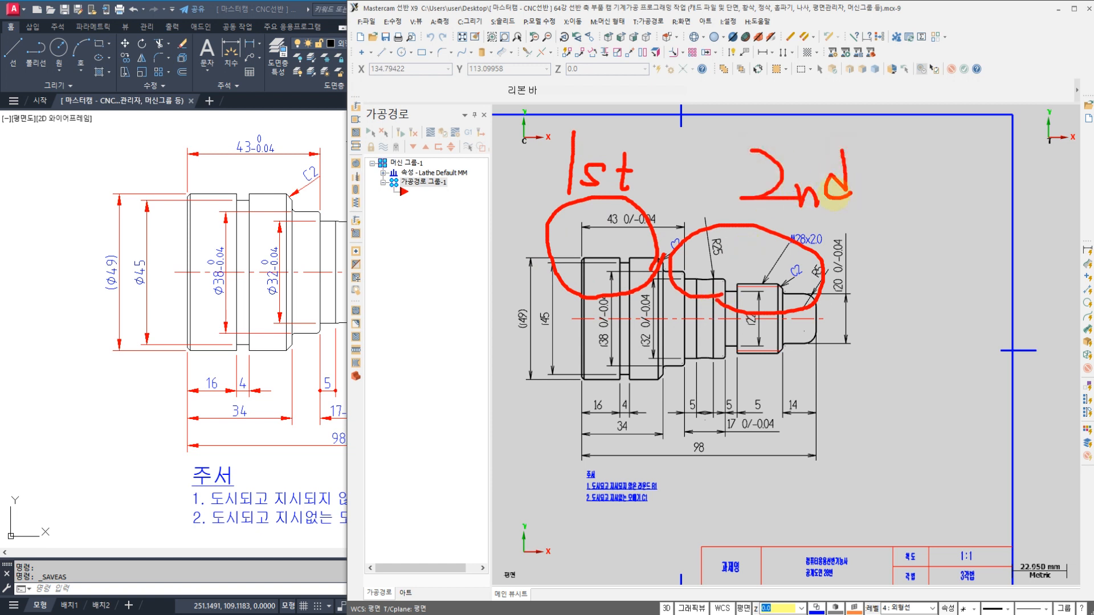
left_click_drag(559, 219, 574, 216)
left_click_drag(661, 221, 667, 232)
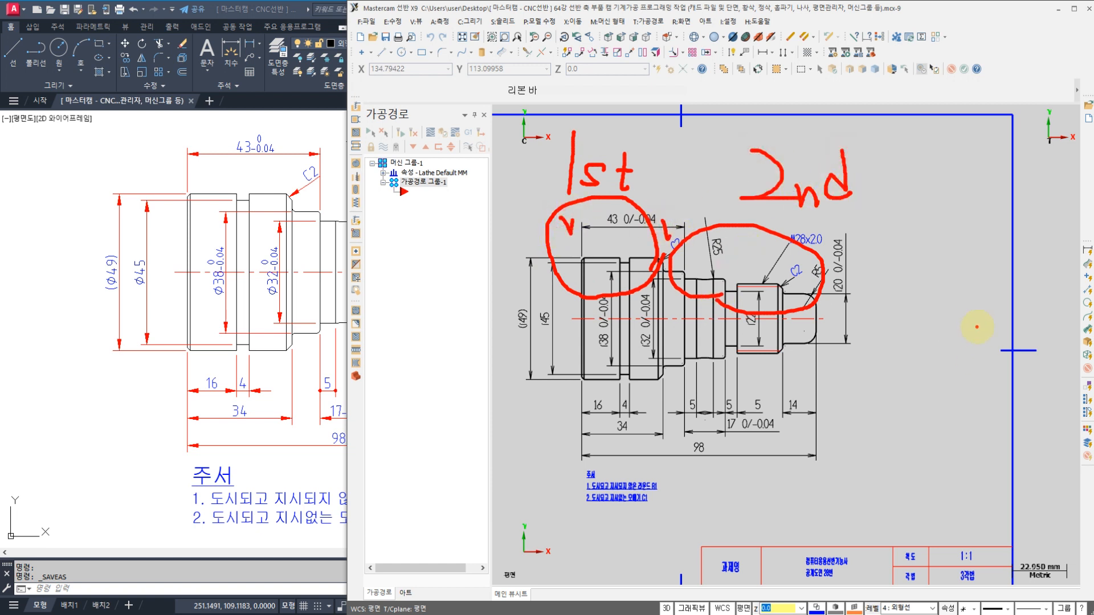
mouse_move(767, 394)
left_mouse_down()
mouse_move(686, 480)
mouse_move(771, 403)
left_mouse_up()
mouse_move(962, 318)
left_mouse_down()
mouse_move(868, 419)
mouse_move(884, 445)
mouse_move(792, 464)
left_mouse_up()
left_click_drag(813, 445, 817, 483)
mouse_move(640, 375)
left_mouse_down()
mouse_move(616, 376)
mouse_move(629, 352)
mouse_move(927, 278)
mouse_move(969, 291)
mouse_move(900, 318)
left_mouse_up()
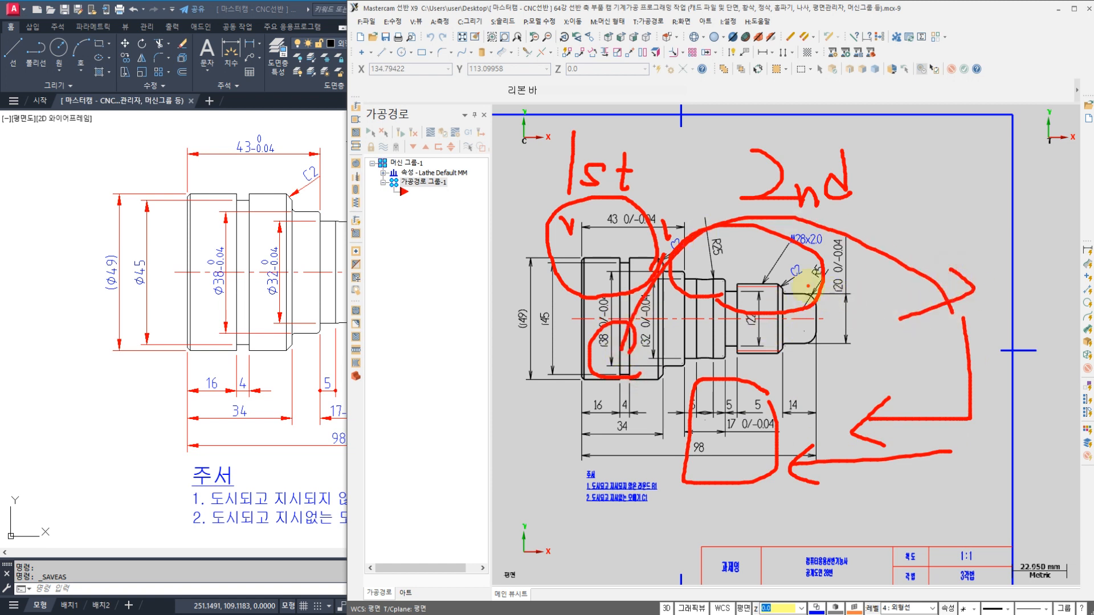
key("Escape")
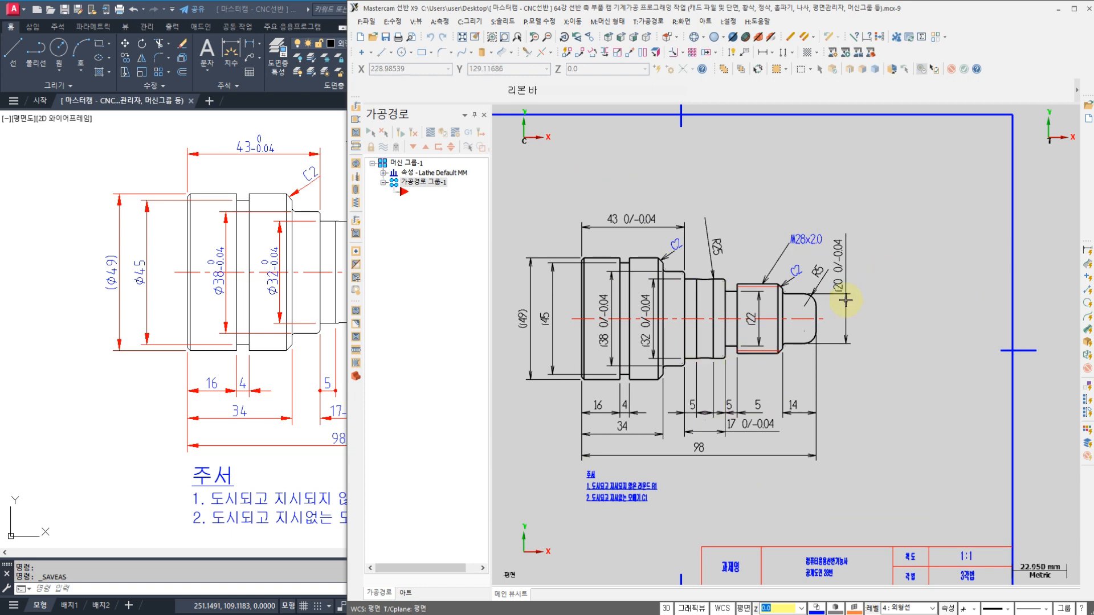
- Use the Divide trim to remove the centerline overhangs beyond both shaft ends and the end-face lines below the centerline
scroll(625, 320, "up", 4)
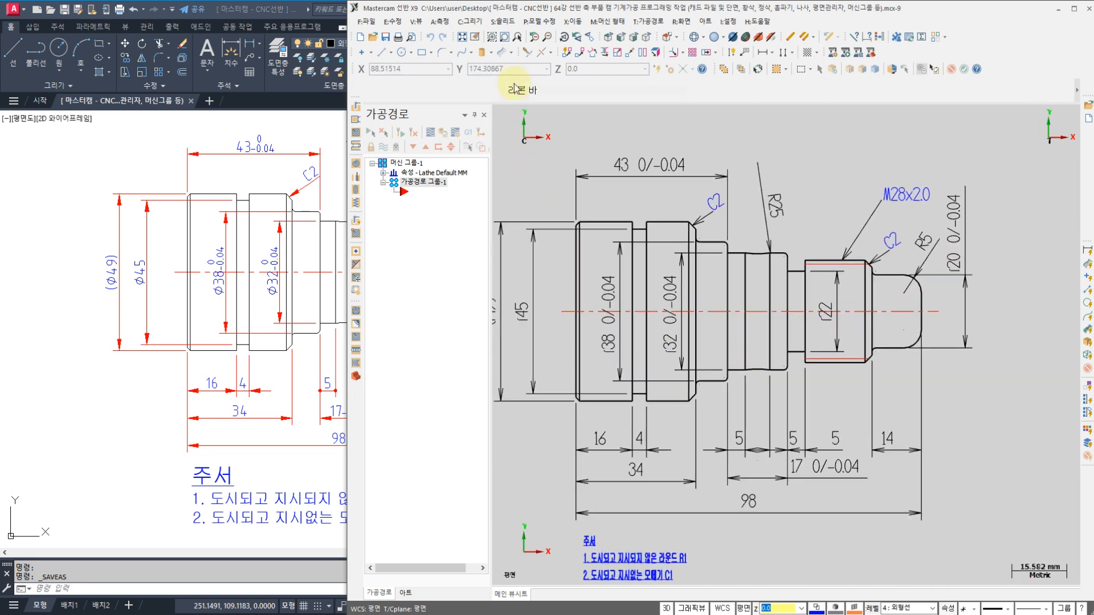
left_click(527, 57)
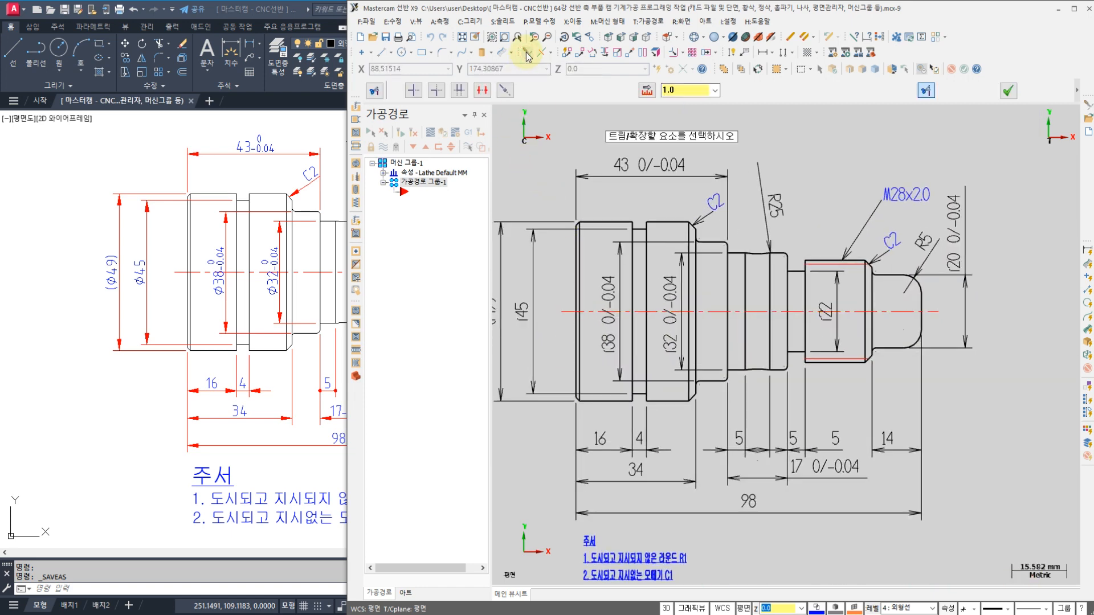
left_click(482, 91)
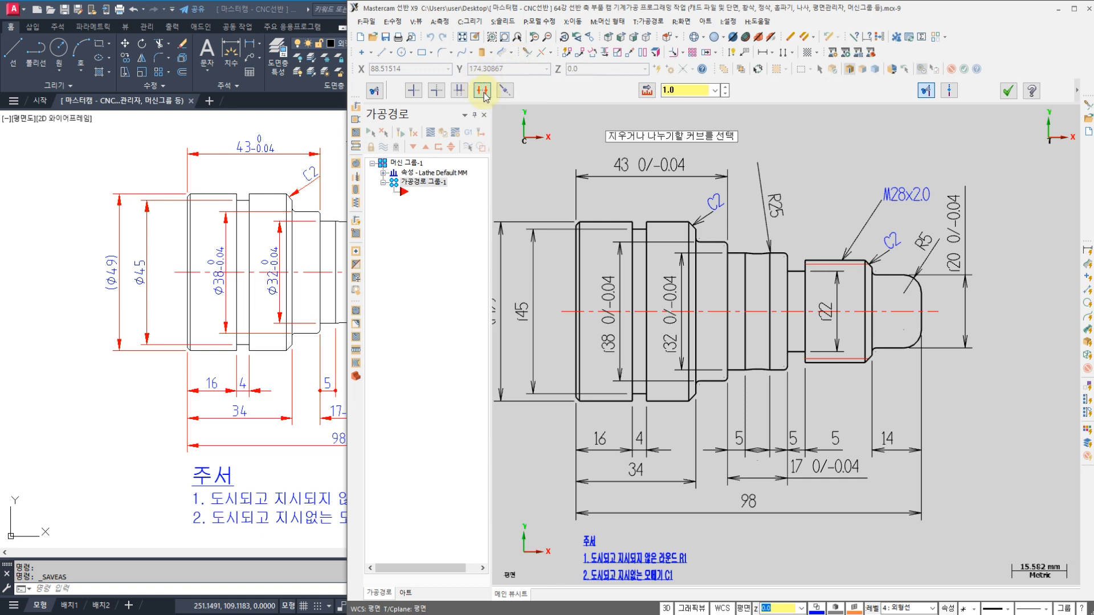
scroll(566, 309, "up", 1)
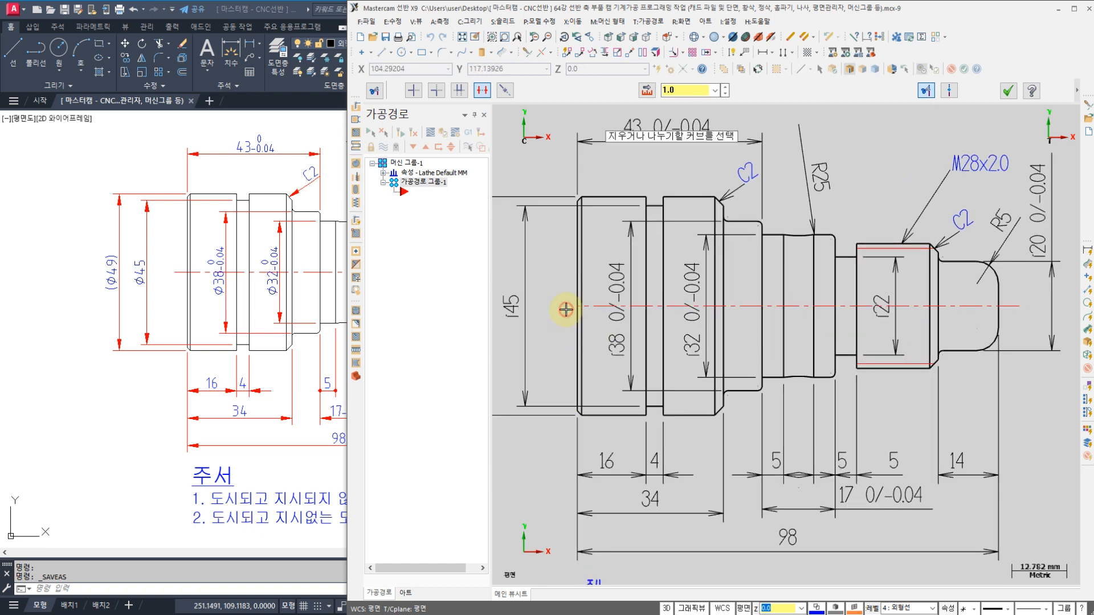
left_click(1017, 308)
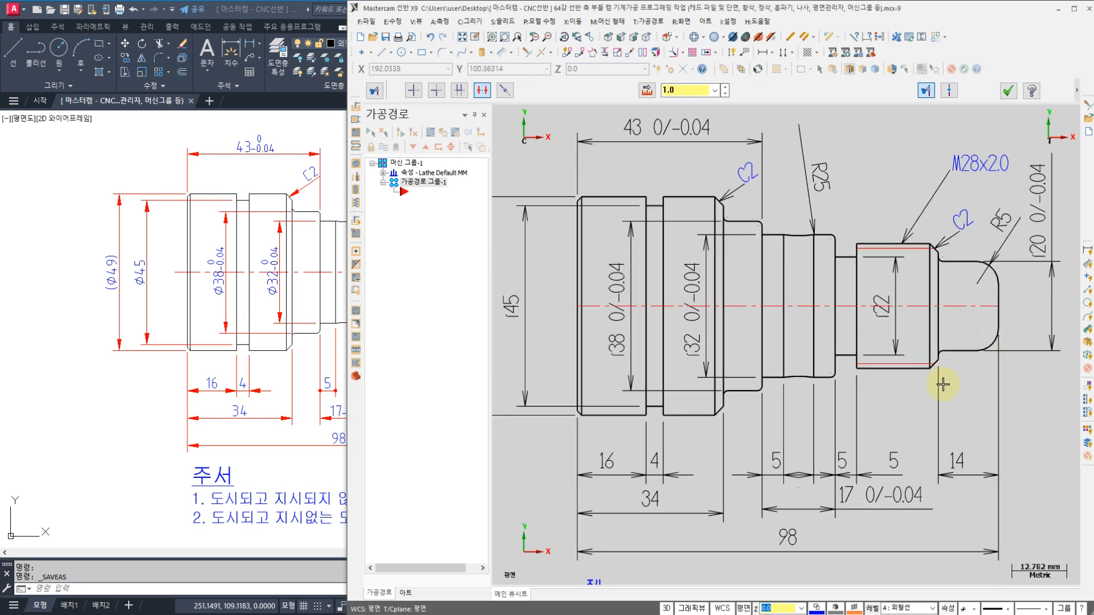
left_click(998, 317)
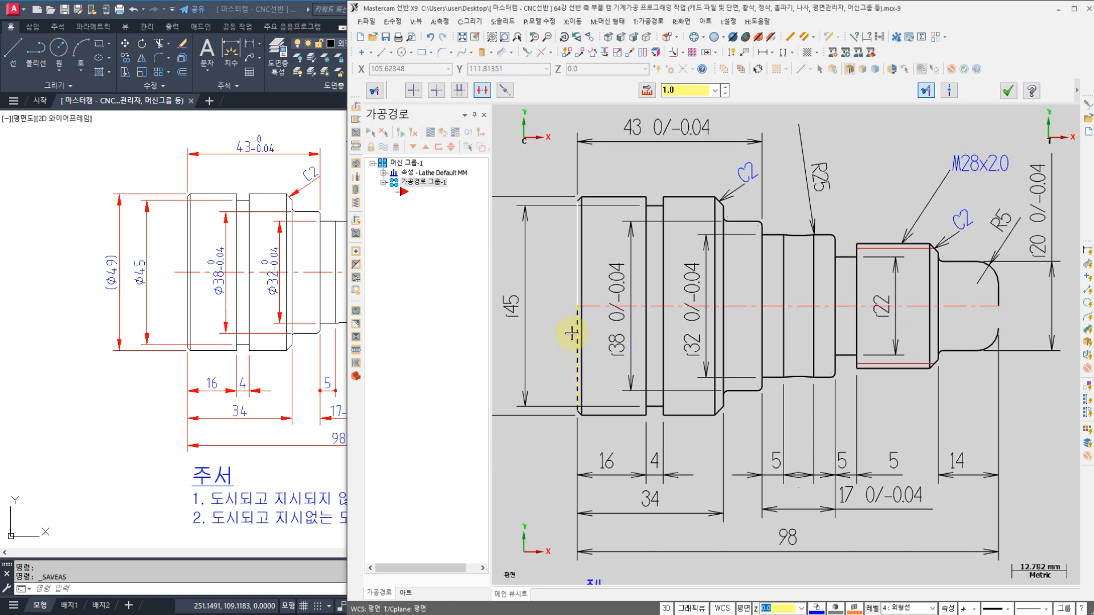
- Trim away the vertical lines above the centerline in the M28x2.0 threaded section, including the short remnant at the C2 chamfer
scroll(968, 297, "up", 1)
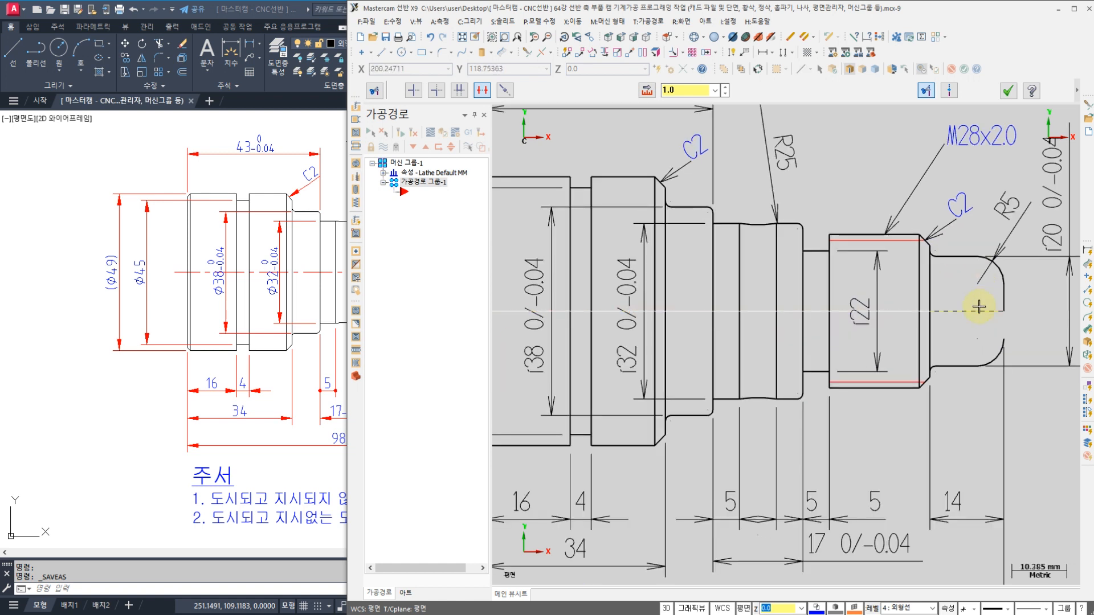
scroll(910, 257, "up", 3)
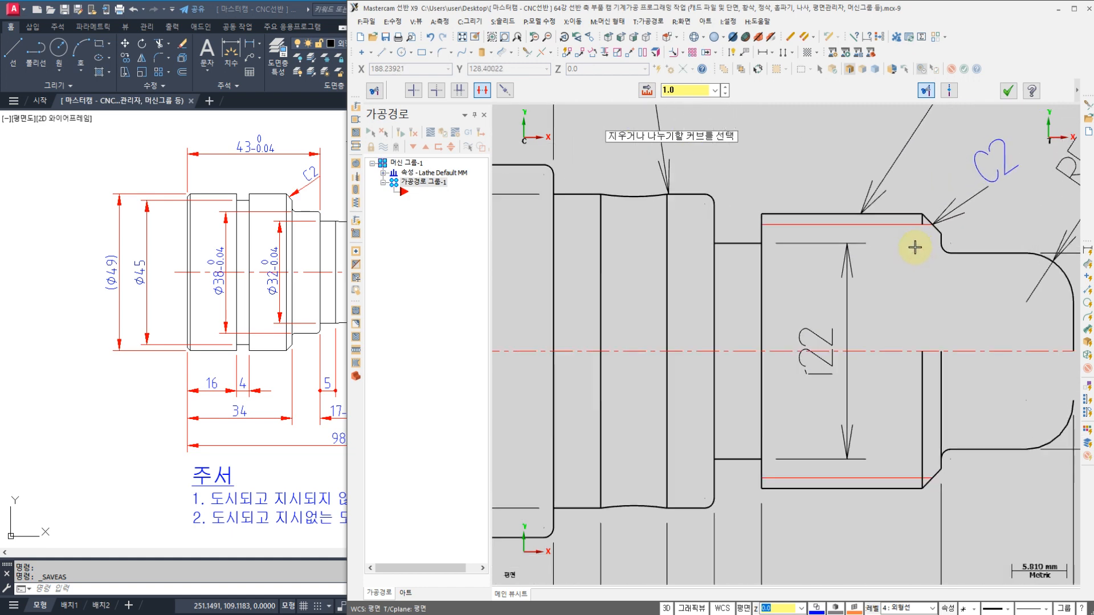
scroll(906, 234, "up", 3)
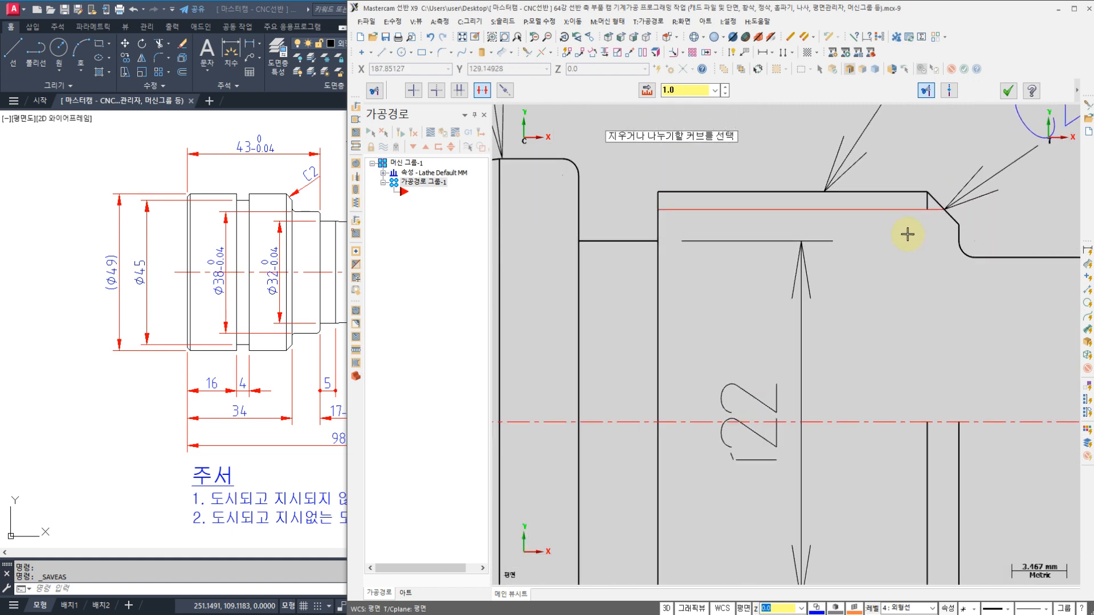
left_click(920, 208)
scroll(901, 242, "up", 1)
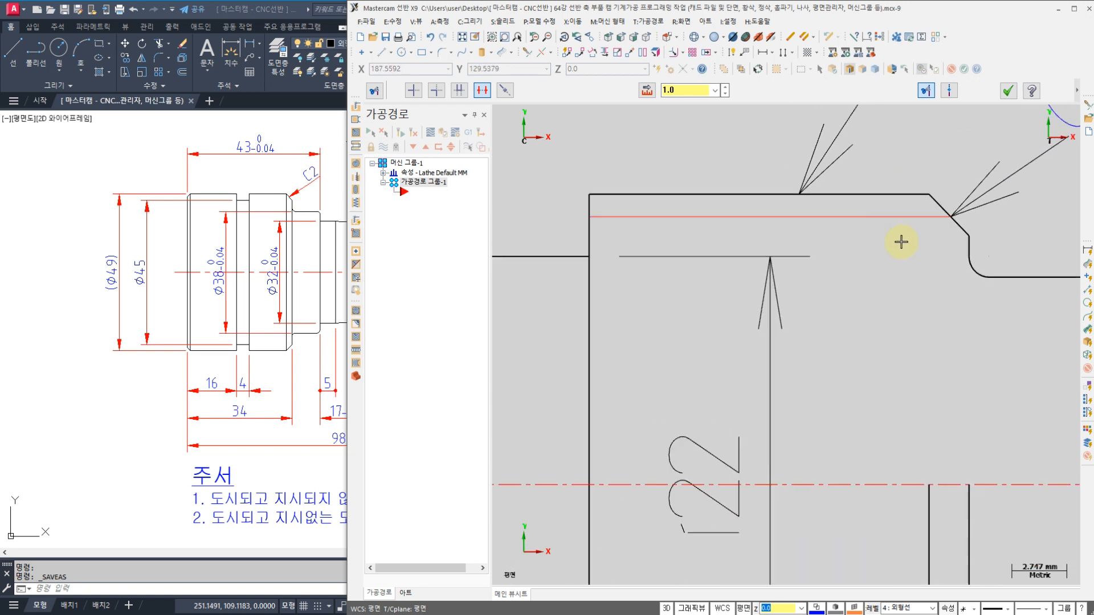
scroll(901, 242, "down", 5)
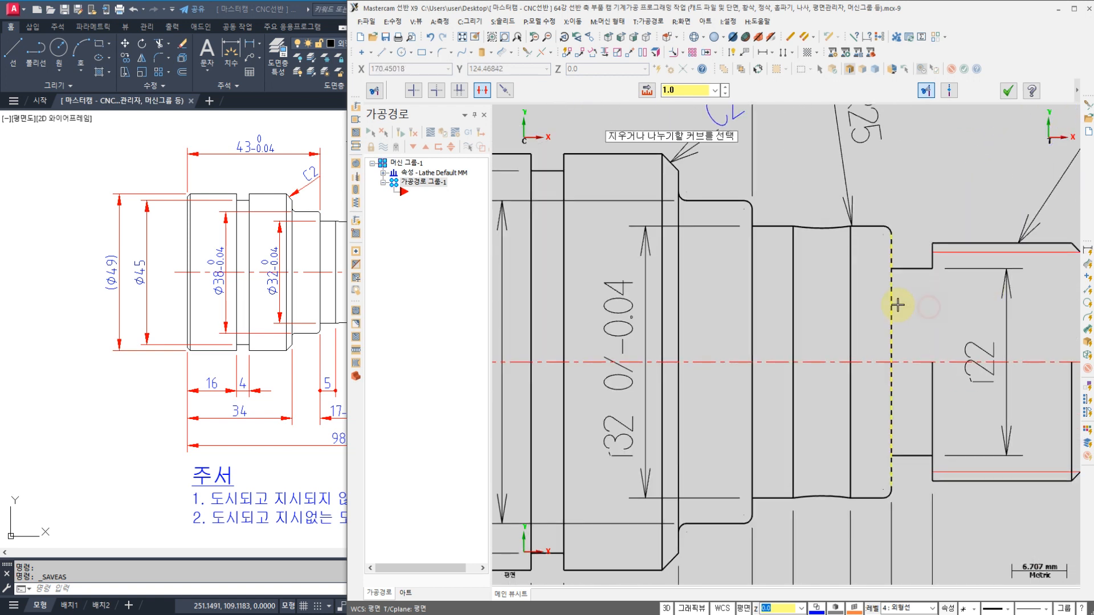
- Trim the remaining interior vertical lines above the centerline, from the thread relief to the large-diameter end chamfer, and finish the Divide trim
left_click(895, 305)
left_click(851, 300)
left_click(794, 290)
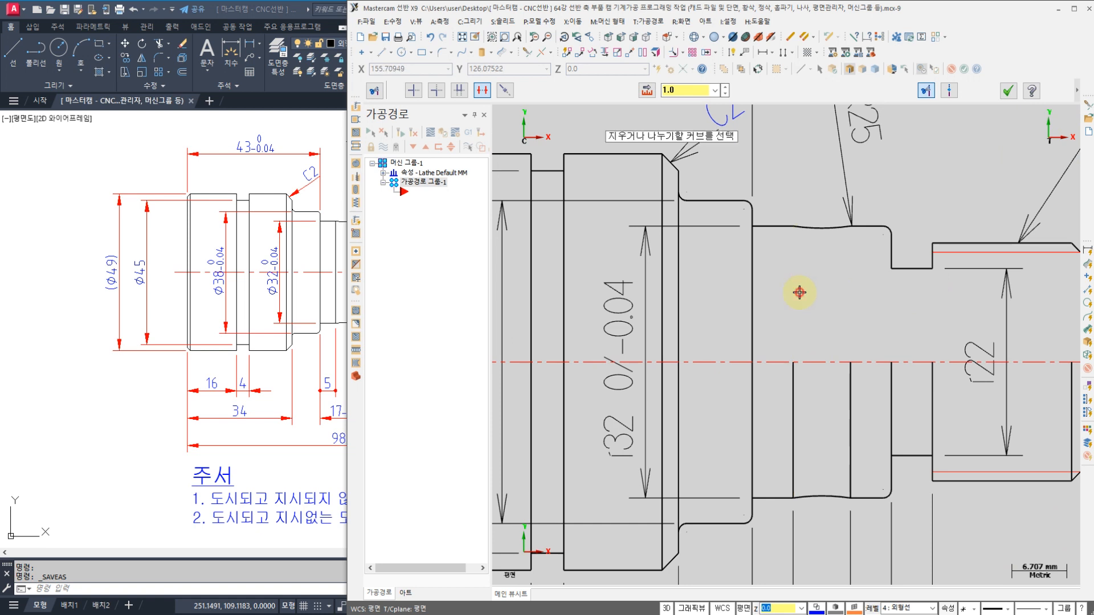
left_click(754, 288)
left_click(679, 282)
left_click(663, 285)
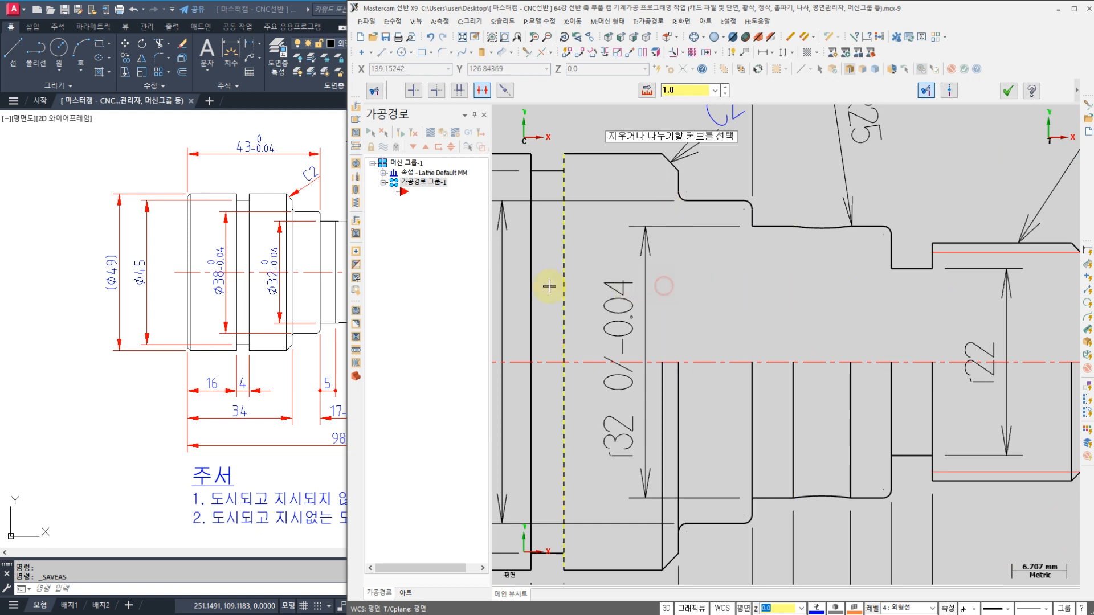
middle_click_drag(552, 286, 659, 301)
left_click(642, 298)
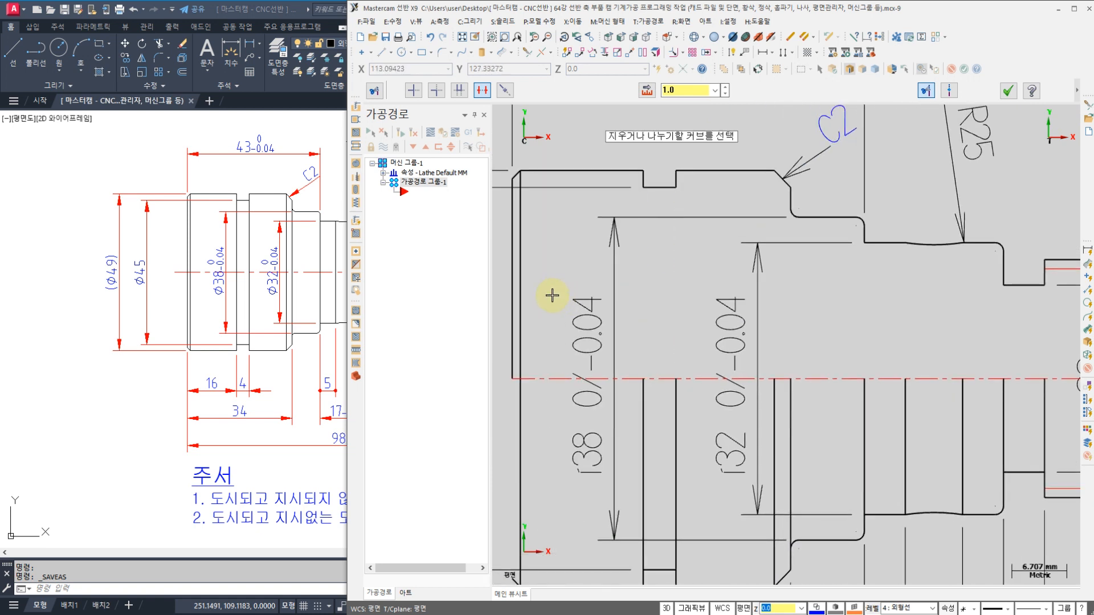
left_click(520, 293)
scroll(571, 293, "down", 3)
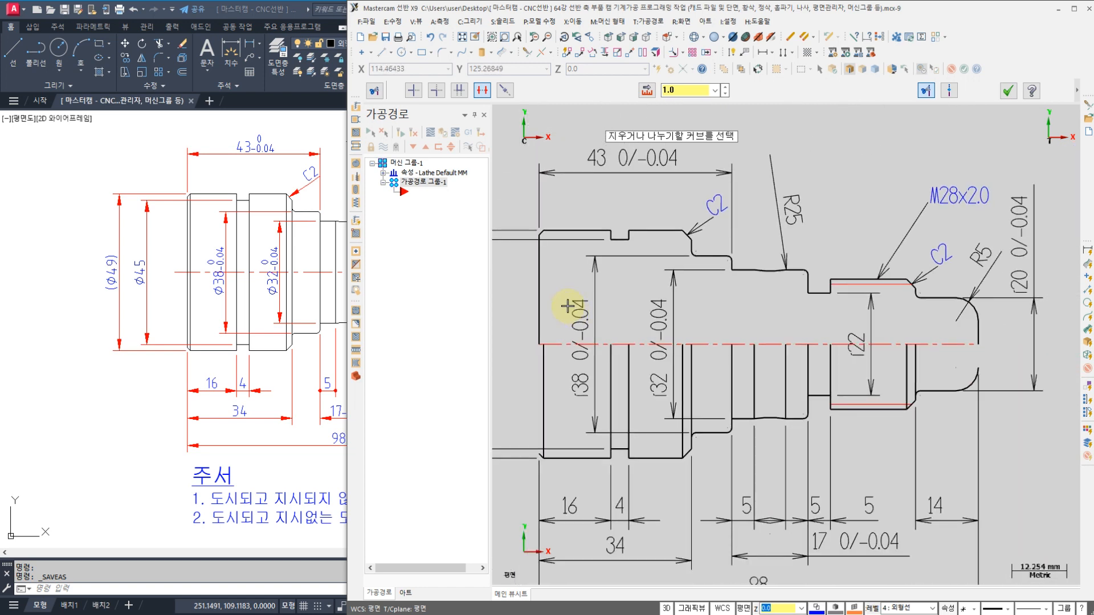
left_click(880, 289)
left_click(1007, 91)
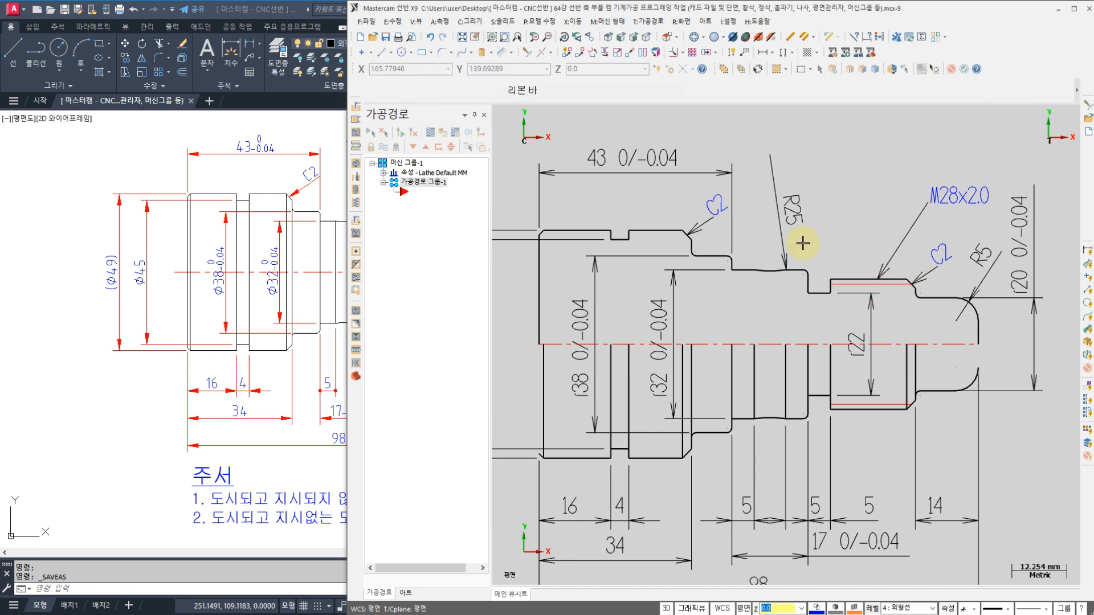
- Mirror the shaft view as a copy about the vertical border line beyond the shaft's small-diameter end
scroll(803, 249, "down", 4)
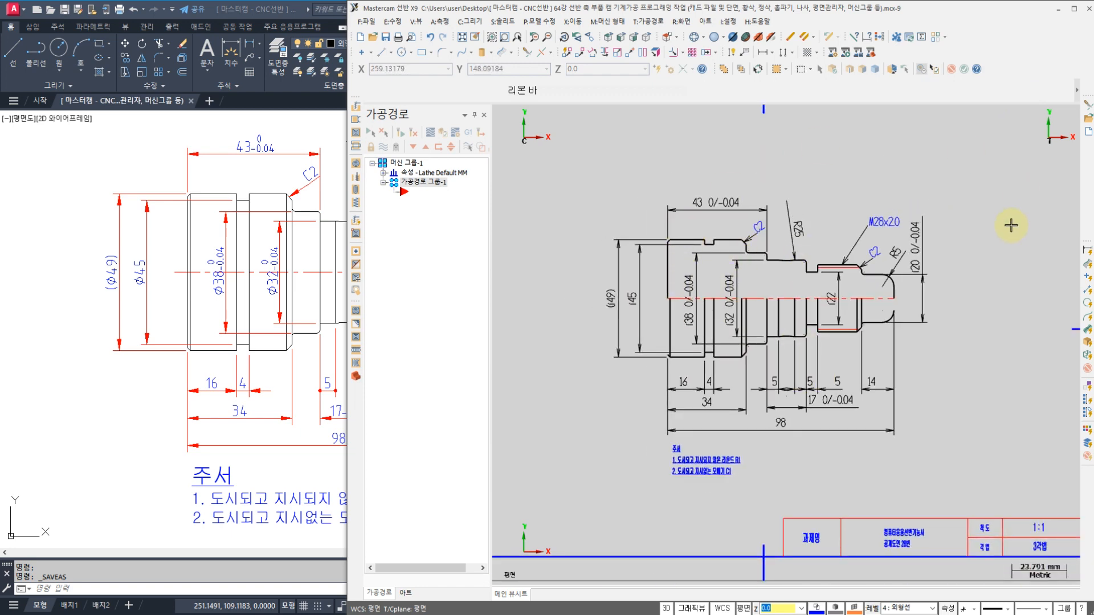
middle_click_drag(1010, 225, 879, 223)
scroll(879, 223, "down", 1)
middle_click_drag(777, 231, 839, 234)
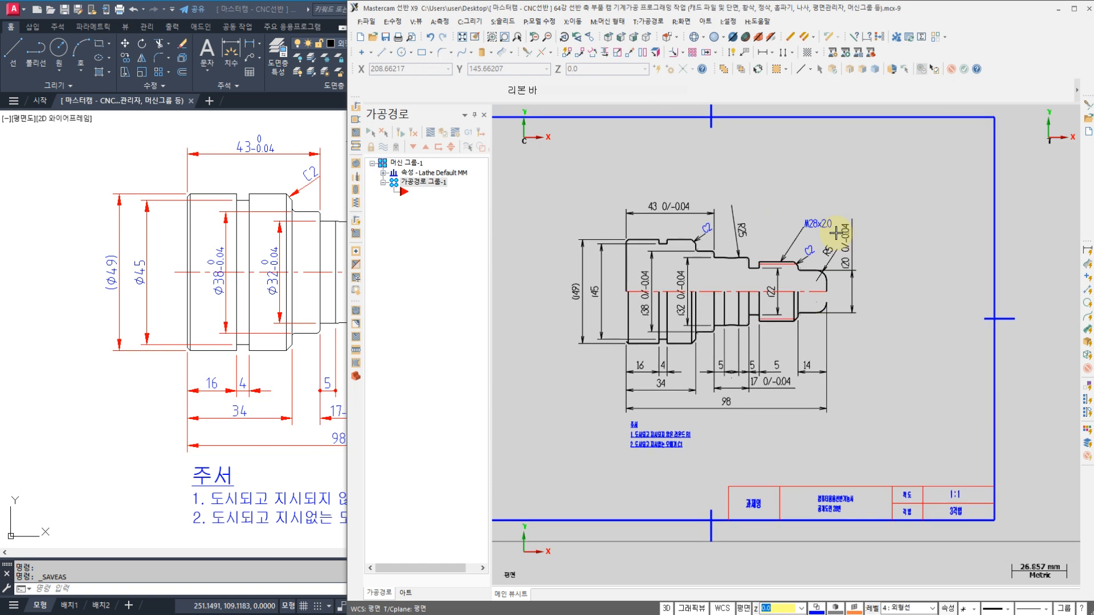
left_click(606, 54)
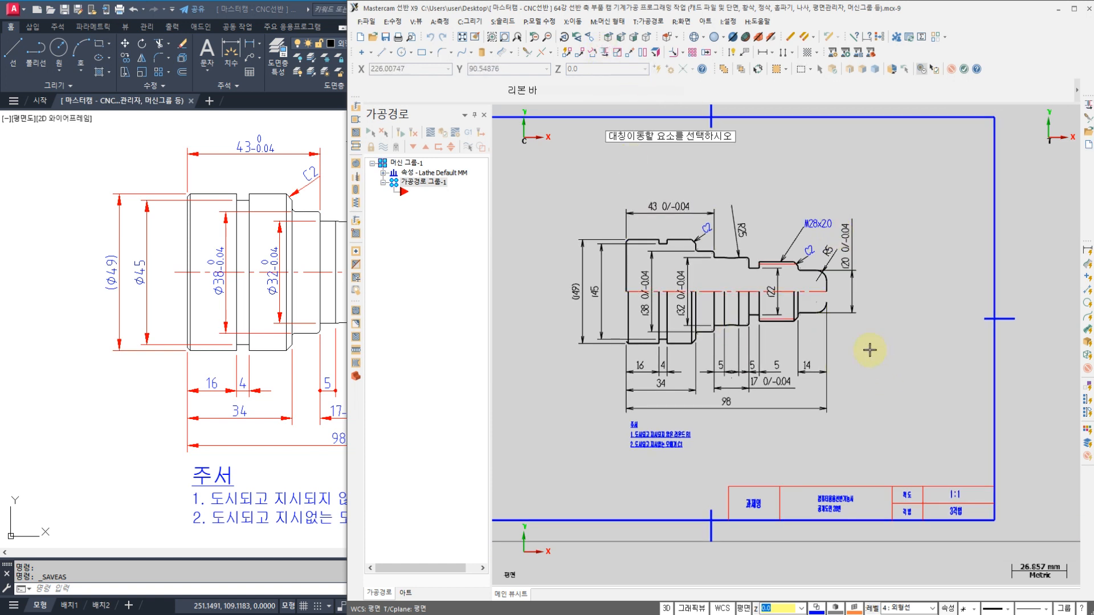
left_click(876, 373)
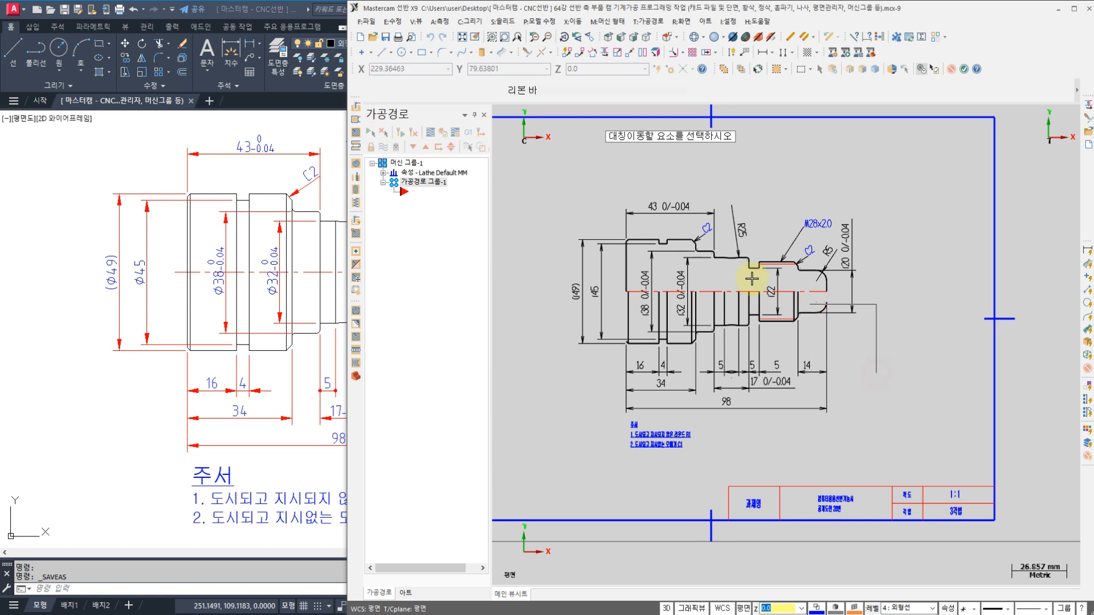
left_click(592, 211)
left_click(632, 326)
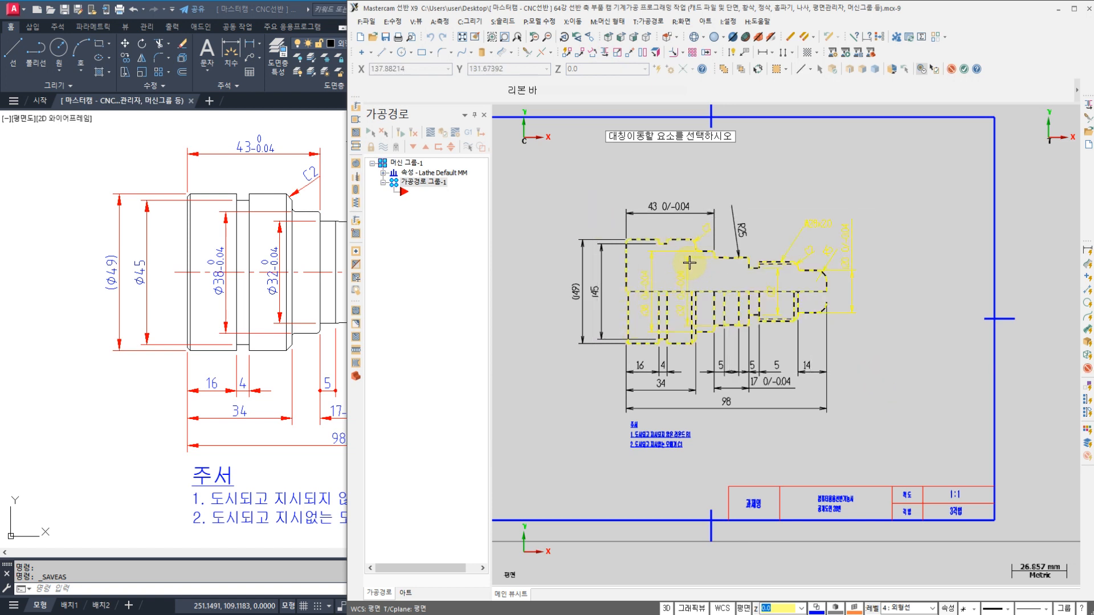
key("Return")
left_click(420, 260)
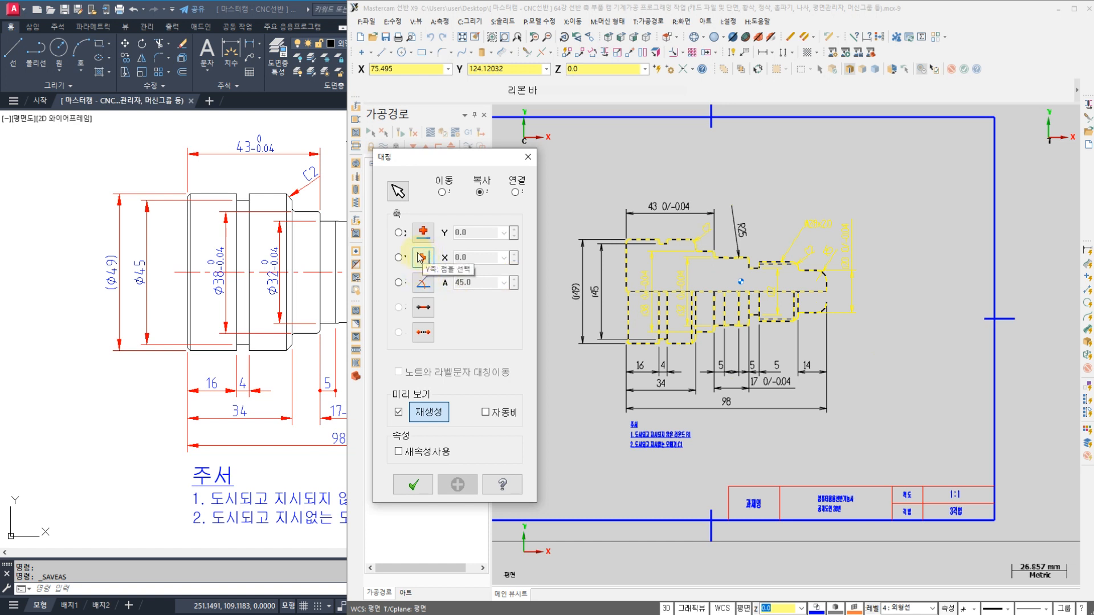
left_click(399, 258)
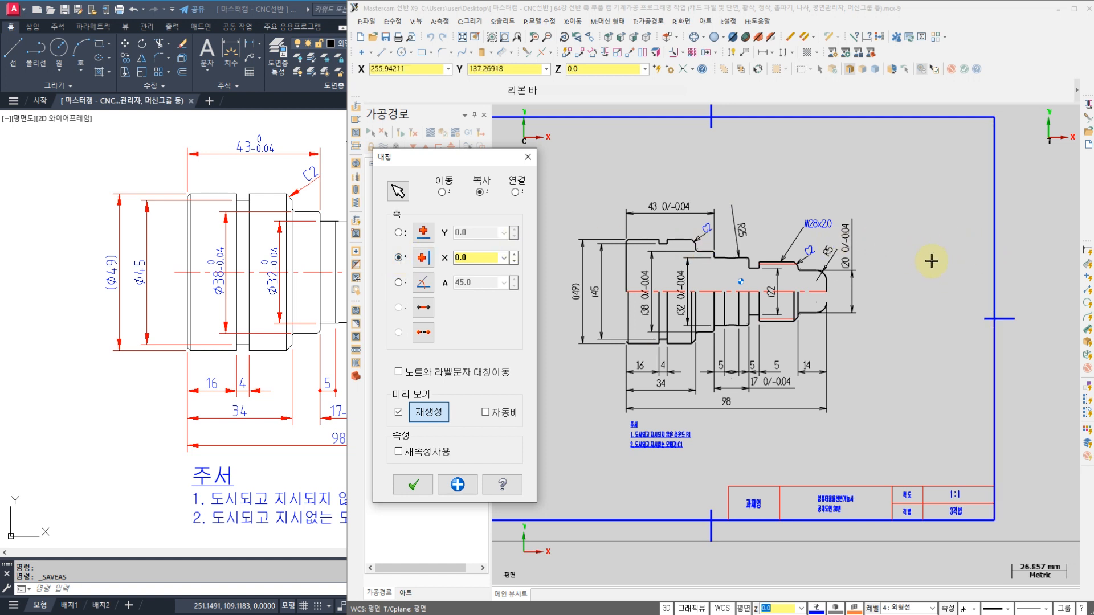
left_click(988, 247)
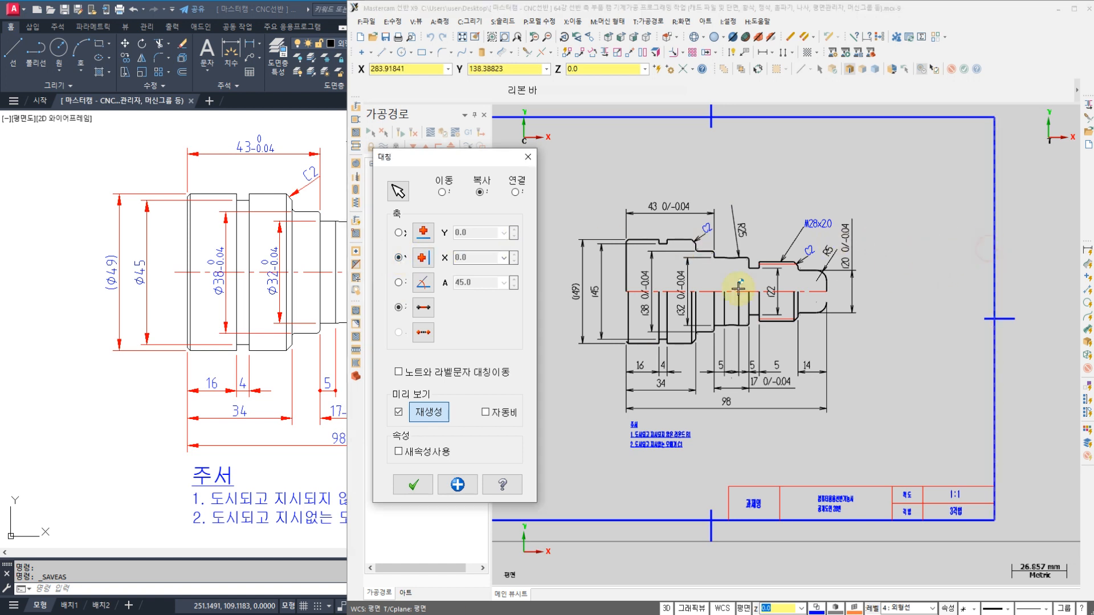
scroll(832, 312, "down", 2)
middle_click_drag(914, 314, 781, 310)
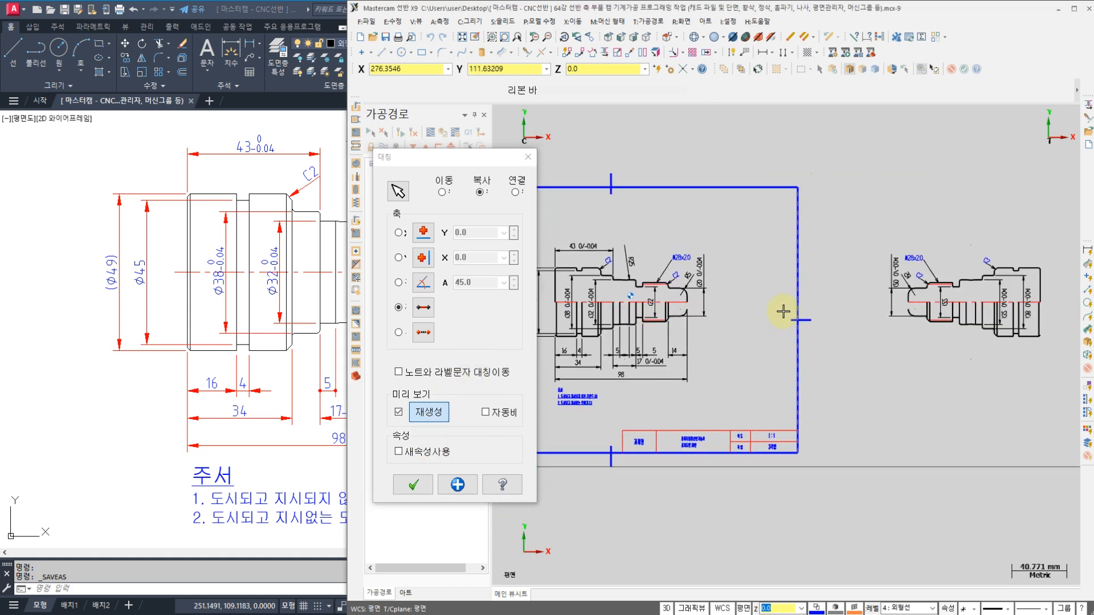
scroll(782, 310, "up", 1)
left_click(417, 484)
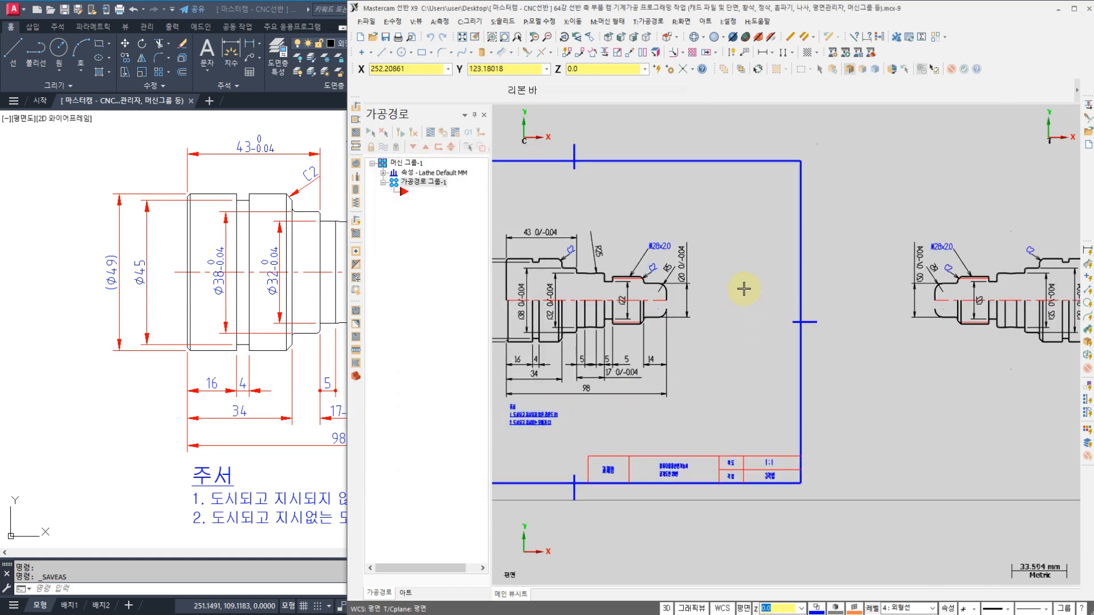
- Move the mirrored shaft to the origin using the large end face's centerline point as the base, and fit the view
scroll(737, 285, "down", 2)
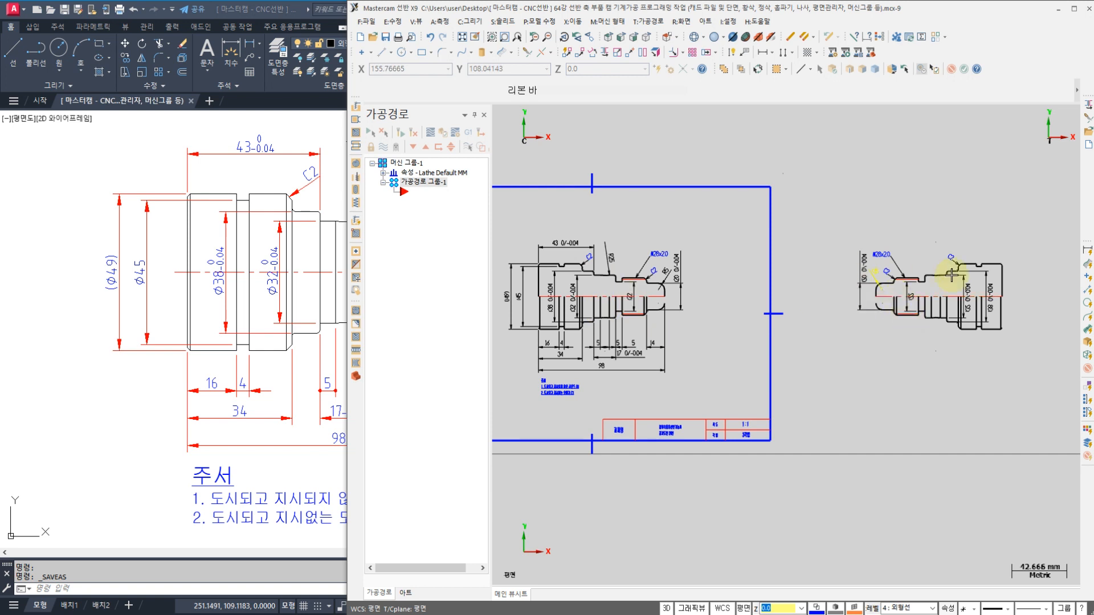
middle_click_drag(908, 288, 797, 270)
scroll(911, 277, "up", 4)
scroll(873, 280, "up", 3)
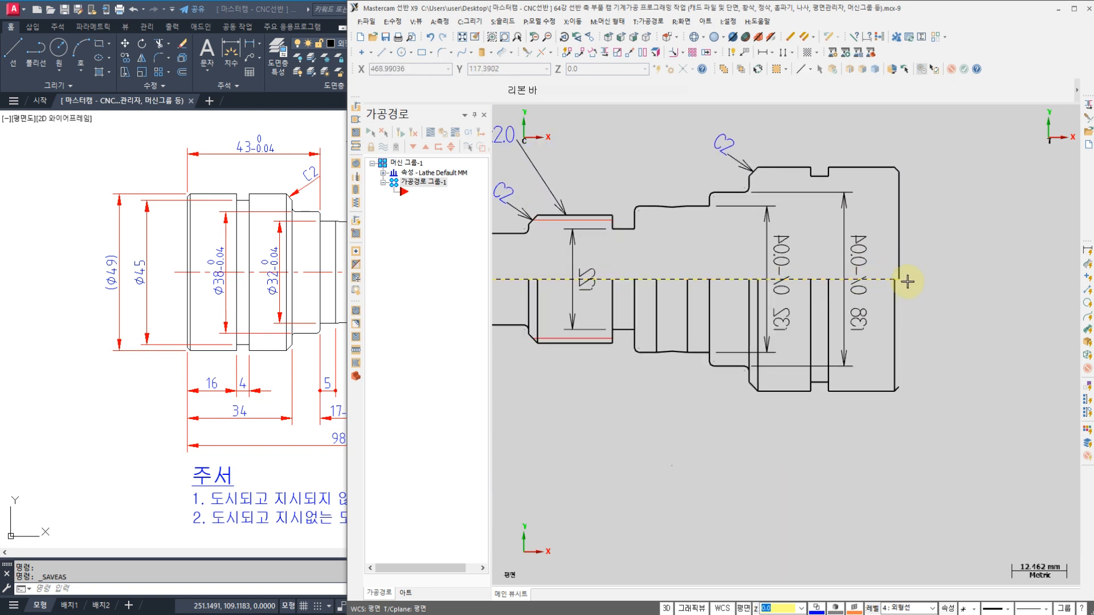
left_click(630, 52)
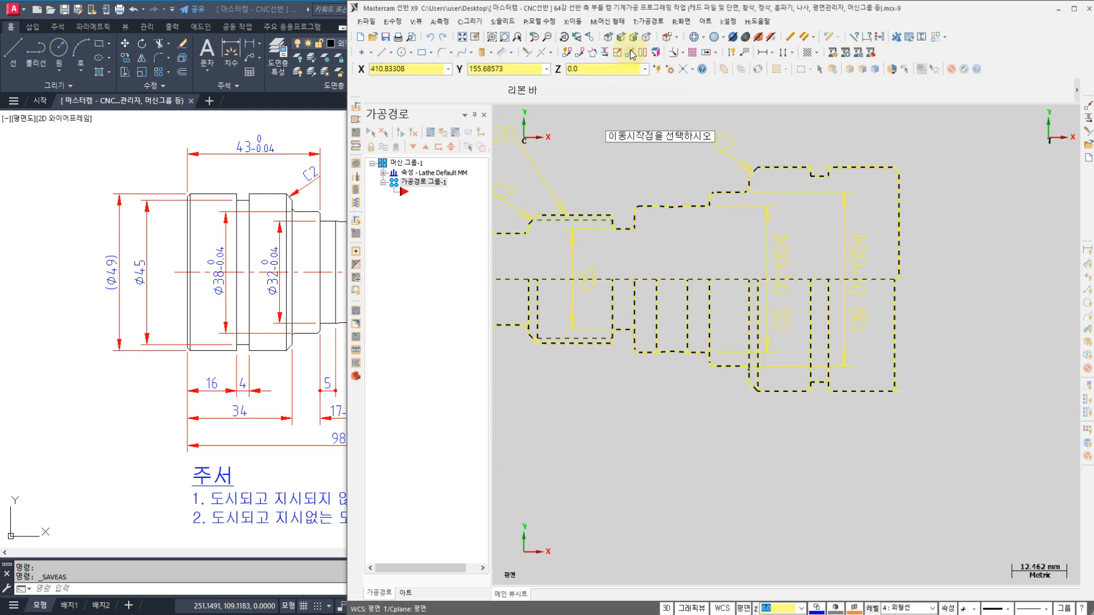
left_click(900, 279)
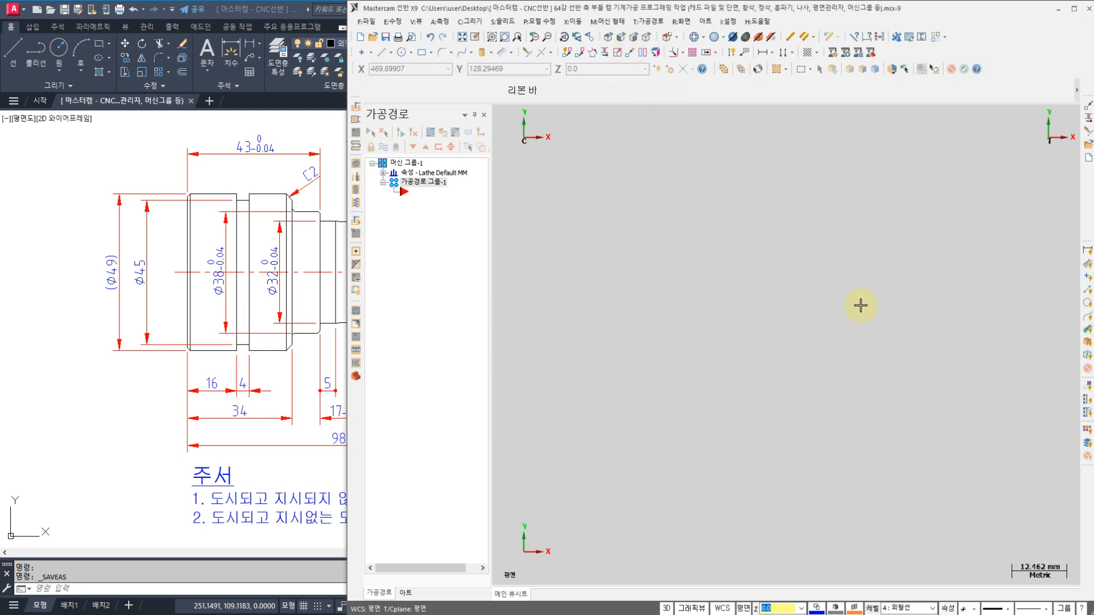
right_click(634, 260)
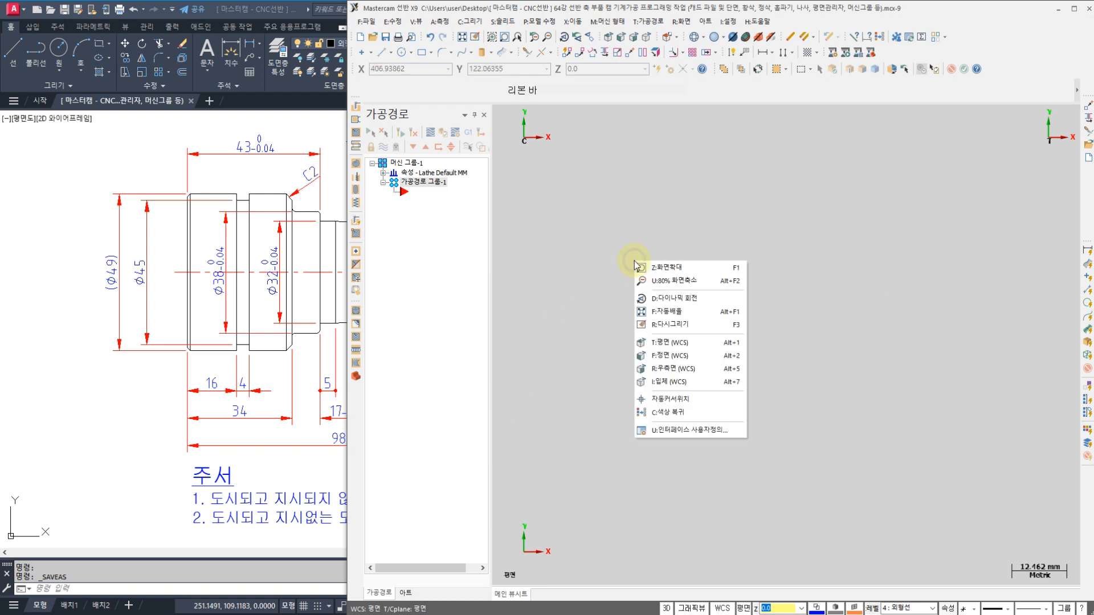
left_click(661, 302)
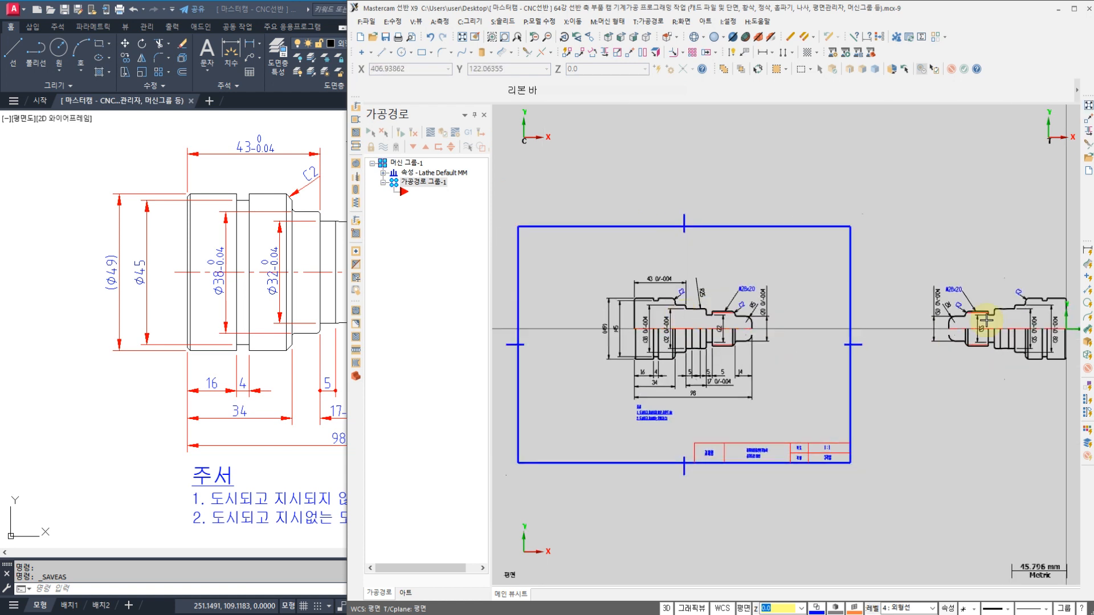
middle_click_drag(937, 312, 799, 298)
scroll(924, 302, "up", 6)
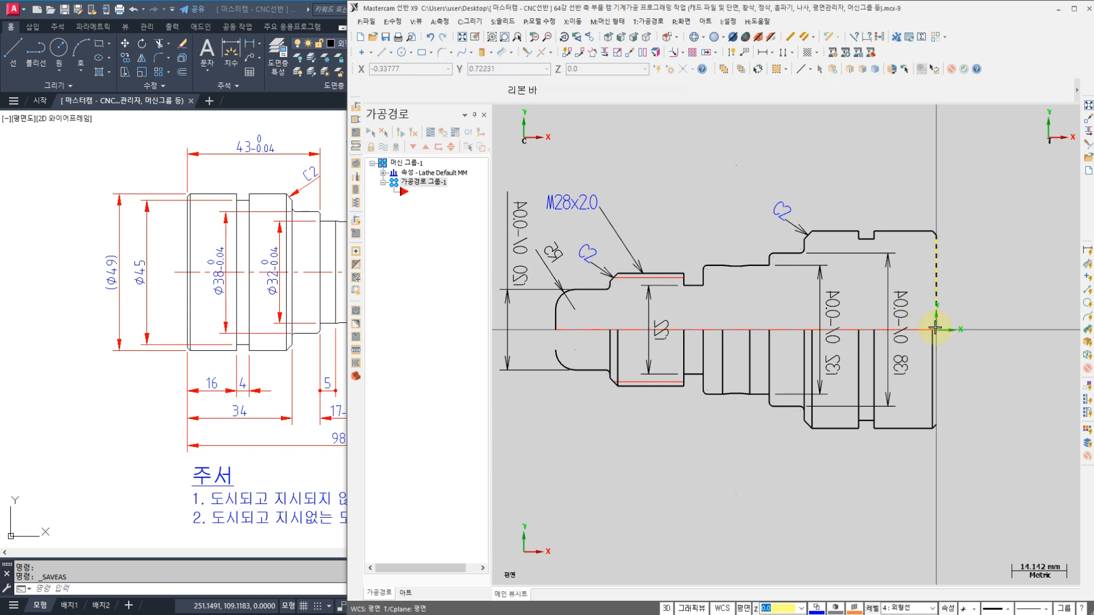
left_click(864, 319)
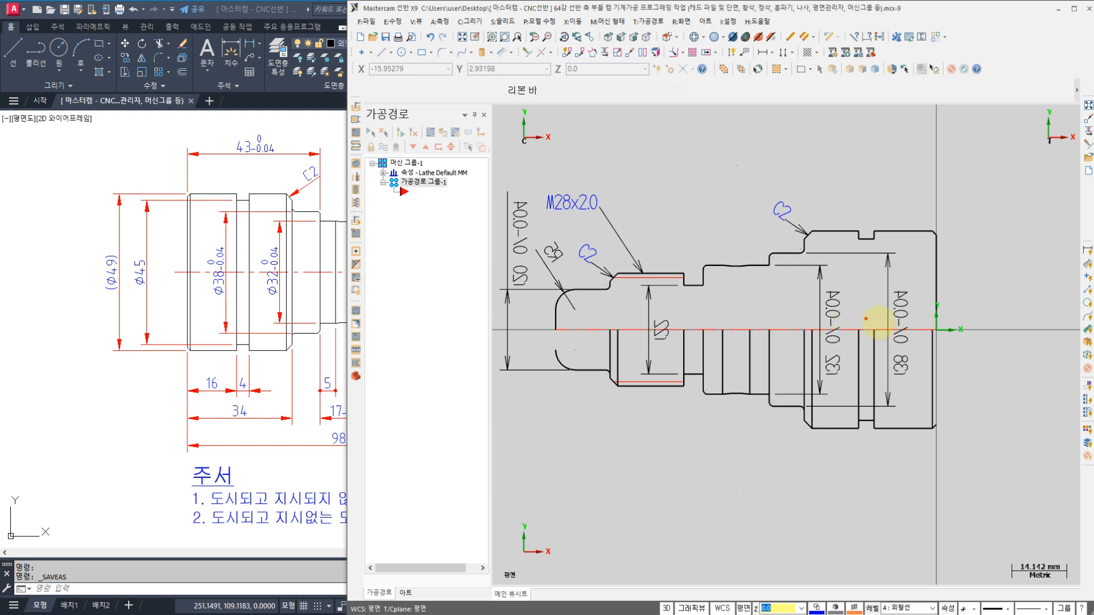
mouse_move(950, 348)
left_mouse_down()
mouse_move(947, 306)
mouse_move(943, 354)
left_mouse_up()
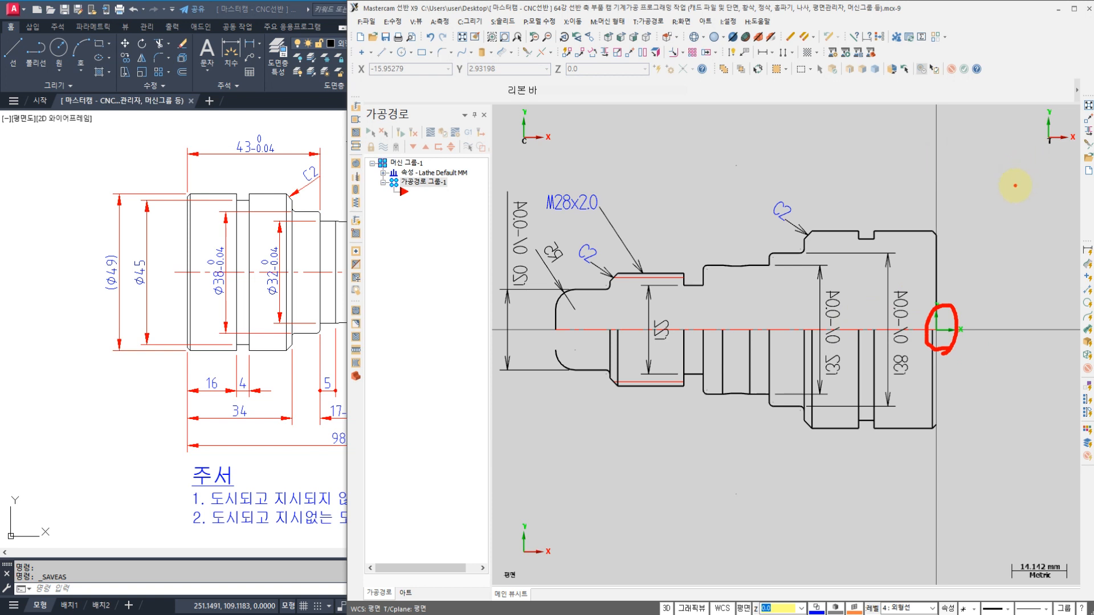
mouse_move(1009, 219)
left_mouse_down()
mouse_move(937, 313)
mouse_move(962, 317)
mouse_move(945, 316)
left_mouse_up()
mouse_move(933, 152)
left_mouse_down()
mouse_move(905, 215)
mouse_move(921, 235)
left_mouse_up()
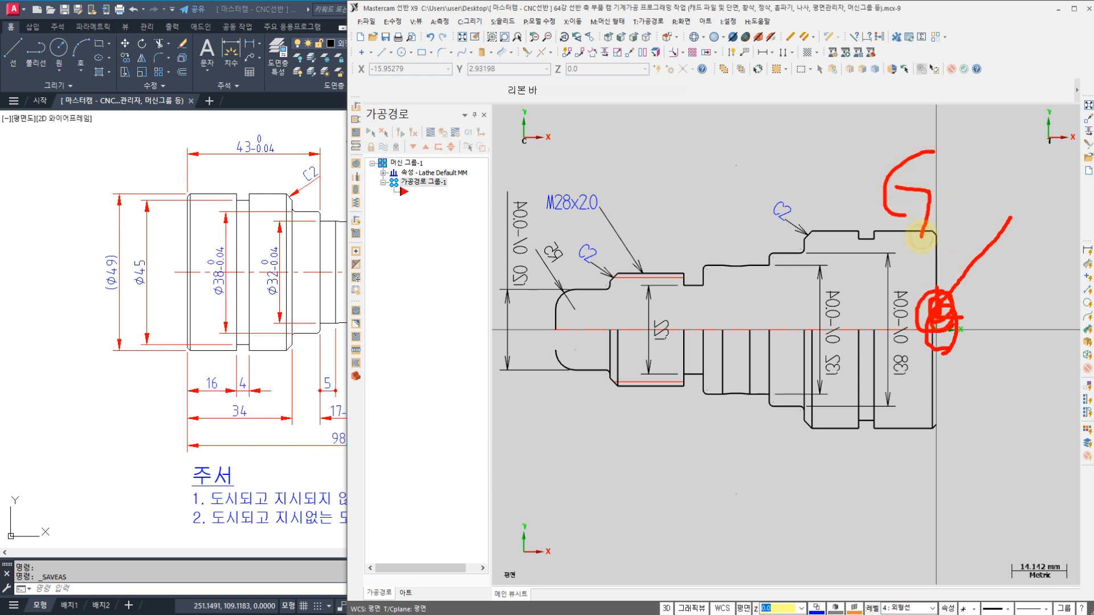
key("Escape")
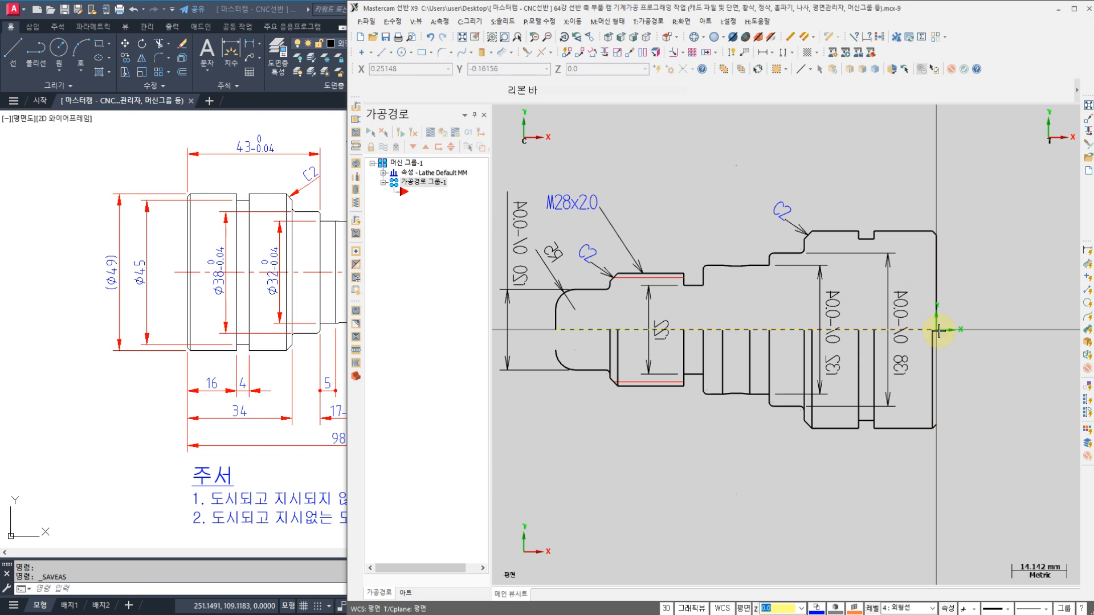
- Open the machine group's tool settings and its stock setup
mouse_move(826, 320)
middle_mouse_down()
mouse_move(794, 303)
mouse_move(817, 294)
mouse_move(804, 296)
middle_mouse_up()
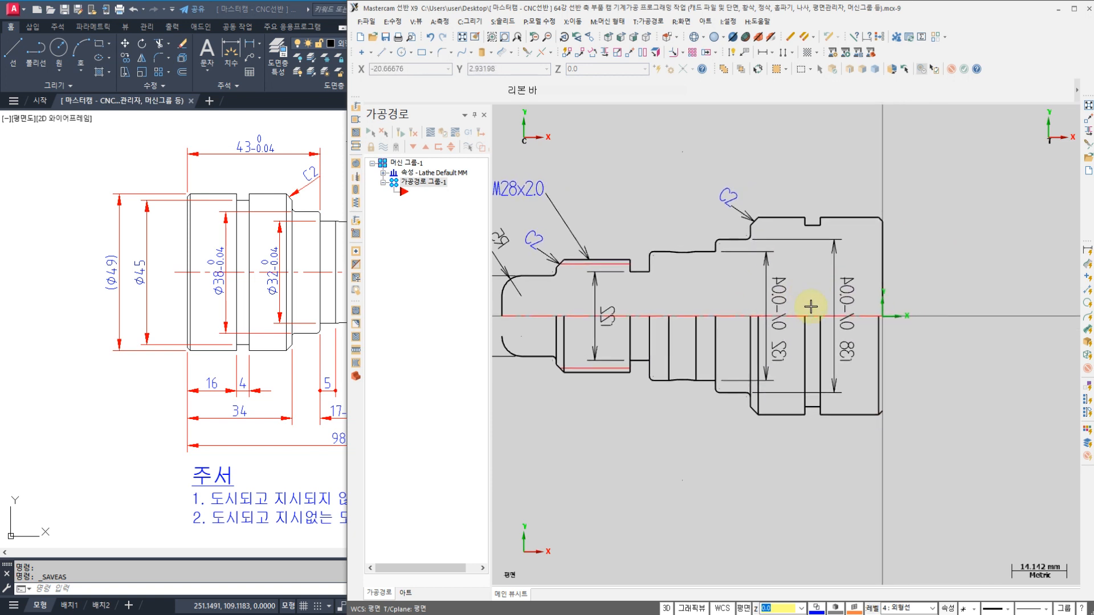
scroll(882, 310, "up", 2)
middle_click_drag(510, 313, 559, 323)
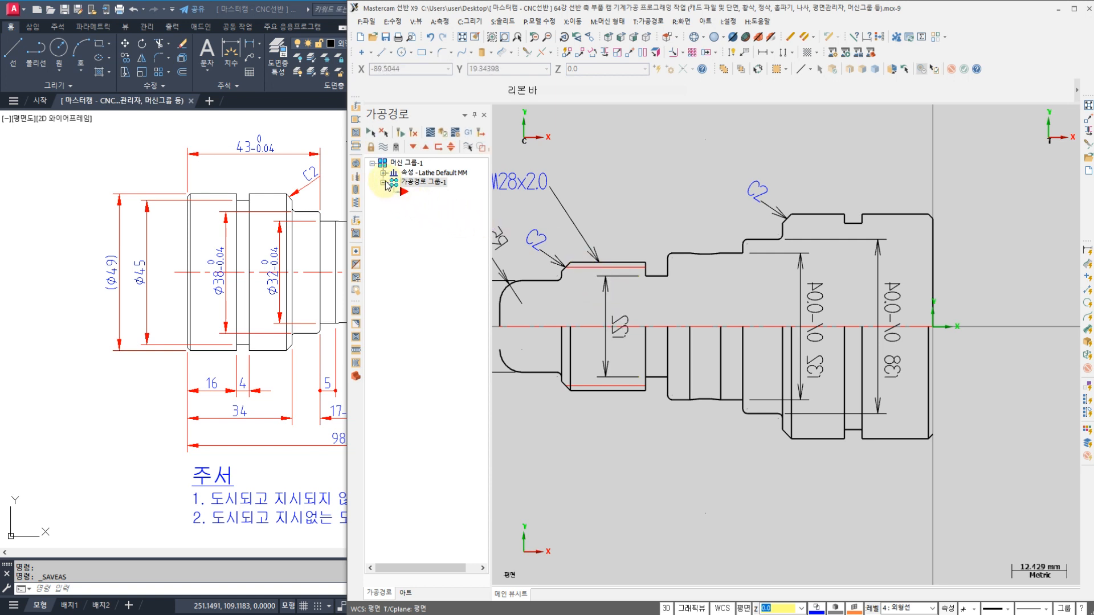
left_click(383, 174)
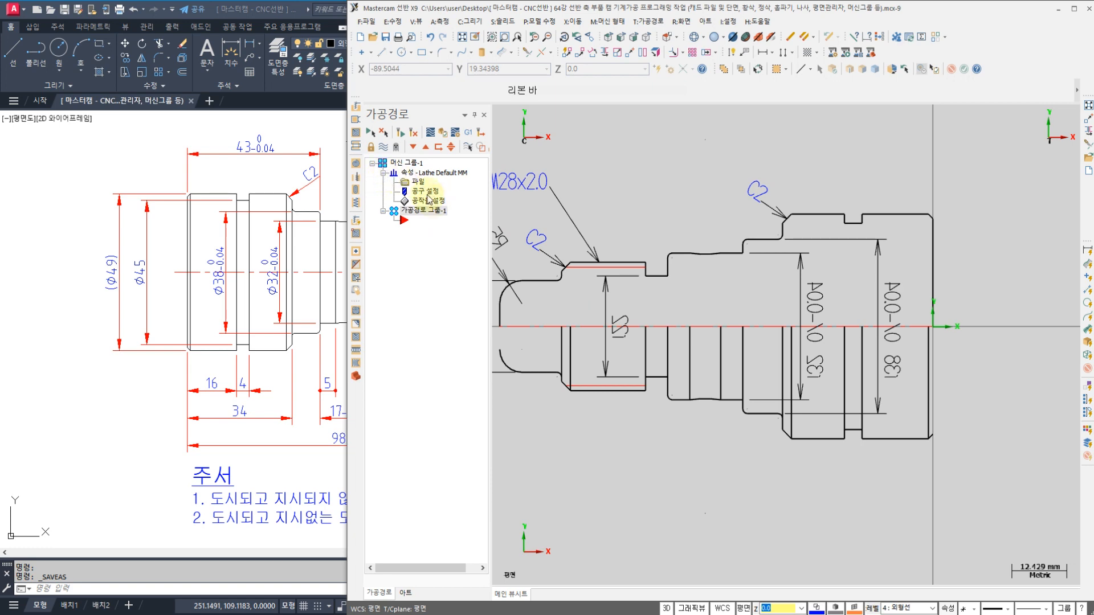
left_click(418, 192)
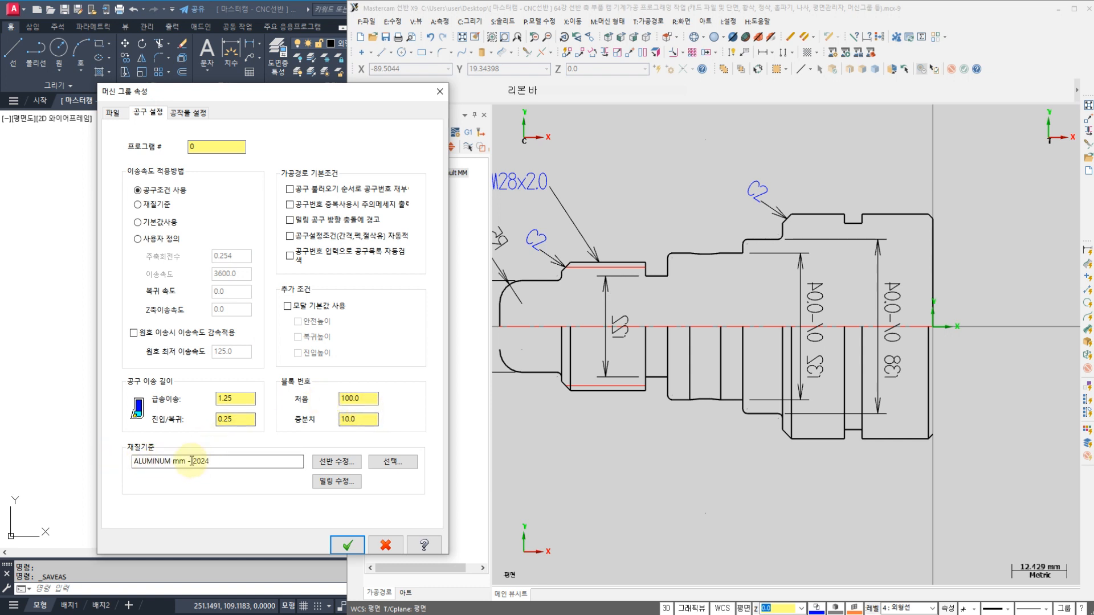
left_click(188, 113)
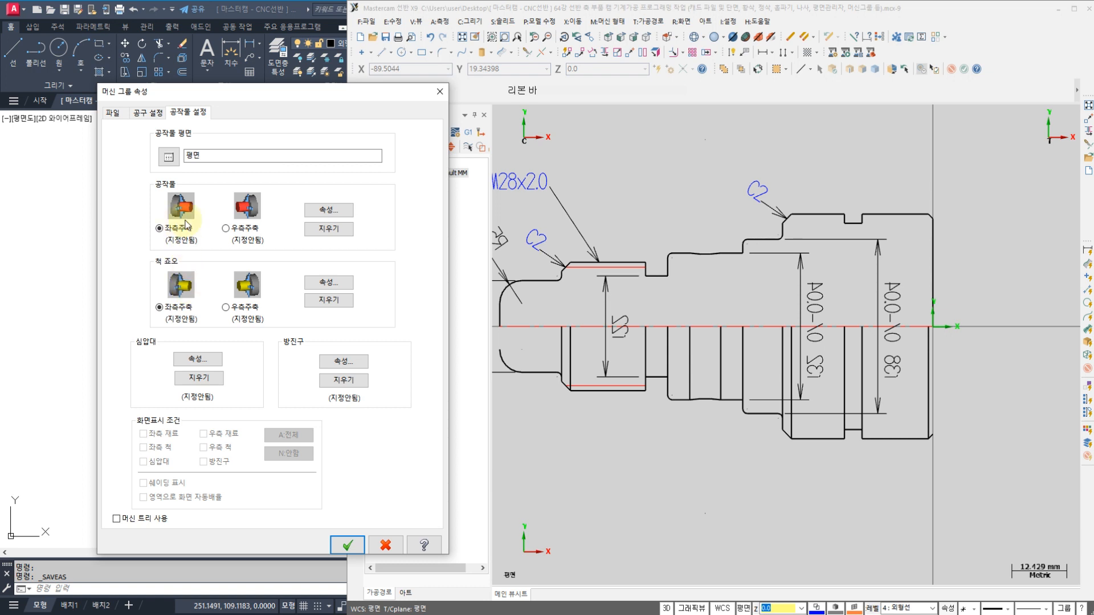
- Set the left-spindle stock cylinder's outer diameter to 53 mm, following the stock size in the work notes
left_click(318, 210)
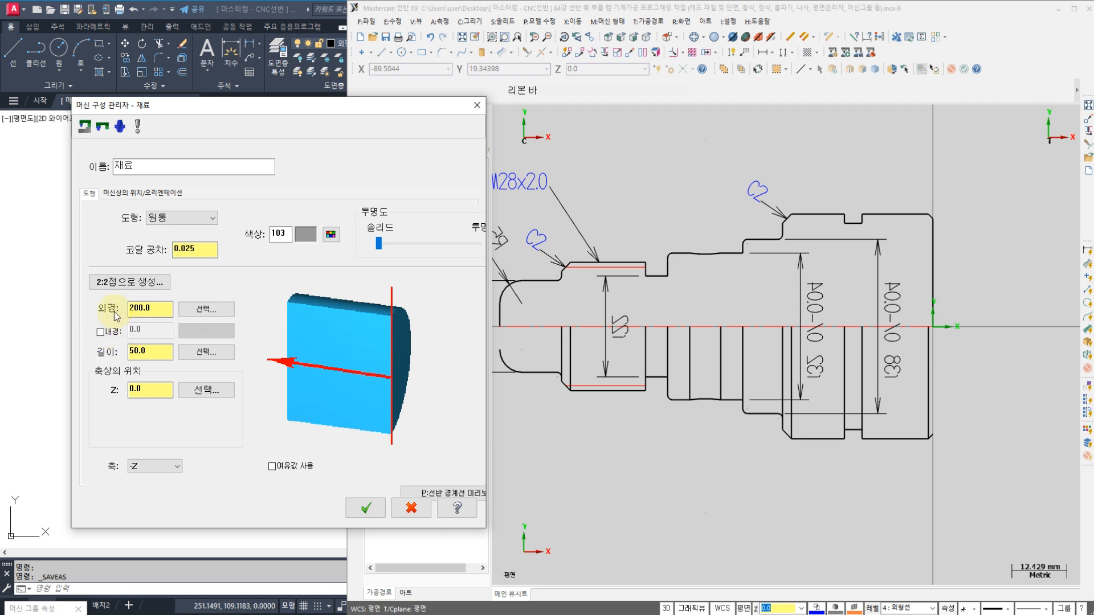
left_click(205, 310)
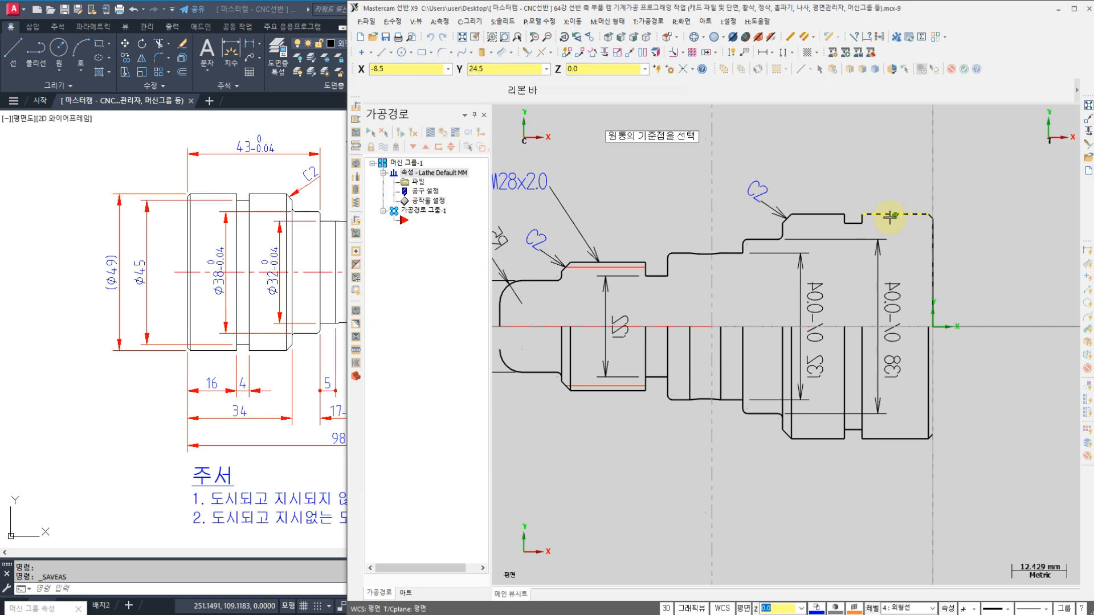
left_click(878, 220)
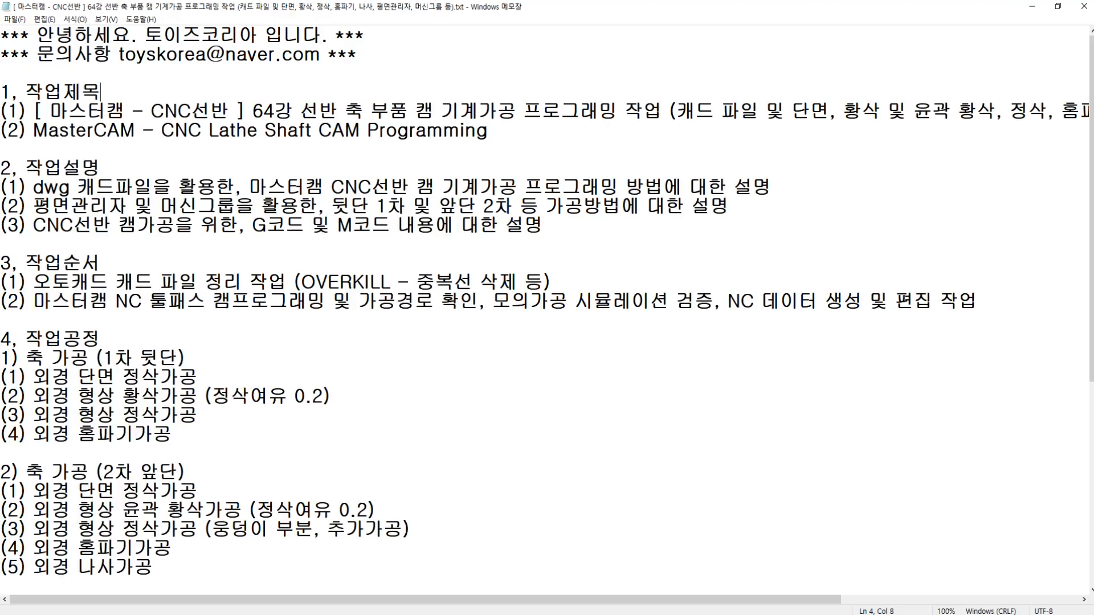
scroll(166, 410, "down", 5)
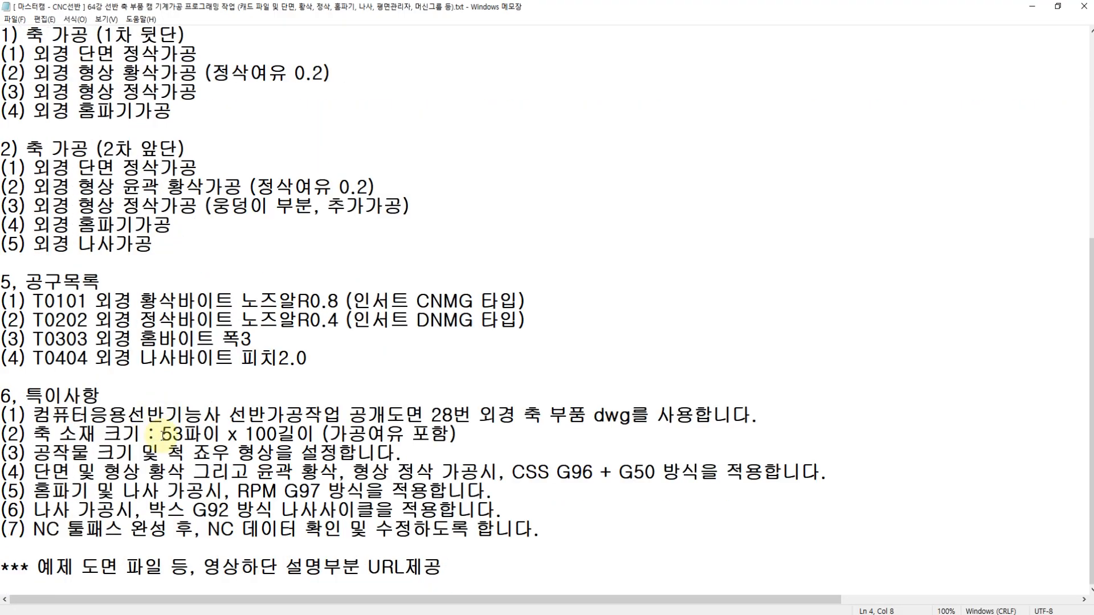
left_click_drag(163, 434, 317, 434)
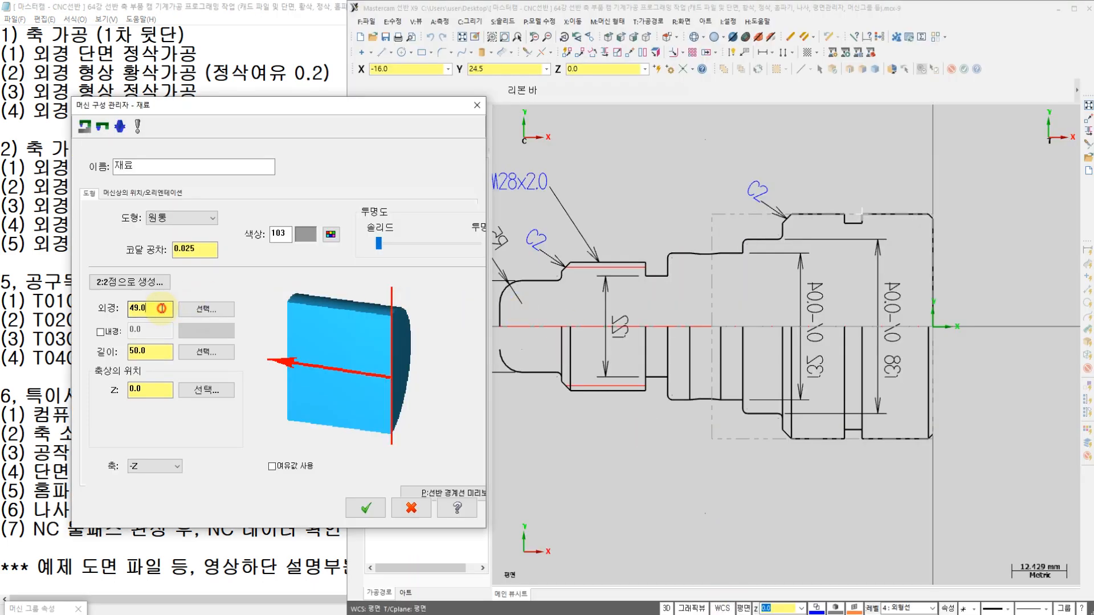
left_click_drag(162, 308, 81, 310)
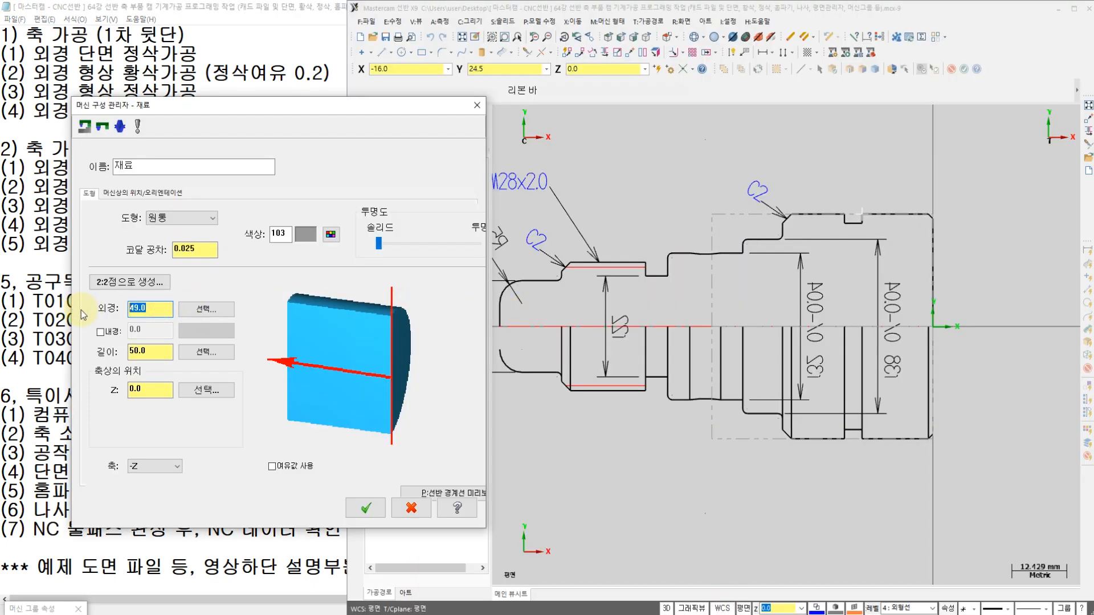
- Pick the shaft centerline for the stock length, and set the length to 100 mm
left_click(206, 353)
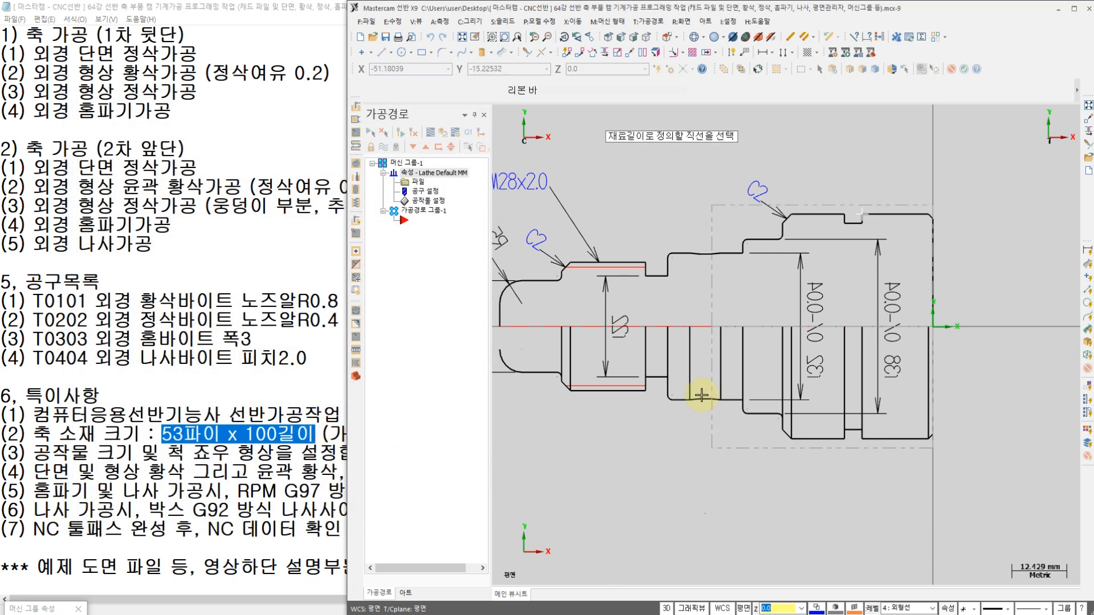
left_click(765, 332)
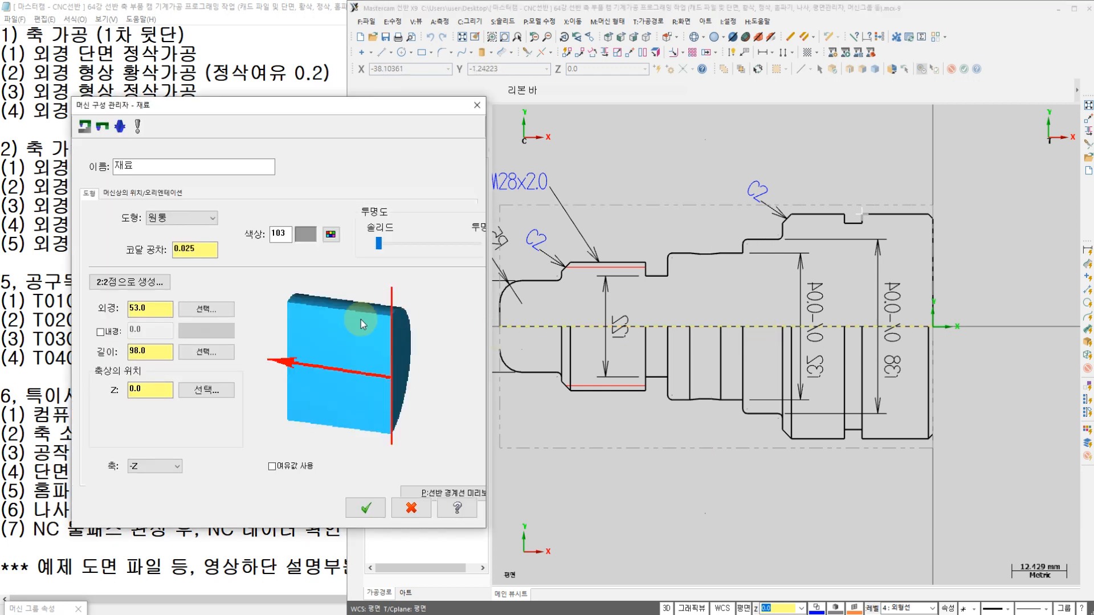
type("100")
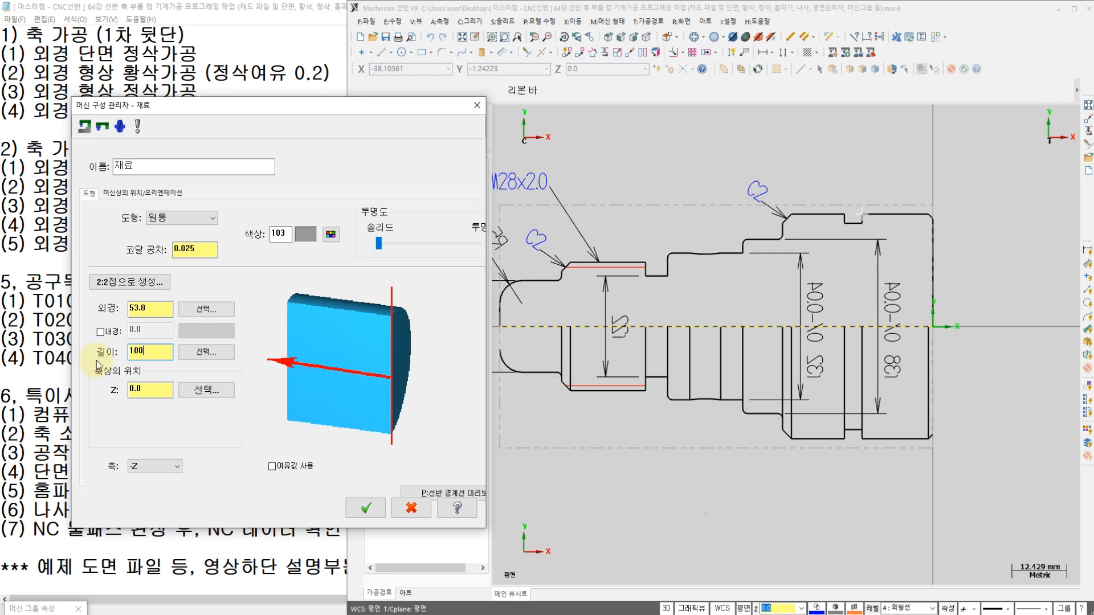
key("Return")
- Set the stock's axial Z position to 1 mm and accept the stock definition
left_click_drag(374, 108, 344, 108)
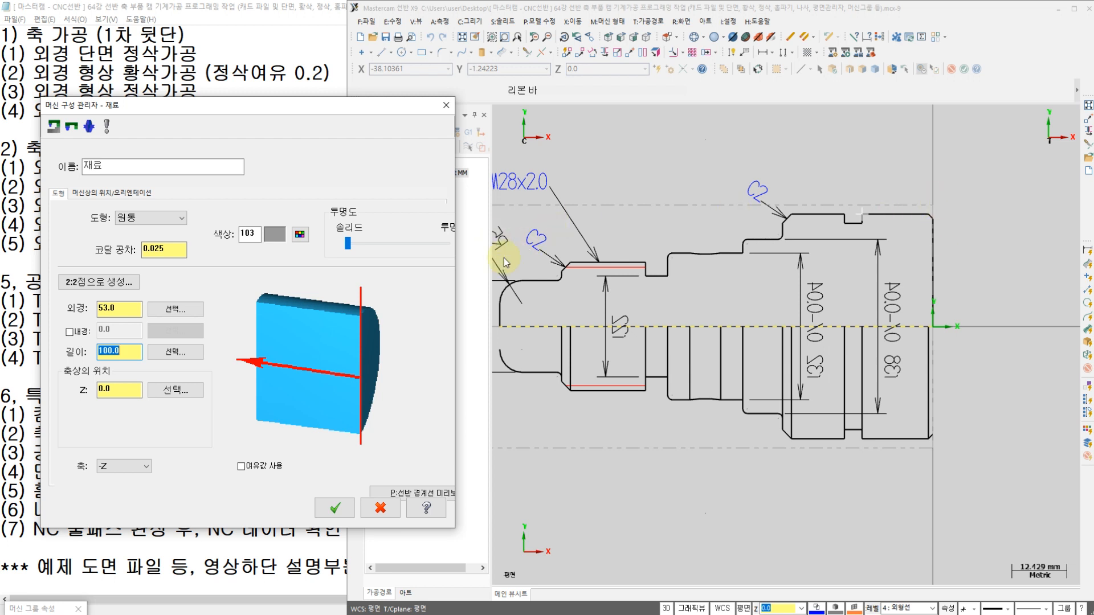
left_click(117, 389)
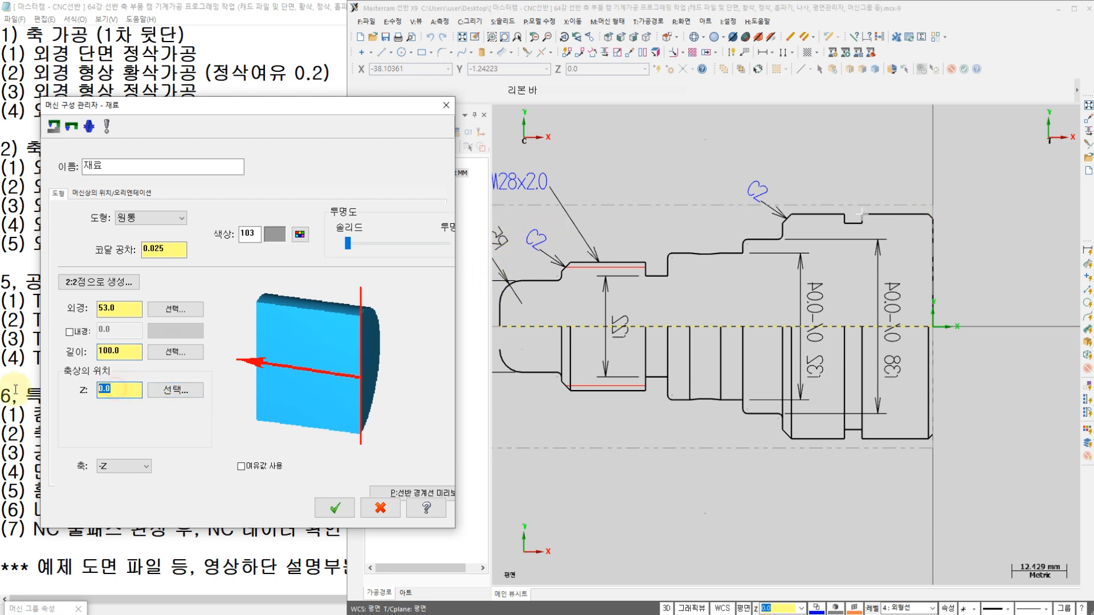
type("1")
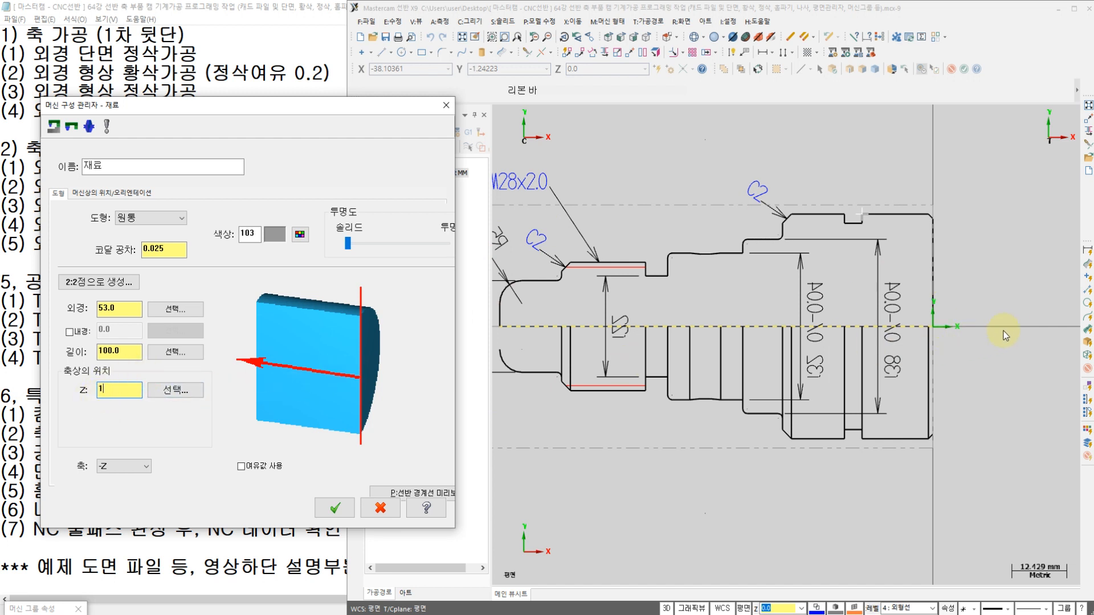
key("Return")
left_click(346, 508)
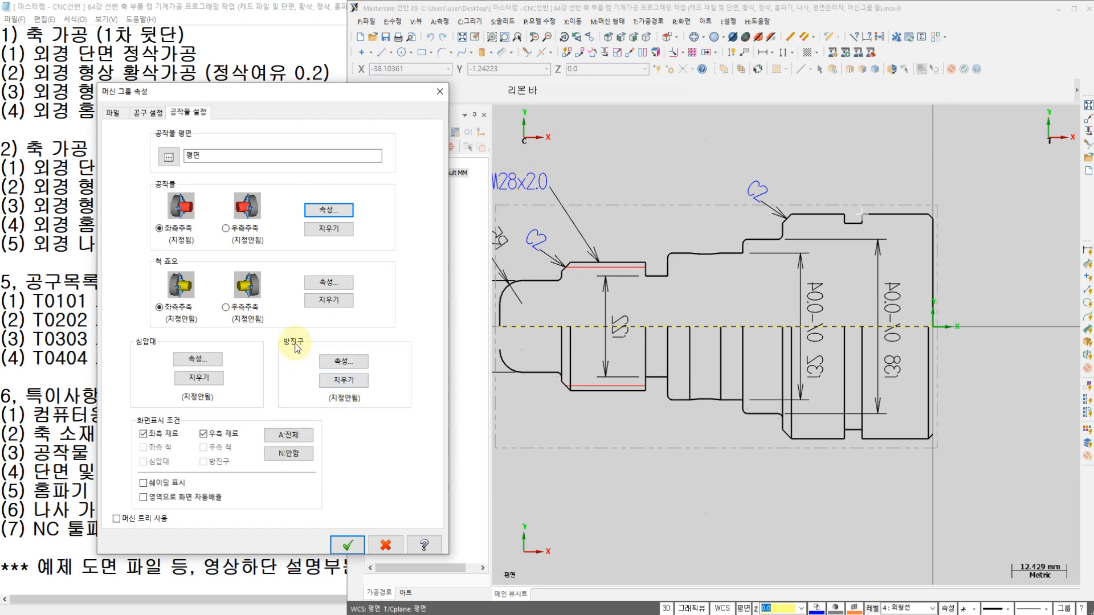
- Define the left-spindle chuck jaws with OD clamping method #1, positioned from the stock with a 12 mm grip length
left_click(329, 282)
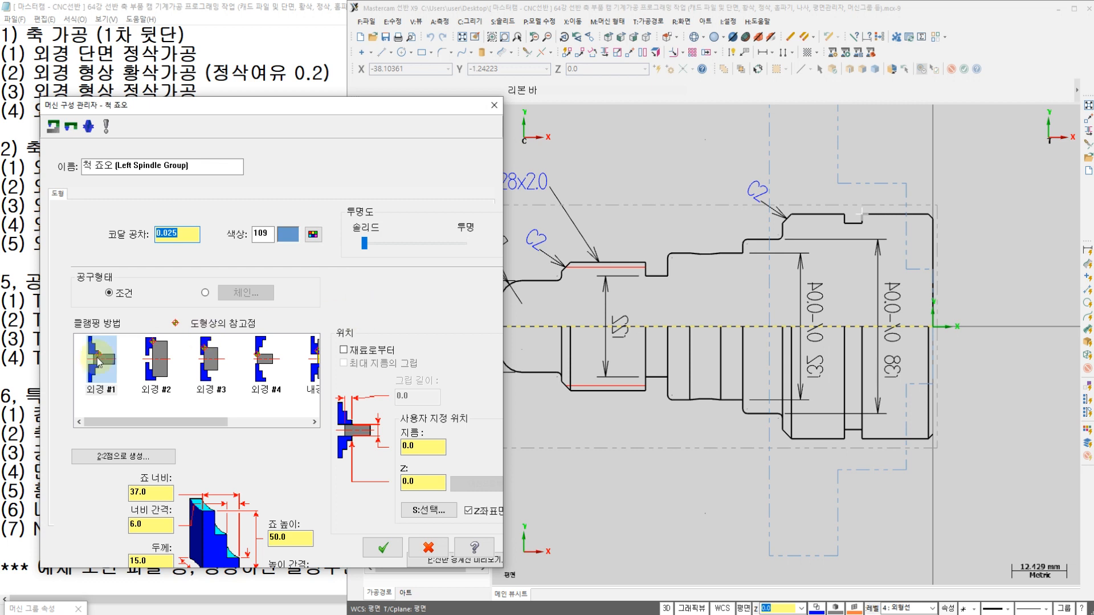
left_click(155, 359)
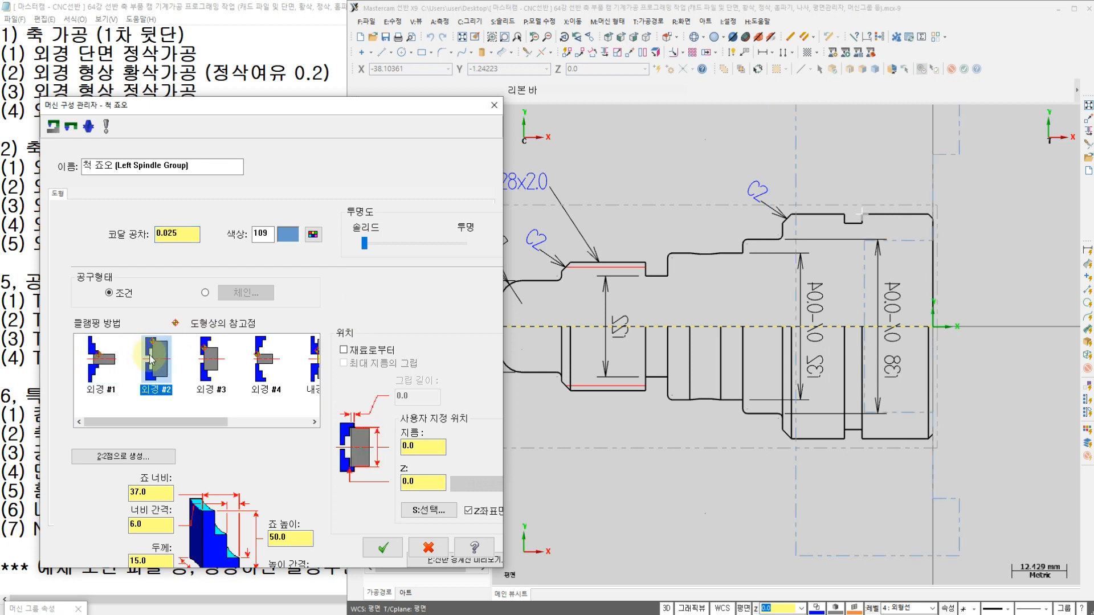
left_click(96, 368)
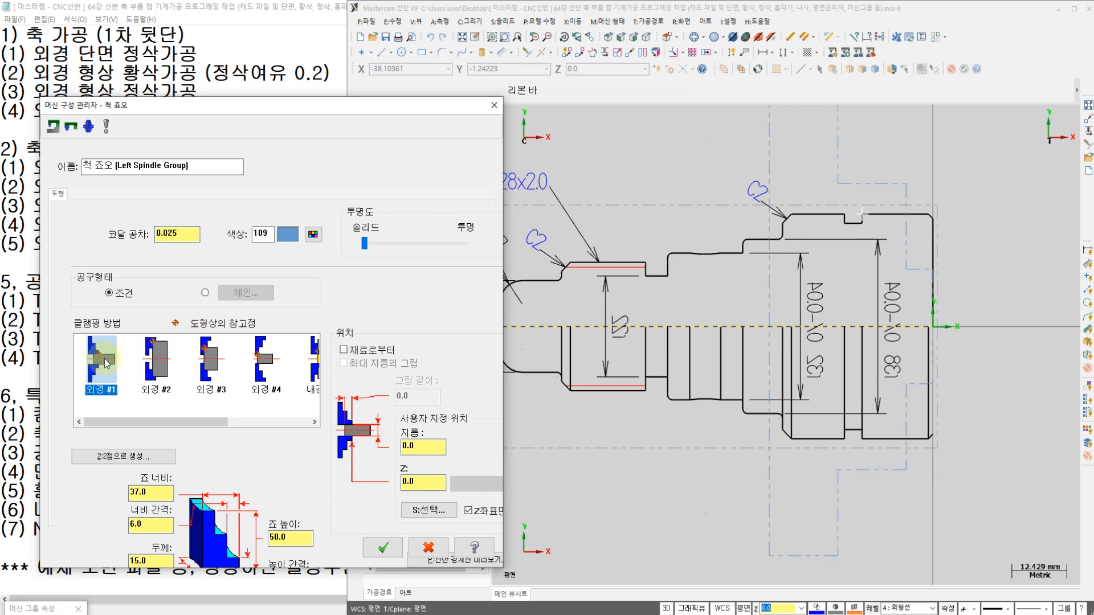
left_click(344, 351)
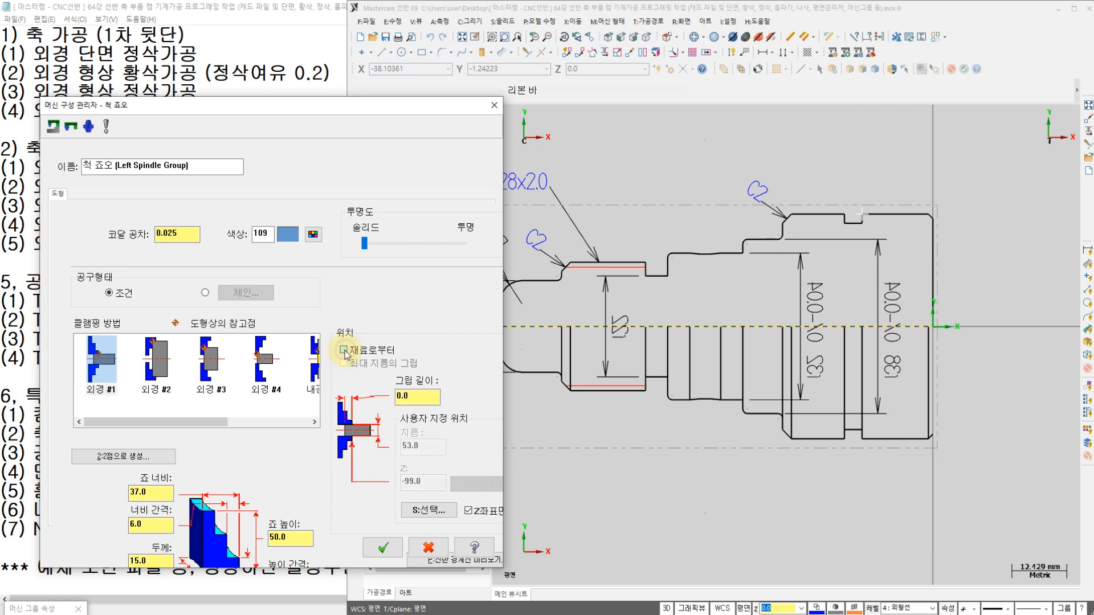
left_click_drag(438, 108, 378, 114)
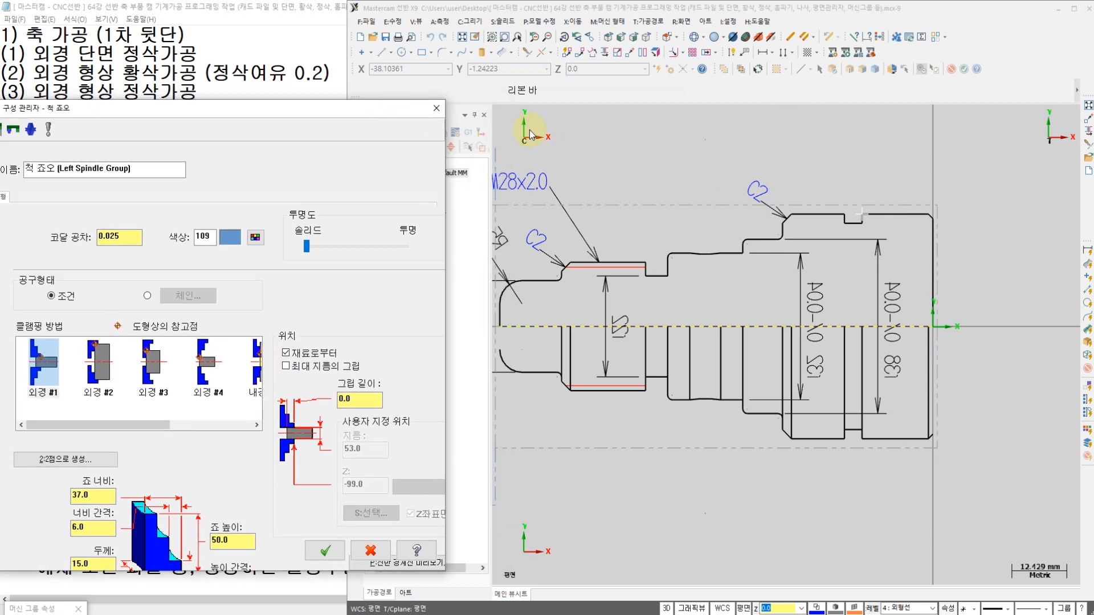
double_click(365, 399)
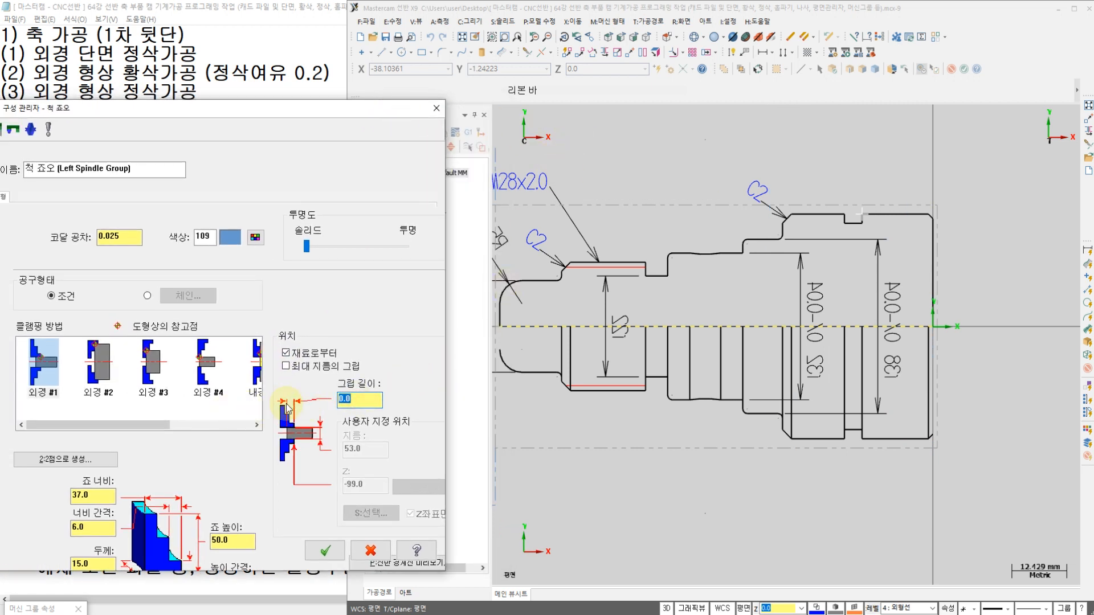
type("12")
key("Return")
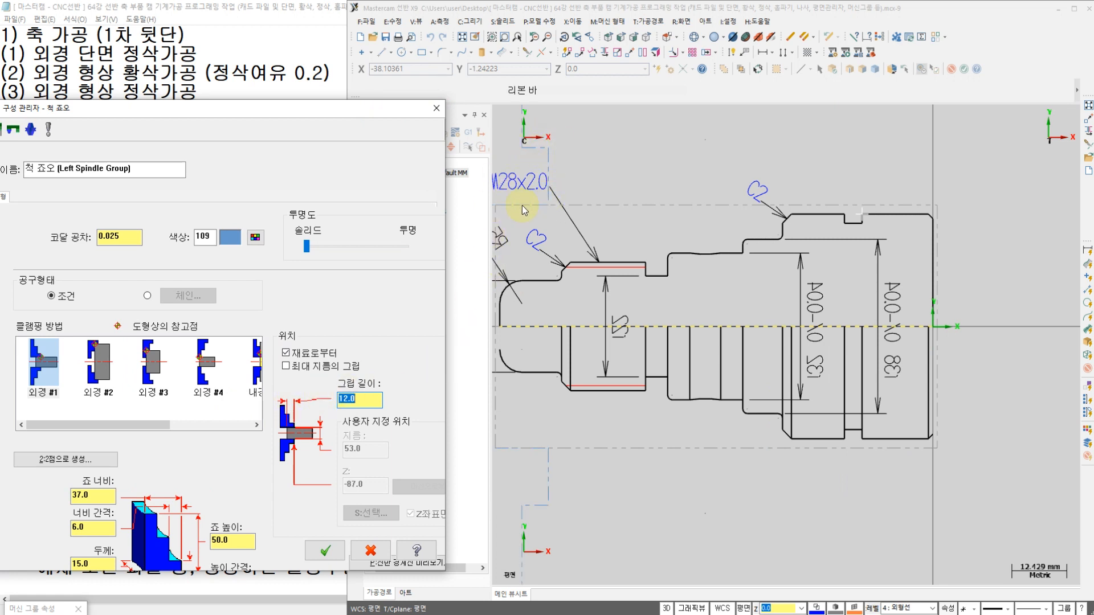
mouse_move(499, 209)
left_mouse_down()
mouse_move(544, 196)
mouse_move(496, 208)
mouse_move(538, 212)
mouse_move(546, 200)
mouse_move(549, 108)
mouse_move(548, 208)
mouse_move(481, 205)
left_mouse_up()
left_click_drag(587, 217, 665, 344)
left_click_drag(552, 198, 549, 214)
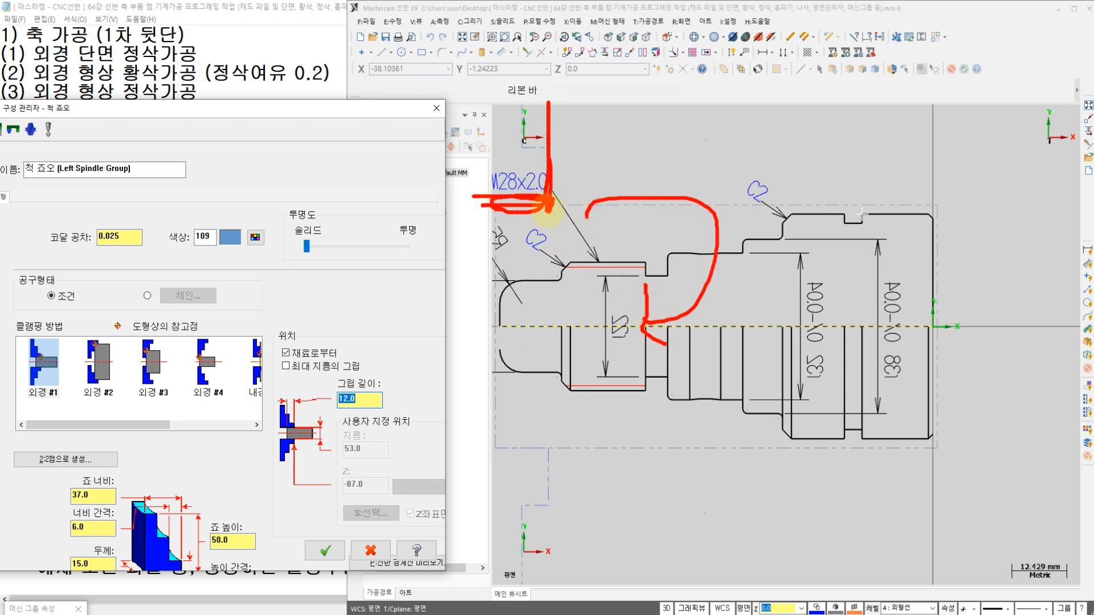
key("Escape")
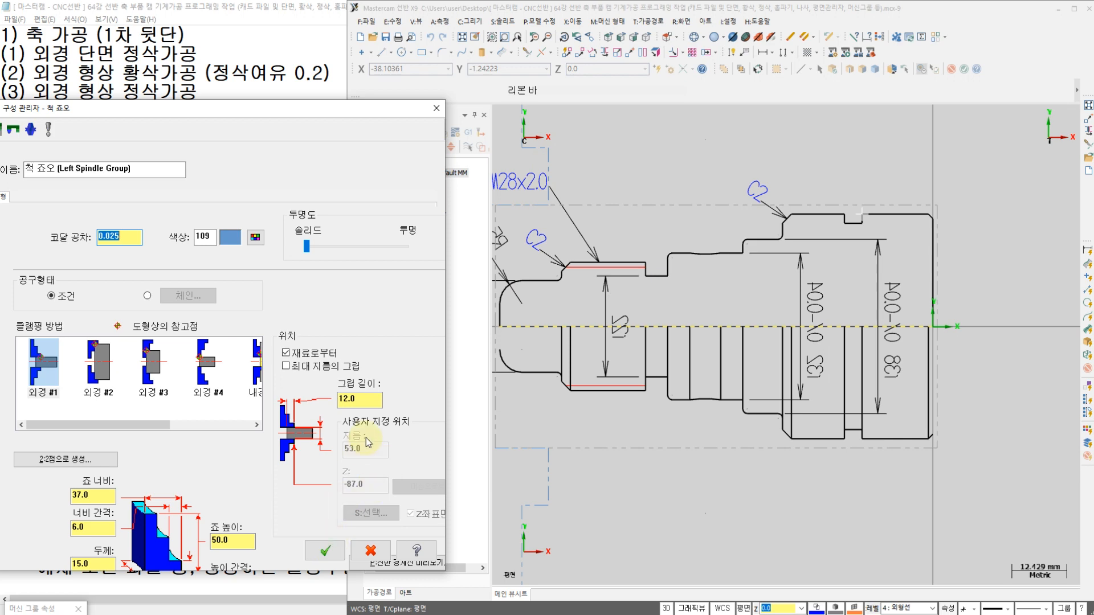
- Accept the chuck jaw definition and the machine group properties
left_click(335, 560)
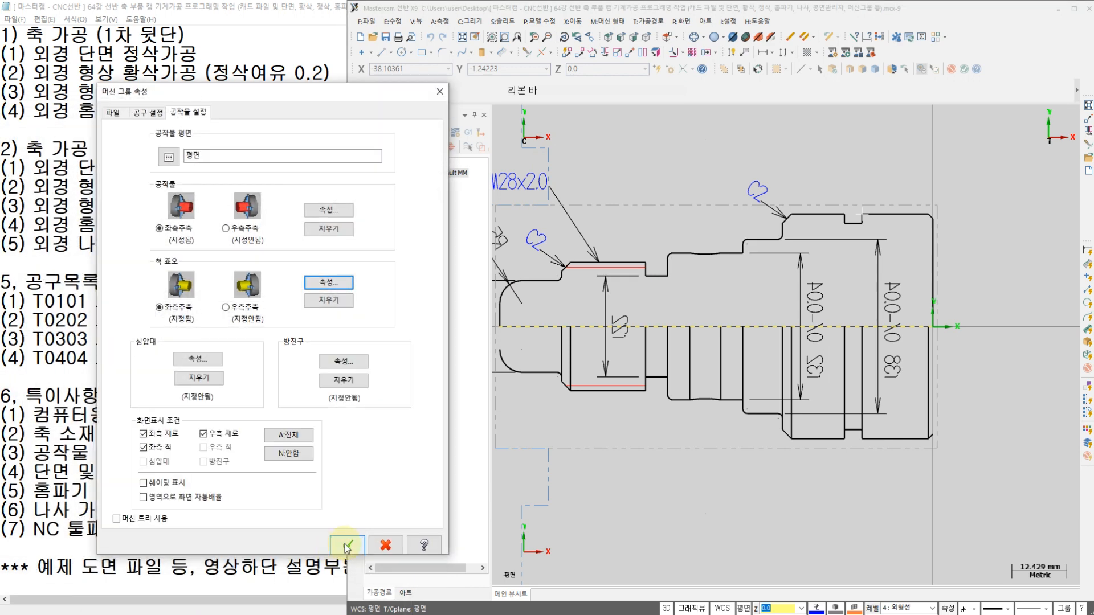
left_click(346, 546)
mouse_move(635, 261)
middle_mouse_down()
mouse_move(709, 271)
mouse_move(727, 296)
mouse_move(684, 259)
middle_mouse_up()
scroll(716, 281, "down", 2)
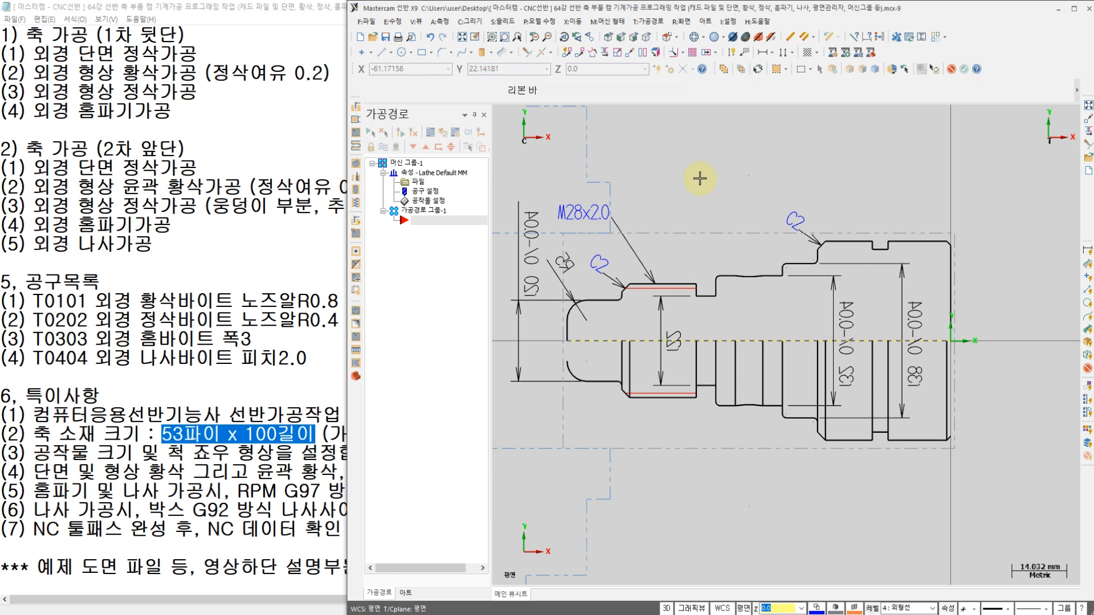
- Start a lathe face toolpath with the T0101 R0.8 OD ROUGH RIGHT - 80 DEG. tool
left_click(650, 23)
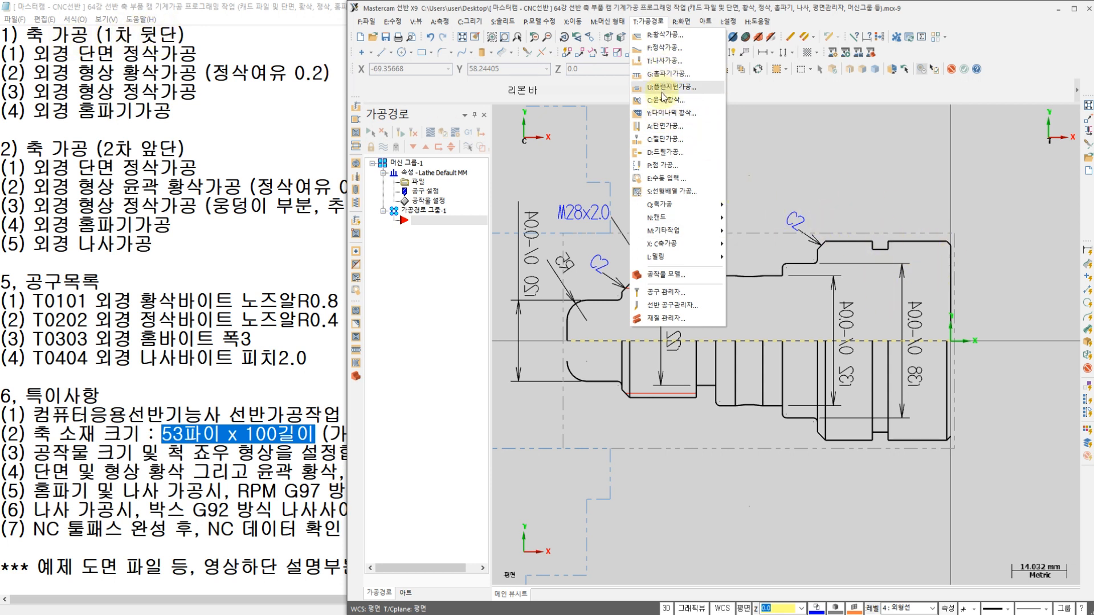
left_click(663, 126)
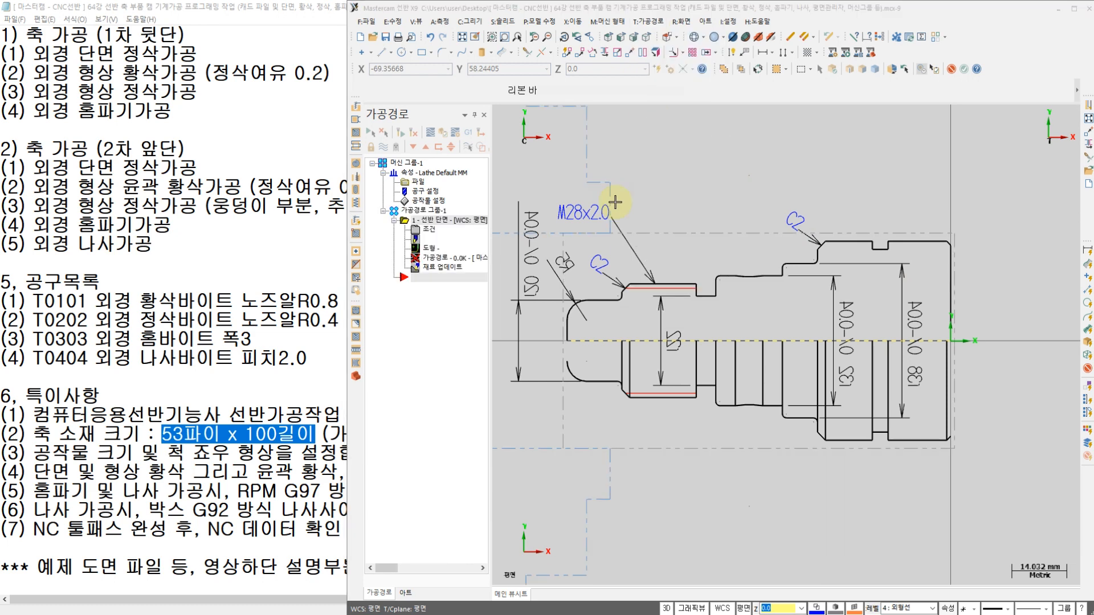
left_click(418, 200)
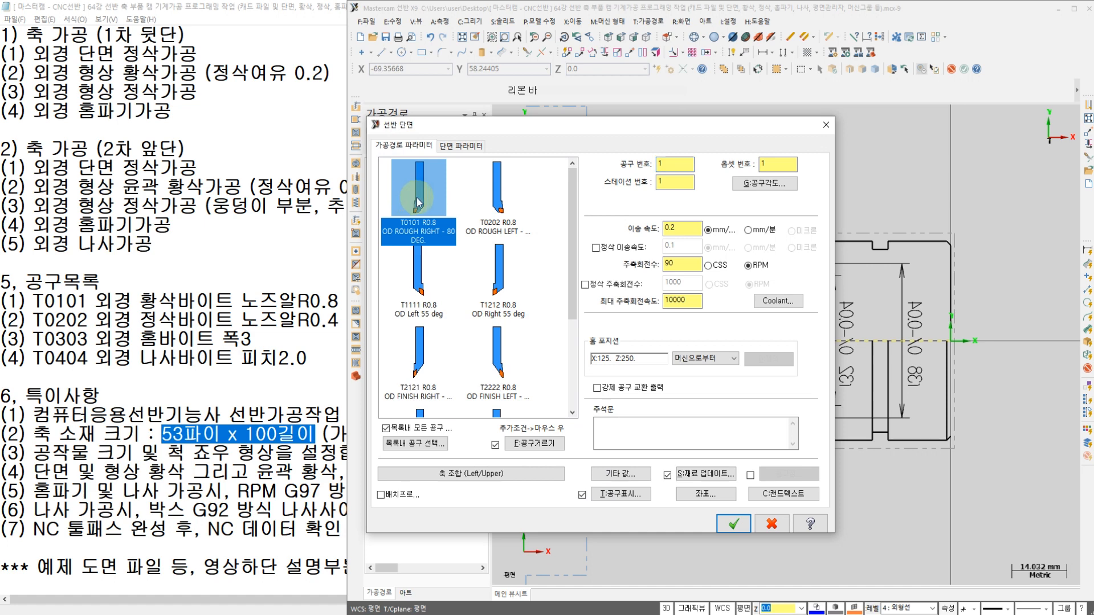
- Load the PCLNR 2525M 12 holder for the T0101 tool, check its CNMG 12 04 08 insert, and accept the tool definition
double_click(418, 200)
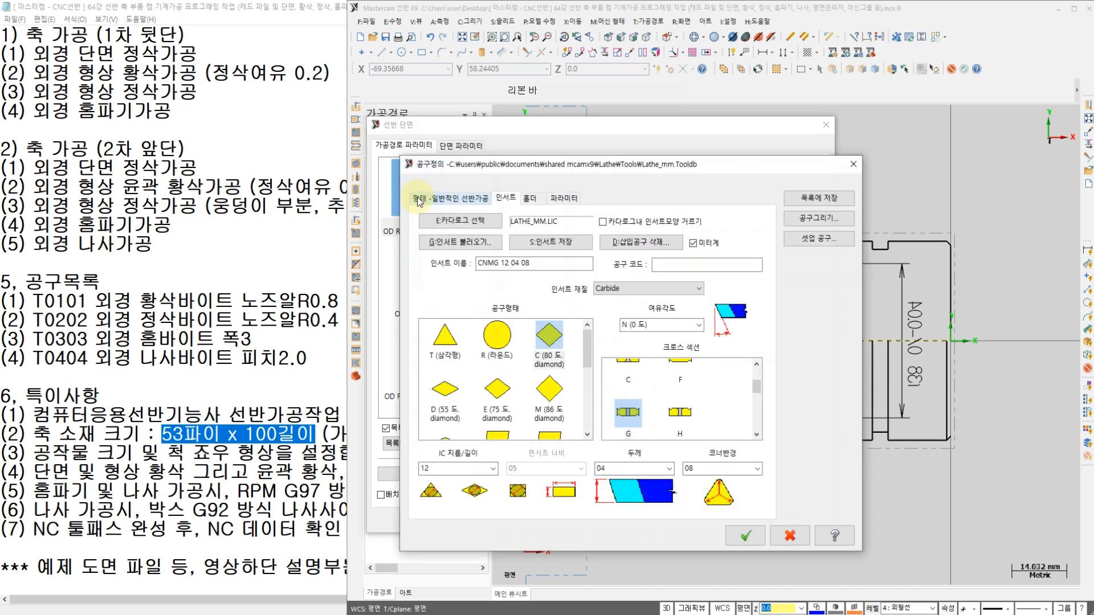
left_click(529, 202)
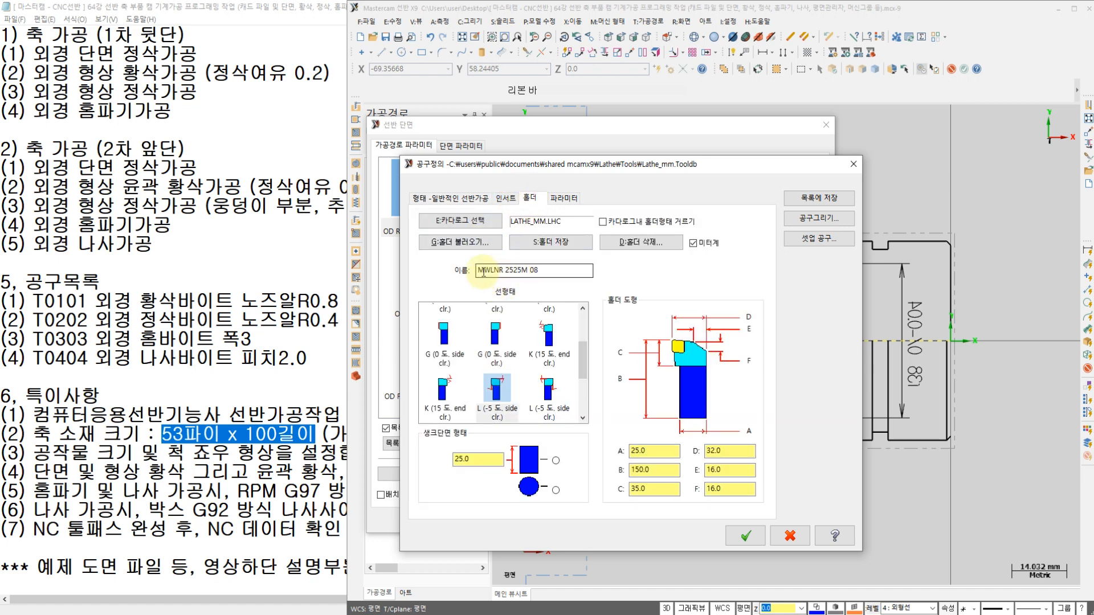
left_click(460, 244)
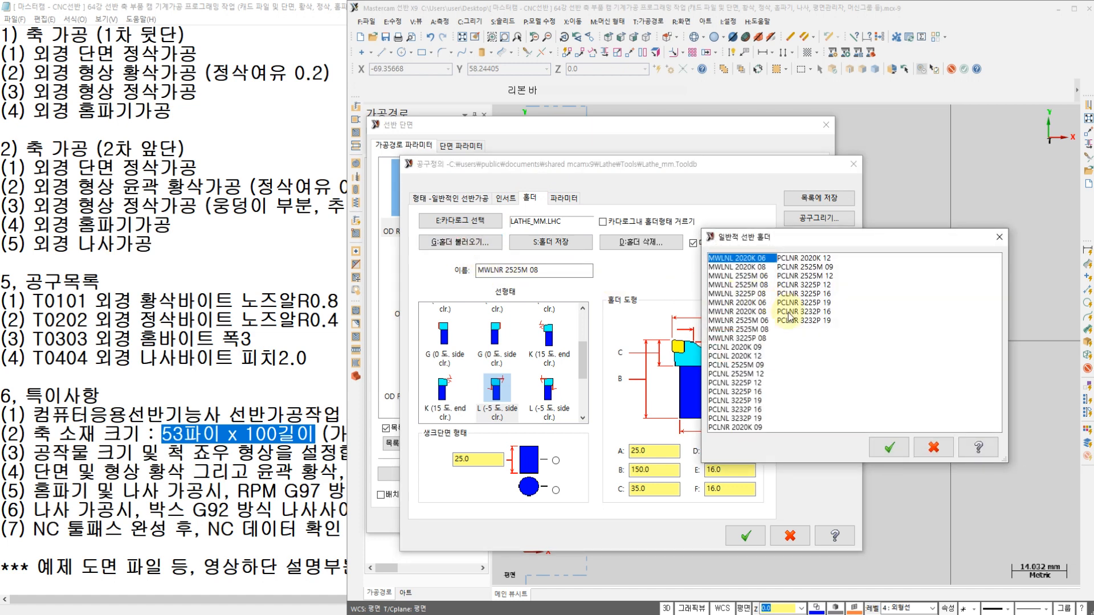
left_click(789, 276)
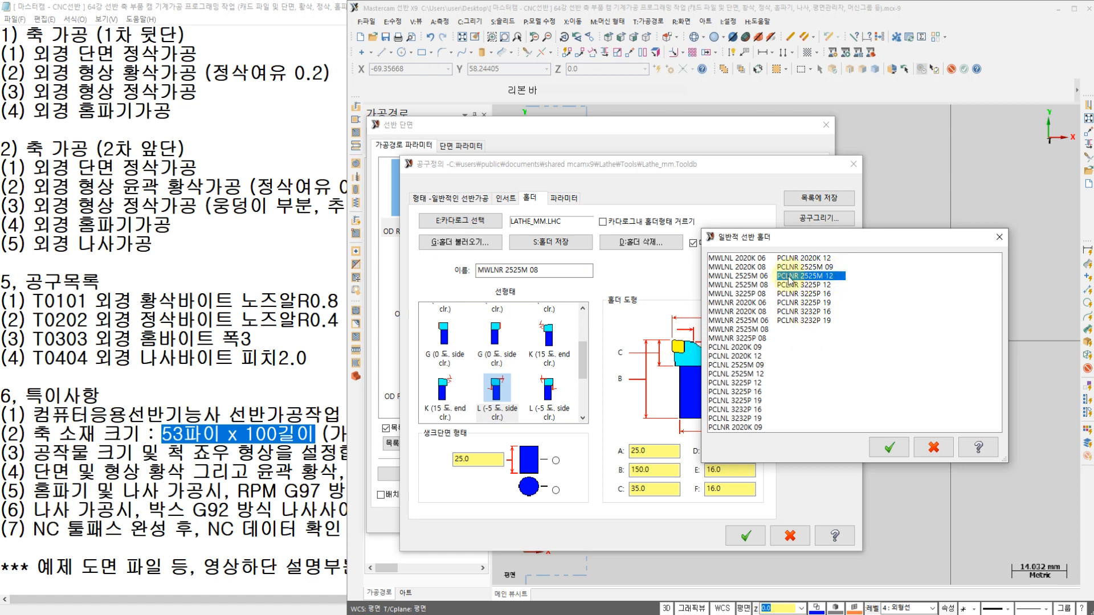
left_click(894, 451)
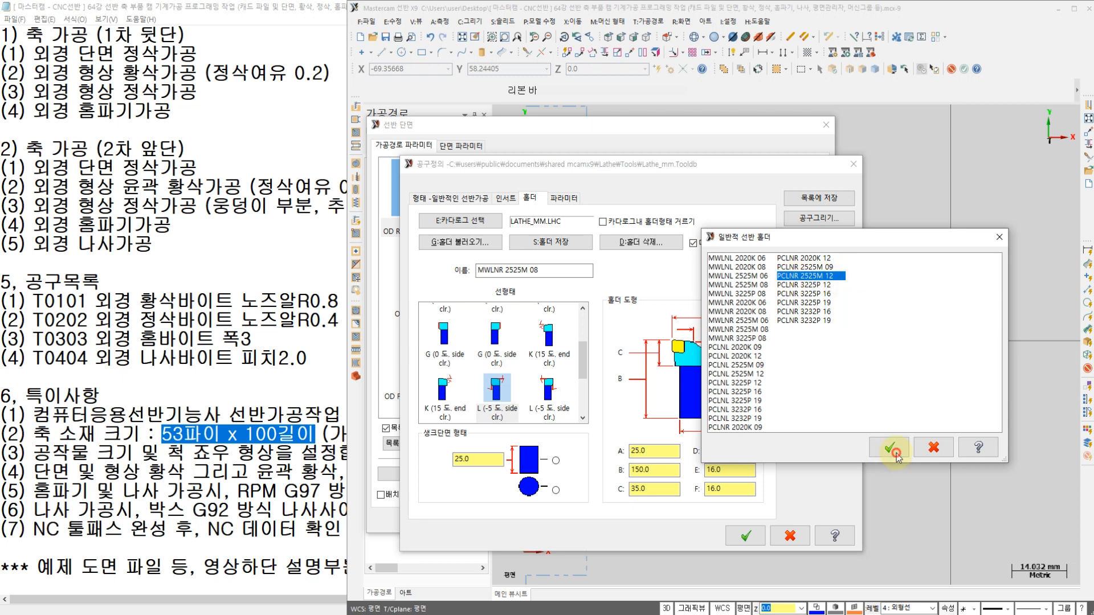
left_click(505, 200)
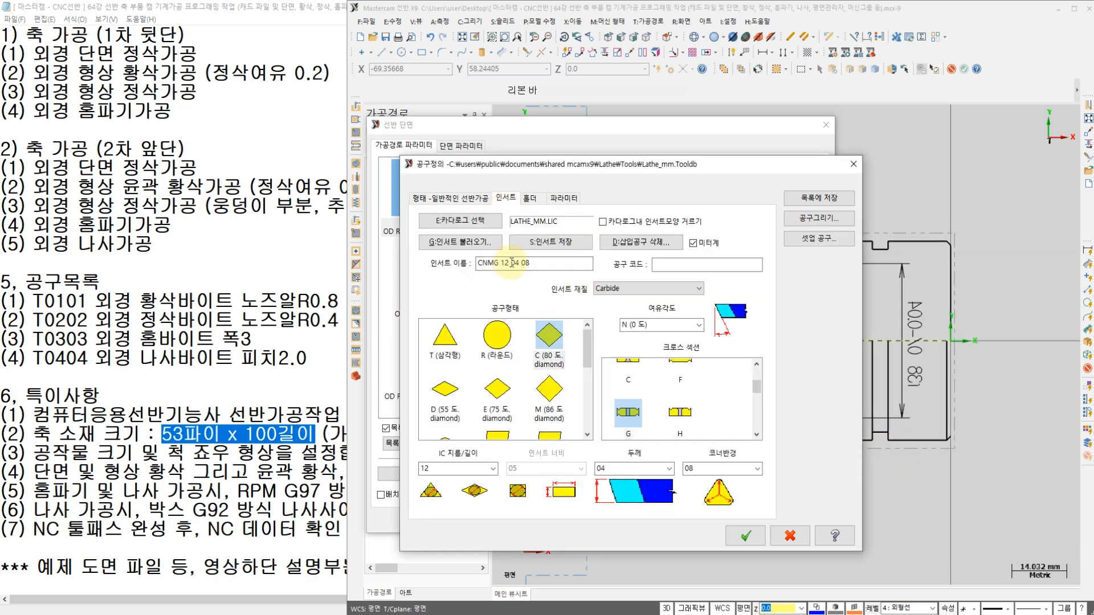
left_click(529, 263)
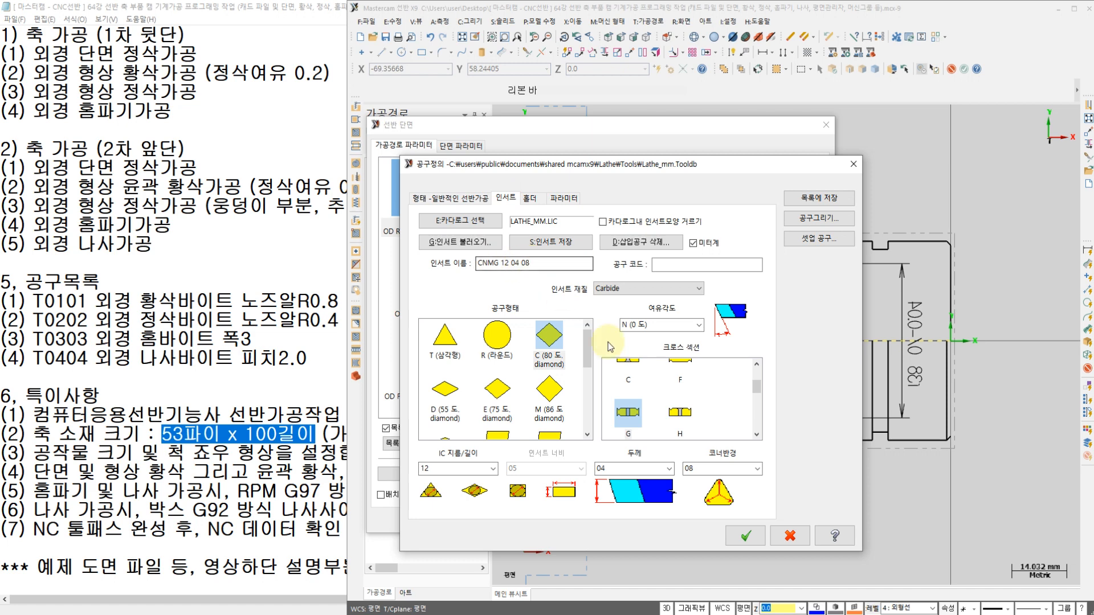
left_click(746, 535)
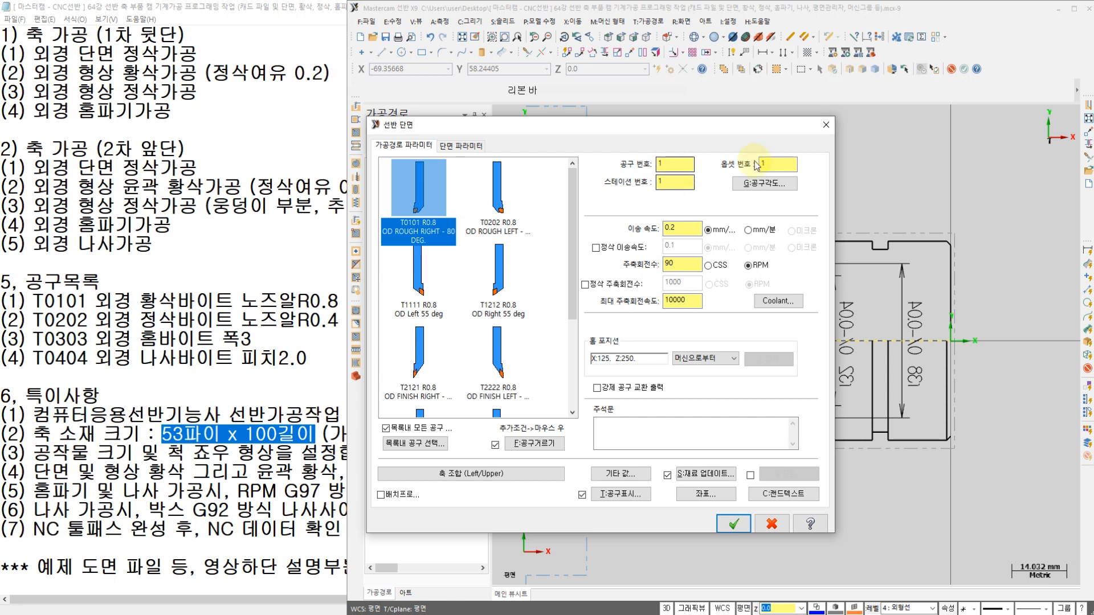
- Set the face toolpath's feed rate to 0.25 mm/rev
left_click(696, 226)
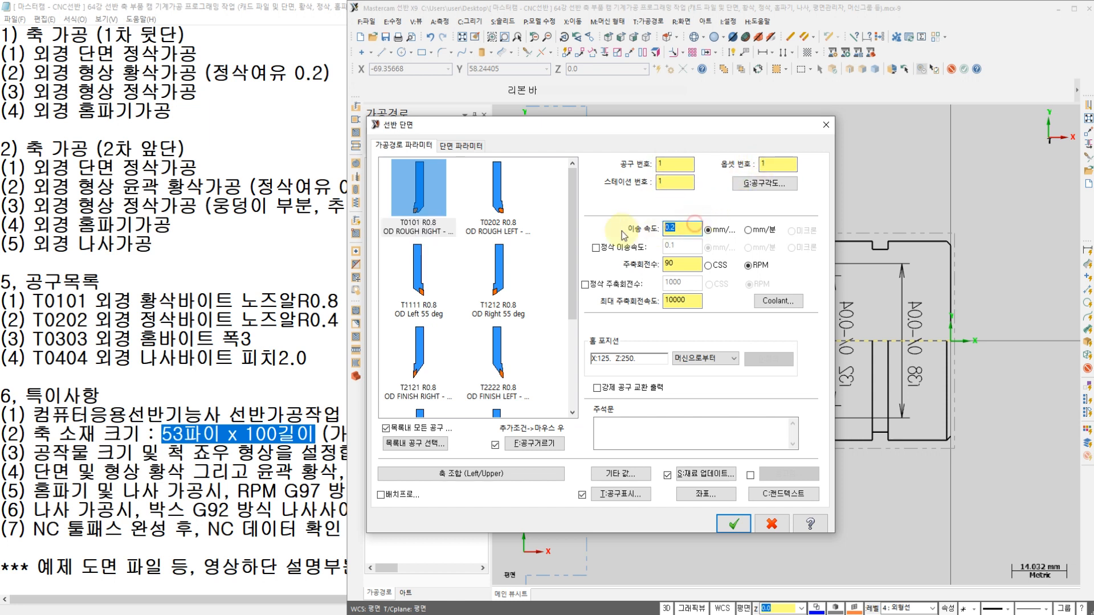
type("0.25")
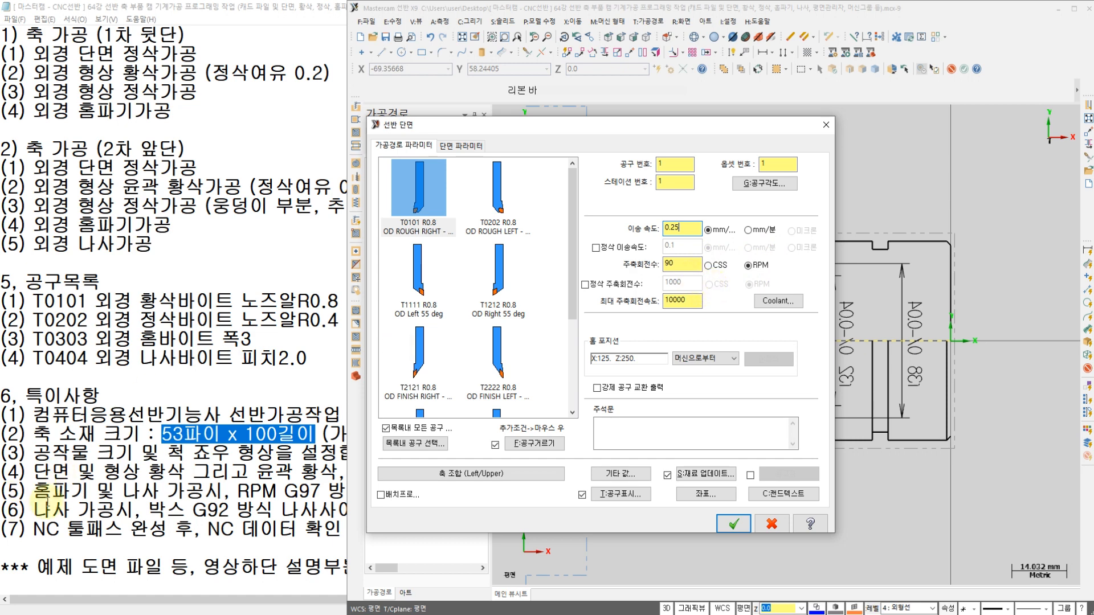
- Switch to the Notepad work notes, check which spindle speed mode applies to facing, roughing and finishing, and return to Mastercam
left_click(58, 491)
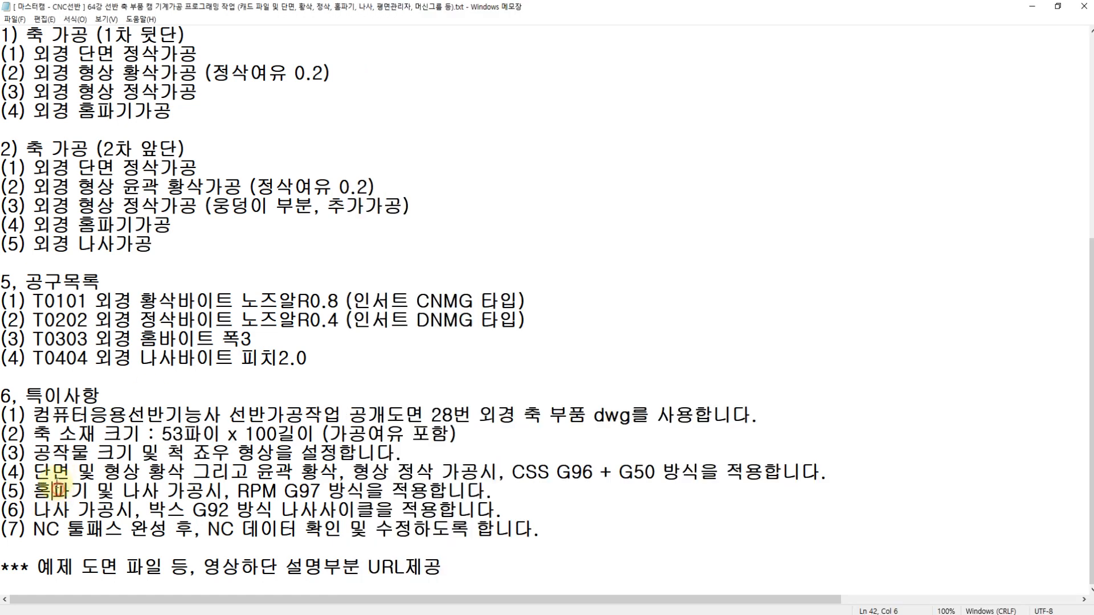
left_click(182, 473)
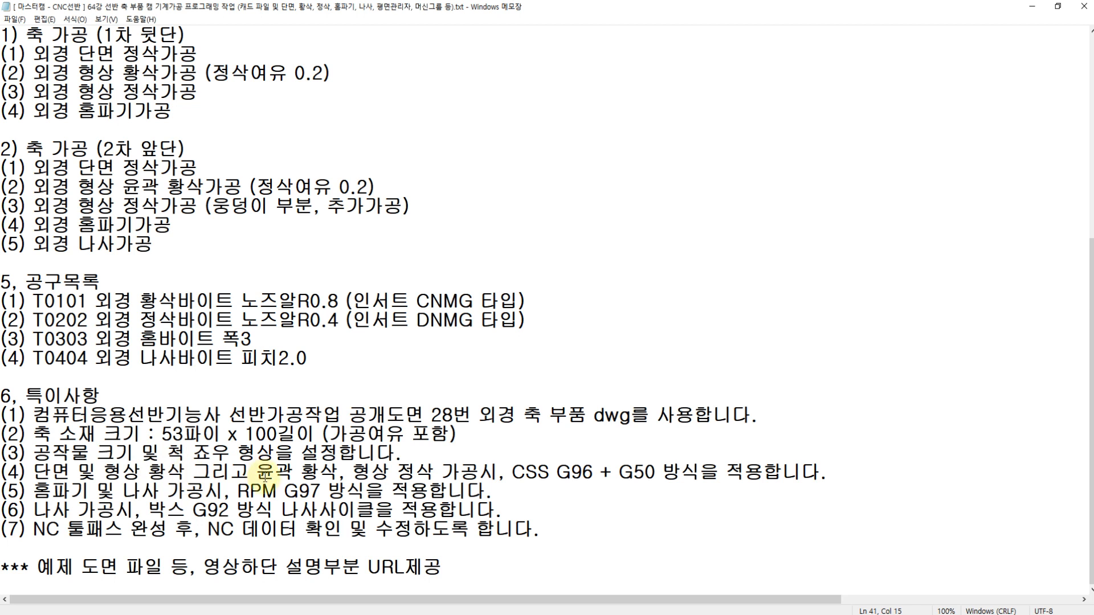
left_click(337, 474)
left_click(436, 474)
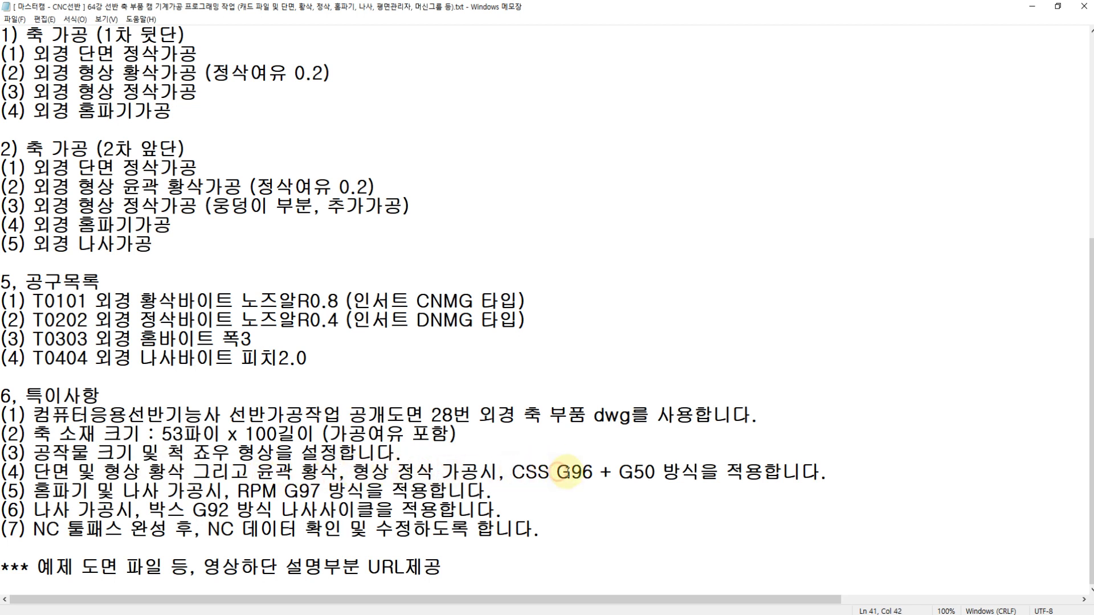
left_click_drag(557, 472, 593, 472)
left_click(590, 472)
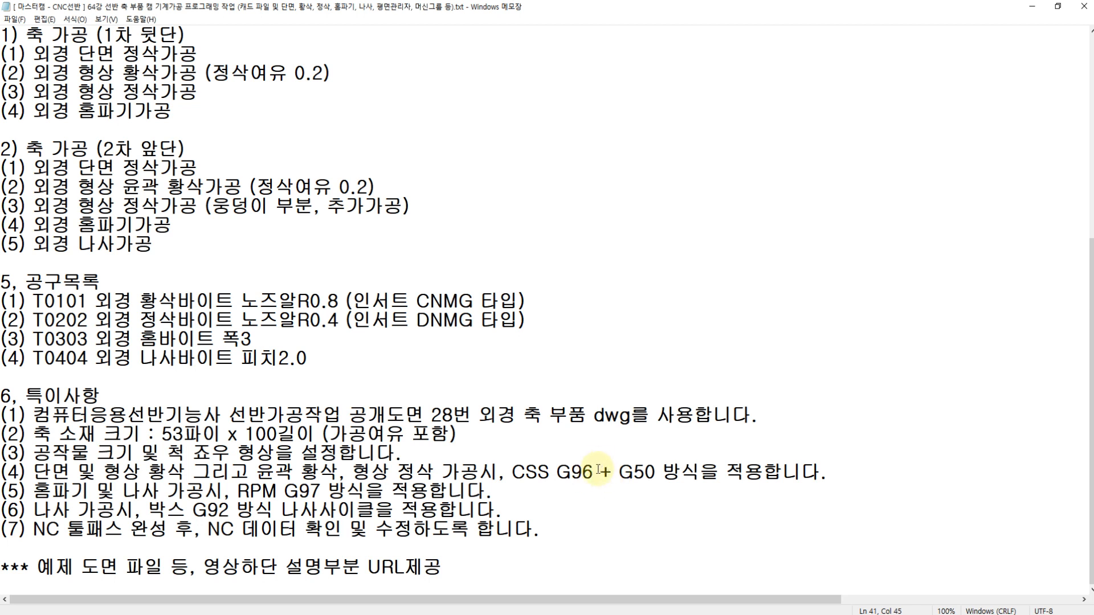
left_click_drag(618, 472, 658, 468)
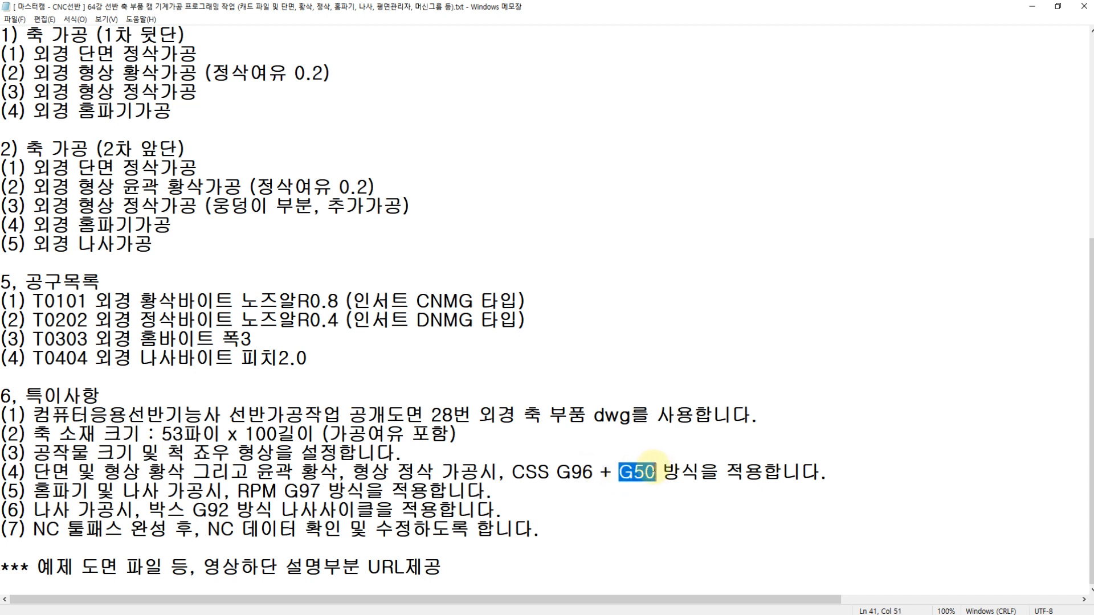
left_click(655, 471)
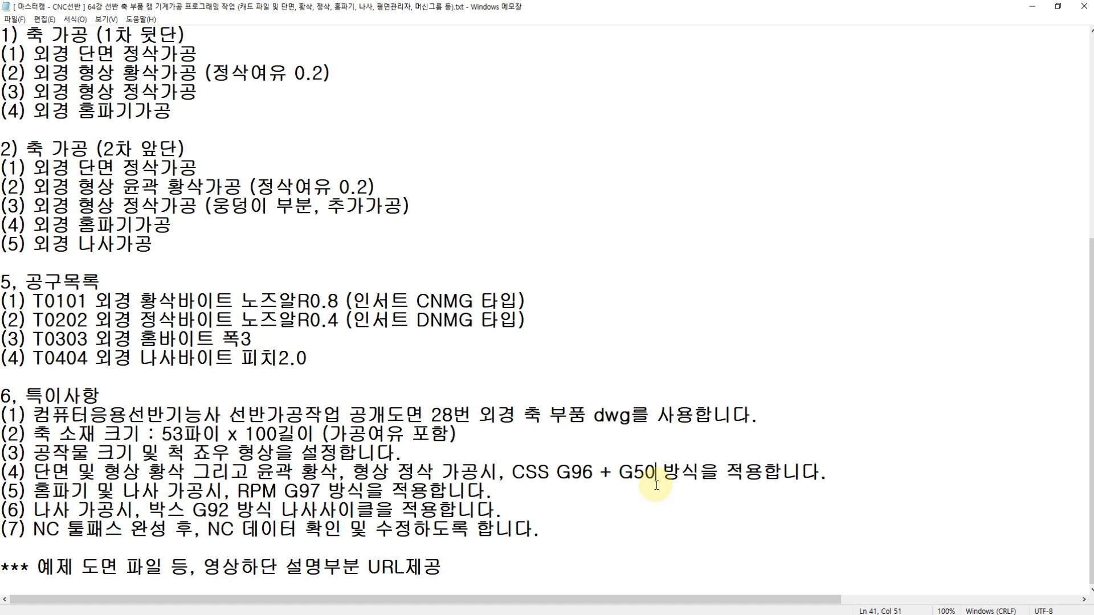
left_click(656, 614)
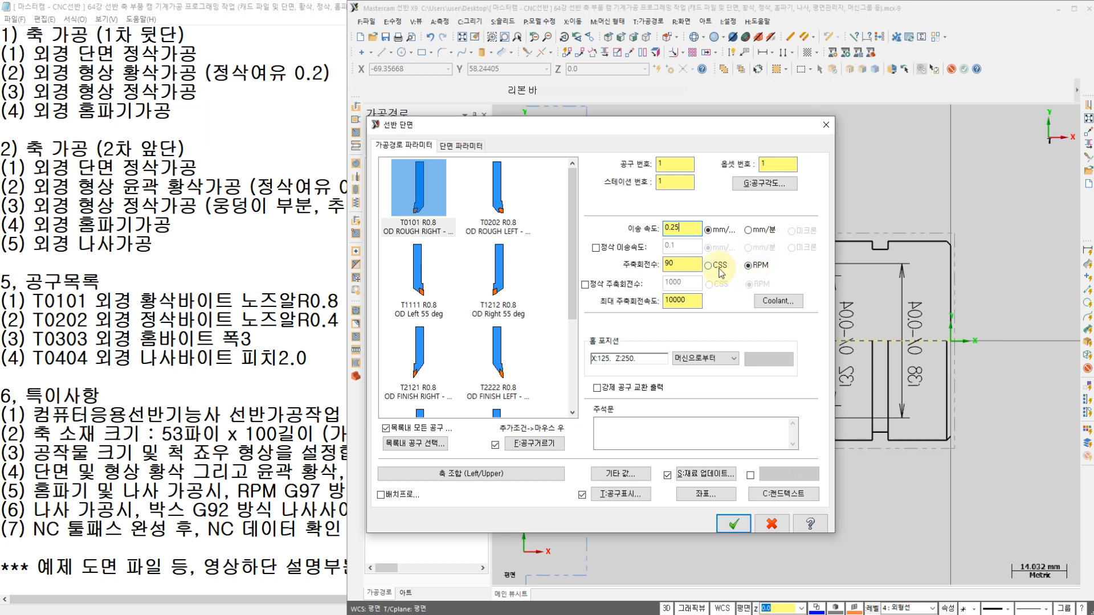
- Set the face toolpath's spindle speed to 120 in CSS mode and the maximum spindle speed to 1200
left_click_drag(686, 265, 599, 267)
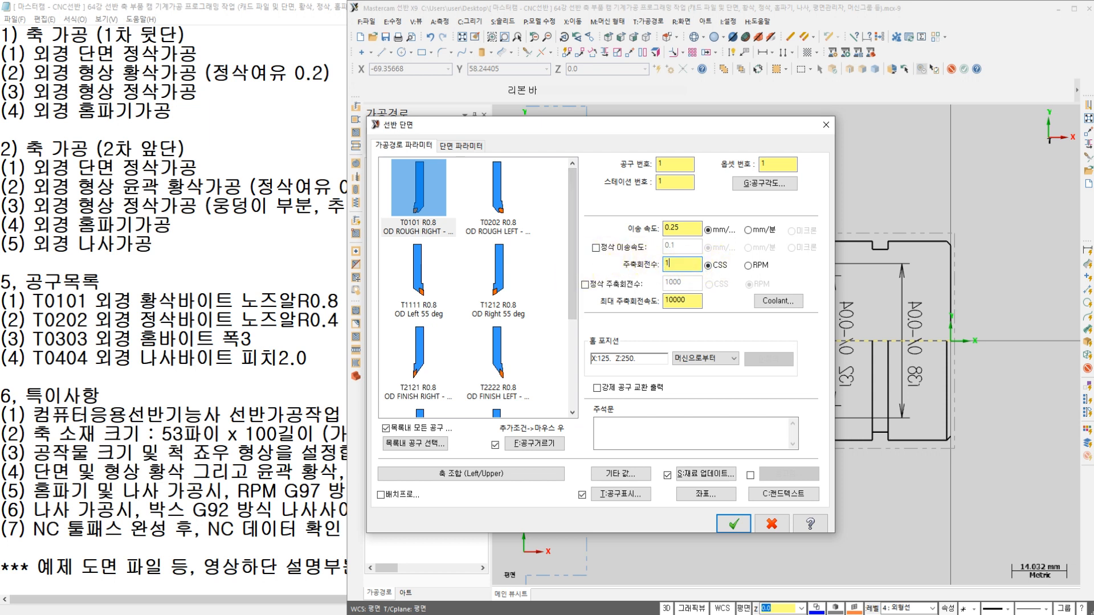
left_click(687, 302)
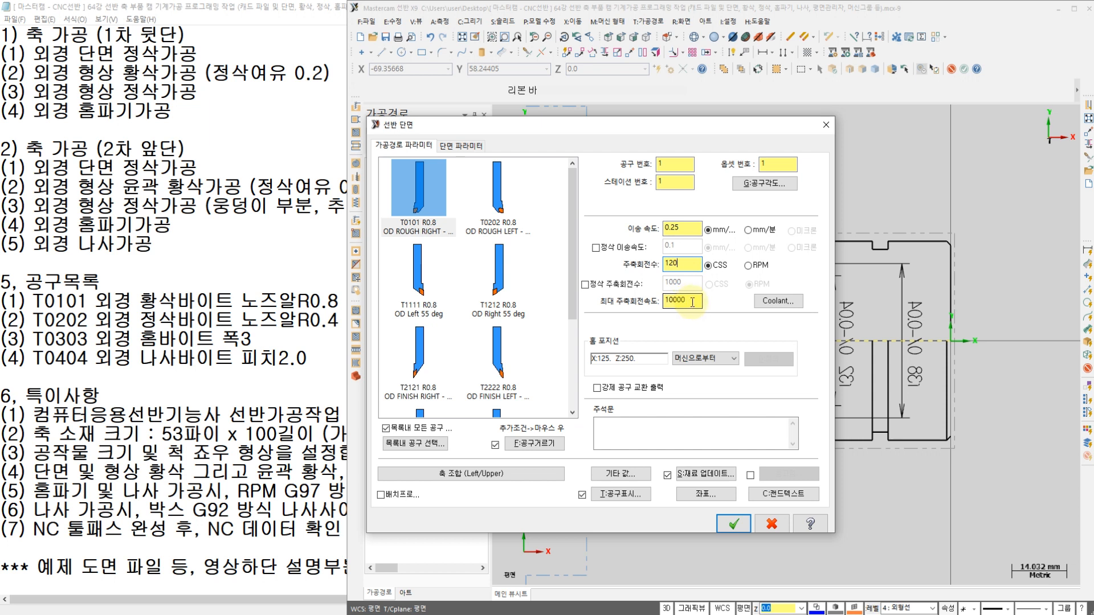
left_click_drag(692, 302, 618, 301)
- Turn on Flood coolant for the face toolpath and open its face parameters, keeping the part's end face in view
left_click(779, 301)
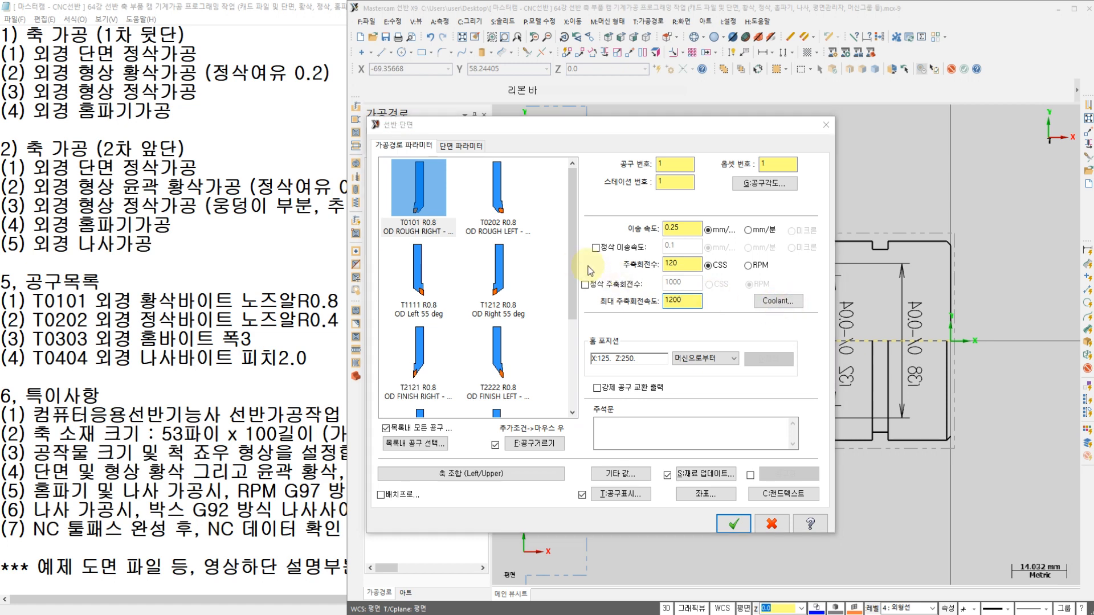
left_click(447, 266)
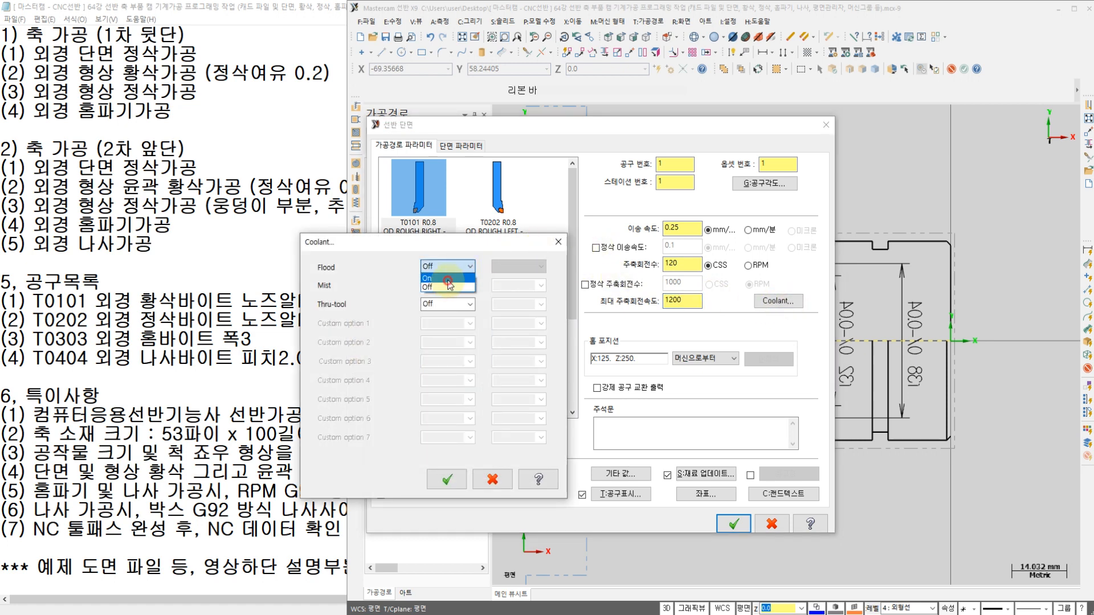
left_click(447, 287)
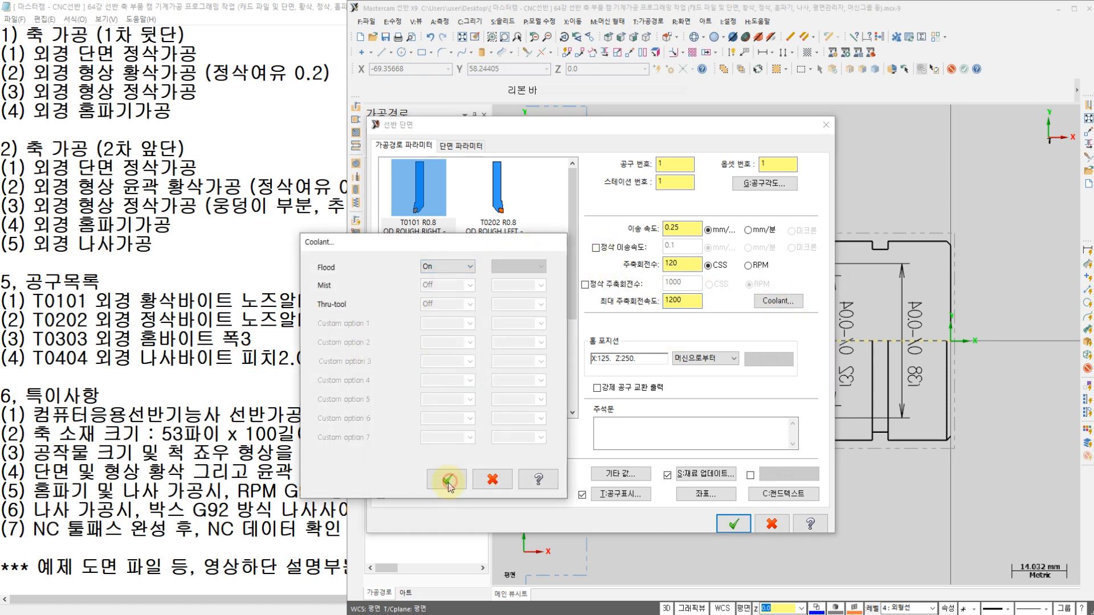
left_click(448, 478)
left_click(461, 146)
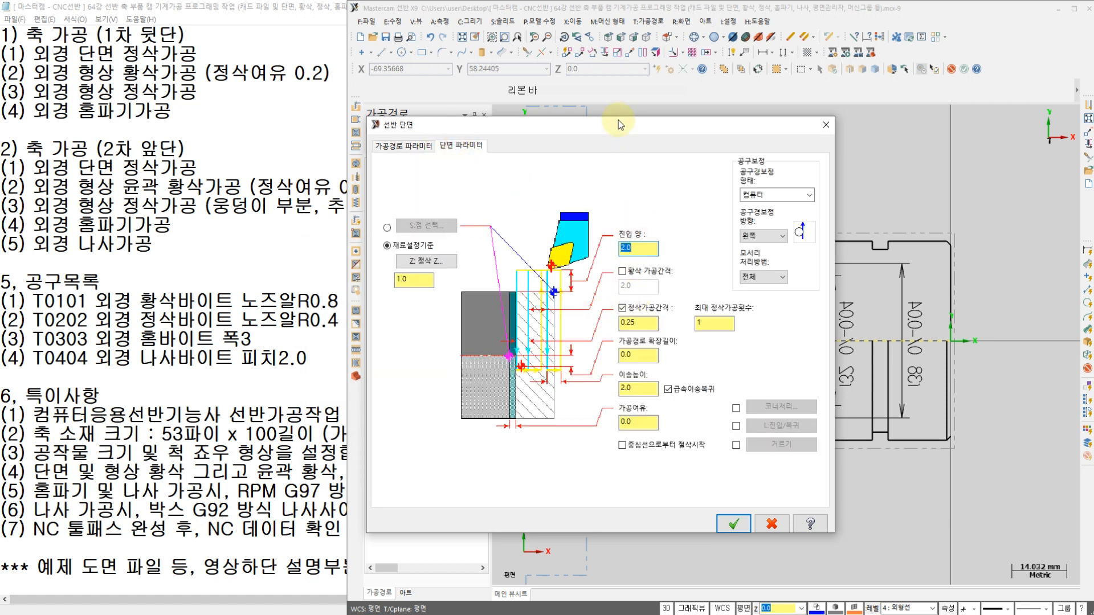
mouse_move(612, 127)
left_mouse_down()
mouse_move(394, 144)
mouse_move(534, 145)
left_mouse_up()
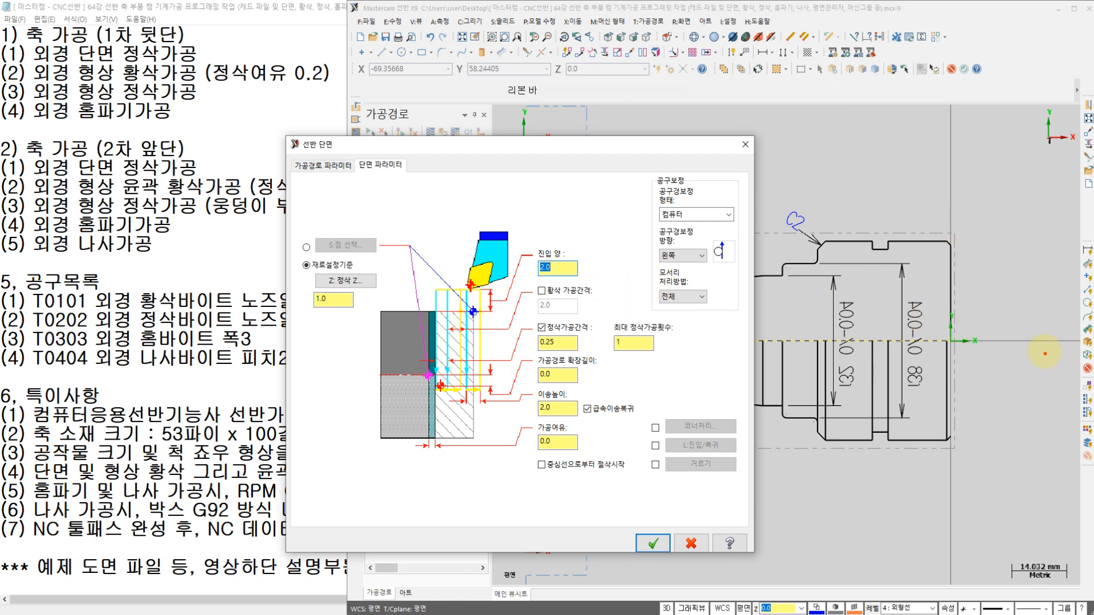
mouse_move(952, 297)
left_mouse_down()
mouse_move(988, 296)
mouse_move(977, 261)
mouse_move(957, 298)
left_mouse_up()
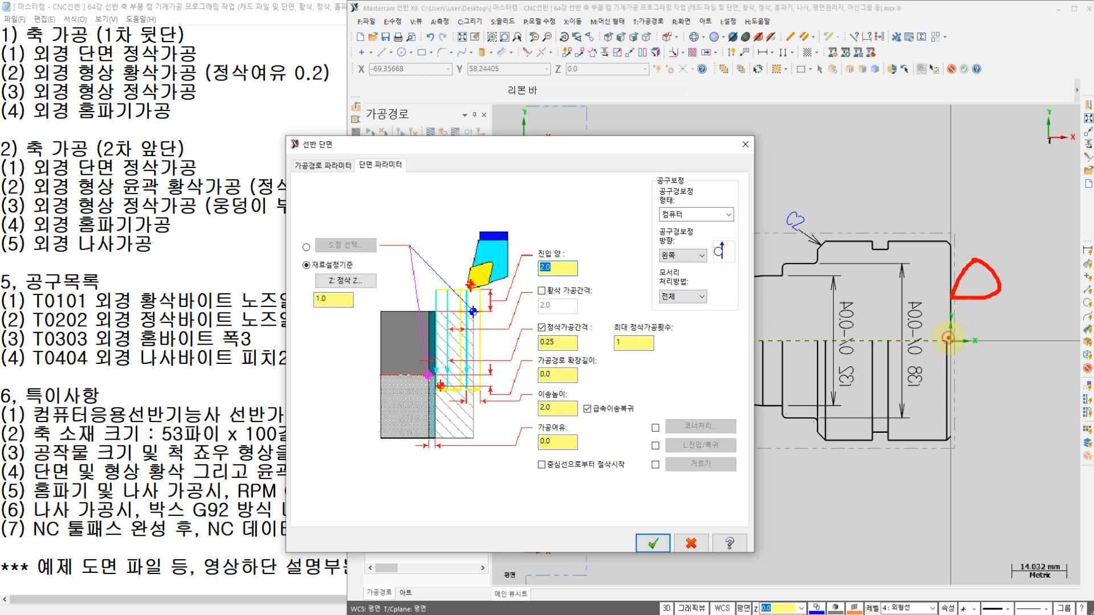
mouse_move(607, 431)
left_mouse_down()
mouse_move(522, 314)
mouse_move(637, 399)
left_mouse_up()
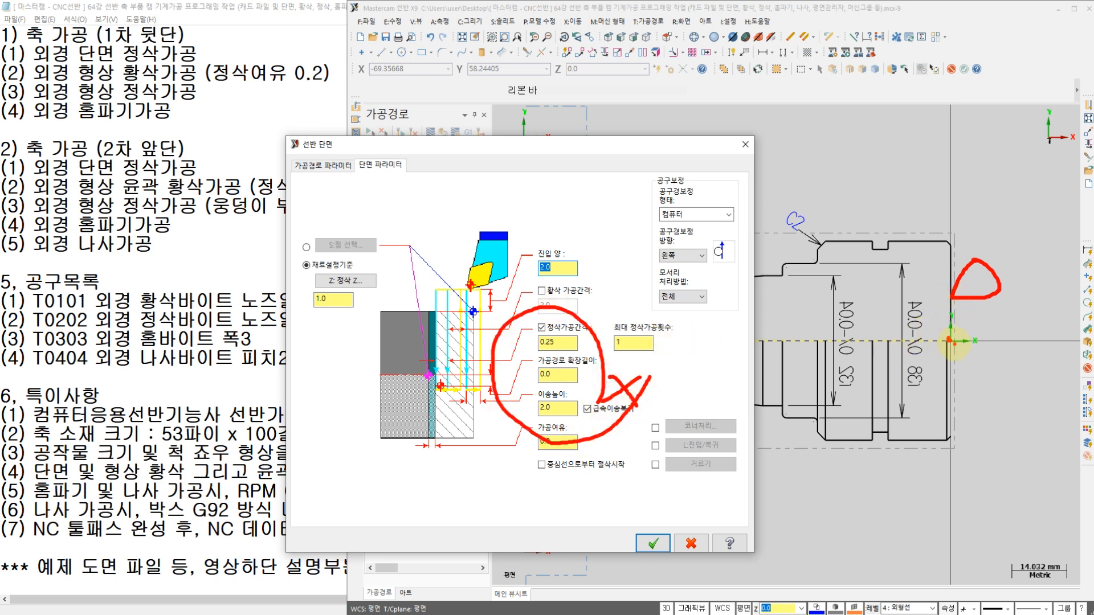
left_click_drag(949, 354, 967, 341)
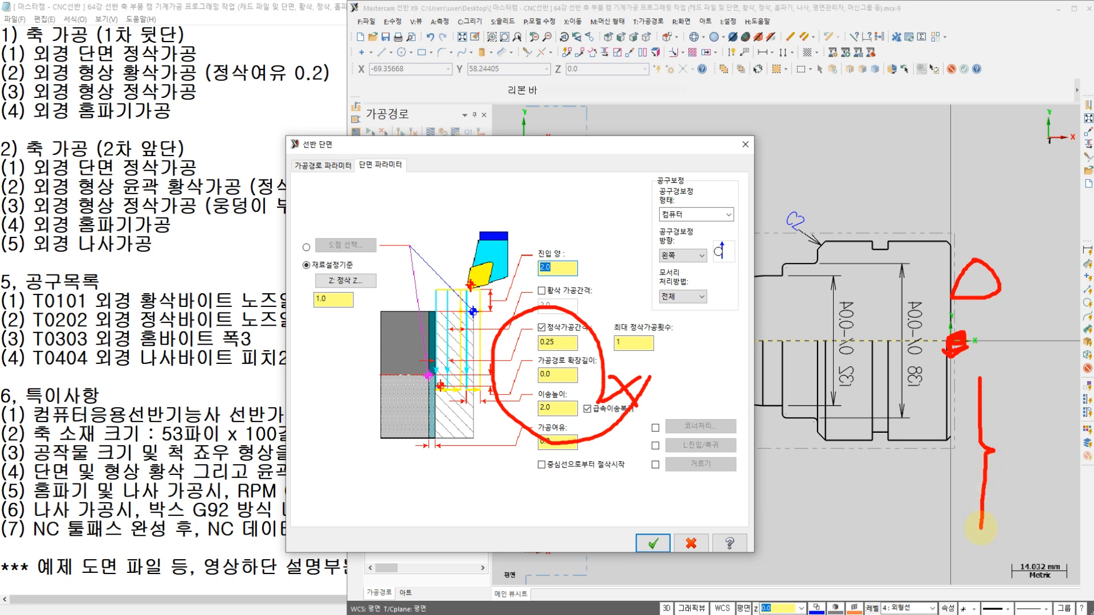
mouse_move(1000, 444)
left_mouse_down()
mouse_move(989, 453)
mouse_move(996, 445)
left_mouse_up()
left_click_drag(603, 377, 615, 392)
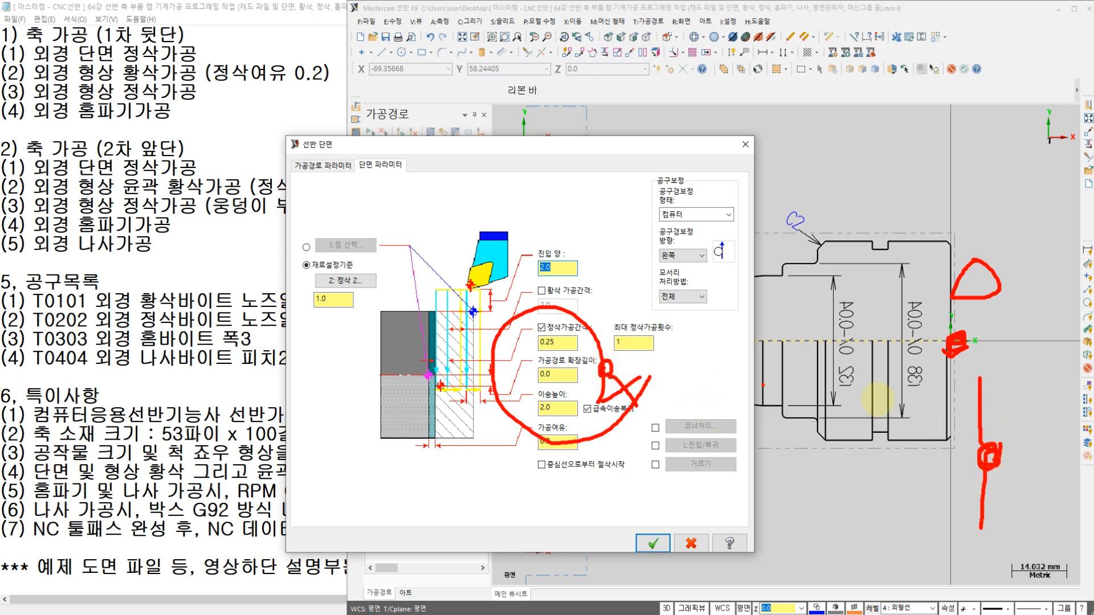
left_click_drag(1028, 424, 998, 436)
left_click_drag(1003, 413, 1023, 433)
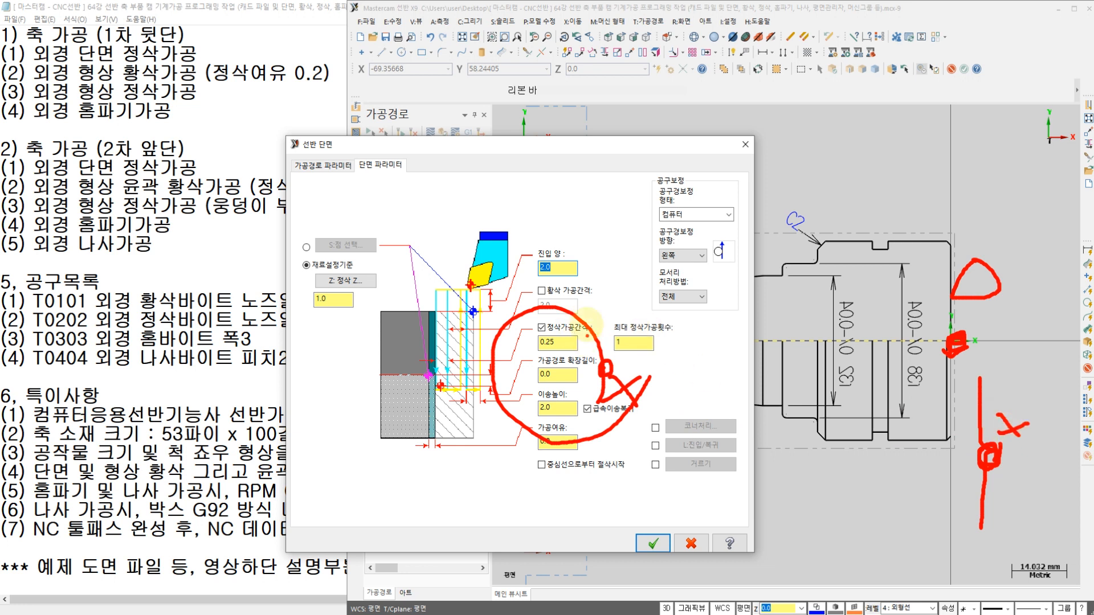
left_click_drag(592, 312, 618, 295)
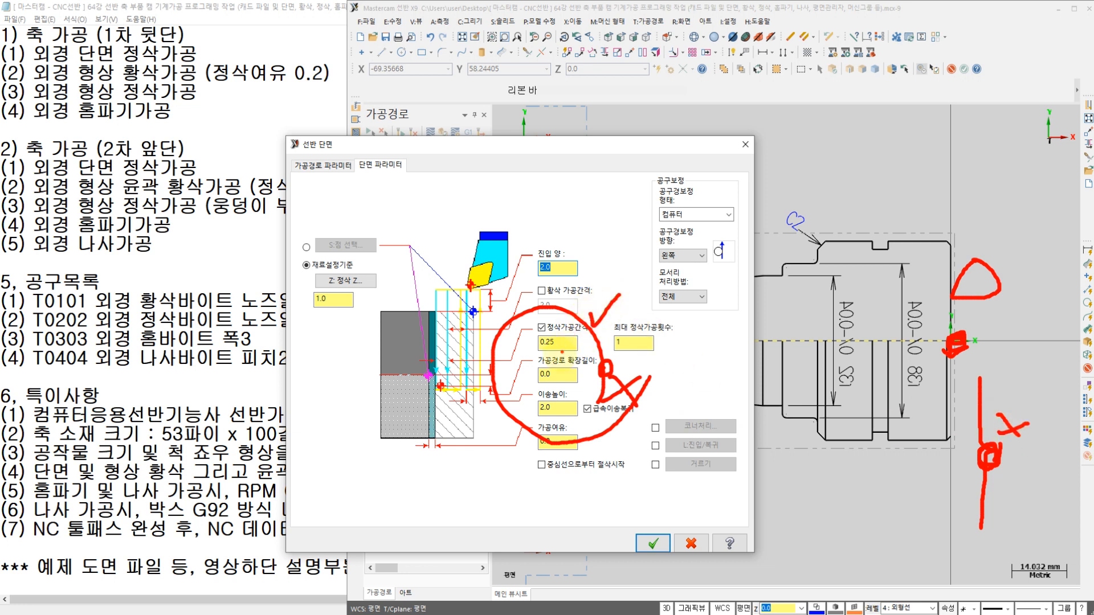
key("Escape")
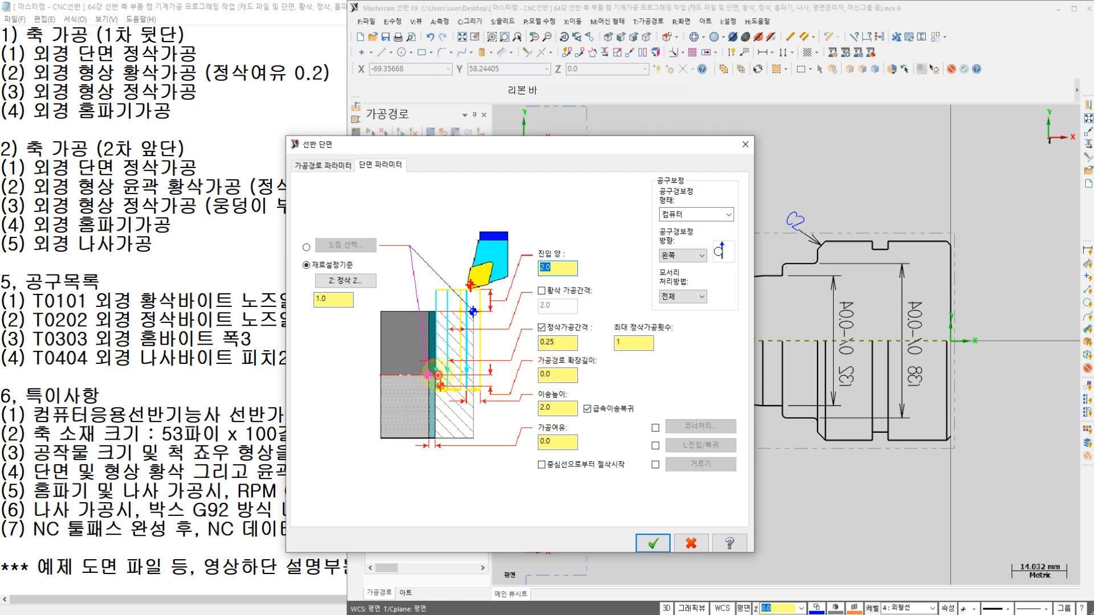
left_click_drag(437, 375, 442, 388)
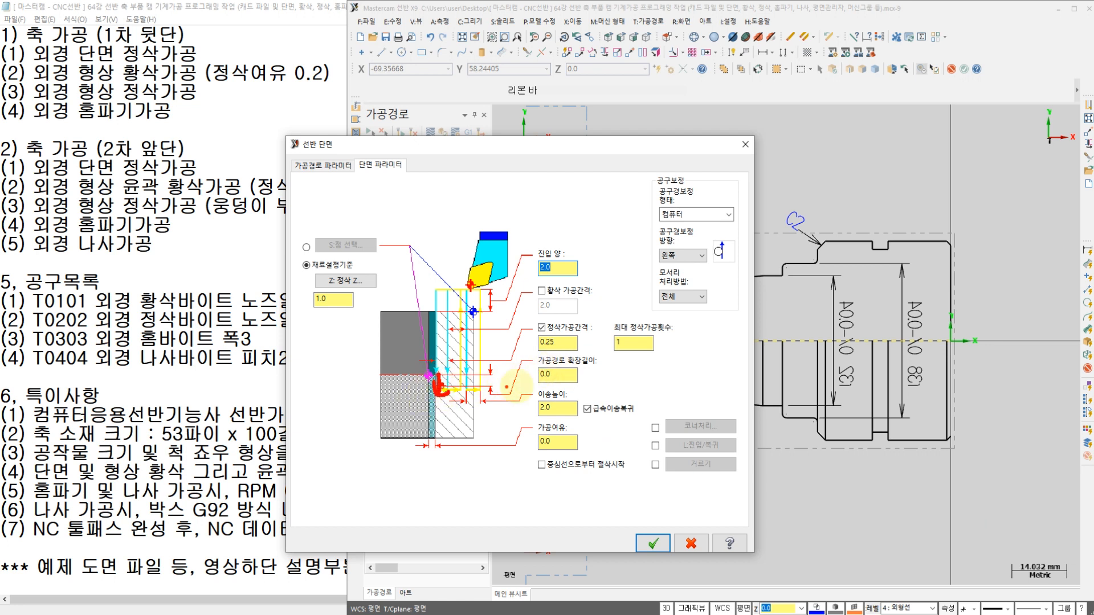
left_click_drag(558, 395, 546, 362)
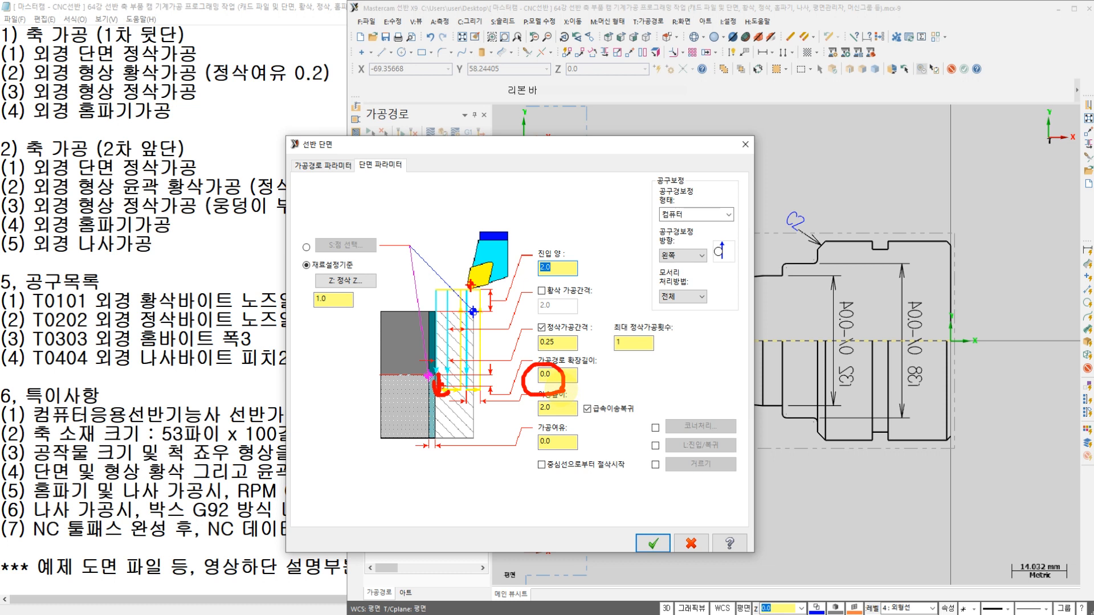
- Set the face cut's toolpath extension length to 1.0 and its finish Z to 0, and generate the face toolpath
left_click(562, 378)
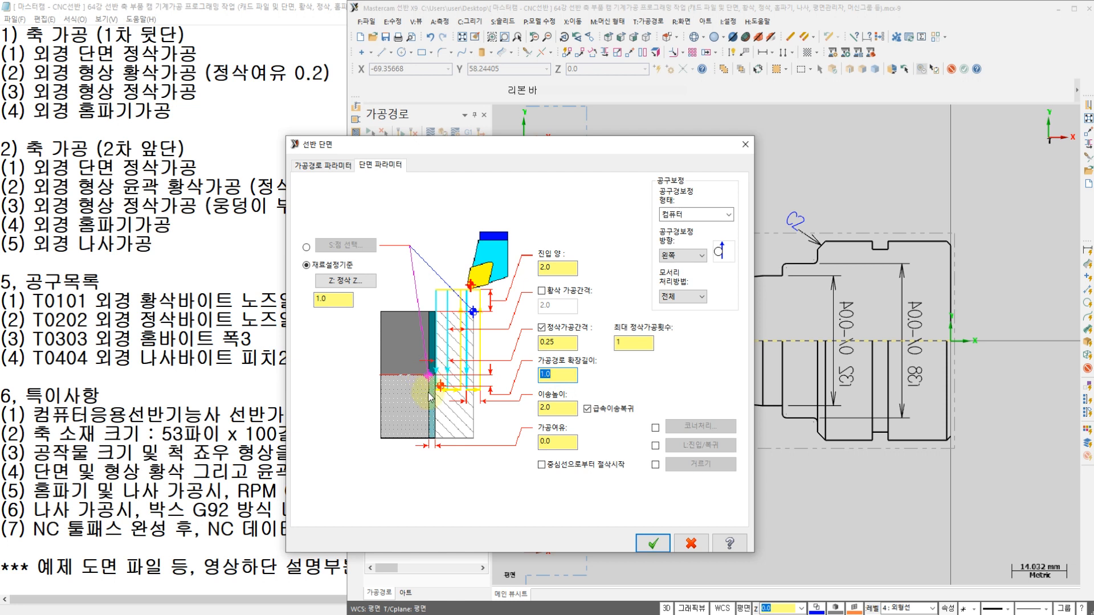
left_click(319, 299)
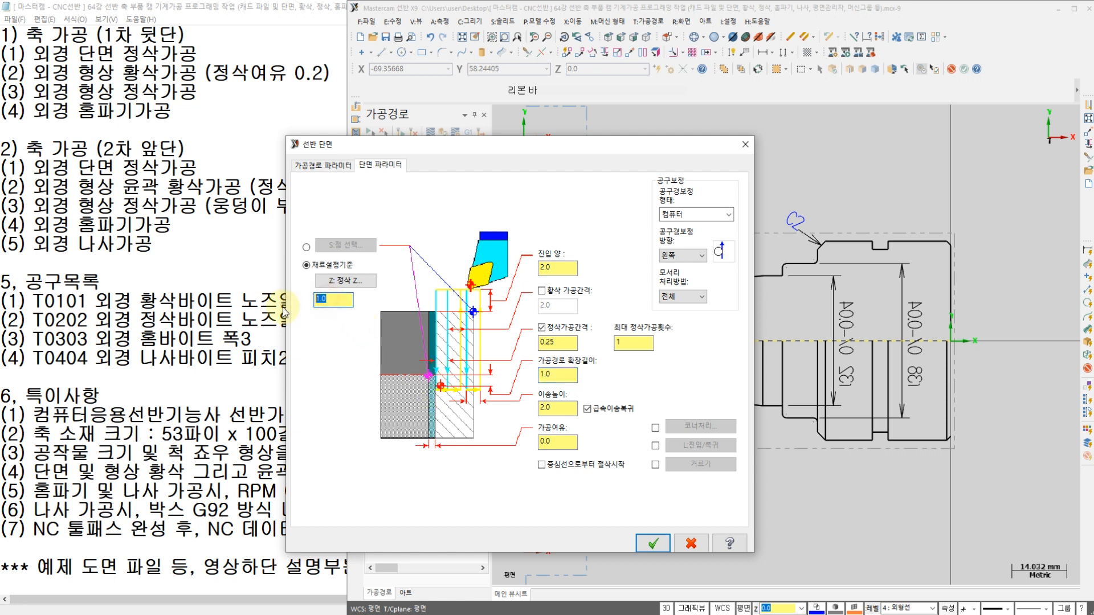
type("0")
left_click(653, 543)
- Backplot the face toolpath and examine how the tool nose passes the centreline at the part's end face
middle_click_drag(738, 360, 672, 371)
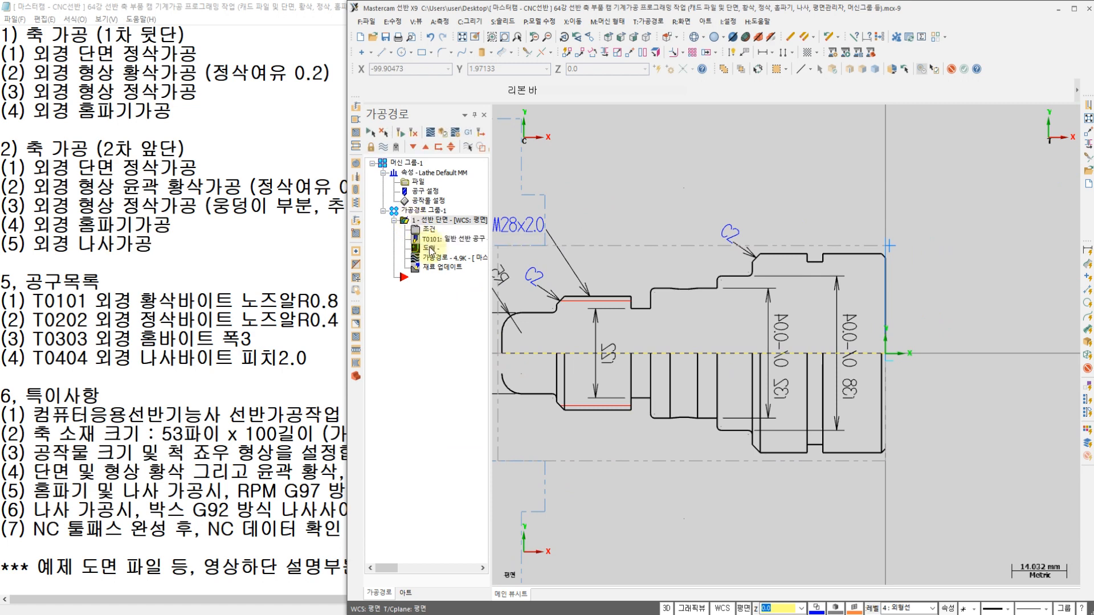
left_click(434, 262)
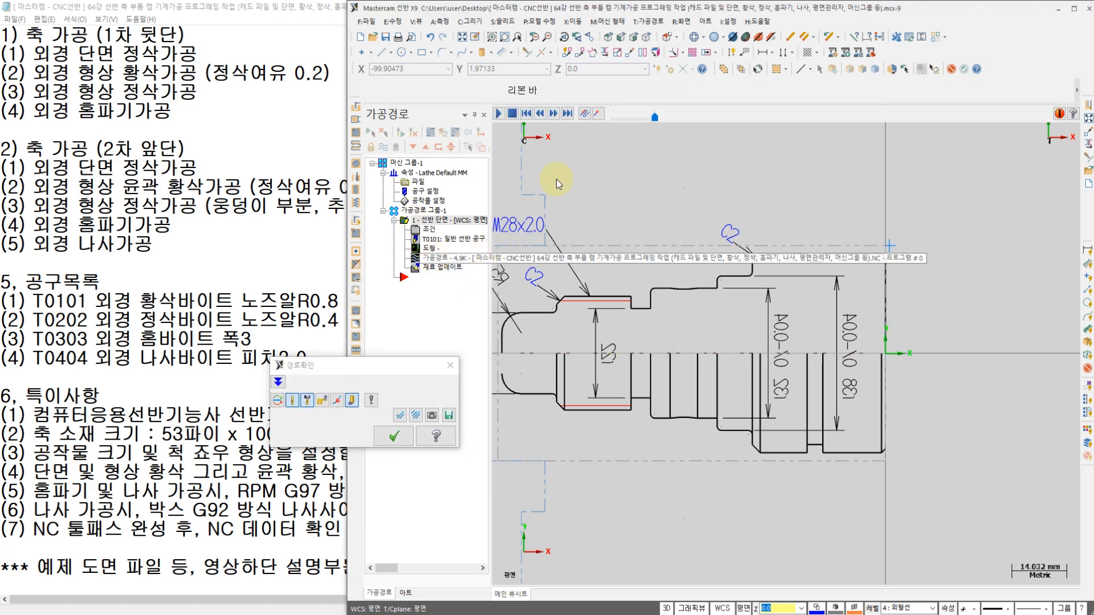
left_click(499, 115)
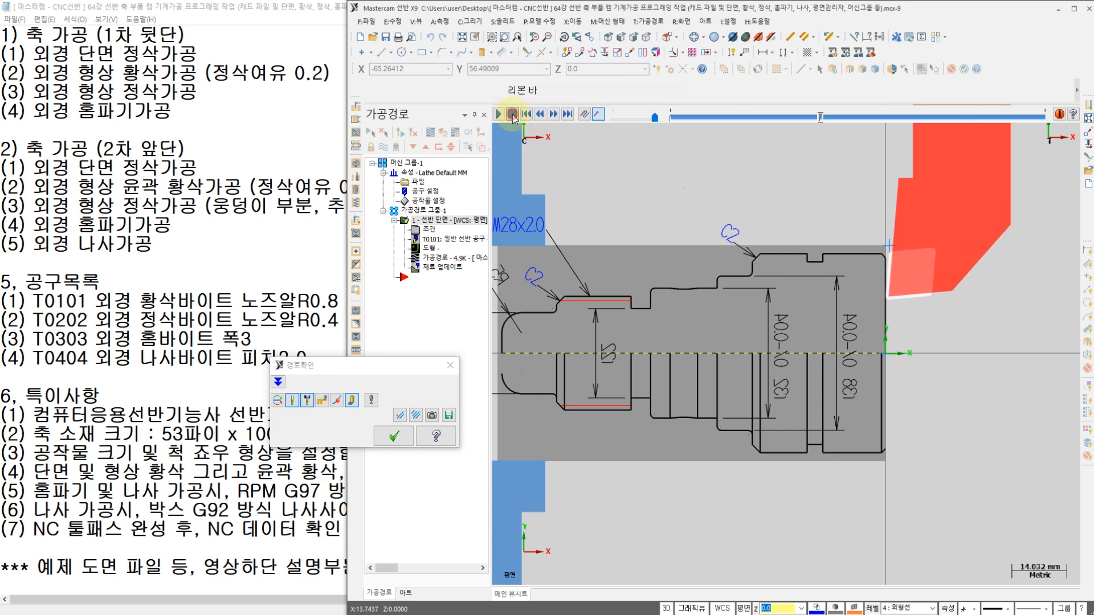
scroll(895, 307, "up", 1)
scroll(895, 310, "up", 4)
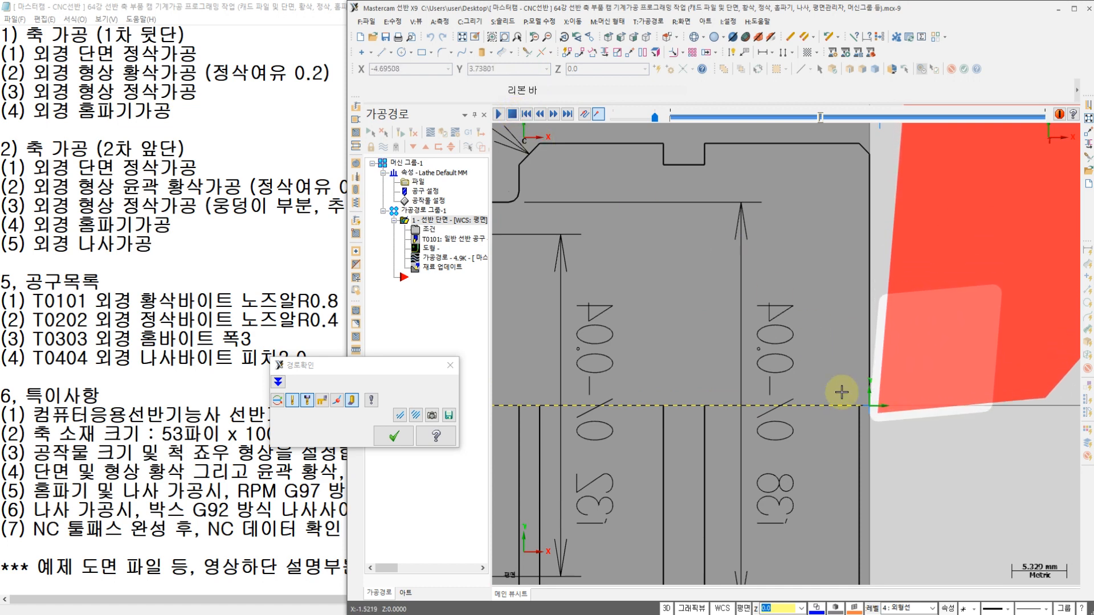
scroll(856, 415, "up", 4)
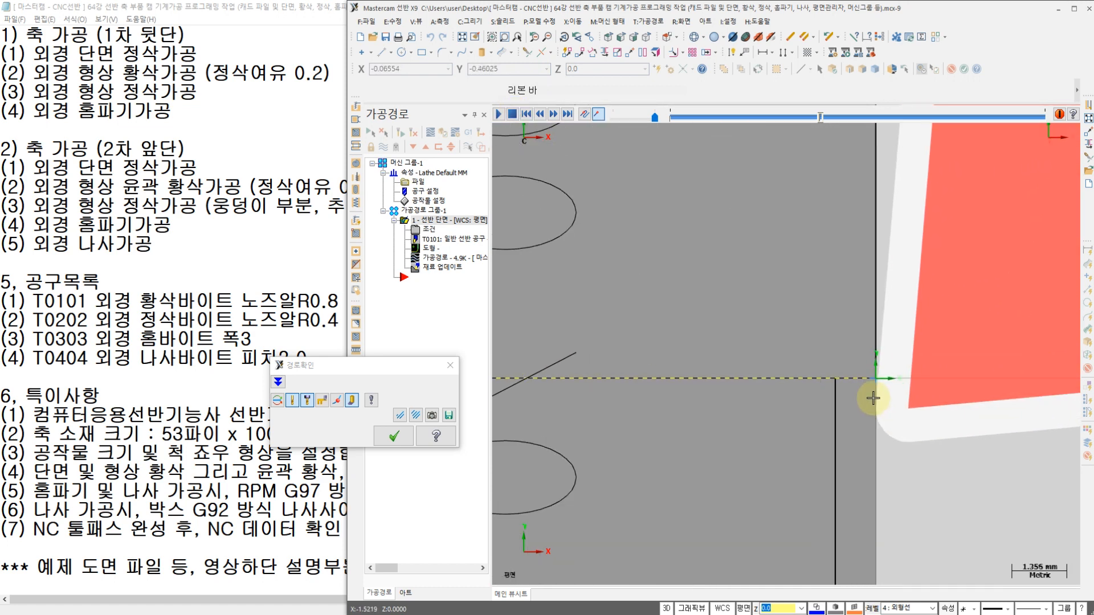
scroll(852, 402, "down", 2)
scroll(852, 402, "down", 7)
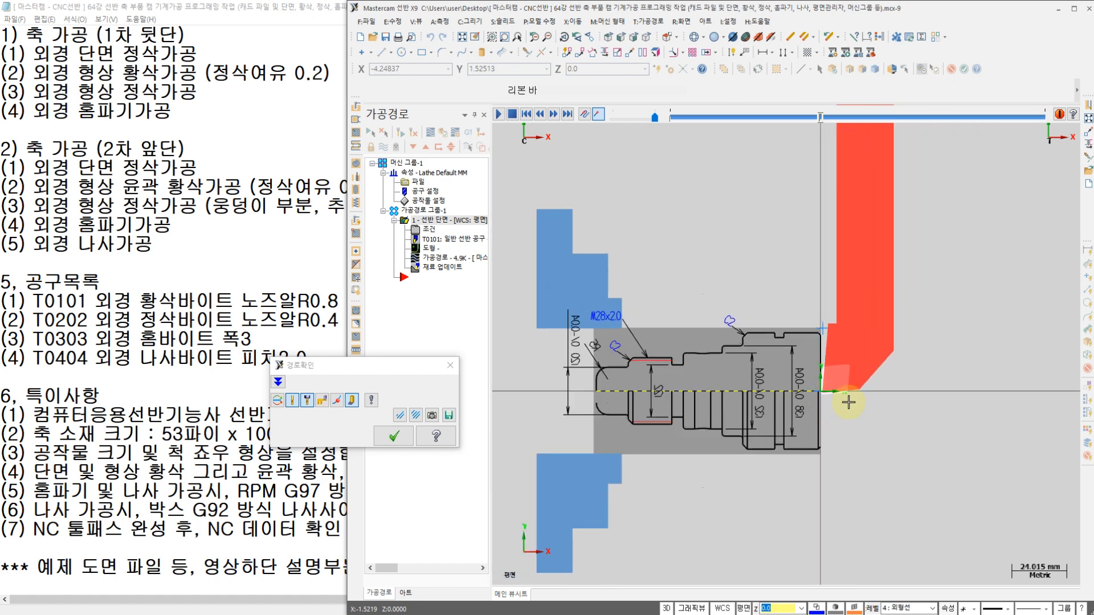
left_click(393, 436)
- Create a rough turning toolpath with a partial chain from the rear-end chamfer along the outer diameter, over the groove, up to the C2 chamfer
scroll(641, 289, "up", 3)
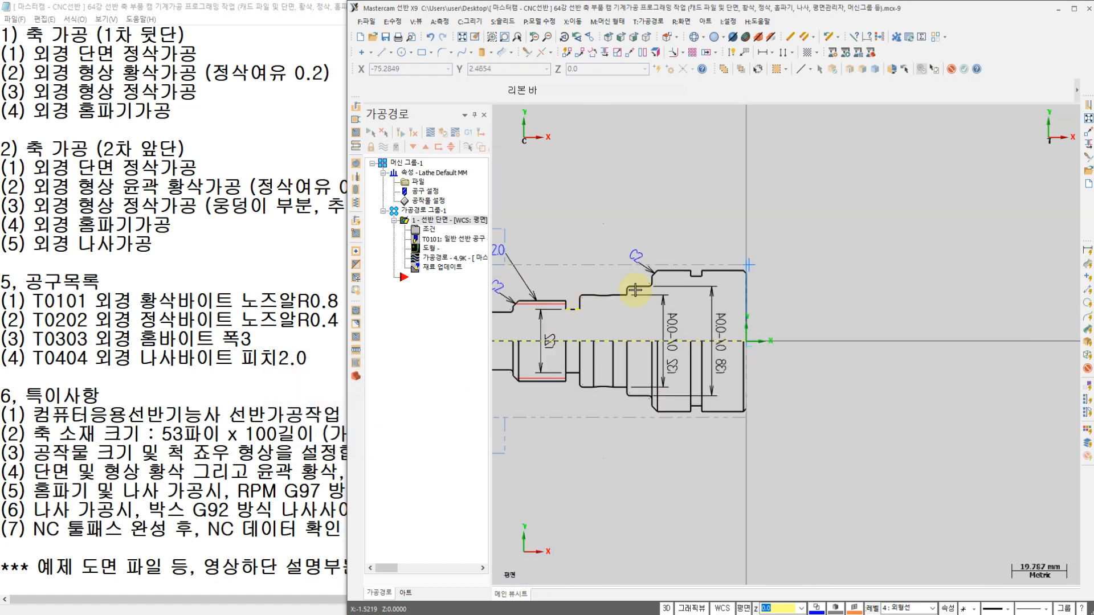
scroll(643, 288, "down", 2)
scroll(644, 288, "up", 1)
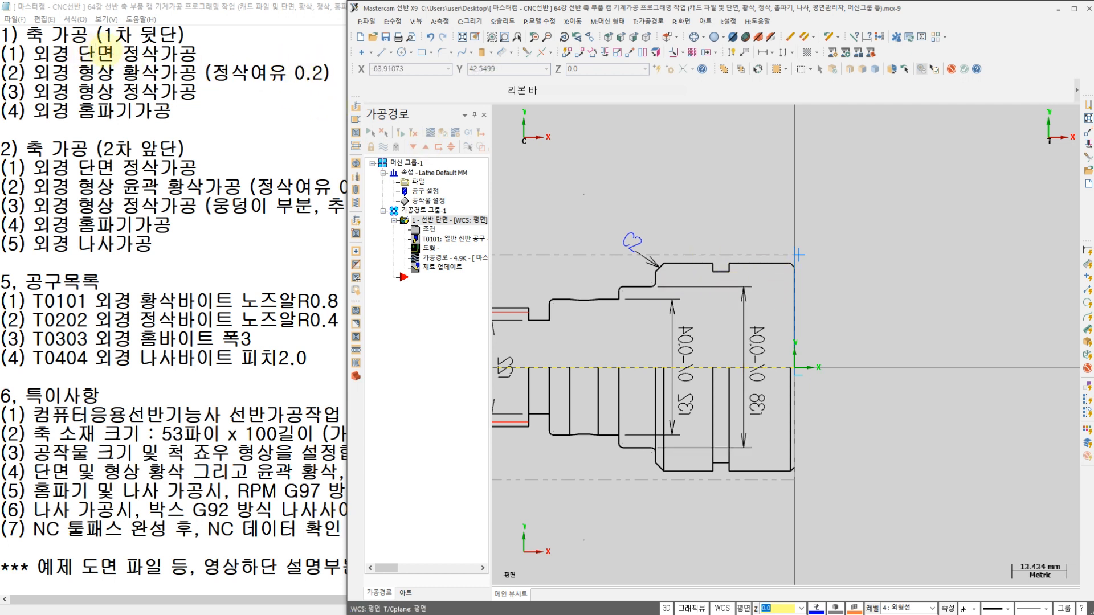
left_click(646, 22)
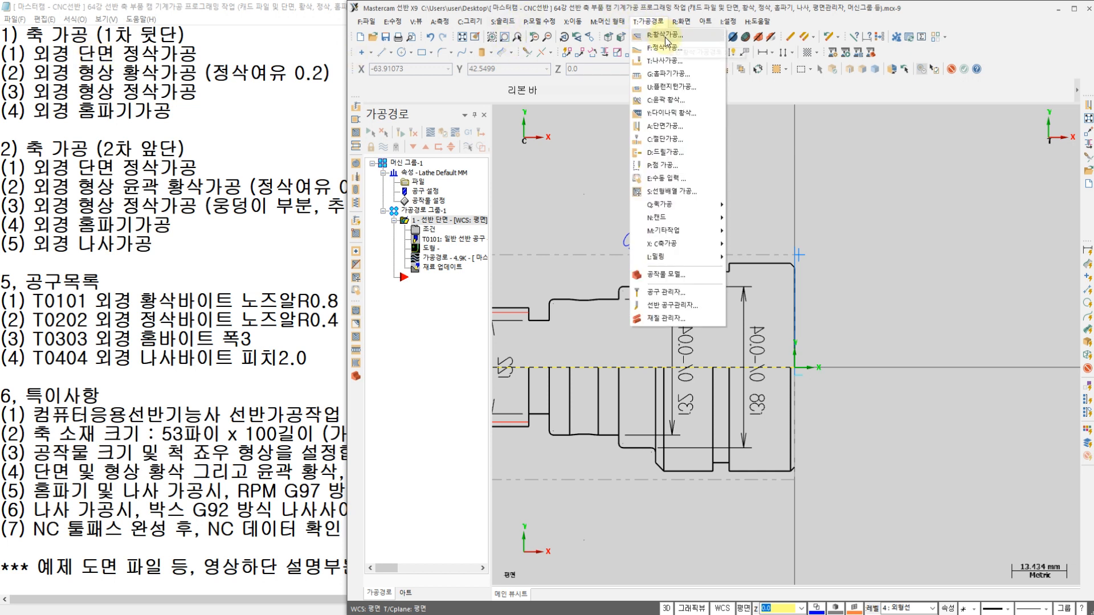
left_click(664, 40)
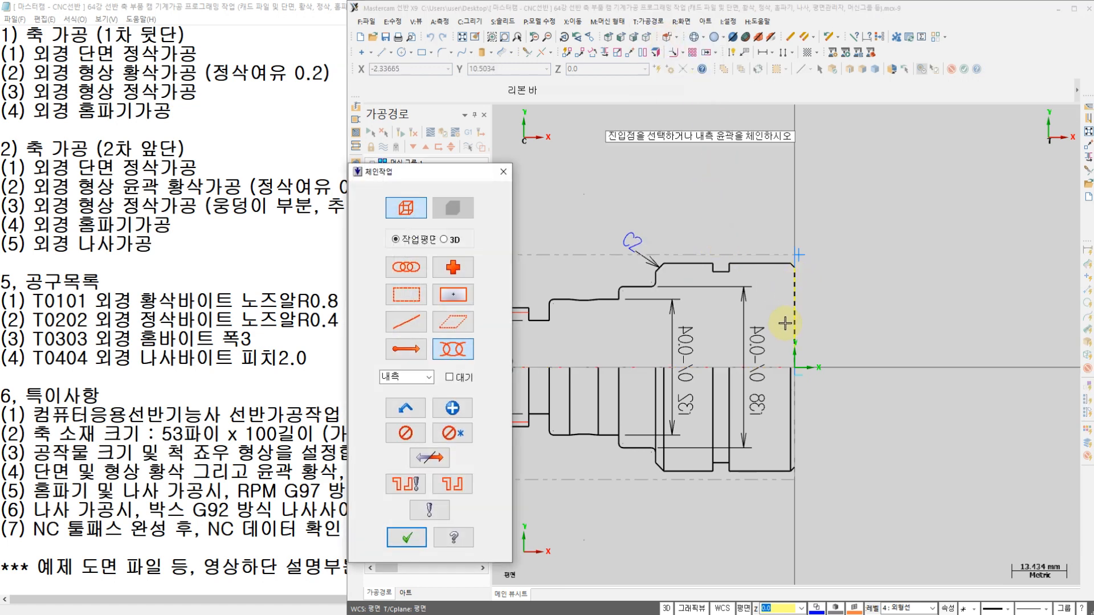
scroll(780, 281, "up", 2)
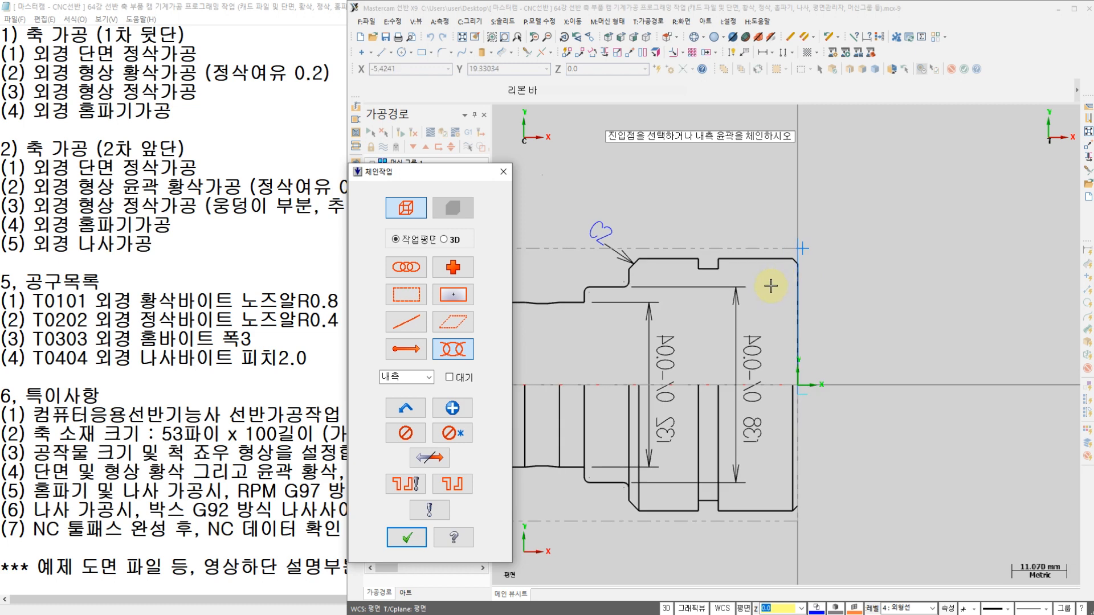
scroll(776, 261, "up", 4)
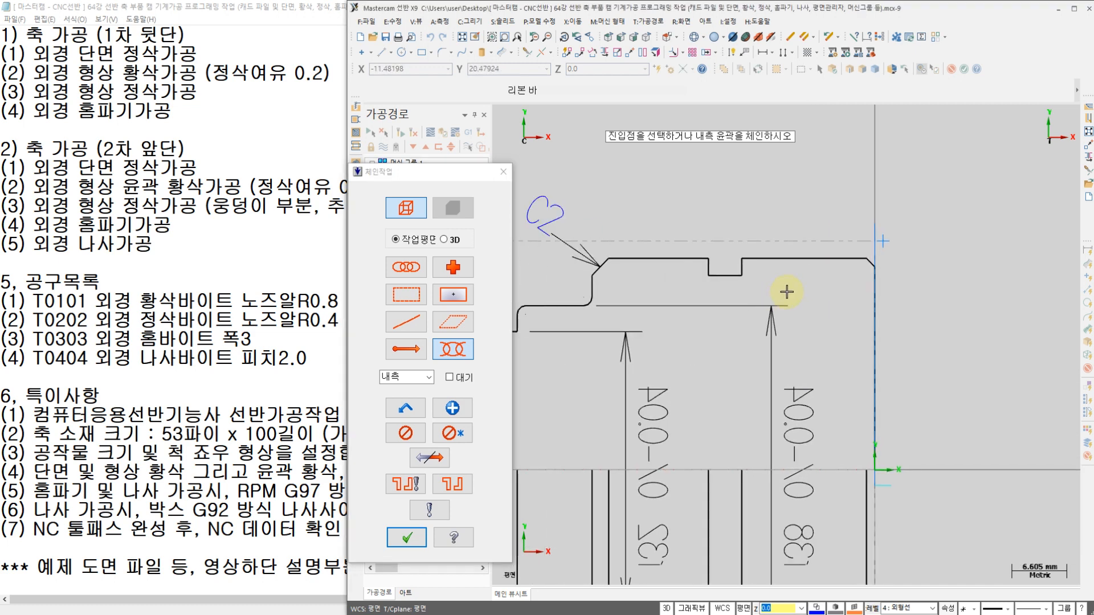
scroll(860, 280, "up", 2)
middle_click_drag(860, 281, 946, 281)
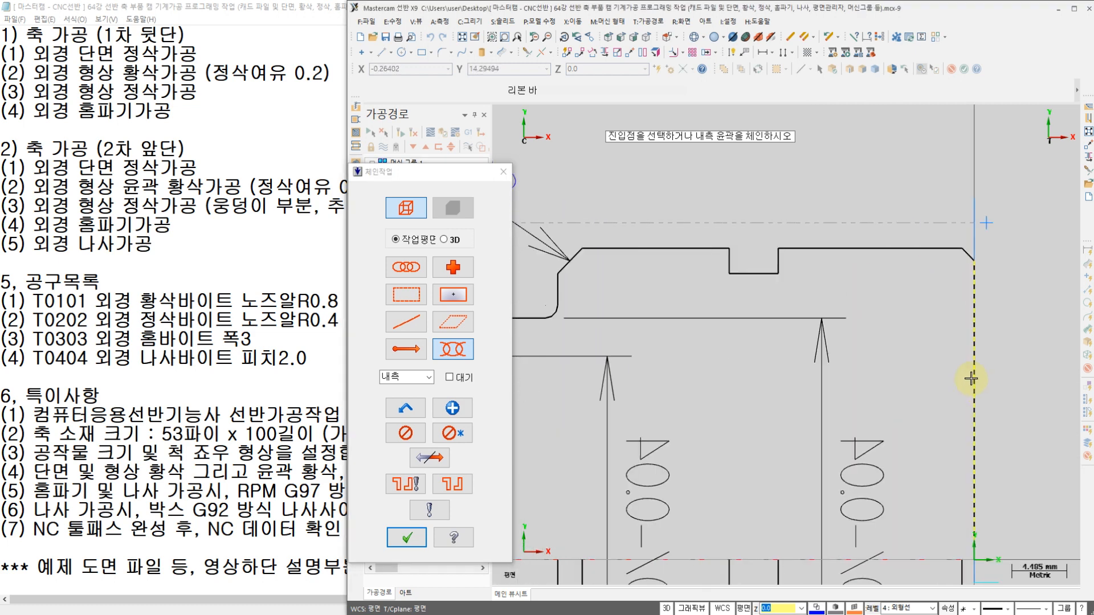
scroll(967, 256, "up", 4)
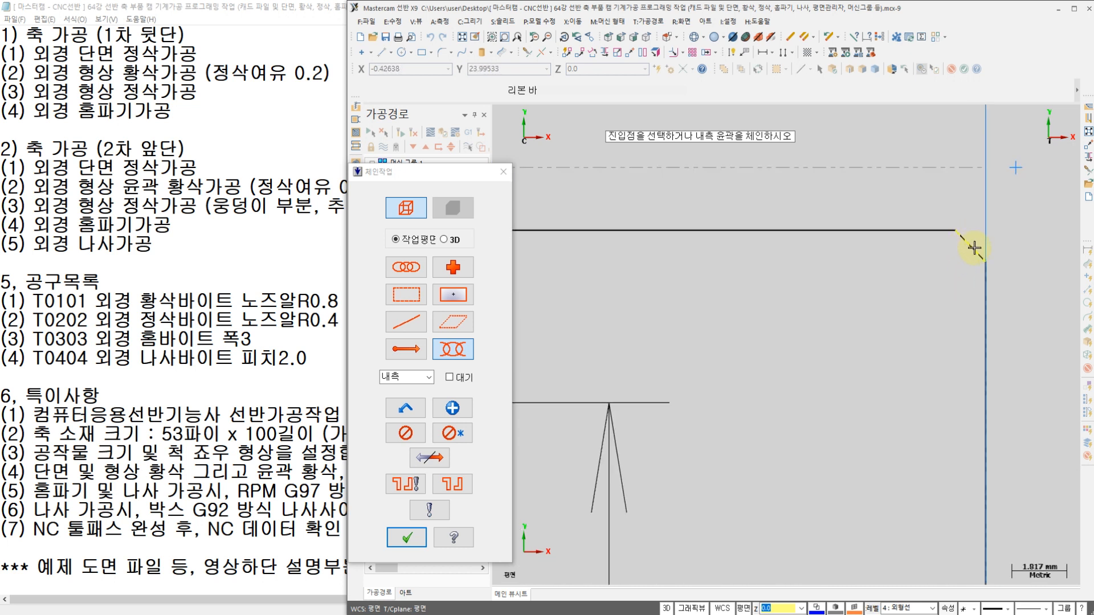
left_click(981, 257)
scroll(940, 255, "down", 6)
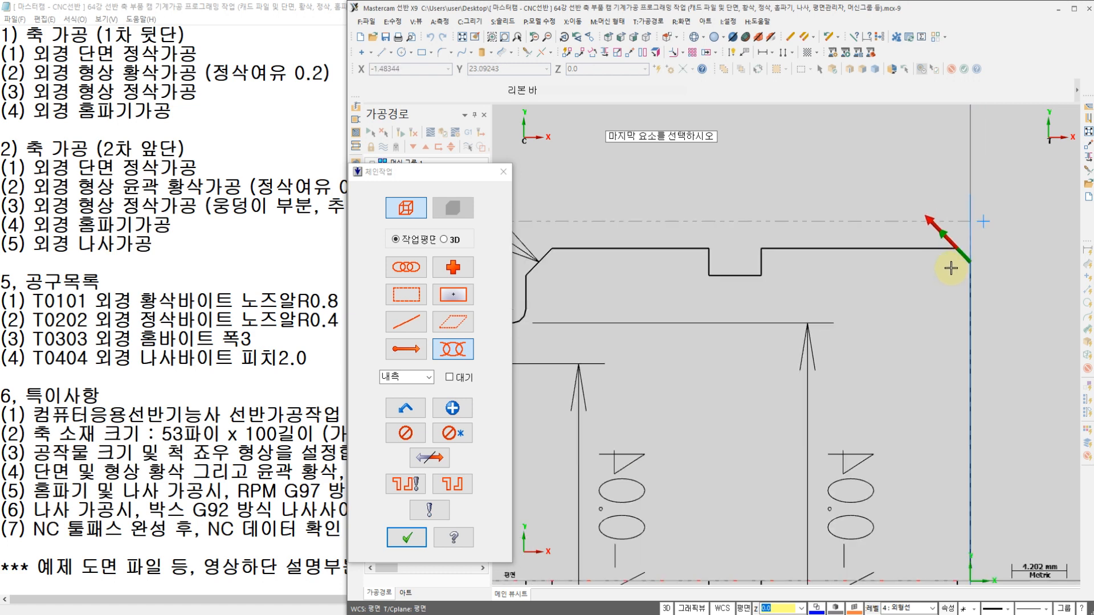
left_click(749, 267)
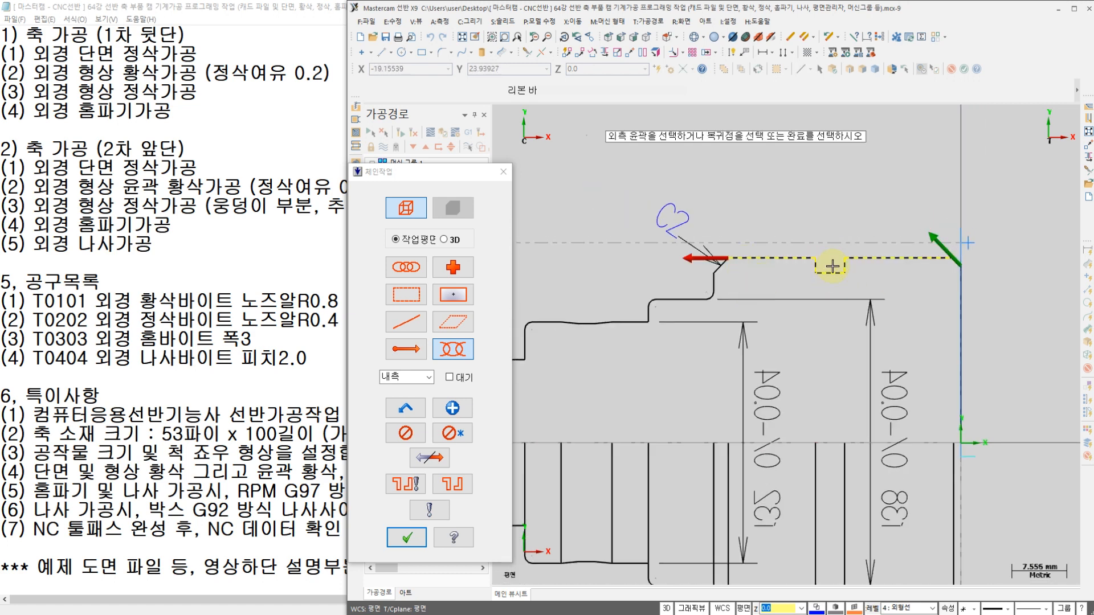
left_click(406, 538)
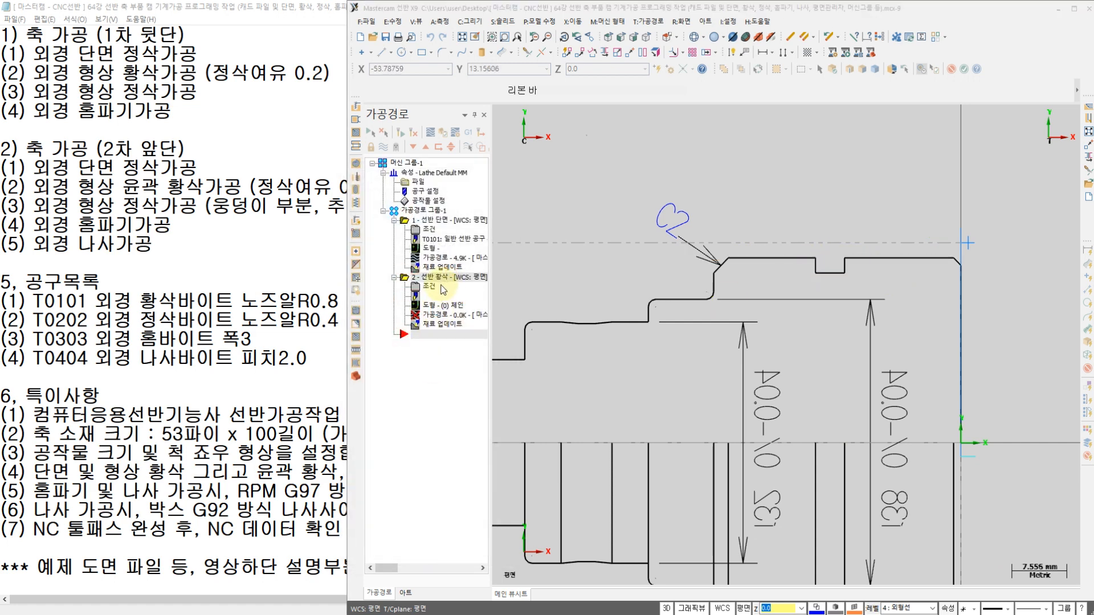
- Open the rough toolpath's parameters, choose tool T0101 R0.8 OD Rough Right, and set the feed rate to 0.25 mm/rev
left_click(443, 289)
left_click(316, 220)
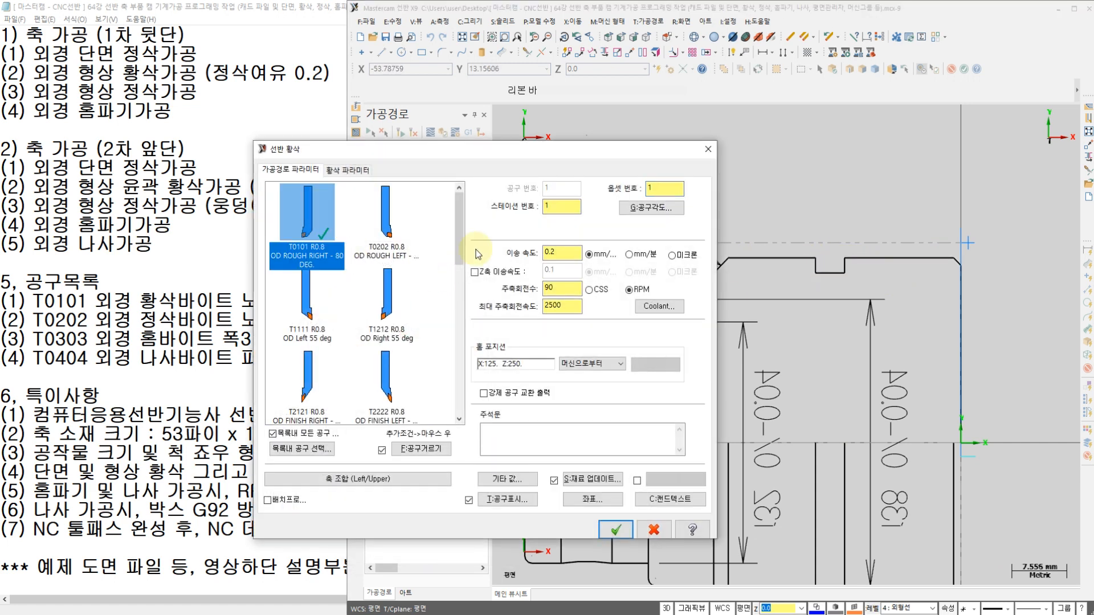
double_click(571, 254)
type("0.25")
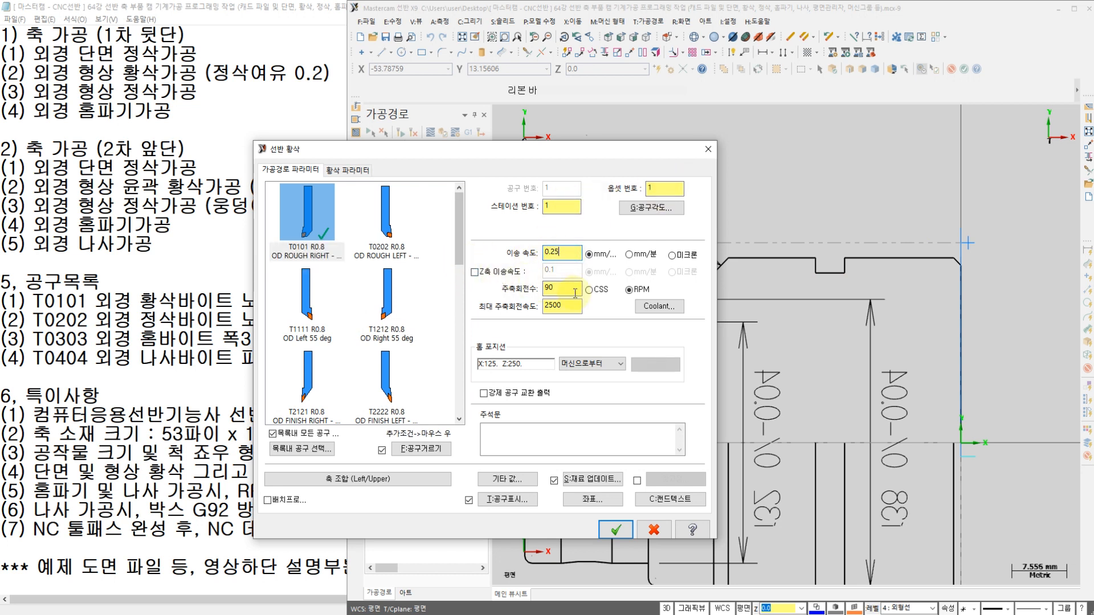
- Set the rough toolpath's spindle speed to 120 in CSS mode and its maximum spindle speed to 1200
left_click(589, 290)
double_click(561, 287)
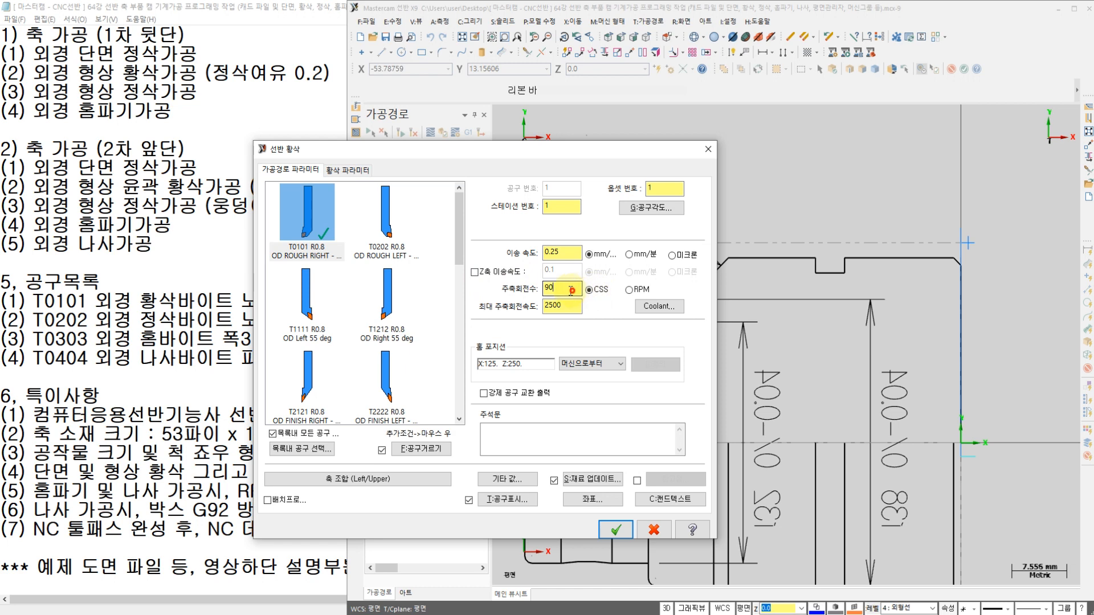
type("120")
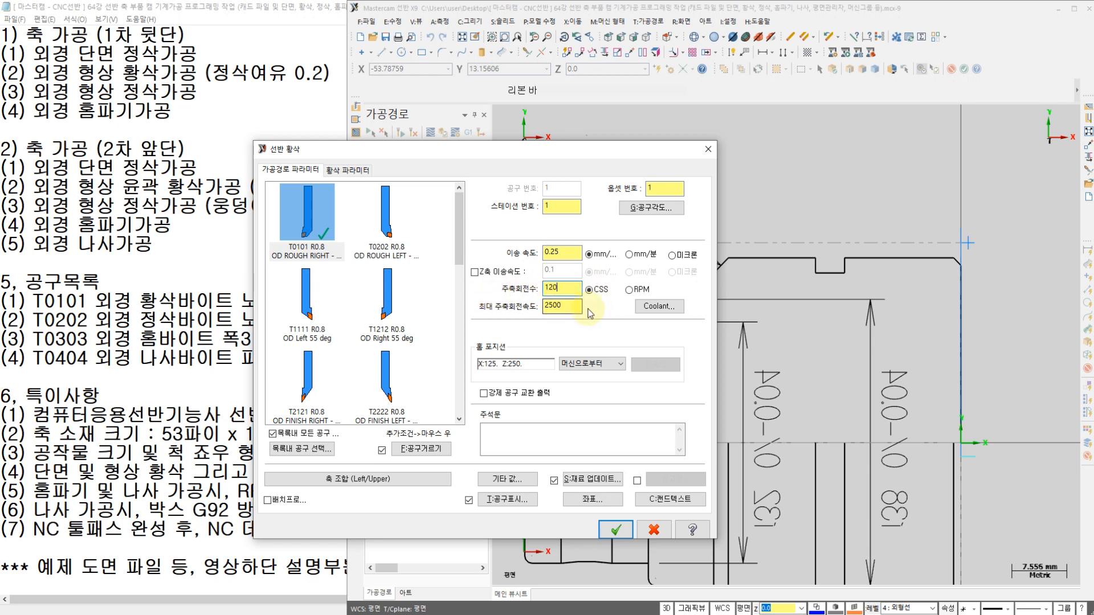
left_click(573, 306)
double_click(572, 305)
type("1200")
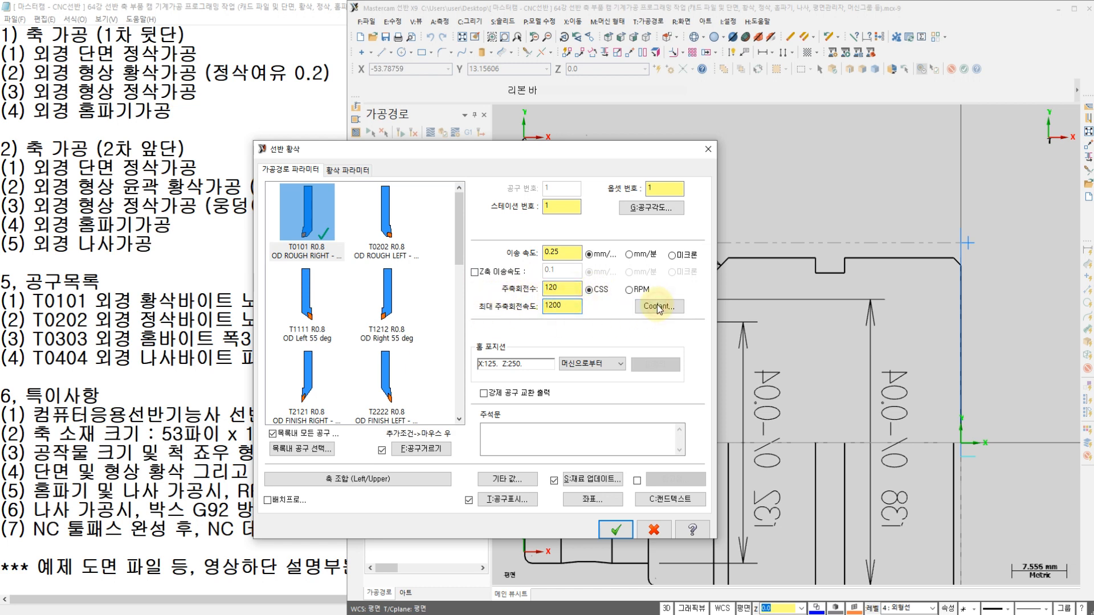
- Turn on Flood coolant for the rough toolpath
left_click(659, 306)
left_click(456, 266)
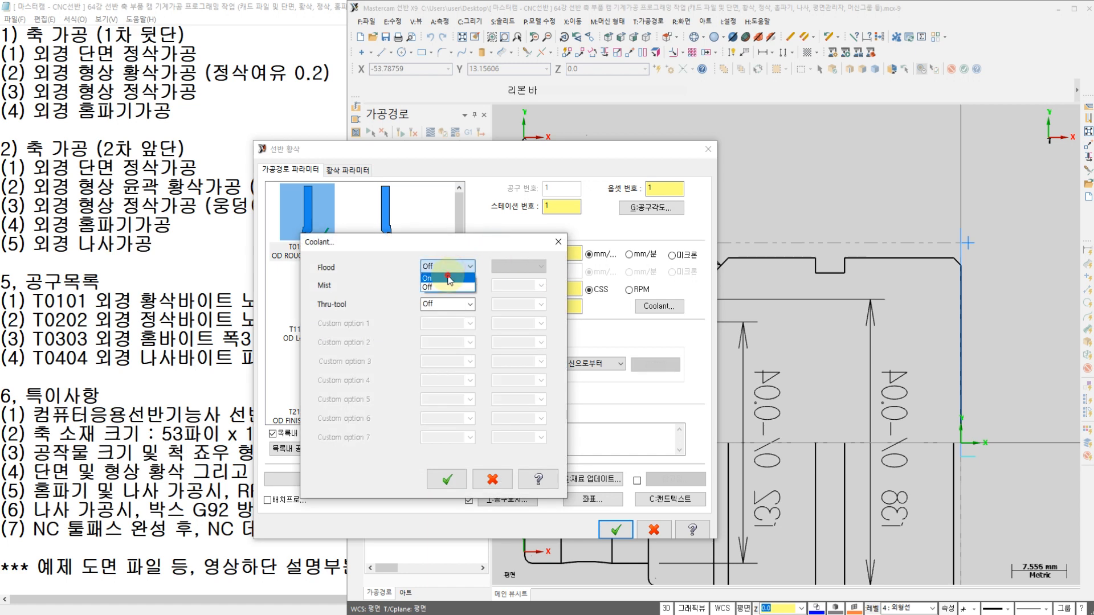
left_click(448, 275)
left_click(446, 482)
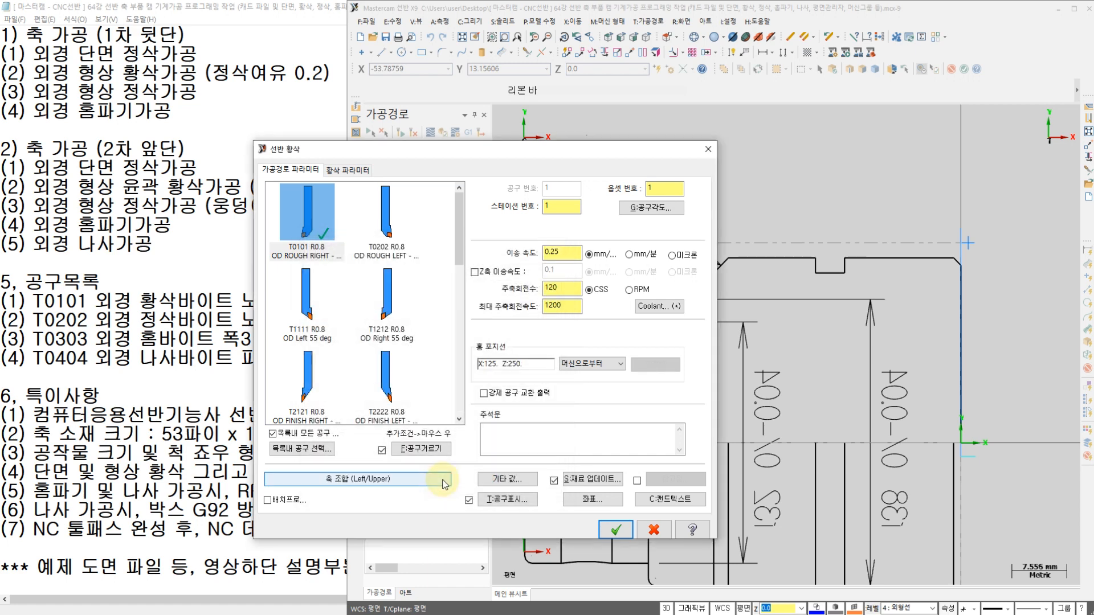
- Set the rough cut depth to 1.0, make stock recognition use the stock setup's outer boundary (재료설정 외곽크기 적용), and generate the toolpath
left_click(346, 171)
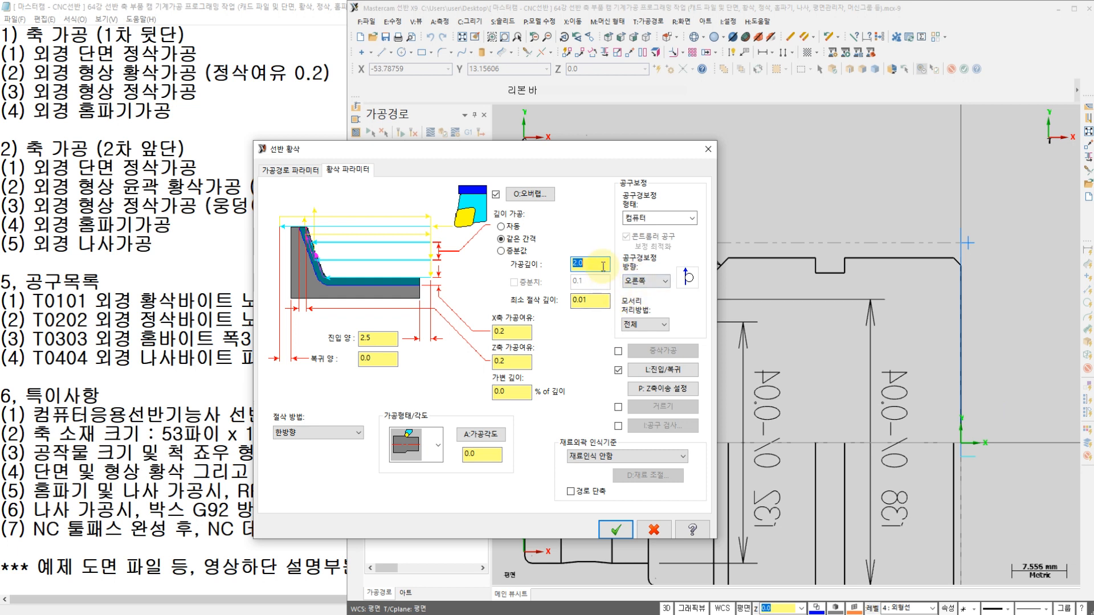
type("1")
left_click(592, 460)
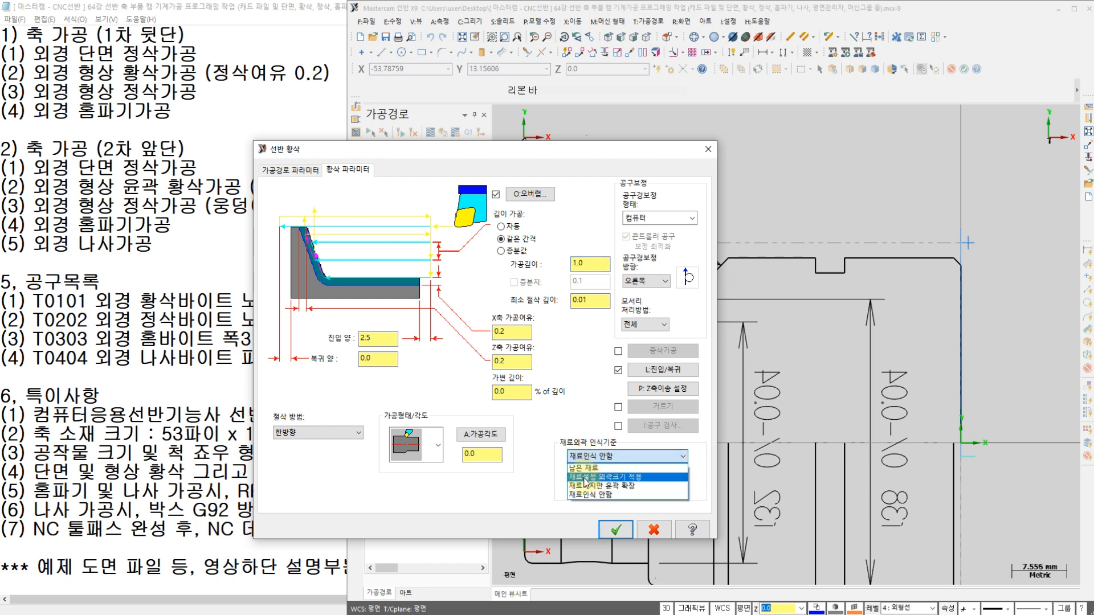
left_click(585, 477)
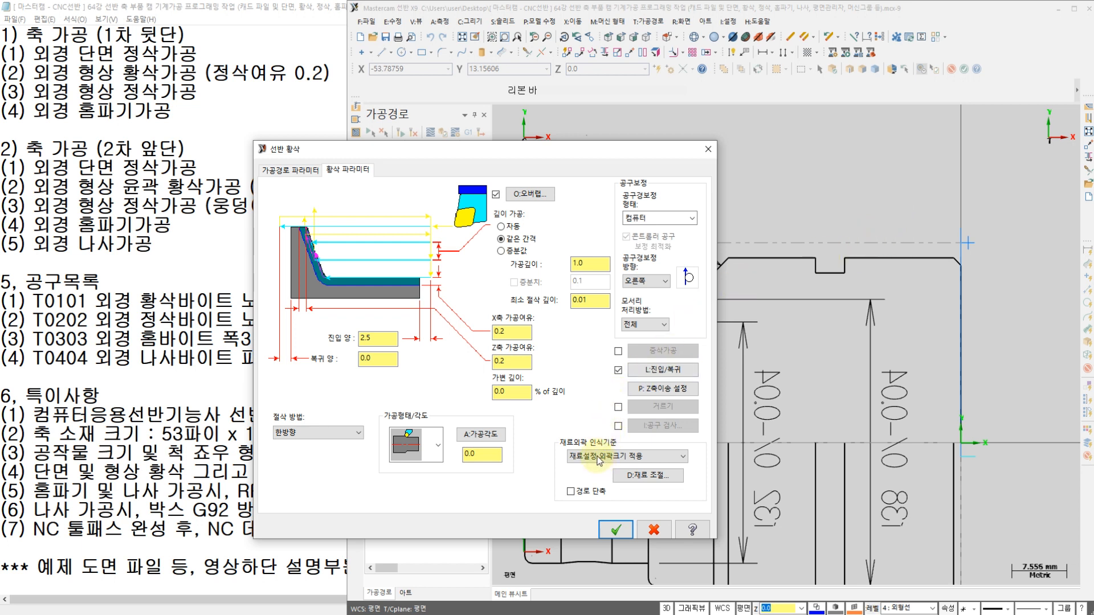
left_click(616, 530)
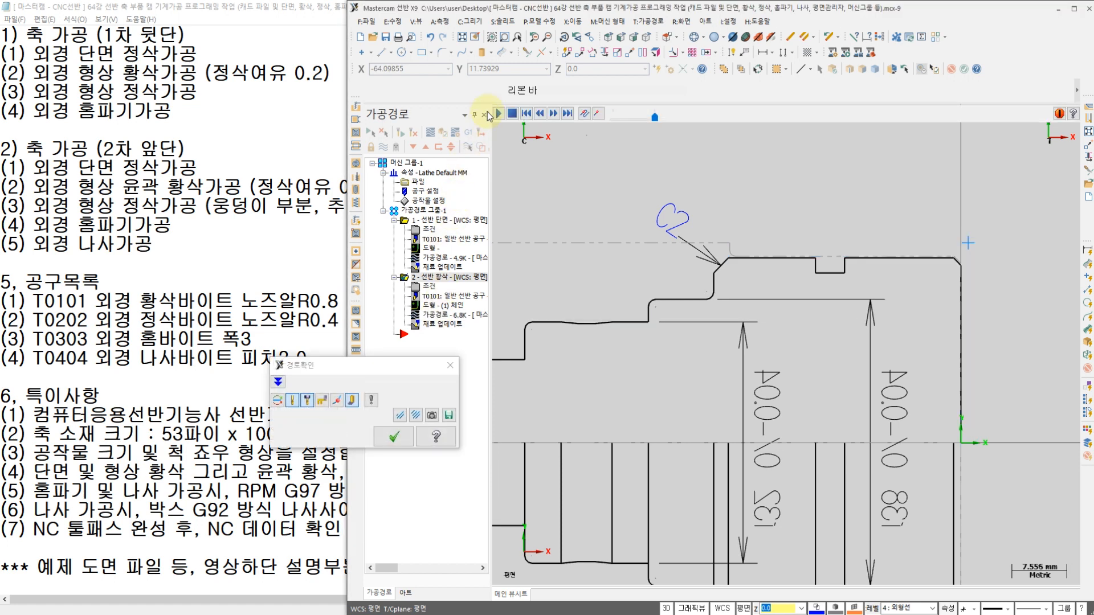
- Backplot the rough toolpath and examine the finish allowance left along the outer diameter, end chamfer and groove
left_click(498, 114)
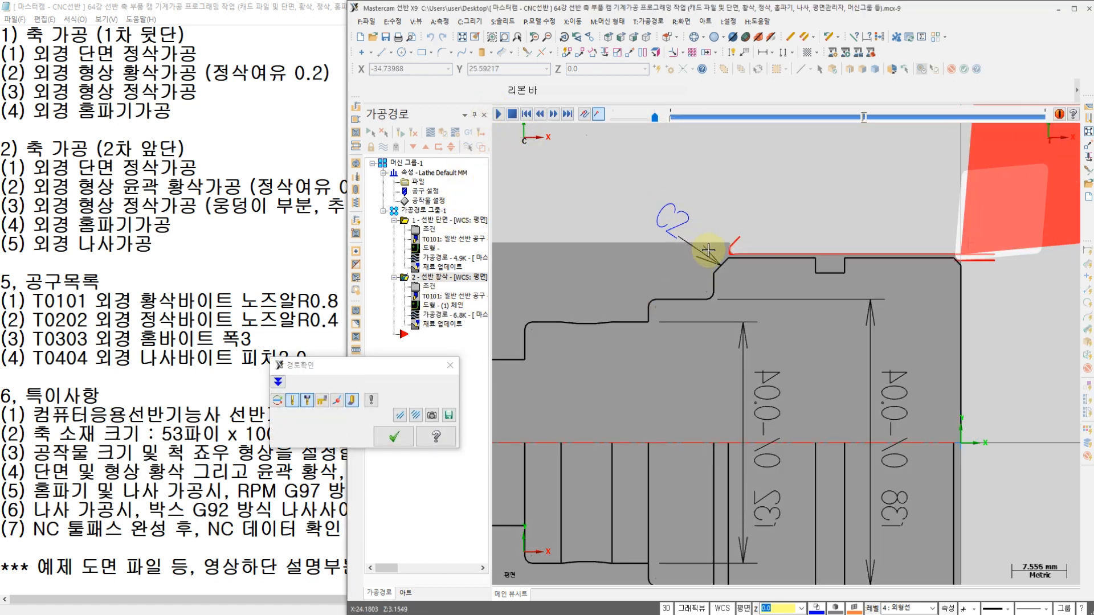
scroll(906, 266, "up", 2)
scroll(1009, 261, "up", 3)
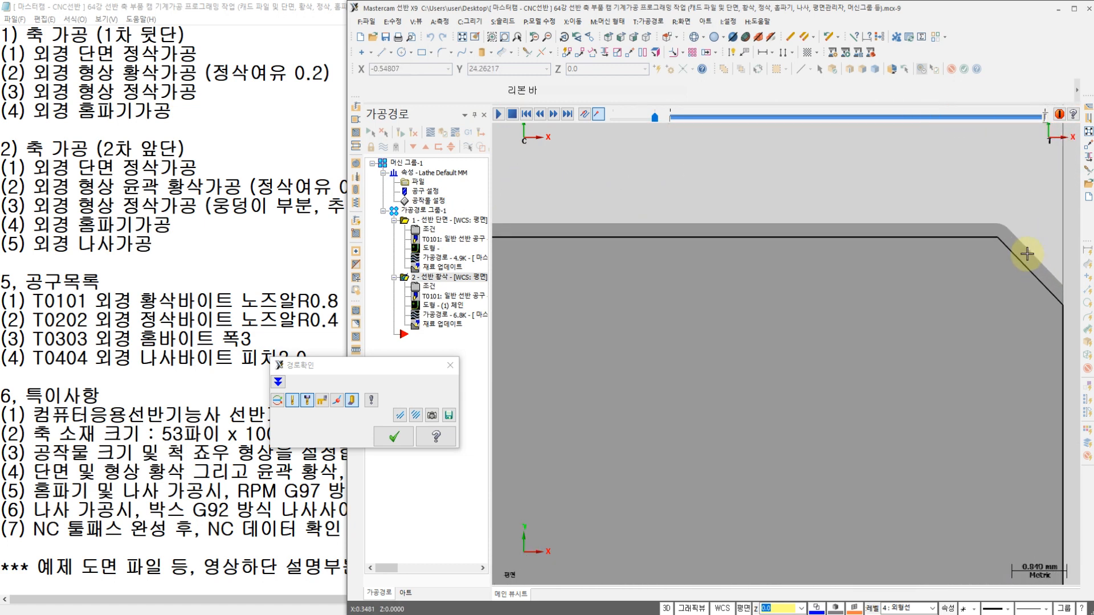
scroll(843, 240, "down", 5)
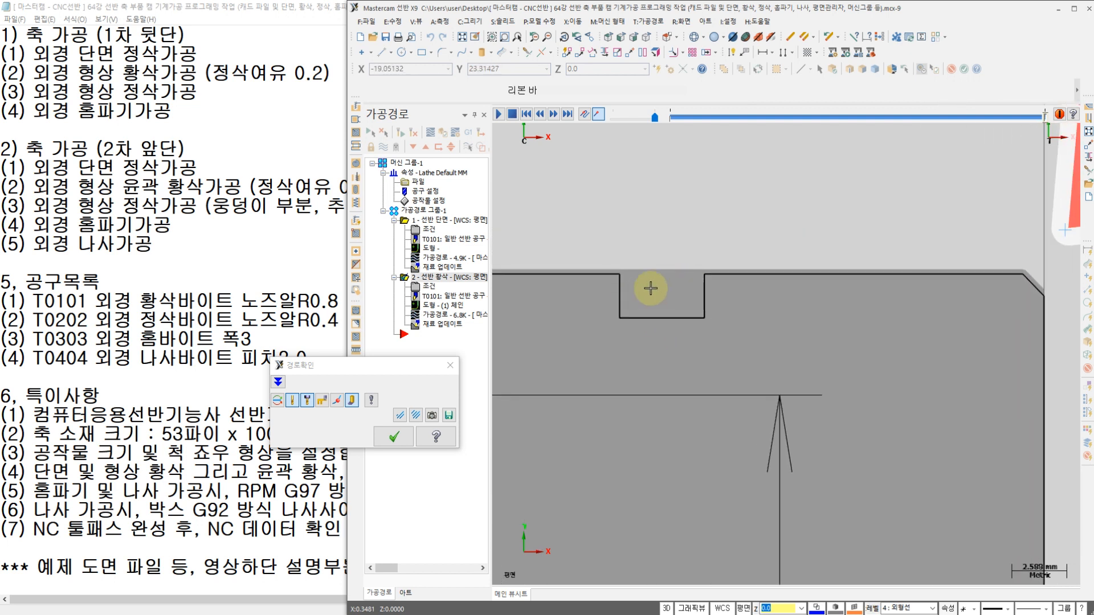
left_click(395, 437)
scroll(655, 296, "down", 4)
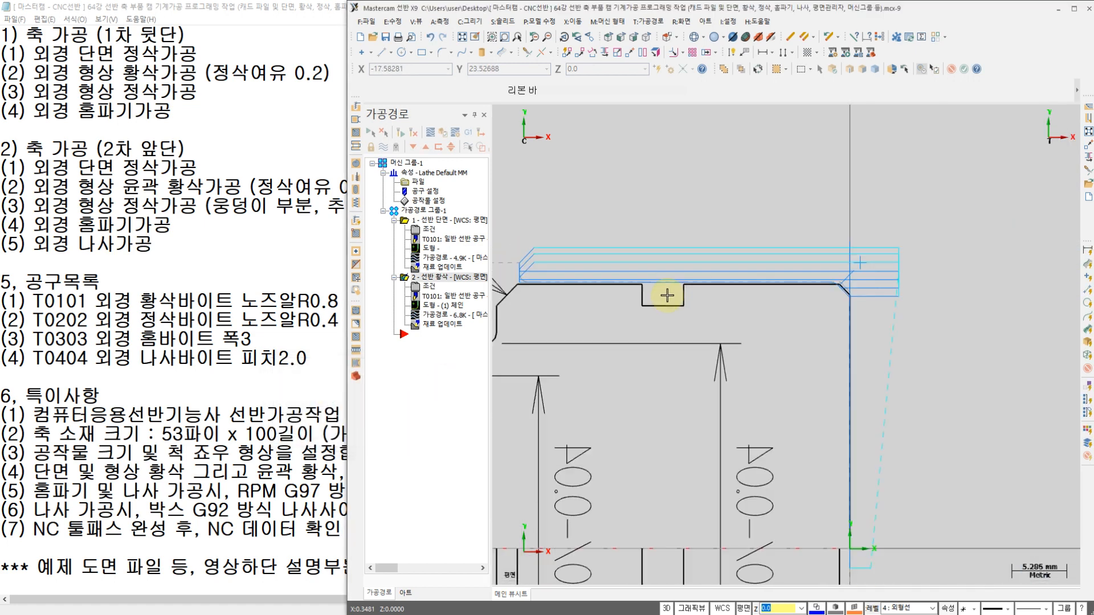
middle_click_drag(654, 206, 759, 232)
scroll(760, 233, "up", 1)
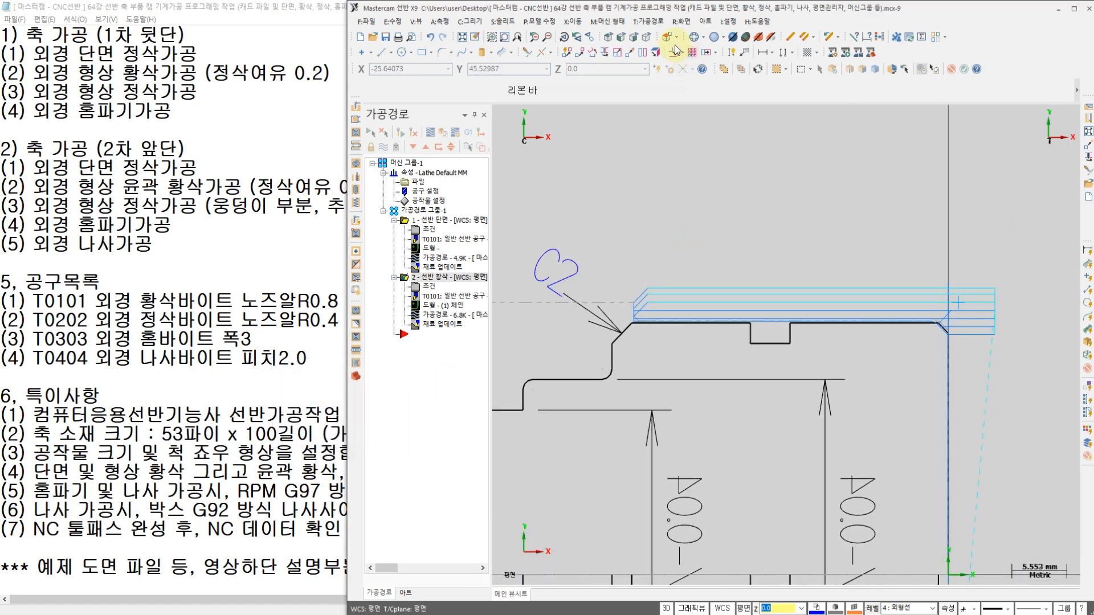
- Start a finish toolpath on the rear-end outer profile, reusing the last chain
left_click(650, 23)
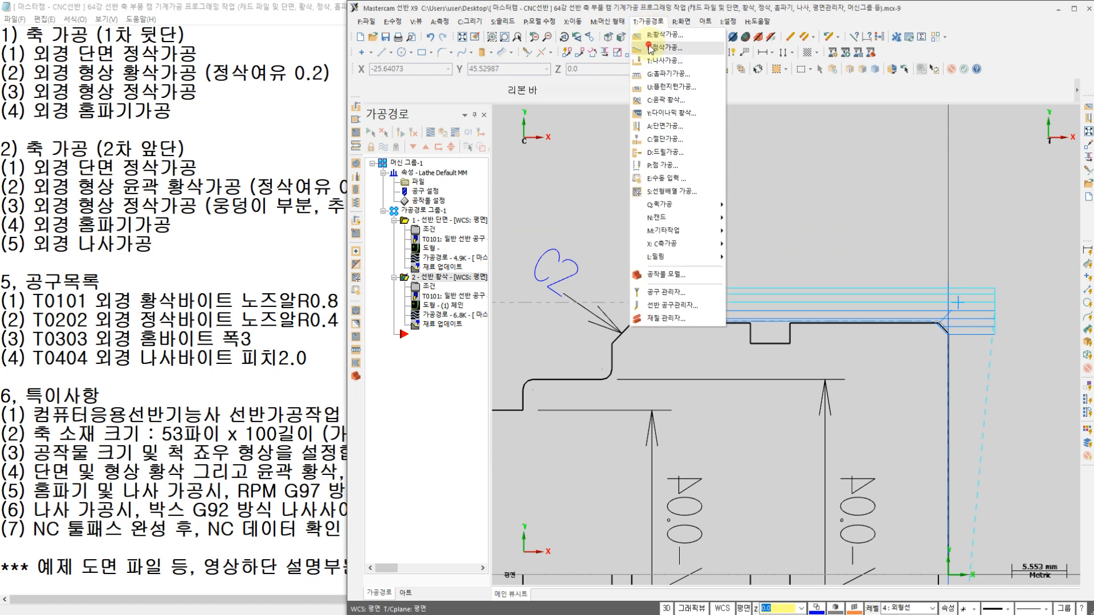
left_click(644, 305)
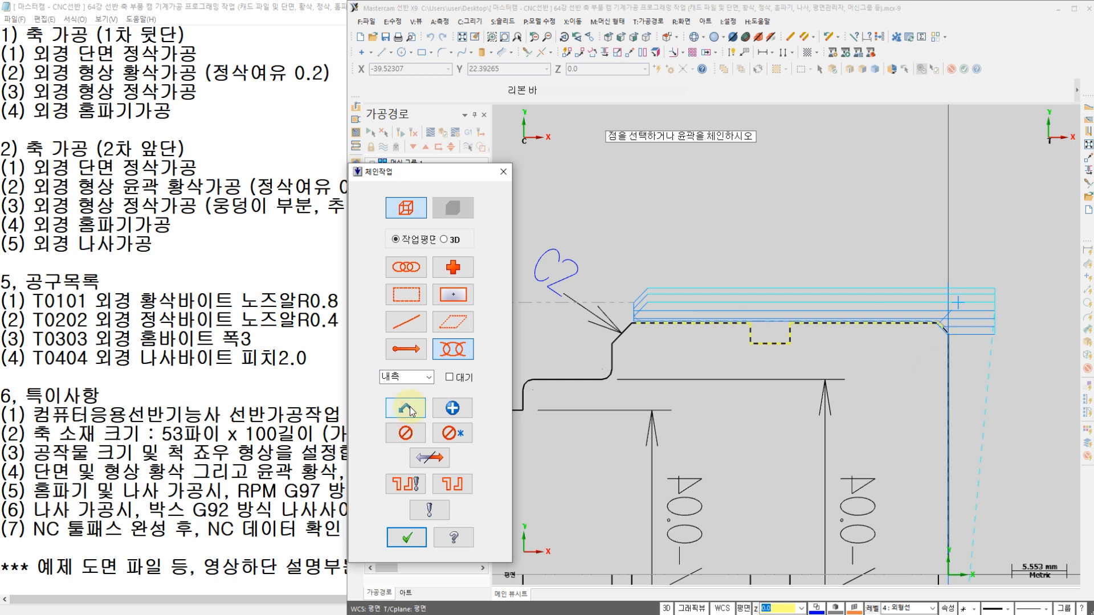
left_click(406, 538)
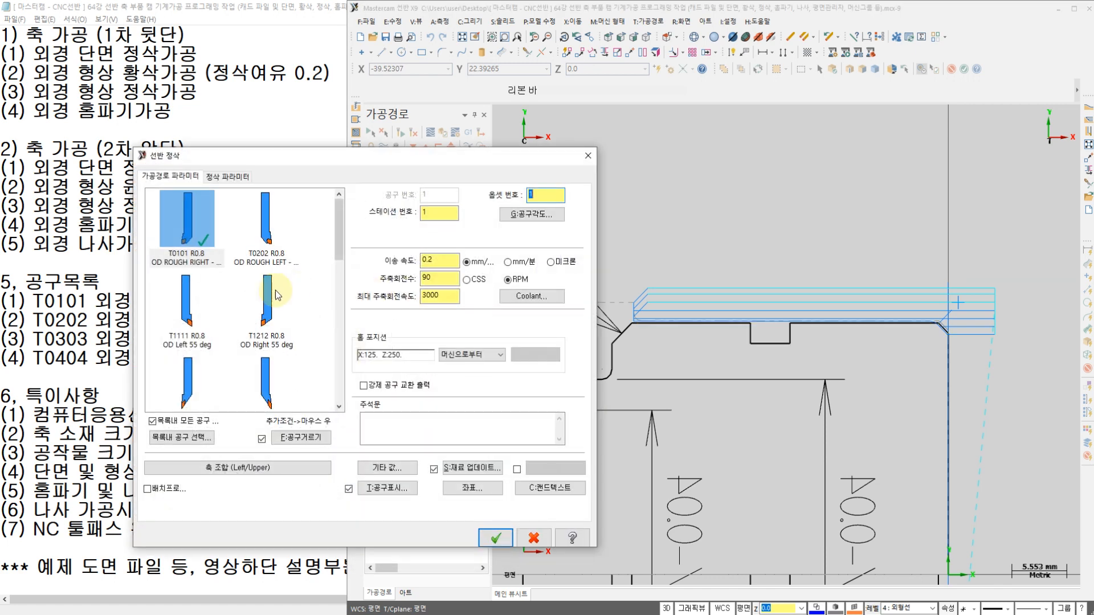
- Edit the T2121 OD FINISH RIGHT tool definition and load the PDJNR 2525M 15 holder from the catalog
left_click(191, 357)
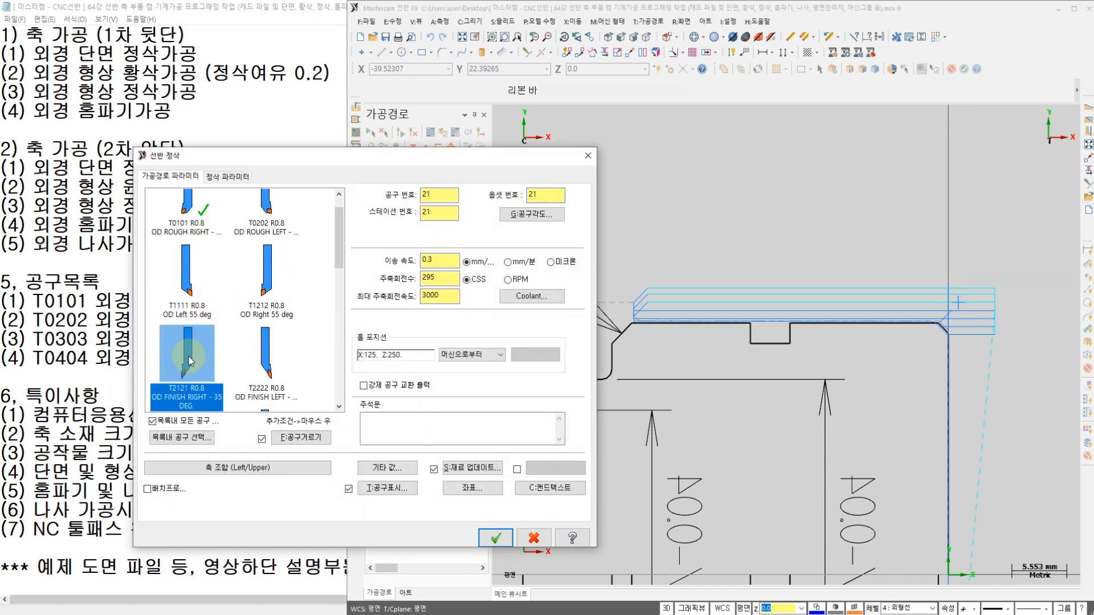
double_click(191, 359)
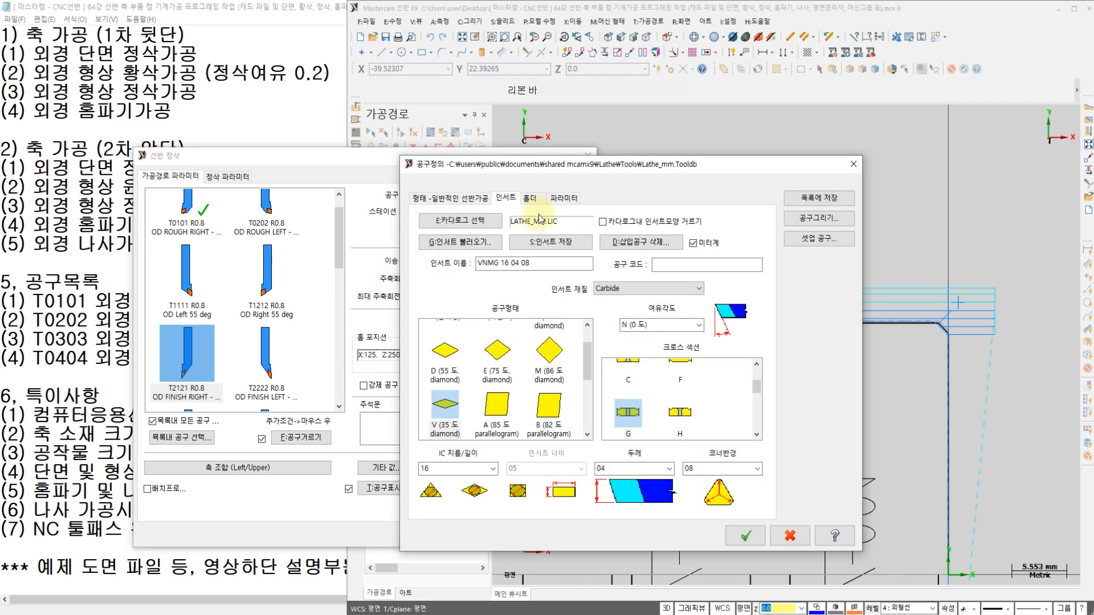
left_click(536, 200)
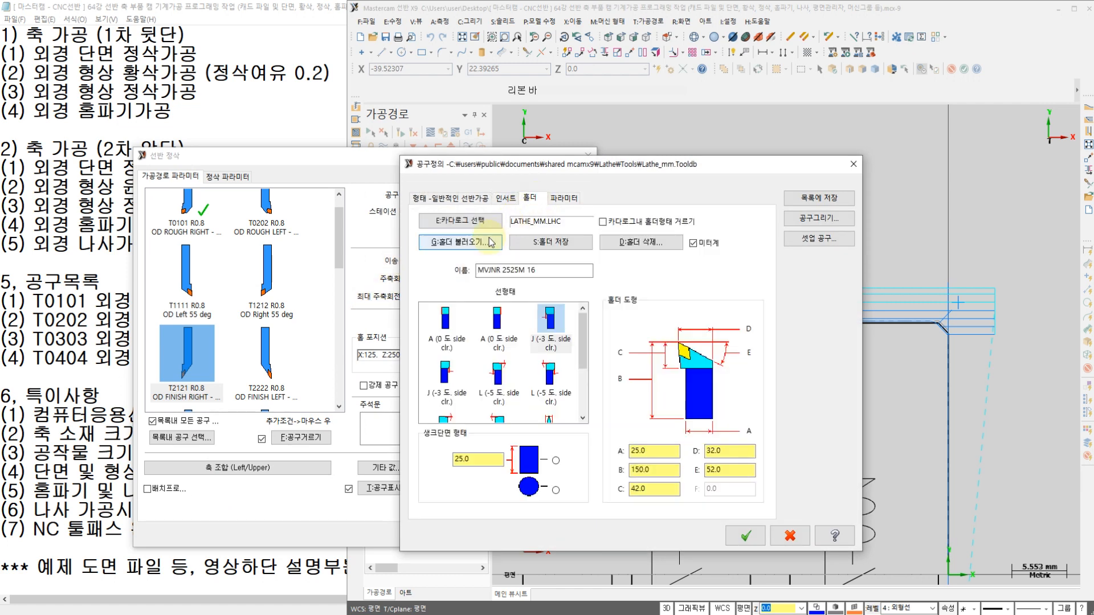
left_click(476, 244)
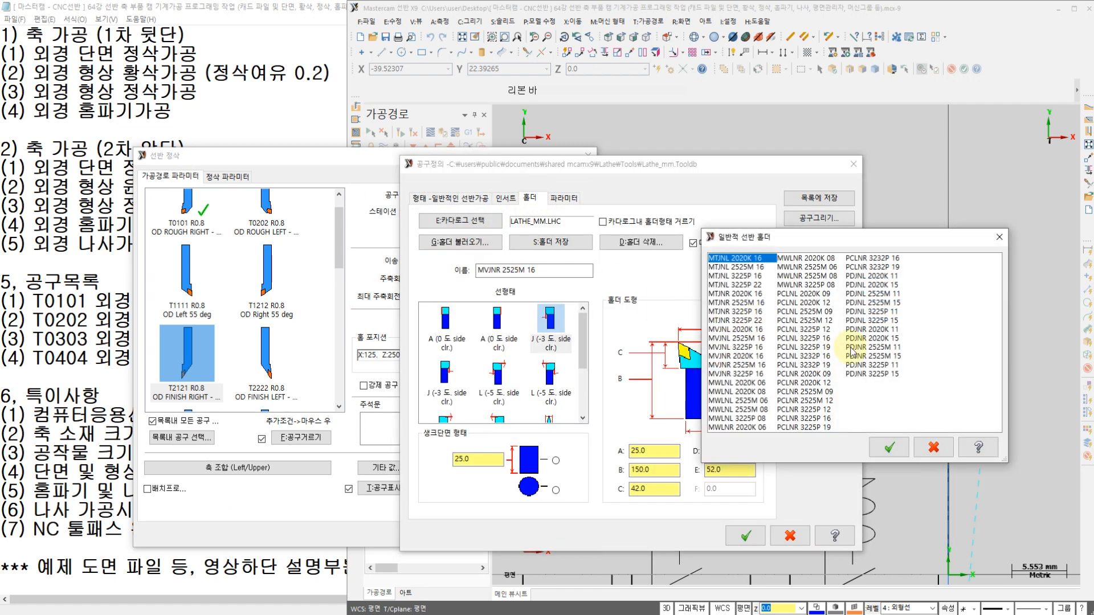
left_click(870, 358)
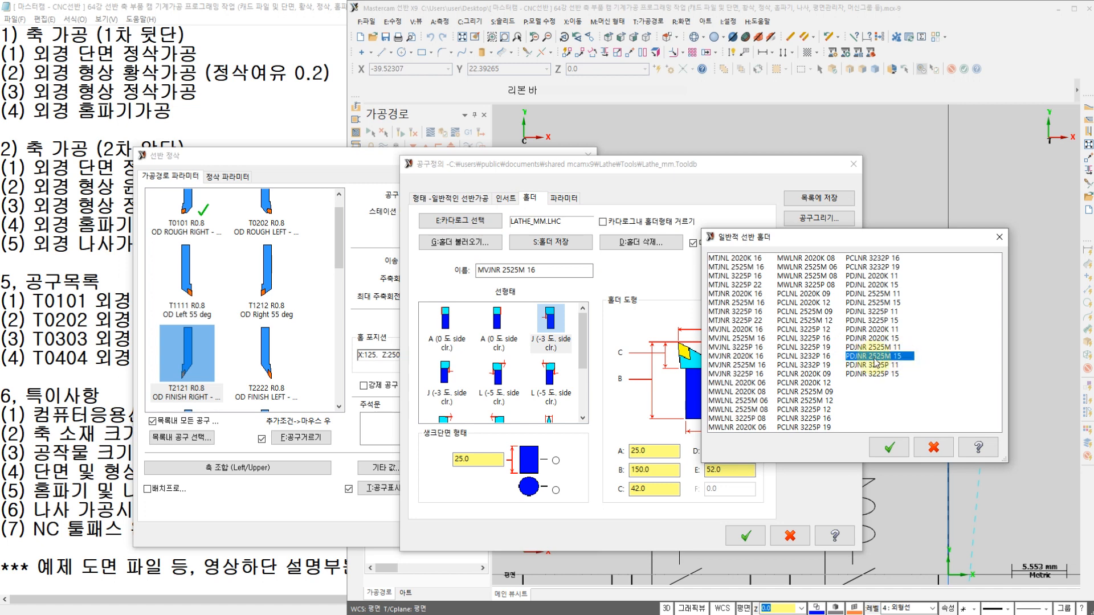
left_click(889, 447)
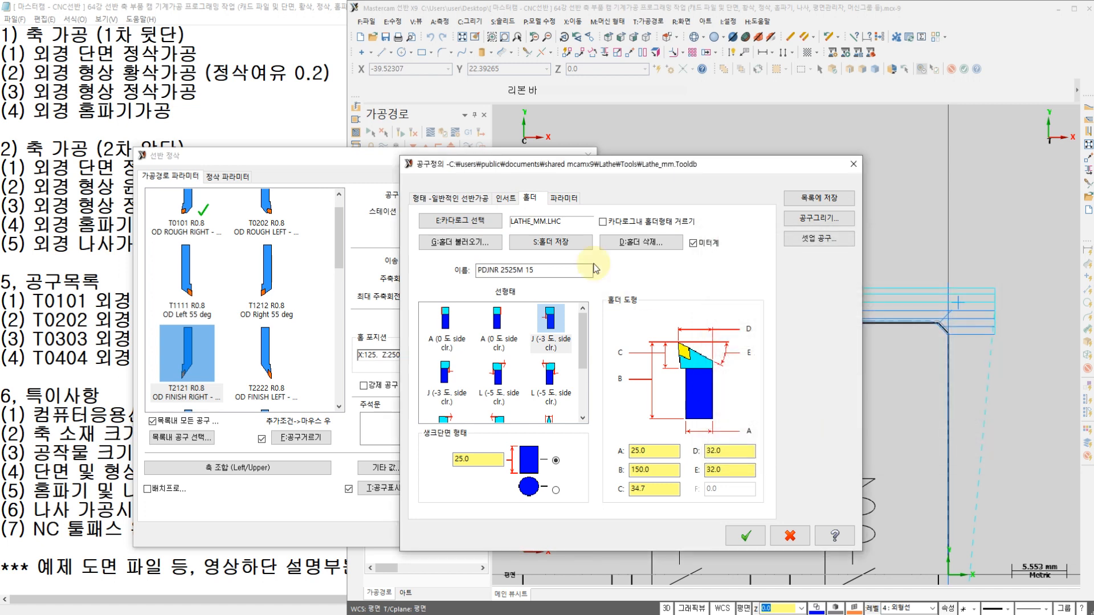
- Load the DNMG 15 04 04 insert for the finishing tool and accept the tool definition
left_click(504, 203)
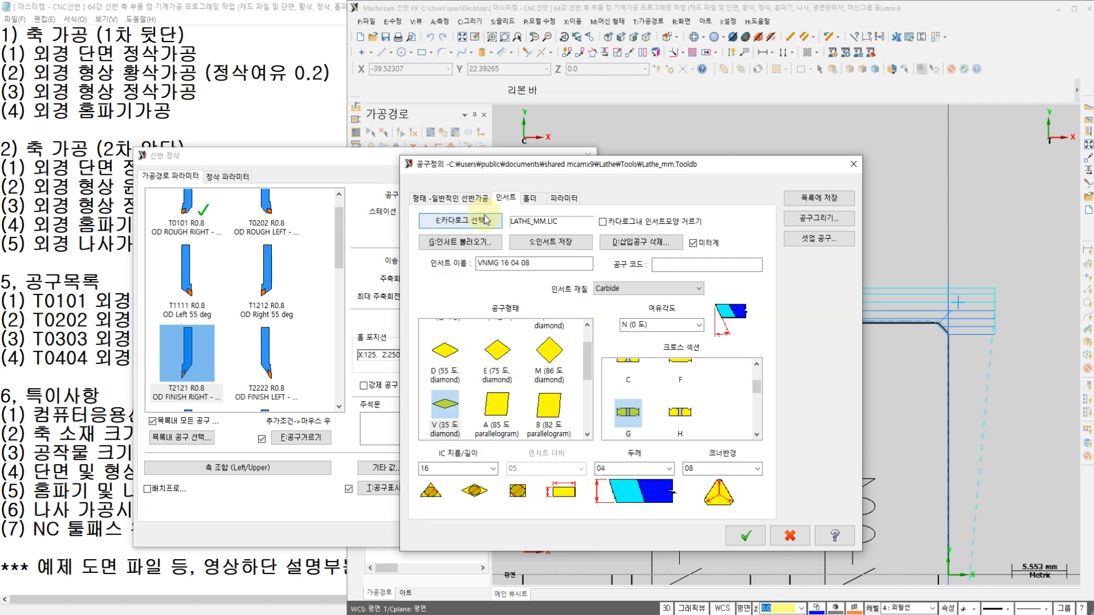
left_click(482, 246)
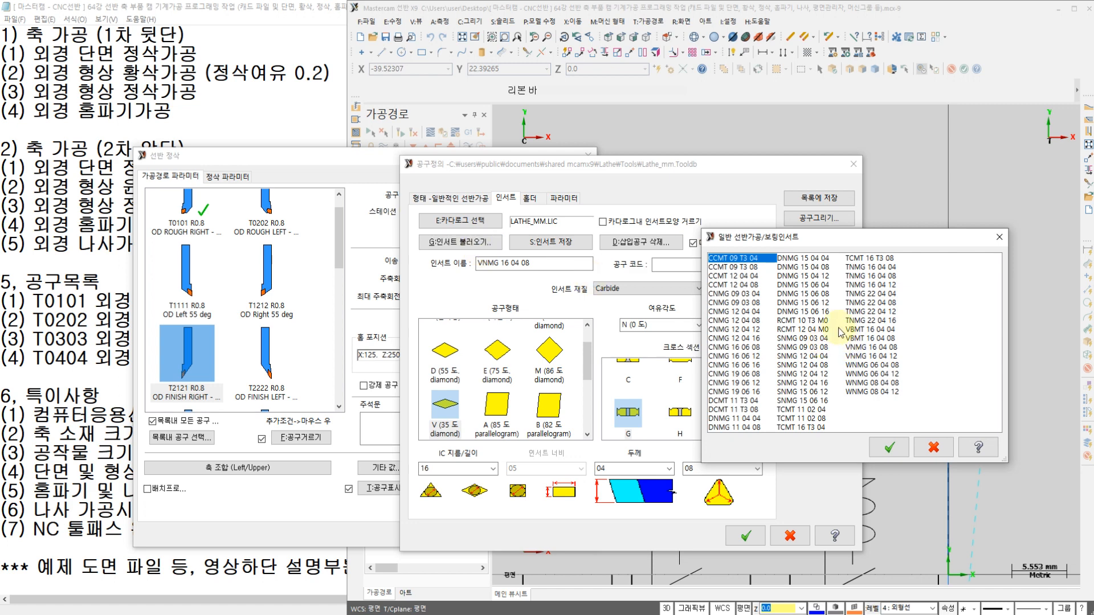
left_click(797, 259)
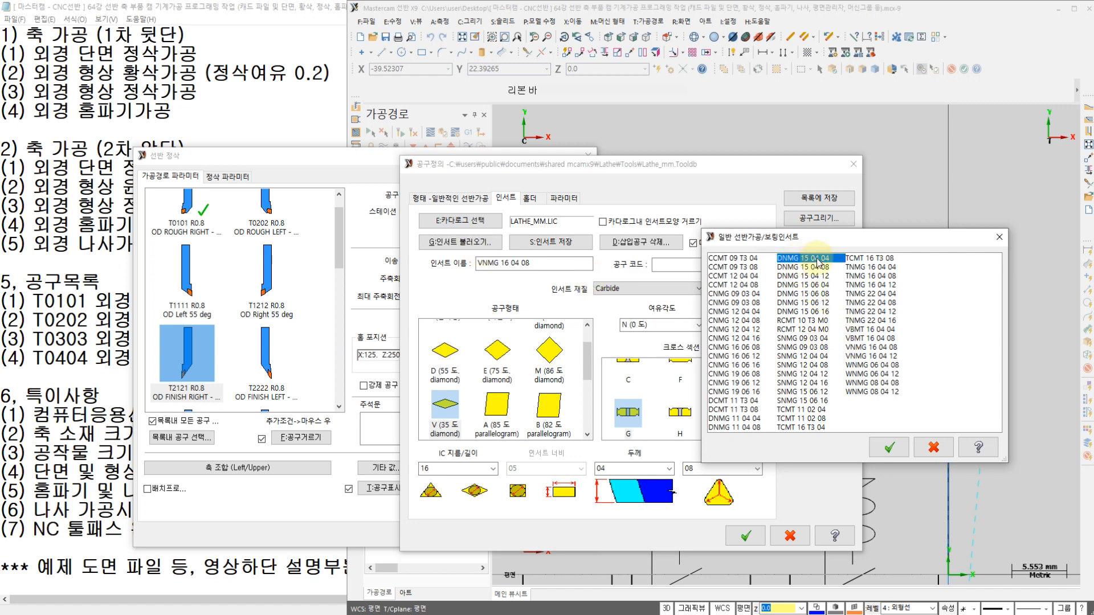
left_click(889, 448)
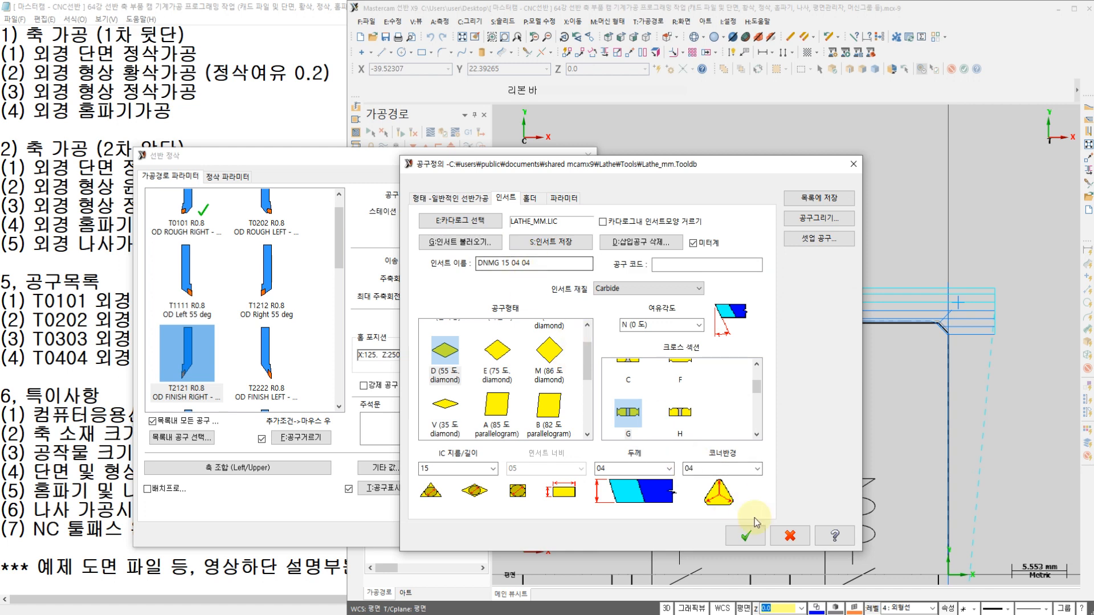
left_click(745, 533)
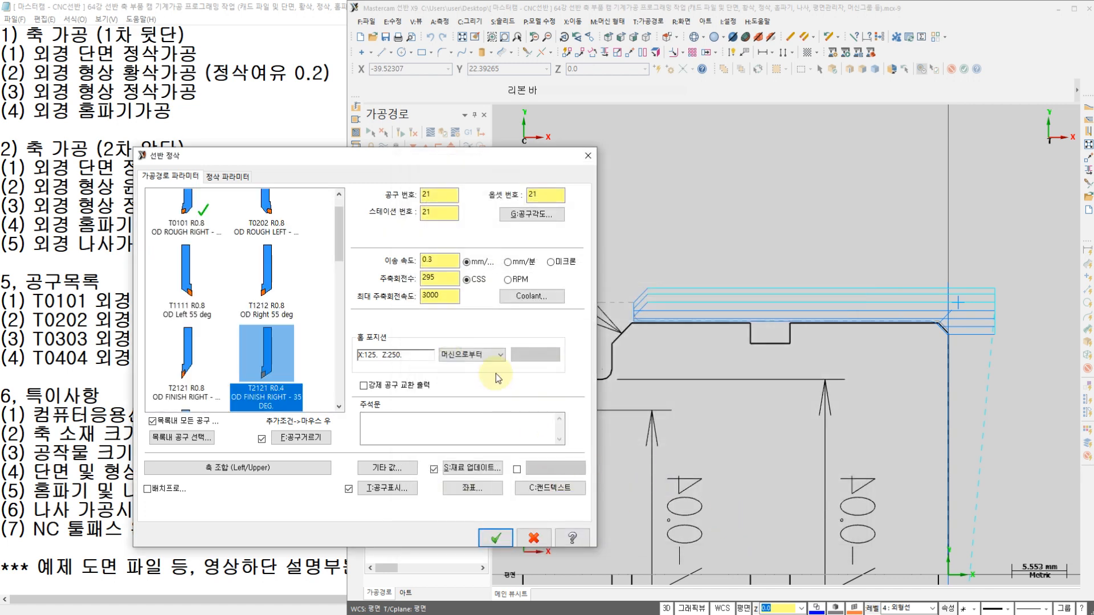
- Choose the R0.4 OD FINISH RIGHT tool and set its tool, offset and station numbers to 2
left_click(268, 365)
left_click_drag(446, 194, 338, 202)
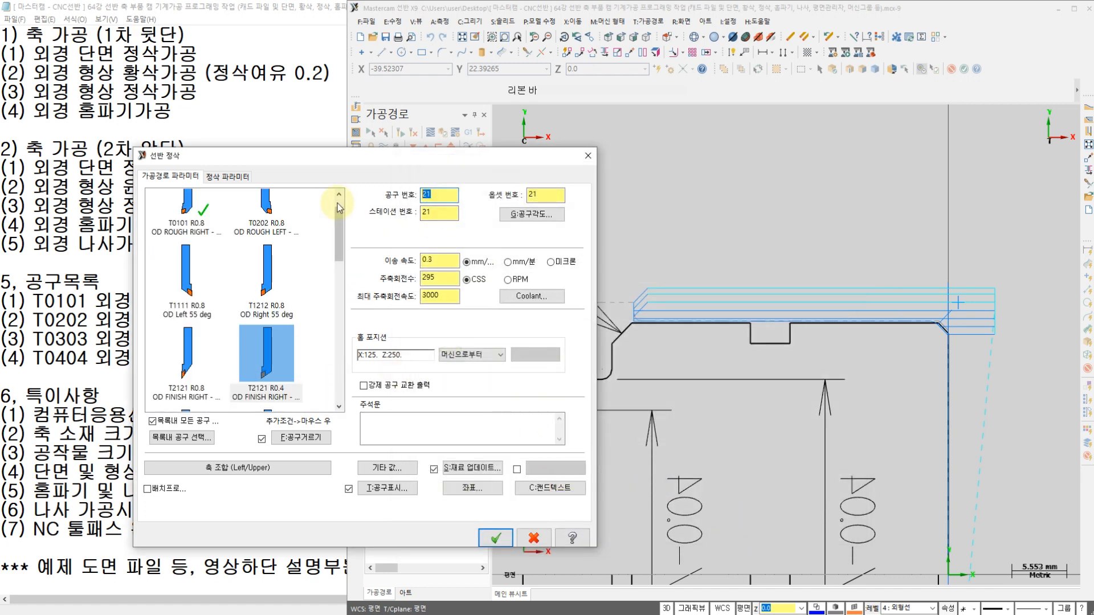
type("2")
left_click_drag(444, 213, 353, 217)
type("2")
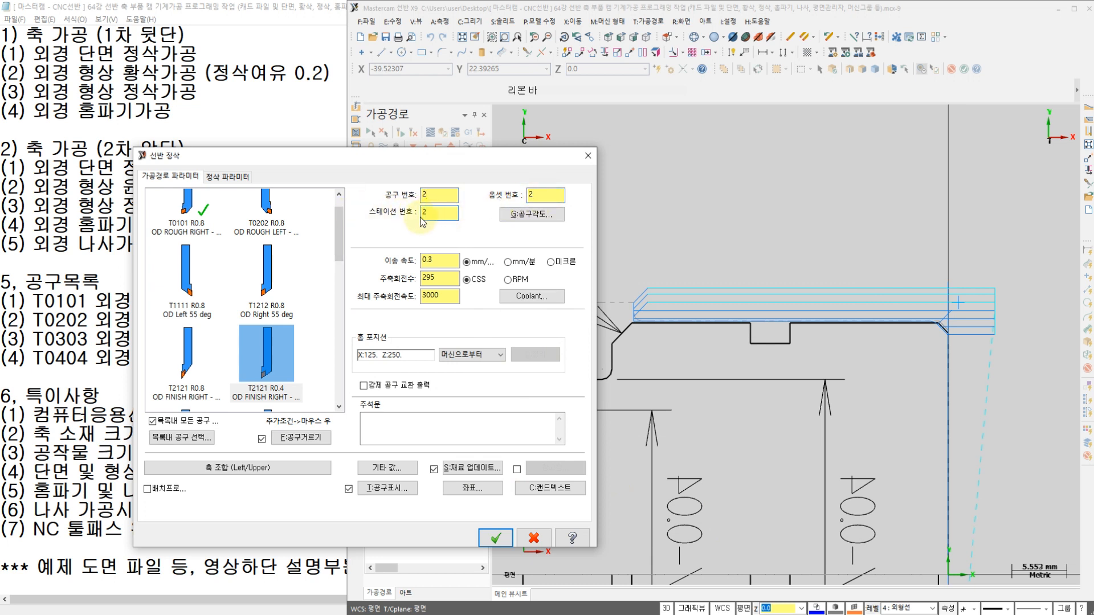
- Set the finish toolpath's feed rate to 0.18 mm per revolution
left_click_drag(440, 260, 345, 268)
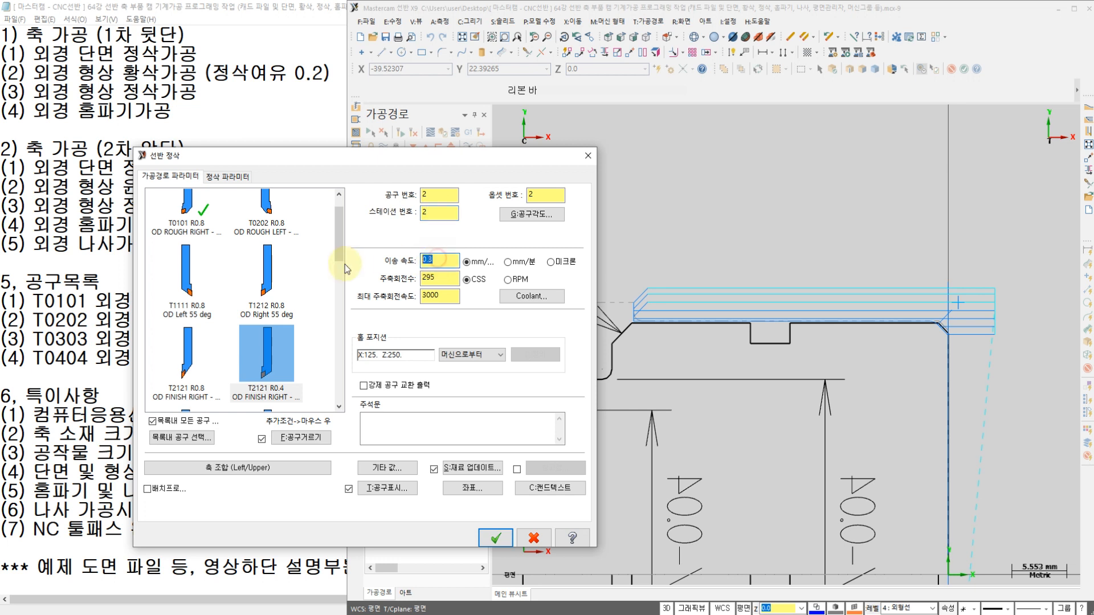
type("0.15")
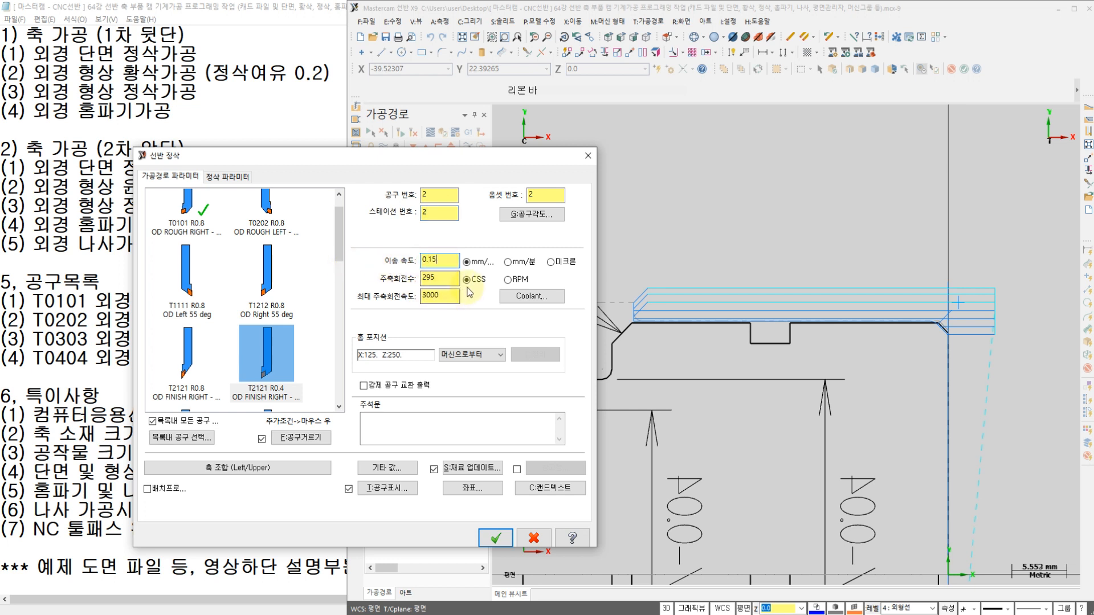
left_click_drag(442, 263, 333, 271)
type("0.")
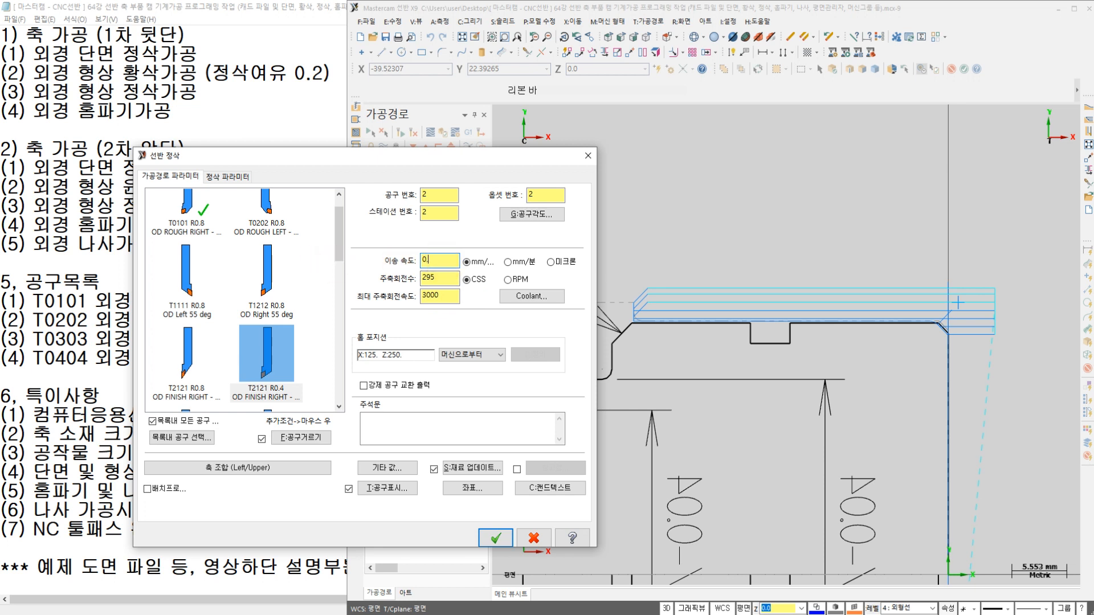
type("18")
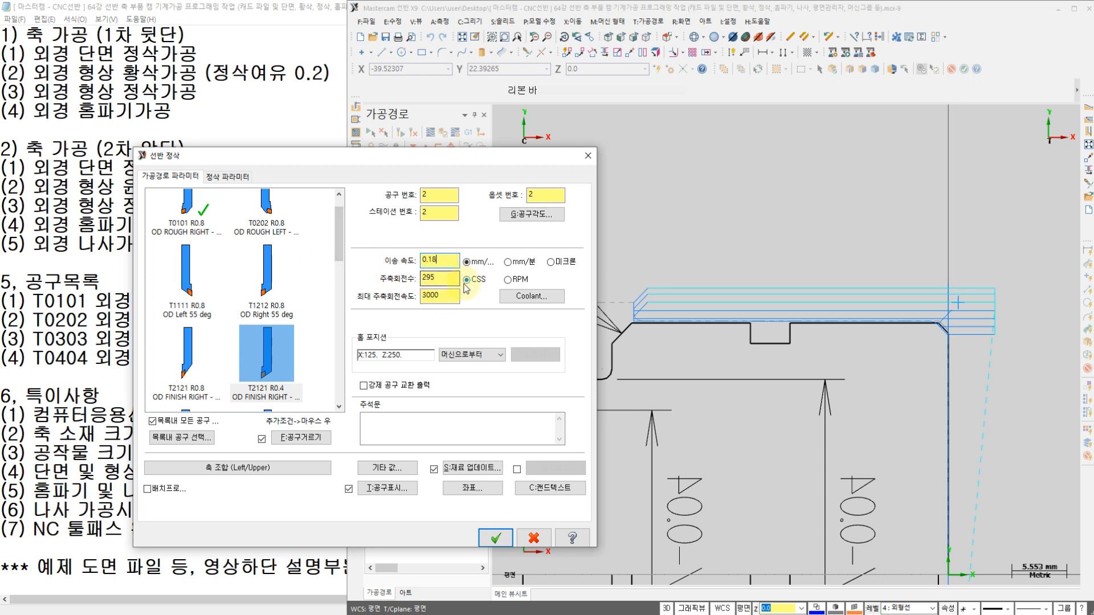
- Set the finish toolpath's spindle speed to 180 in CSS mode and its maximum spindle speed to 1800
left_click_drag(459, 278, 365, 284)
type("15₩80")
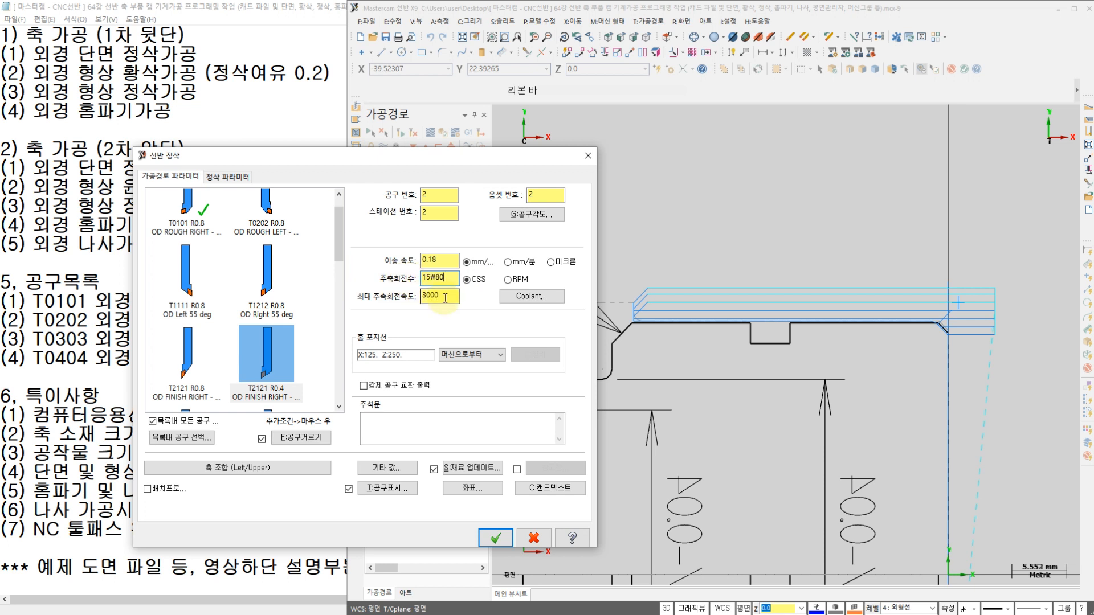
left_click_drag(446, 297, 367, 289)
type("80")
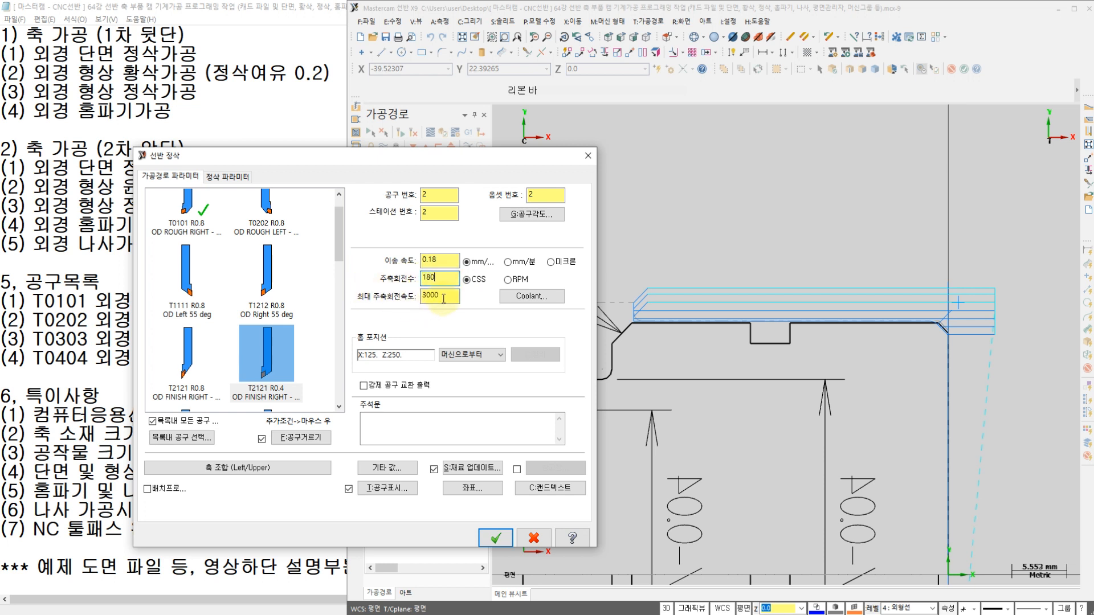
left_click_drag(445, 298, 383, 303)
type("1800")
- Turn on Flood coolant for the finish toolpath and generate it with the existing finish parameters
left_click(528, 297)
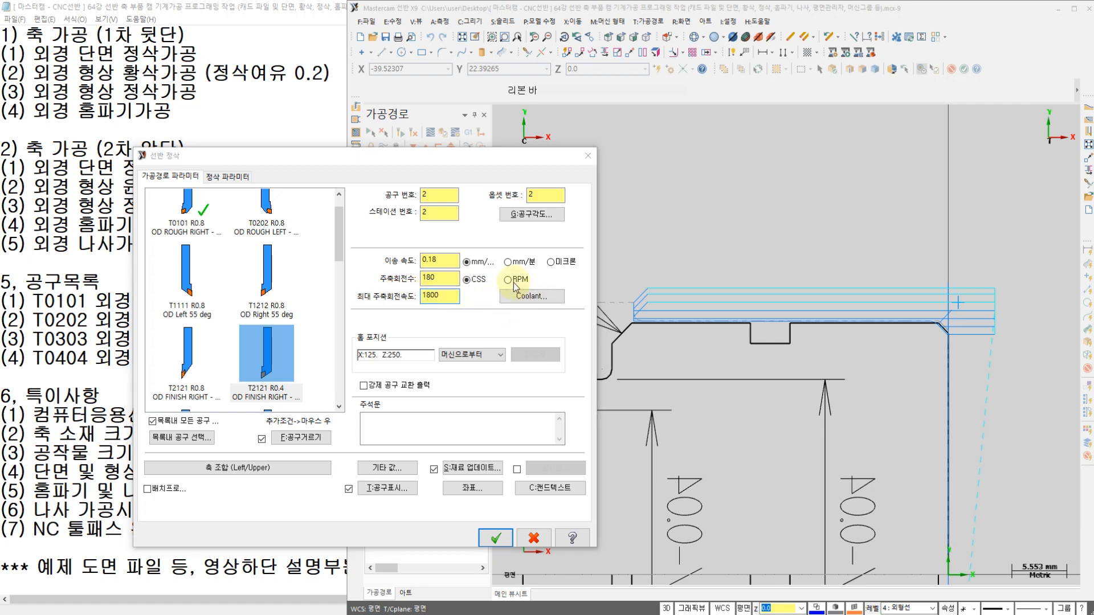
left_click(453, 266)
left_click(448, 279)
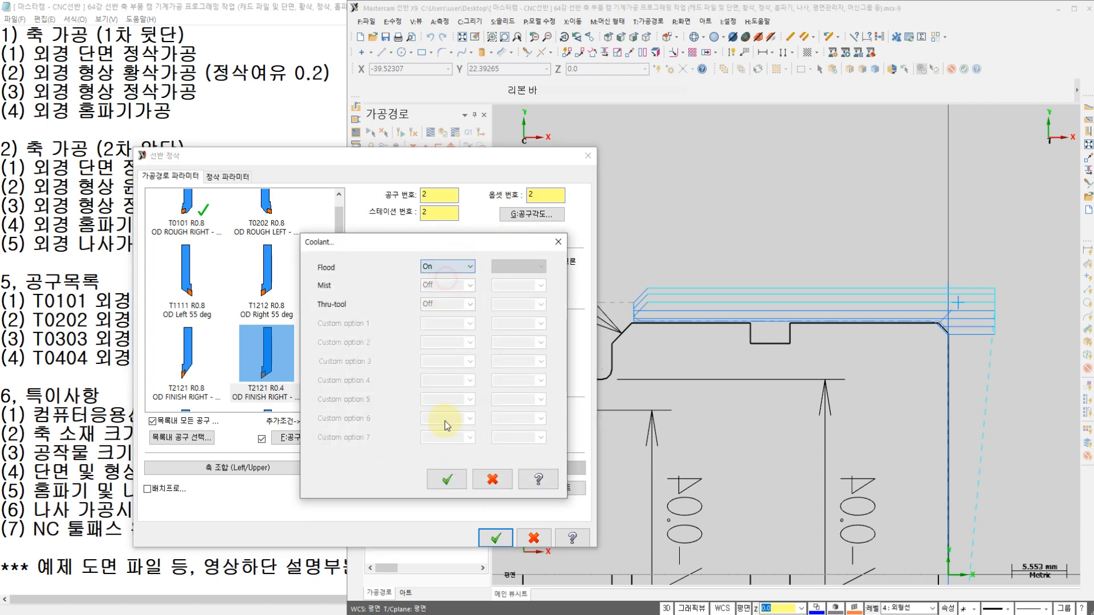
left_click(446, 480)
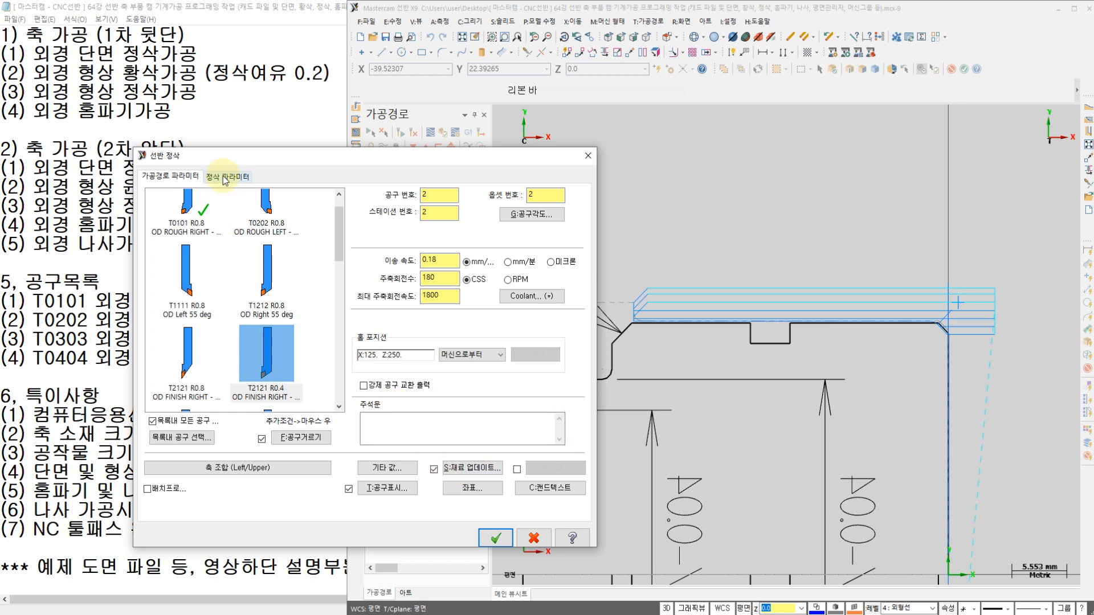
left_click(225, 178)
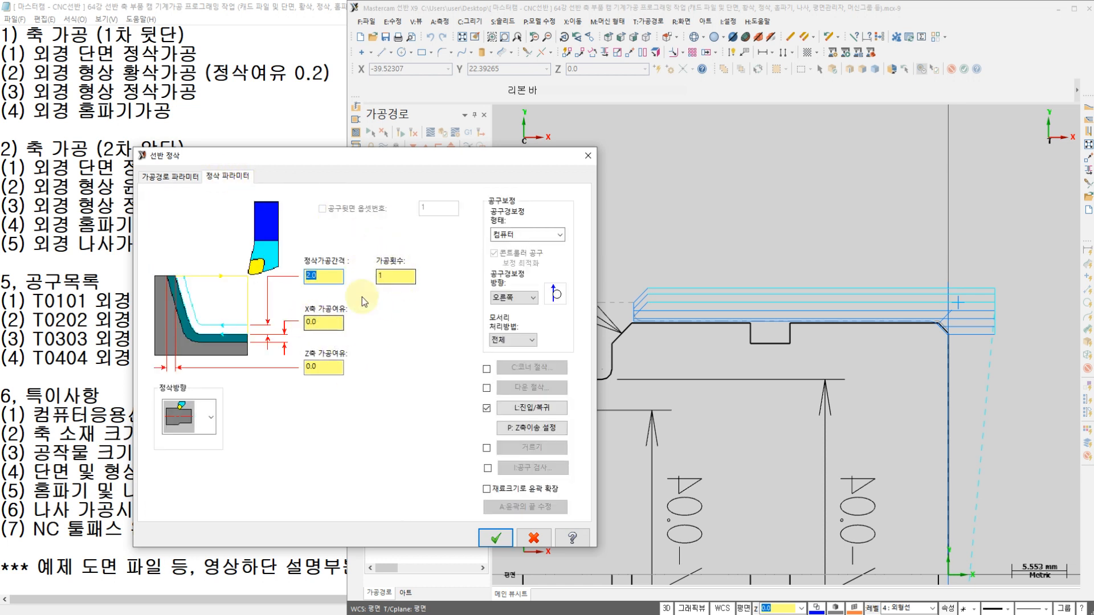
left_click(494, 537)
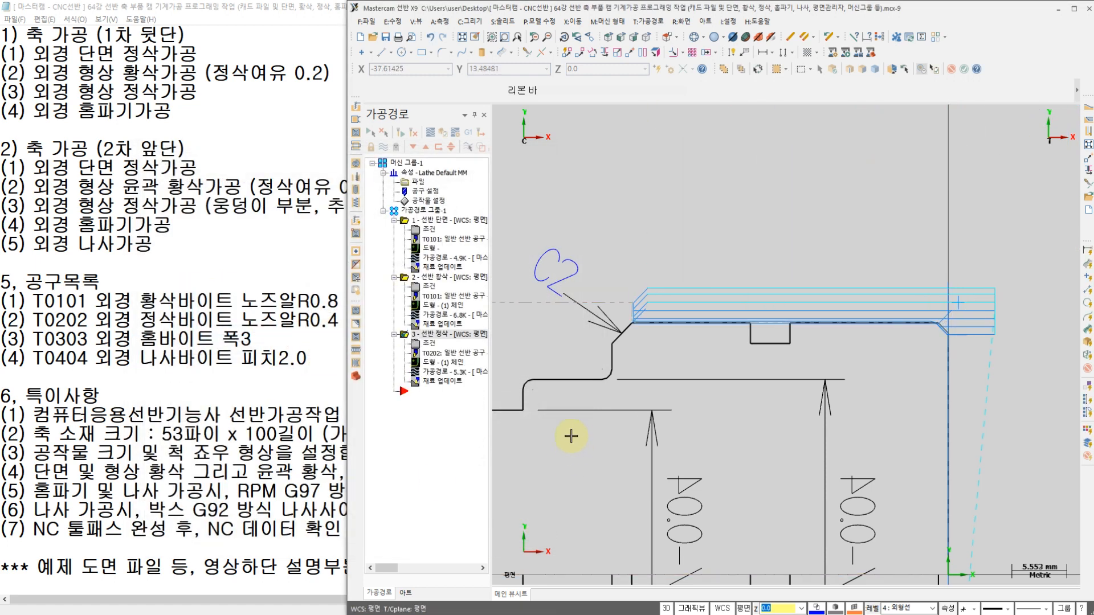
- Backplot the finish toolpath and examine the cut along the outer diameter, groove and end chamfer
left_click(433, 373)
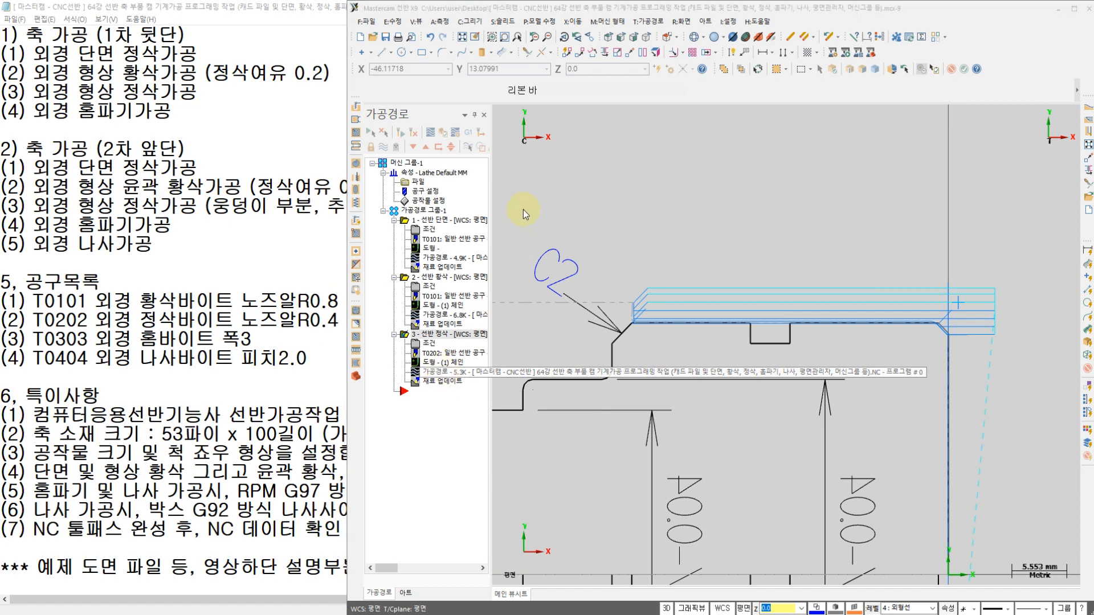
left_click(499, 114)
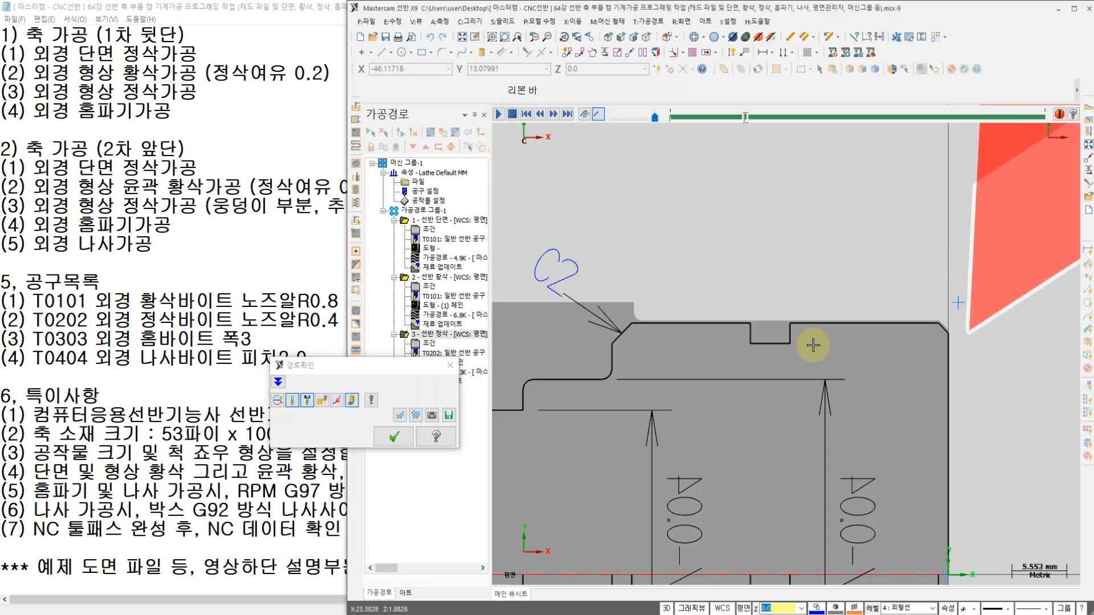
scroll(843, 351, "up", 3)
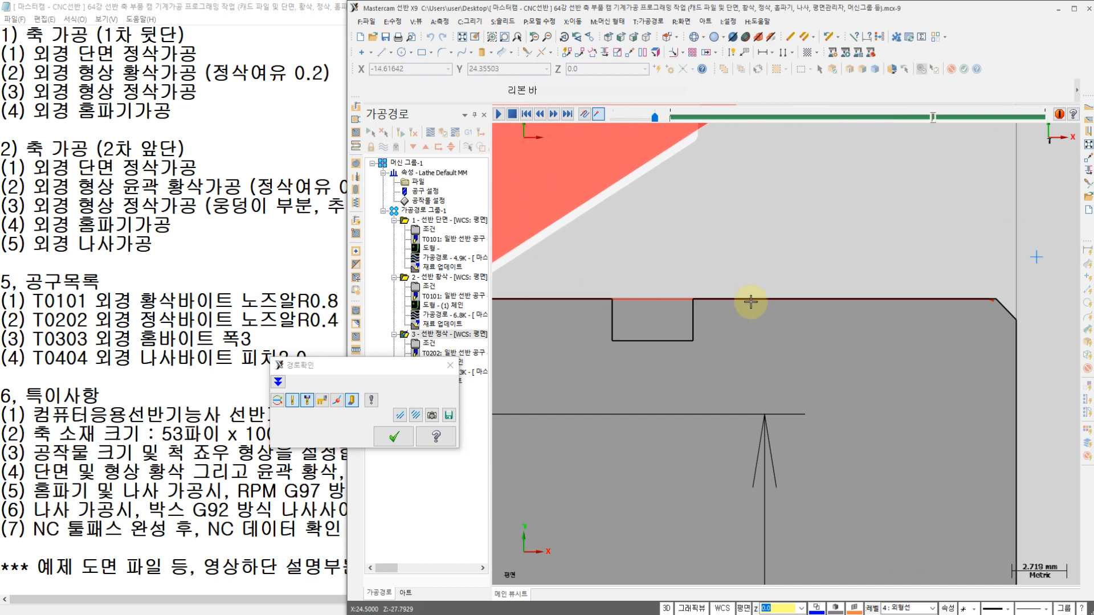
left_click(394, 438)
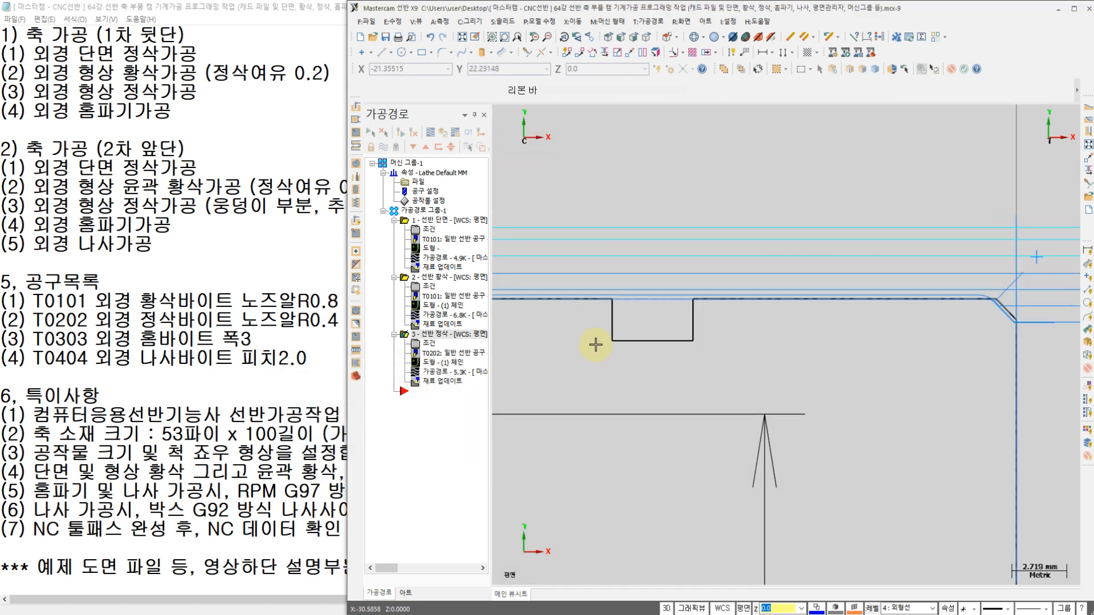
- Start a groove toolpath defined by a chain and chain the walls and floor of the rectangular outer-diameter groove
scroll(594, 344, "down", 3)
middle_click_drag(566, 346, 657, 349)
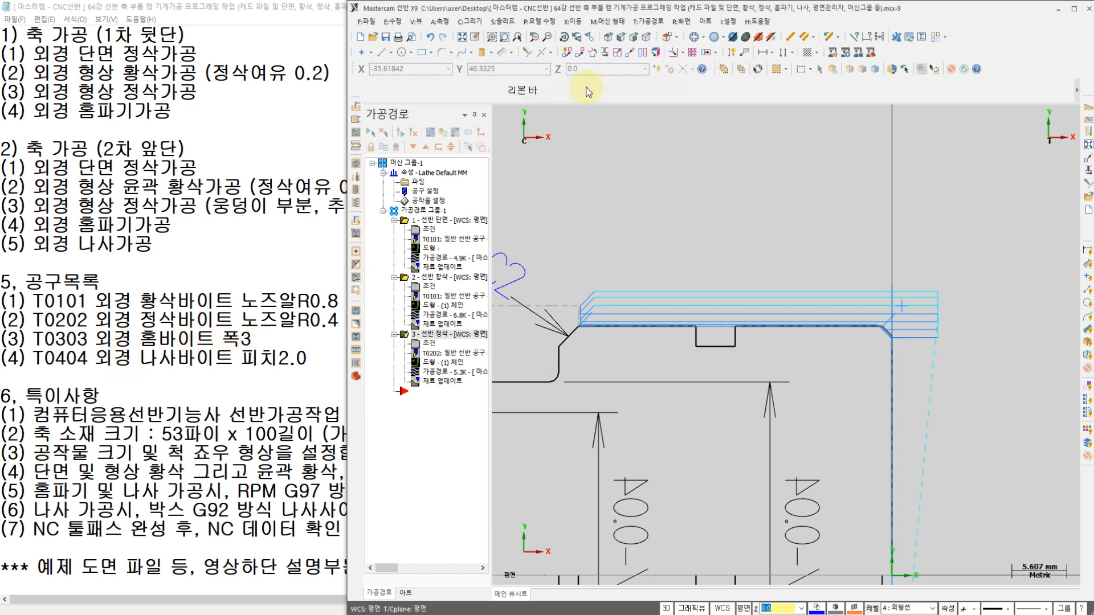
left_click(651, 21)
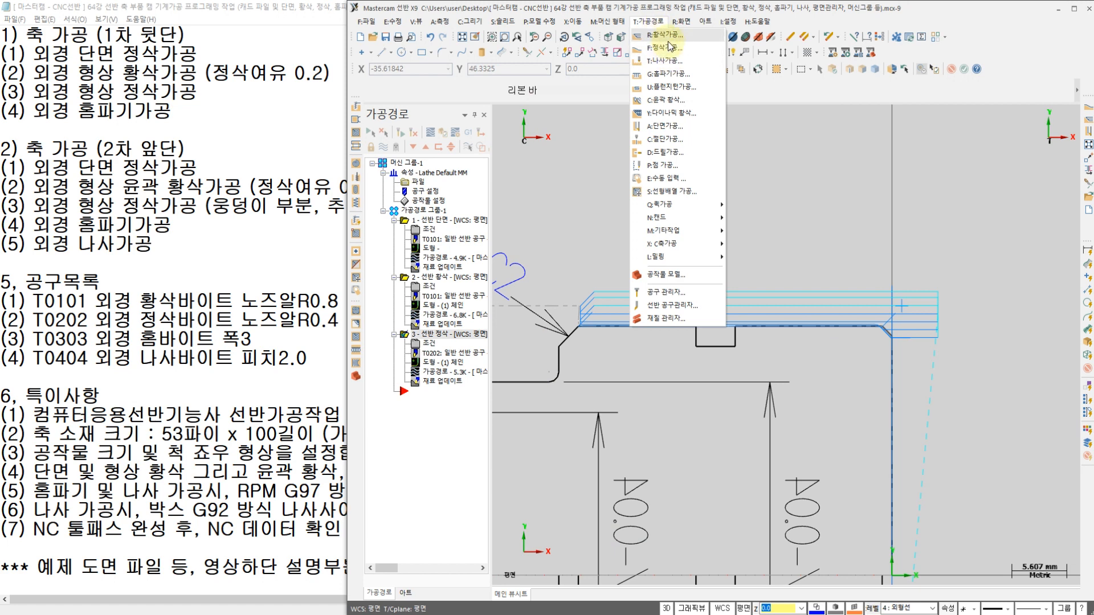
left_click(664, 74)
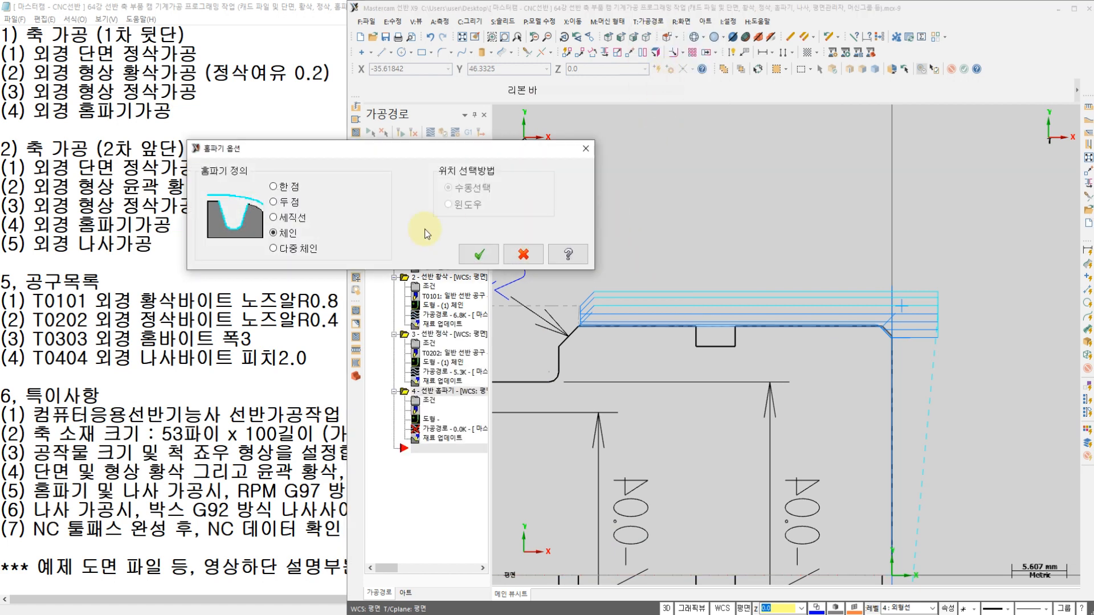
left_click(482, 260)
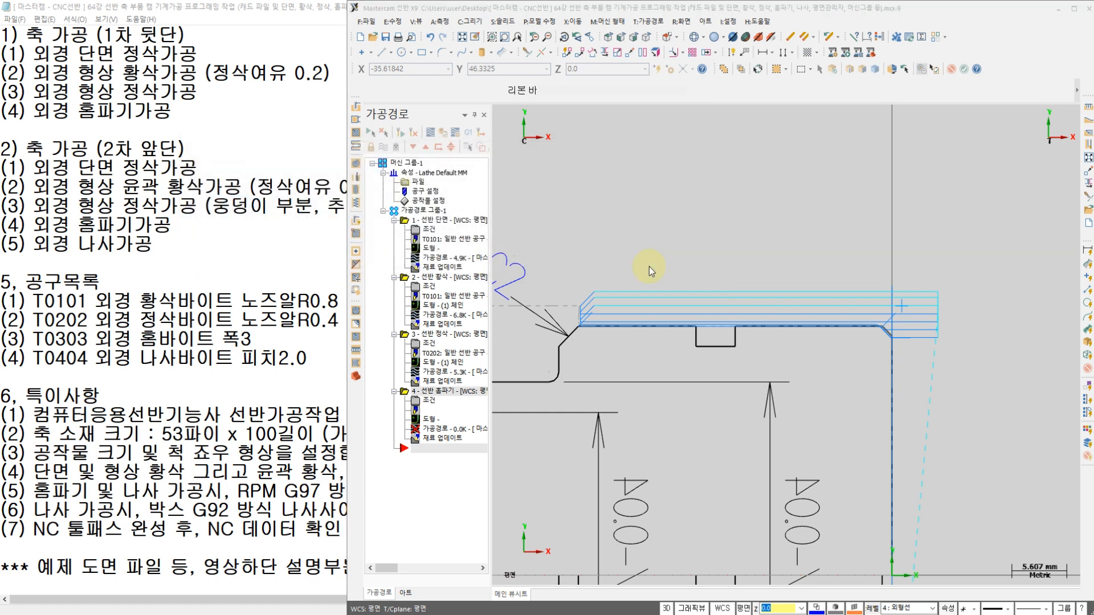
scroll(695, 328, "up", 3)
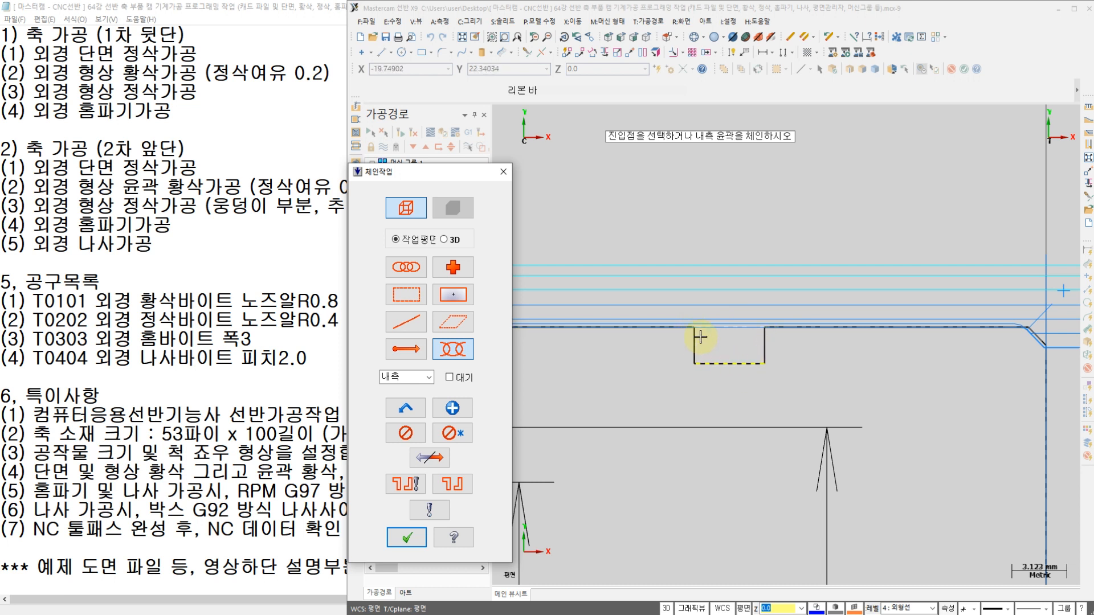
left_click(694, 344)
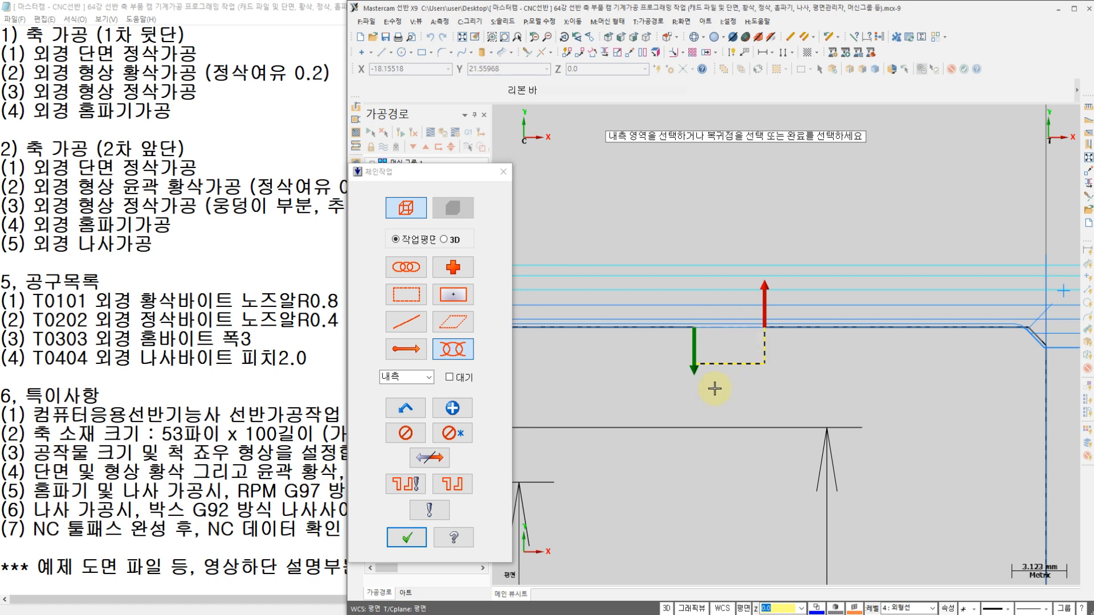
left_click(406, 538)
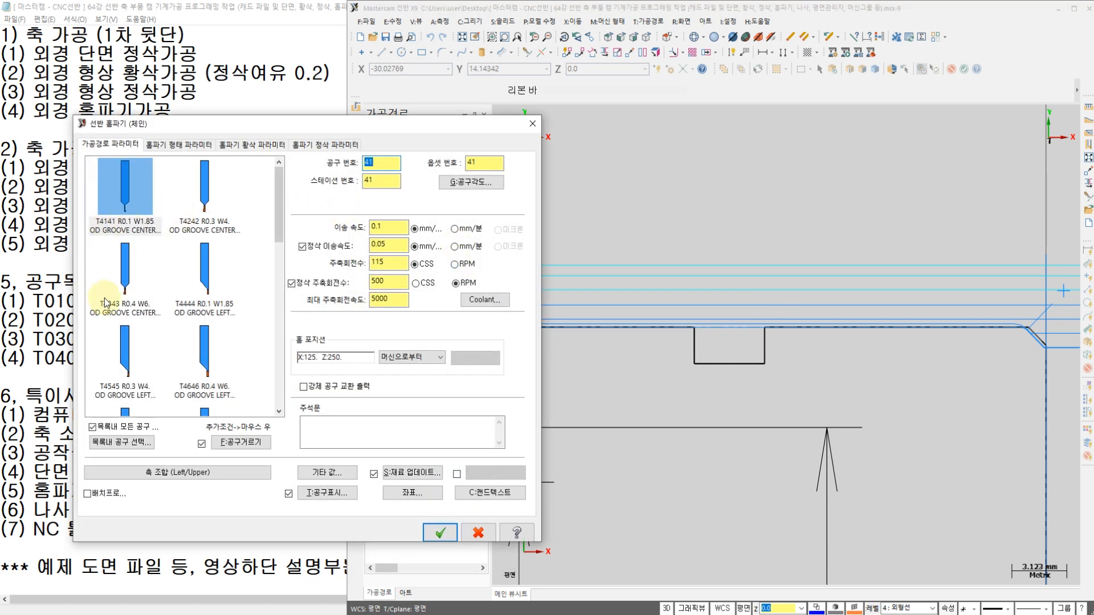
- Choose the T4747 OD GROOVE RIGHT - NARROW tool and set its insert width D to 3
scroll(114, 316, "down", 3)
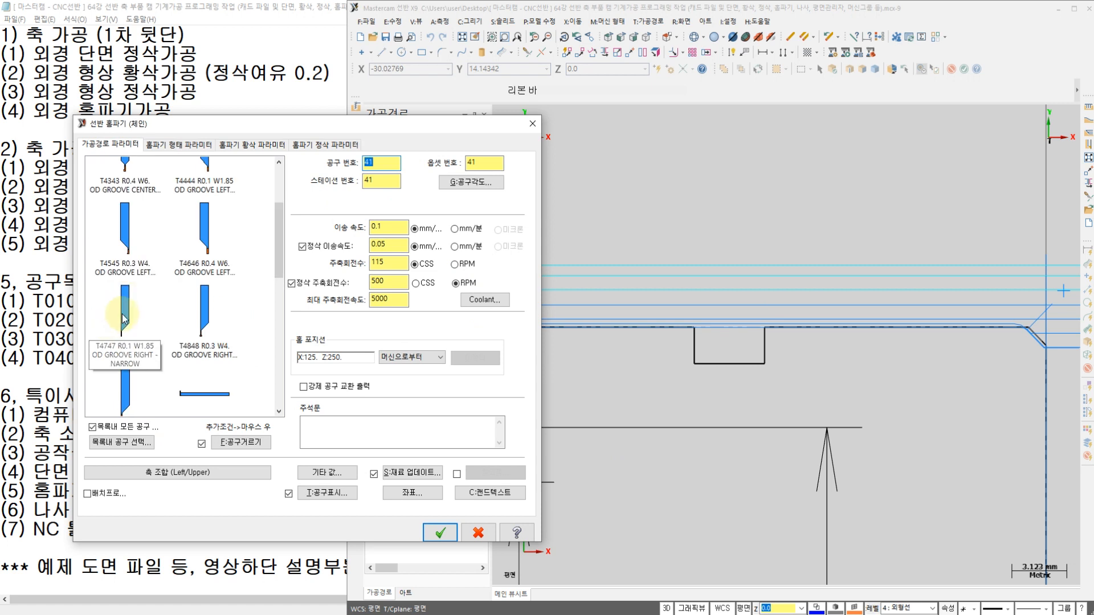
left_click(117, 314)
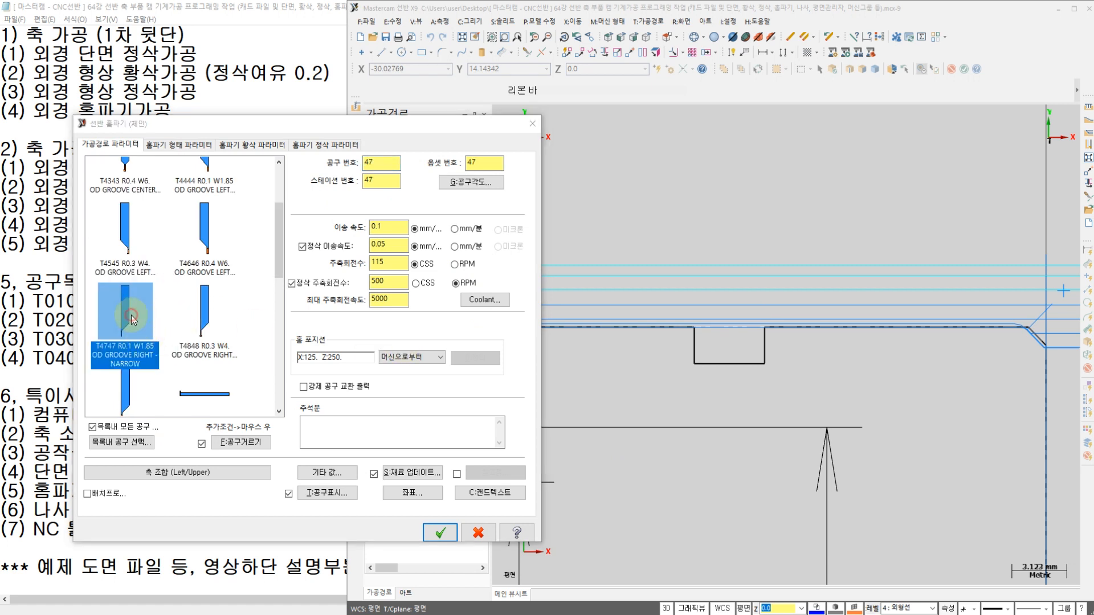
double_click(126, 310)
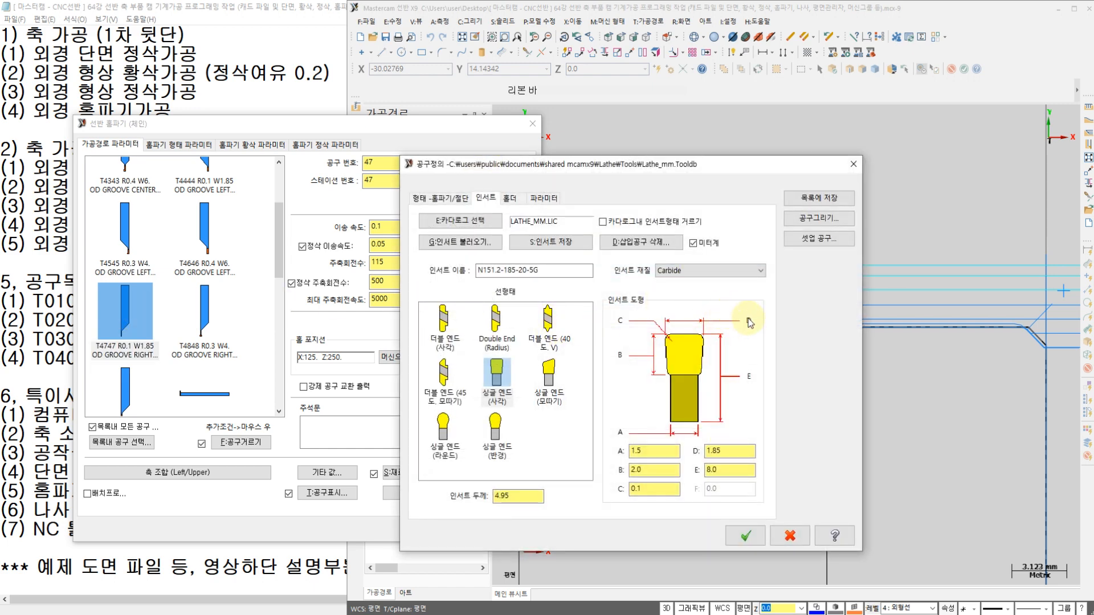
double_click(724, 450)
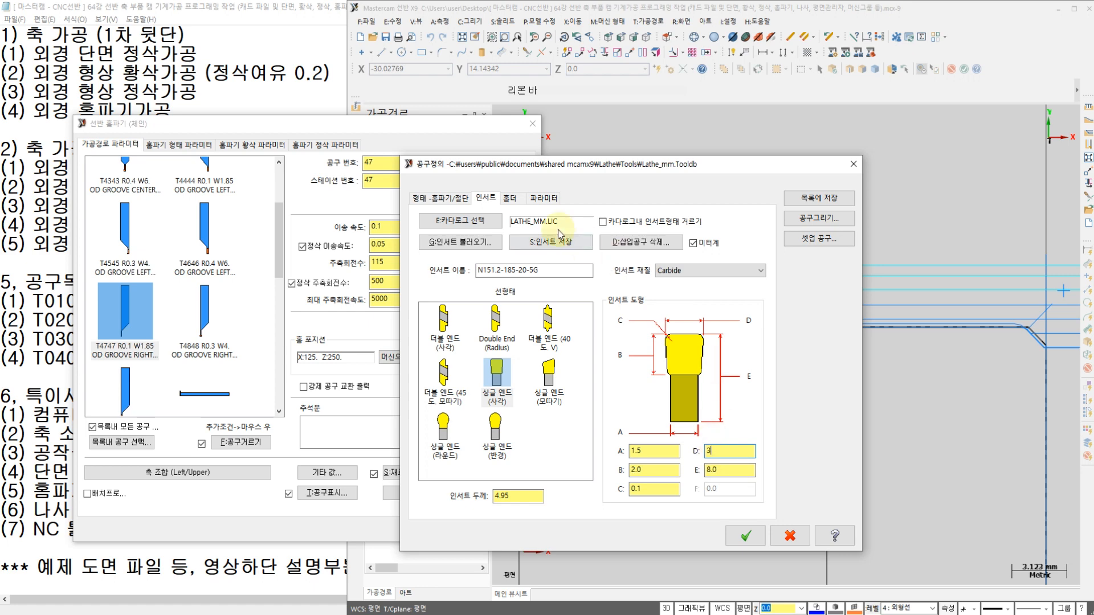
left_click(745, 536)
- Set the grooving tool, offset and station numbers to 3, and disable the separate finish feed rate and finish spindle speed
left_click(383, 164)
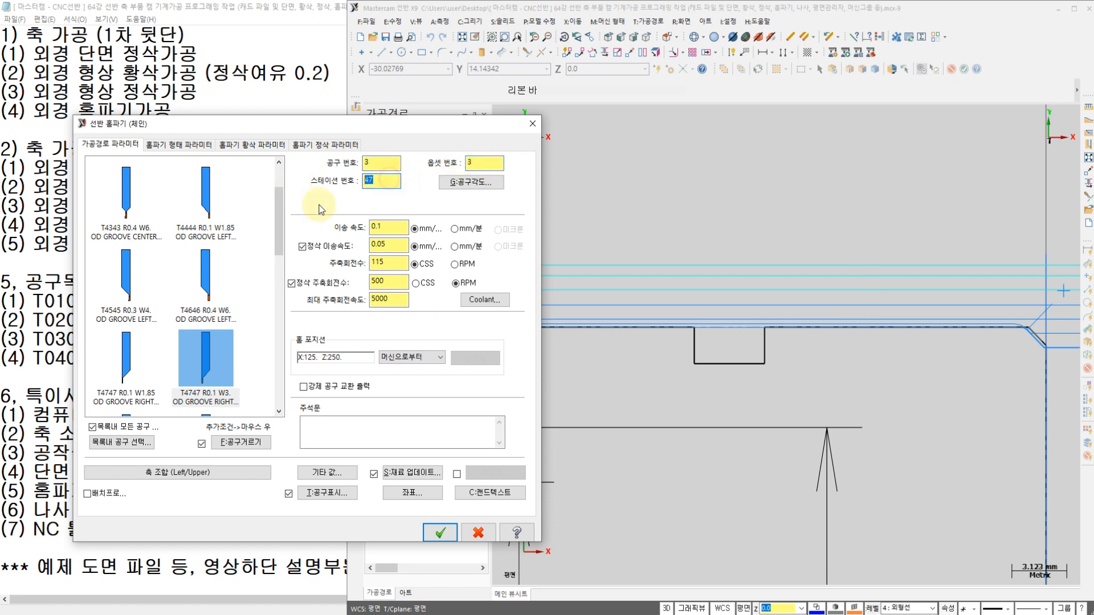
left_click(329, 248)
left_click(291, 283)
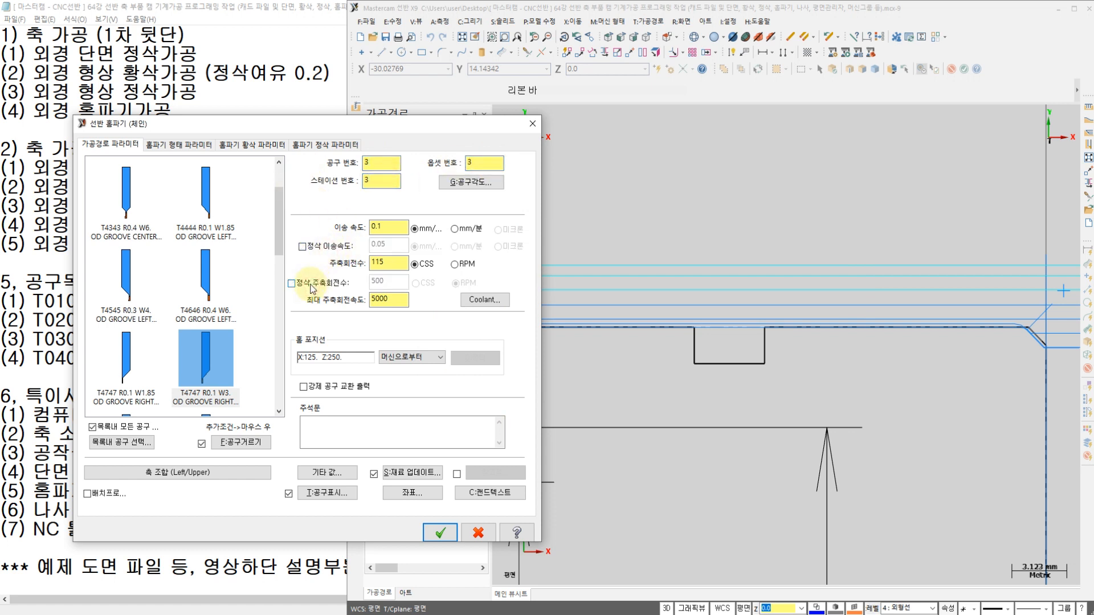
- Set the groove feed rate to 0.05 mm per revolution and spindle speed to 500 in RPM mode, with Flood coolant on
left_click(390, 227)
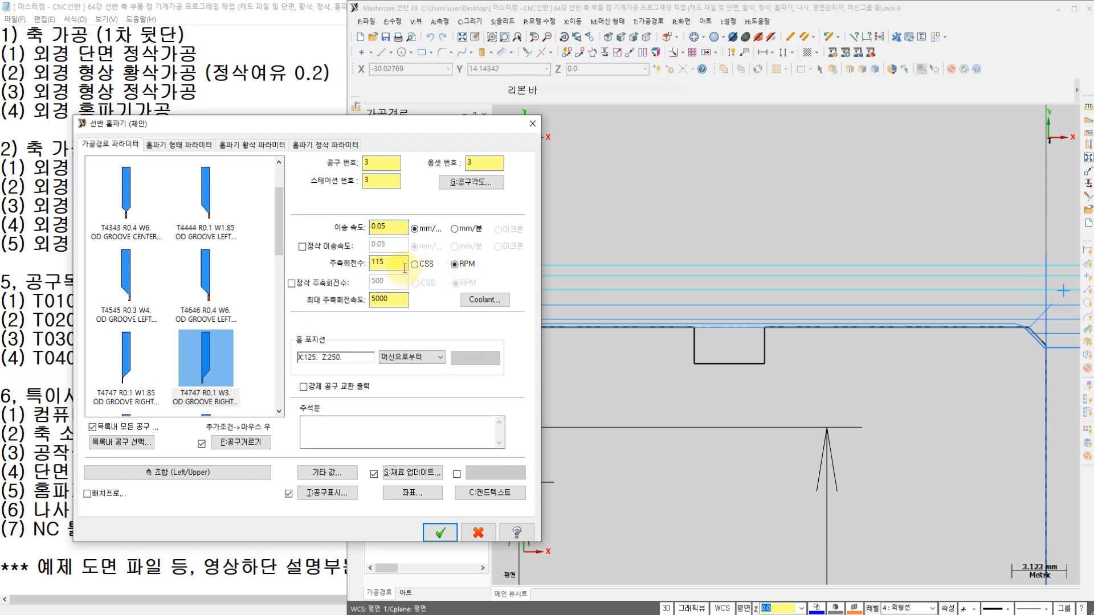
type("500")
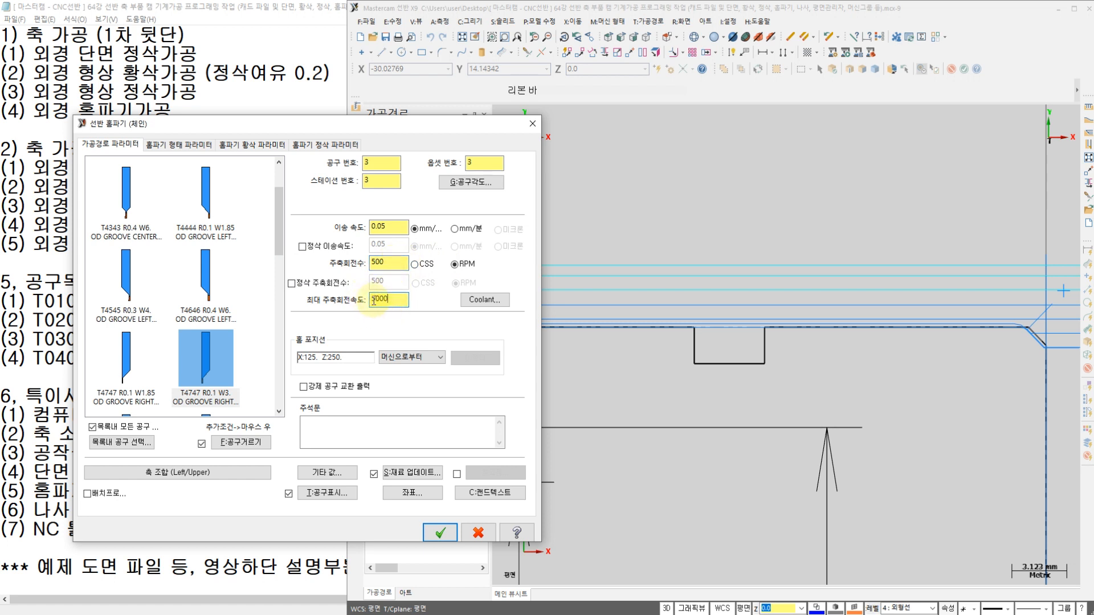
left_click(477, 300)
left_click(447, 266)
left_click(446, 285)
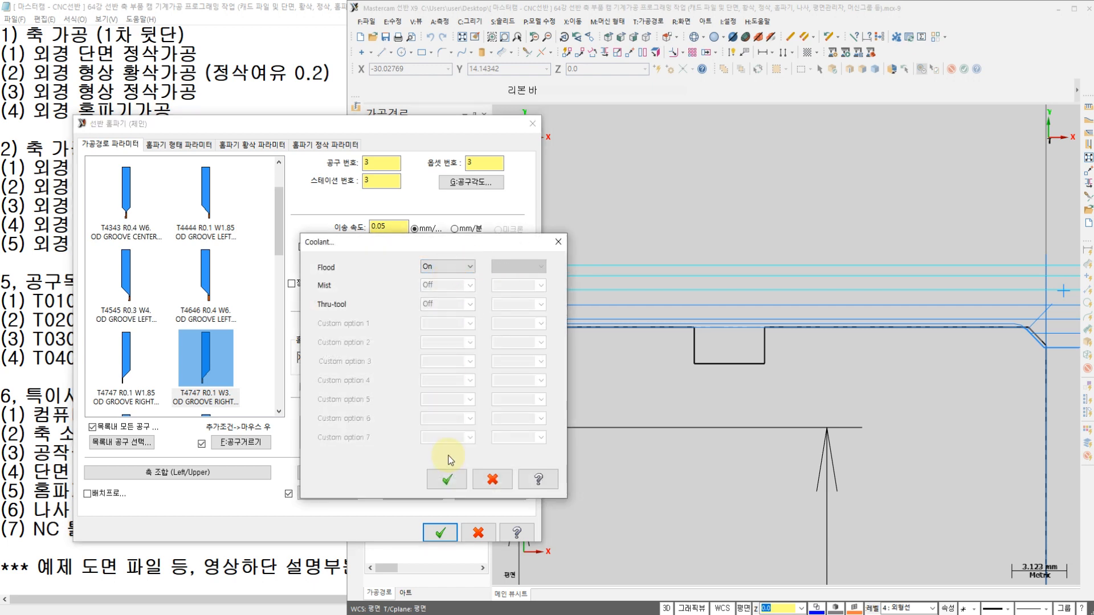
left_click(445, 477)
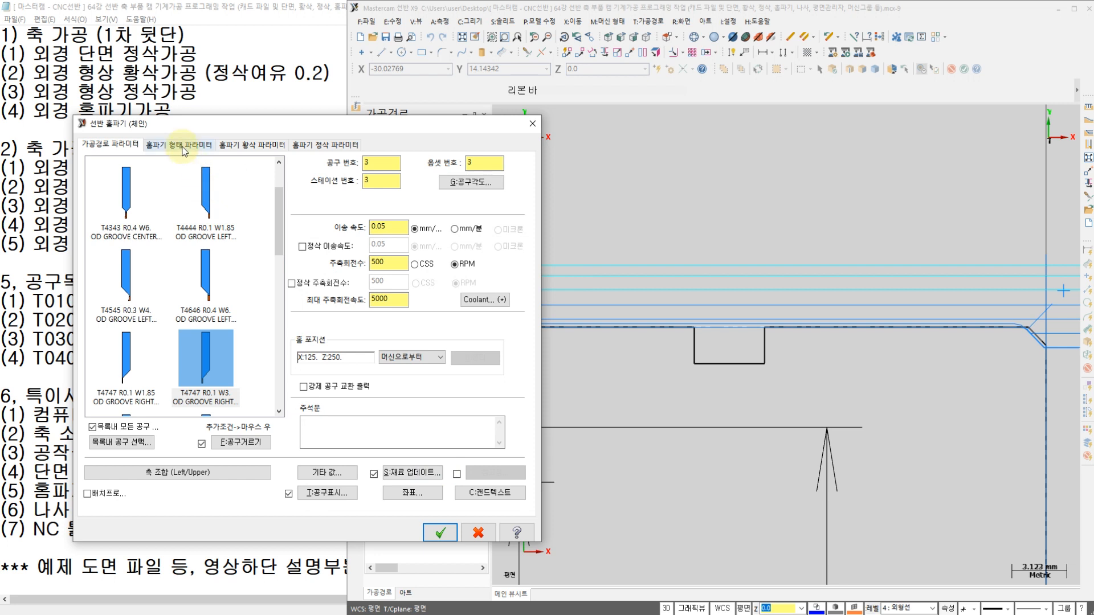
- Set both the X and Z stock allowances for groove roughing to 0
left_click(179, 144)
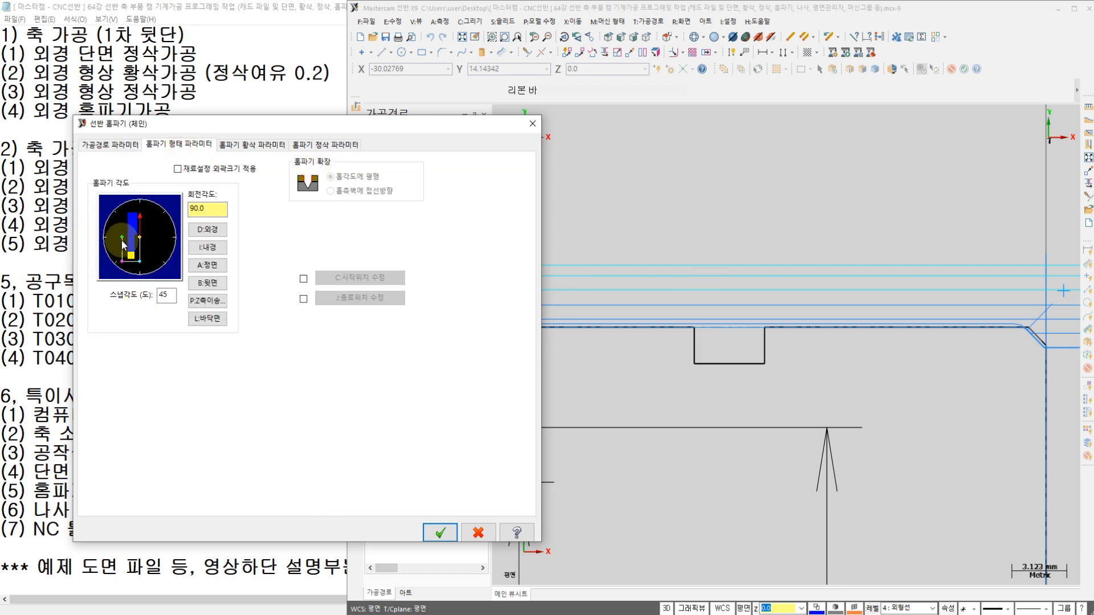
left_click(233, 147)
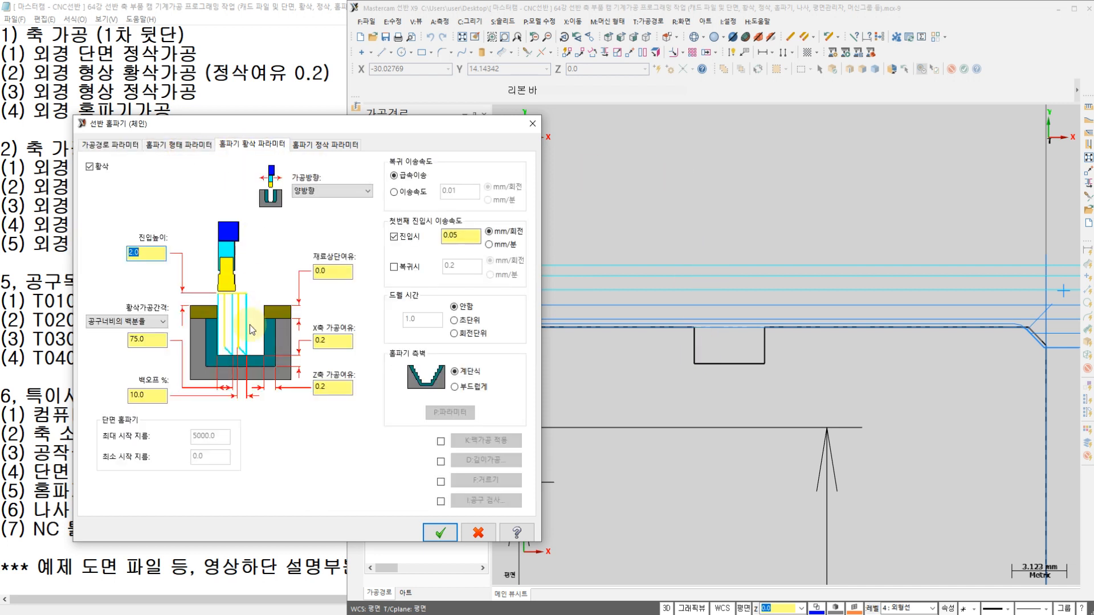
left_click_drag(338, 341, 210, 338)
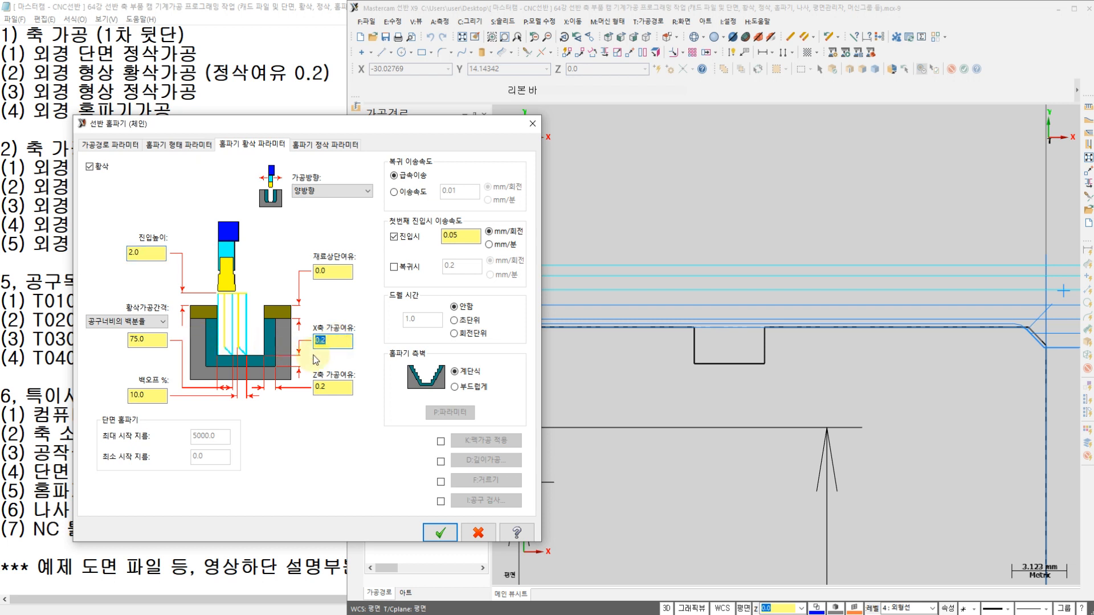
type("0")
left_click_drag(337, 390, 295, 391)
type("0")
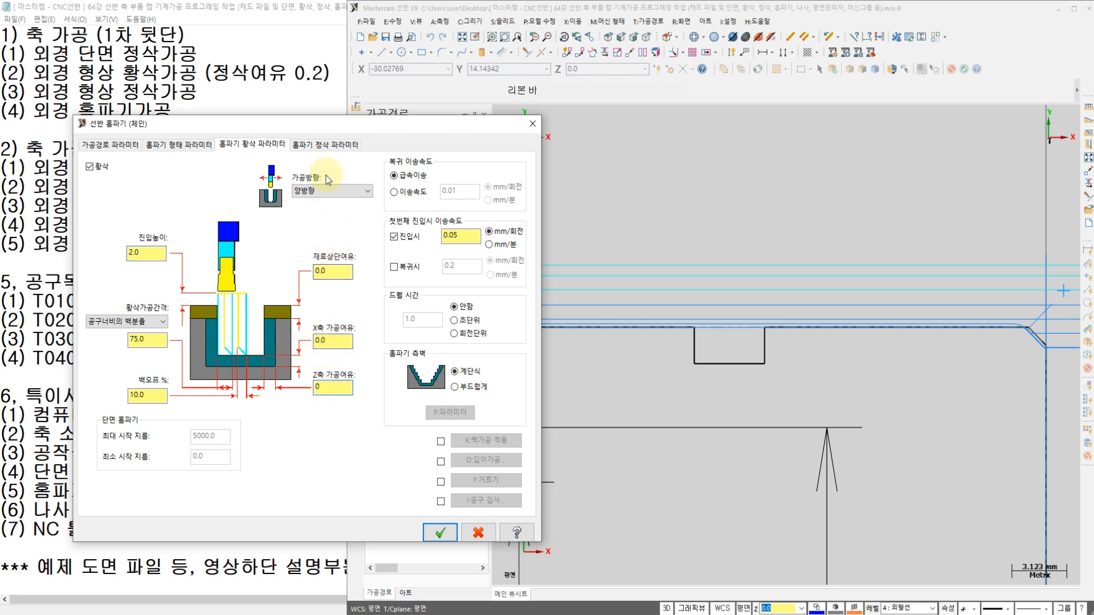
- Disable the groove finish pass and generate the groove toolpath
left_click(334, 148)
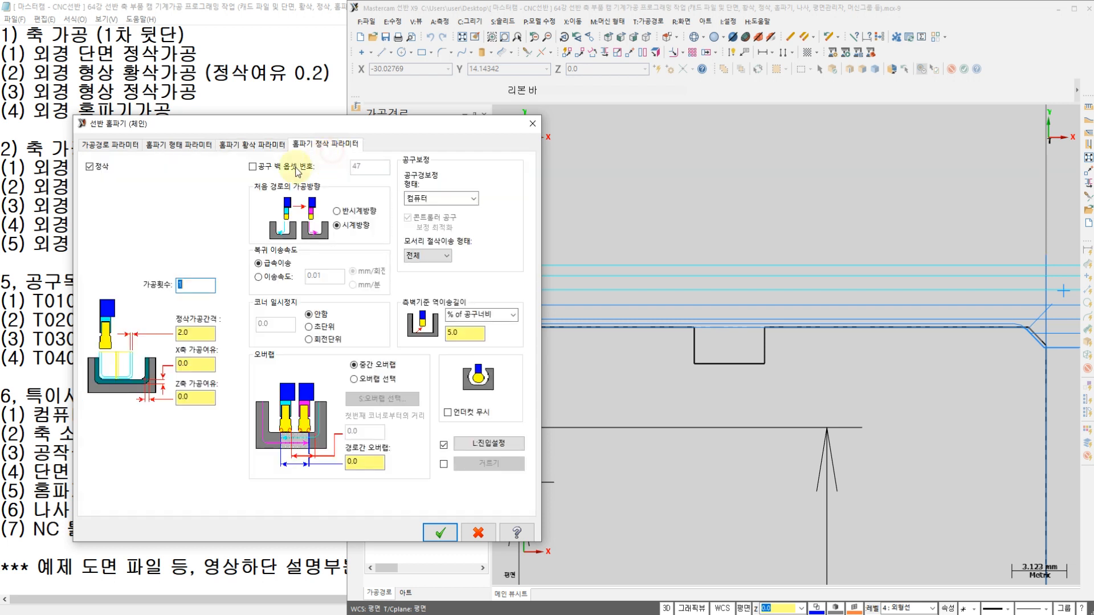
left_click(89, 167)
left_click(440, 532)
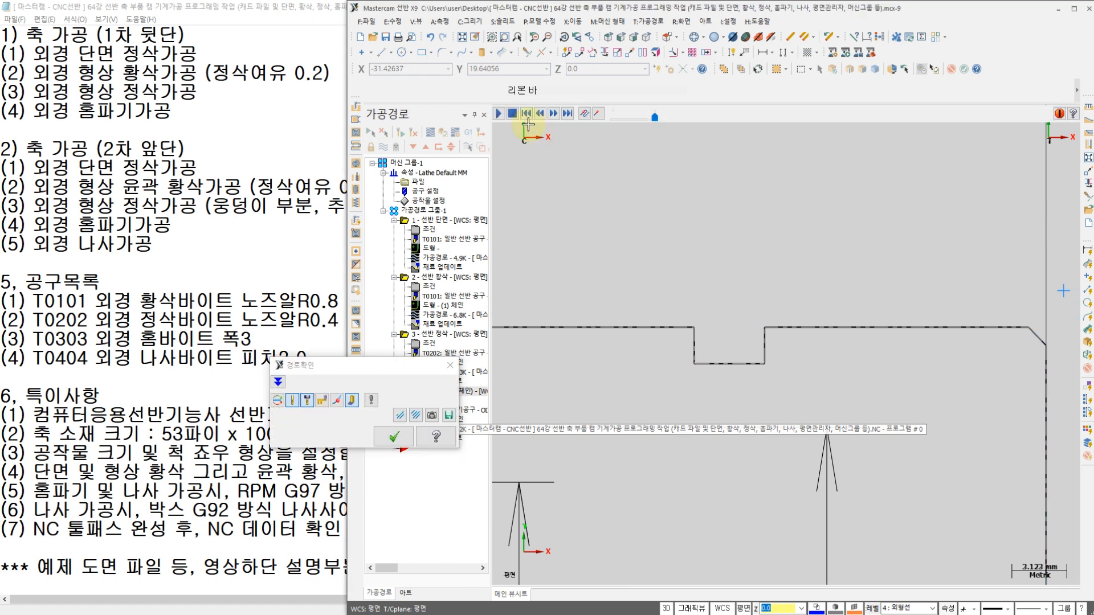
- Backplot the groove toolpath and examine the tool's plunges into the groove
left_click(498, 116)
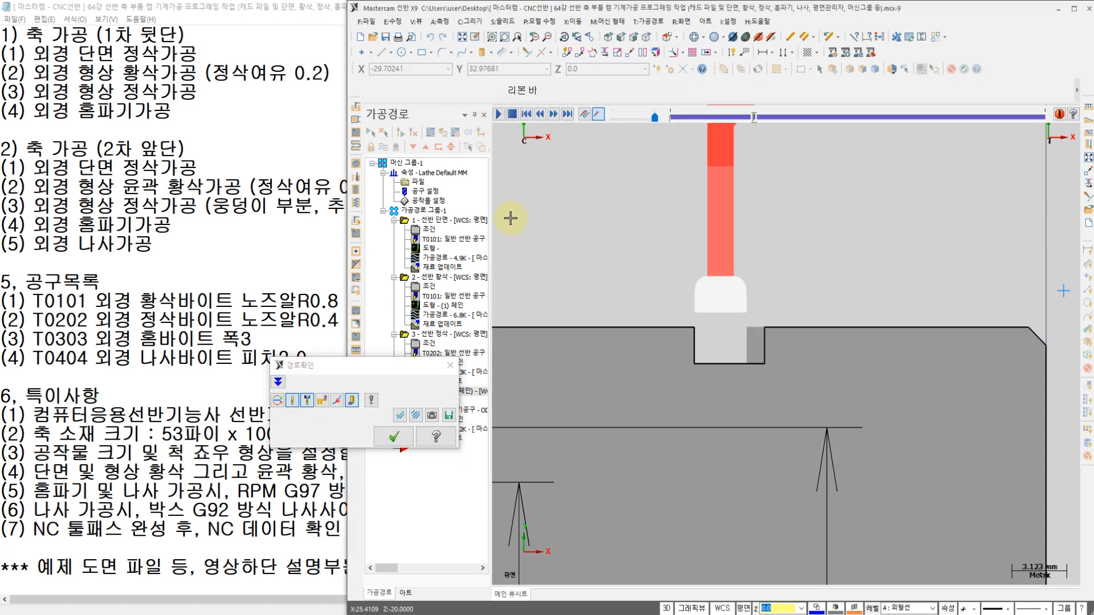
left_click(393, 439)
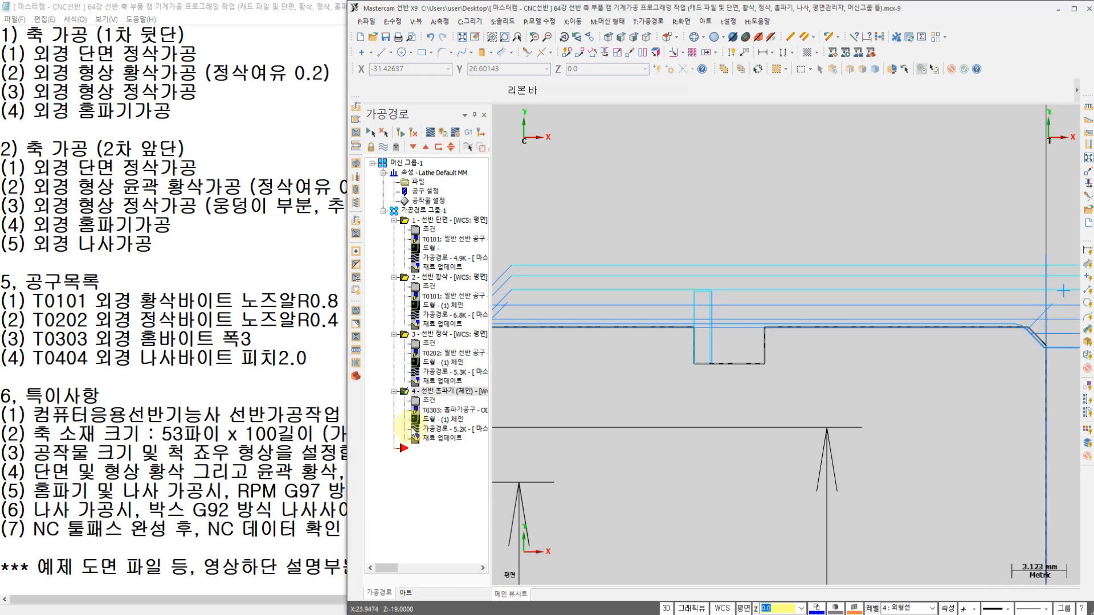
scroll(684, 248, "down", 3)
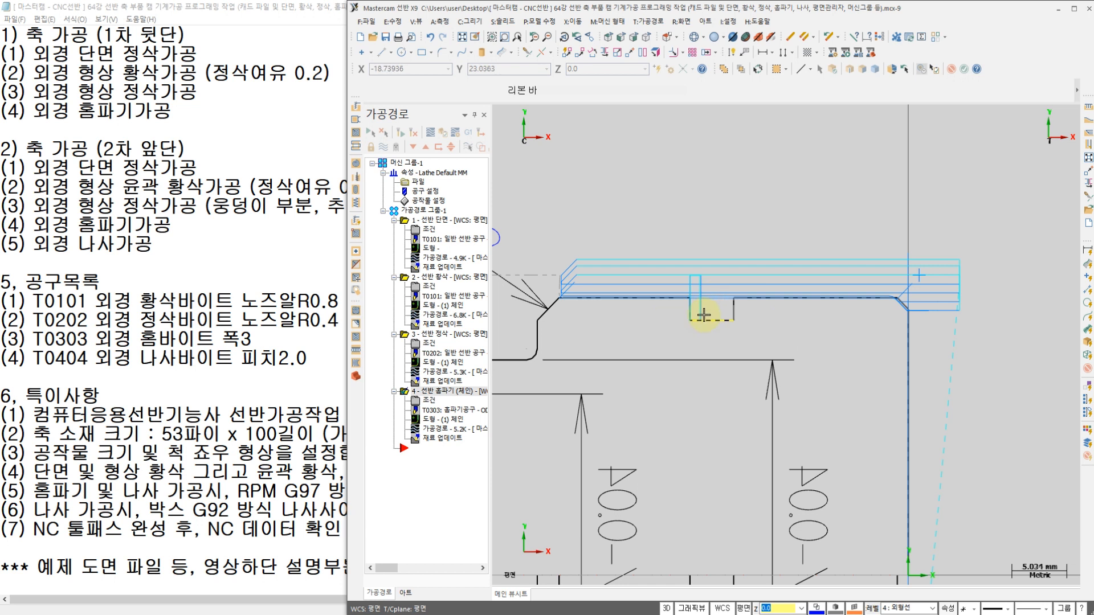
- Select the whole toolpath group and backplot the face, rough, finish and groove operations in sequence
left_click(414, 210)
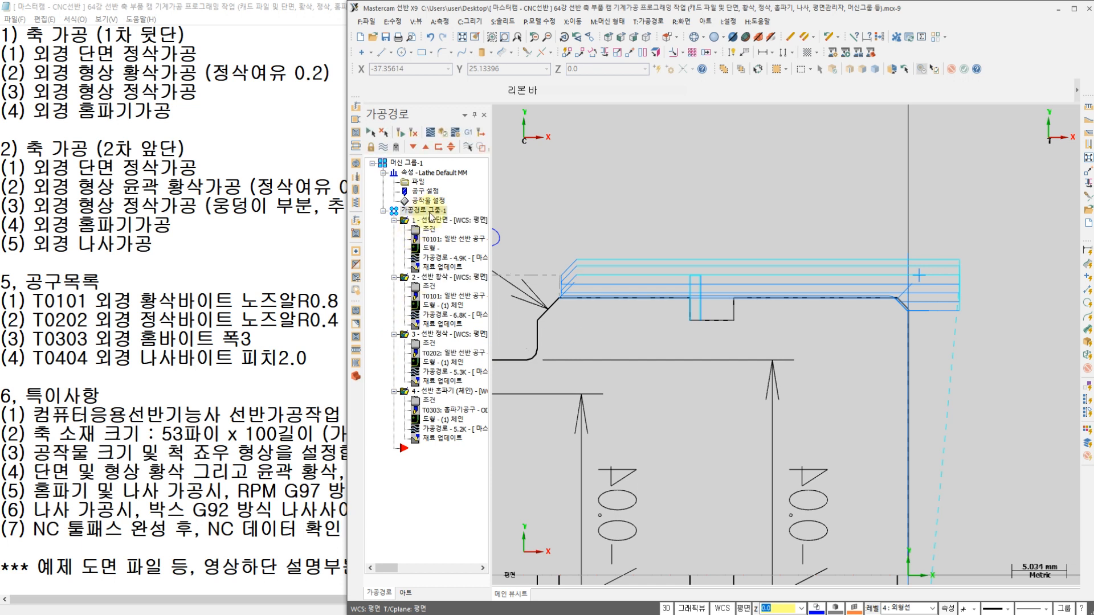
left_click(430, 135)
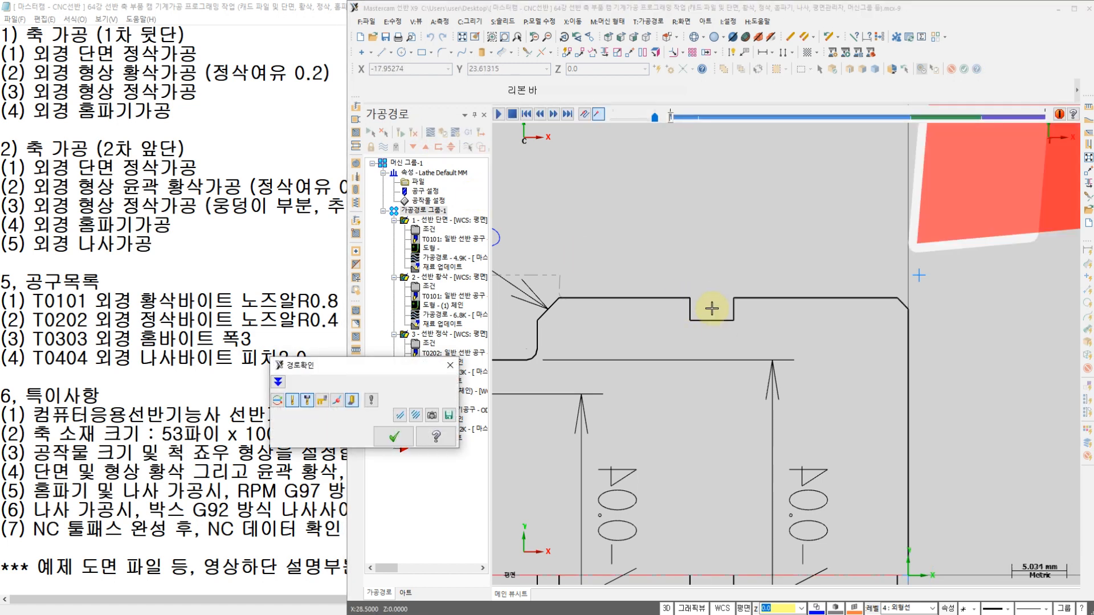
left_click(500, 115)
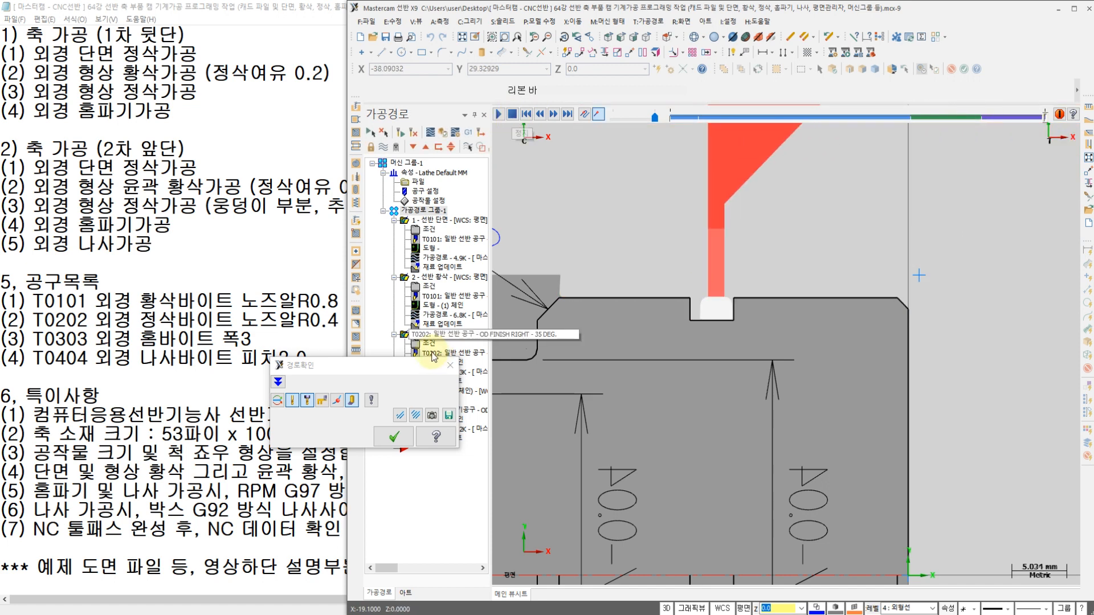
left_click(394, 436)
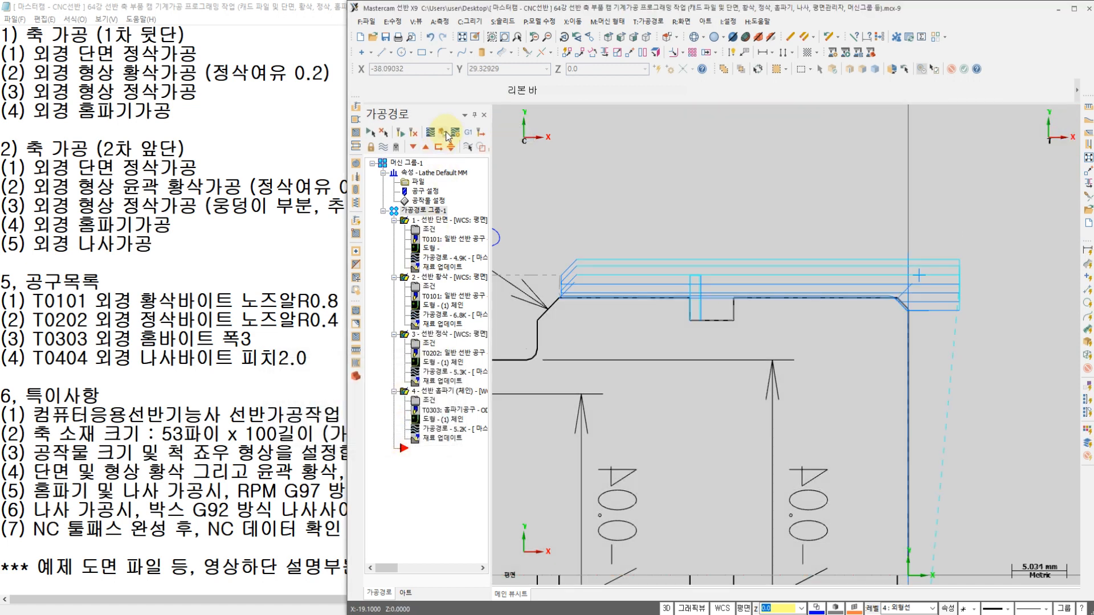
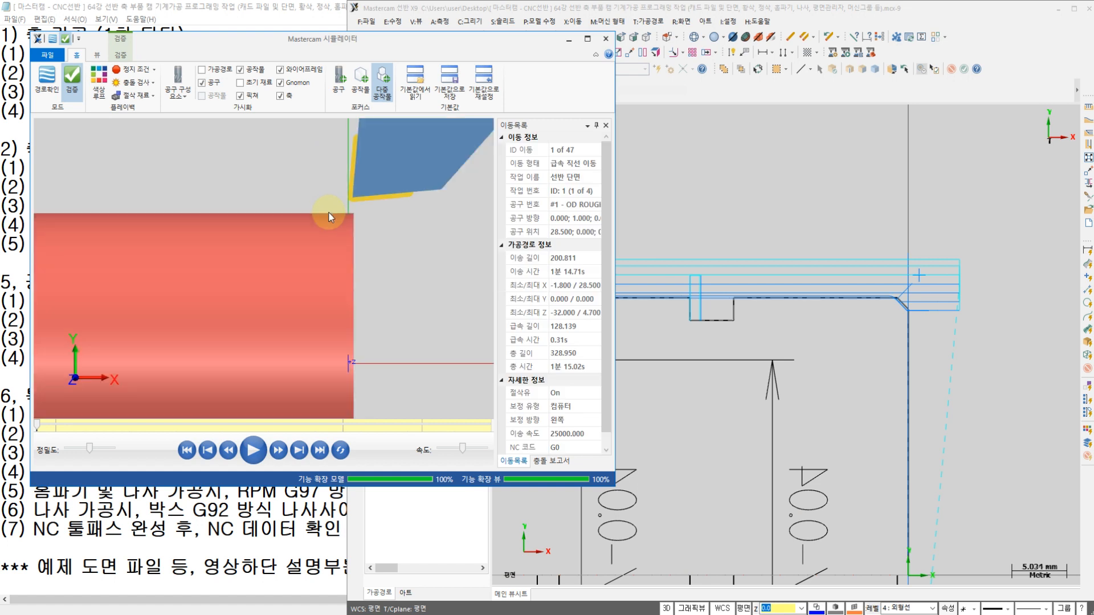
- Run the solid Verify simulation of all four operations at reduced speed from an angled view and examine the machined end
scroll(329, 217, "up", 1)
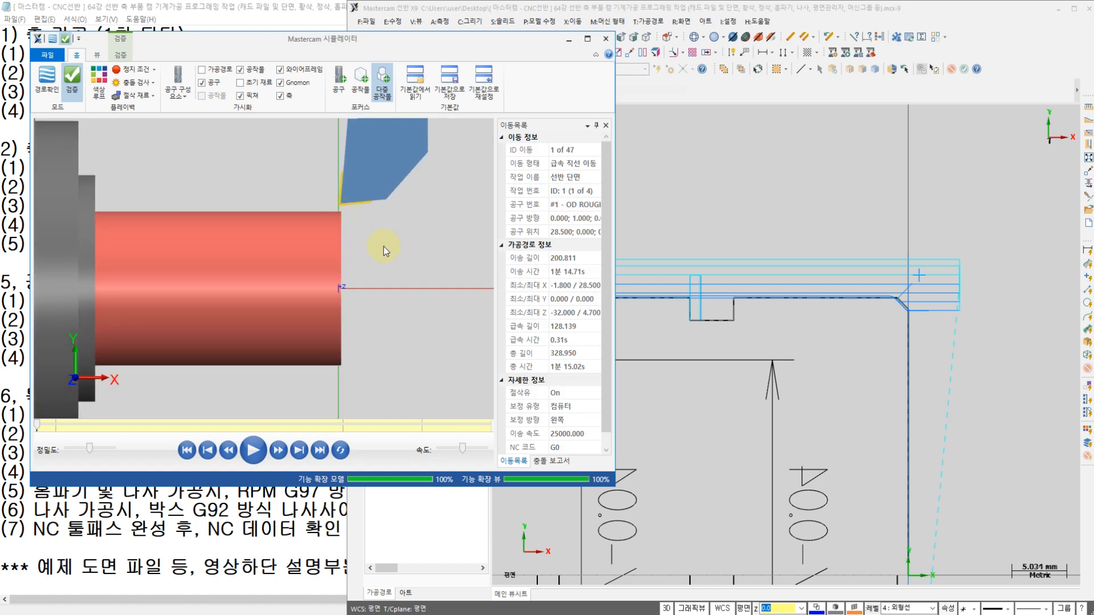
middle_click_drag(388, 246, 371, 243)
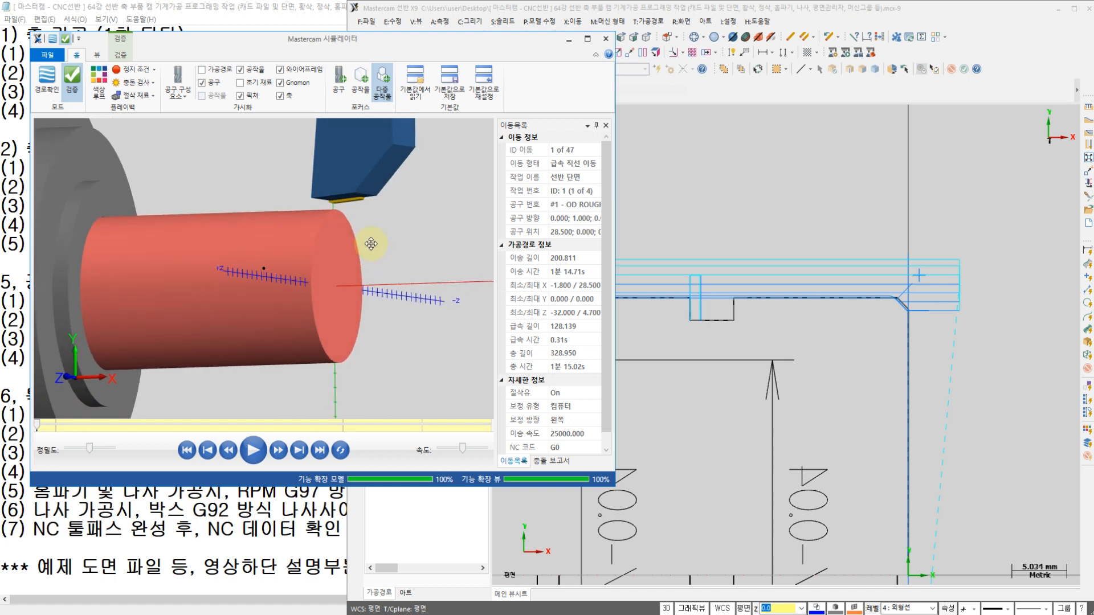
left_click(445, 449)
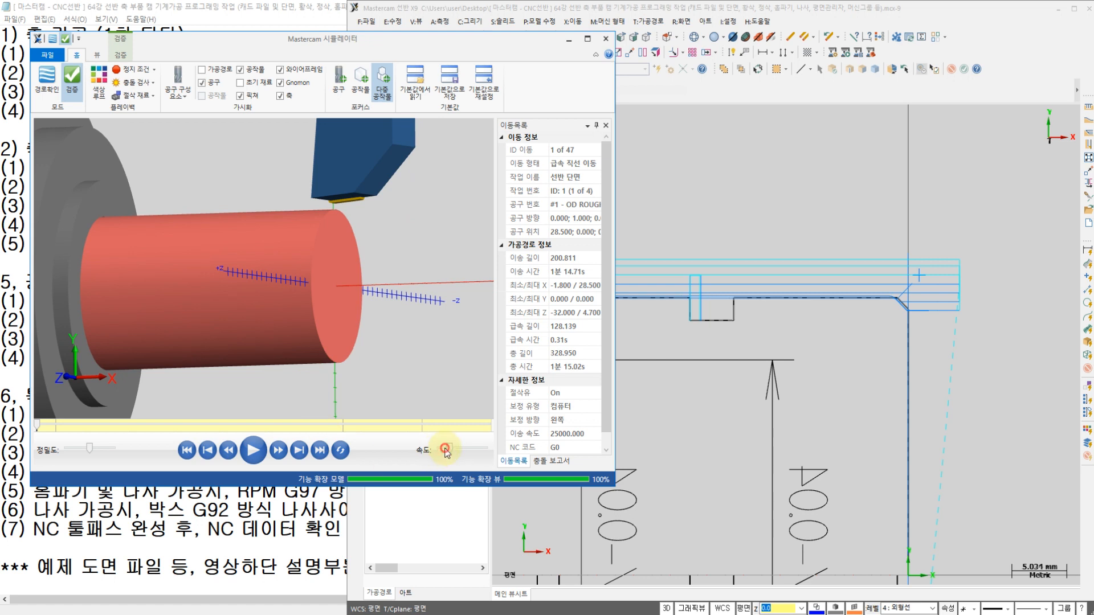
left_click(253, 451)
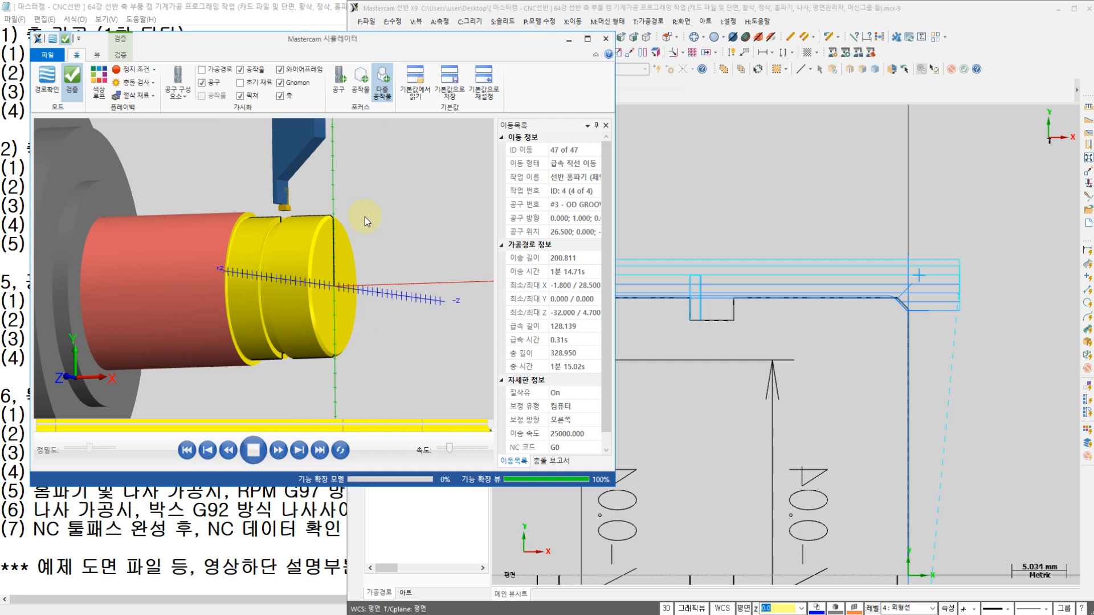
- Examine the cut groove and stepped outer surface of the verified part from several close-up angles, and close the simulation
middle_click_drag(365, 216, 314, 239)
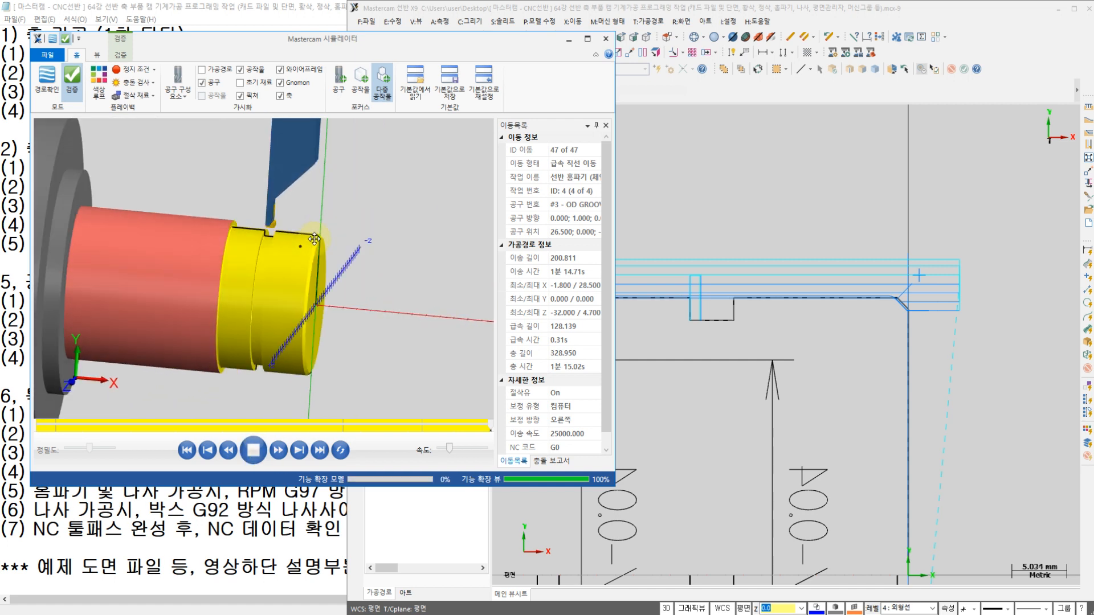
scroll(269, 241, "up", 3)
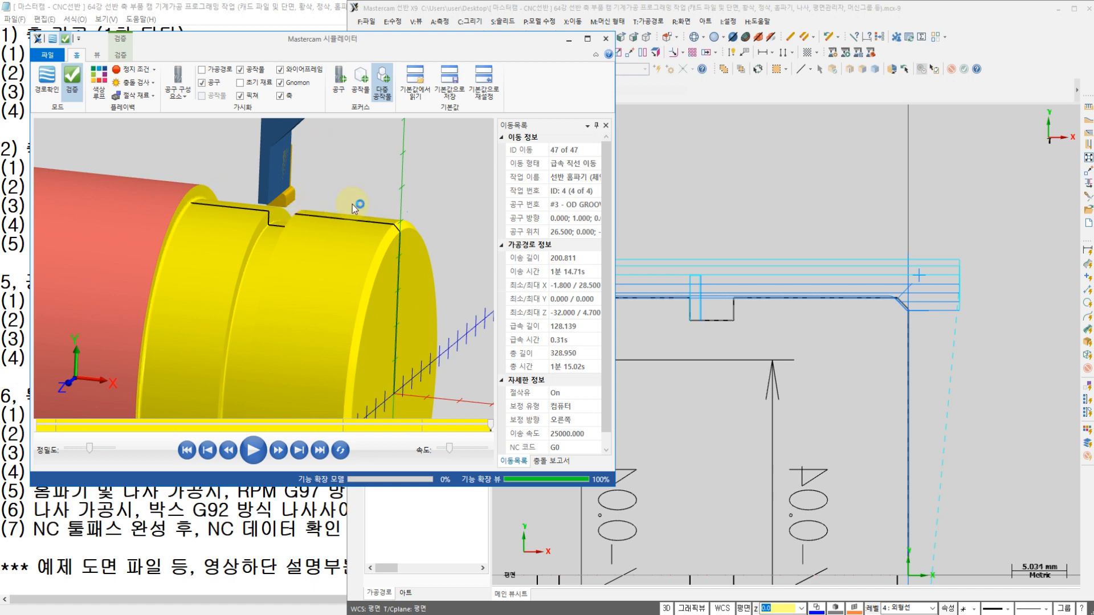
mouse_move(355, 215)
middle_mouse_down()
mouse_move(324, 221)
mouse_move(361, 218)
mouse_move(393, 248)
mouse_move(365, 212)
middle_mouse_up()
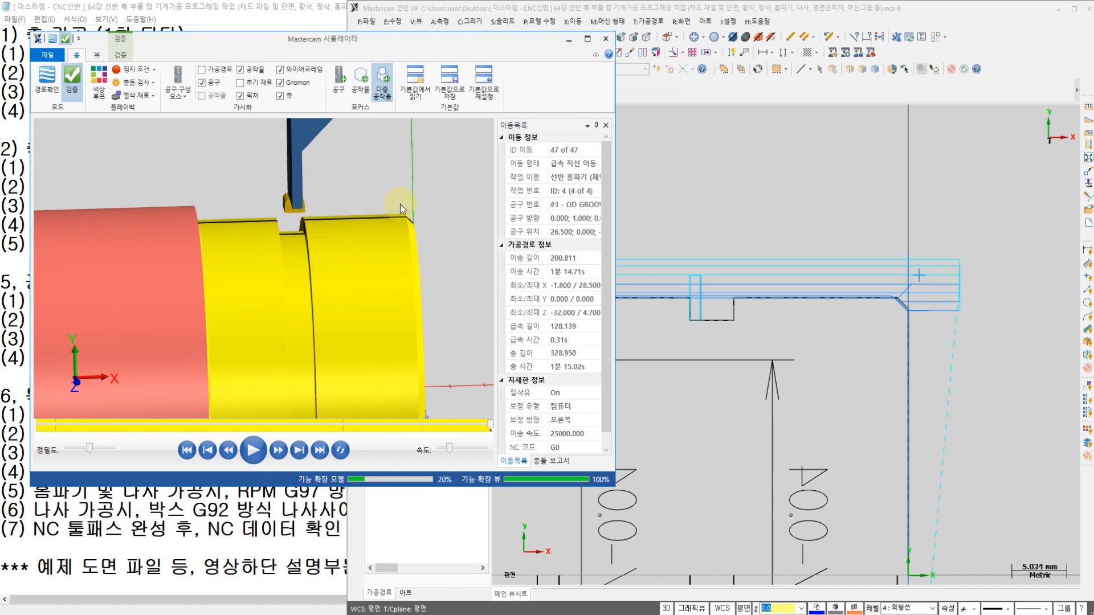
middle_click_drag(380, 186, 379, 213)
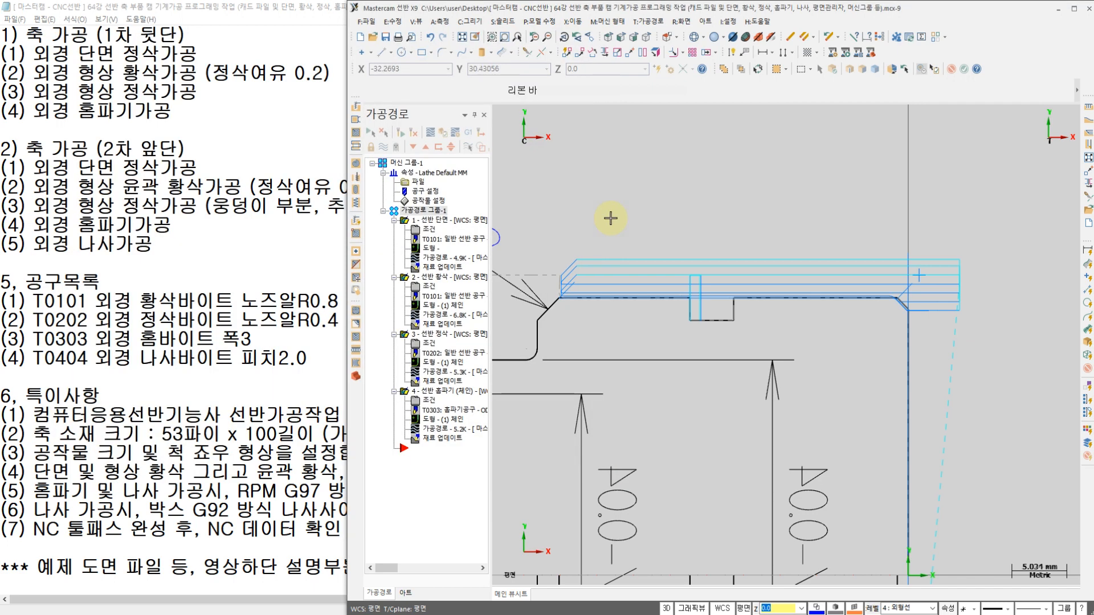
- Collapse the face, rough, finish and groove operations in the toolpath tree
middle_click_drag(610, 220, 651, 206)
left_click(393, 391)
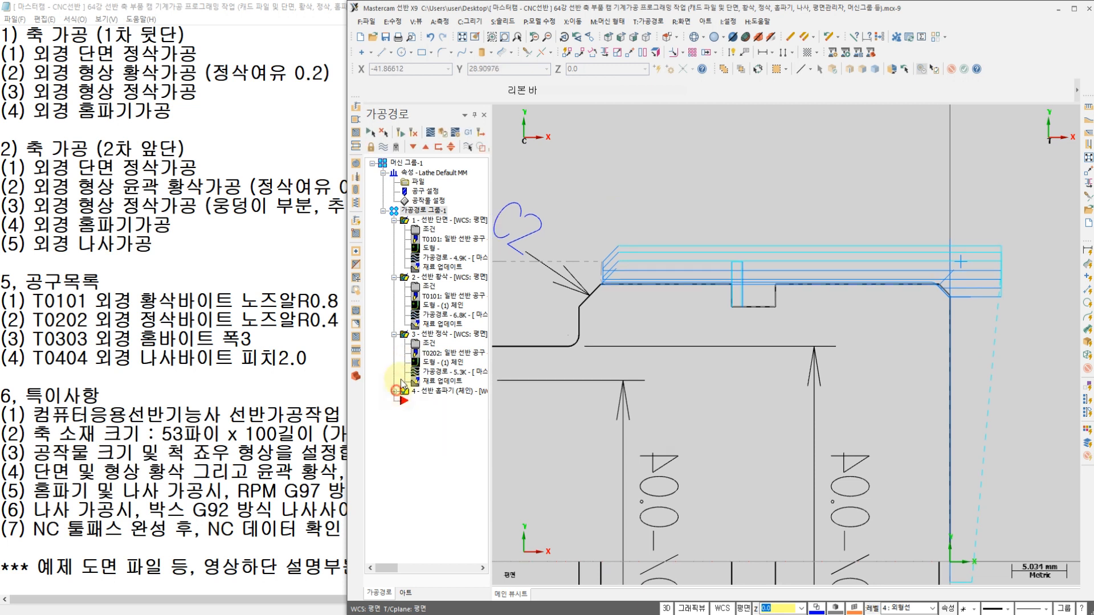
left_click(394, 335)
left_click(393, 277)
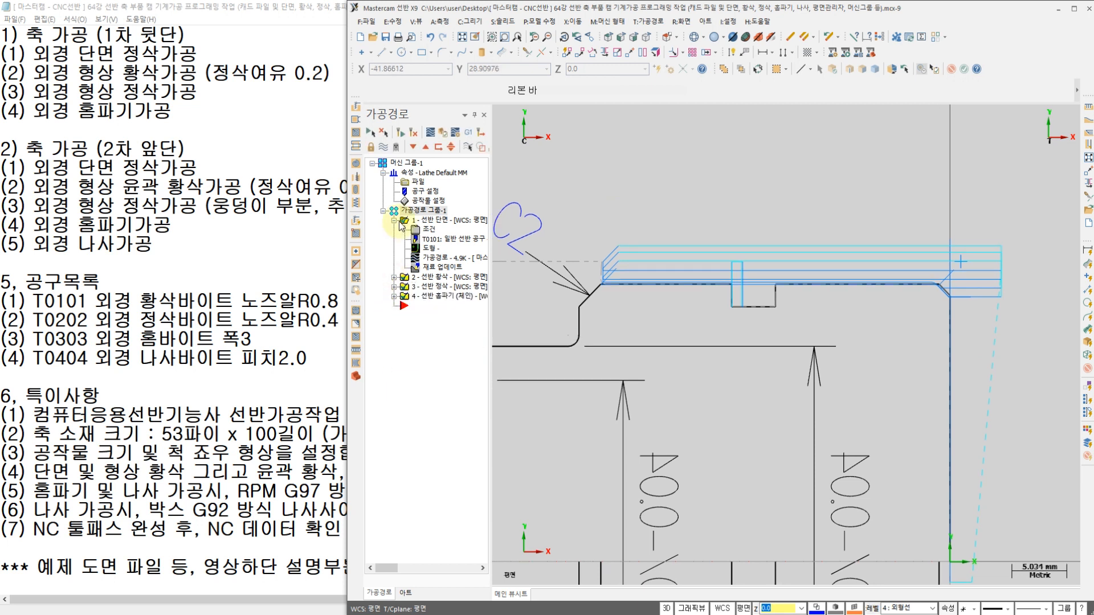
left_click(393, 220)
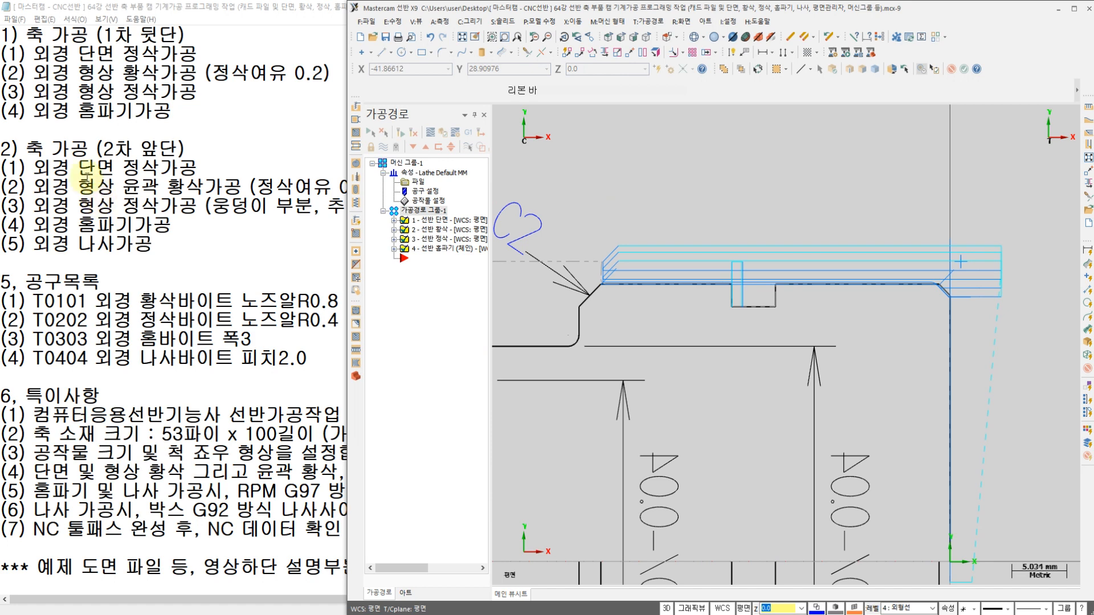
- Examine the programmed rear-end profile and the separate front-end drawing with its M28x2.0 thread, C2 chamfer and R5 corner
scroll(652, 211, "down", 4)
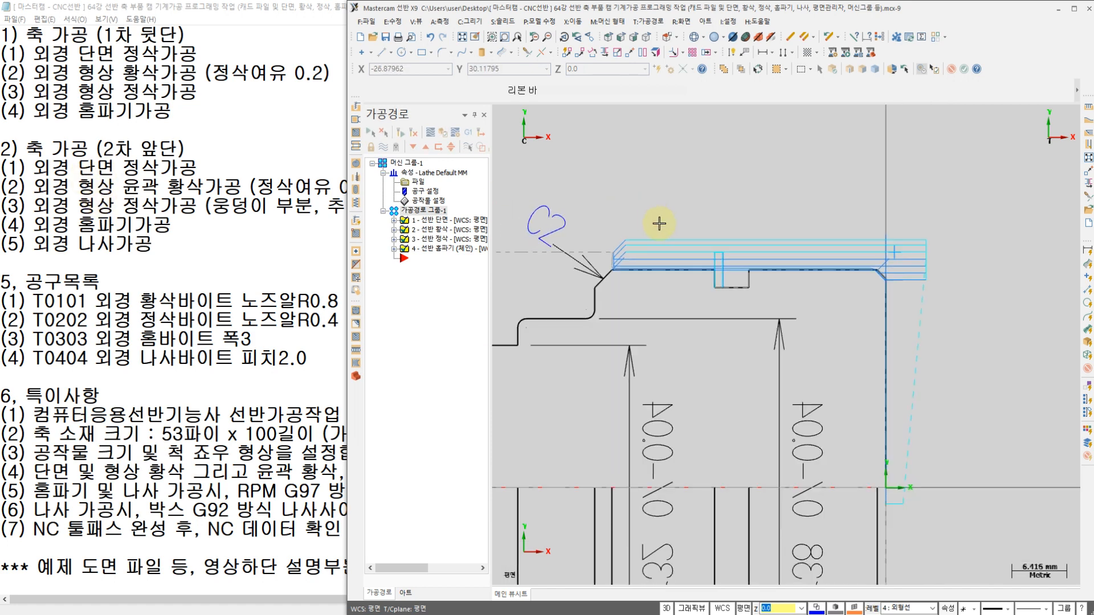
scroll(778, 380, "down", 2)
scroll(699, 373, "down", 2)
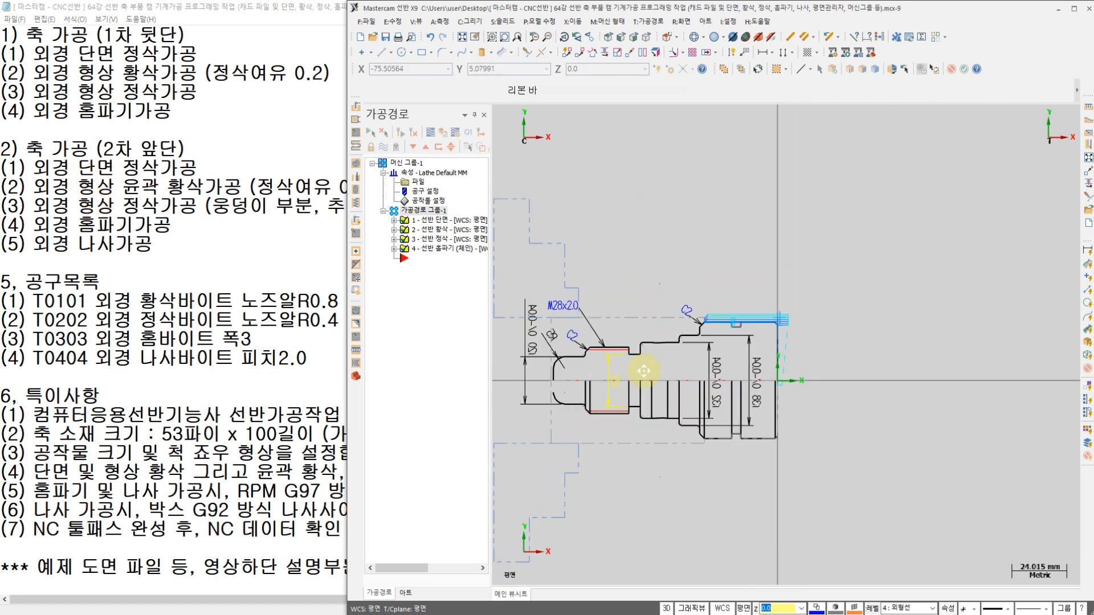
middle_click_drag(641, 373, 854, 375)
middle_click_drag(497, 383, 804, 377)
scroll(720, 380, "up", 1)
scroll(708, 370, "up", 3)
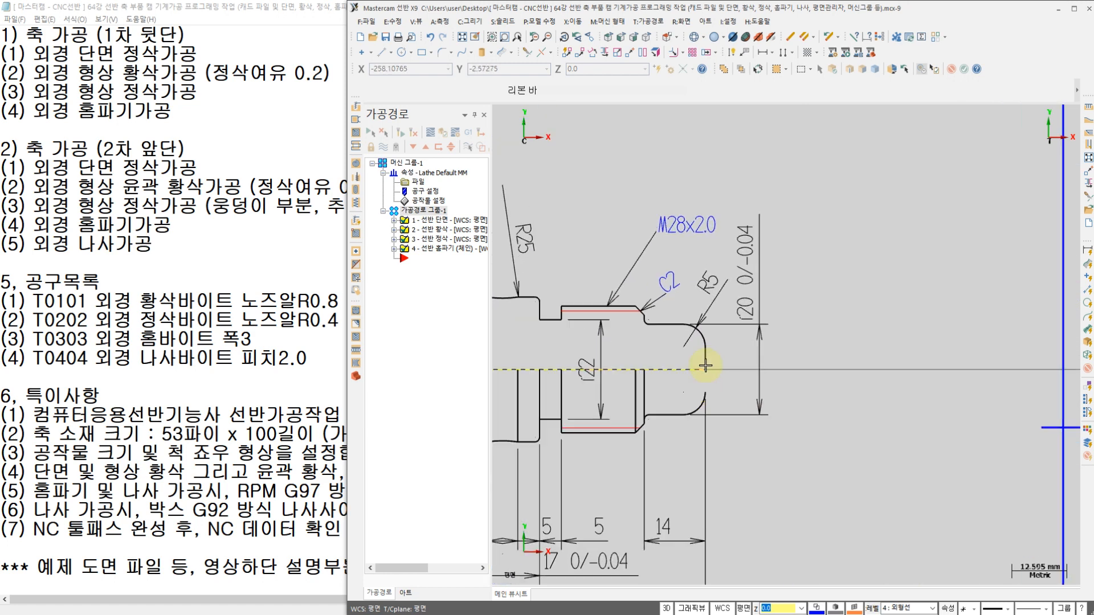
scroll(821, 364, "down", 2)
scroll(695, 258, "down", 1)
scroll(695, 258, "down", 5)
scroll(867, 254, "up", 5)
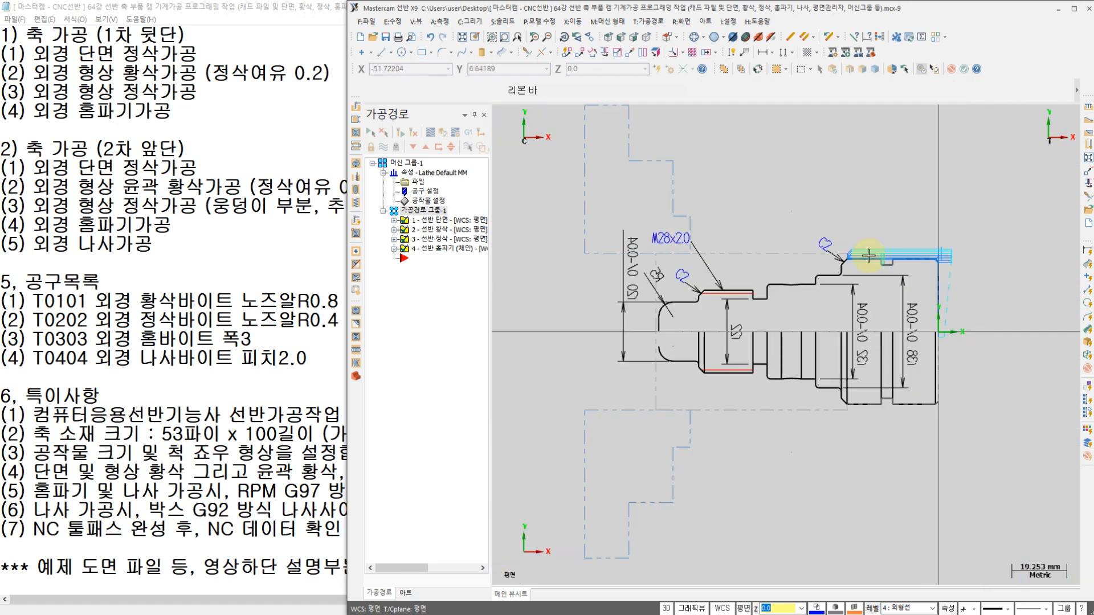
middle_click_drag(993, 283, 851, 286)
scroll(851, 285, "up", 1)
scroll(852, 285, "up", 1)
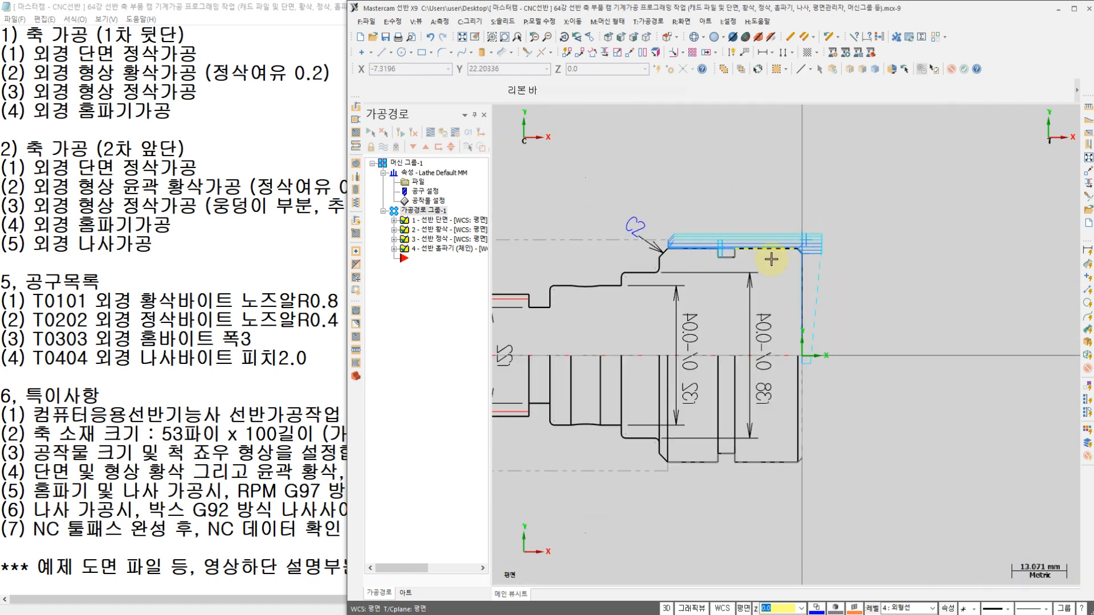
mouse_move(644, 283)
middle_mouse_down()
mouse_move(847, 285)
mouse_move(1000, 272)
middle_mouse_up()
scroll(1000, 272, "down", 1)
middle_click_drag(543, 302, 740, 302)
middle_click_drag(587, 318, 740, 324)
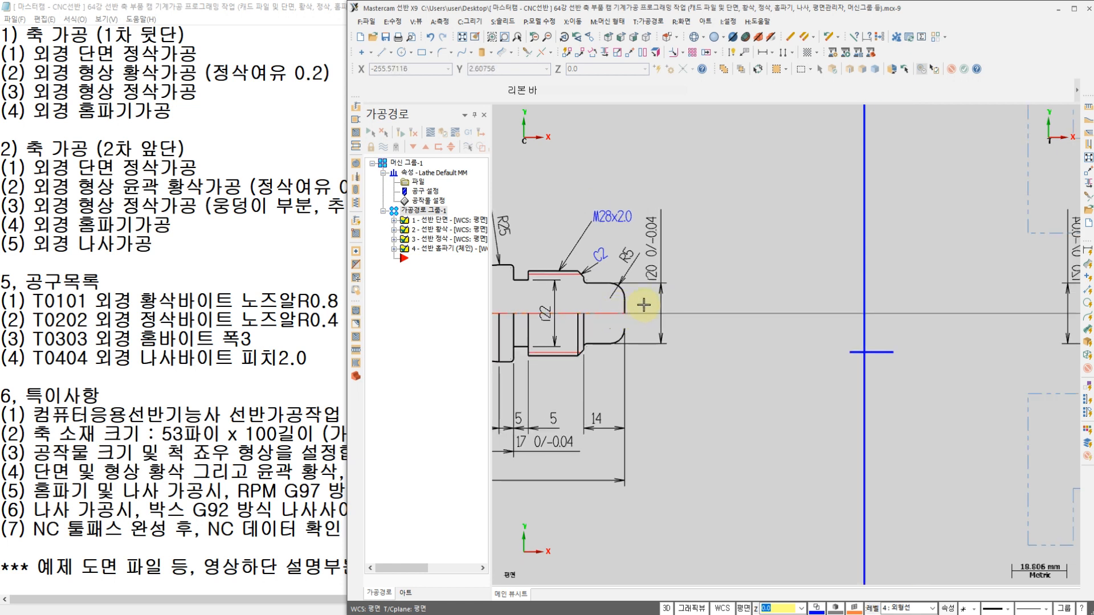
scroll(618, 307, "down", 1)
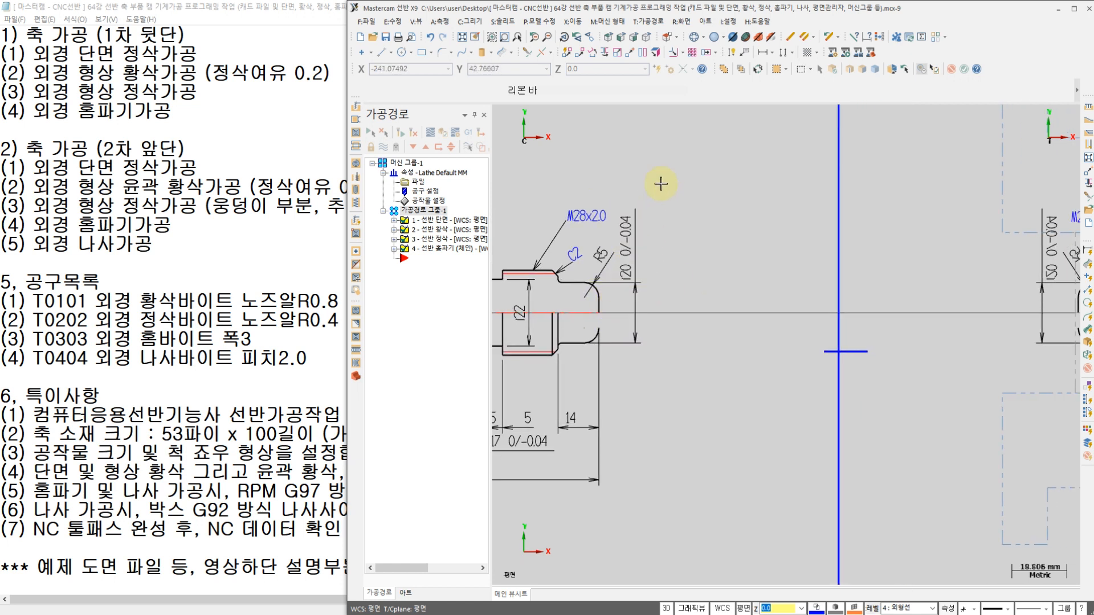
- Add the T9494 R0.072 OD THREAD RIGHT-SMALL tool from the lathe tool library to the machine group
left_click(648, 21)
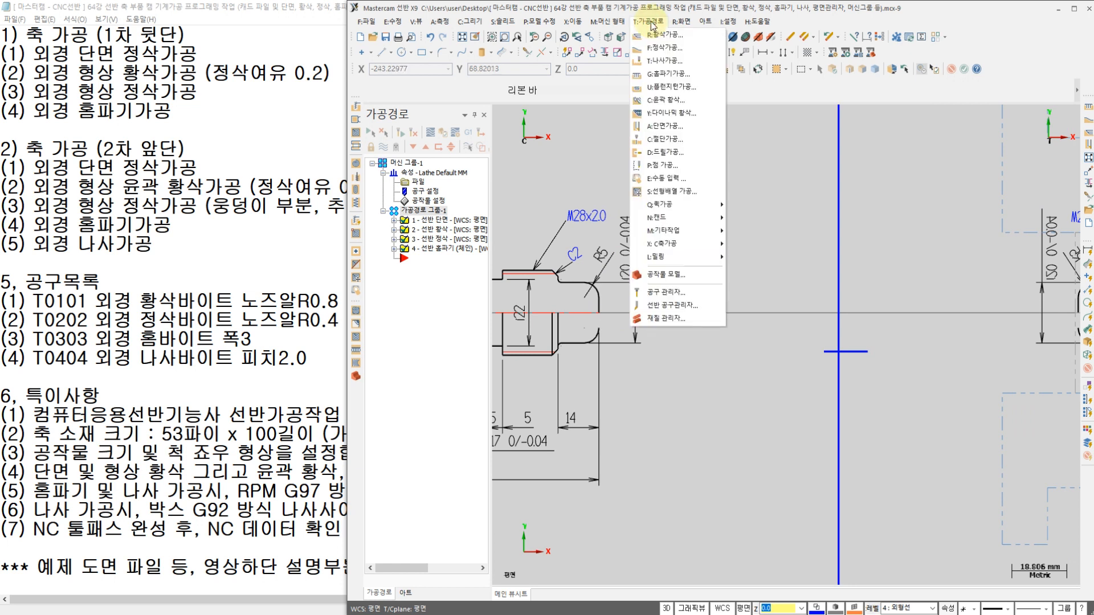
left_click(673, 306)
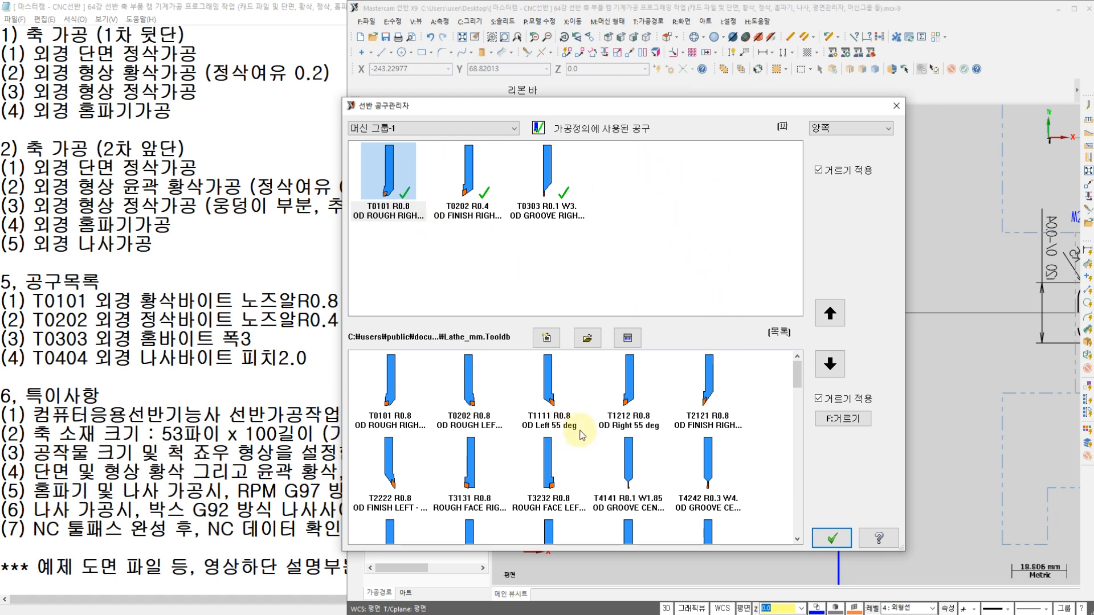
left_click_drag(795, 384, 797, 451)
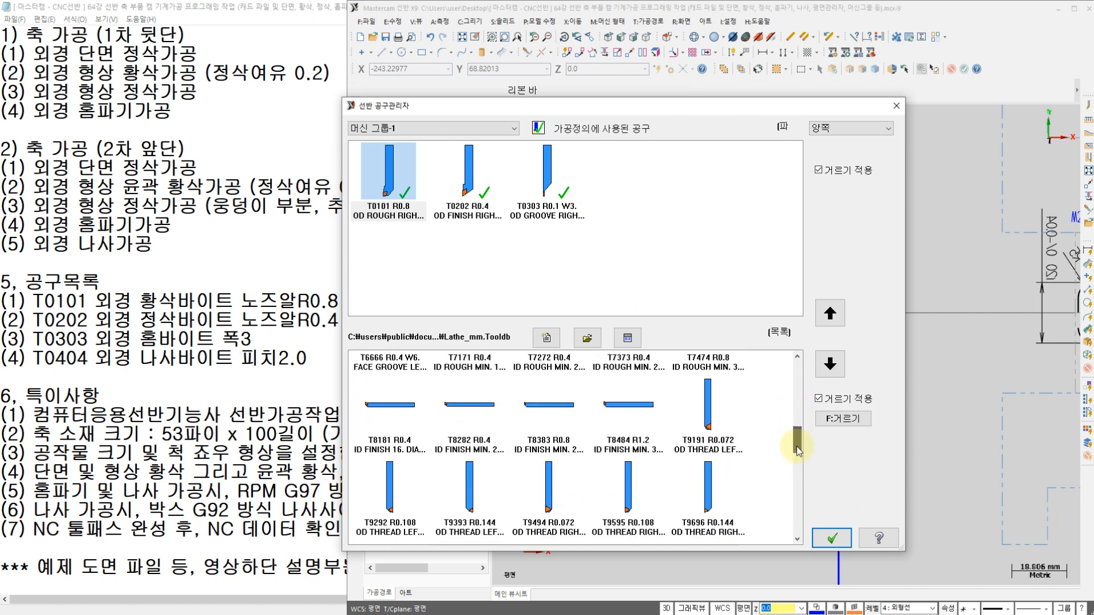
left_click(550, 494)
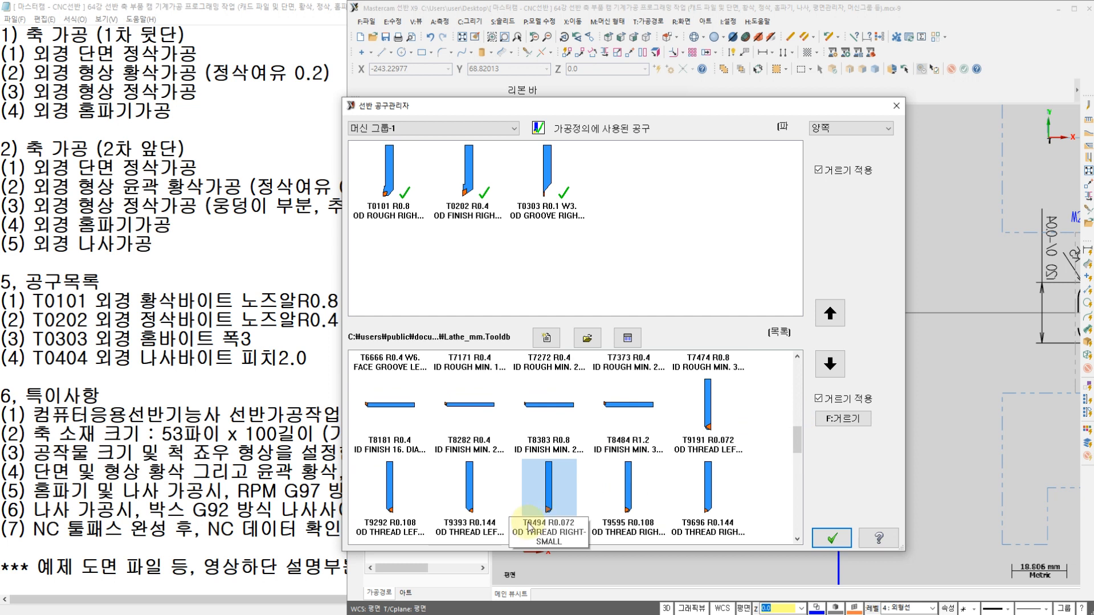
double_click(549, 496)
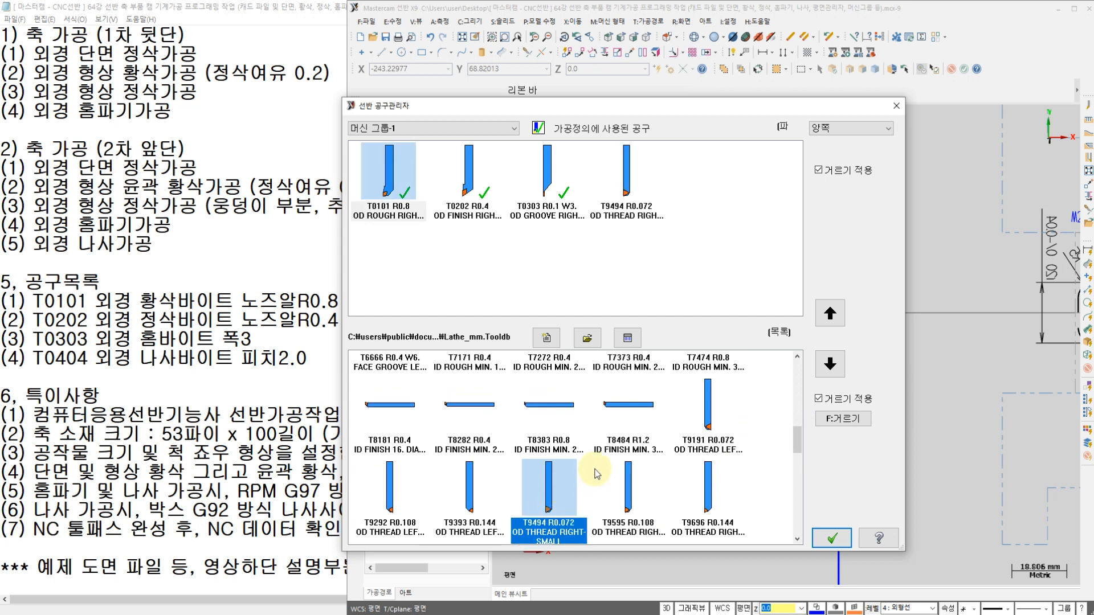
- Load the R166.0G-16MM01-200 insert with 2.0 mm pitch into the OD thread tool and accept the tool definition
left_click(614, 210)
double_click(618, 194)
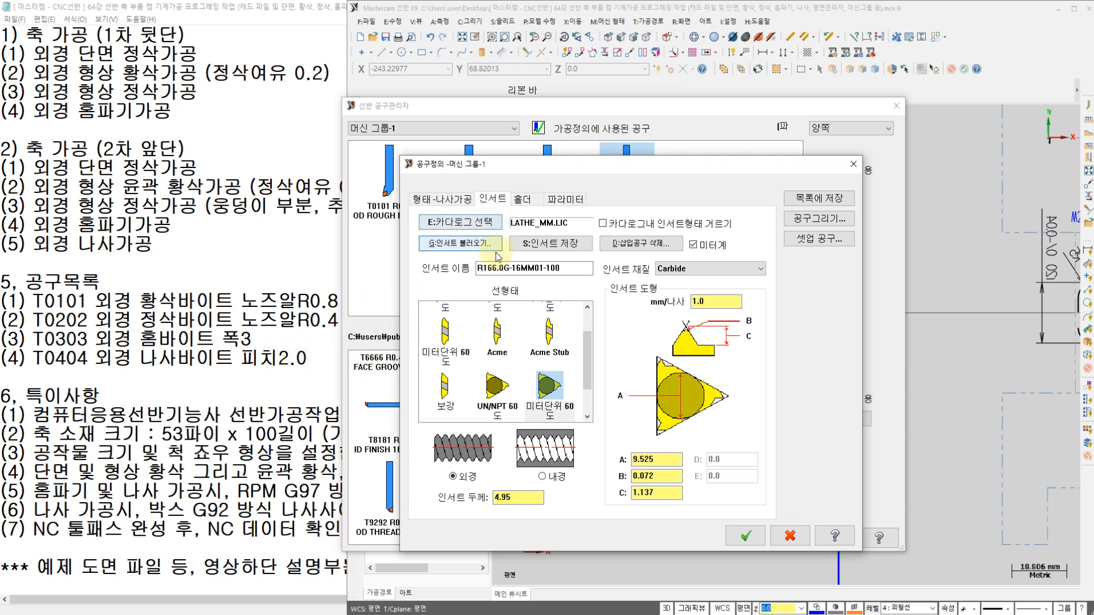
left_click(461, 244)
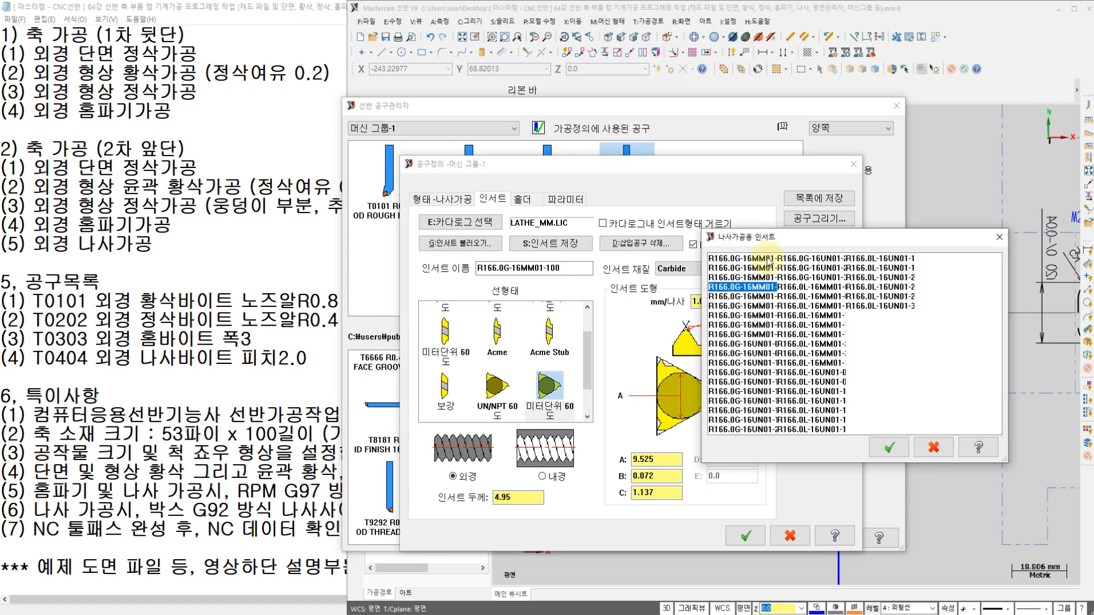
left_click(761, 278)
left_click(761, 287)
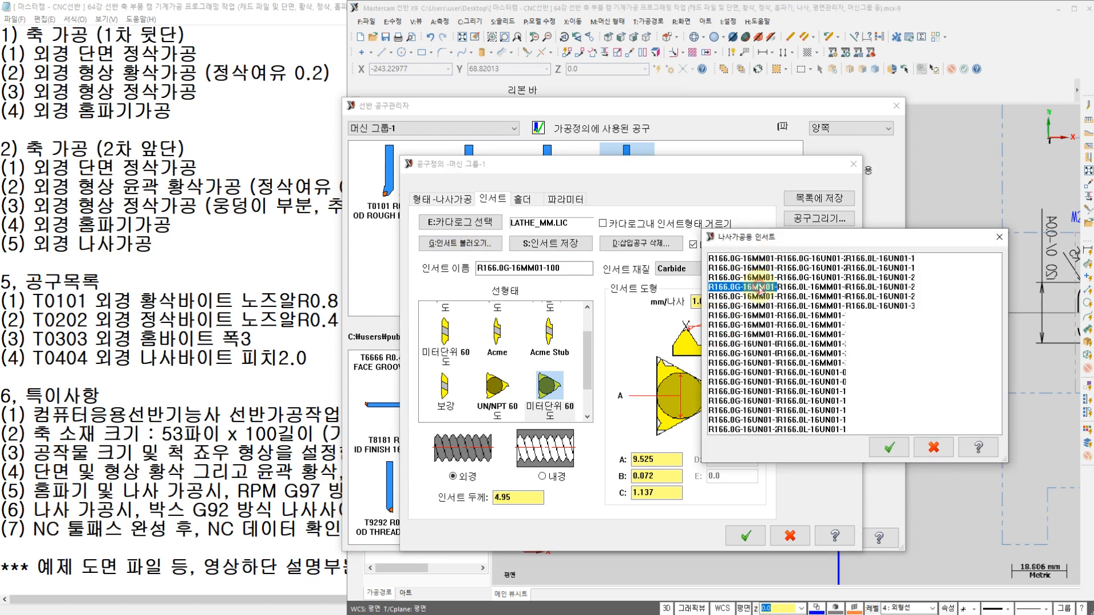
left_click(760, 297)
left_click(759, 306)
left_click(758, 316)
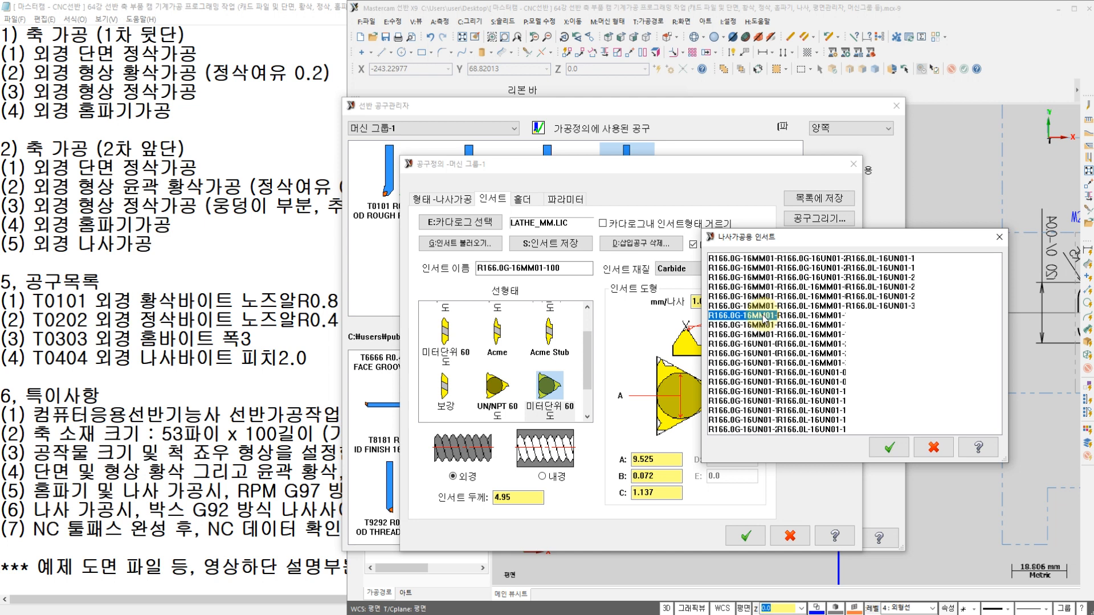
double_click(767, 316)
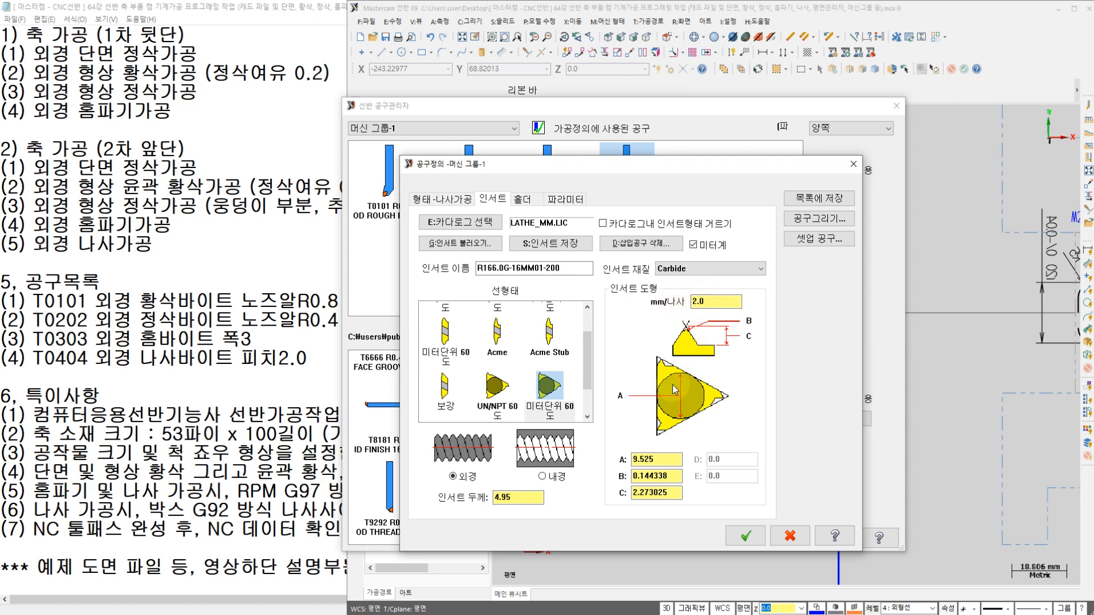
left_click(749, 539)
left_click(621, 339)
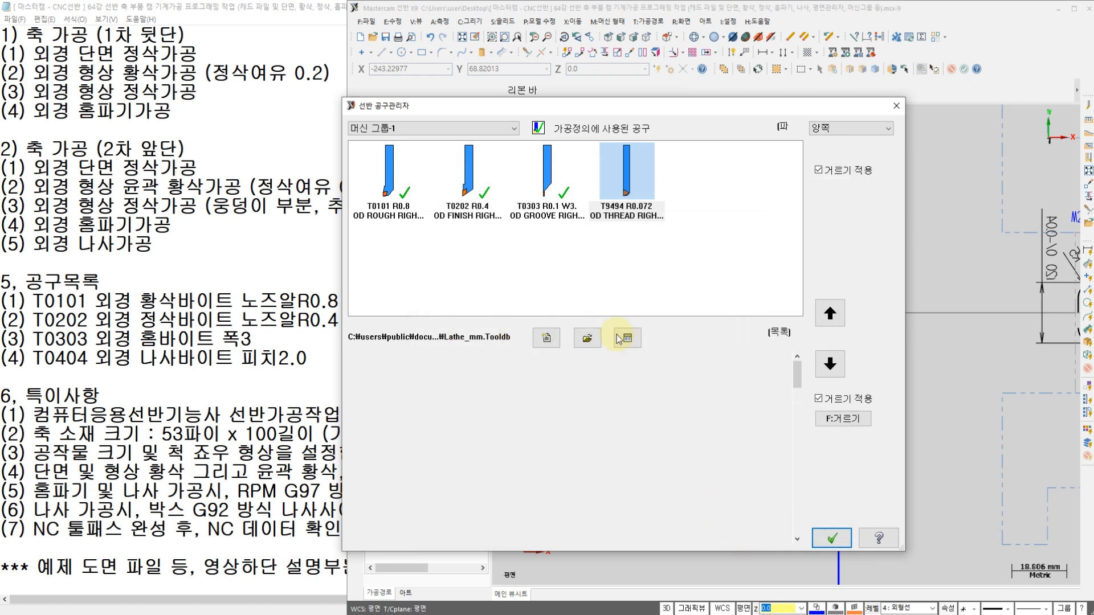
- Reopen the OD thread tool's definition and set its tool number to 4
double_click(626, 170)
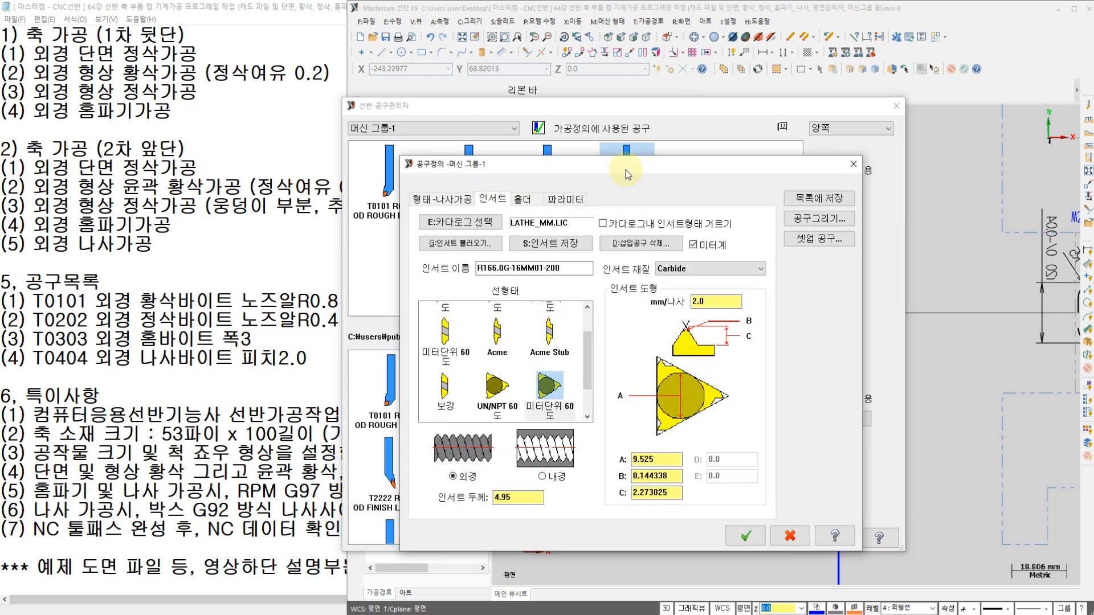
left_click(522, 199)
left_click(566, 201)
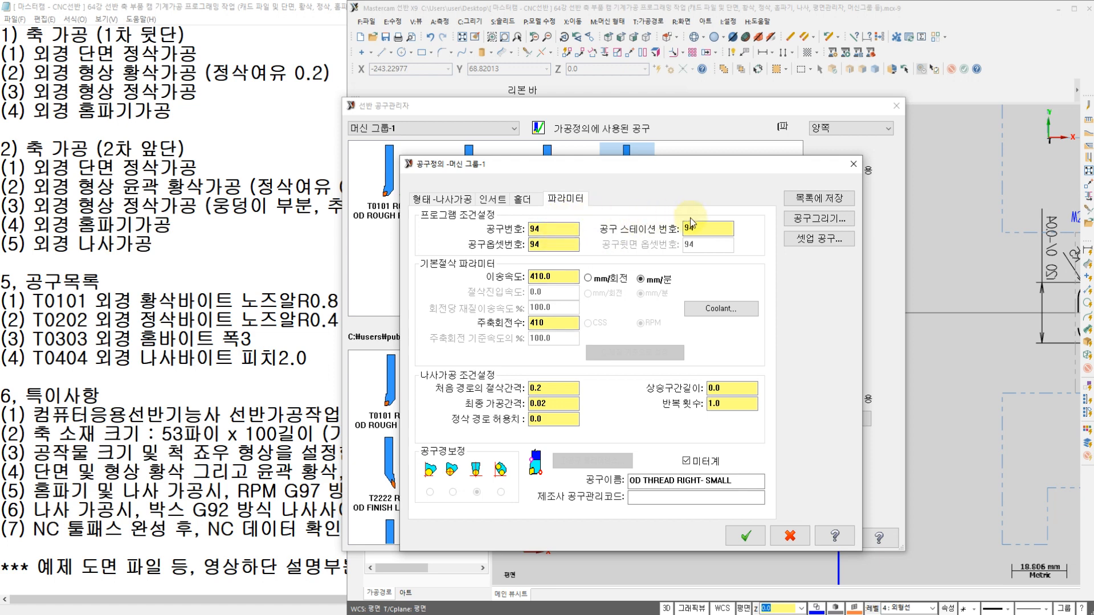
double_click(540, 233)
type("4")
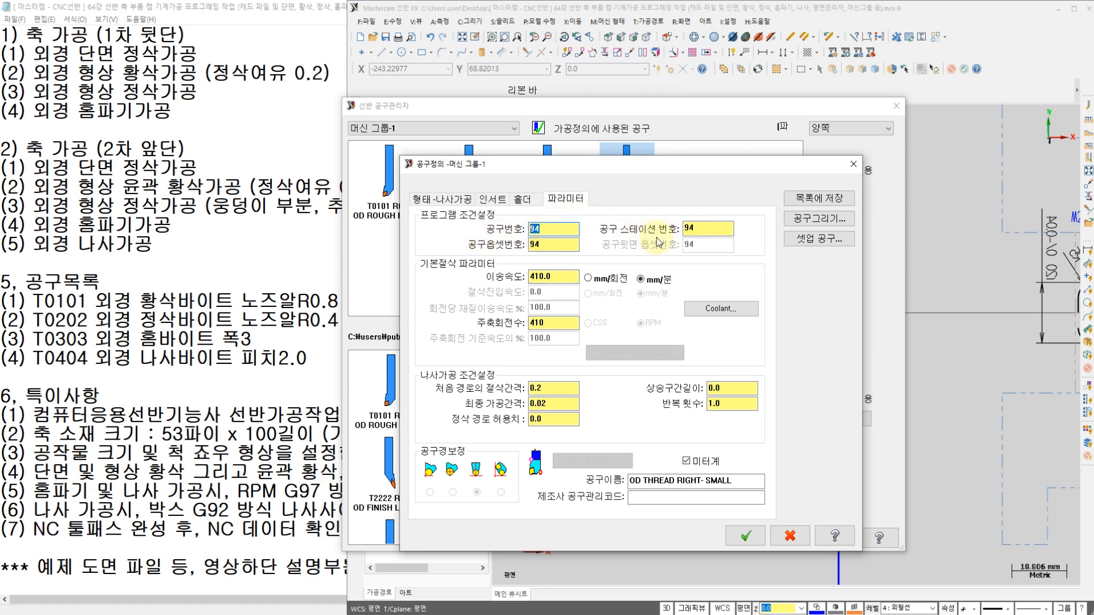
- Set the OD thread tool's number, station number and offset number to 4 and accept the tool definition
double_click(704, 227)
type("4")
double_click(544, 244)
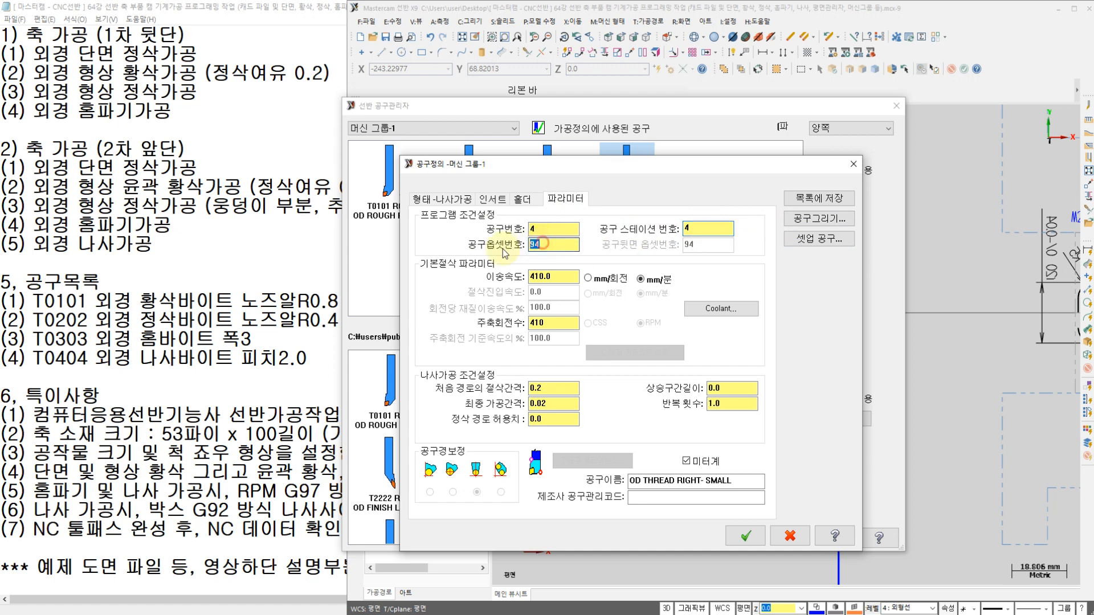
type("4")
left_click(745, 536)
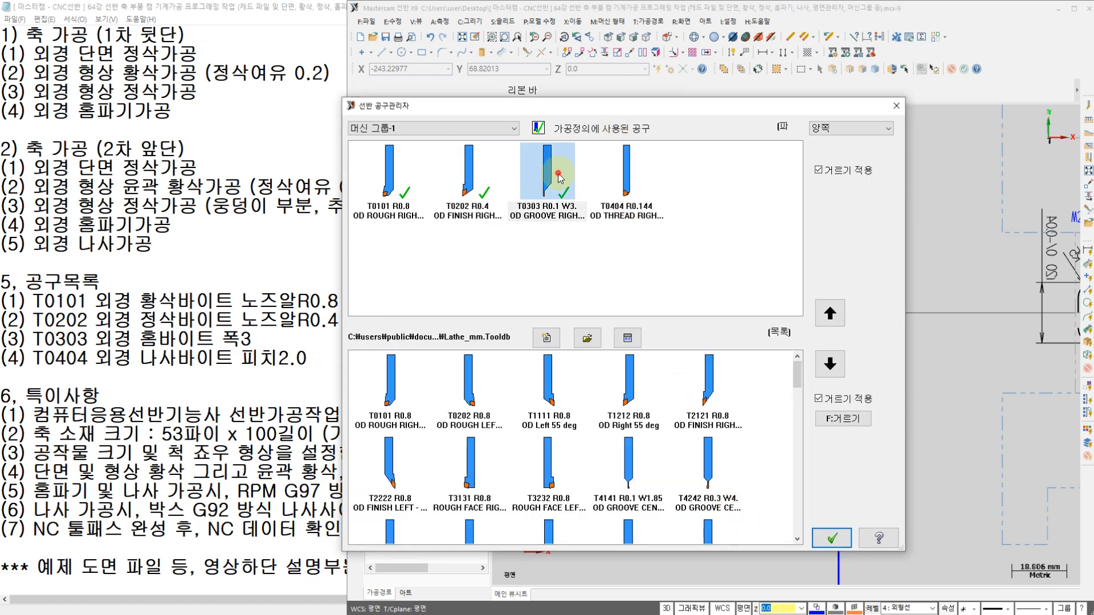
left_click(620, 206)
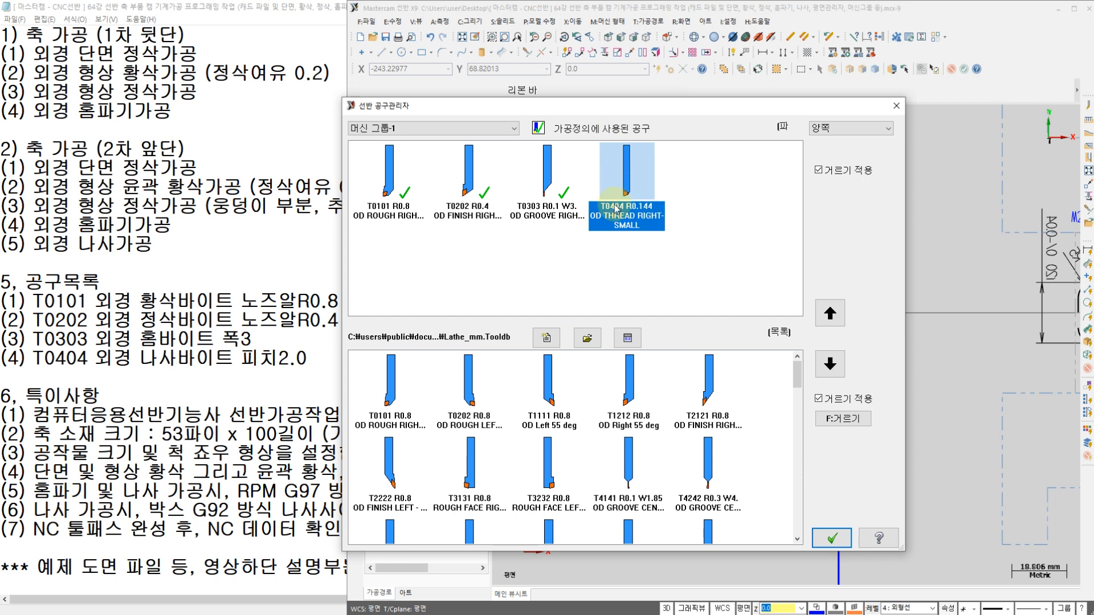
left_click_drag(655, 250, 391, 152)
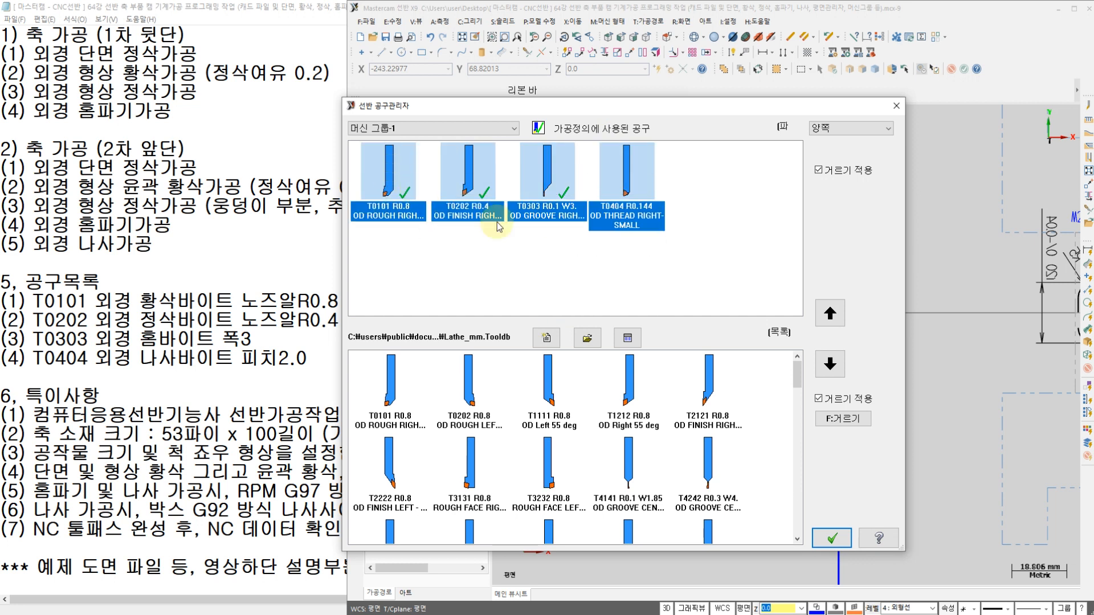
left_click(555, 263)
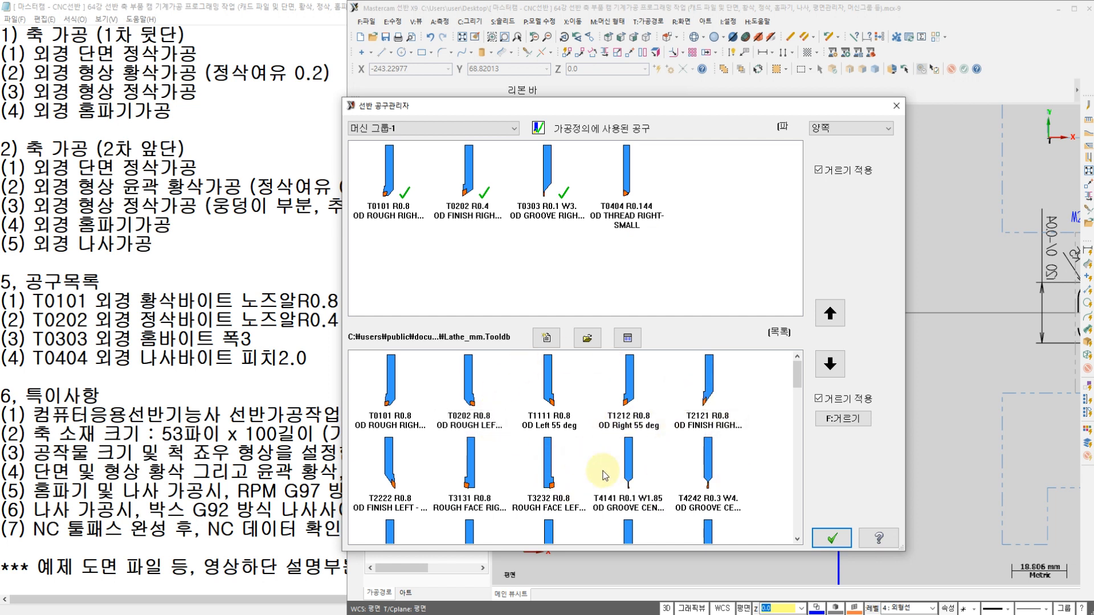
- Create a new lathe tool library named 0429_28 and copy the four machine group tools T0101, T0202, T0303 and T0404 into it
left_click(548, 339)
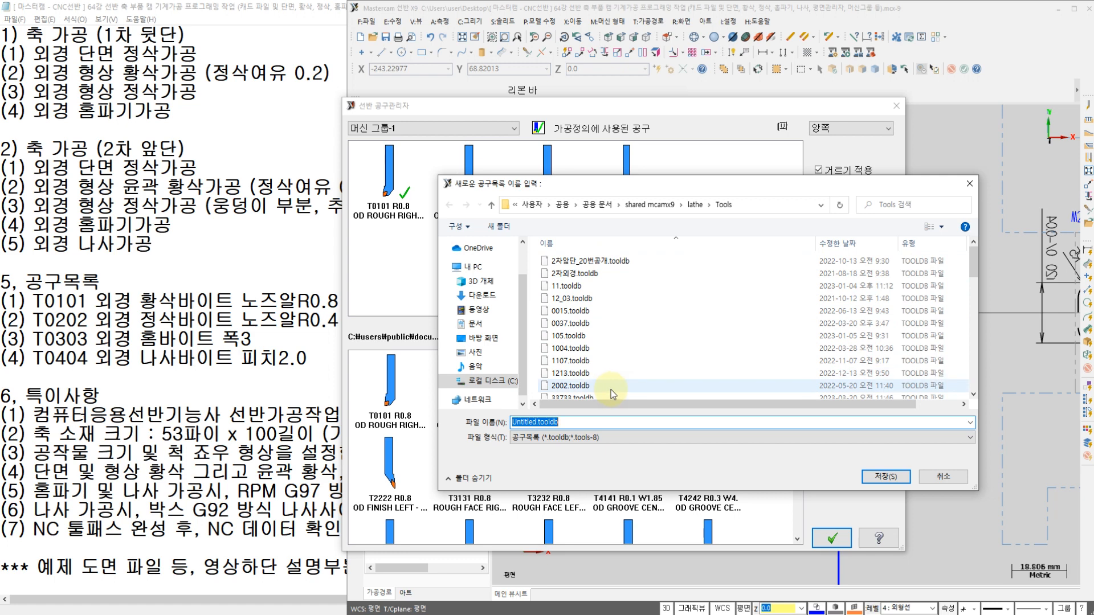
type("280")
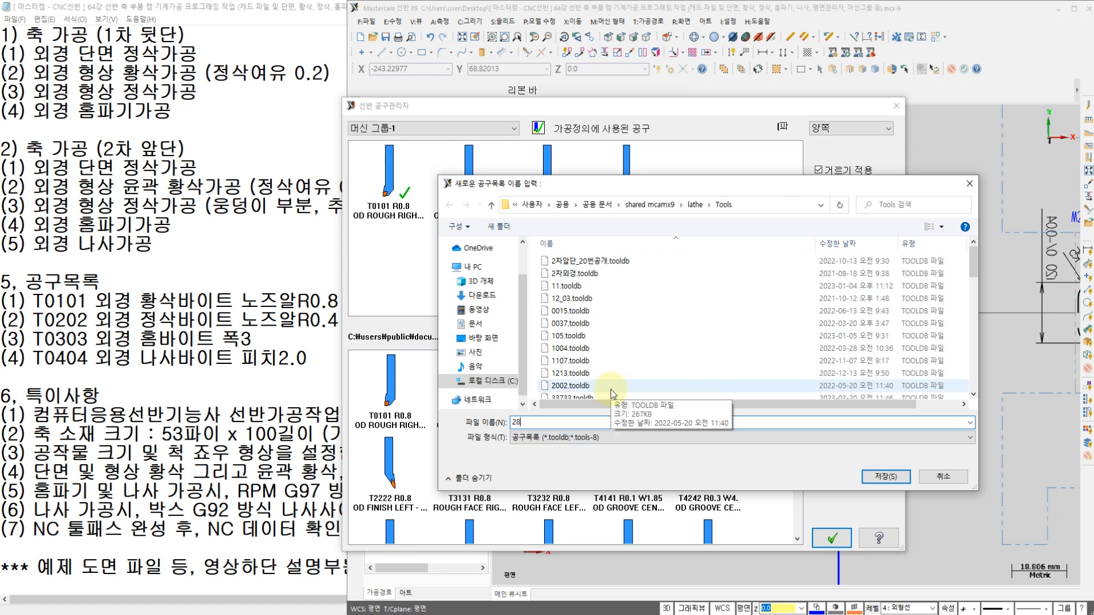
key("BackSpace")
key("BackSpace")
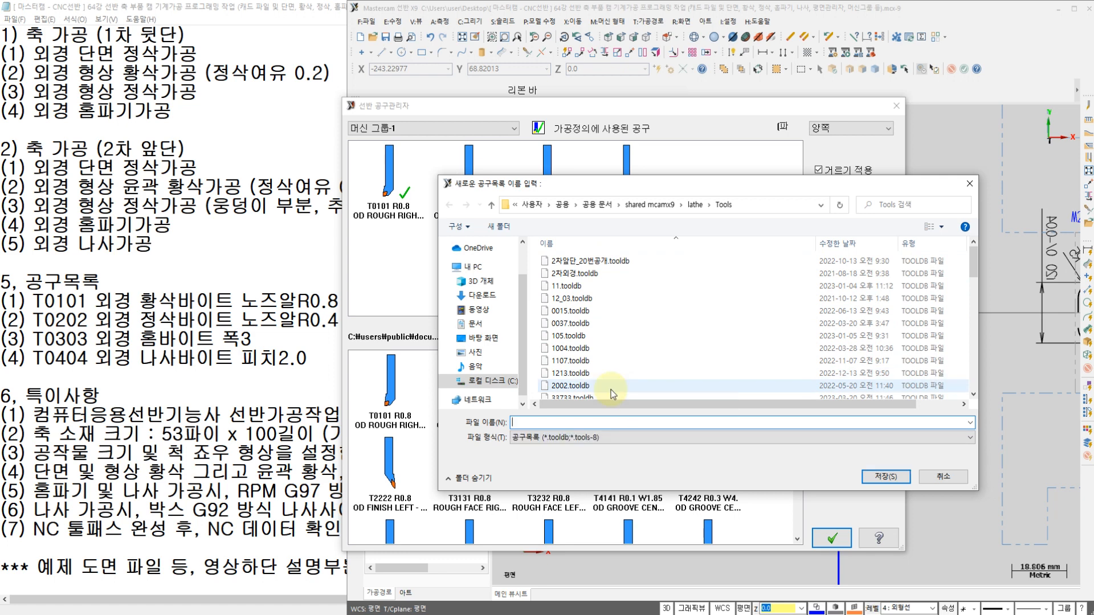
type("NO2")
type("0429_28")
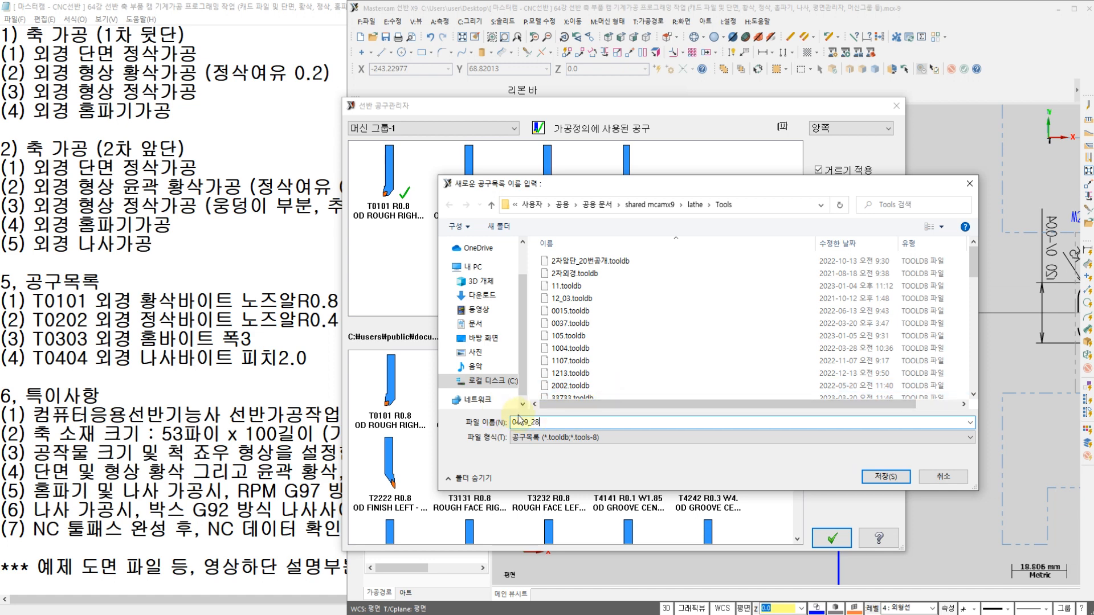
left_click(895, 483)
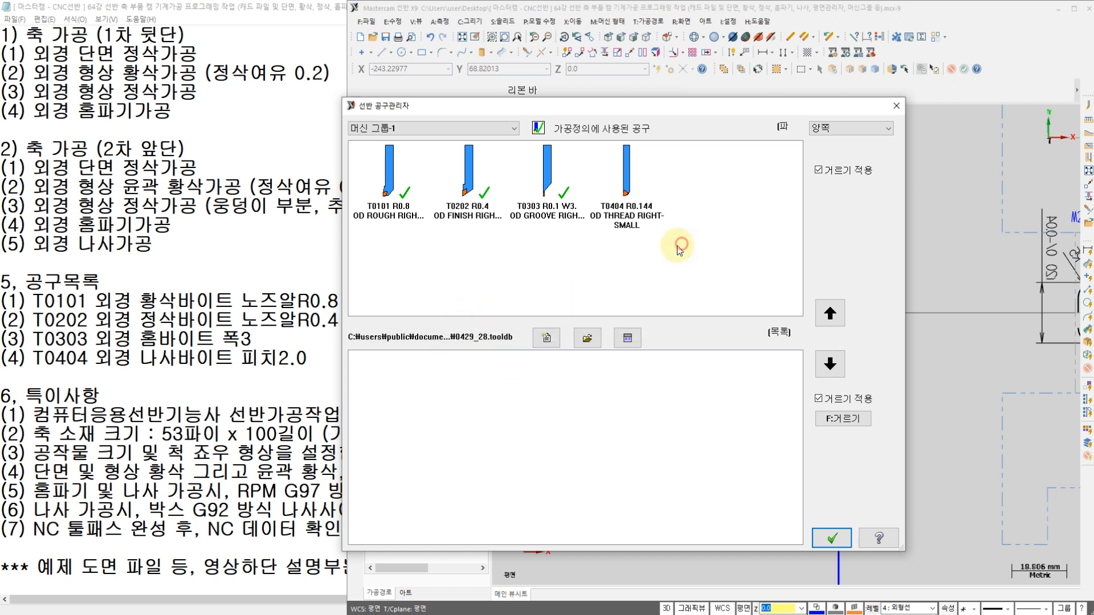
left_click_drag(691, 268, 441, 419)
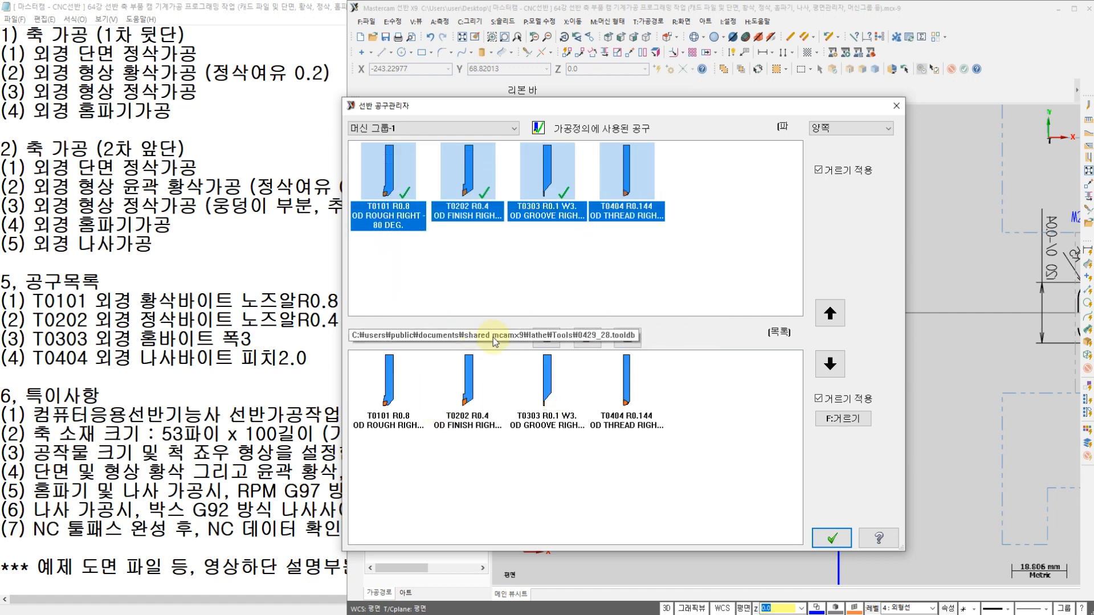
left_click(832, 538)
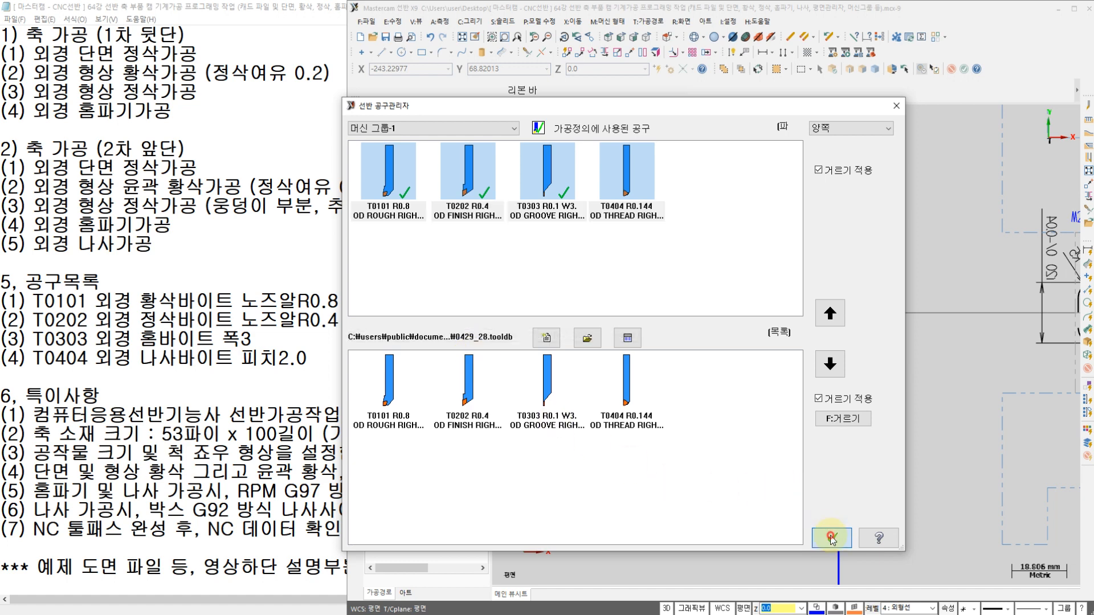
- Copy the 평면 plane in the plane manager and place the copy's origin on the centerline at the shaft's threaded front end
scroll(675, 322, "down", 2)
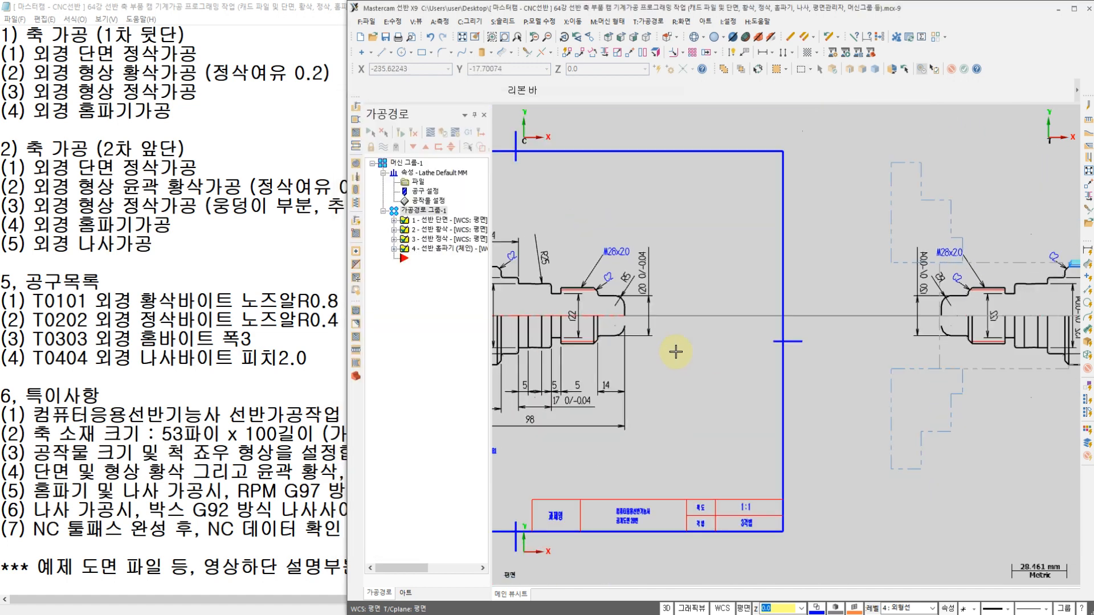
middle_click_drag(643, 345, 750, 342)
scroll(664, 340, "up", 1)
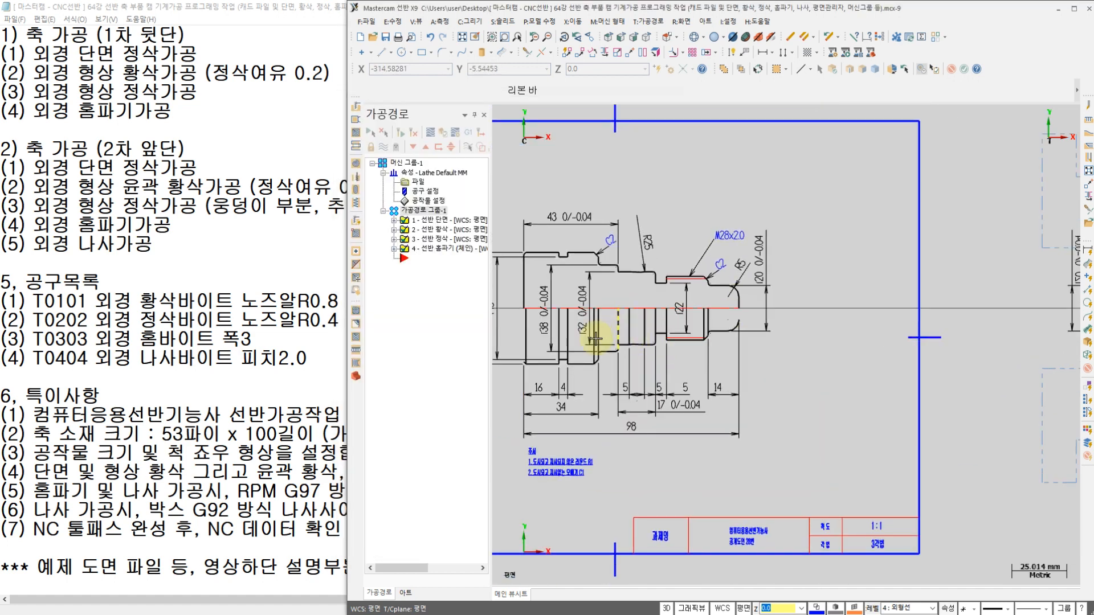
middle_click_drag(597, 338, 648, 341)
scroll(648, 340, "up", 2)
middle_click_drag(757, 322, 788, 322)
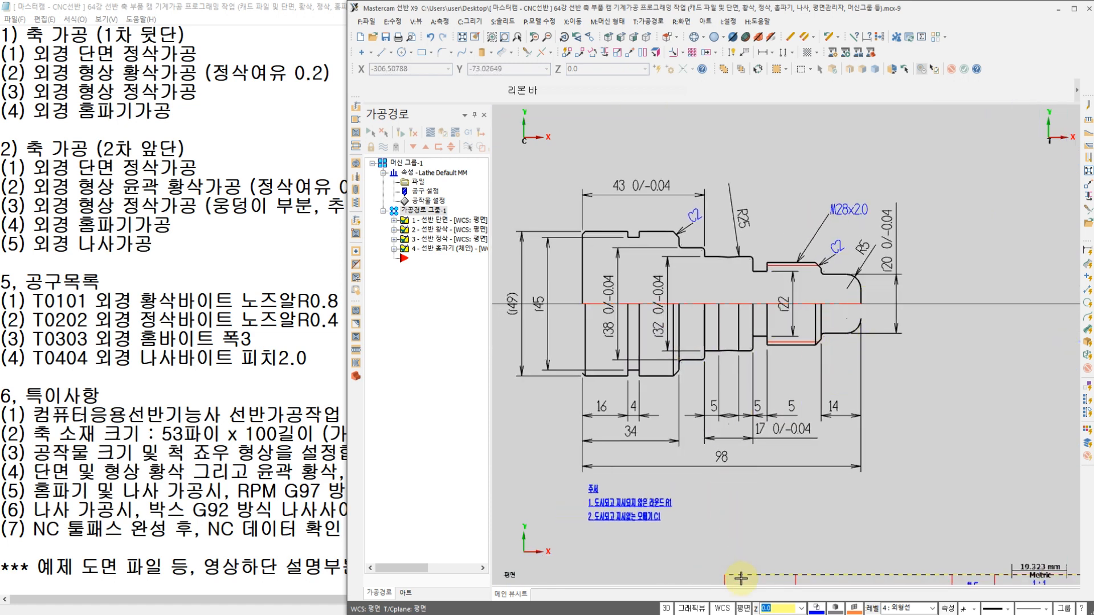
left_click(746, 609)
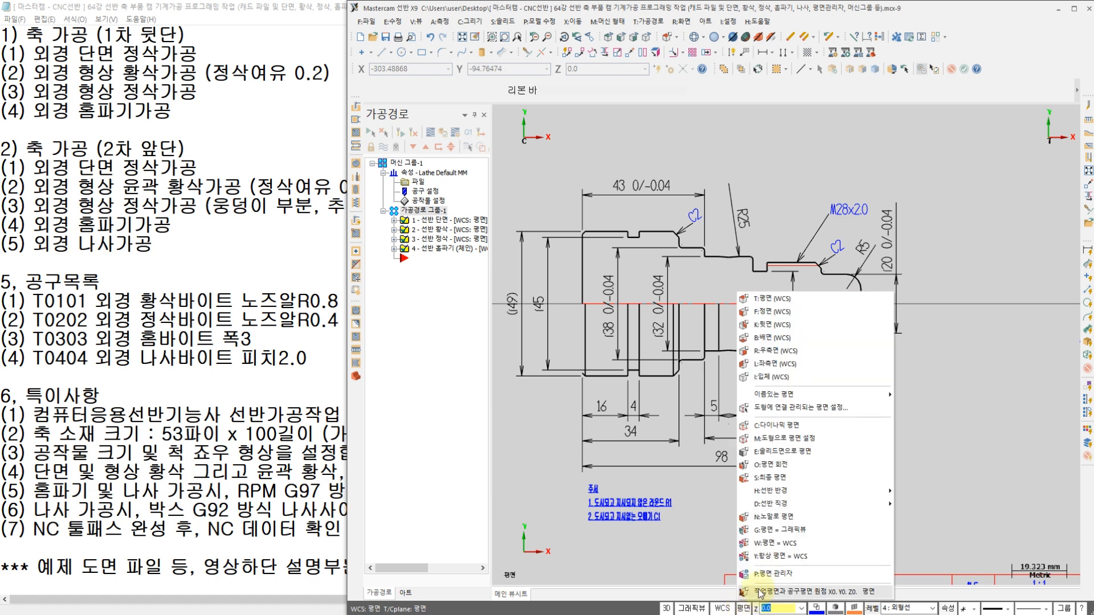
left_click(776, 574)
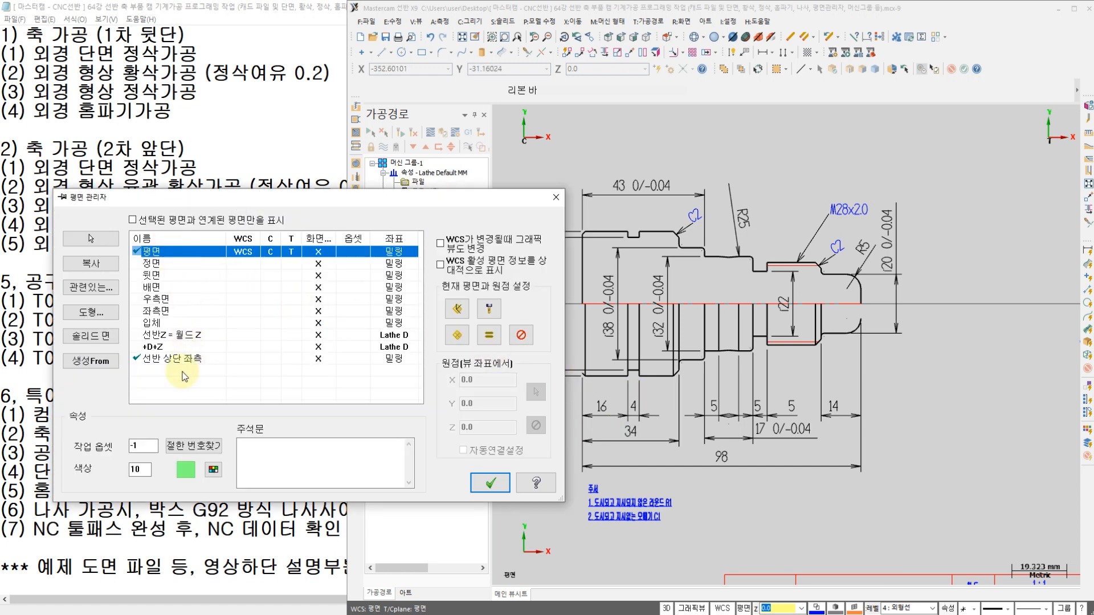
left_click(94, 264)
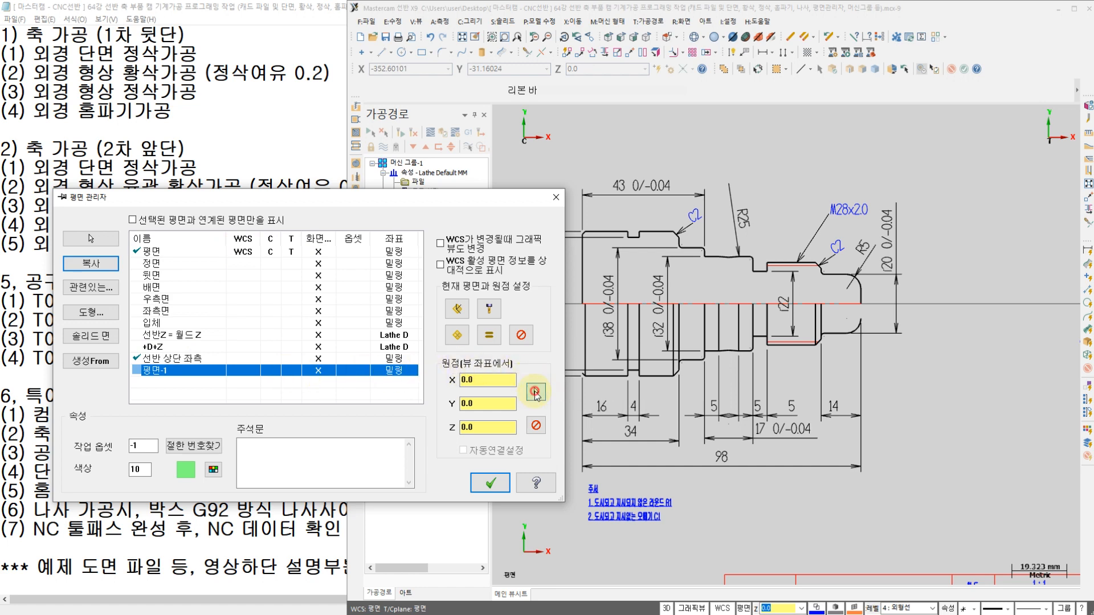
left_click(536, 392)
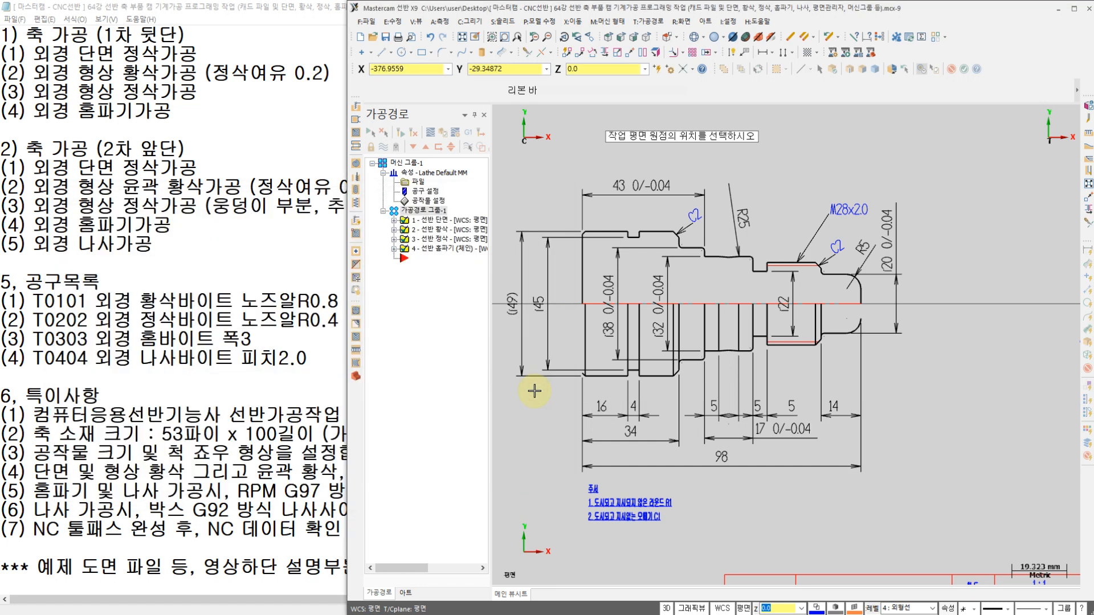
left_click(862, 304)
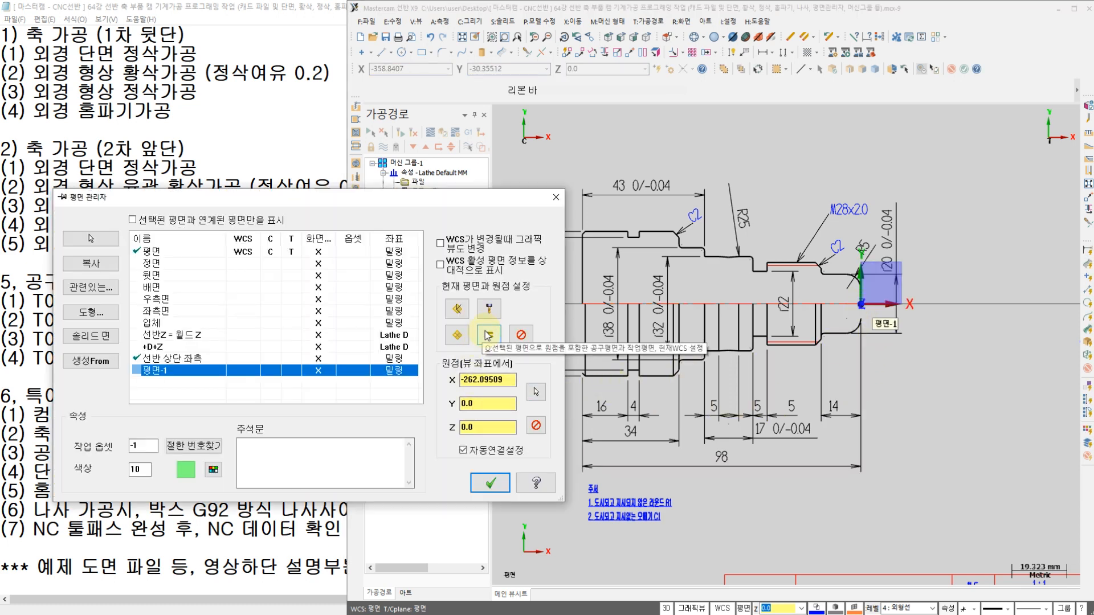
- Make the copied plane 평면-1 the current WCS, construction plane and tool plane, including its origin
left_click(488, 335)
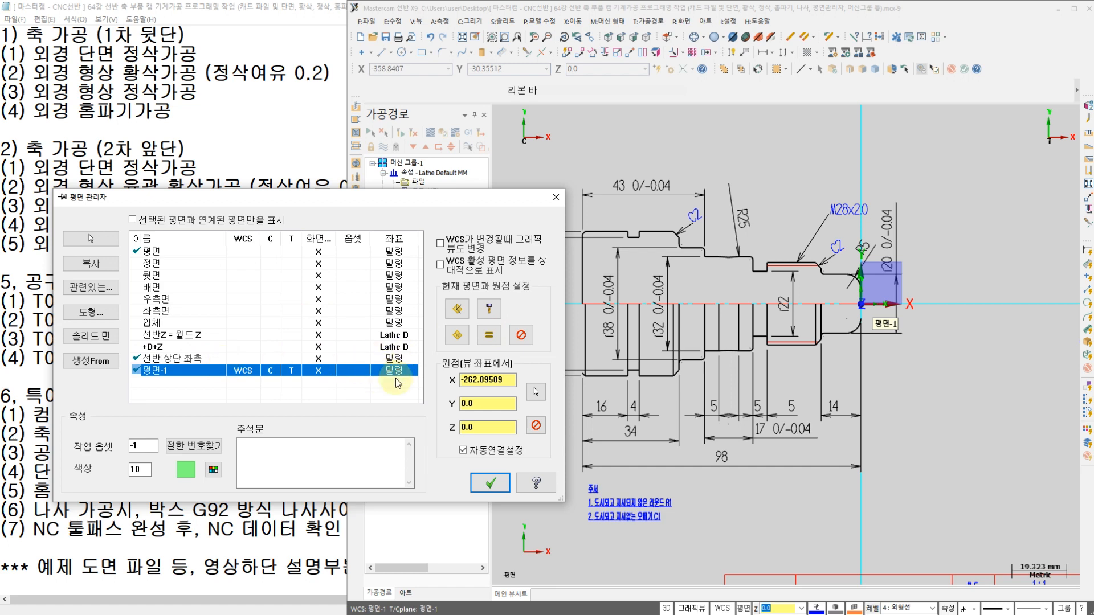
left_click(492, 484)
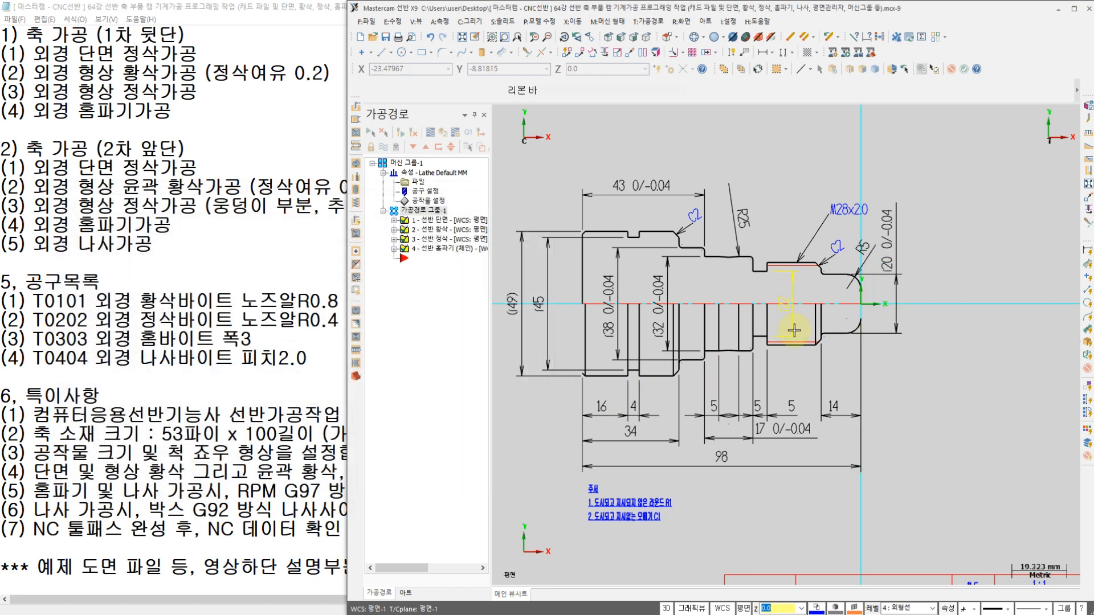
scroll(873, 305, "down", 3)
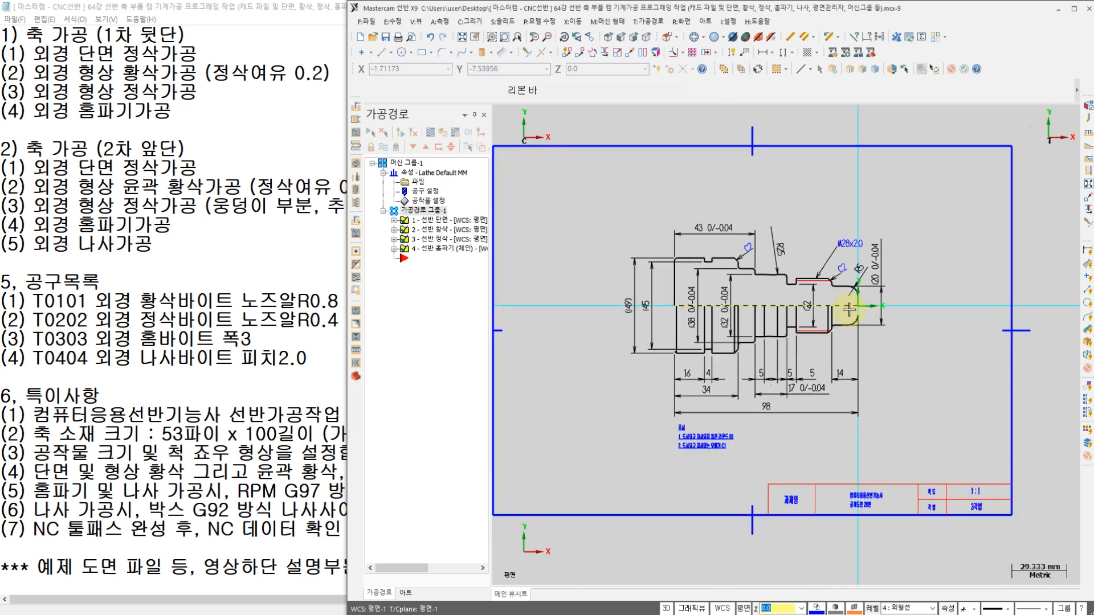
scroll(908, 303, "up", 4)
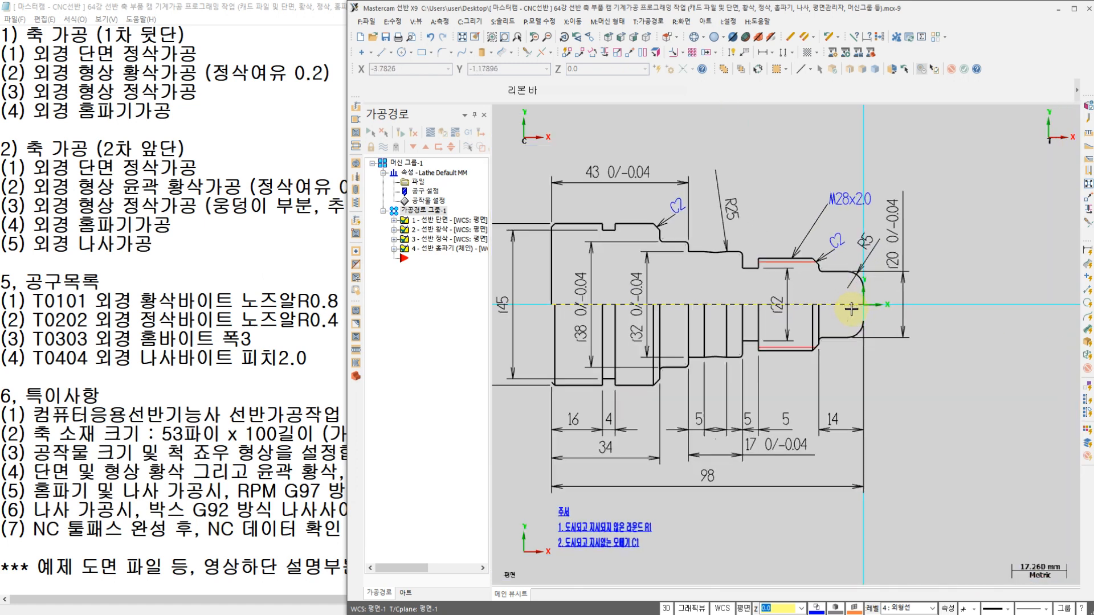
- Add a new lathe machine group named 머신 그룹-2 with the default properties
right_click(421, 295)
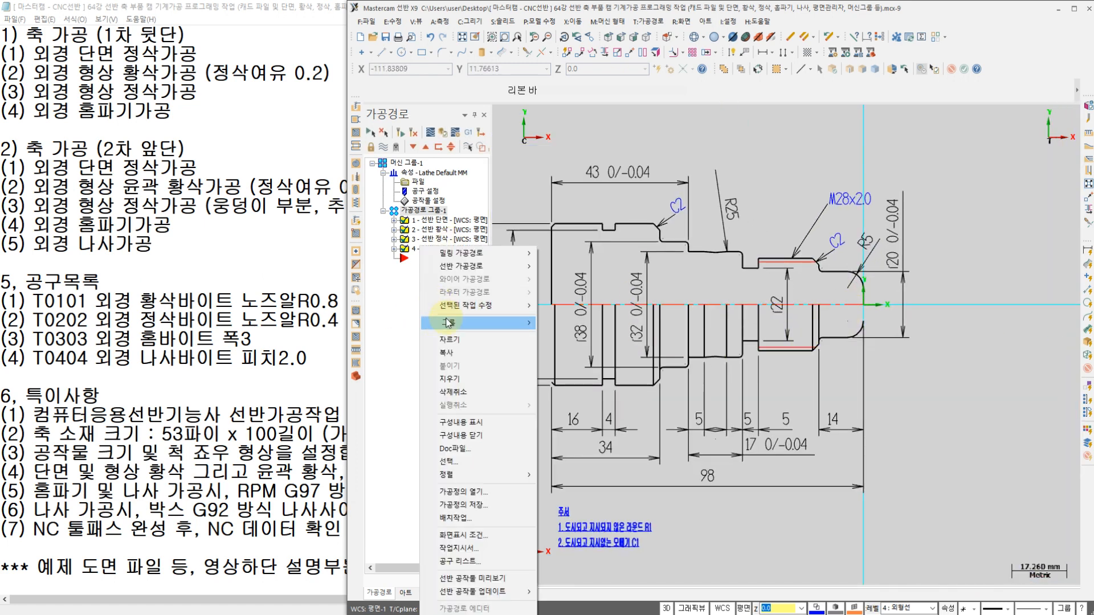
mouse_move(520, 328)
mouse_move(601, 329)
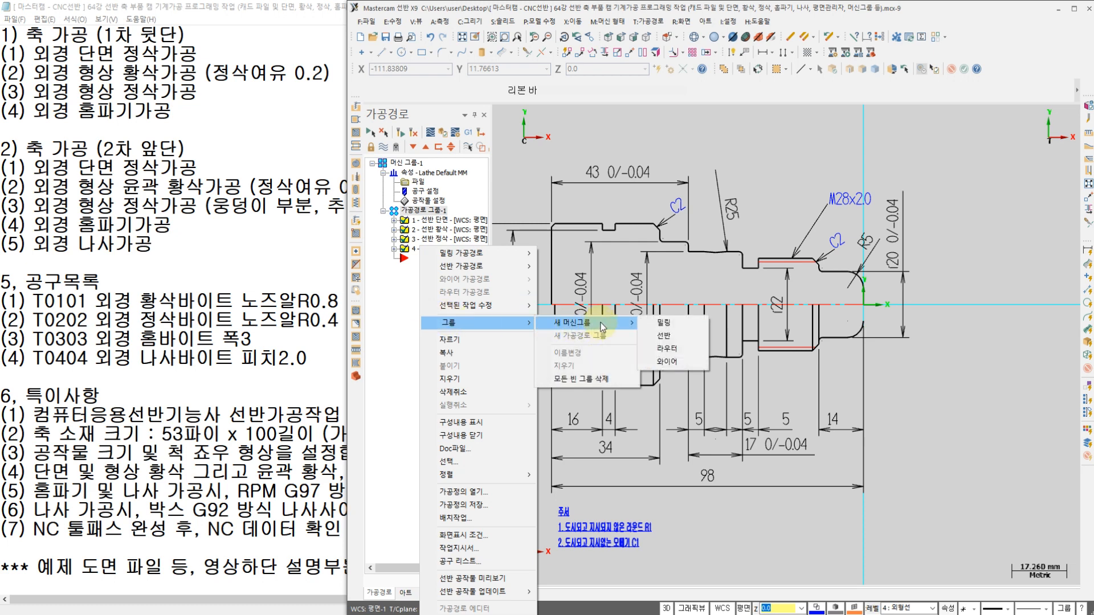
left_click(667, 340)
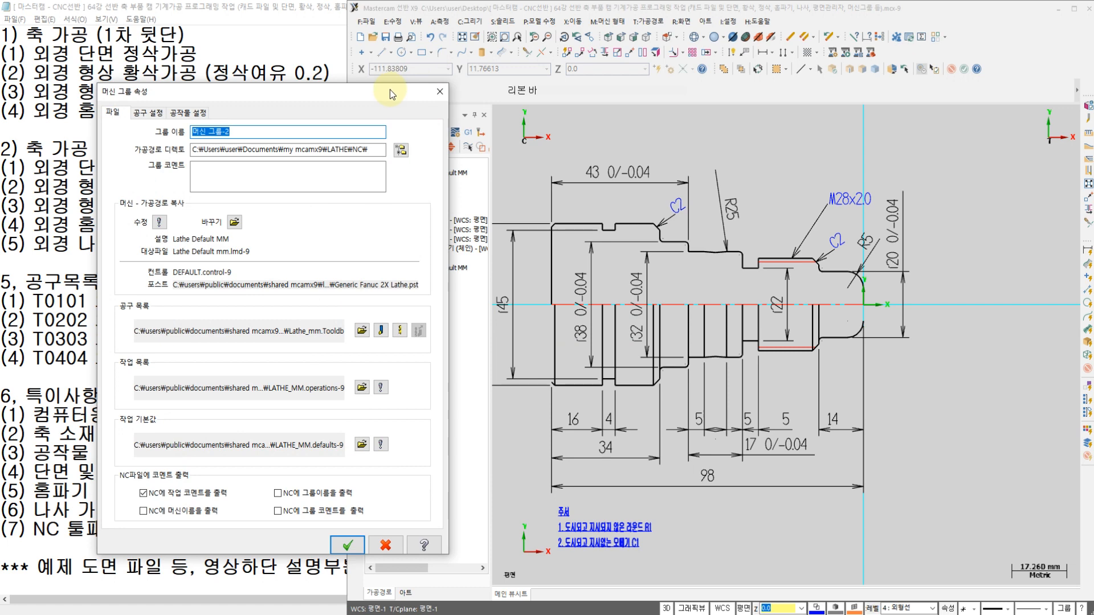
left_click(347, 545)
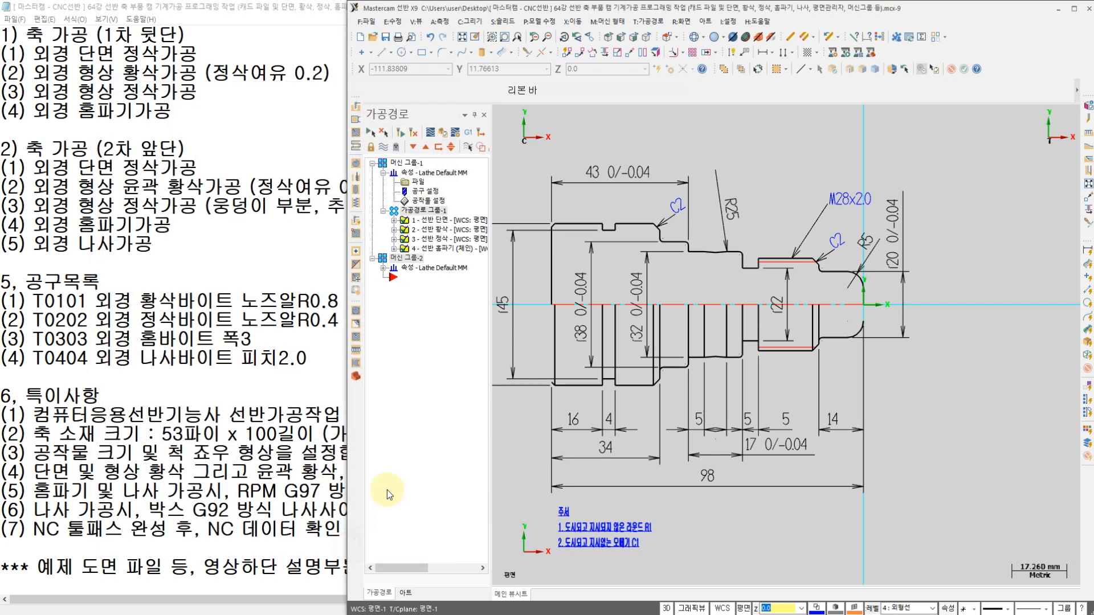
- Define the left-spindle stock of 머신 그룹-2 as a cylinder of diameter 53.0 and length 100.0, positioned at Z 1.0 along the -Z axis
left_click(403, 258)
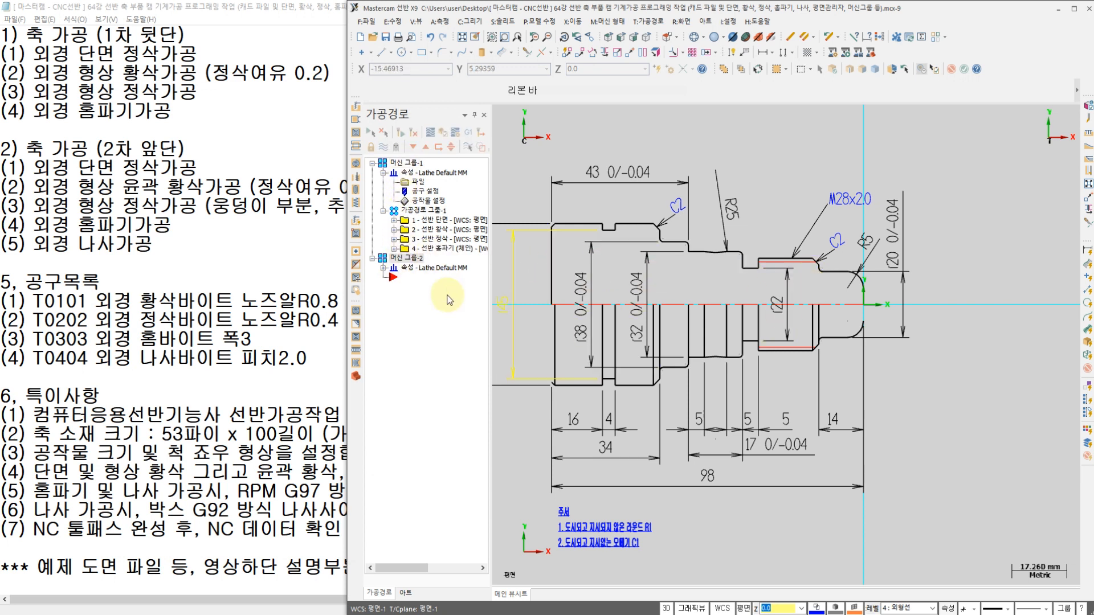
left_click(383, 267)
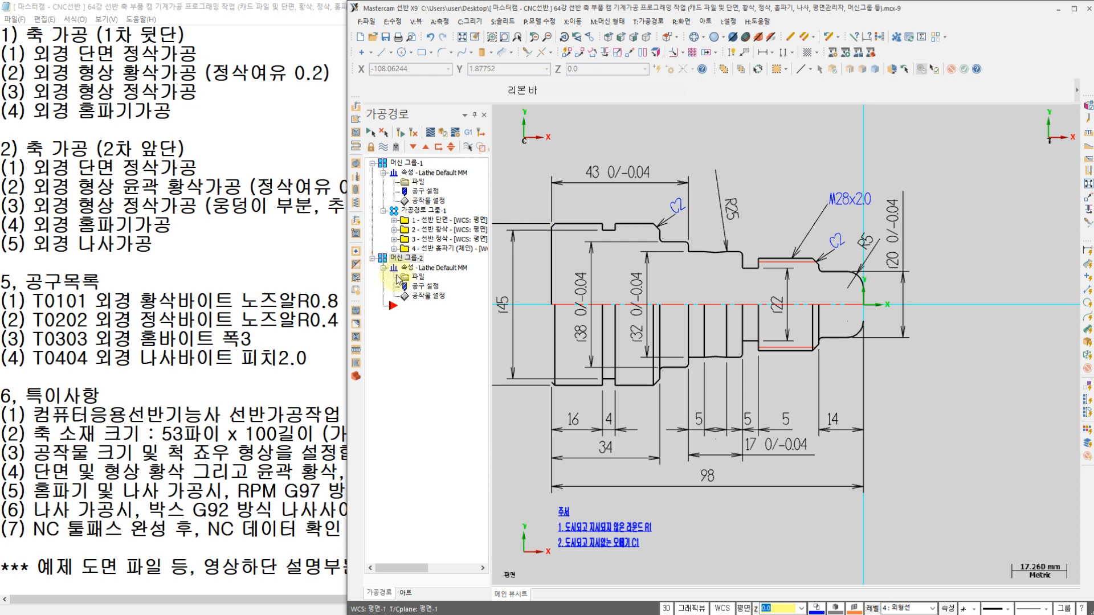
left_click(426, 288)
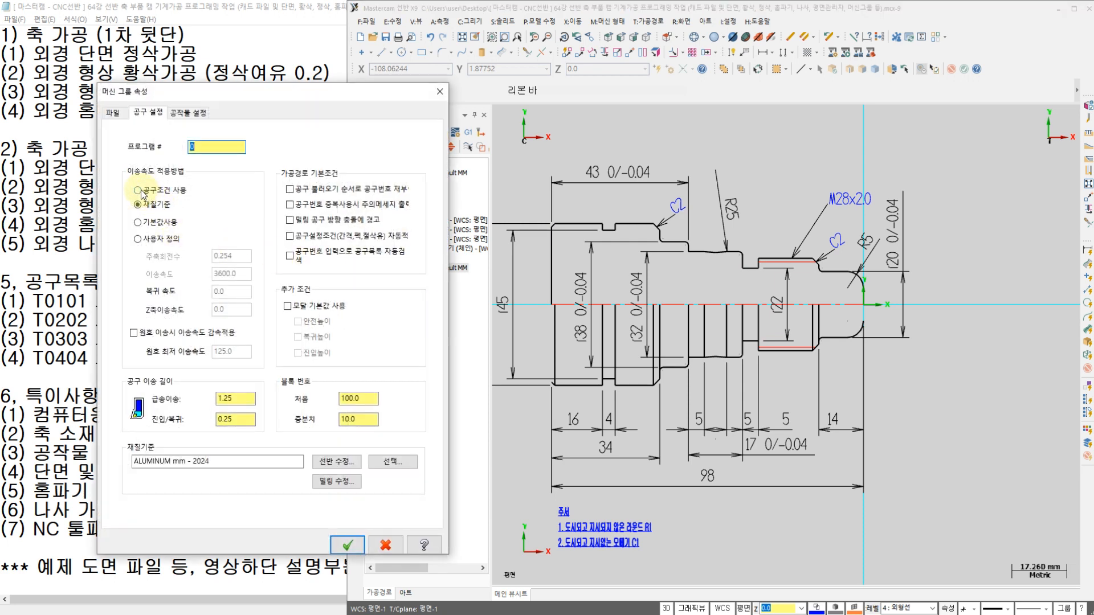
left_click(193, 116)
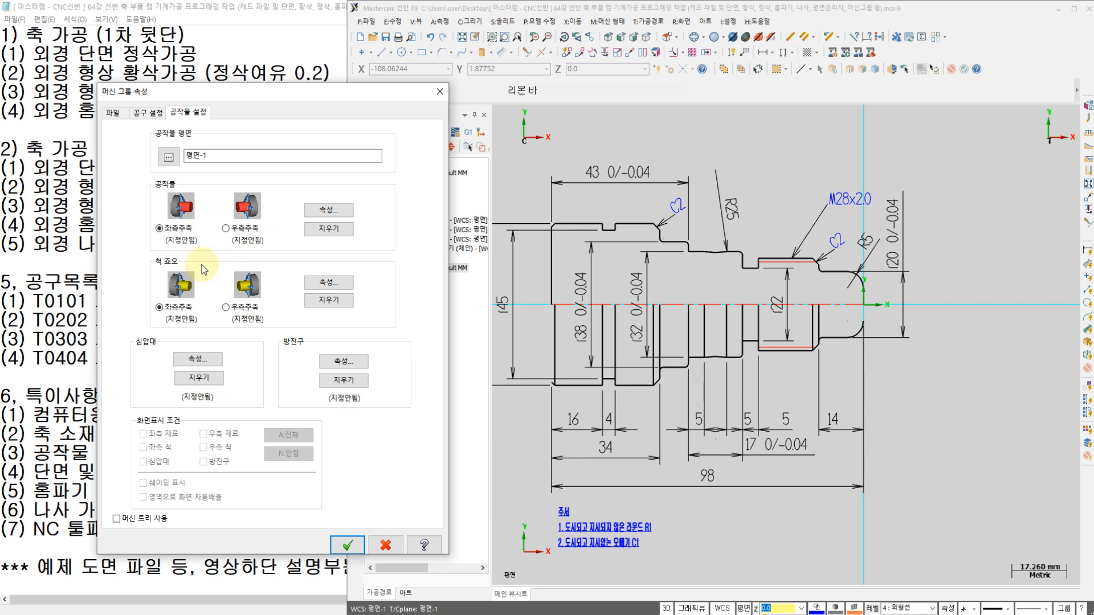
left_click(327, 212)
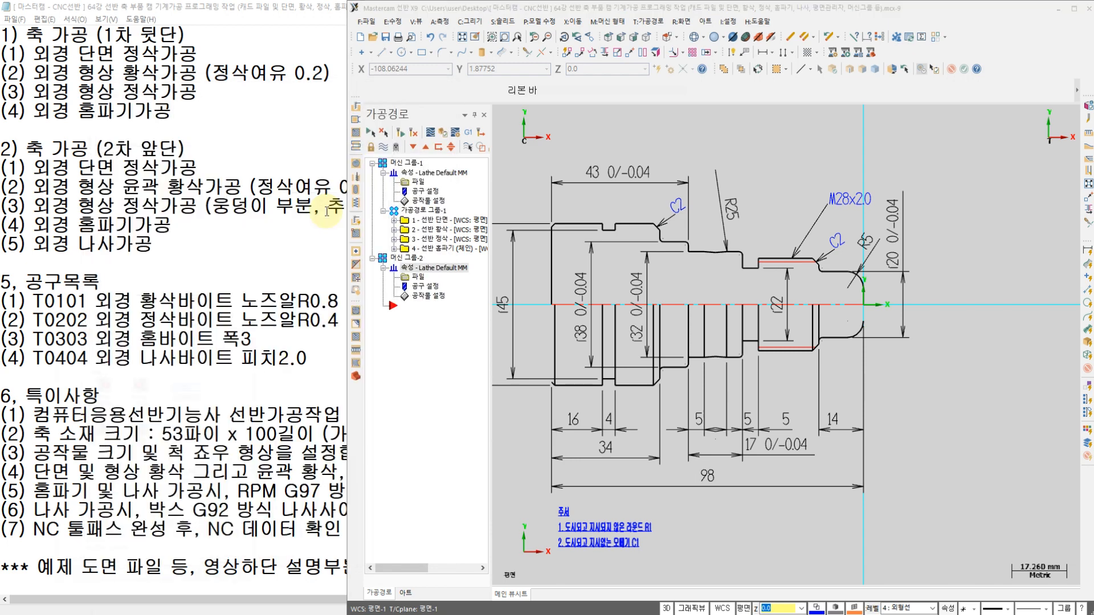
left_click(119, 312)
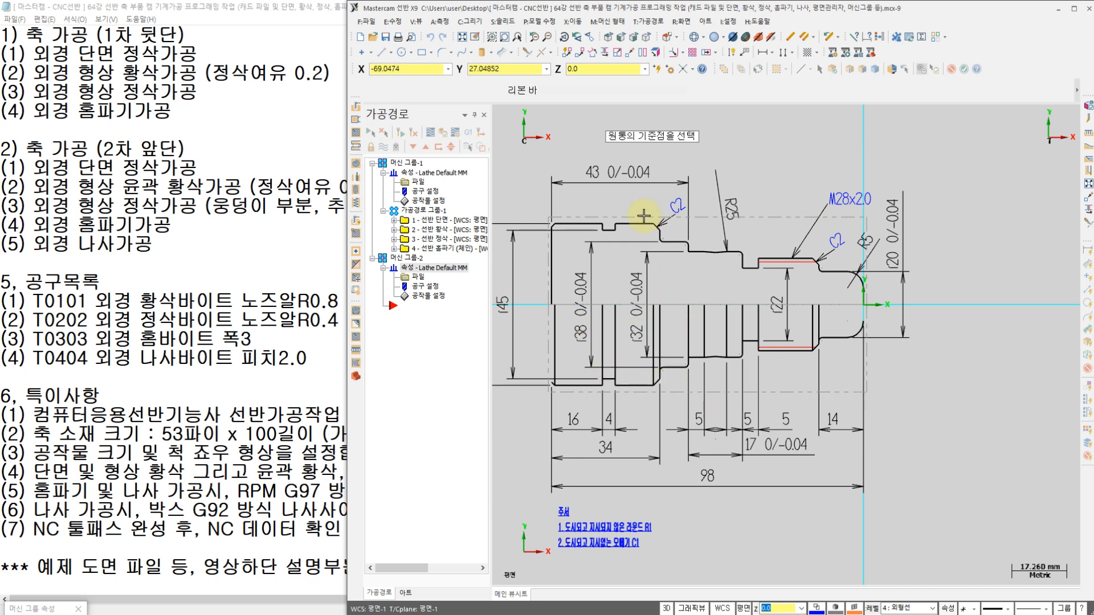
left_click(603, 222)
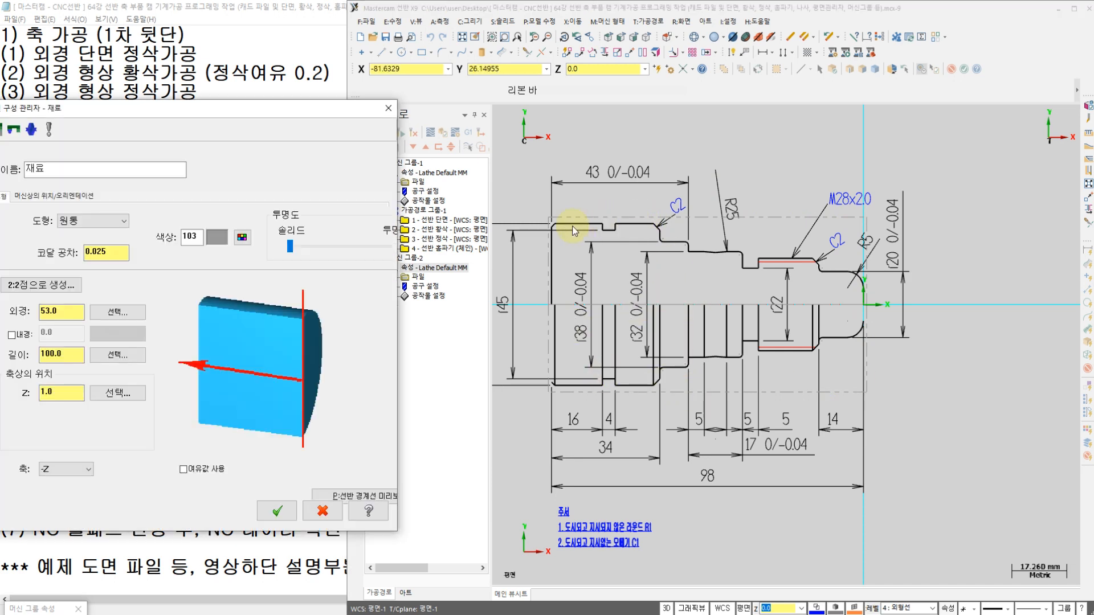
left_click(271, 511)
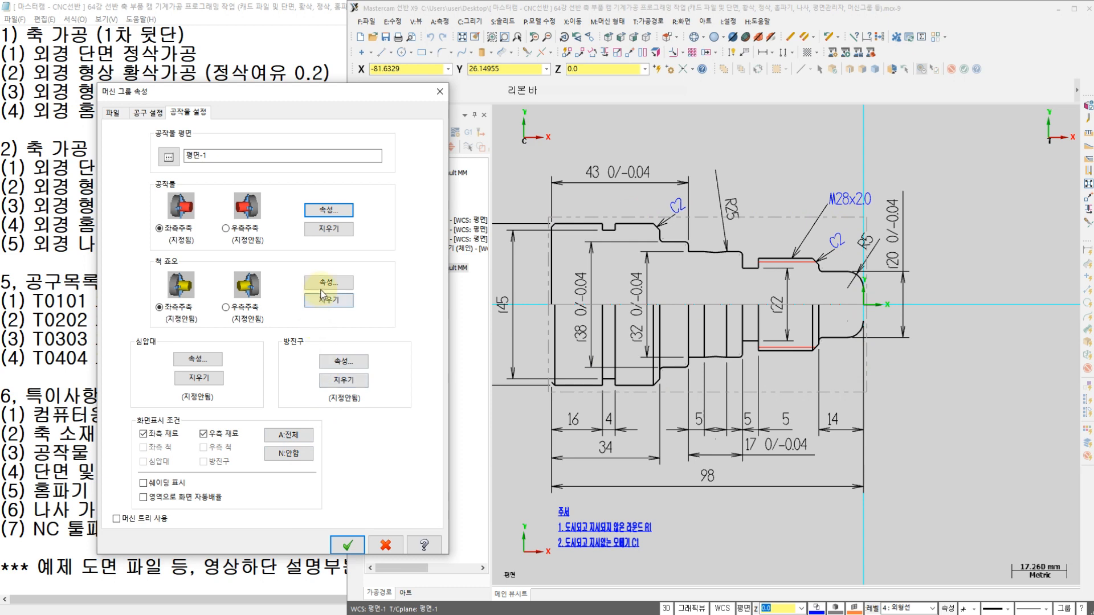
- Position the left-spindle chuck jaws from the stock with a grip length of 12.0, and recheck the jaw settings without editing them
left_click(320, 288)
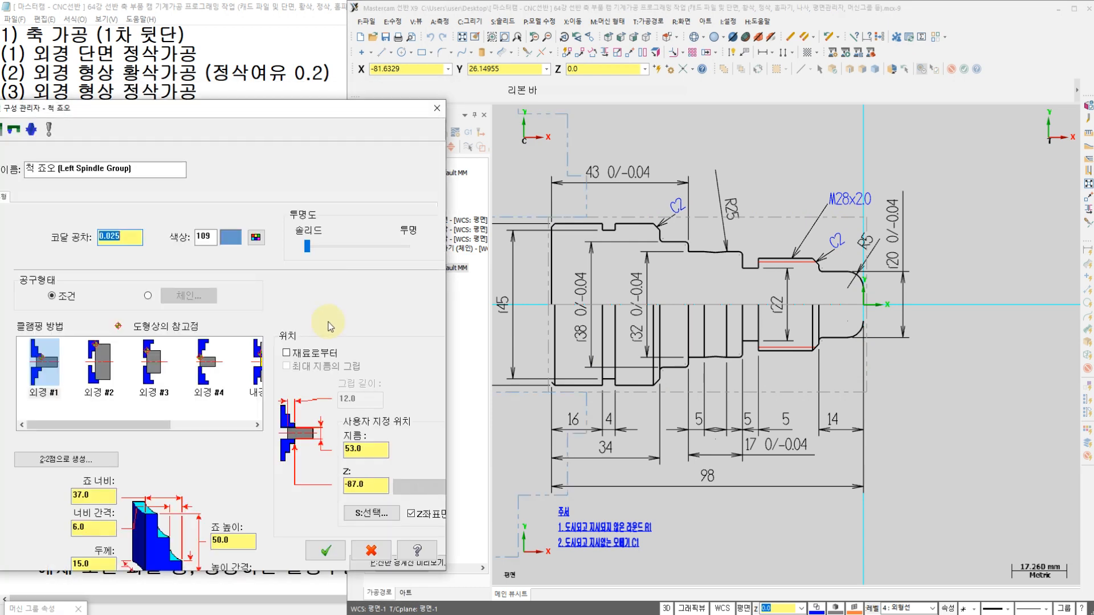
left_click(297, 356)
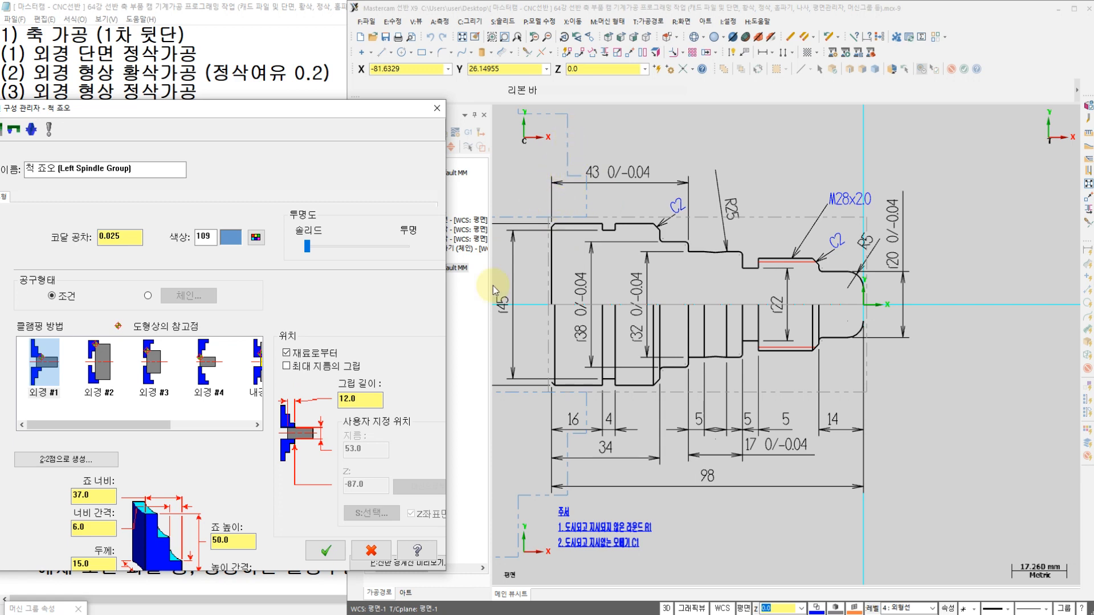
left_click(332, 553)
left_click(342, 591)
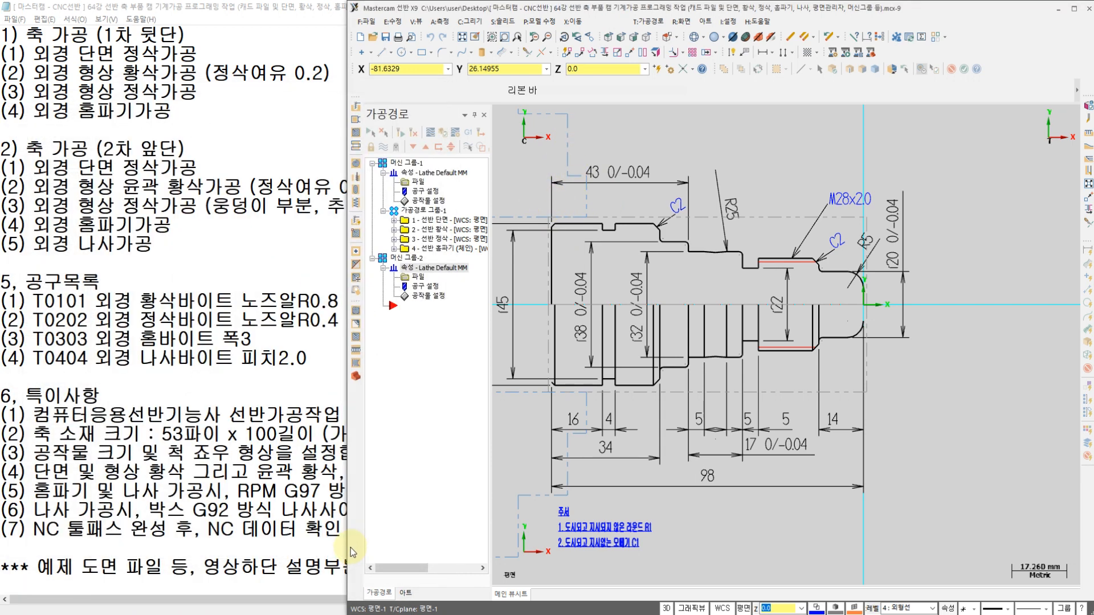
left_click(426, 286)
left_click(184, 116)
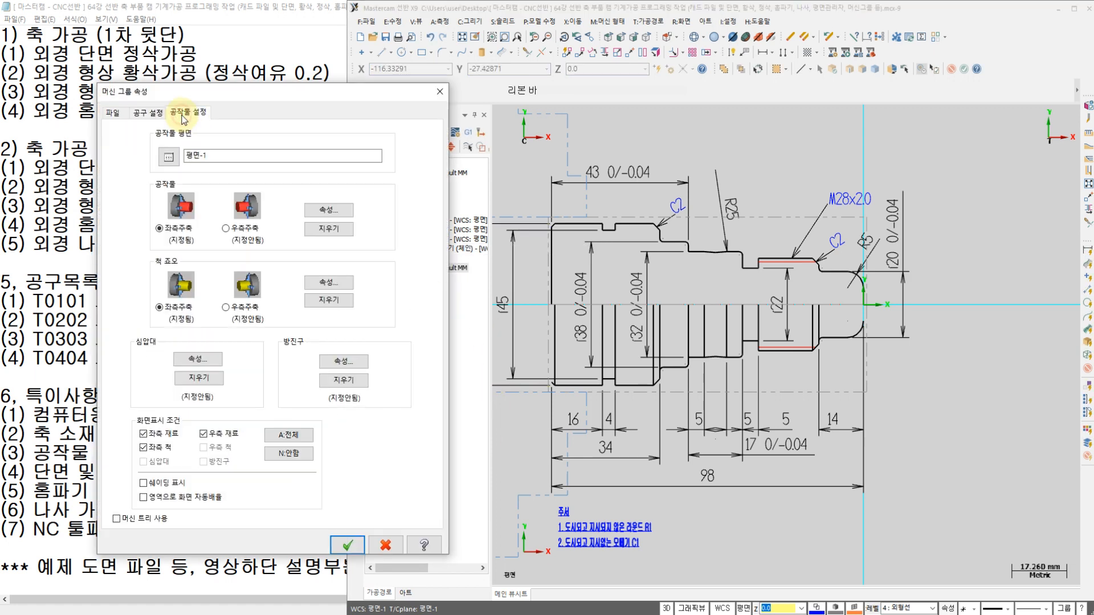
left_click(340, 284)
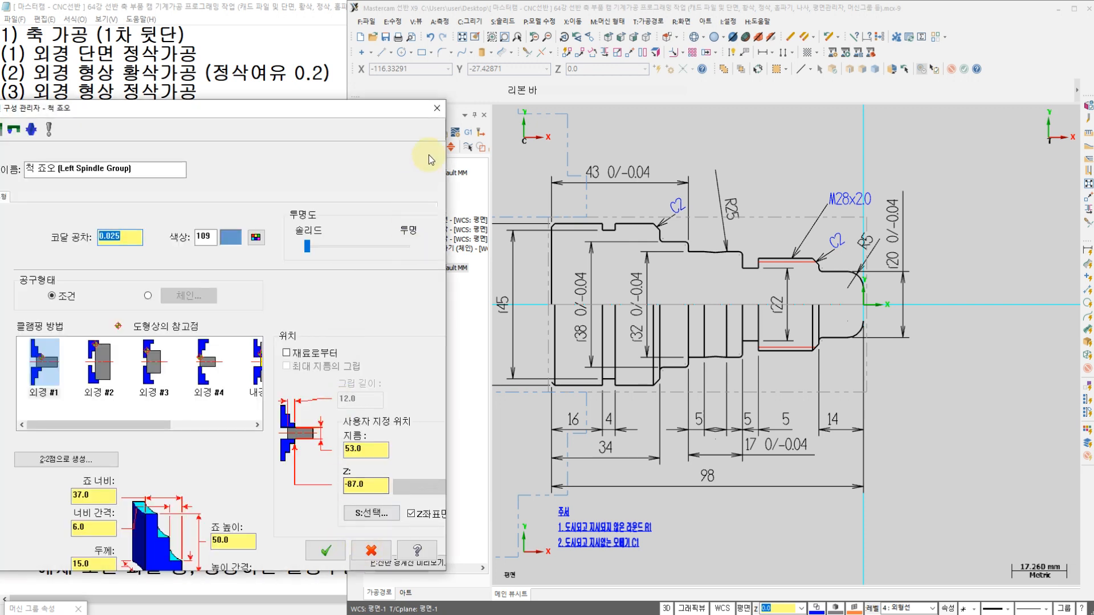
left_click(437, 108)
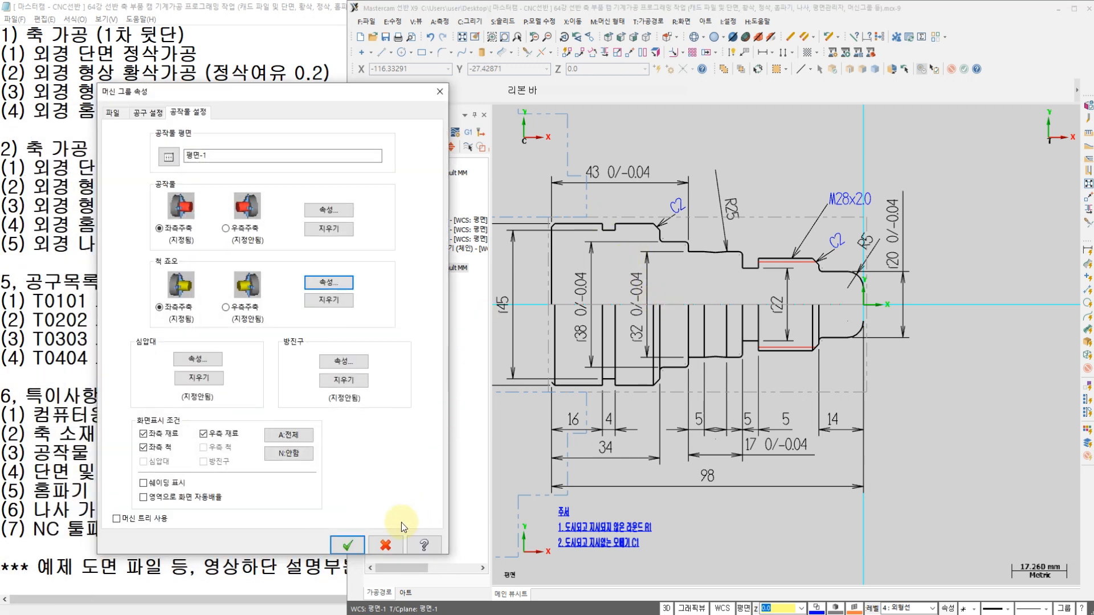
left_click(393, 543)
- Start a lathe face toolpath in 머신 그룹-2 and select the T0202 R0.8 OD rough left tool
scroll(752, 249, "down", 2)
middle_click_drag(808, 264, 790, 284)
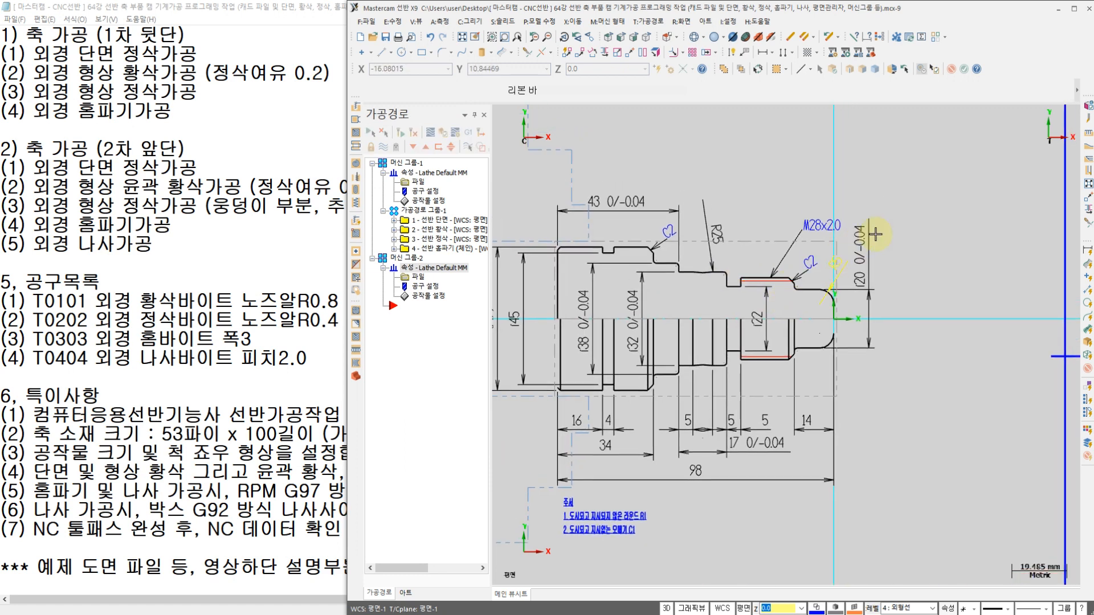
left_click(656, 22)
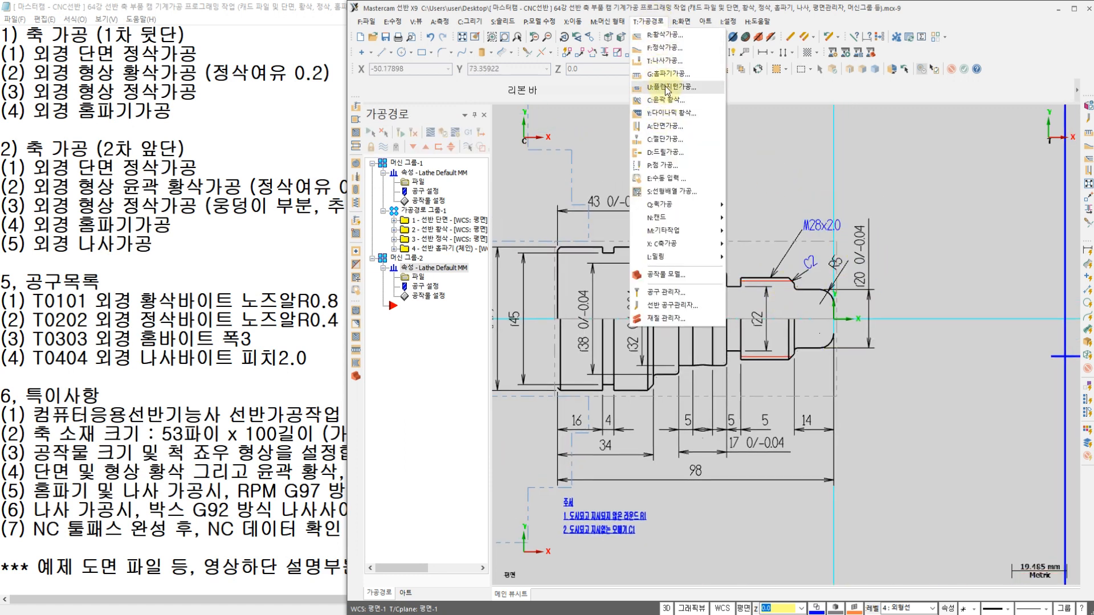
left_click(665, 125)
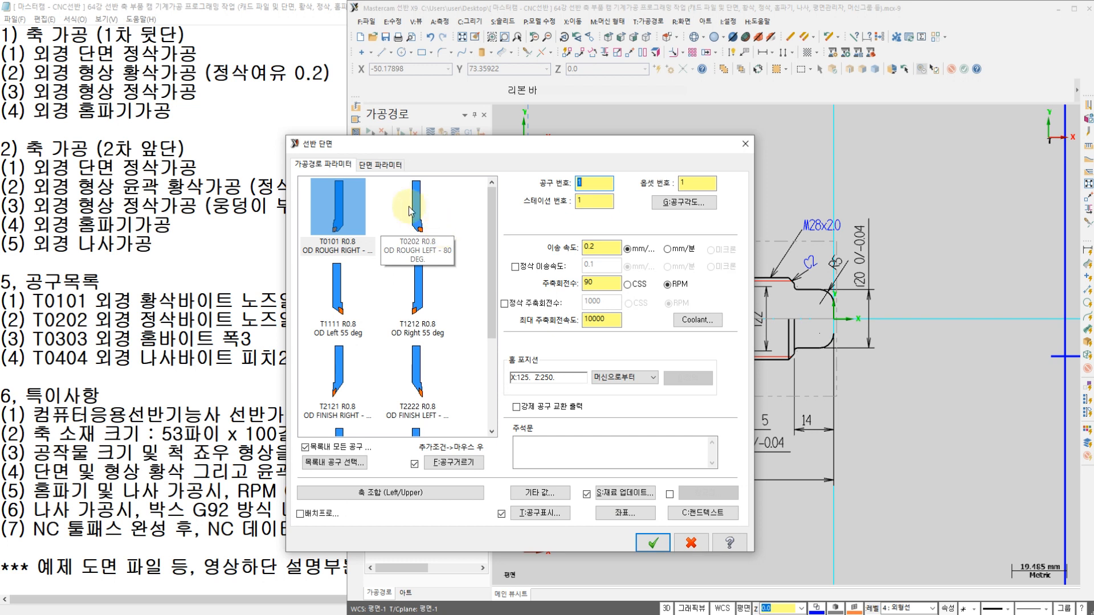
left_click(398, 317)
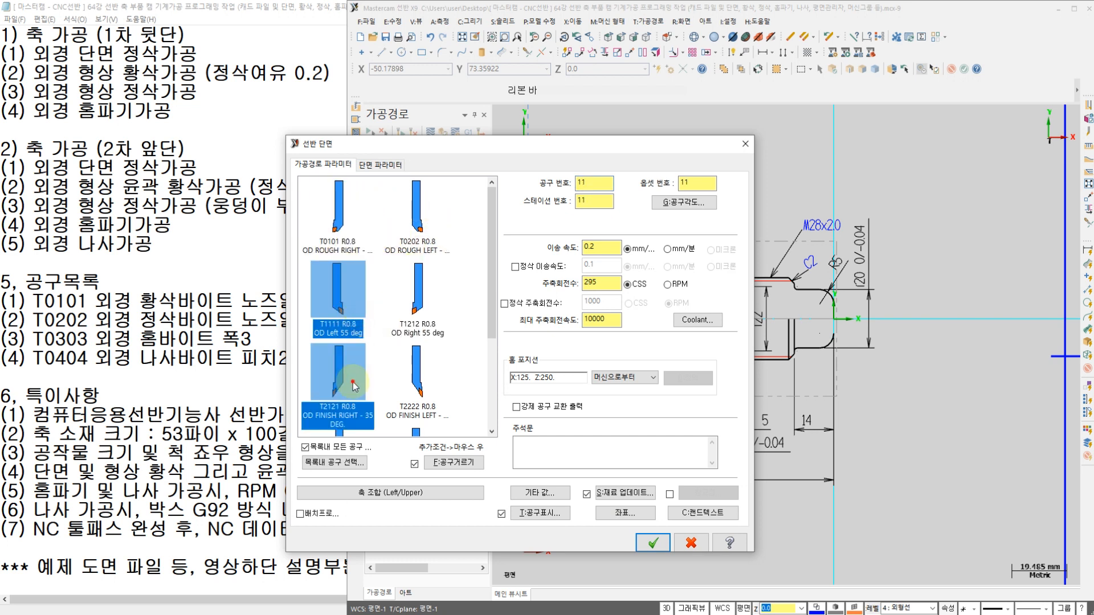
left_click(419, 376)
left_click(418, 228)
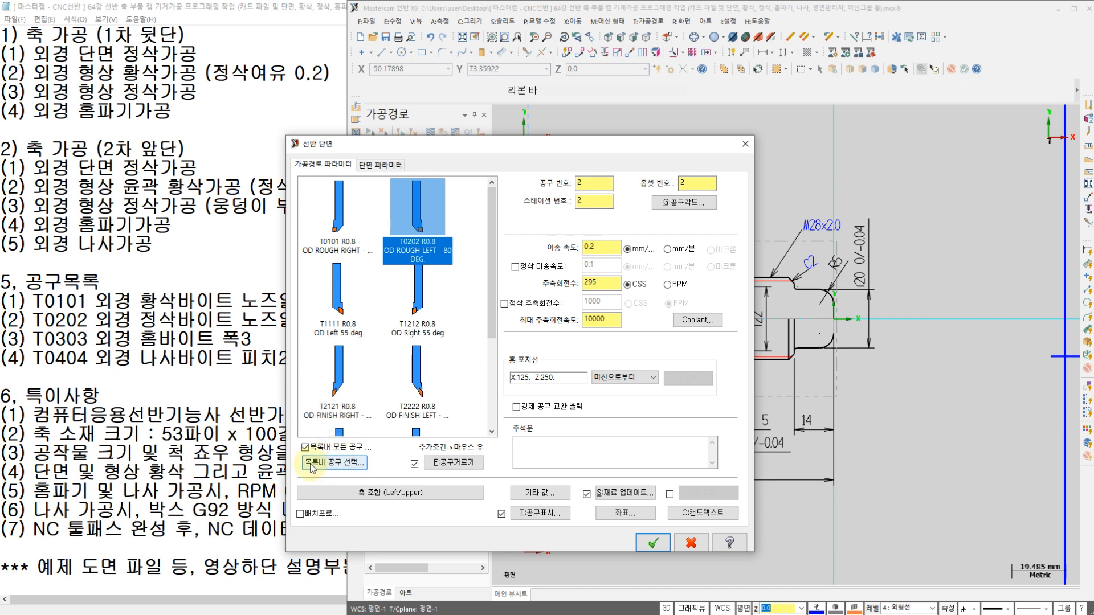
- Load the 0429_28.tooldb library for the face toolpath's tool selection and turn off its tool filter
left_click(328, 464)
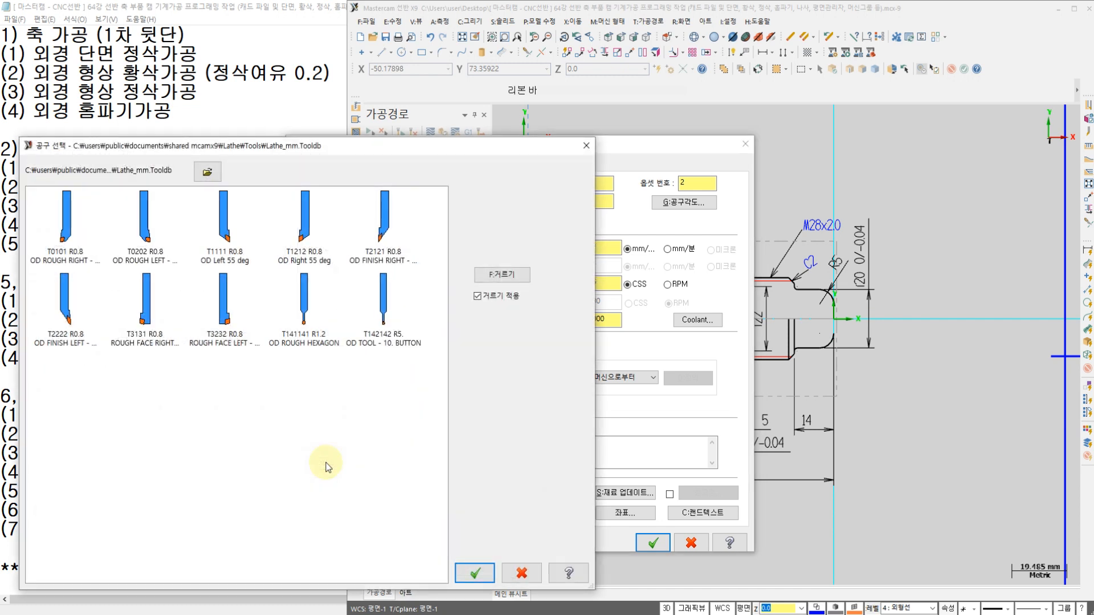
left_click(211, 170)
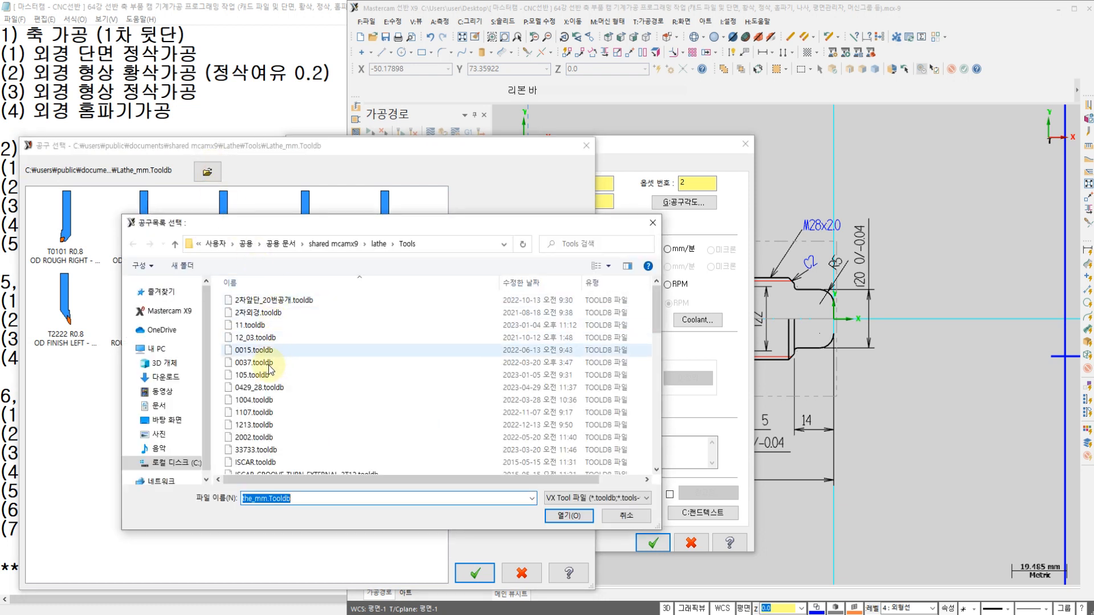
left_click(267, 389)
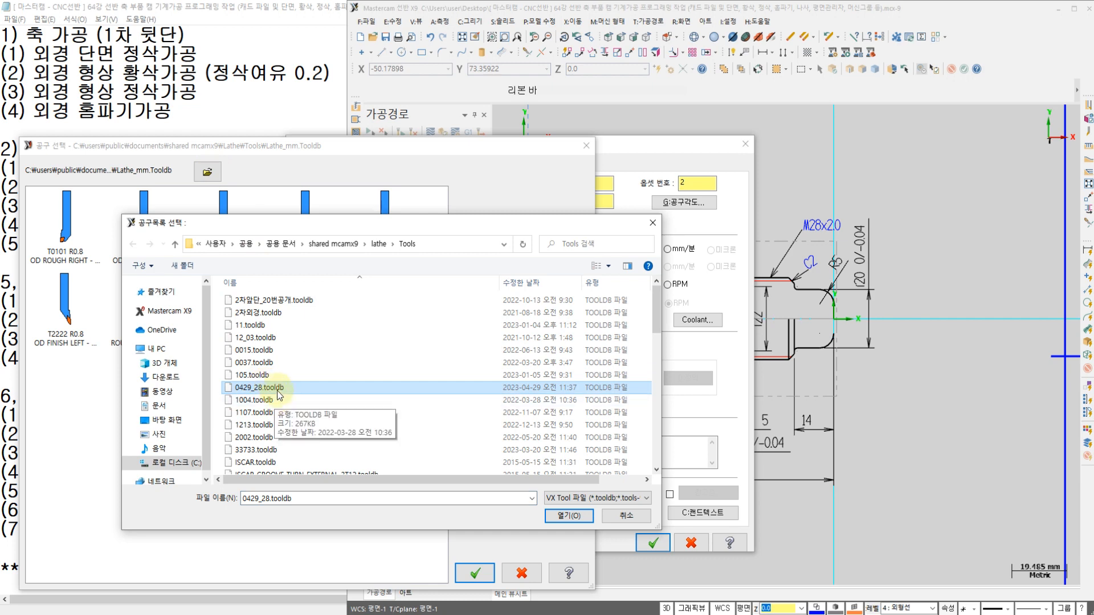
left_click(576, 520)
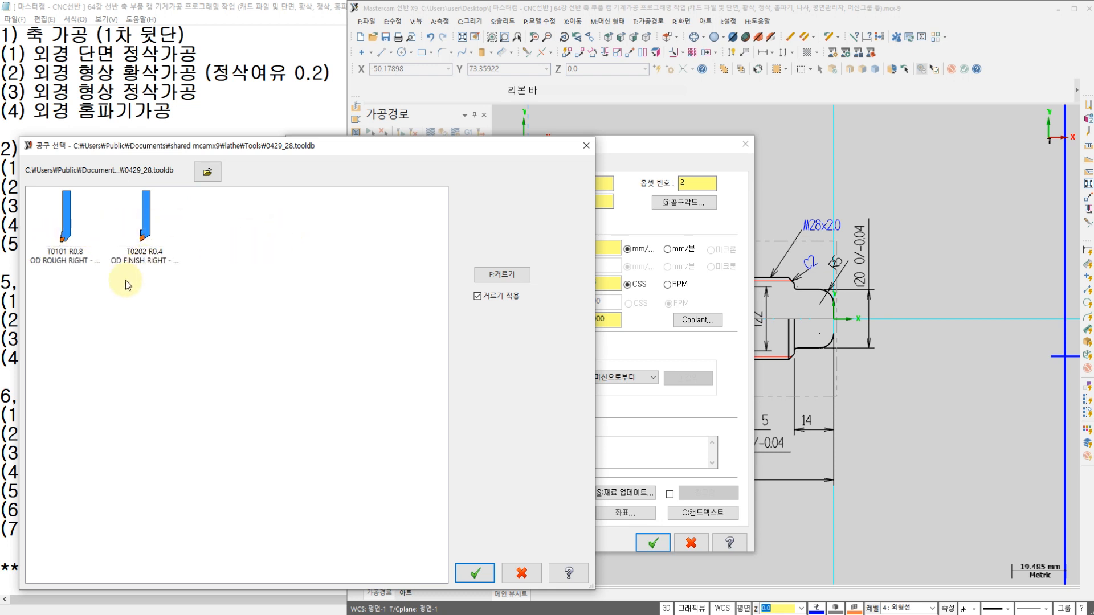
left_click(477, 296)
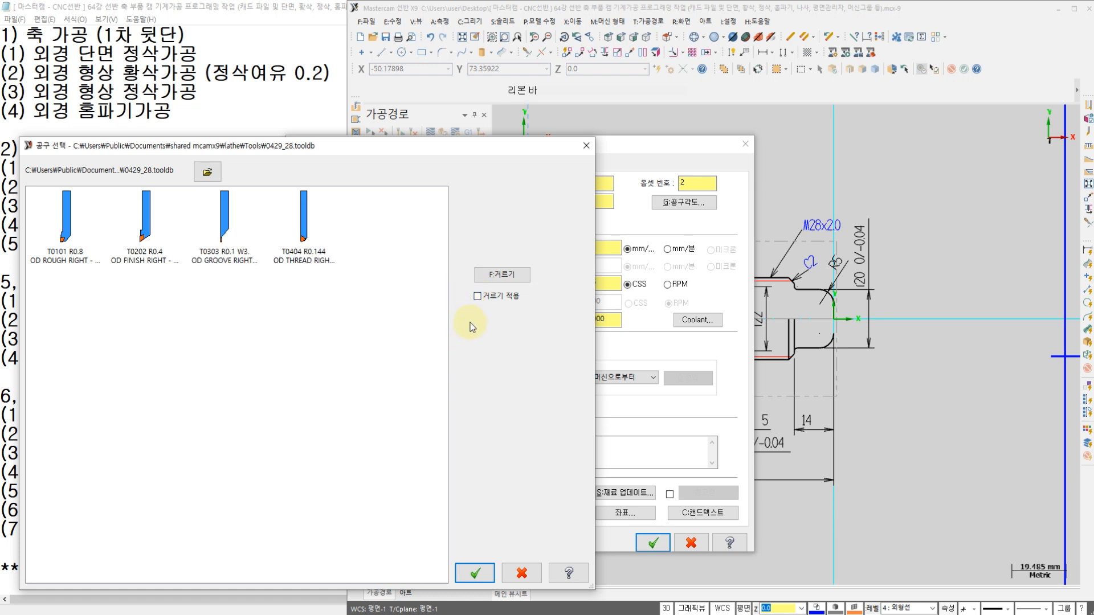
left_click(477, 296)
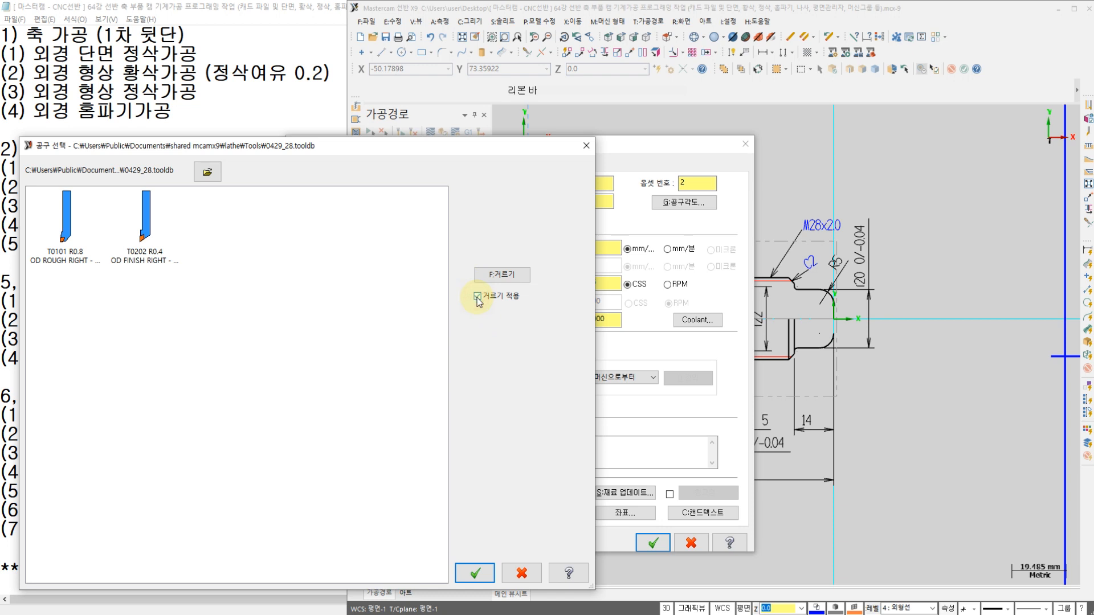
left_click(478, 295)
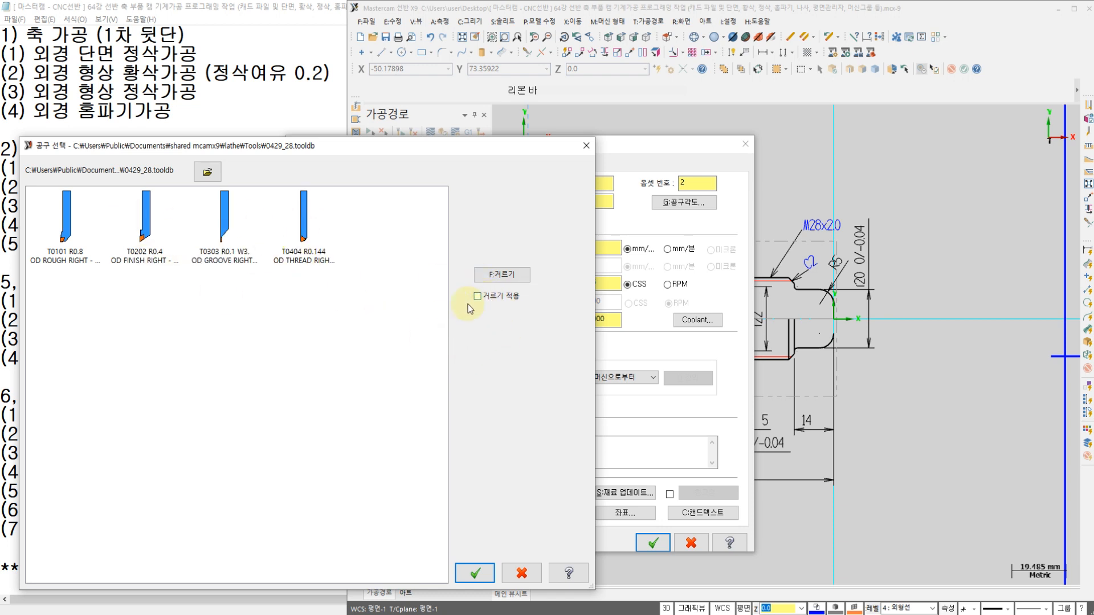
left_click(476, 573)
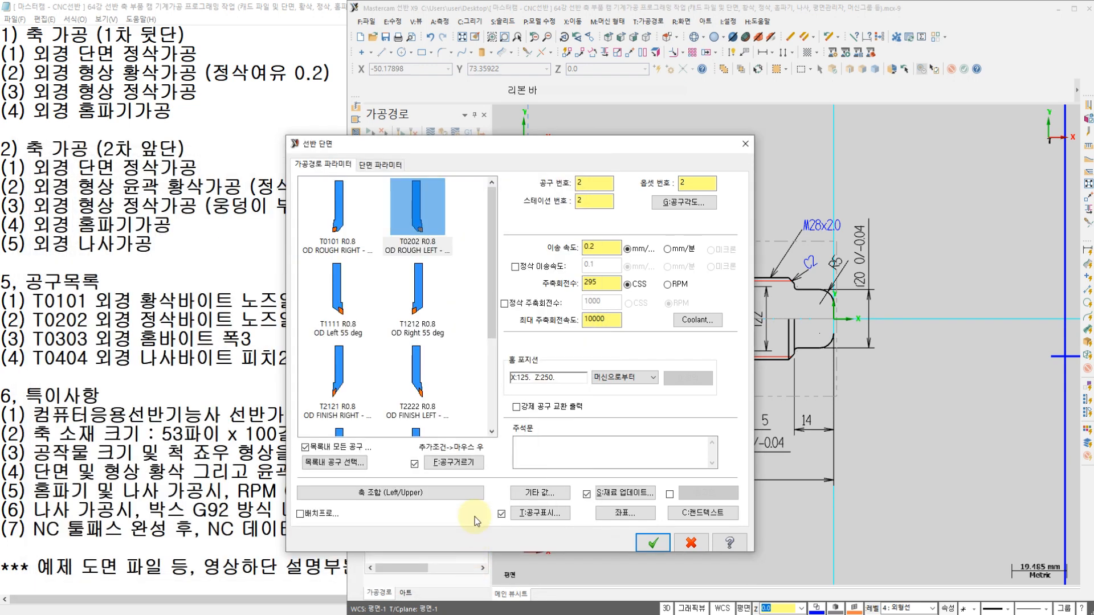
scroll(407, 276, "down", 4)
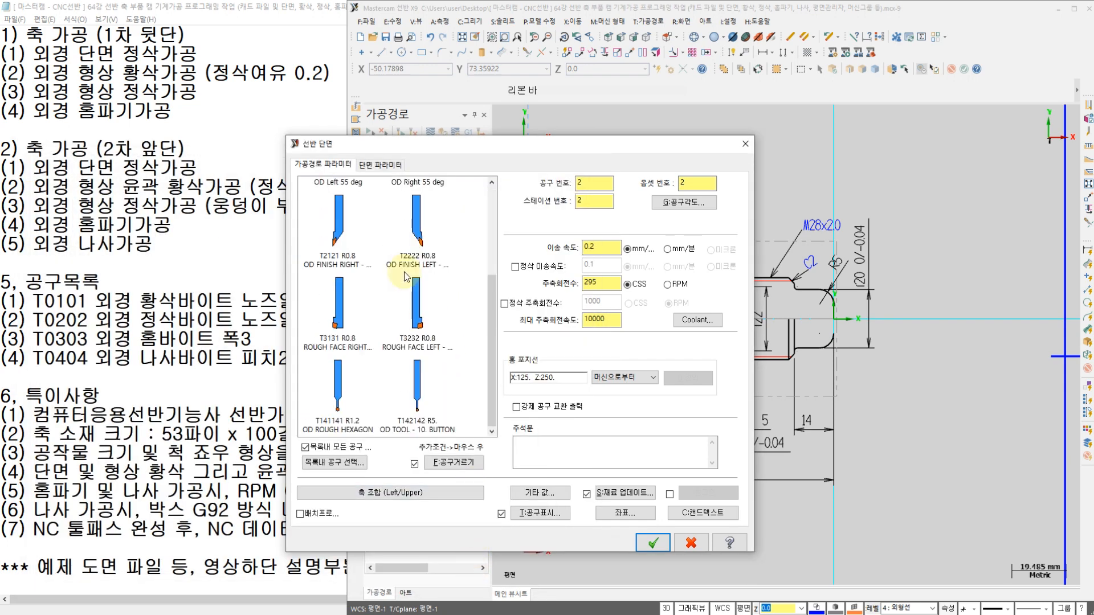
scroll(406, 276, "up", 4)
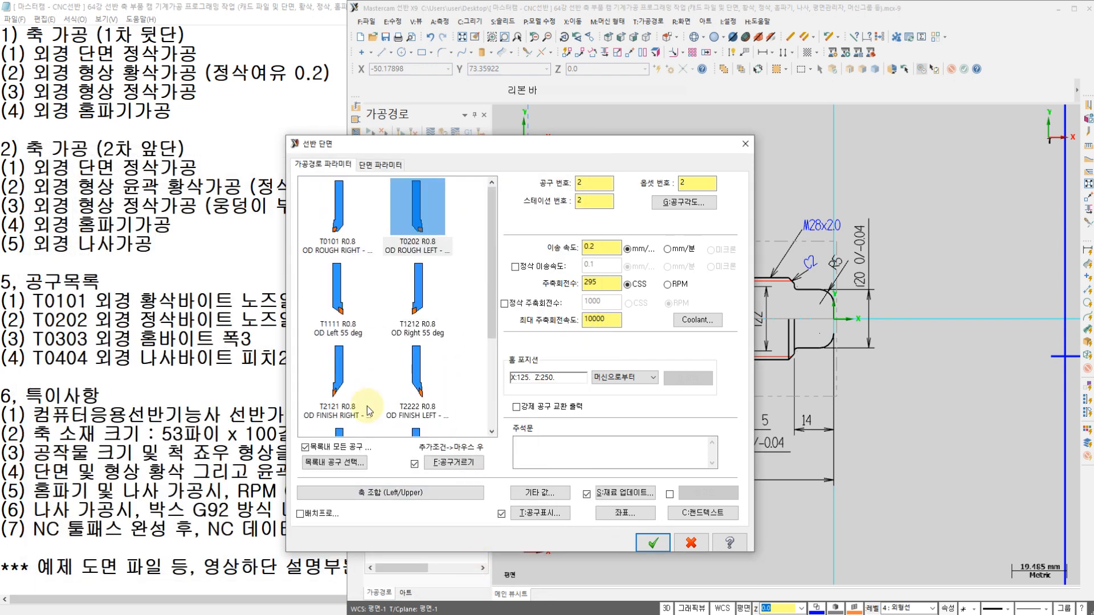
- Try to add T0101 R0.8 OD rough right from the 0429_28 library without duplicating the similar tool, and abandon the face toolpath
left_click(335, 462)
left_click(66, 236)
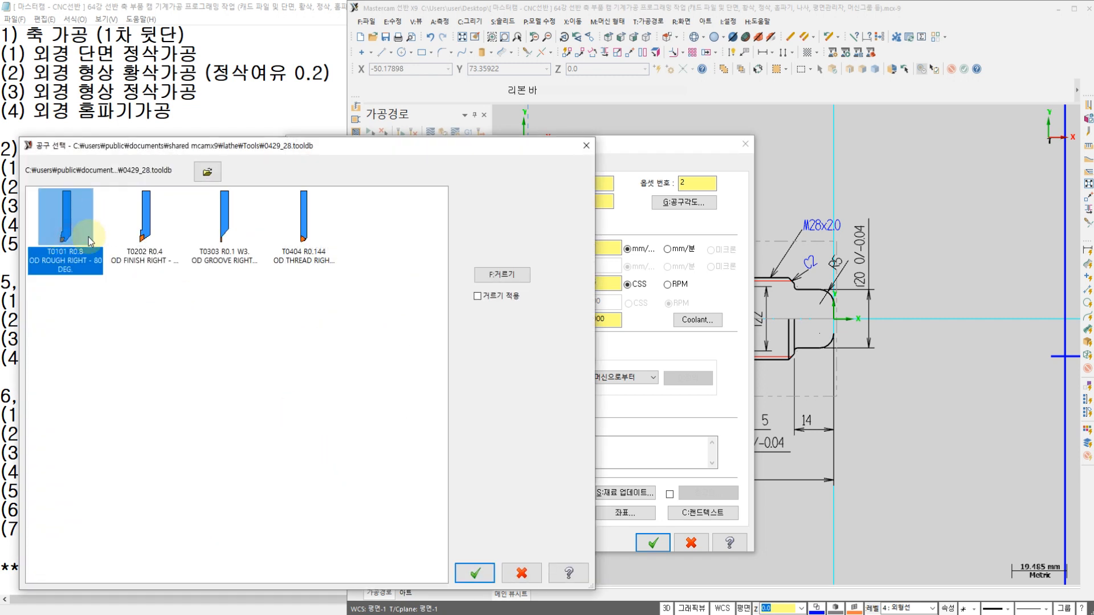
left_click(116, 301)
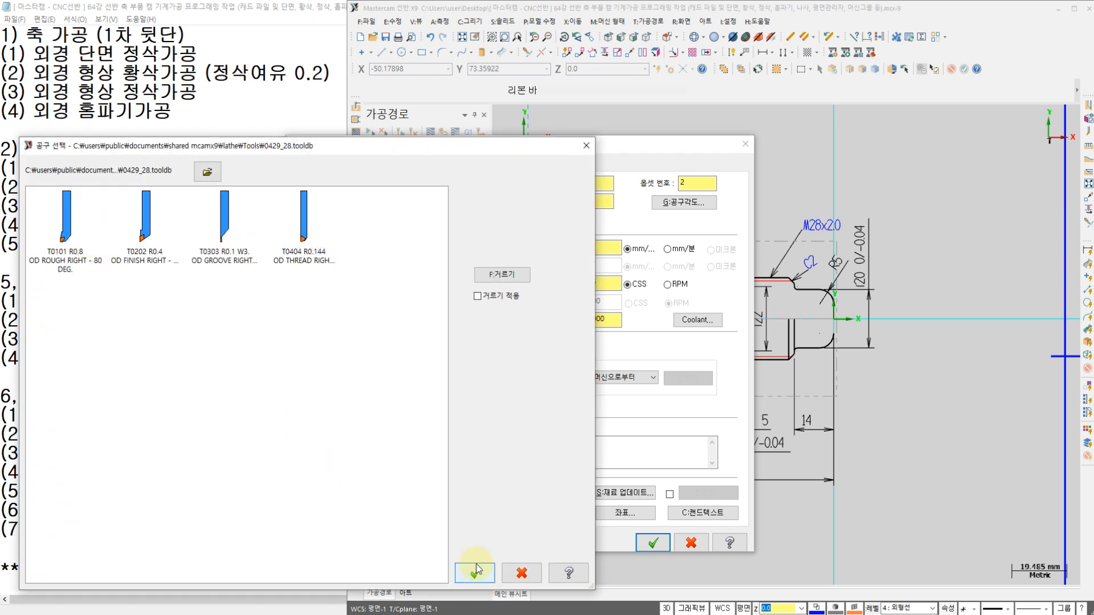
left_click(67, 228)
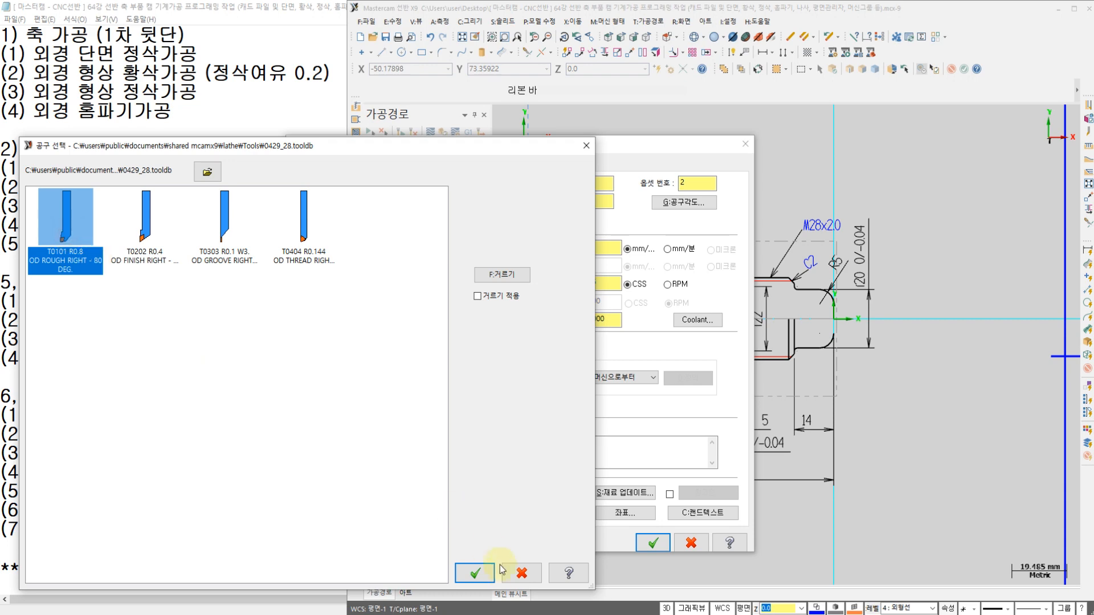
left_click(475, 572)
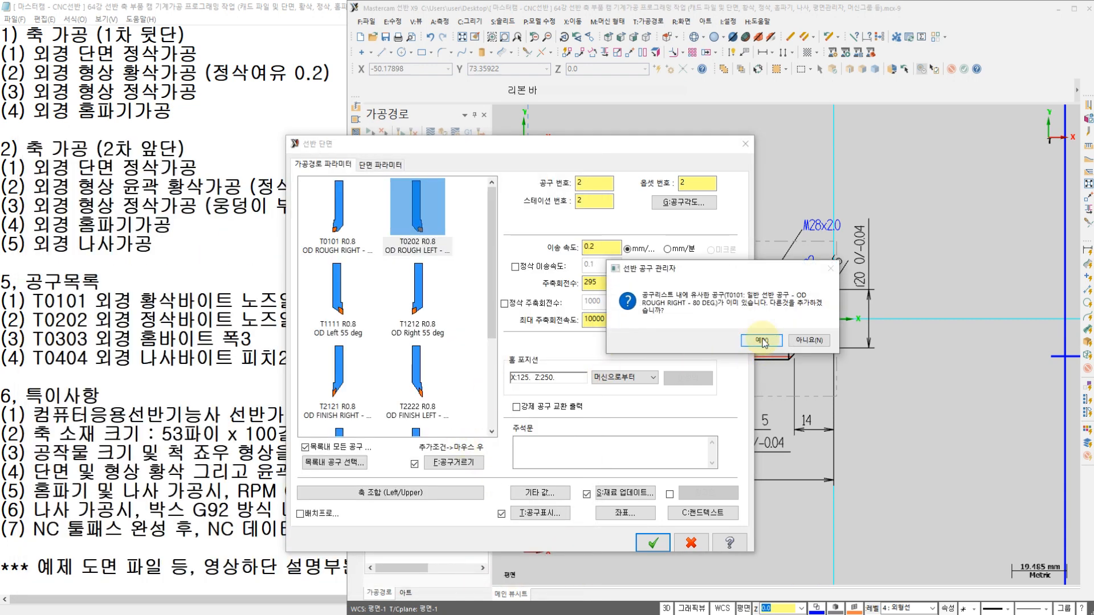
left_click(809, 340)
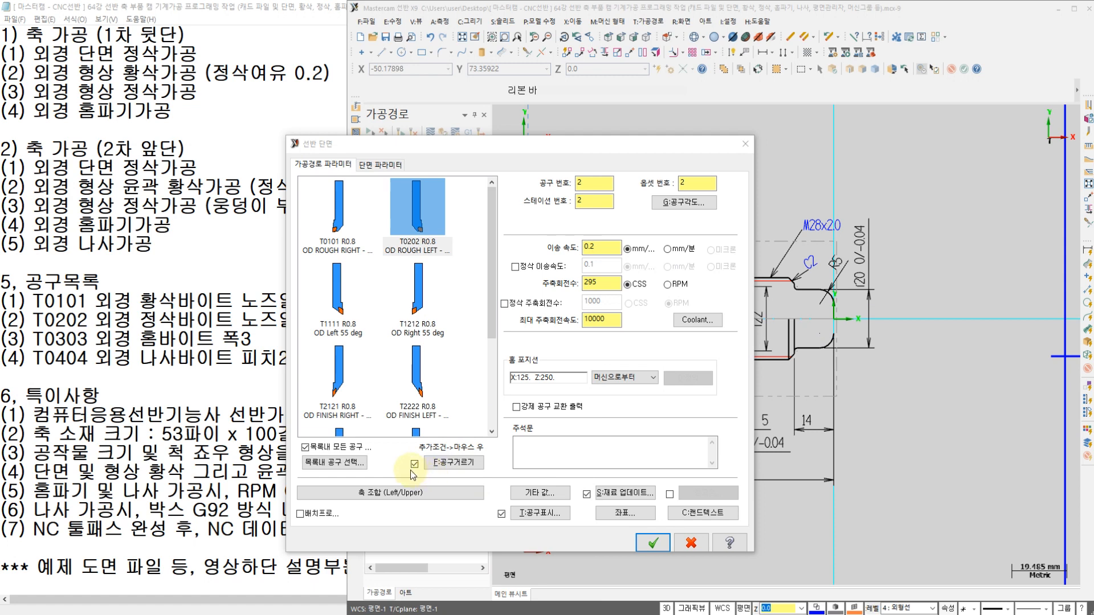
left_click(746, 145)
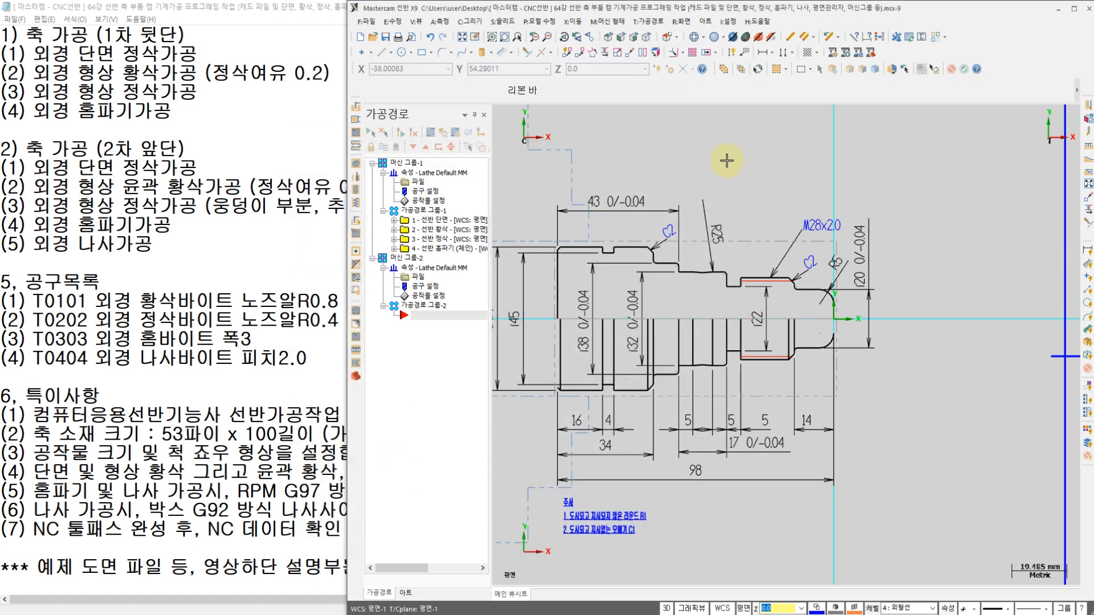
- Copy all four tools, T0101 through T0404, from the 0429_28.tooldb library into 머신 그룹-2 using the lathe tool manager
left_click(655, 23)
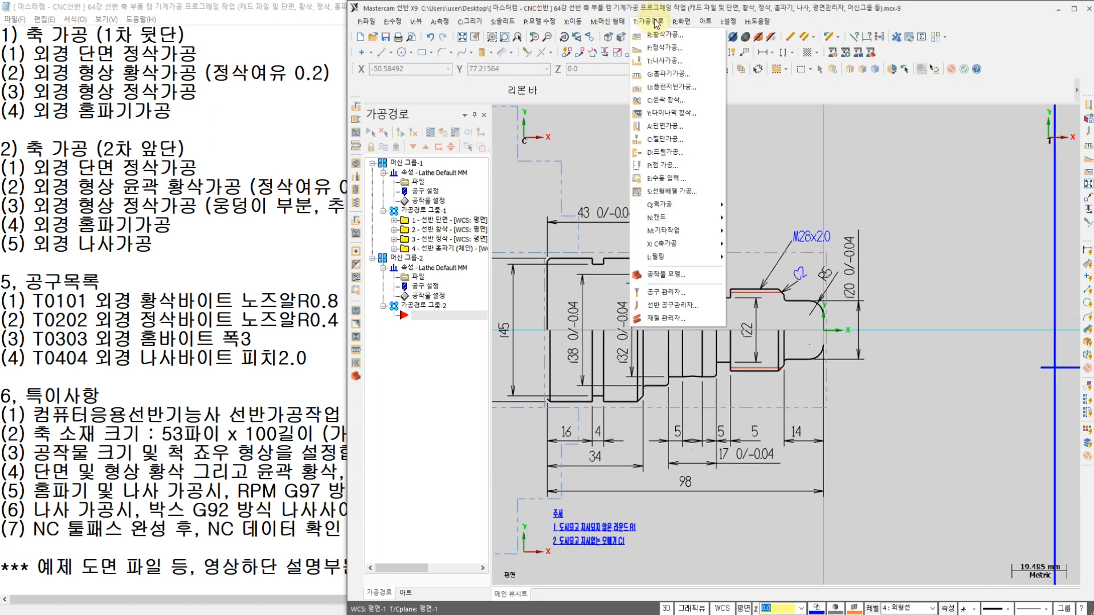
left_click(675, 303)
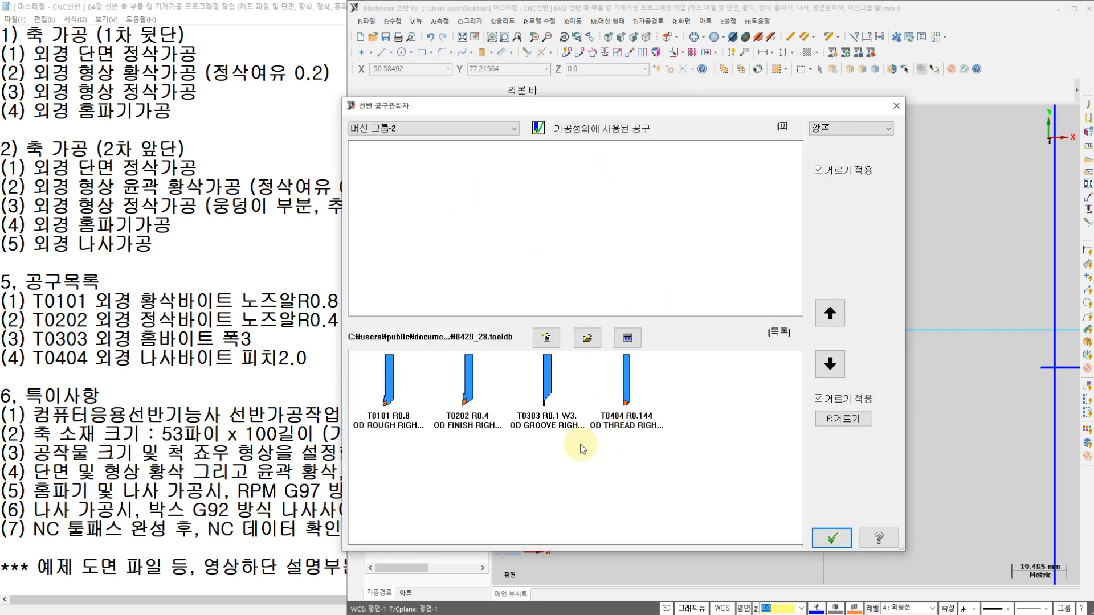
left_click_drag(655, 466, 386, 373)
left_click_drag(392, 376, 418, 212)
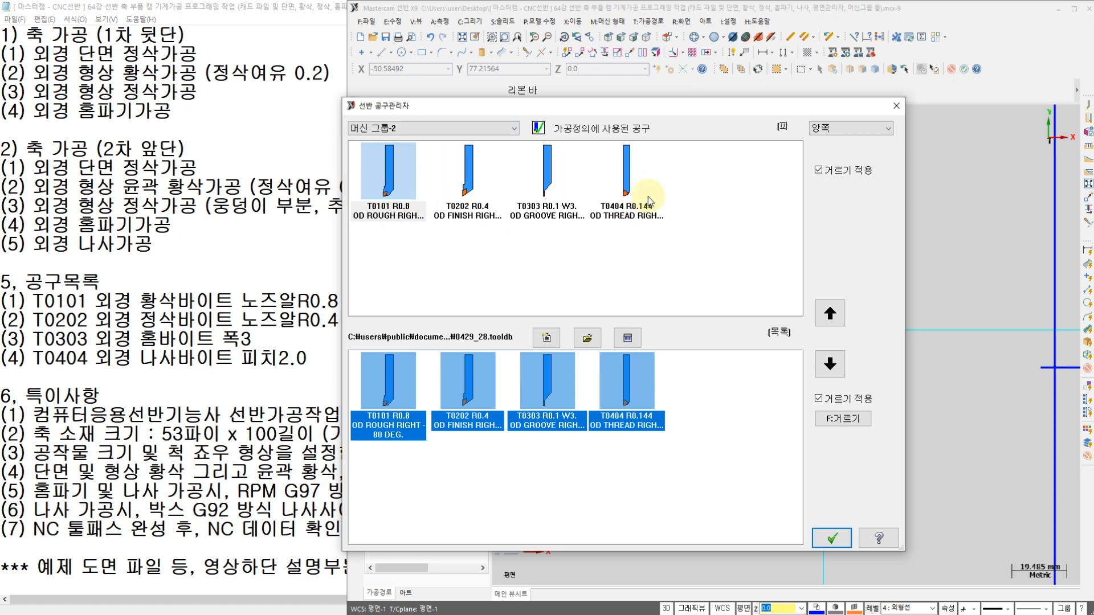
left_click(840, 538)
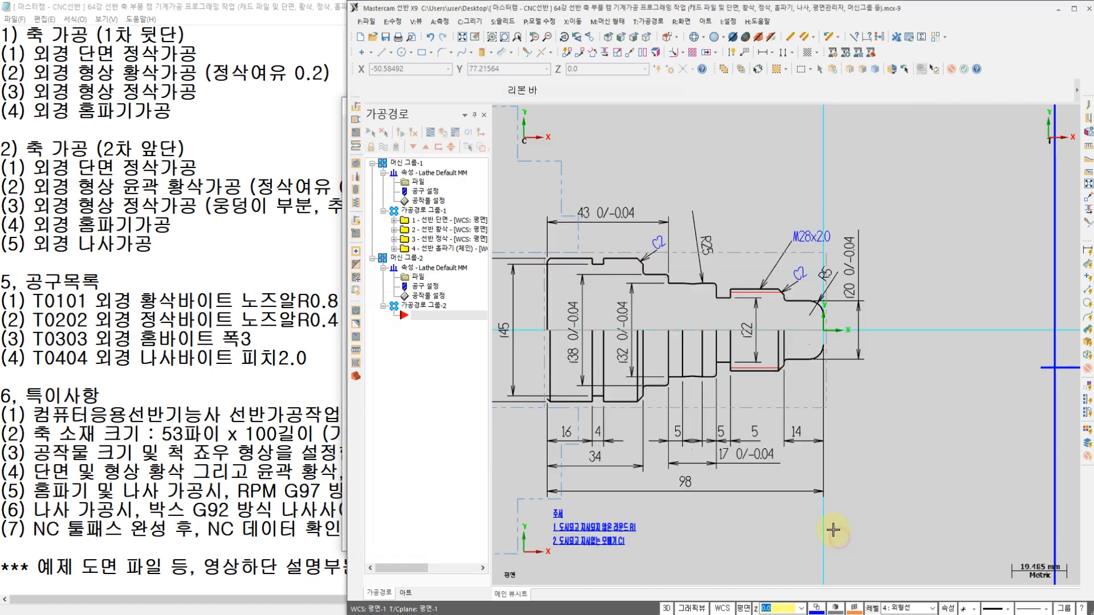
- Start a lathe face toolpath, turn off its tool filter, and select the T0101 R0.8 OD rough right tool
left_click(655, 23)
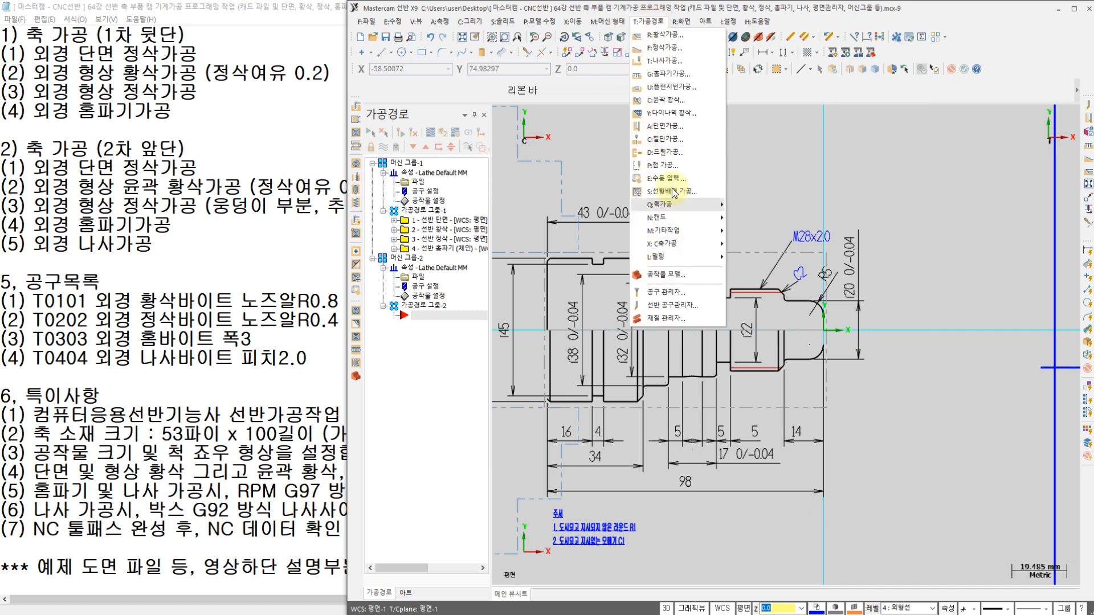
left_click(663, 126)
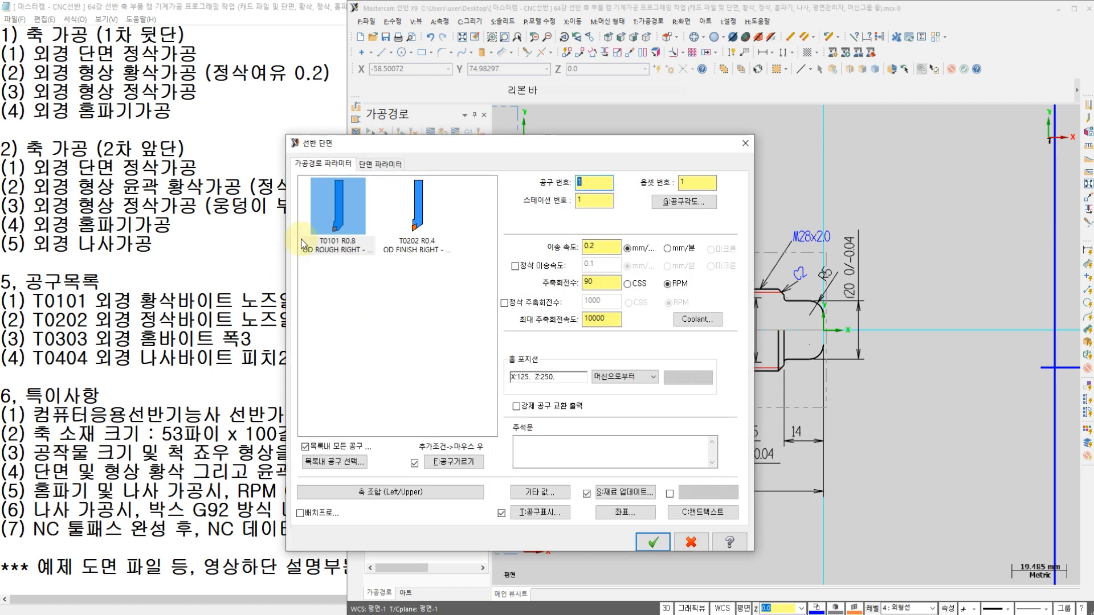
left_click(414, 463)
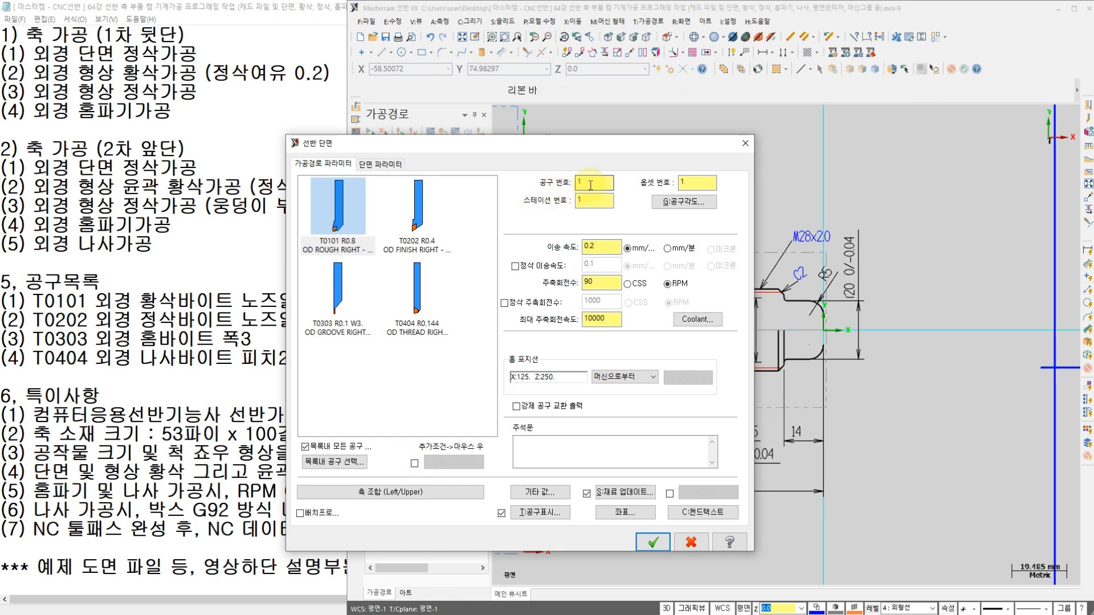
left_click(341, 296)
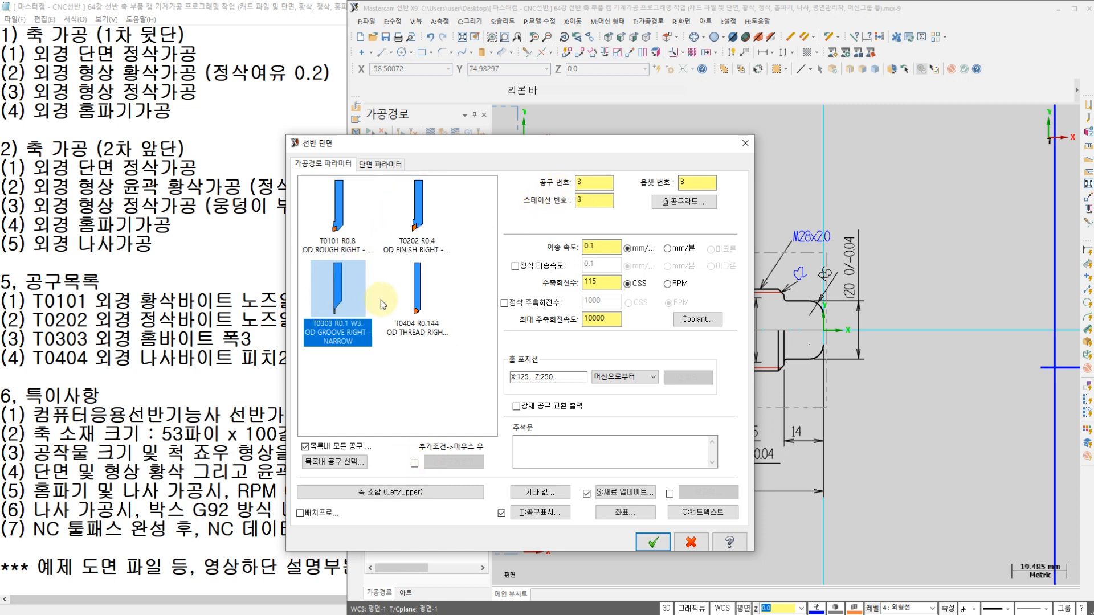
left_click(338, 208)
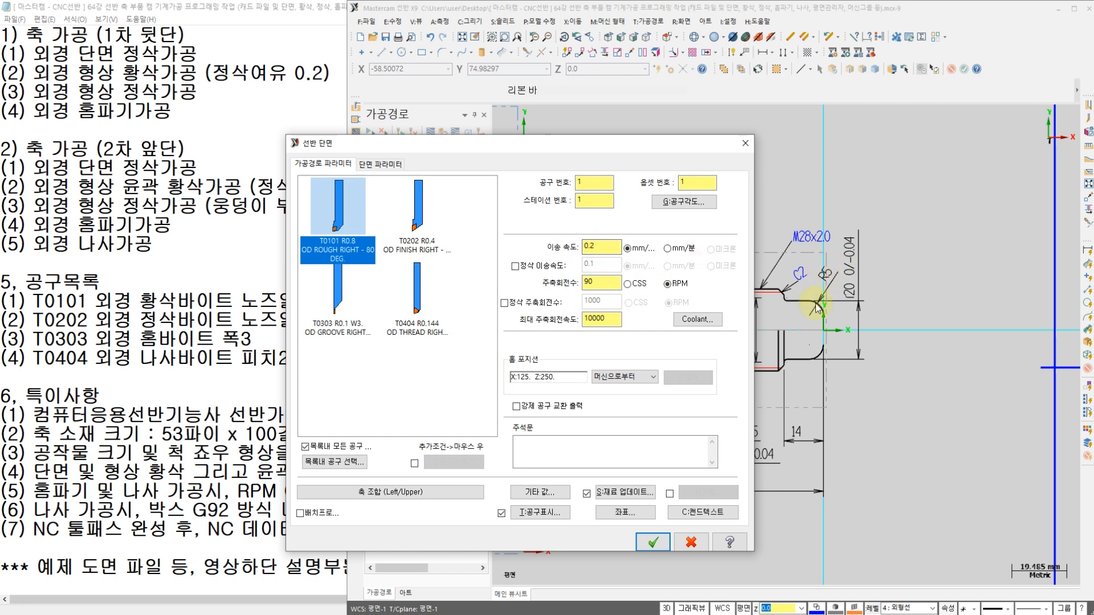
- Set the face toolpath's feed rate to 0.25, spindle speed to 120 CSS, and maximum spindle speed to 1200
double_click(601, 247)
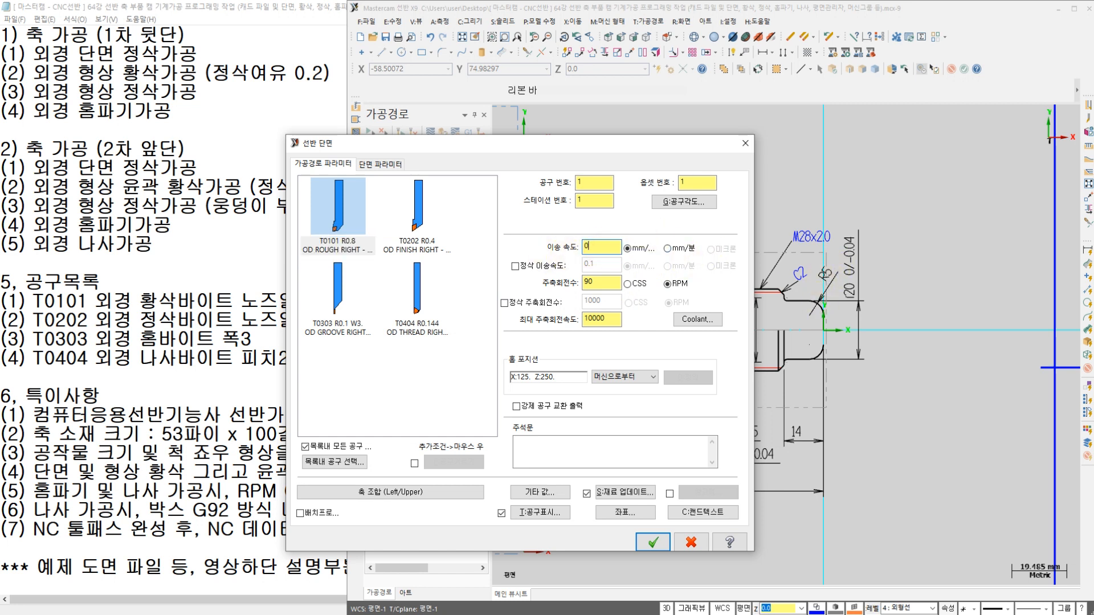
type("5")
double_click(610, 283)
type("12")
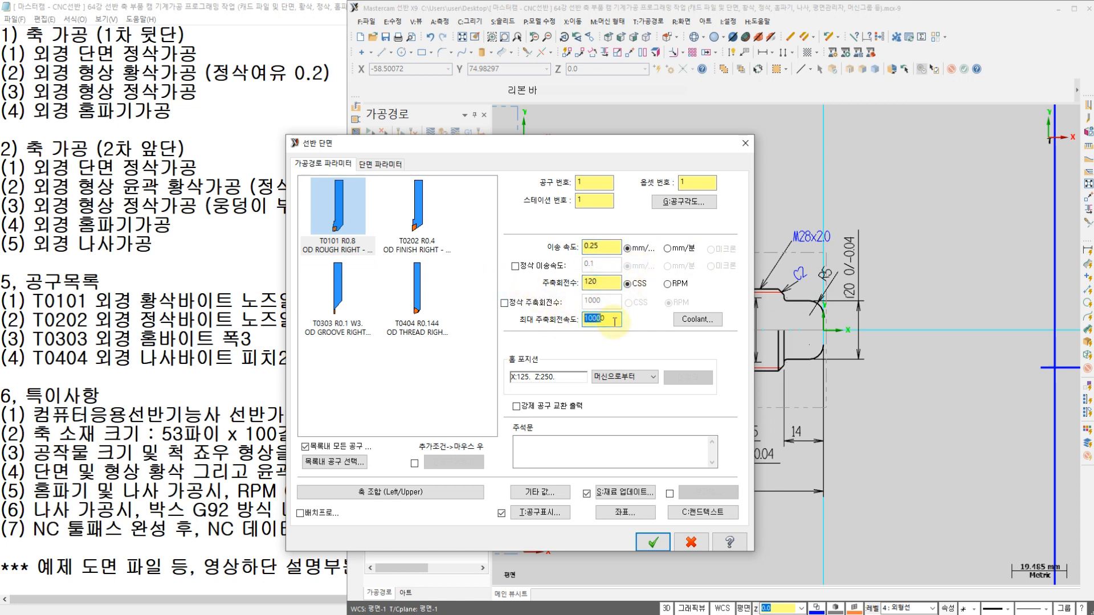
left_click_drag(614, 322, 555, 322)
type("1200")
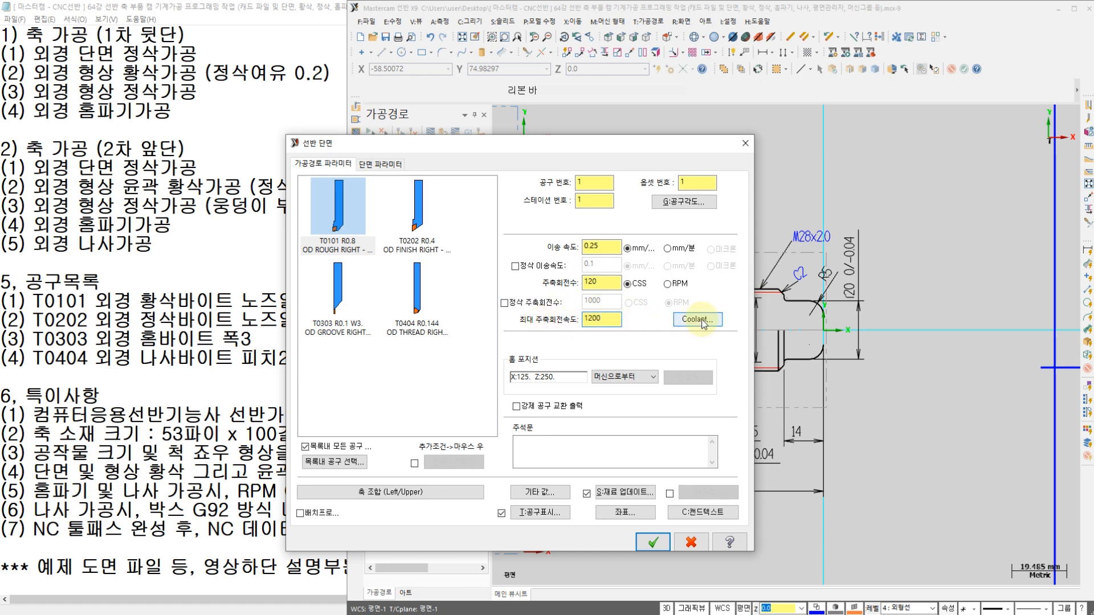
- Turn on flood coolant for the face toolpath
left_click(702, 320)
left_click(467, 266)
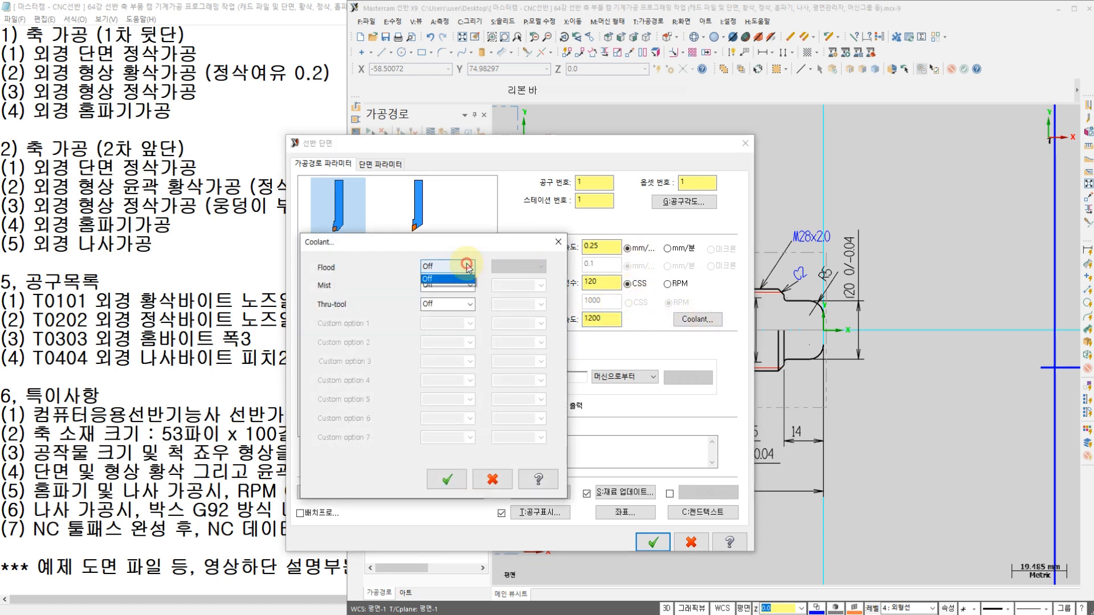
left_click(450, 288)
left_click(446, 477)
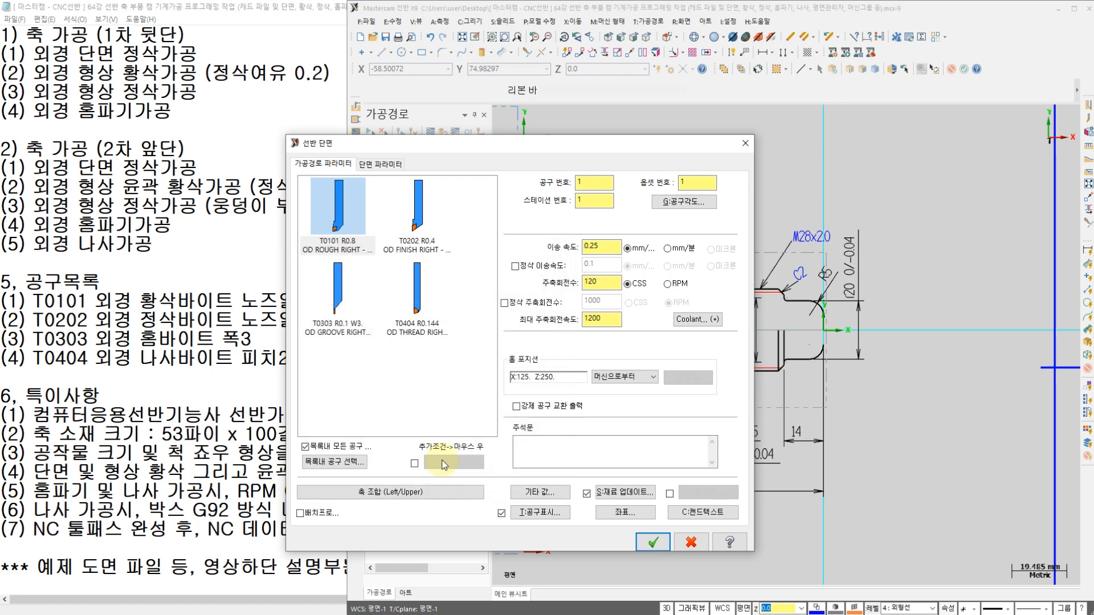
- Set the face toolpath's extension length (가공경로 확장길이) to 1.0 and finish Z to 0, generate it, and expand the operation
left_click(380, 164)
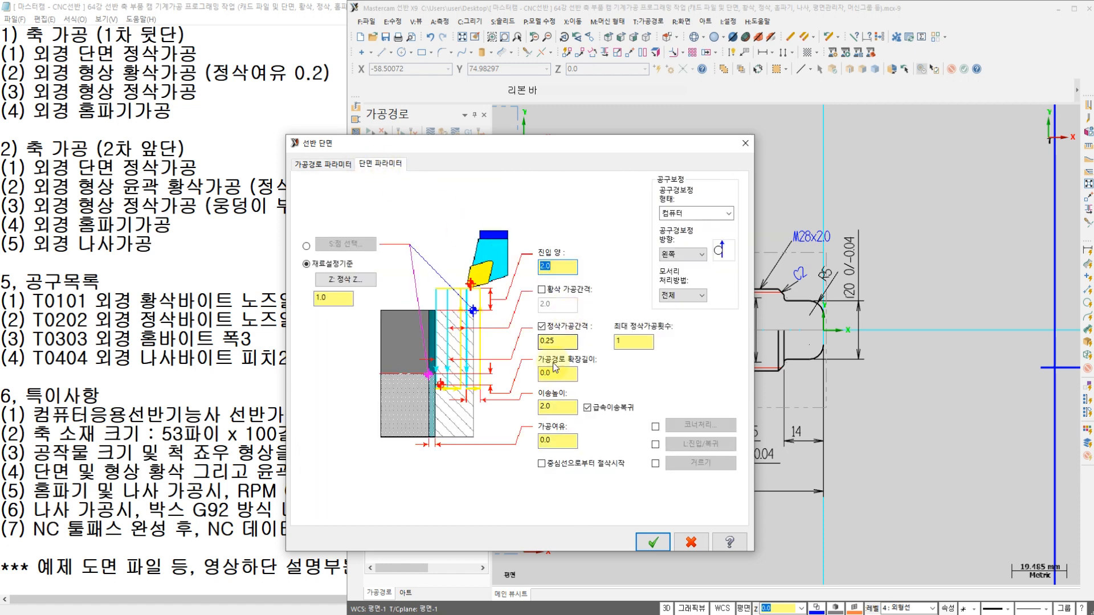
left_click(561, 379)
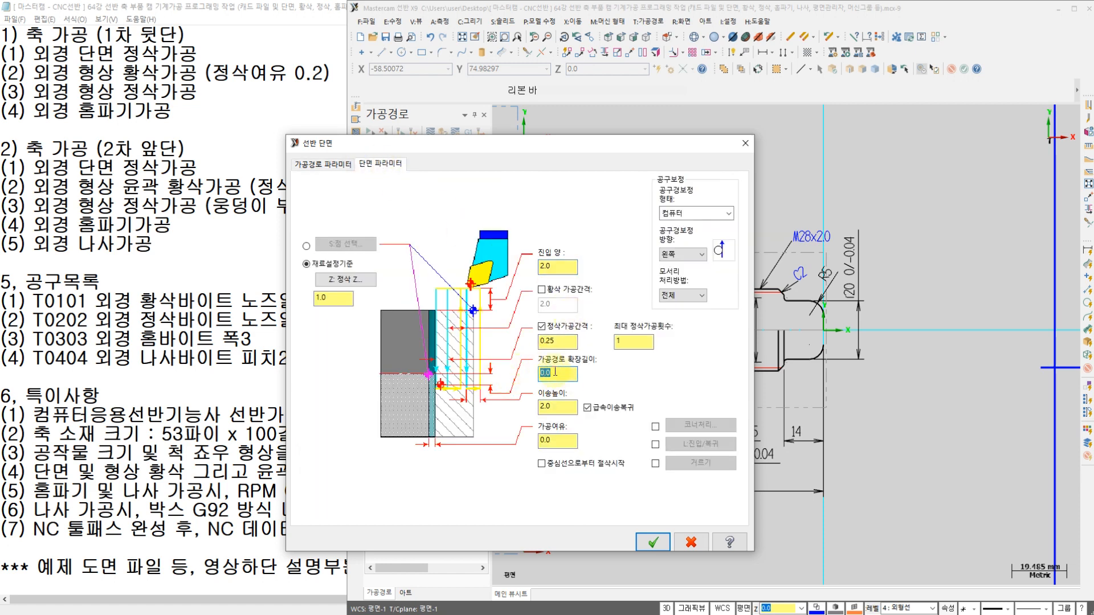
type("1")
left_click(332, 297)
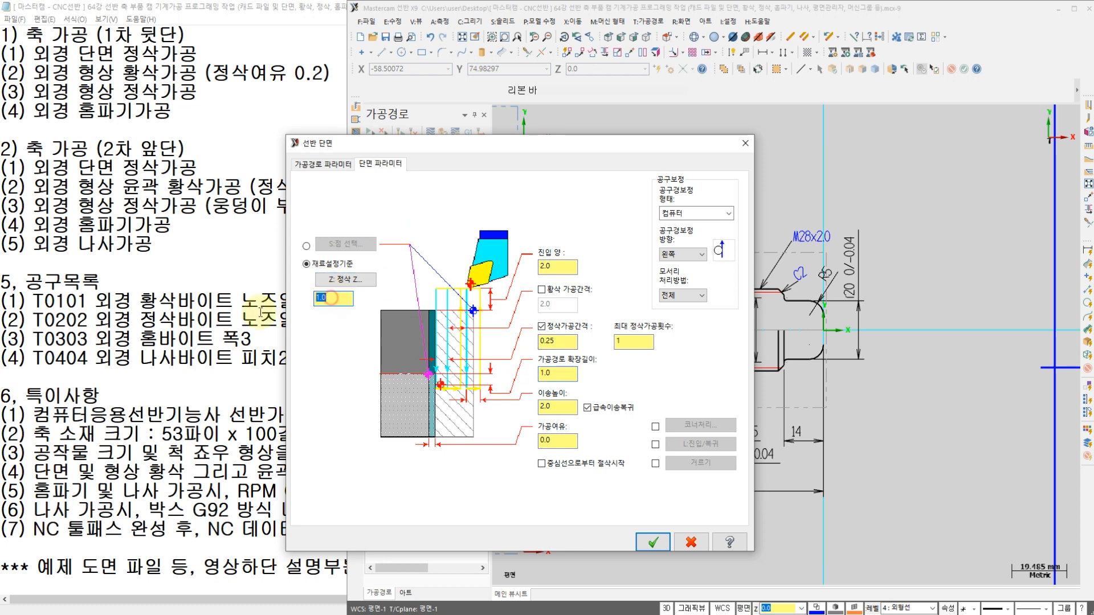
type("0")
left_click(653, 542)
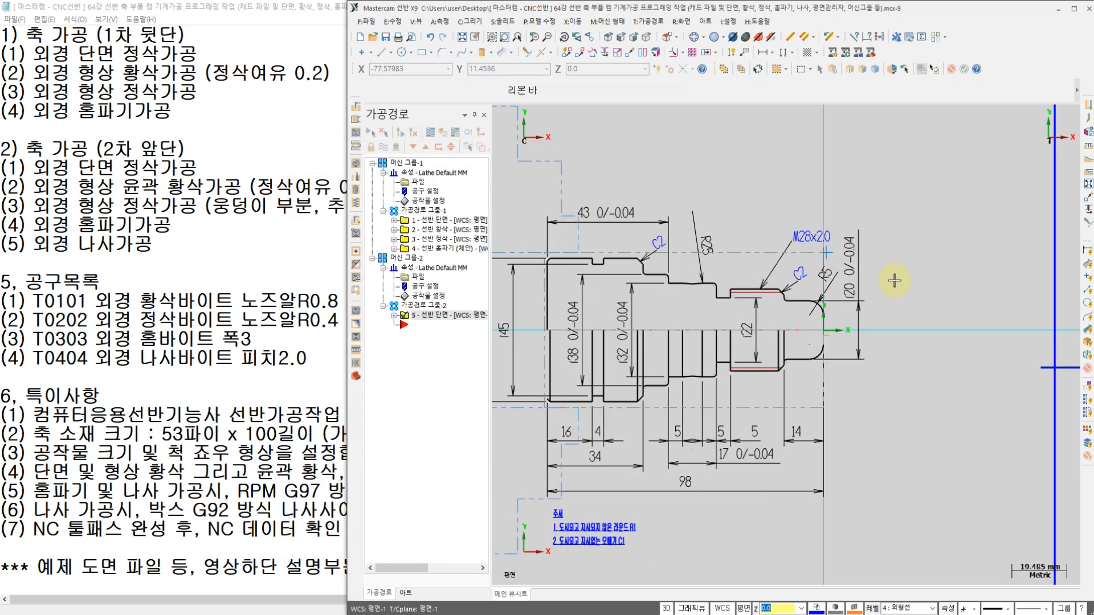
left_click(393, 315)
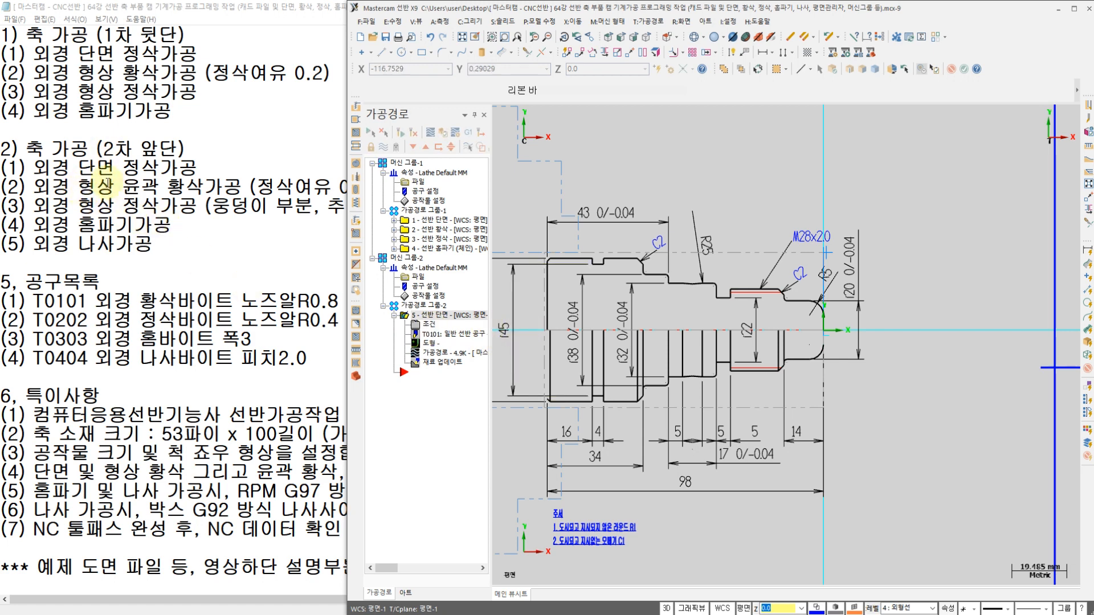
- Switch to the Notepad notes to review the 윤곽 황삭가공 item for the second front-end operation, and return to Mastercam
left_click(119, 196)
left_click_drag(123, 188, 236, 188)
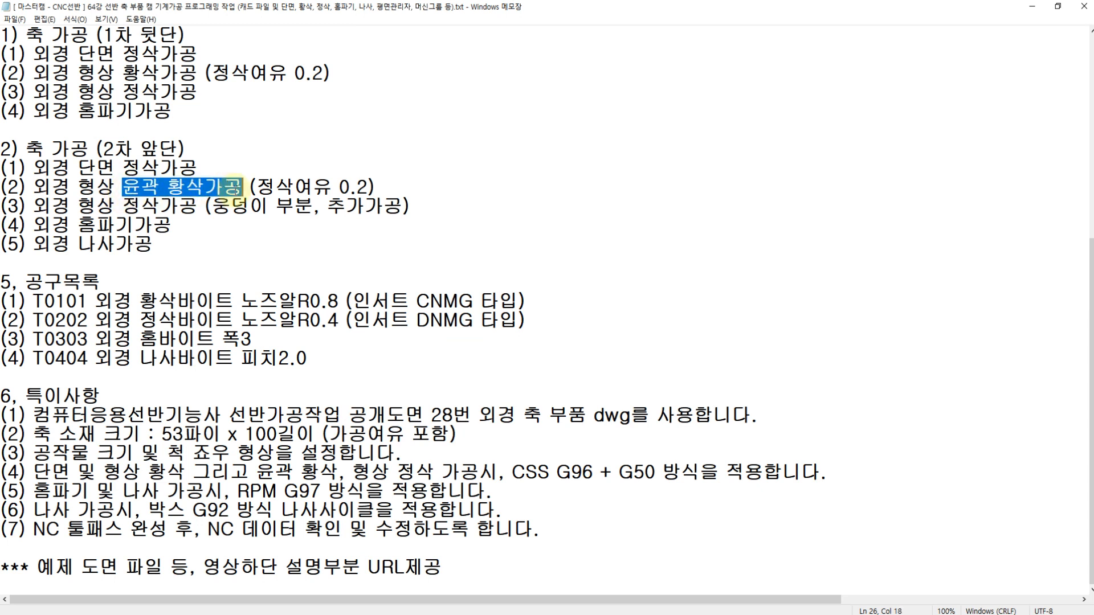
left_click(127, 73)
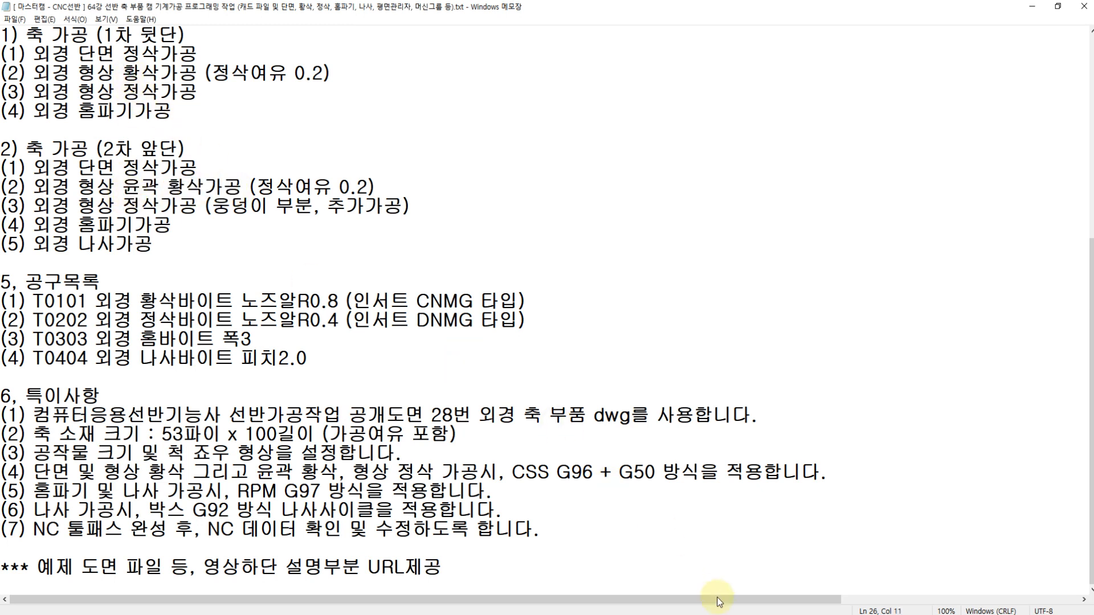
left_click(719, 614)
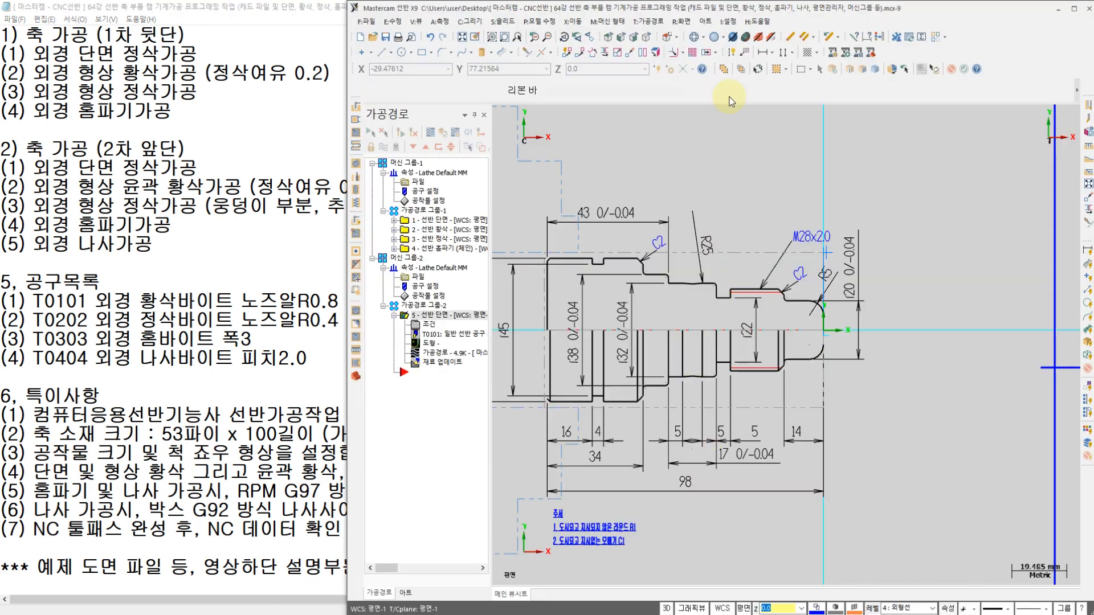
- Start a lathe contour rough toolpath and chain the upper profile from the R5 end arc to the 45 diameter line before the groove
left_click(659, 23)
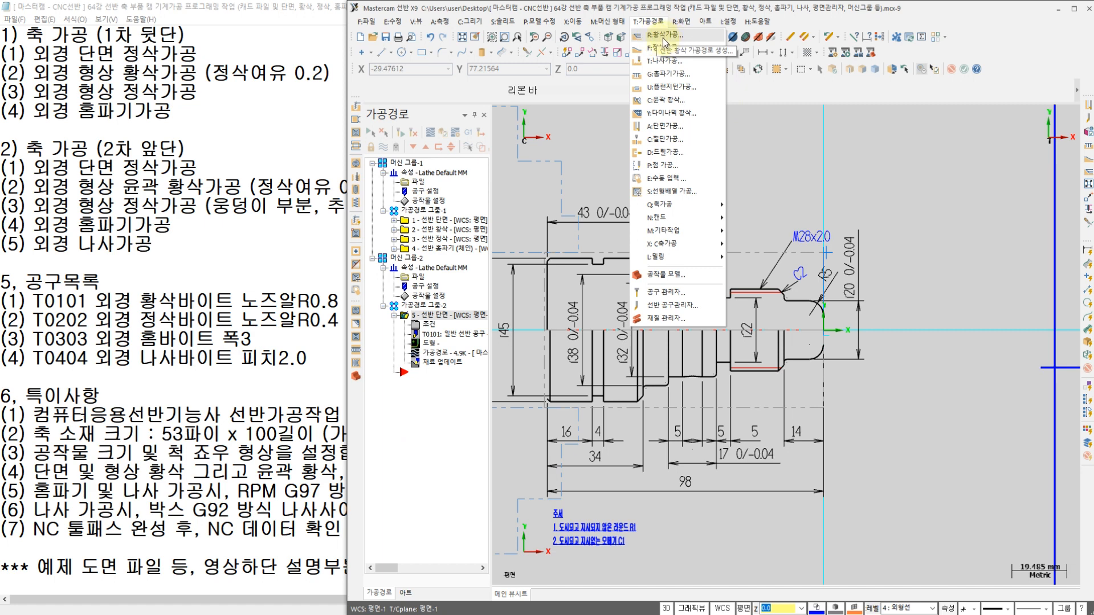
left_click(667, 101)
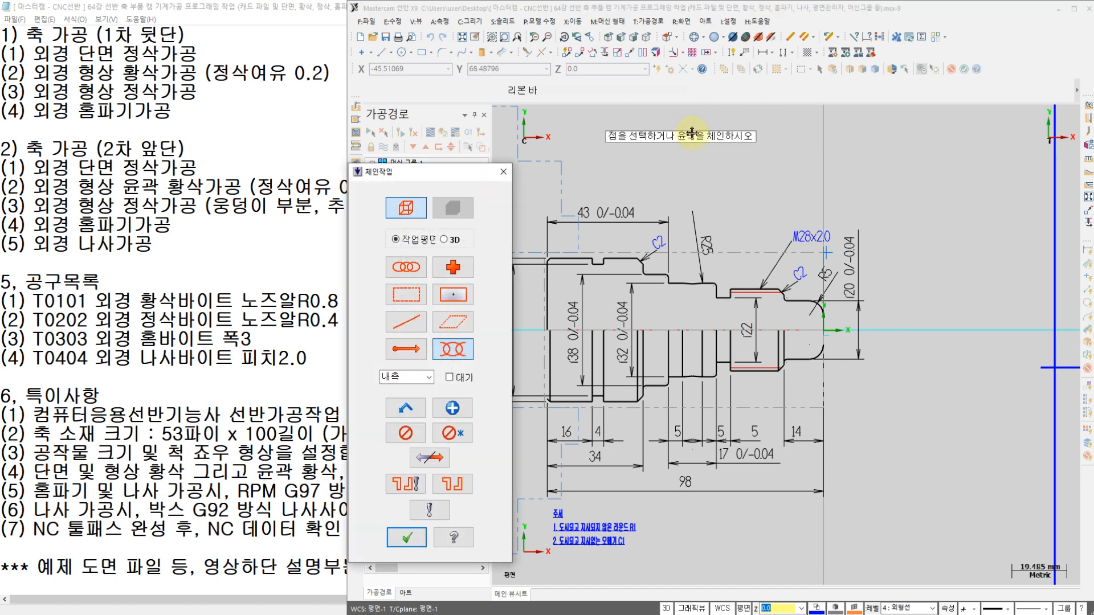
scroll(829, 294, "up", 4)
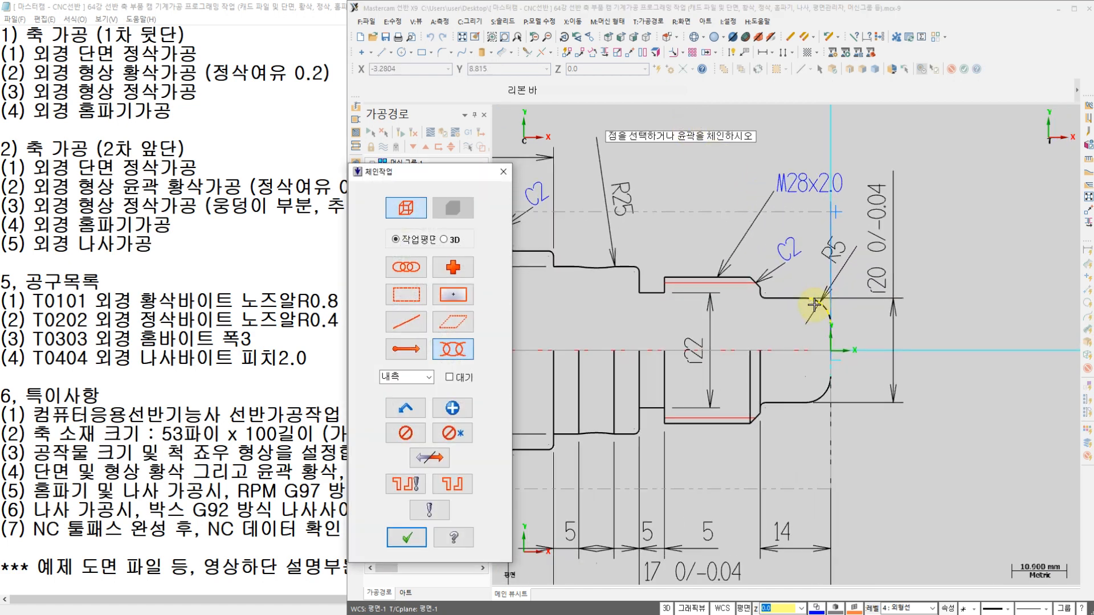
left_click(828, 319)
scroll(723, 281, "down", 2)
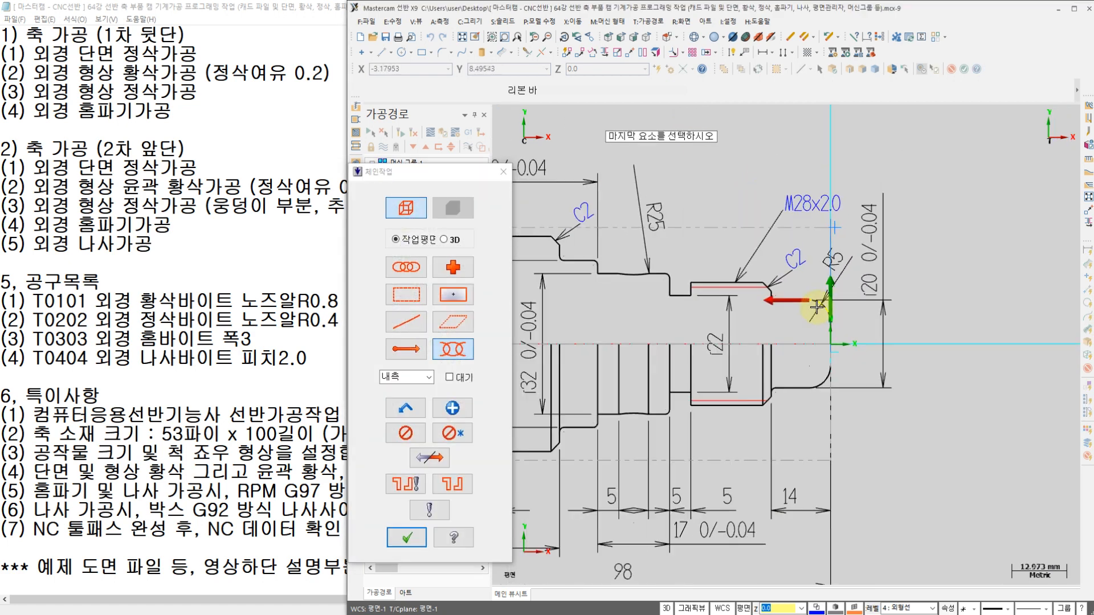
left_click(653, 246)
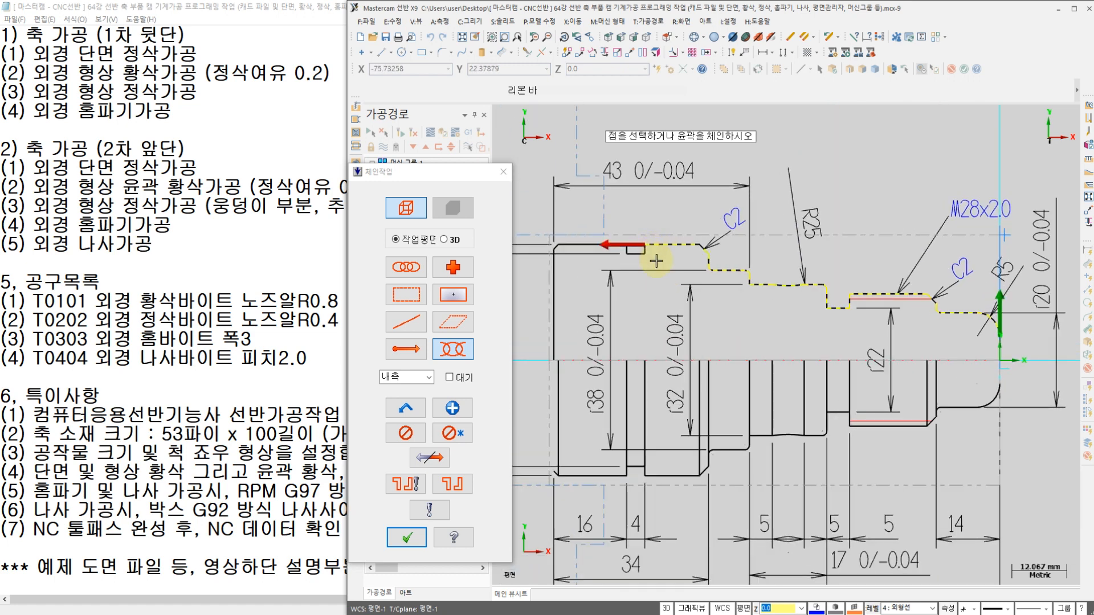
left_click(407, 537)
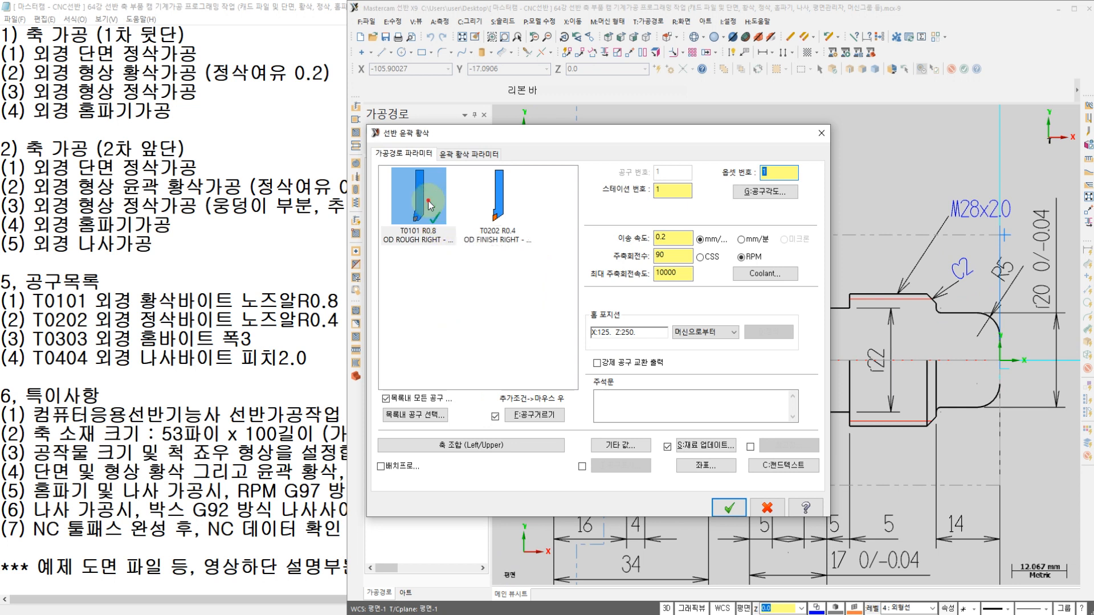
- Select T0101 R0.8 for contour roughing and set feed rate 0.25, spindle speed 120 CSS, and maximum spindle speed 1200
left_click(431, 199)
double_click(674, 238)
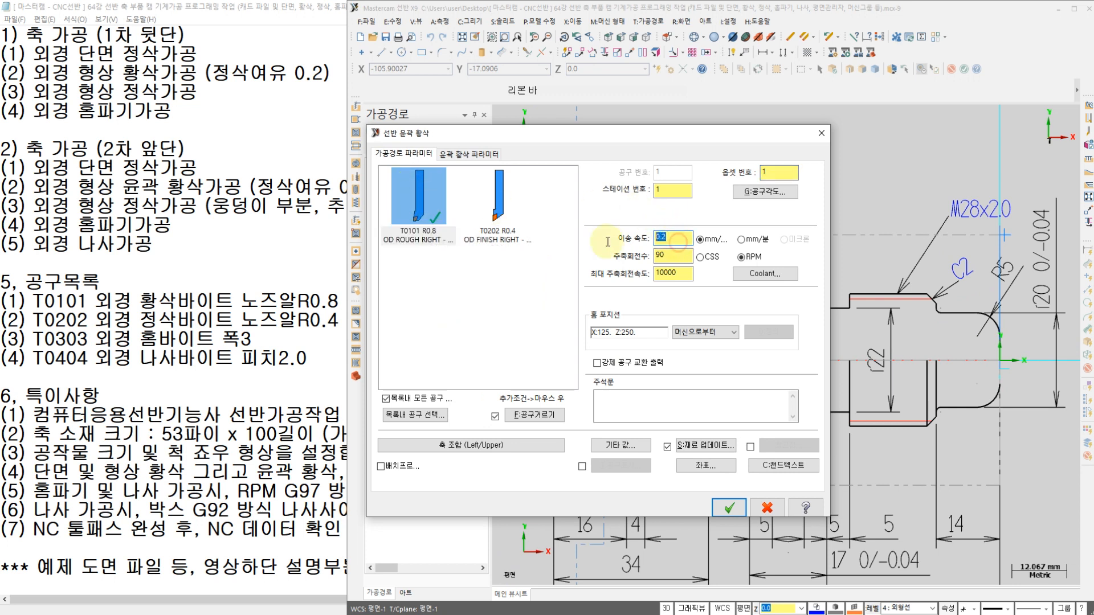
type("0.25")
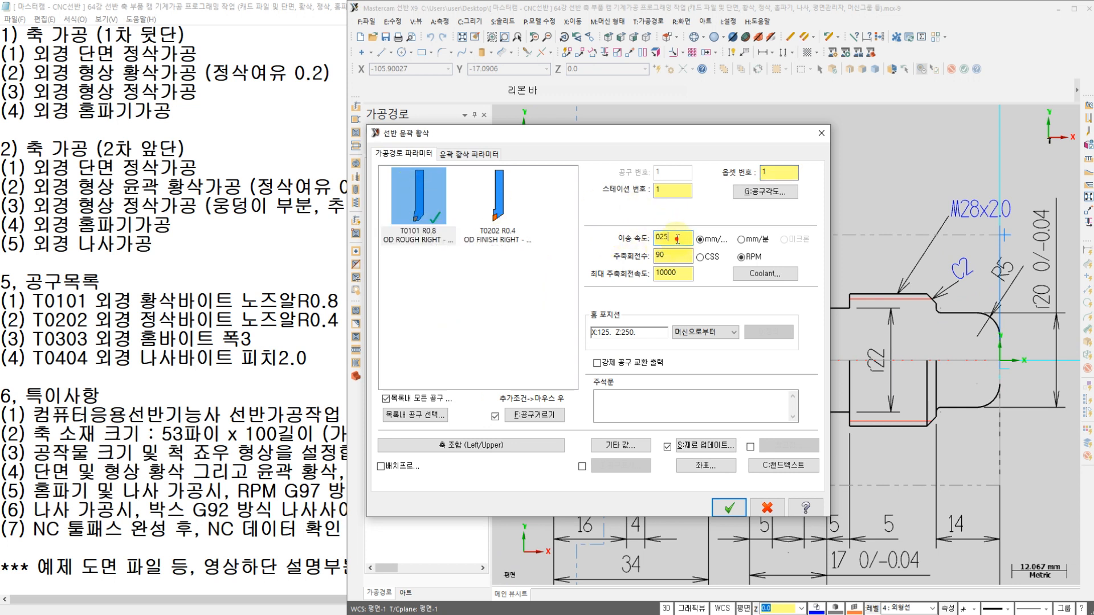
left_click_drag(677, 239, 593, 247)
type("0.25")
left_click_drag(679, 258, 595, 258)
type("120")
left_click_drag(683, 272, 596, 274)
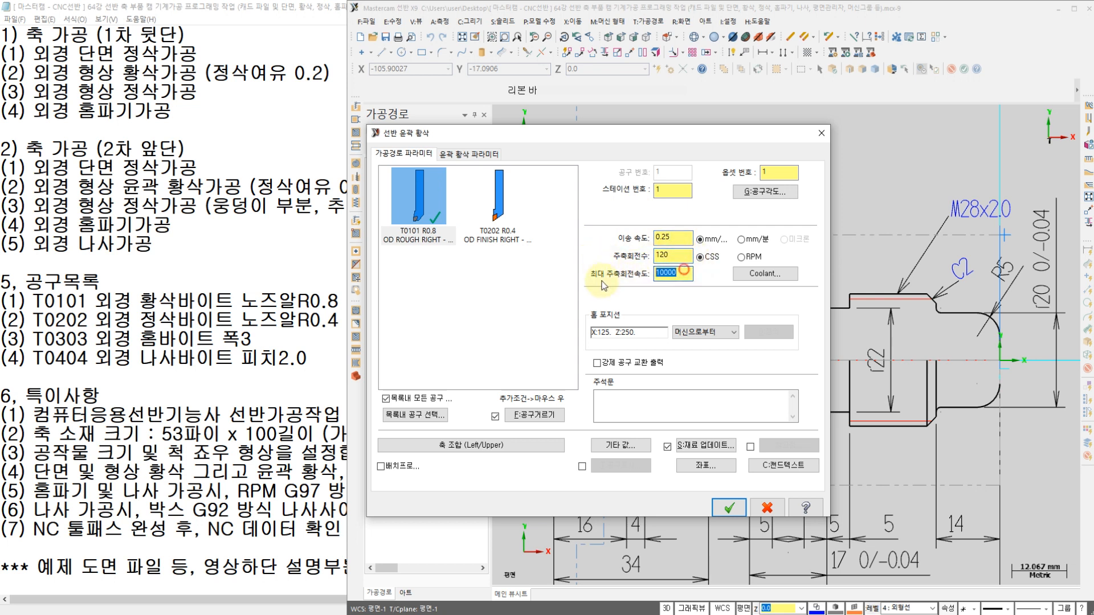
type("1200")
- Turn on flood coolant for the contour rough toolpath and open its contour rough parameters
left_click(764, 274)
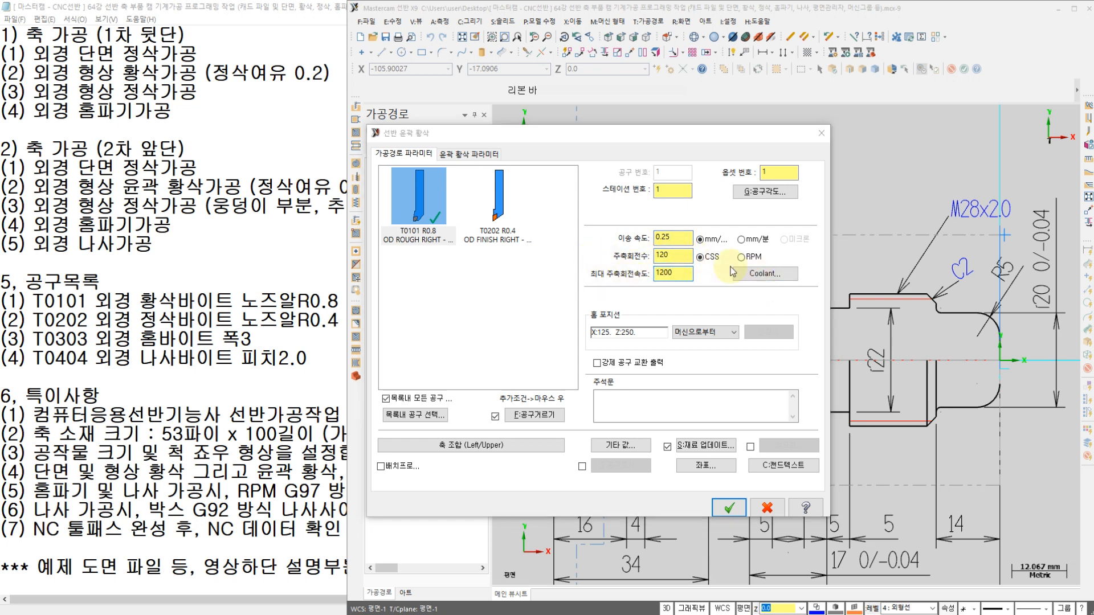
left_click(448, 266)
left_click(436, 278)
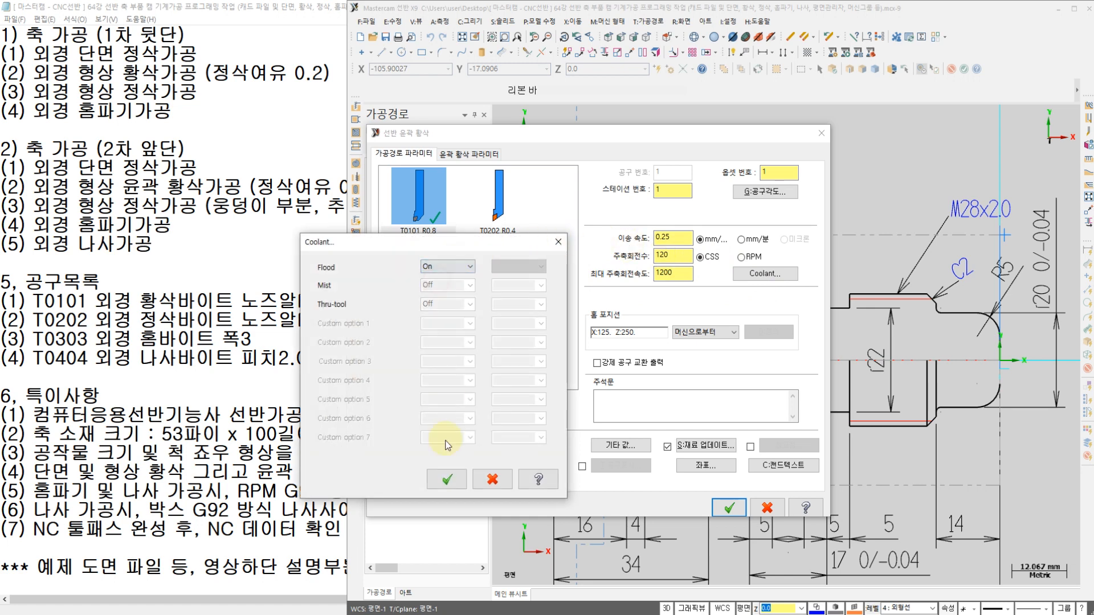
left_click(447, 479)
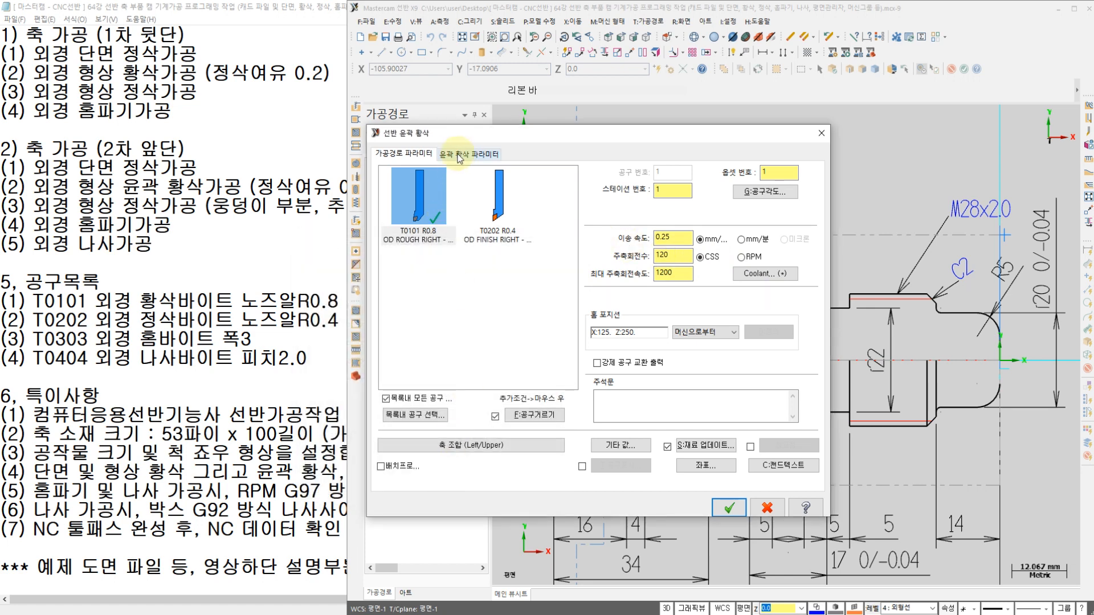
left_click(446, 155)
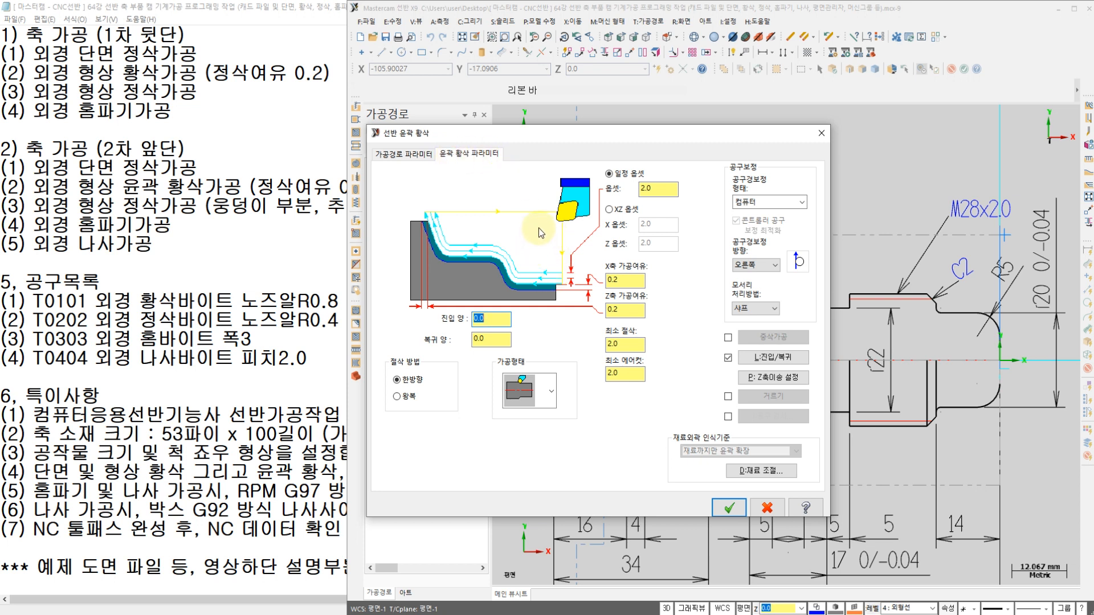
mouse_move(560, 216)
left_mouse_down()
mouse_move(450, 222)
mouse_move(570, 228)
mouse_move(444, 222)
mouse_move(590, 237)
mouse_move(456, 237)
left_mouse_up()
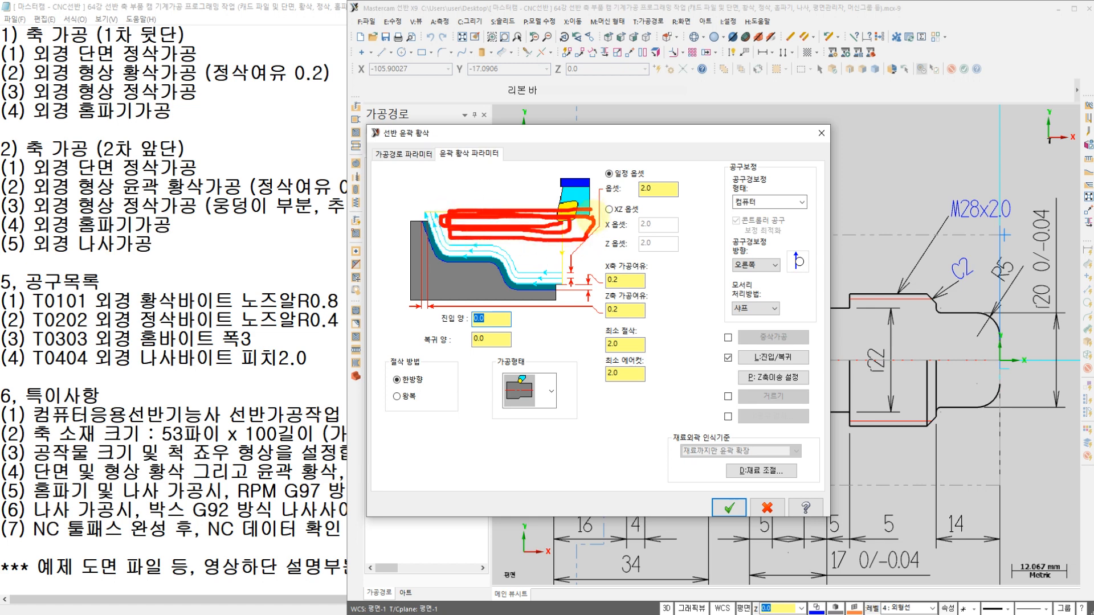
key("e")
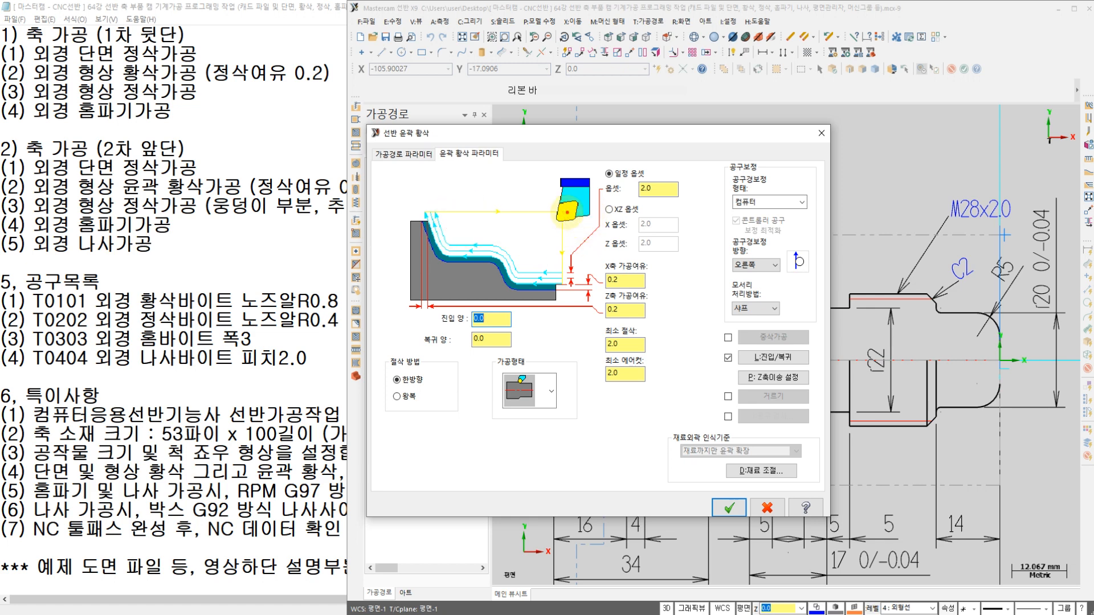
left_click_drag(570, 217, 514, 211)
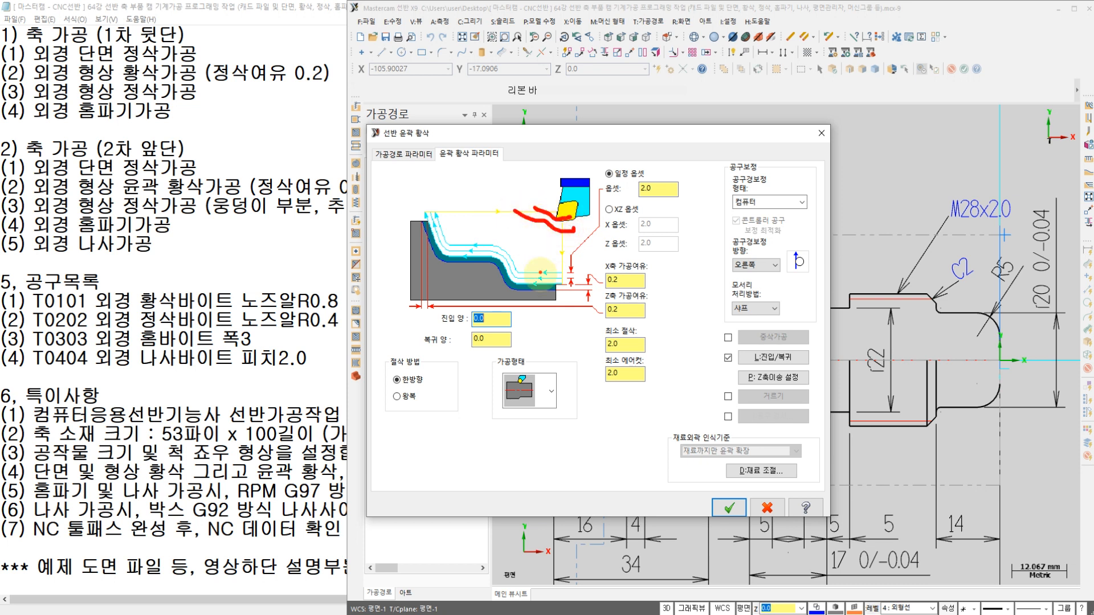
mouse_move(488, 266)
left_mouse_down()
mouse_move(464, 280)
mouse_move(494, 271)
left_mouse_up()
left_click_drag(572, 243, 494, 217)
left_click_drag(569, 251, 486, 207)
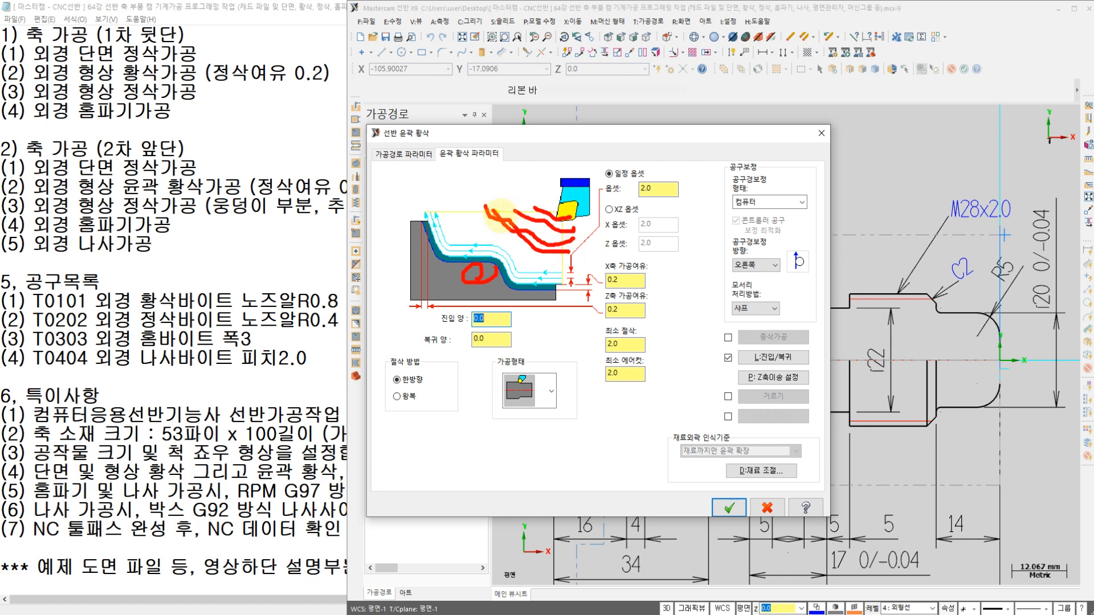
left_click_drag(556, 257, 466, 193)
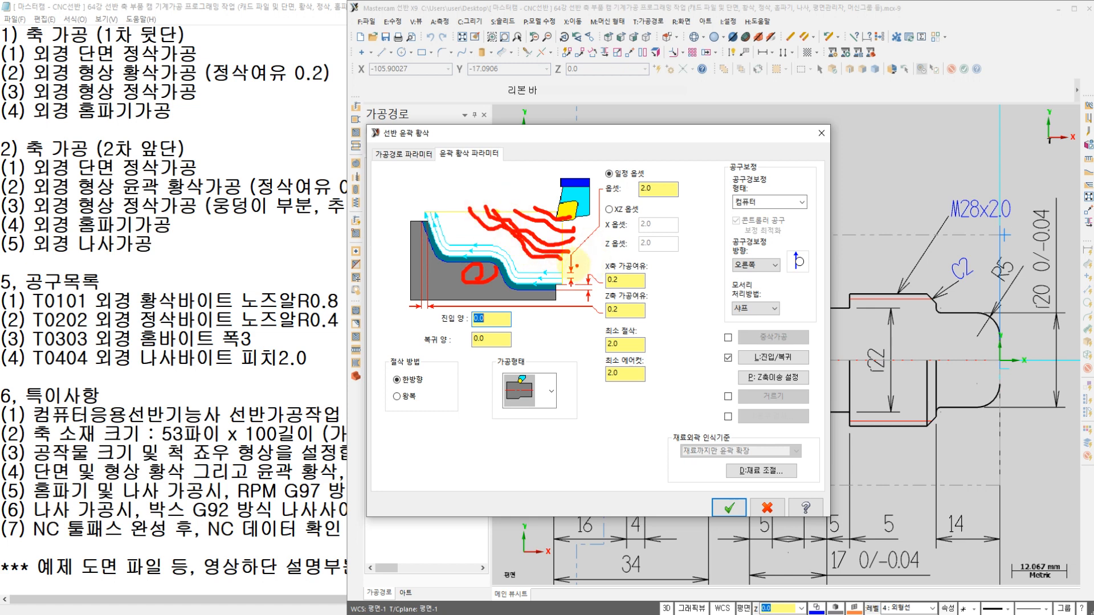
left_click_drag(575, 268, 454, 202)
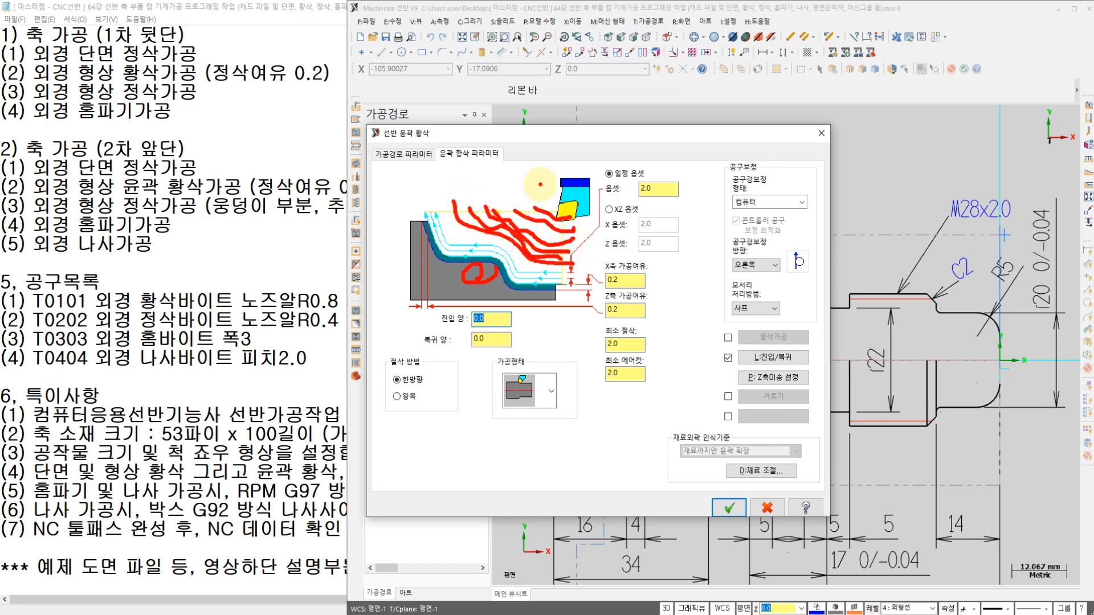
left_click_drag(541, 183, 475, 183)
left_click_drag(535, 174, 476, 182)
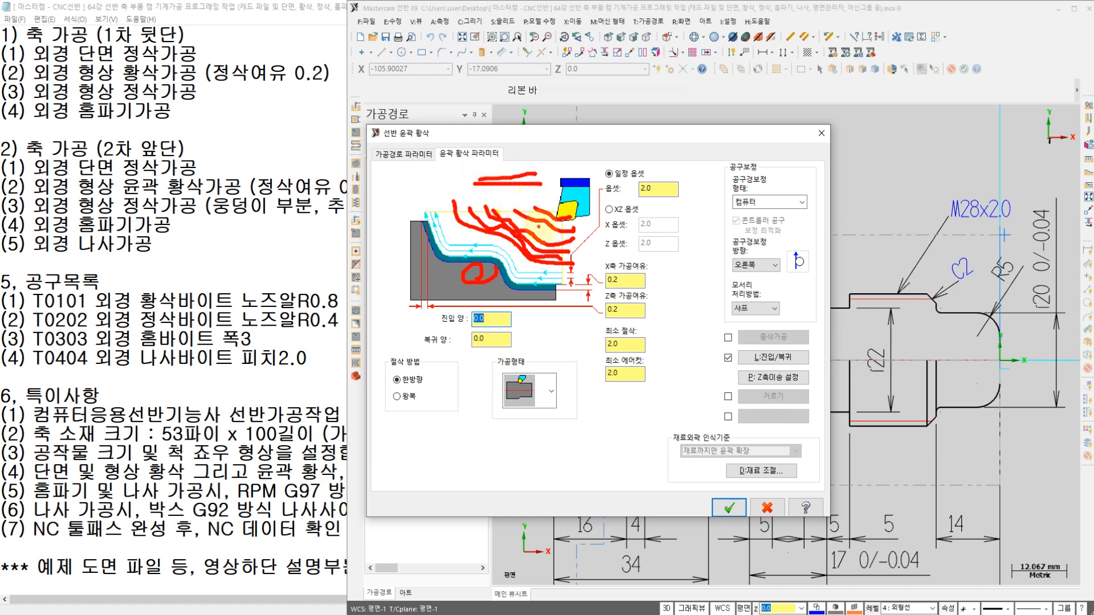
left_click_drag(615, 322, 614, 385)
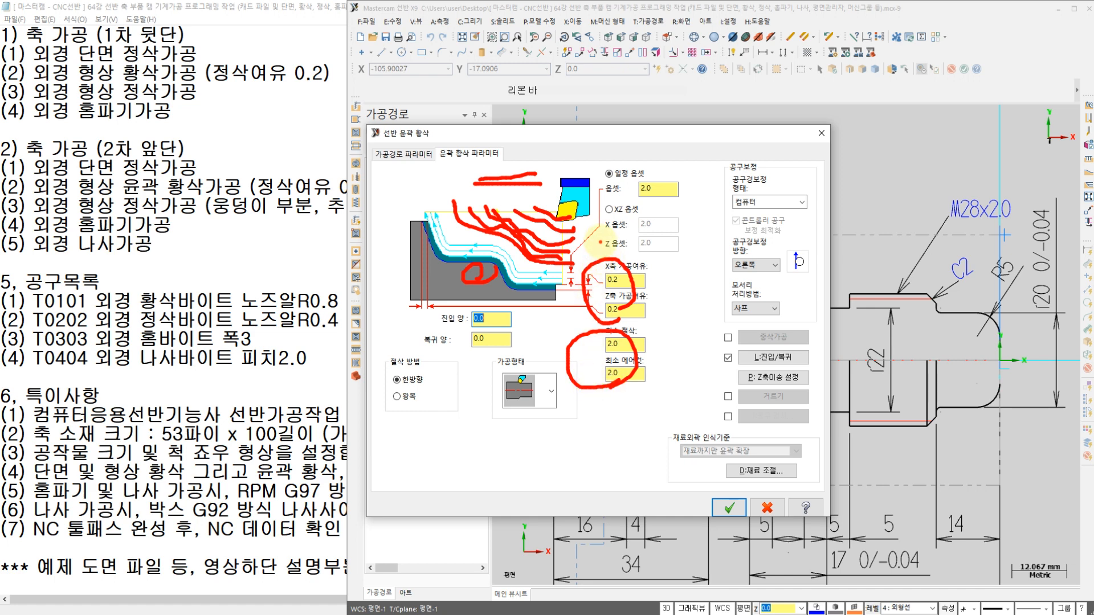
key("Escape")
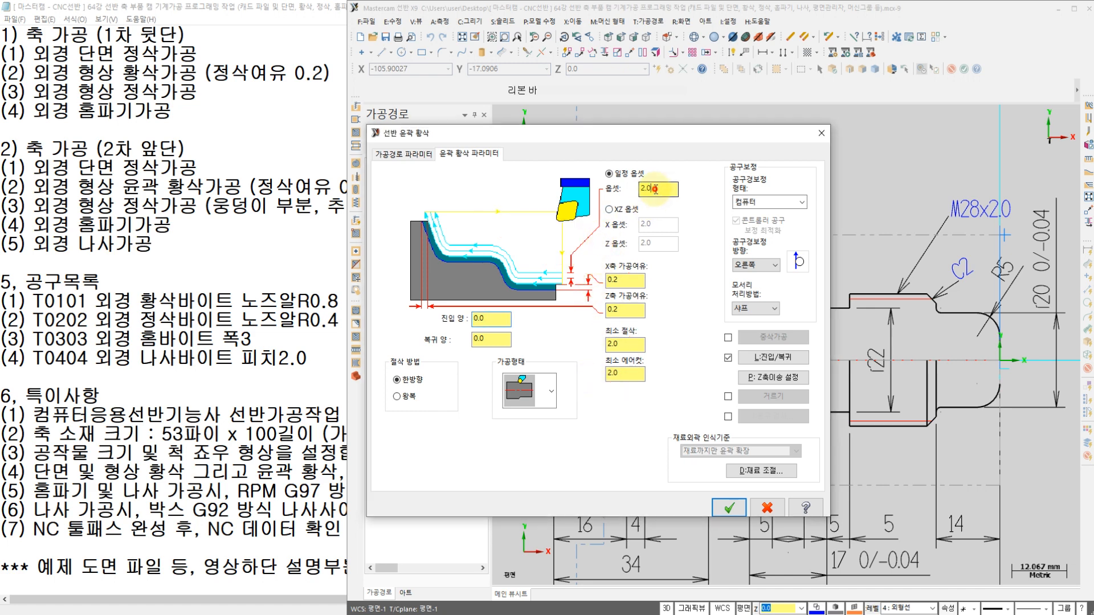
- Set the contour rough offset to 1.0 and both the entry and exit amounts to 1.0
left_click_drag(656, 189, 613, 196)
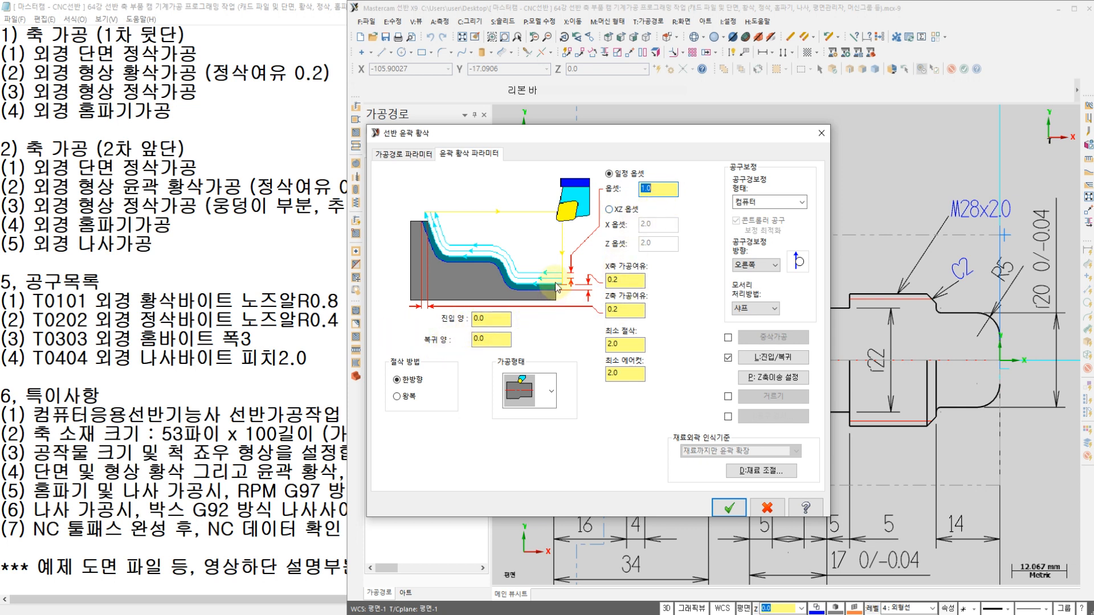
left_click(487, 319)
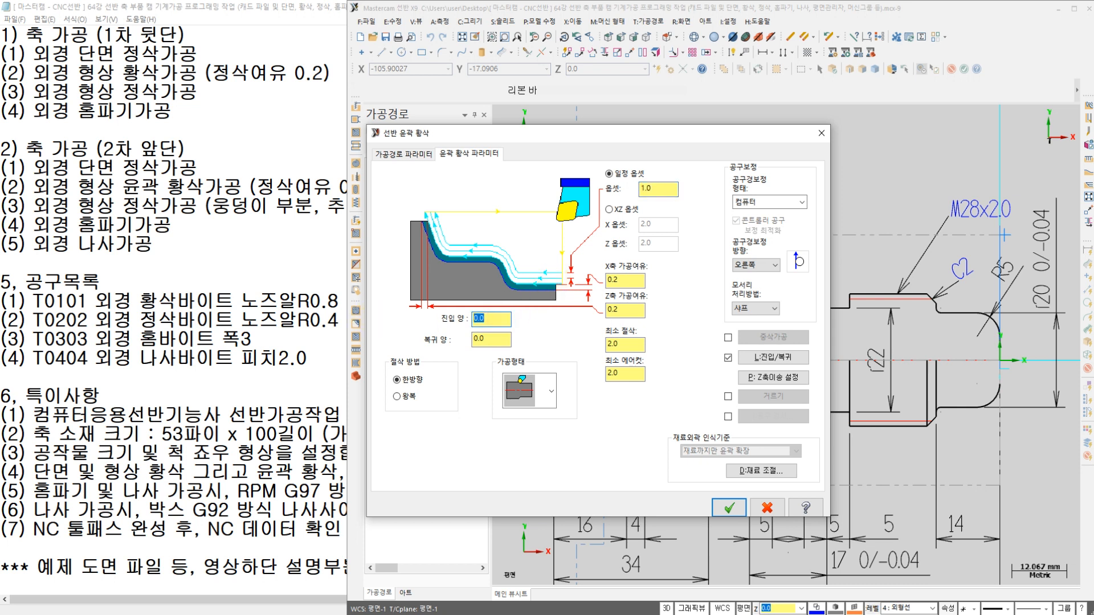
left_click(486, 340)
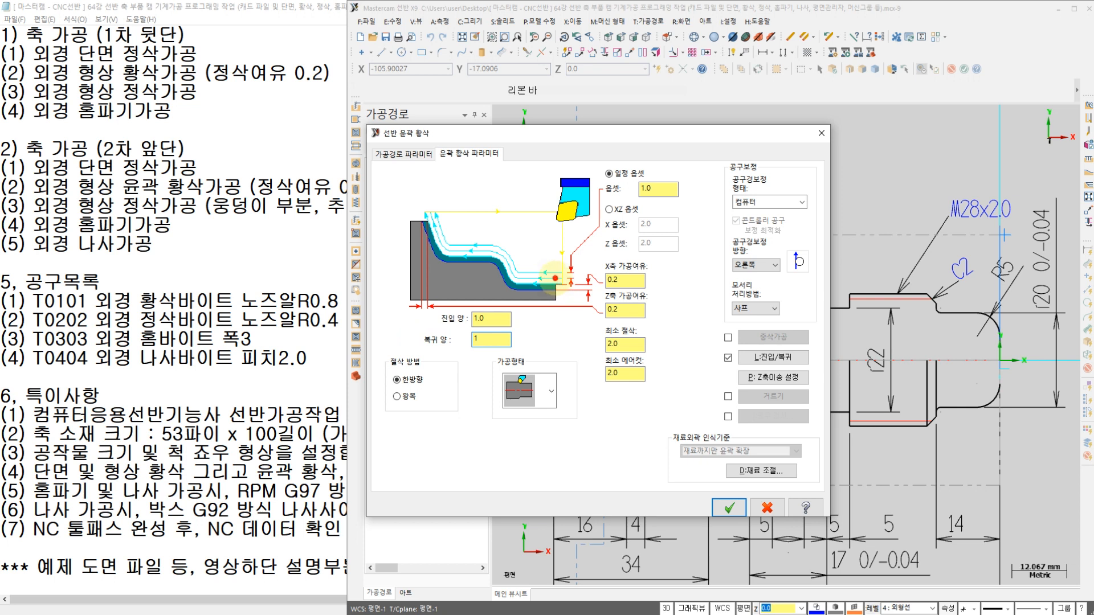
mouse_move(557, 271)
left_mouse_down()
mouse_move(551, 256)
mouse_move(602, 252)
left_mouse_up()
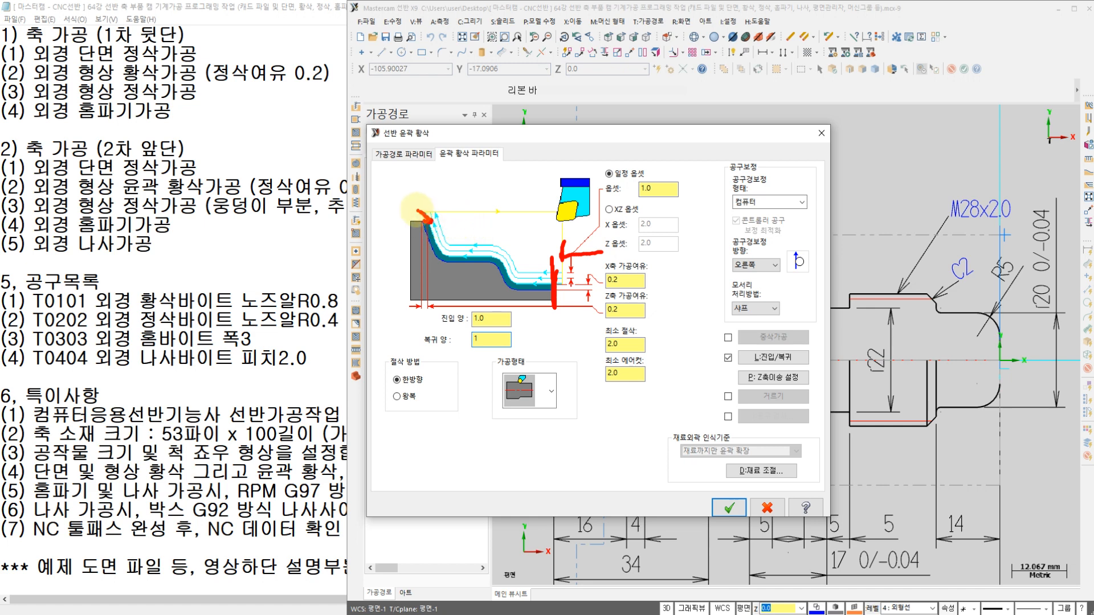
left_click_drag(416, 209, 554, 215)
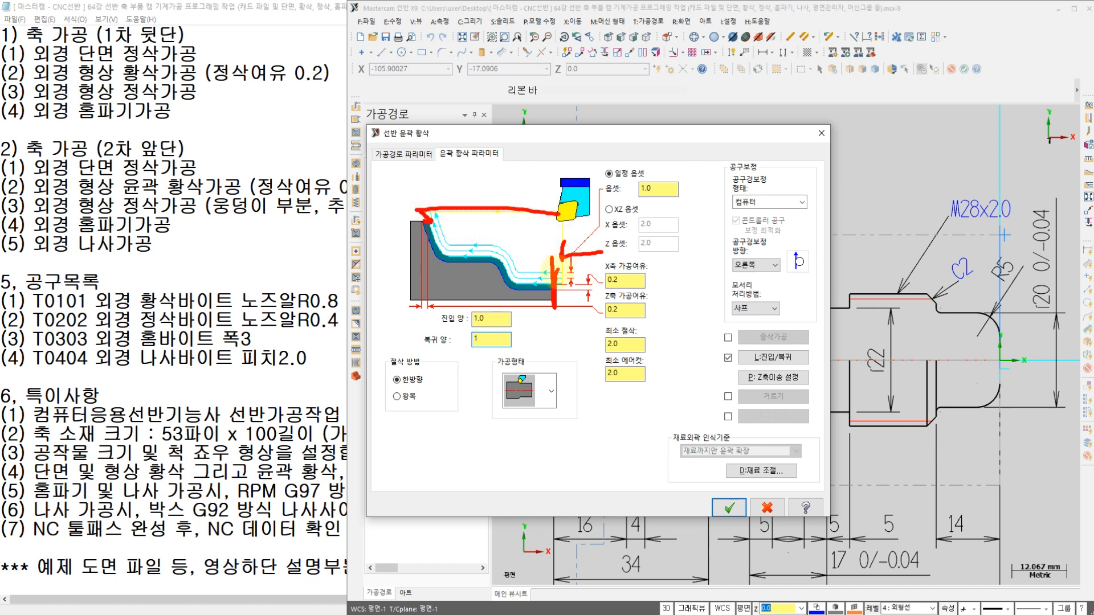
mouse_move(425, 215)
left_mouse_down()
mouse_move(415, 209)
mouse_move(404, 225)
left_mouse_up()
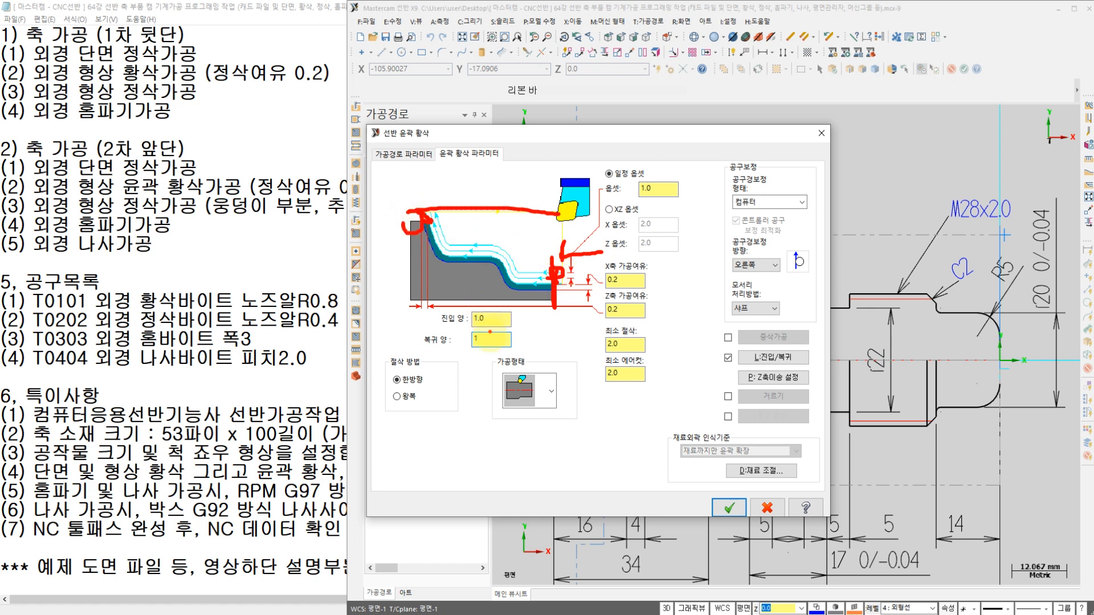
mouse_move(489, 332)
left_mouse_down()
mouse_move(447, 312)
mouse_move(497, 342)
mouse_move(490, 352)
left_mouse_up()
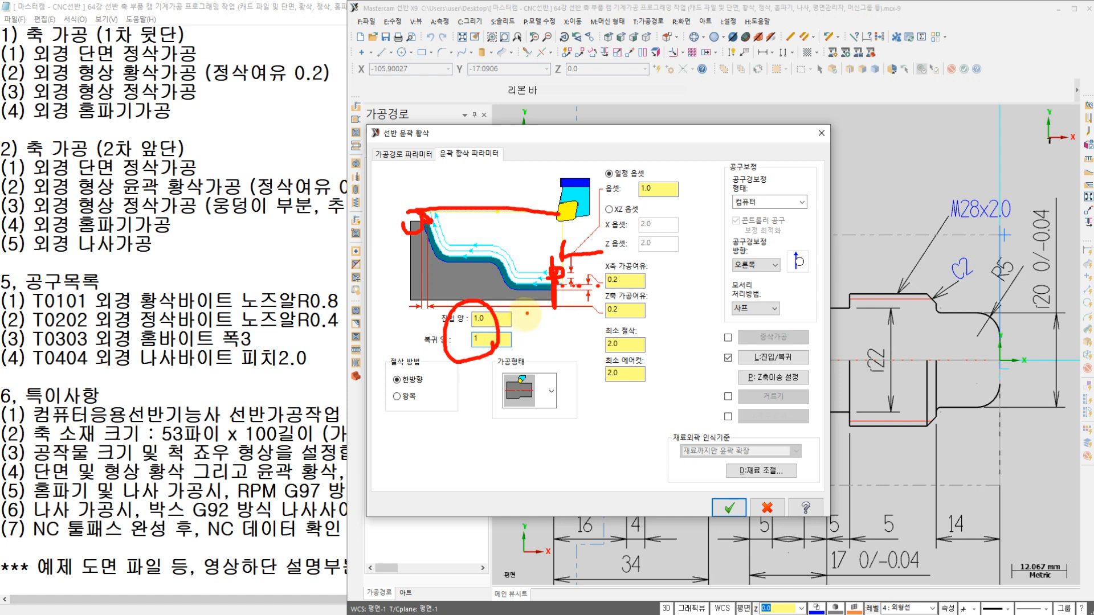
key("Escape")
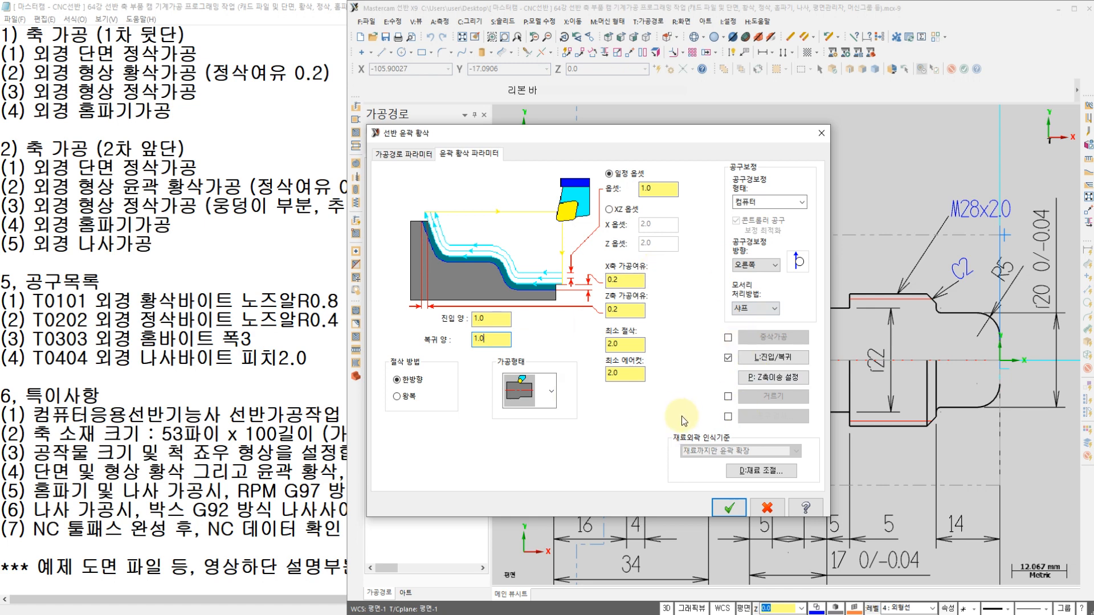
- Accept the contour rough parameters and generate the toolpath
left_click(728, 508)
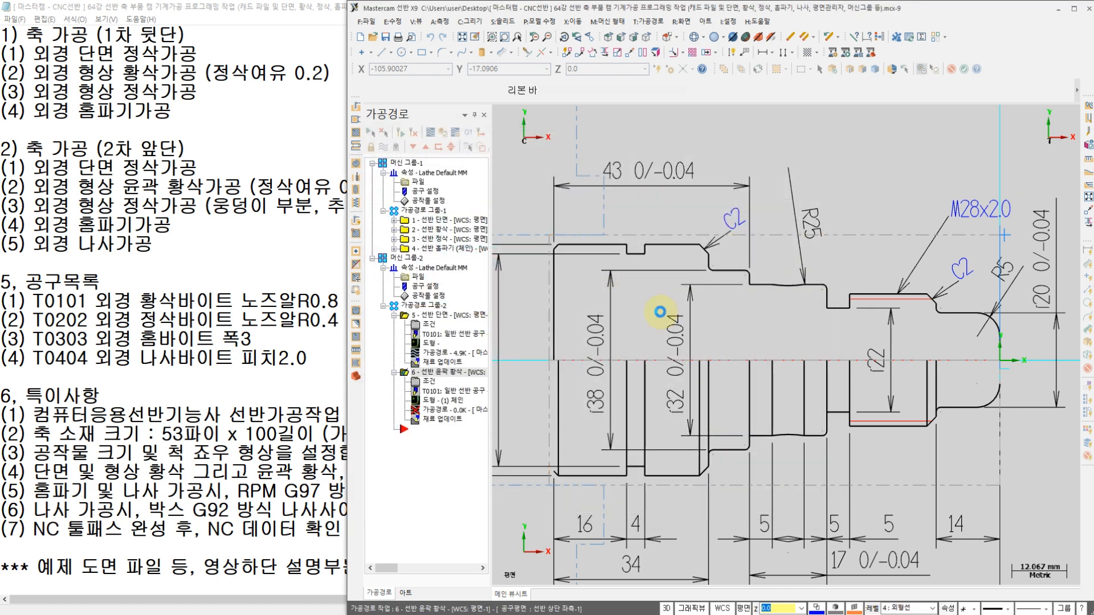
middle_click_drag(755, 298, 720, 296)
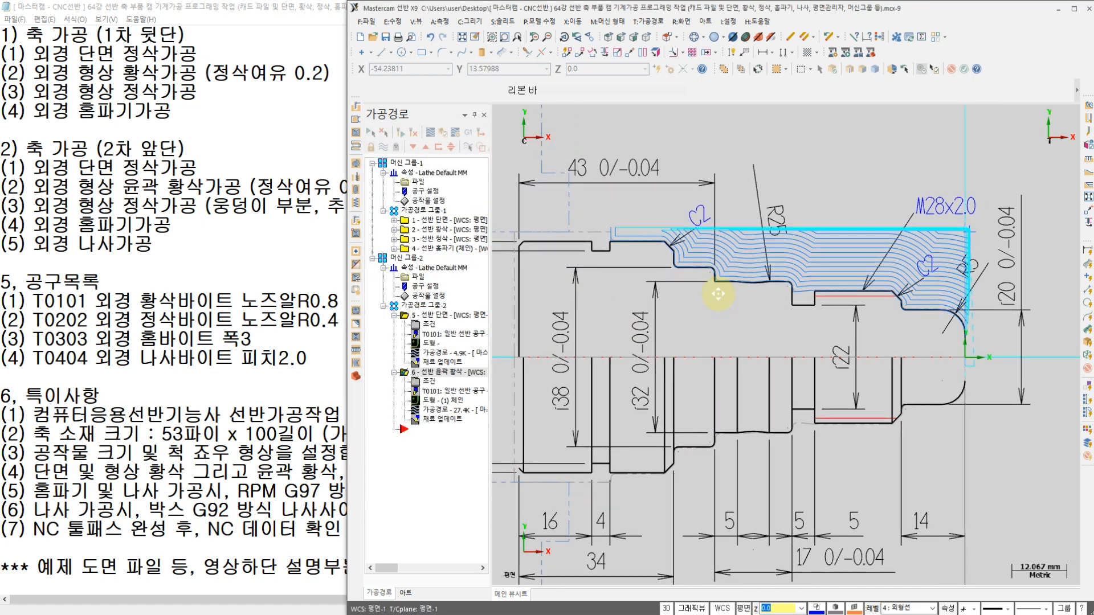
- Backplot the contour rough toolpath at varying playback speeds and inspect the remaining stock around the thread, groove and R5 end
left_click(440, 411)
left_click(499, 114)
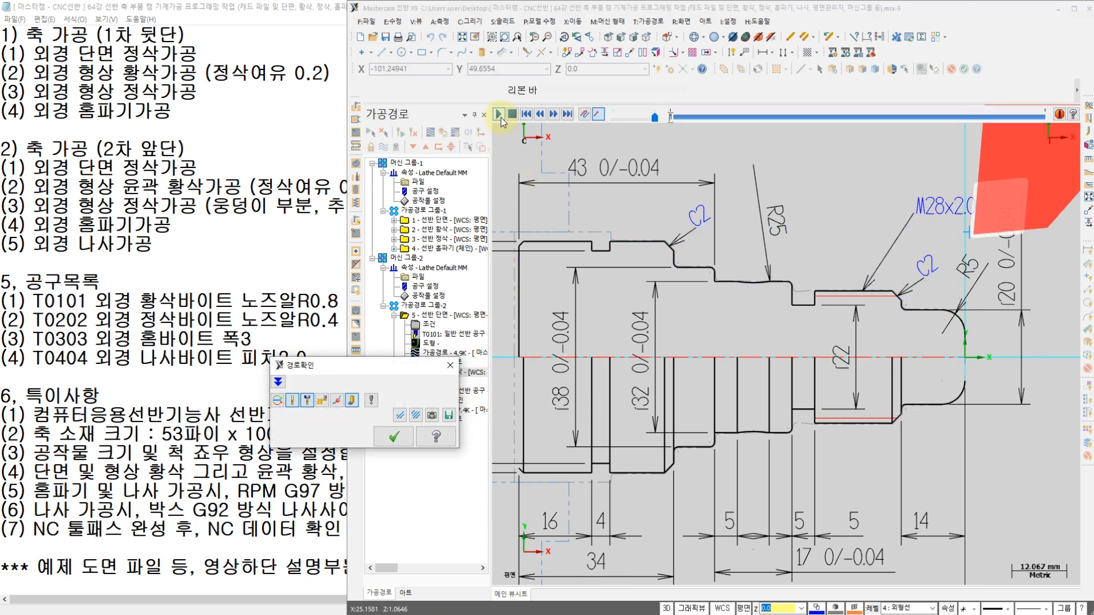
left_click(617, 116)
left_click_drag(619, 120, 634, 118)
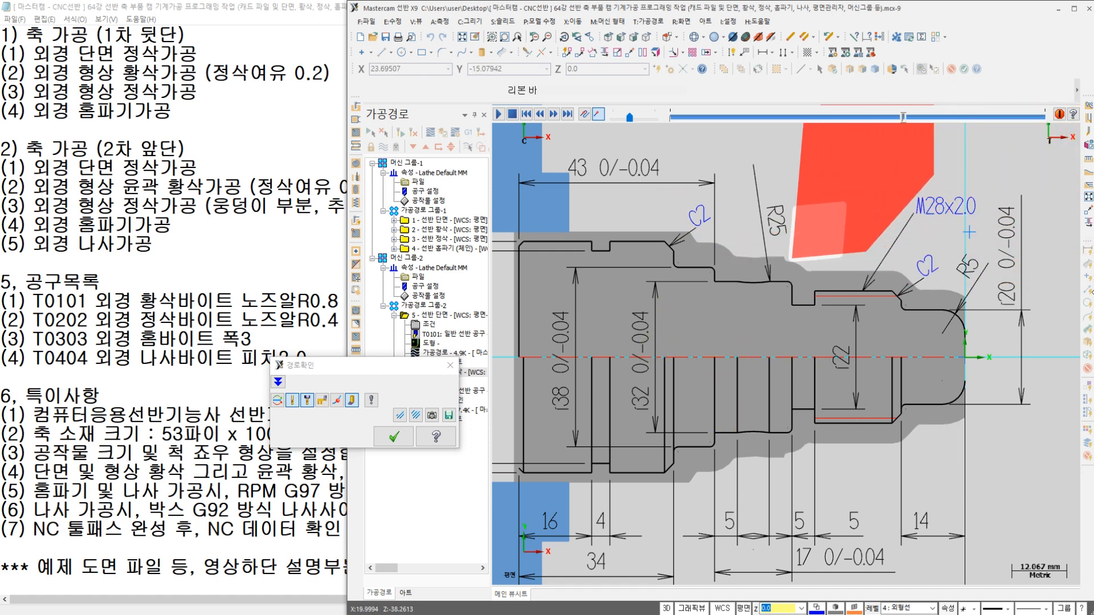
left_click(647, 121)
left_click(648, 120)
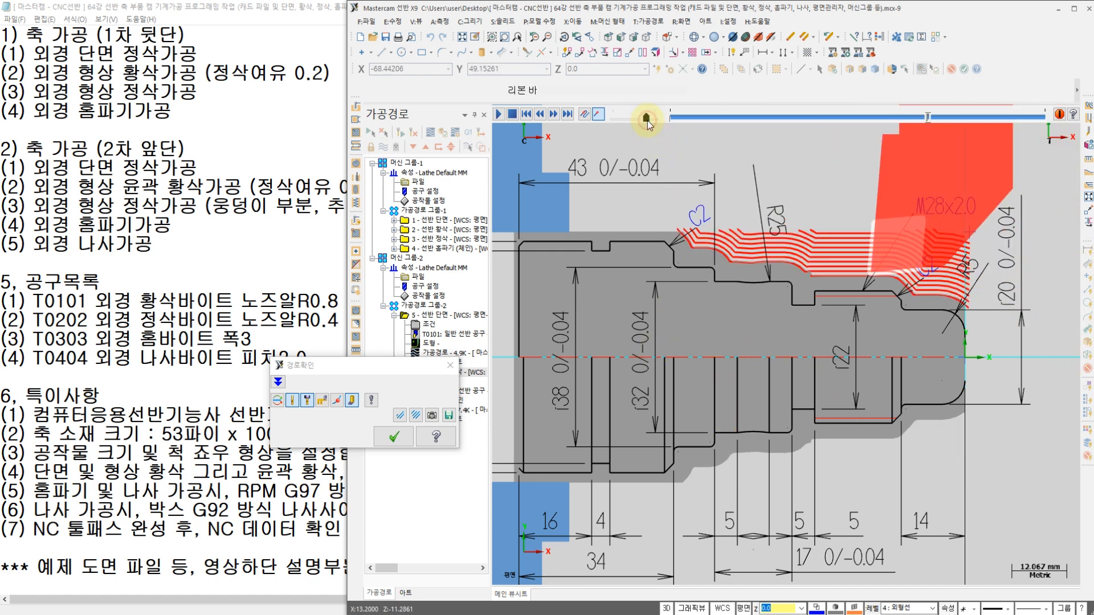
left_click(652, 119)
scroll(809, 261, "up", 6)
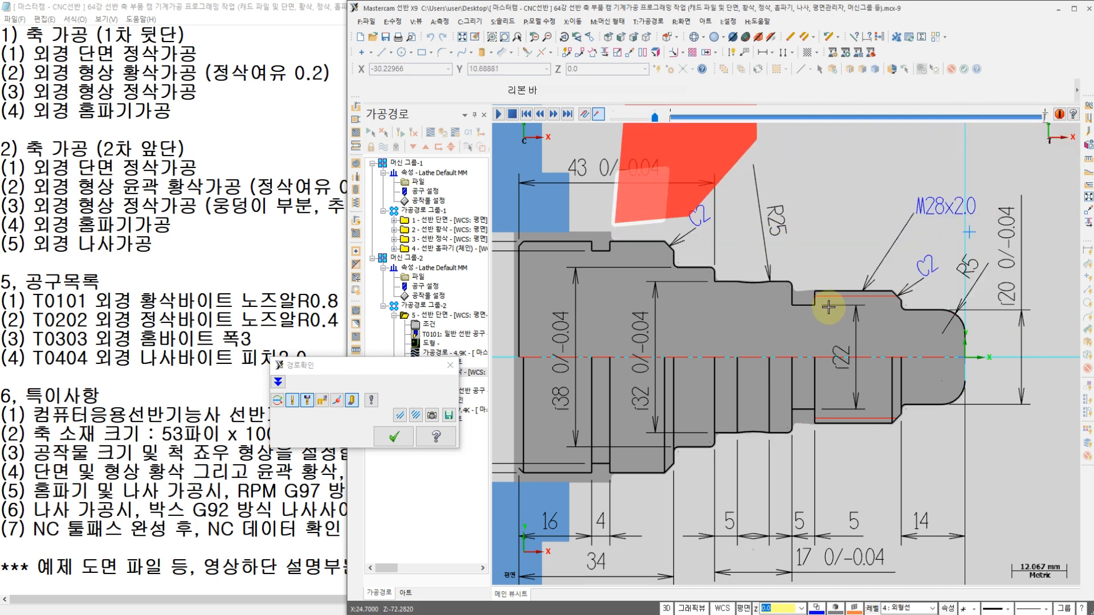
scroll(989, 334, "down", 4)
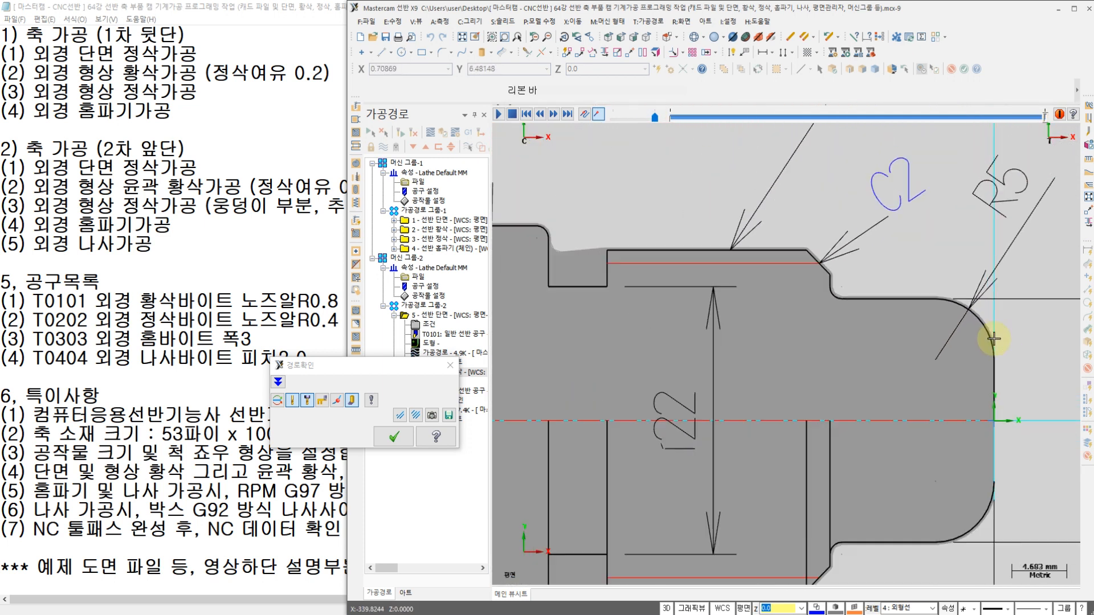
middle_click_drag(935, 335, 848, 358)
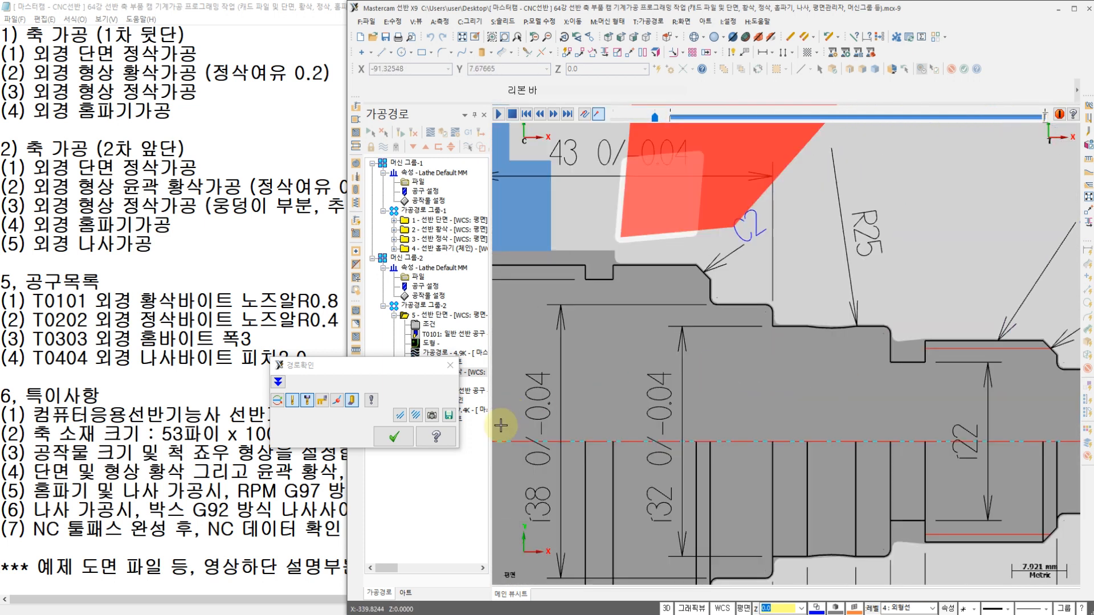
left_click(399, 438)
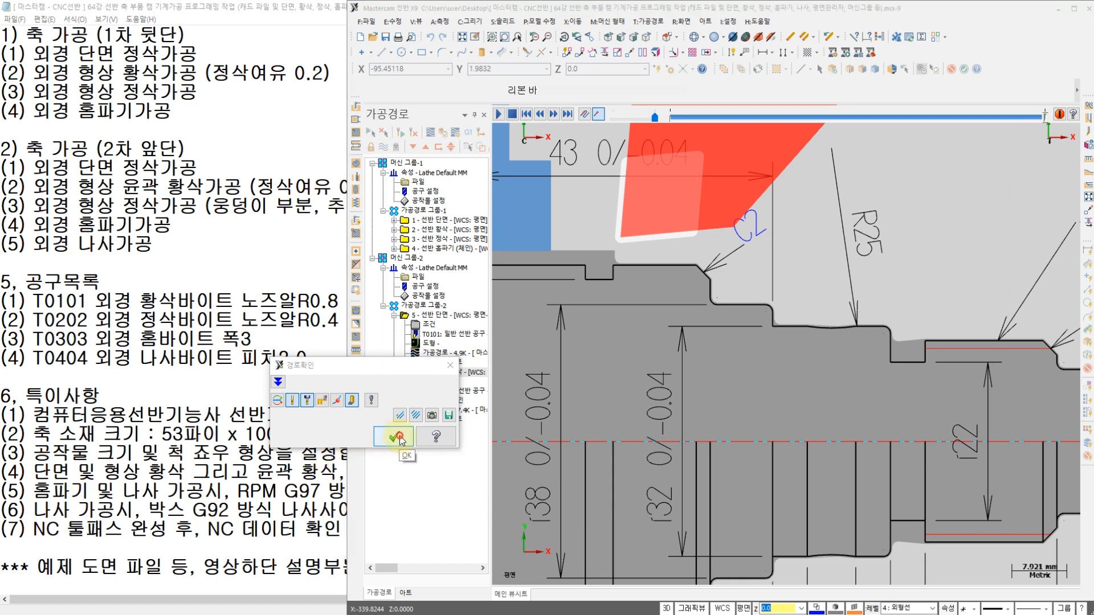
- Start a lathe finish toolpath and chain the upper profile from the R5 end arc to the outer line before the rear groove
middle_click_drag(647, 324, 610, 295)
left_click(652, 22)
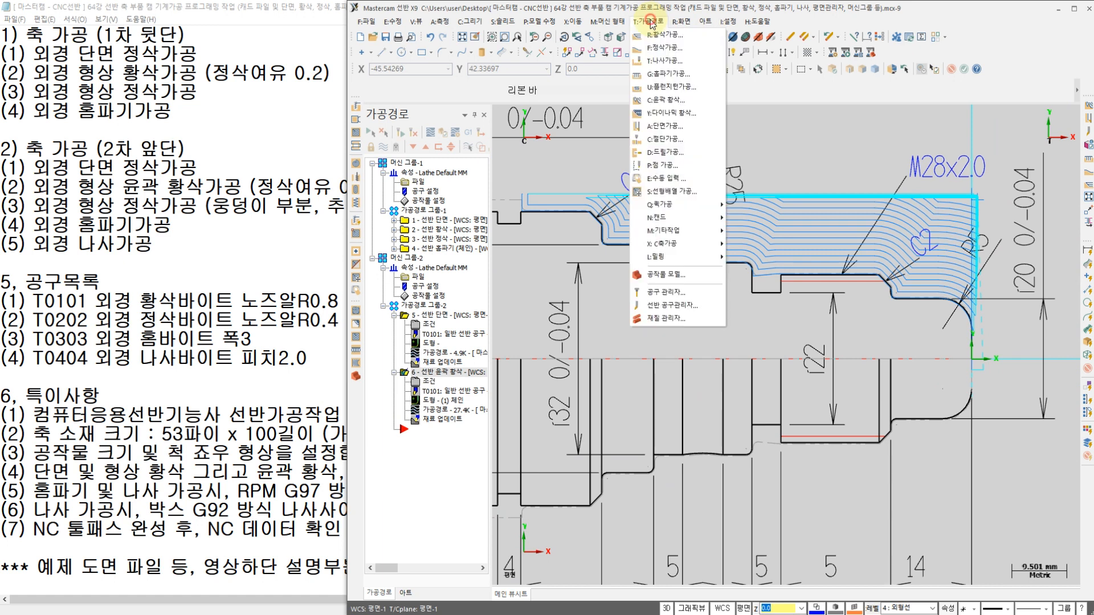
left_click(664, 47)
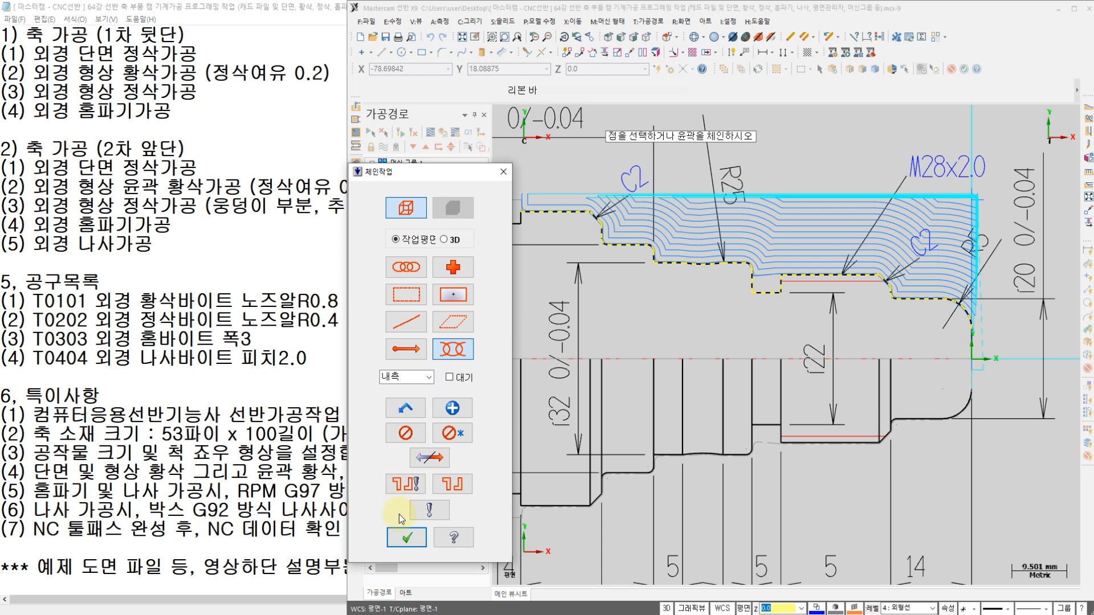
left_click(407, 537)
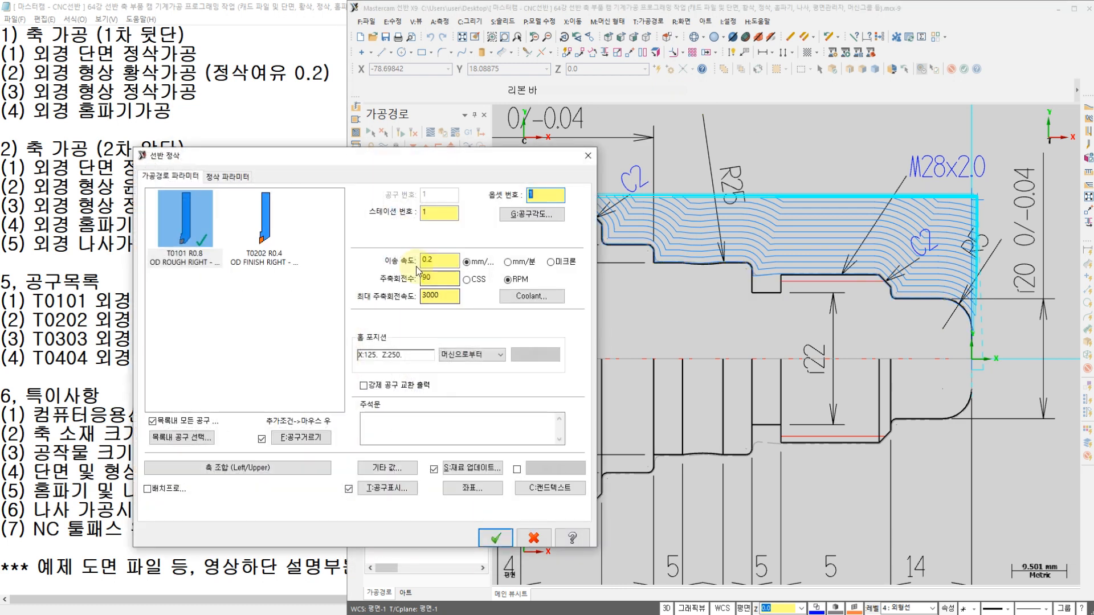
- Select T0202 R0.4 for finishing and set feed rate 0.18, spindle speed 180 CSS, and maximum spindle speed 1800
left_click(266, 235)
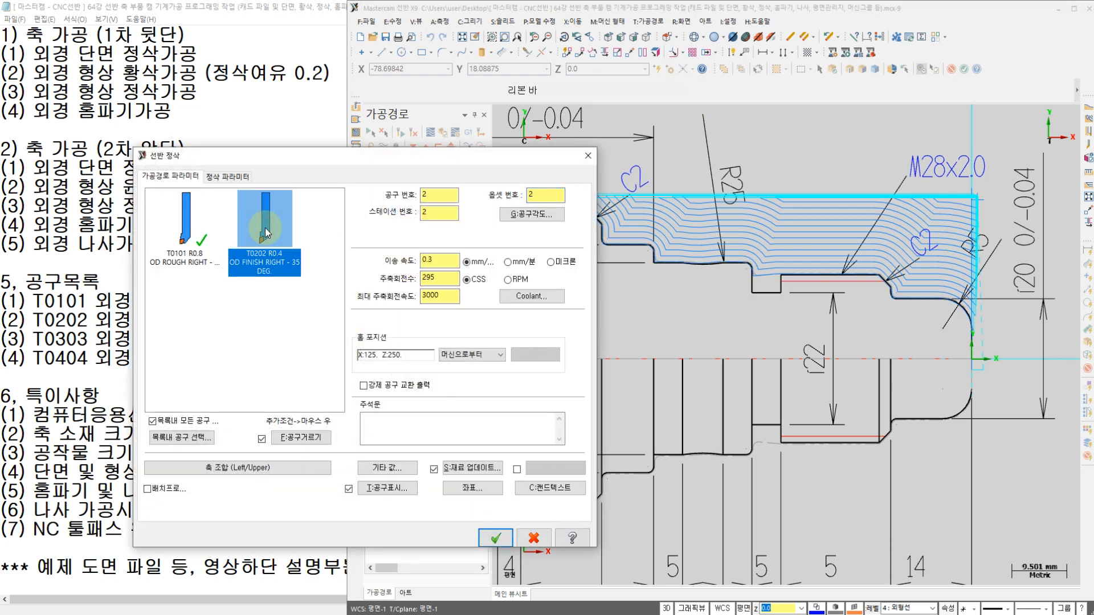
double_click(438, 260)
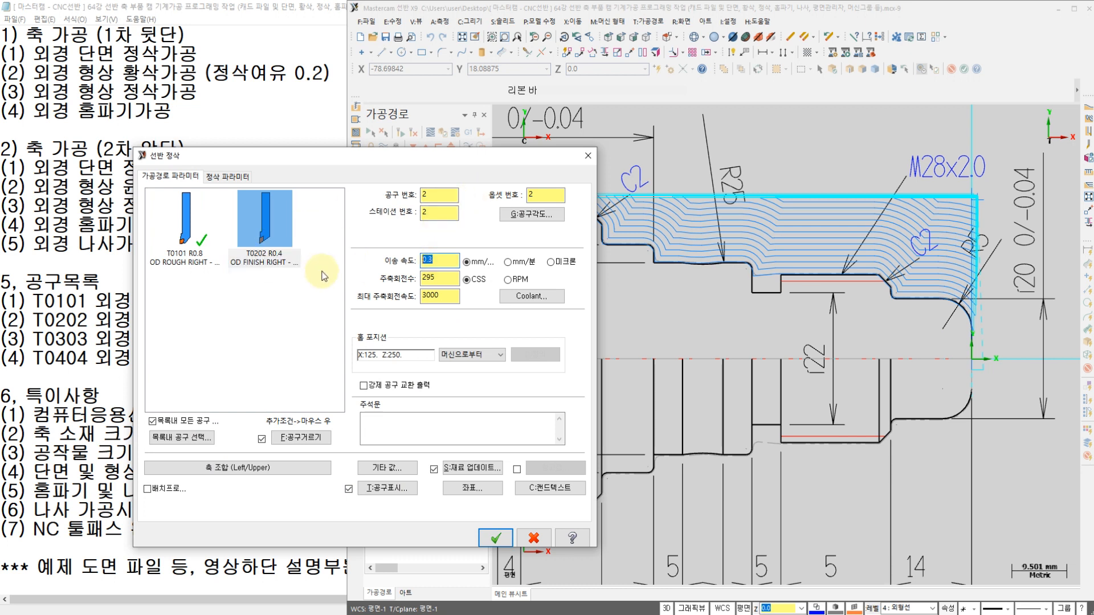
type("0")
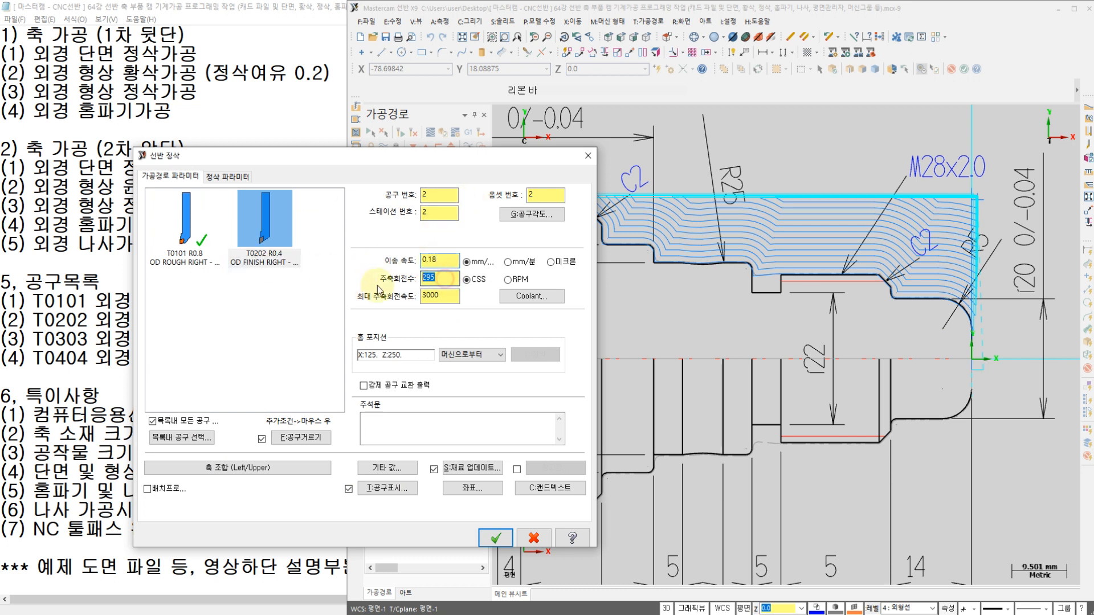
type("180")
left_click_drag(446, 296, 382, 291)
type("1800")
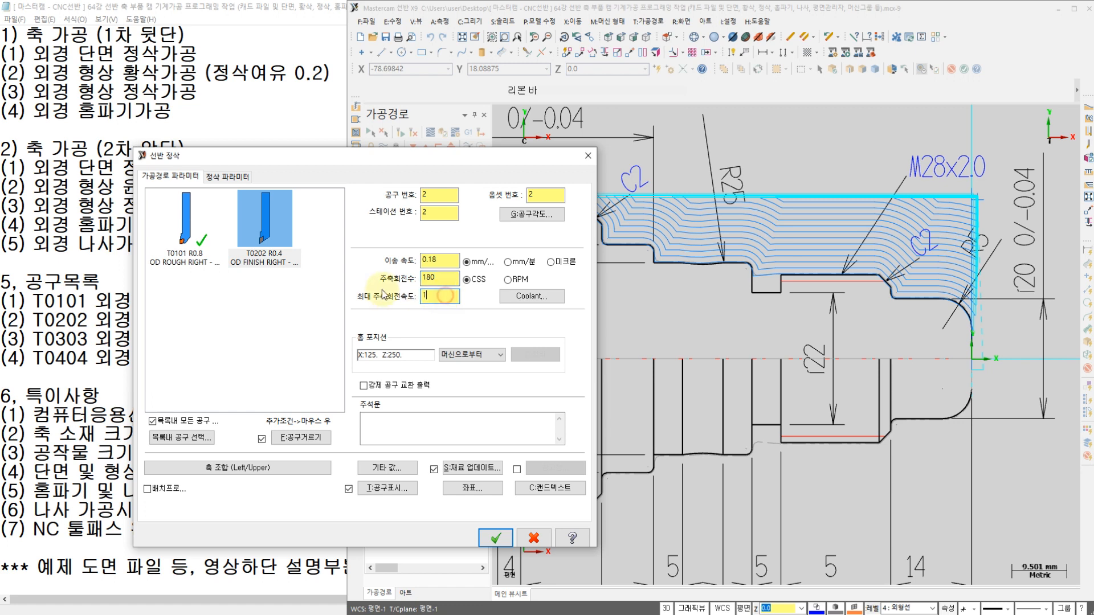
- Turn Flood coolant on for the finish operation and accept its parameters to generate the outer profile finish toolpath
left_click(543, 298)
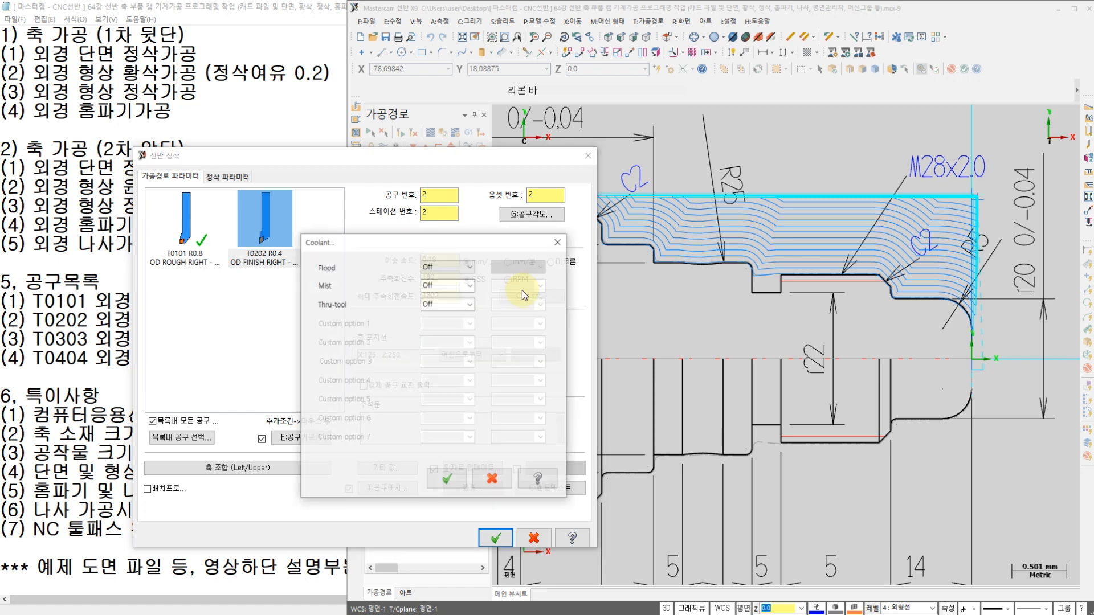
left_click(447, 266)
left_click(442, 279)
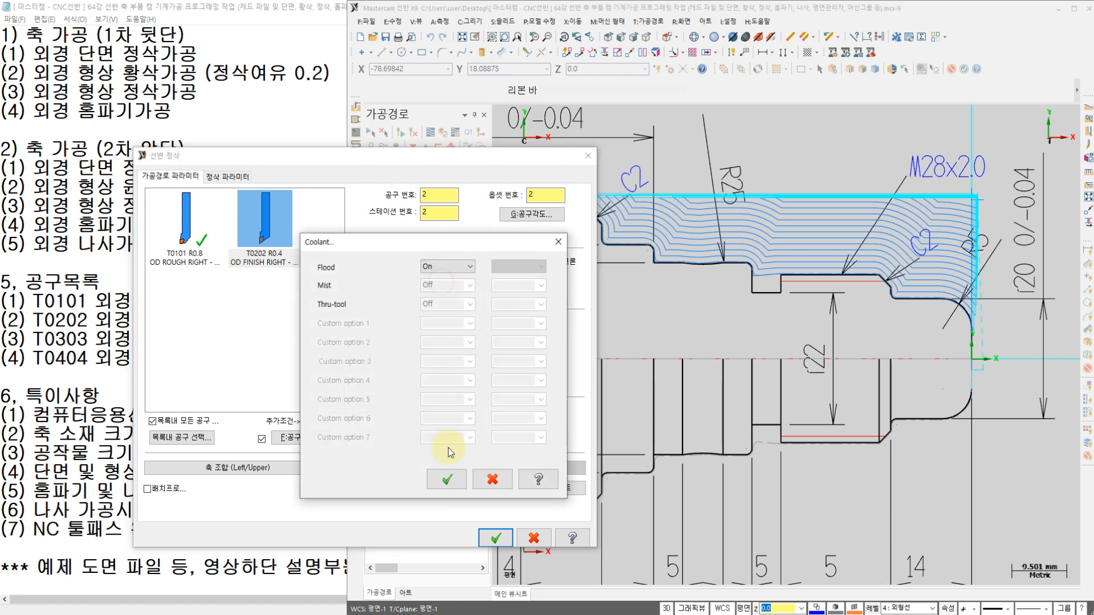
left_click(447, 479)
left_click(223, 178)
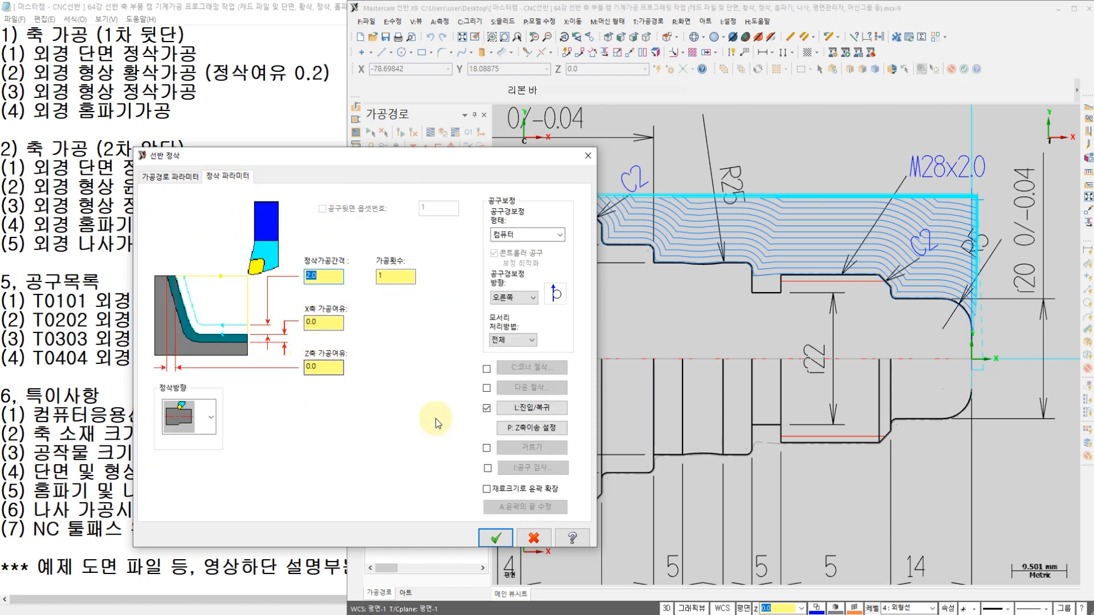
left_click(495, 536)
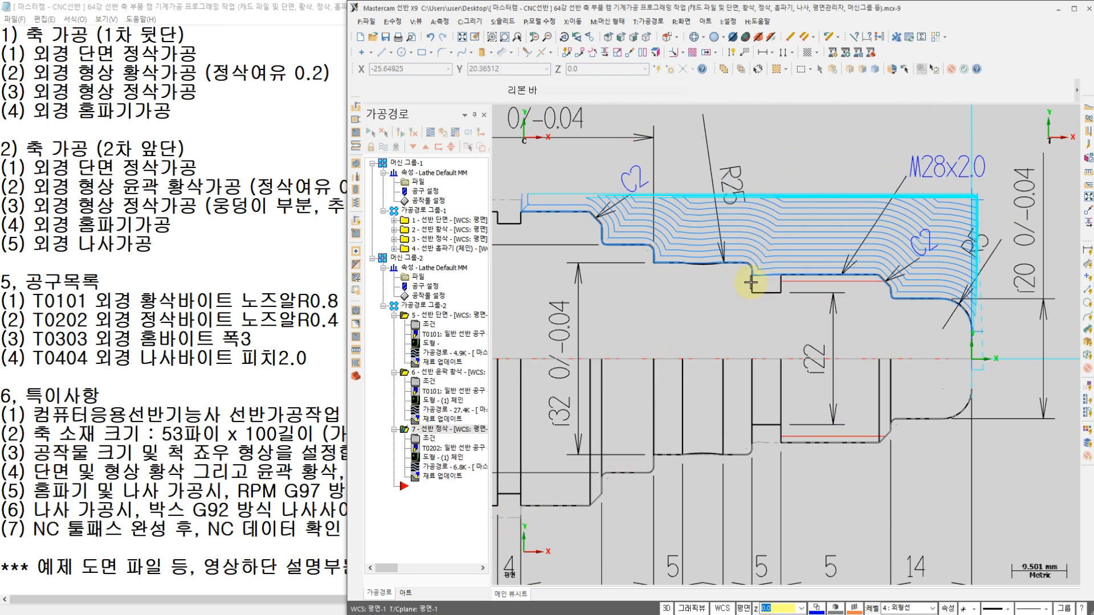
- Check the R25 dip in the profile against the Notepad work plan's note on additional finishing of the dip, and return to Mastercam
scroll(726, 252, "up", 6)
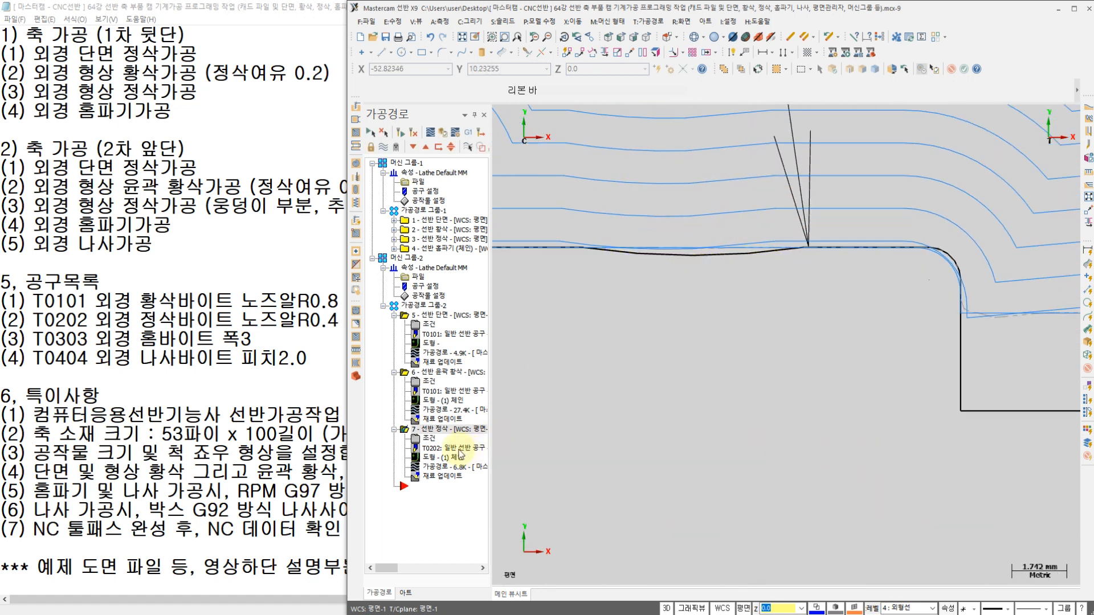
left_click(232, 205)
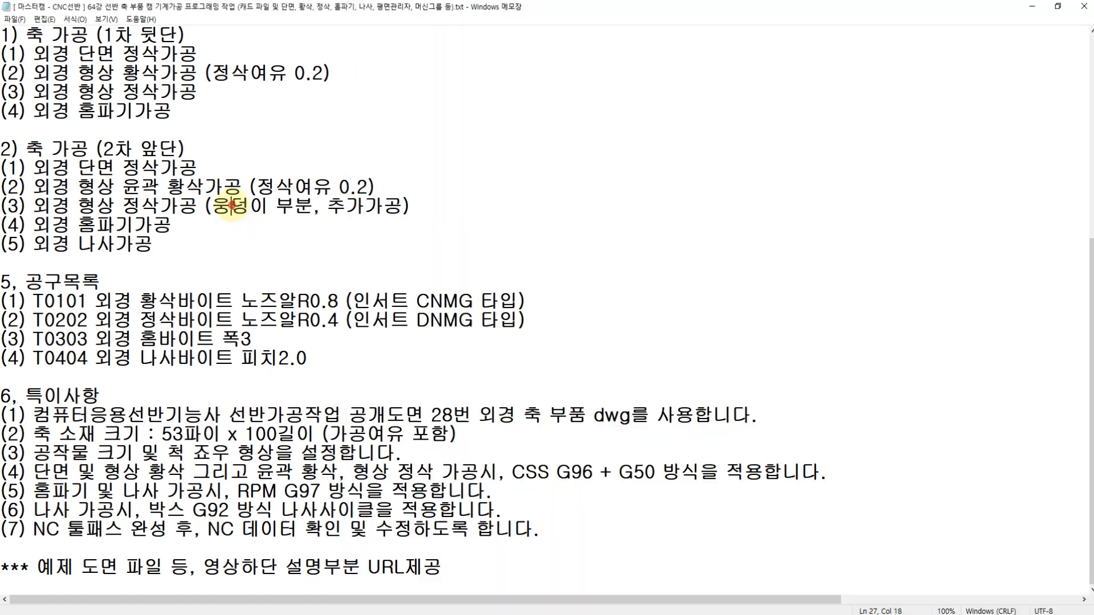
left_click_drag(207, 206, 401, 207)
left_click(400, 206)
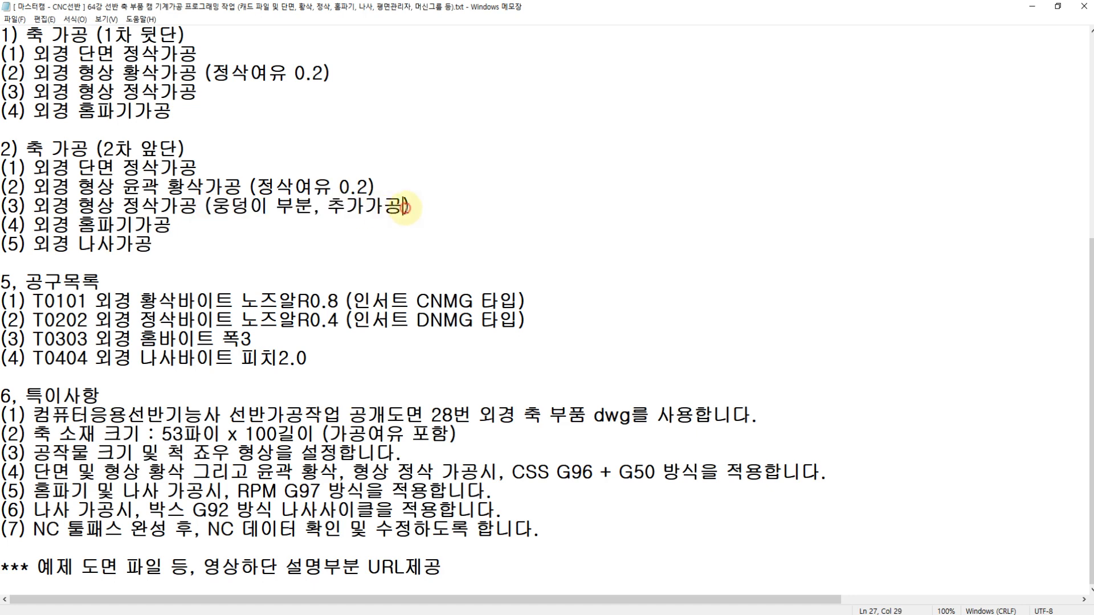
key("alt+Tab")
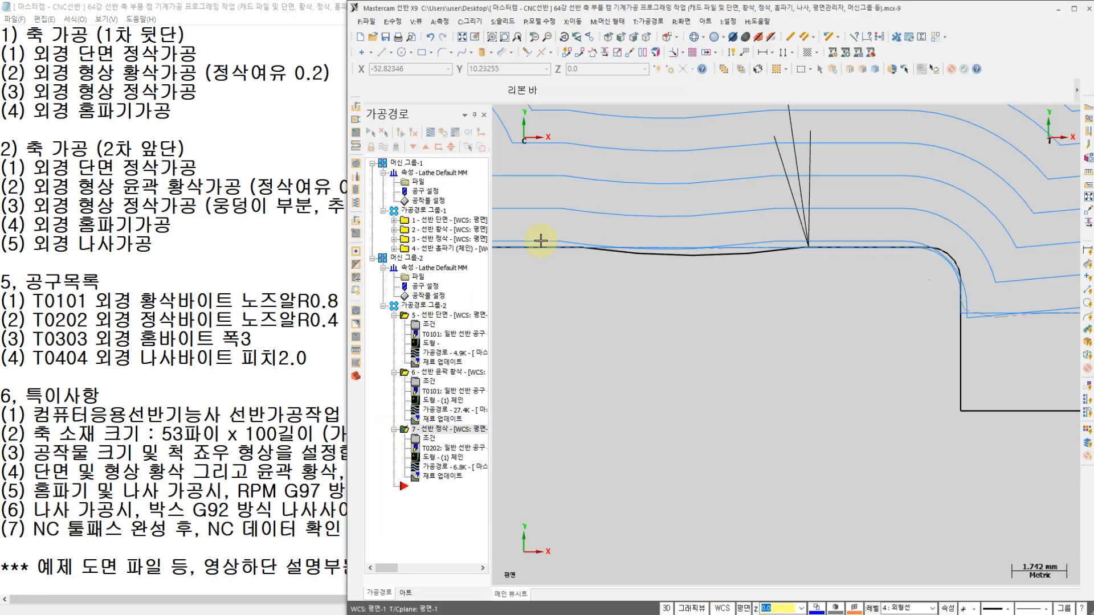
- Backplot the finish toolpath and inspect the material left at the R25 dip and over the thread relief groove
left_click(430, 471)
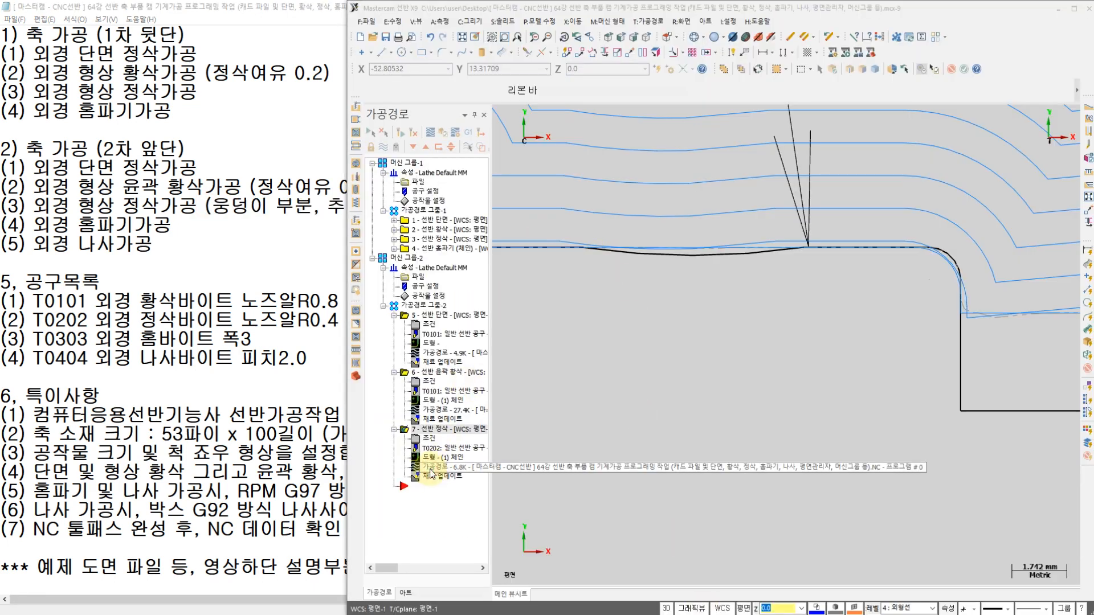
left_click(498, 114)
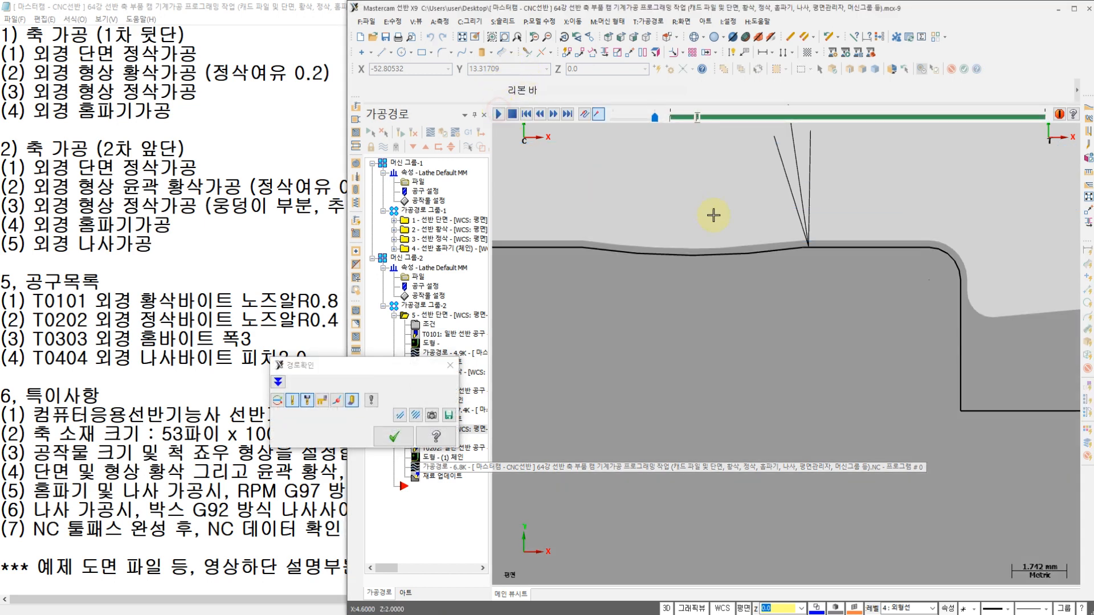
scroll(646, 244, "up", 2)
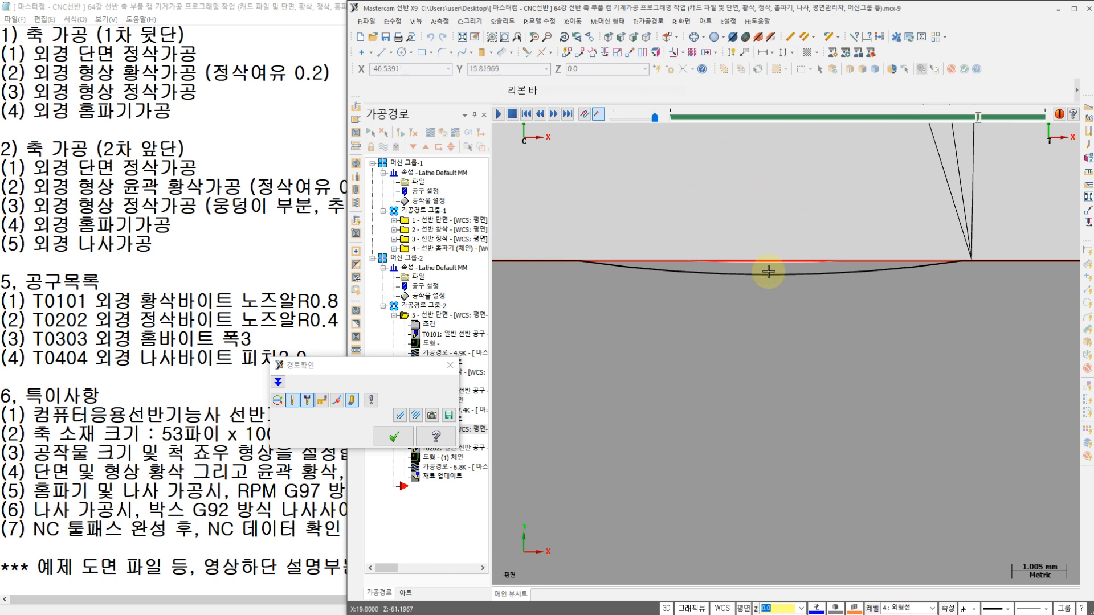
scroll(768, 272, "down", 3)
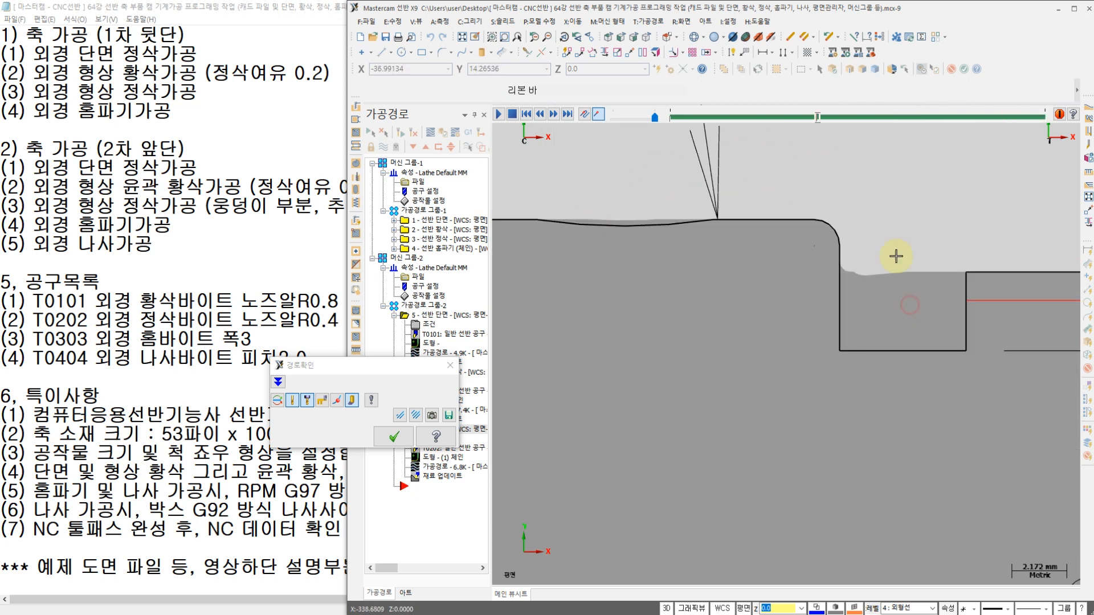
left_click(621, 237)
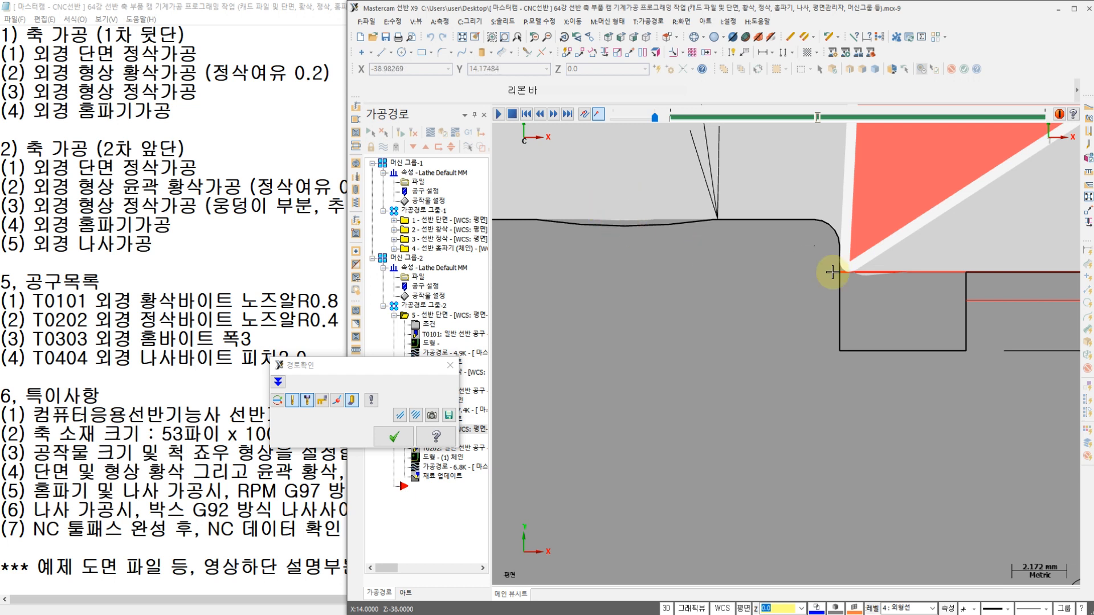
left_click(957, 273)
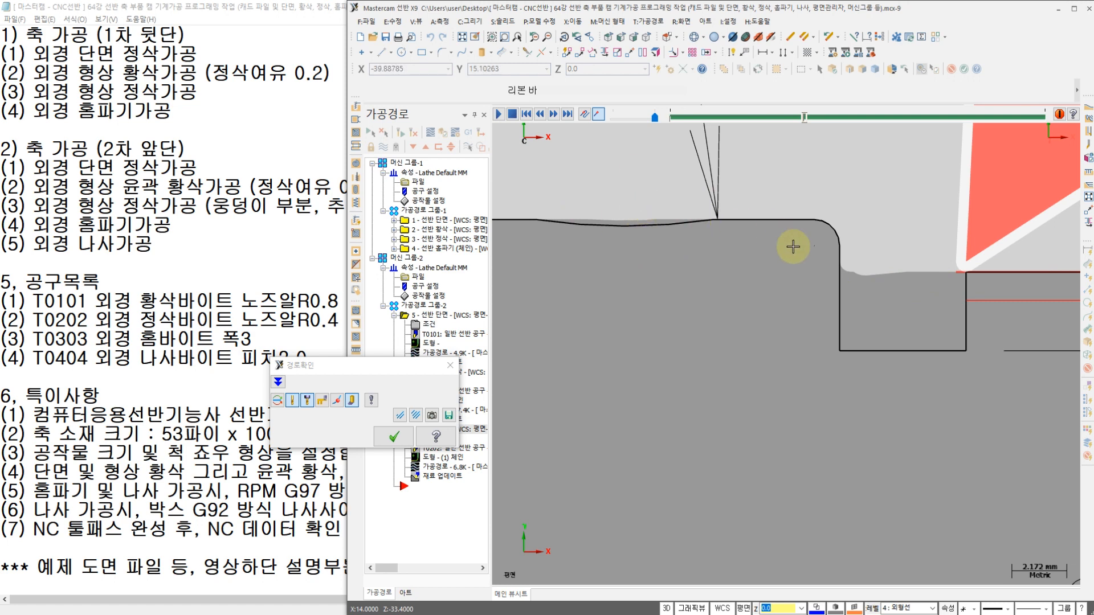
key("Escape")
- Start another lathe finish toolpath and chain only the R25 concave arc, running from its front end toward the rear
scroll(662, 195, "down", 4)
scroll(654, 202, "down", 1)
middle_click_drag(639, 198, 716, 199)
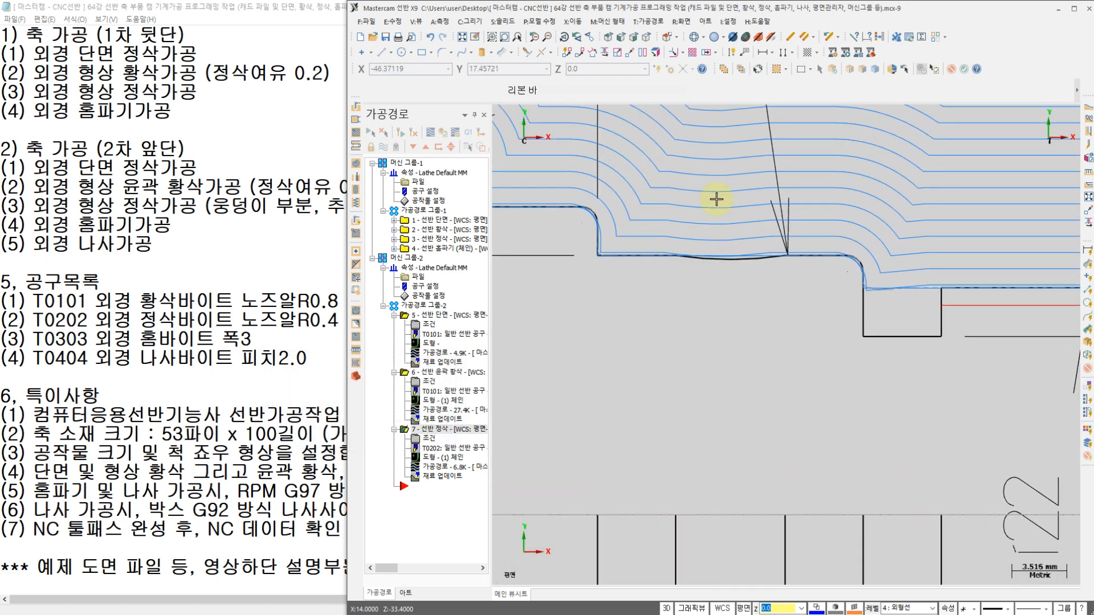
left_click(649, 22)
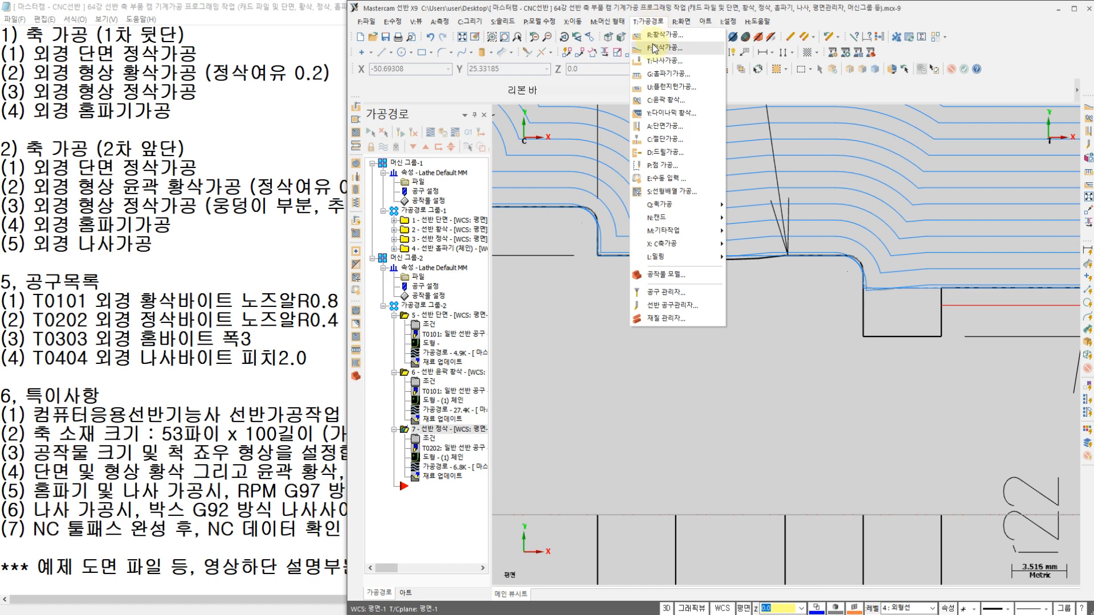
left_click(654, 50)
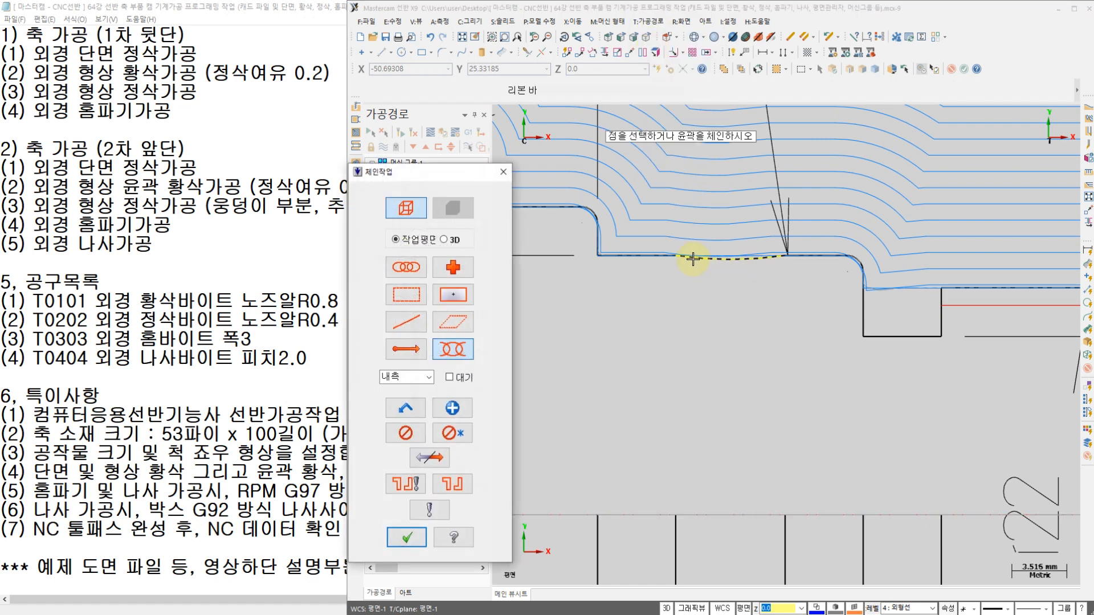
left_click(768, 256)
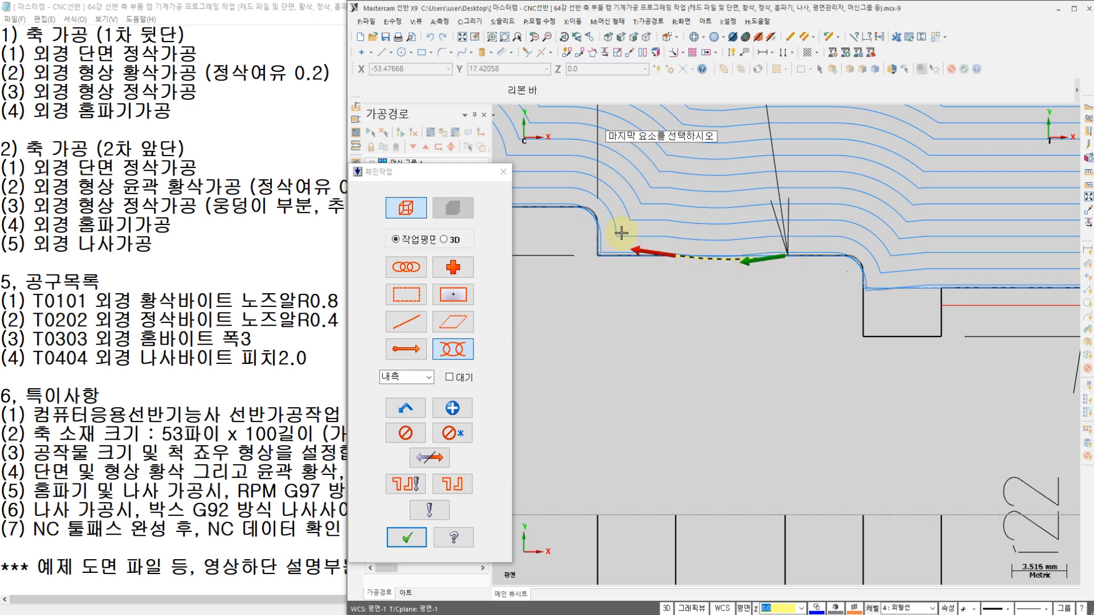
left_click(406, 538)
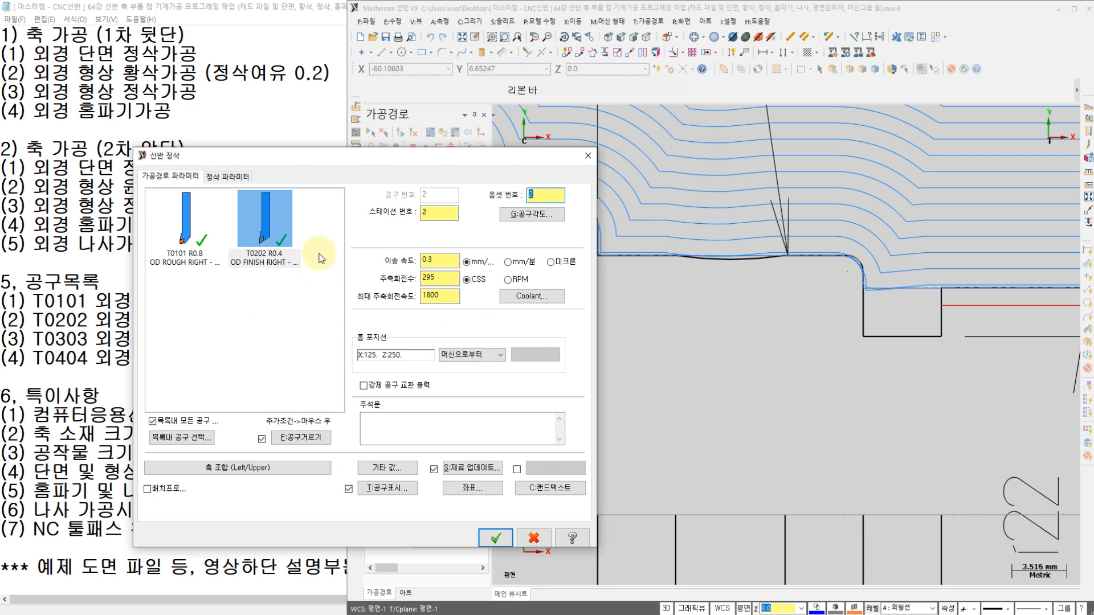
- Use tool T0202 R0.4 for the dip finish with feed rate 0.18, spindle speed 180 CSS and maximum spindle speed 1800
left_click(293, 267)
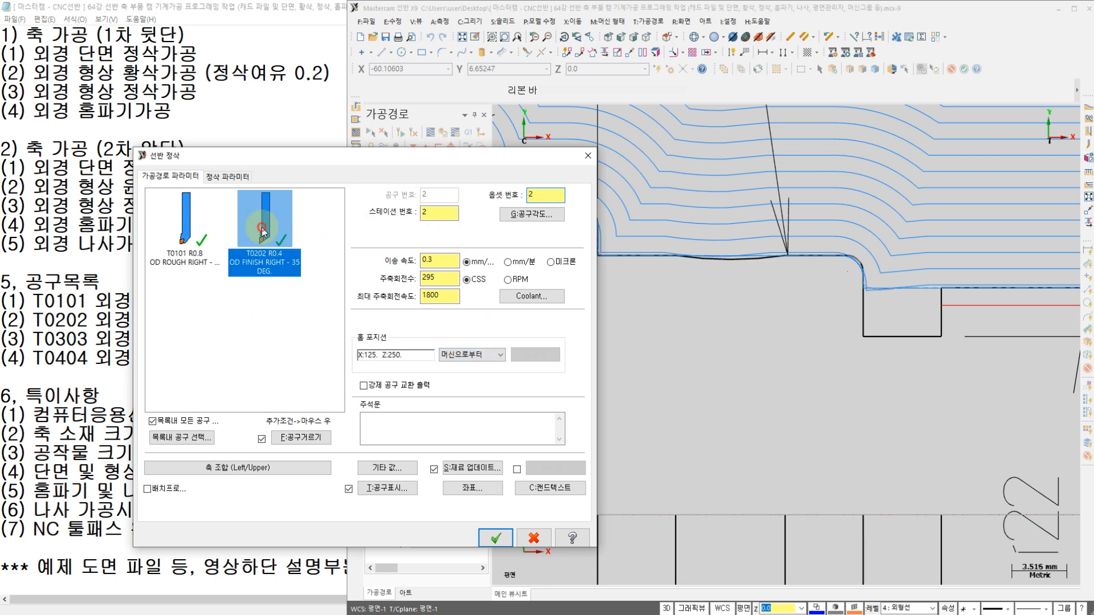
double_click(443, 260)
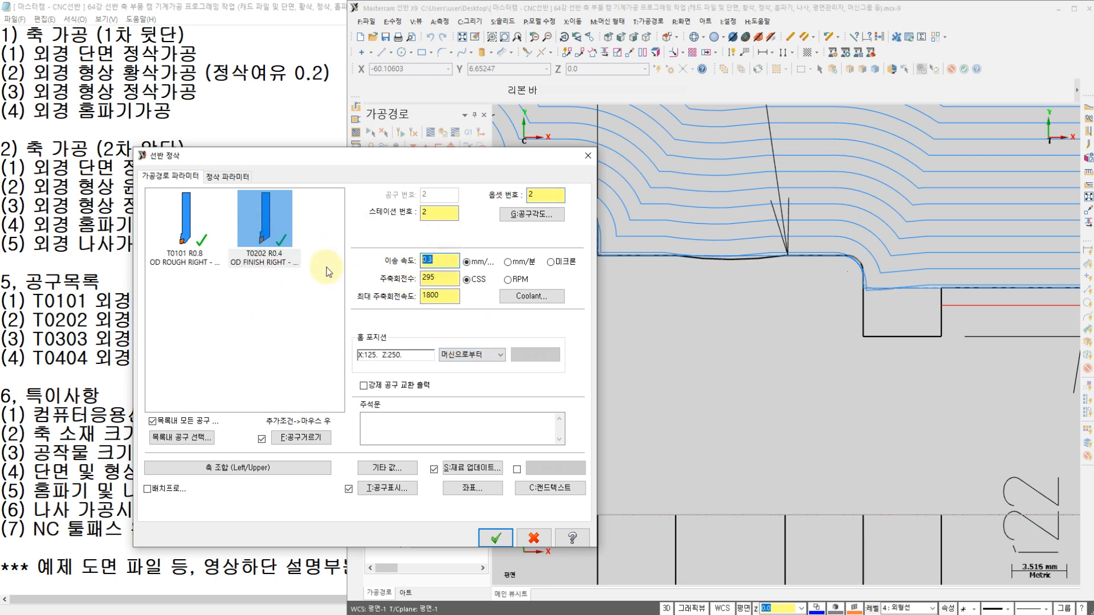
type("0.18")
double_click(451, 274)
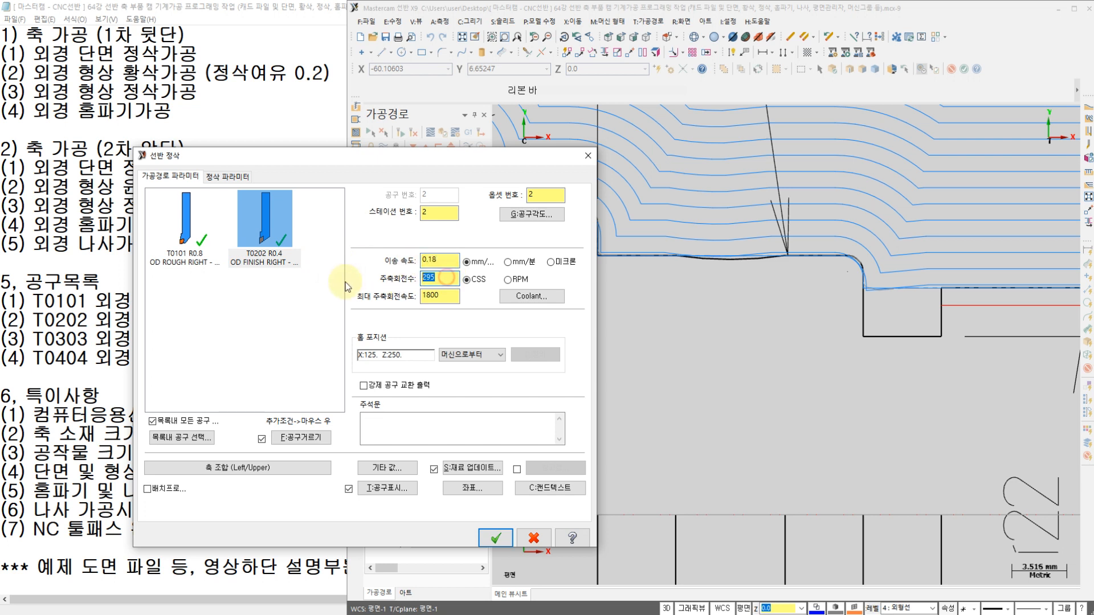
type("180")
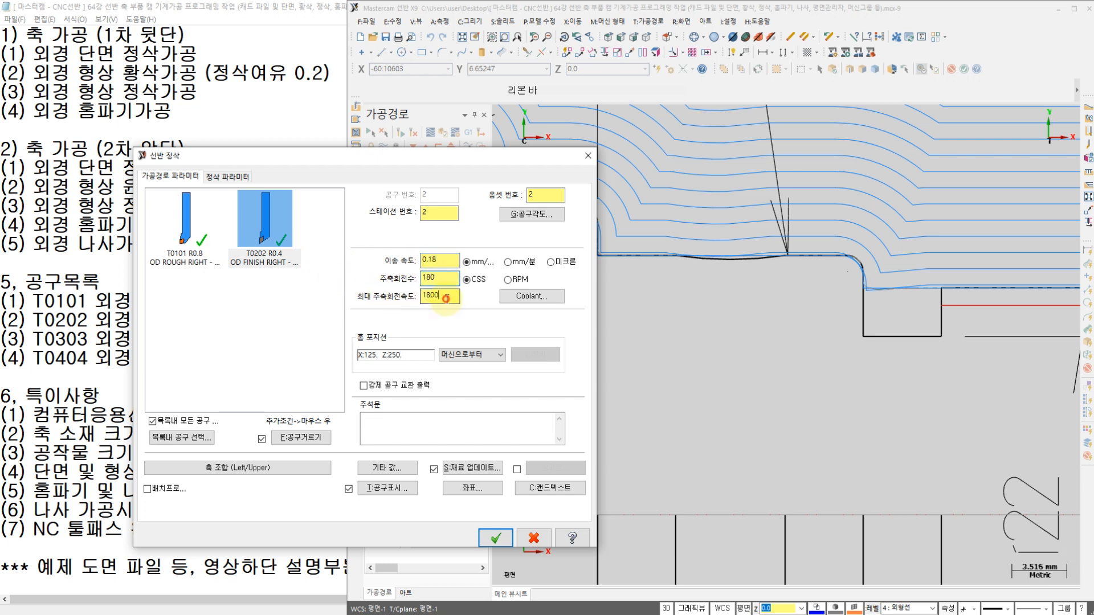
left_click(447, 297)
type("1800")
- Turn Flood coolant on for the dip finish operation
left_click(505, 298)
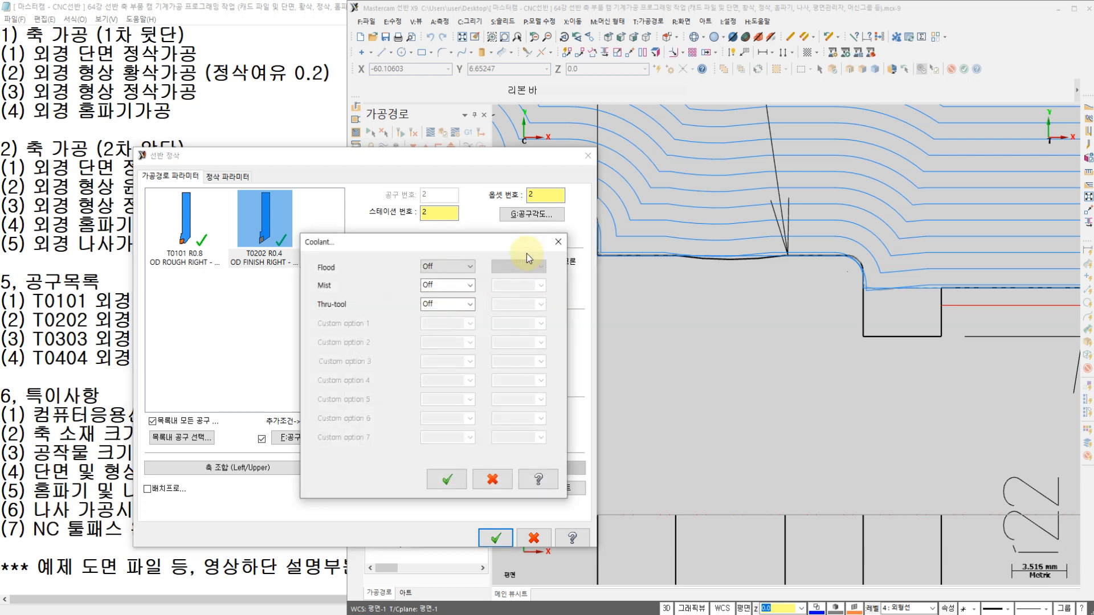
left_click(447, 266)
left_click(444, 284)
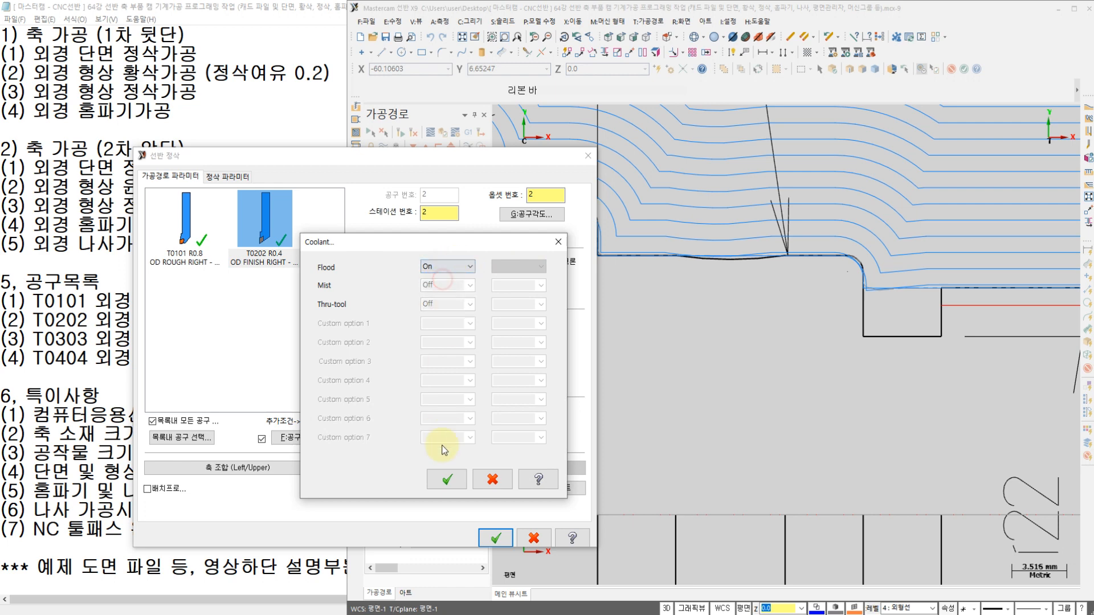
left_click(446, 481)
- Set both the lead-in and lead-out vectors of the dip finish to the tangent (접선) fixed direction
left_click(217, 175)
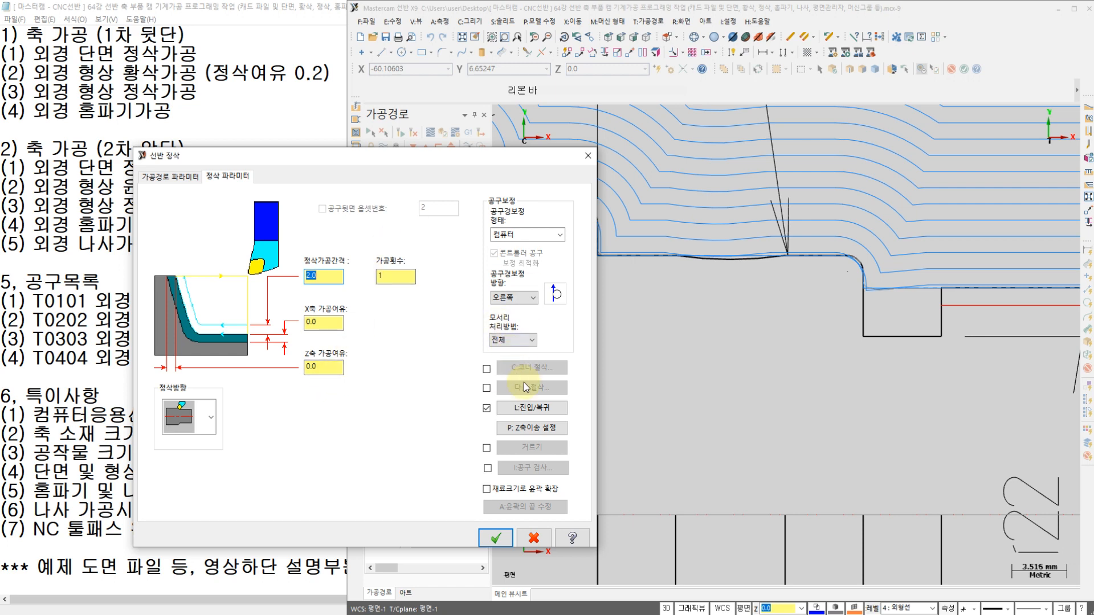
left_click(532, 413)
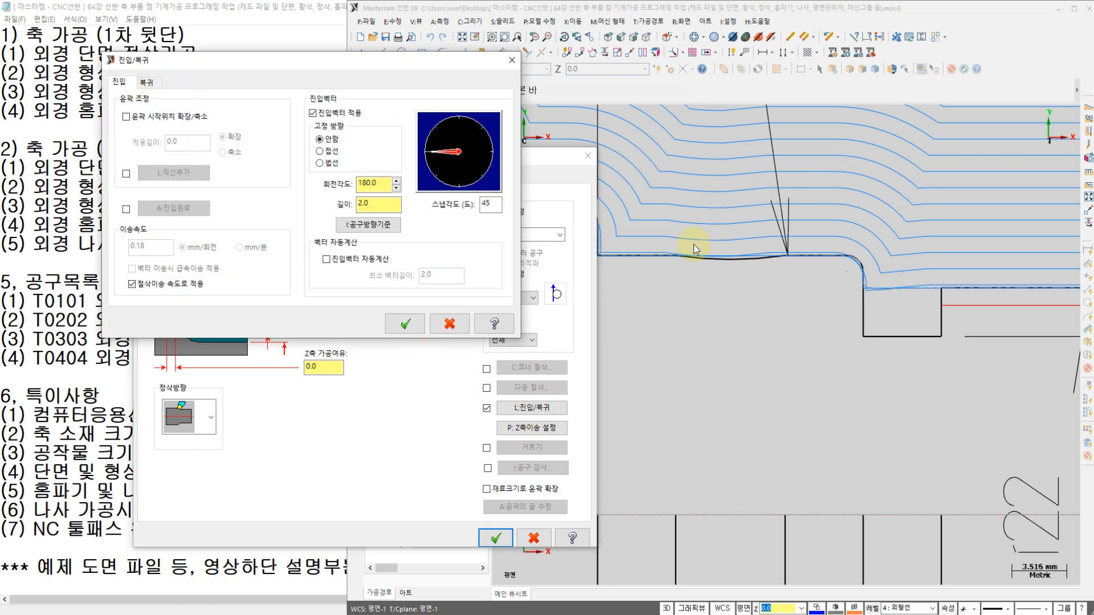
left_click(320, 151)
left_click(147, 82)
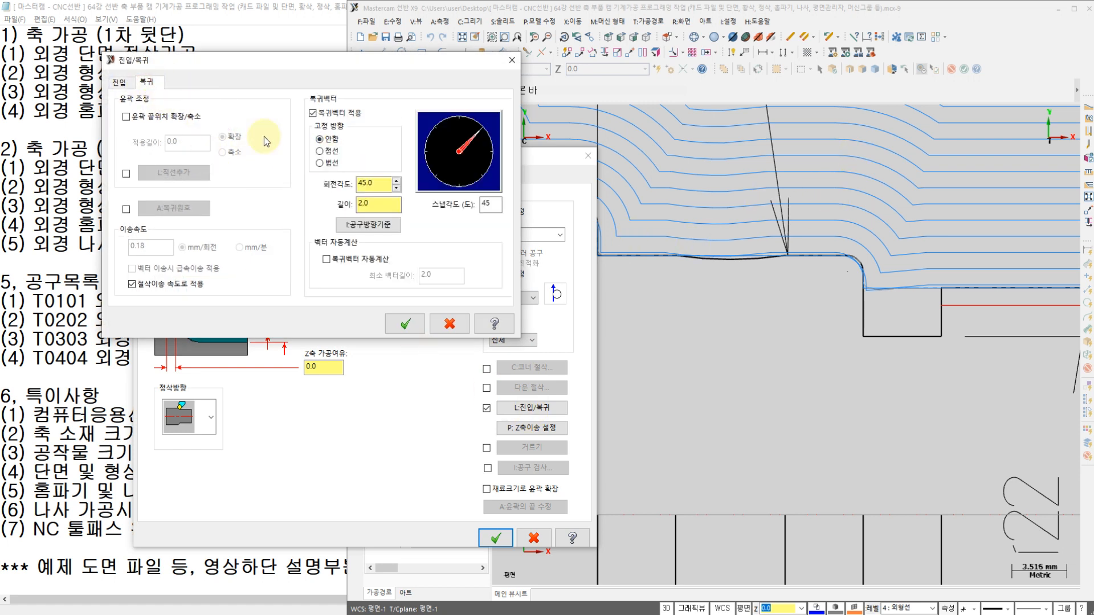
left_click(320, 153)
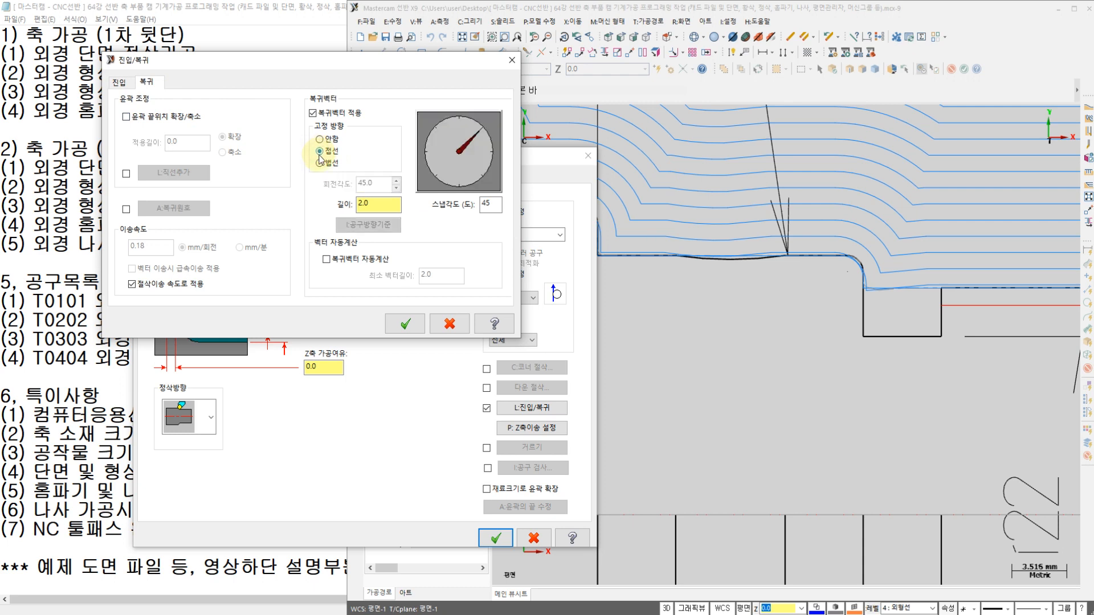
left_click(402, 321)
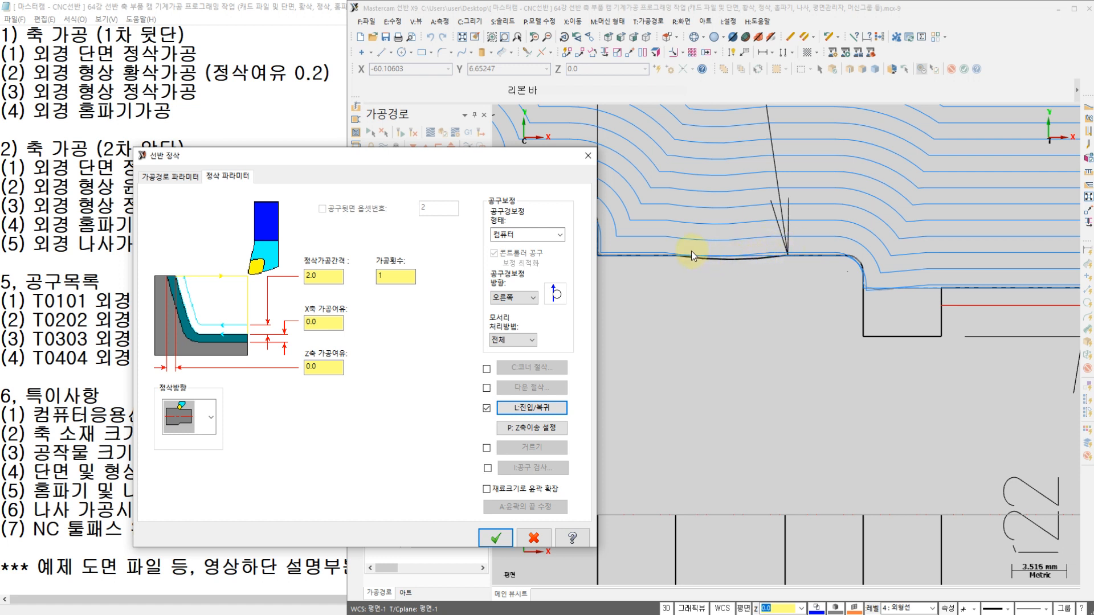
- Set the dip finish's plunge condition to allow Z-axis feed in both directions (양쪽방향의 Z축이송 허용)
left_click(534, 433)
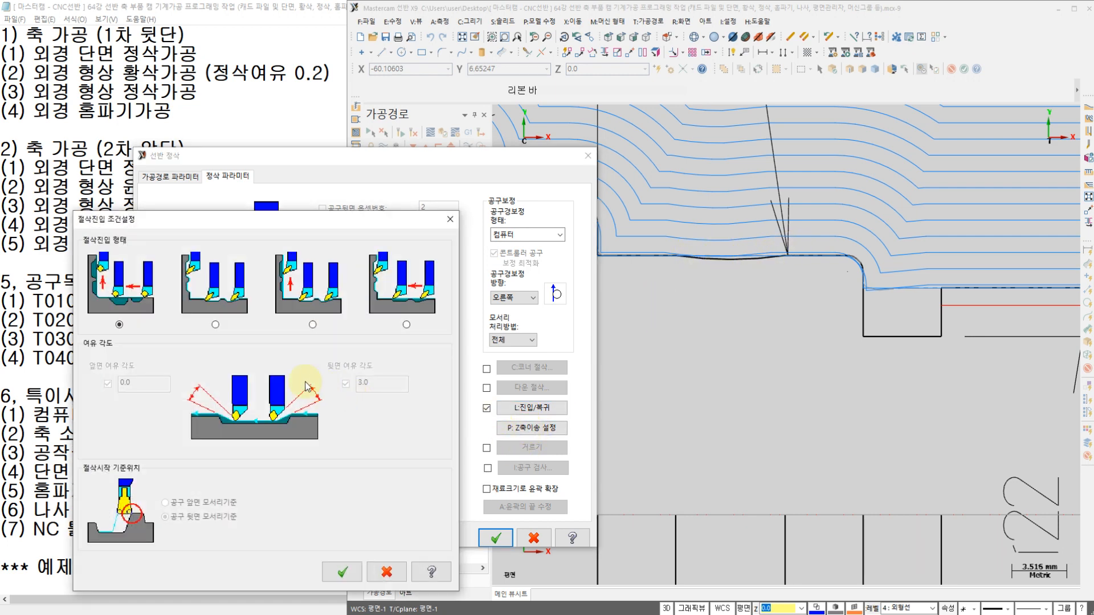
left_click(216, 324)
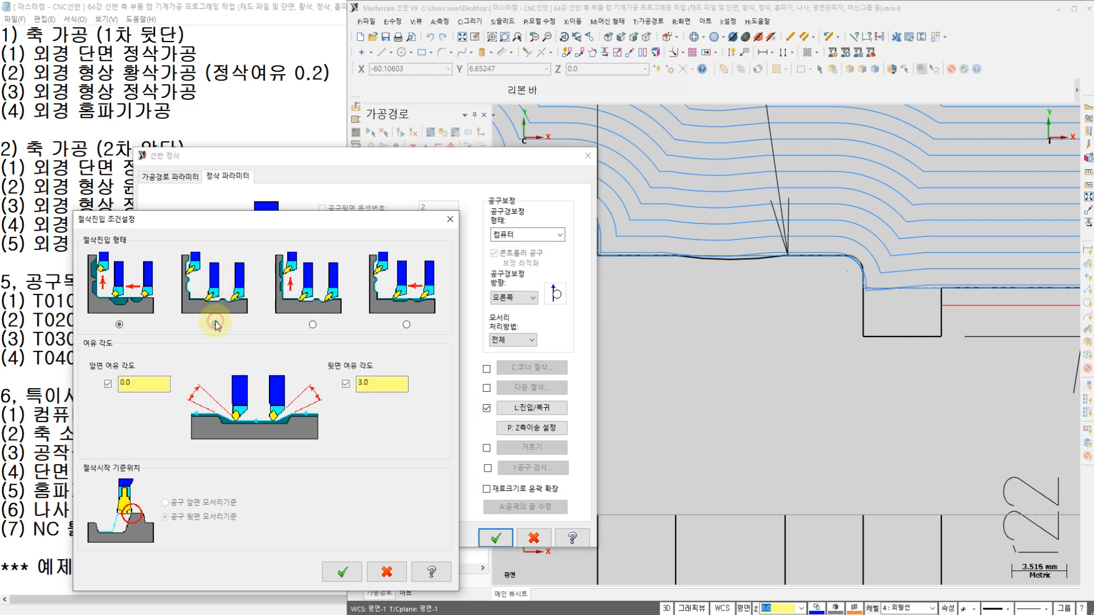
left_click(312, 324)
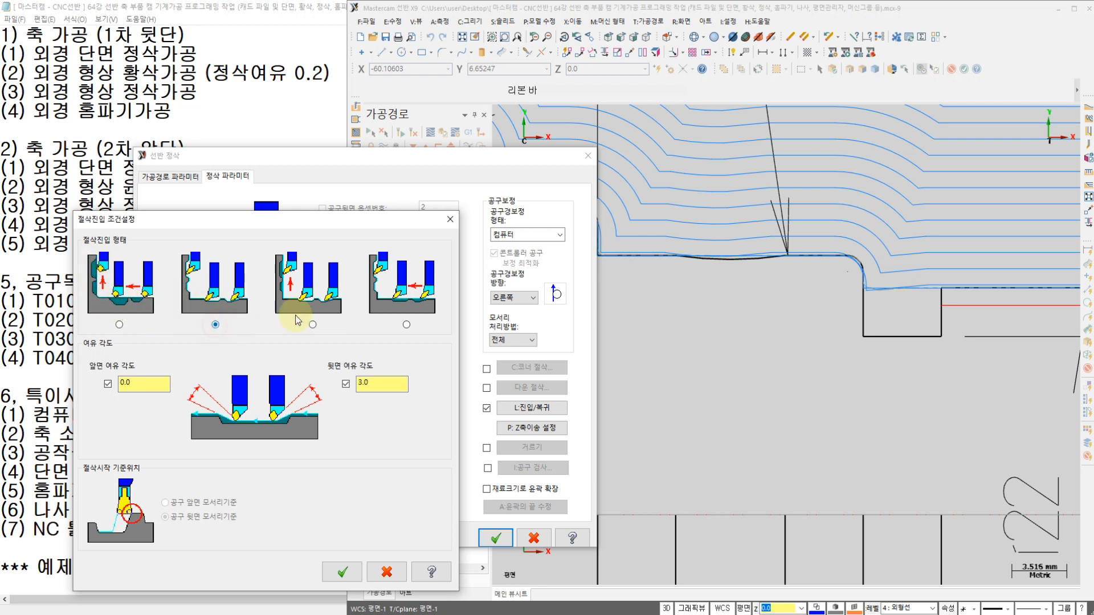
left_click(216, 325)
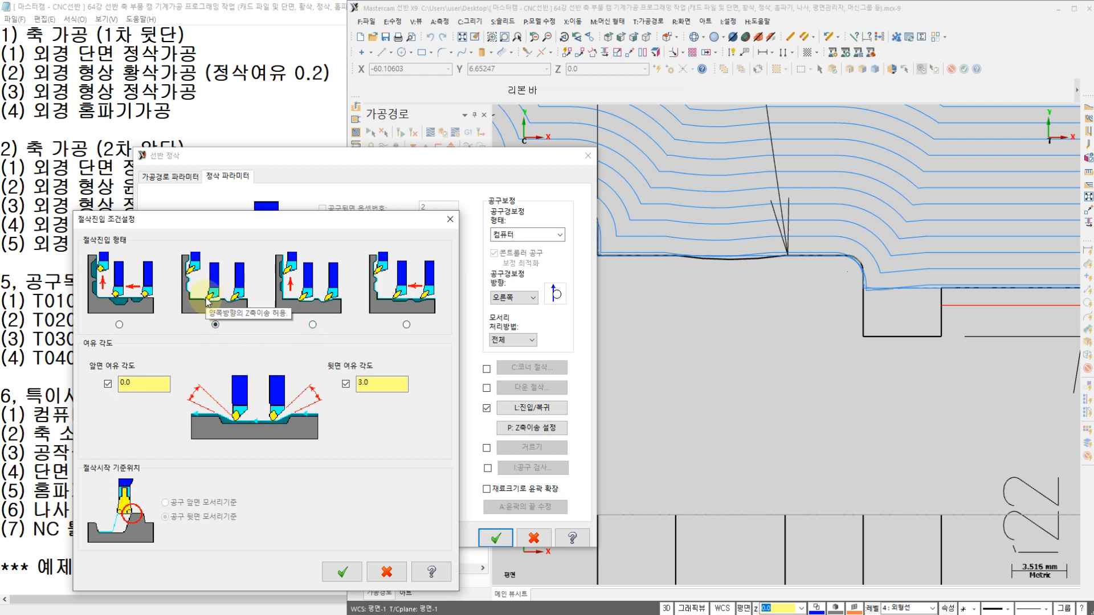
left_click(342, 571)
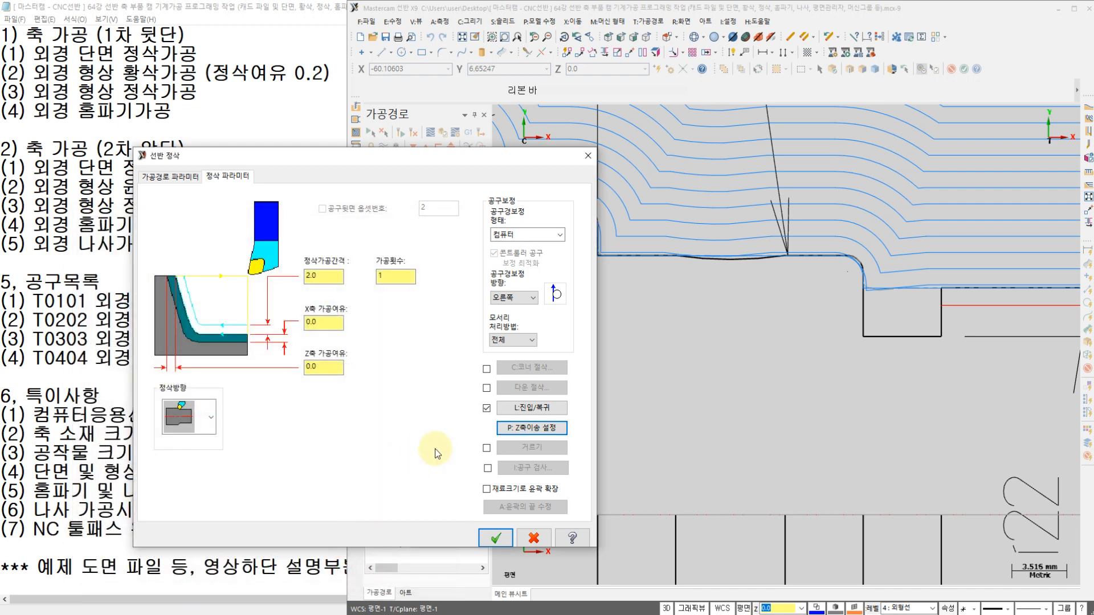
- Generate the dip finish toolpath and play back its tool motion along the R25 dip
left_click(485, 534)
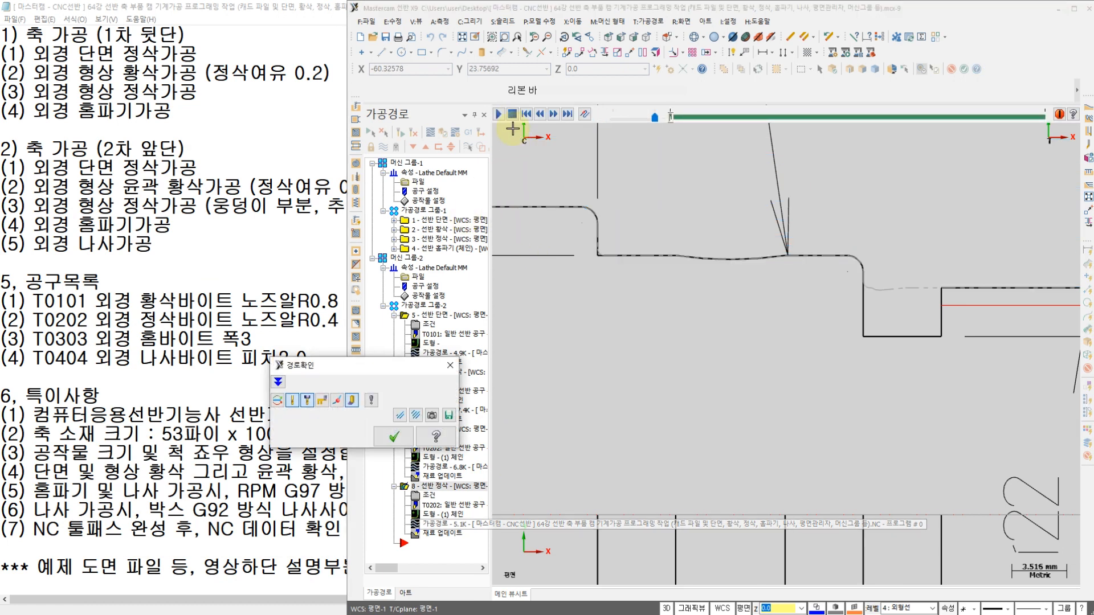
left_click(499, 113)
scroll(661, 277, "up", 1)
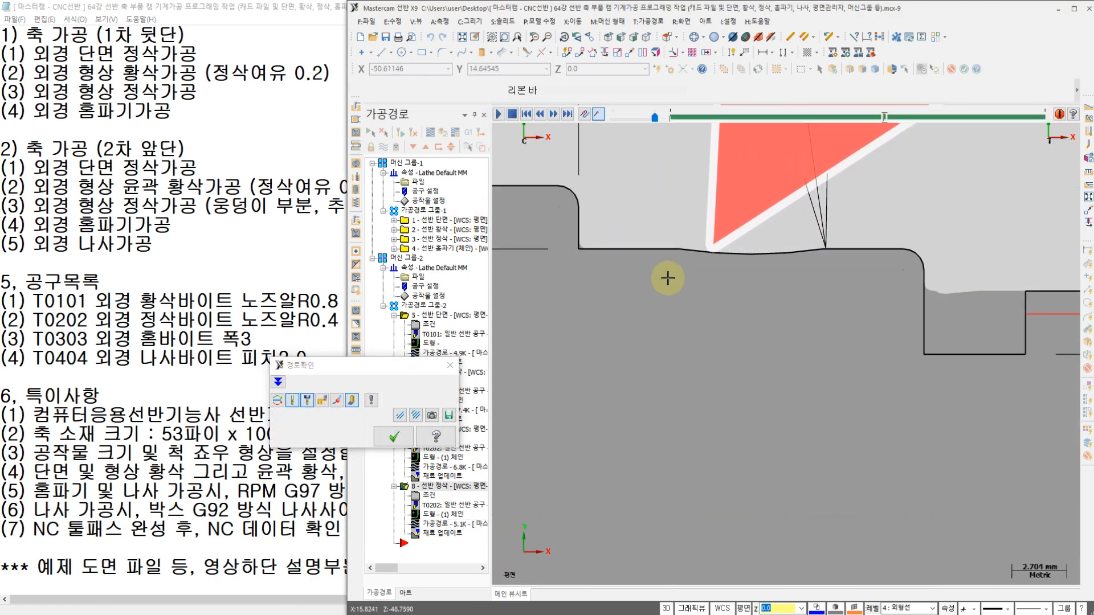
left_click(394, 437)
- Start a groove toolpath defined by chain (체인) and chain the relief groove profile from its left wall to its right wall
scroll(778, 303, "down", 4)
middle_click_drag(784, 315, 666, 307)
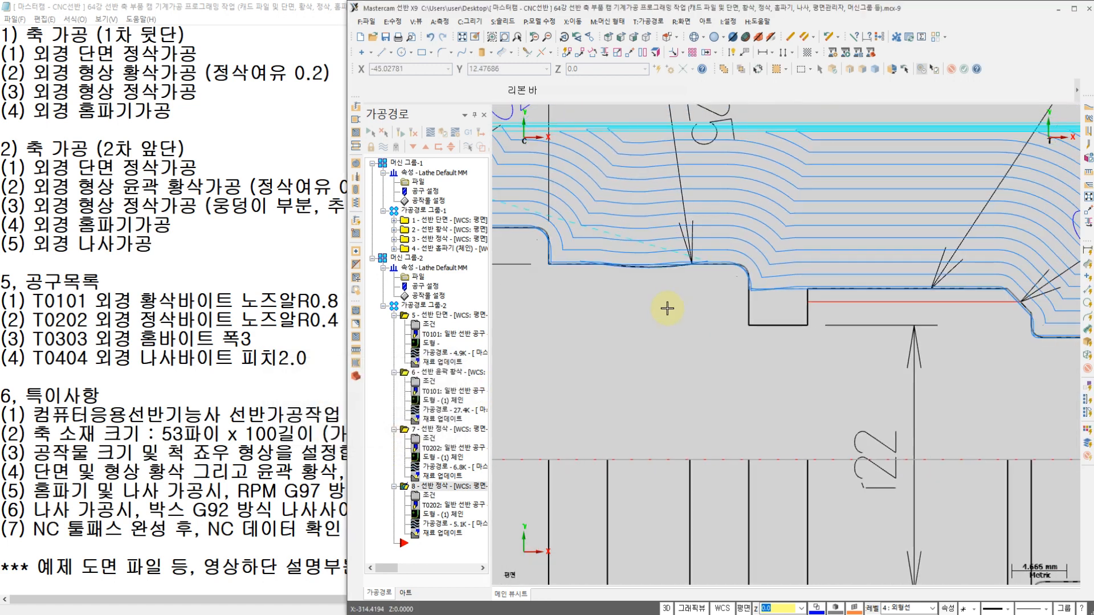
middle_click_drag(736, 316, 641, 306)
left_click(658, 23)
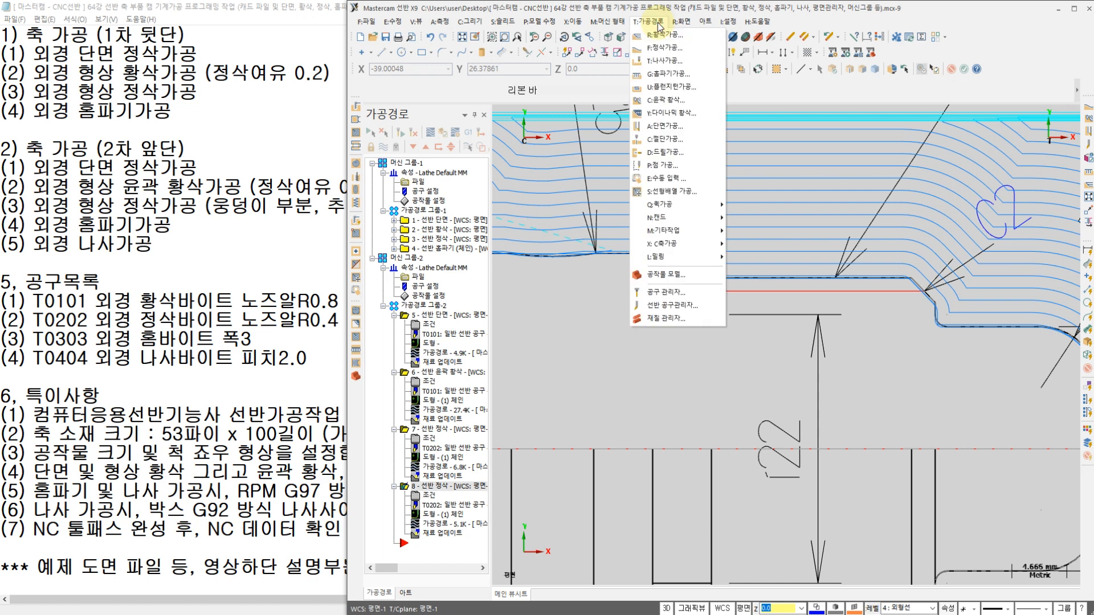
left_click(663, 79)
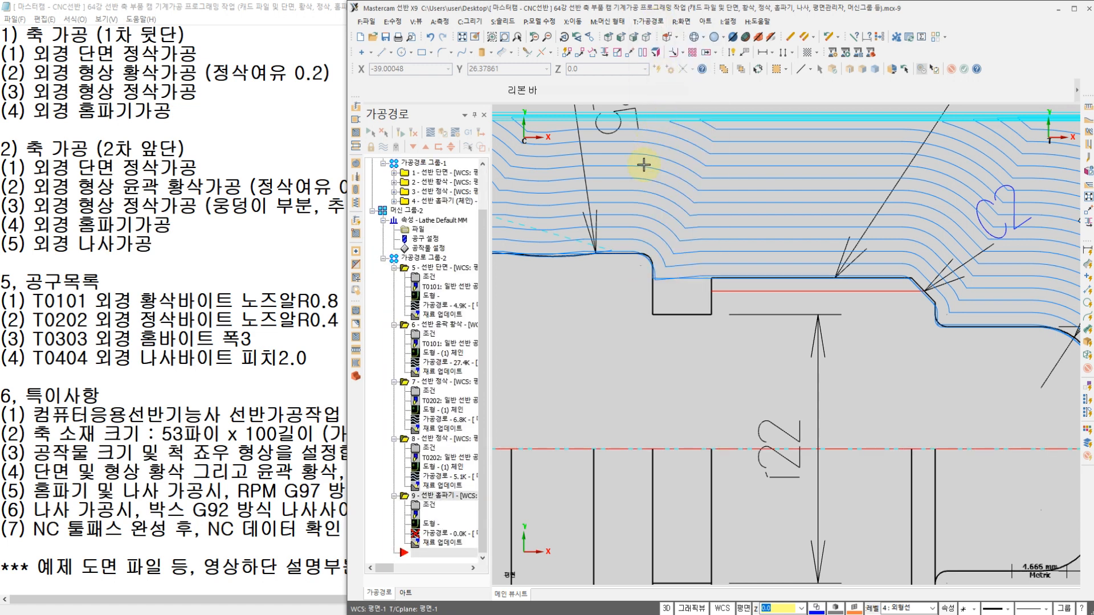
left_click(477, 255)
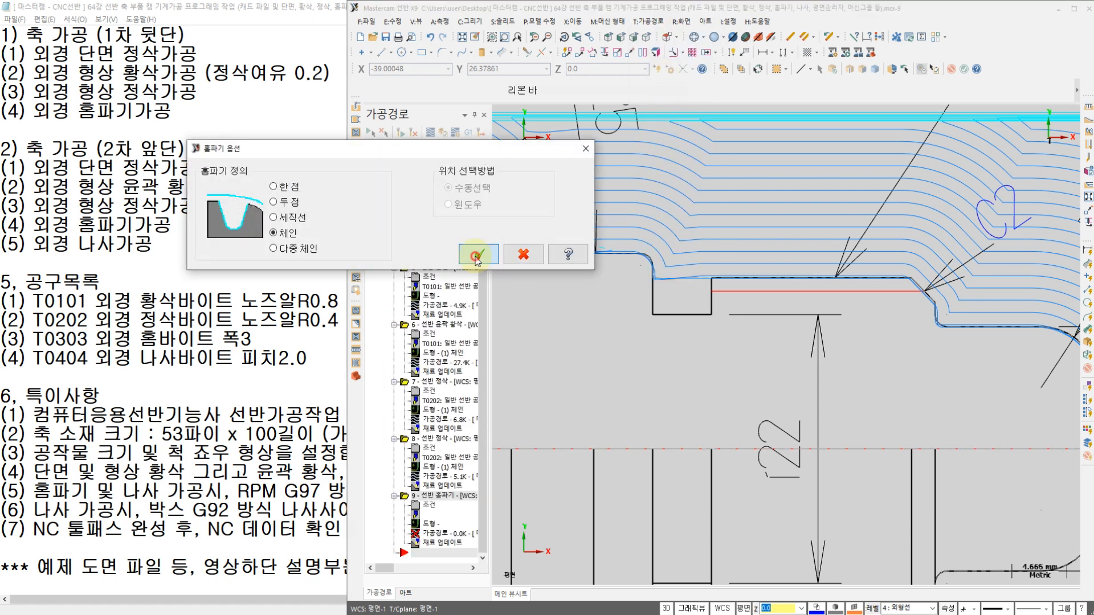
left_click(654, 280)
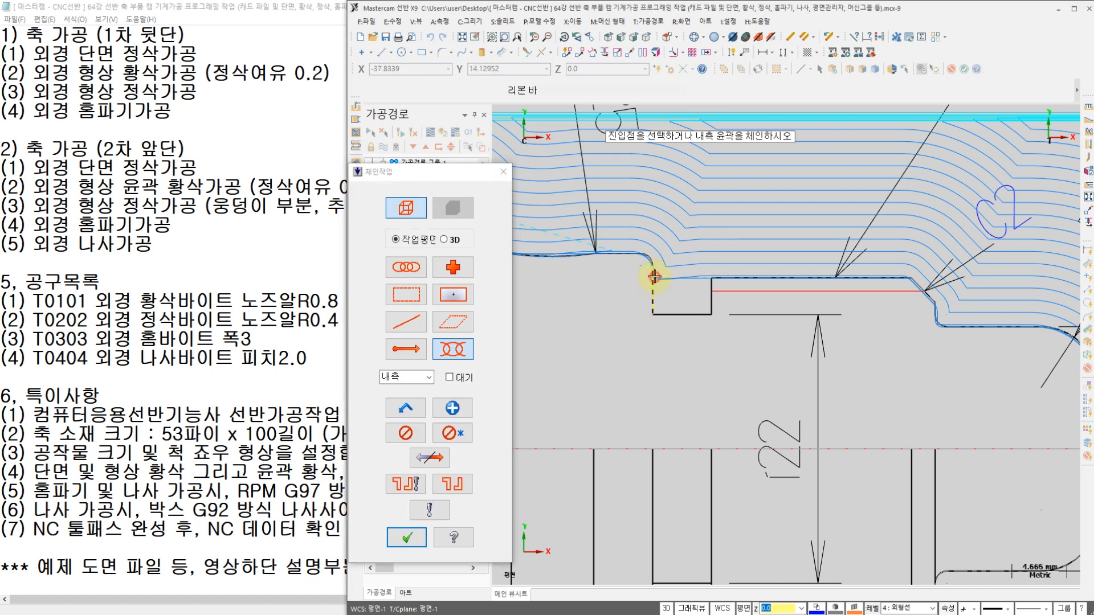
left_click(710, 287)
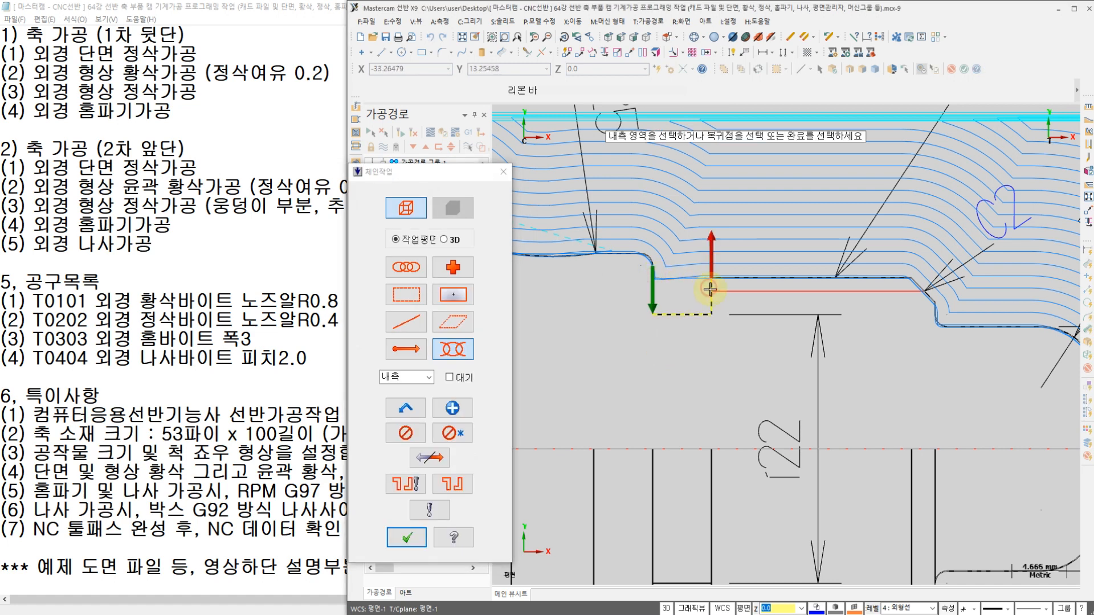
left_click(405, 533)
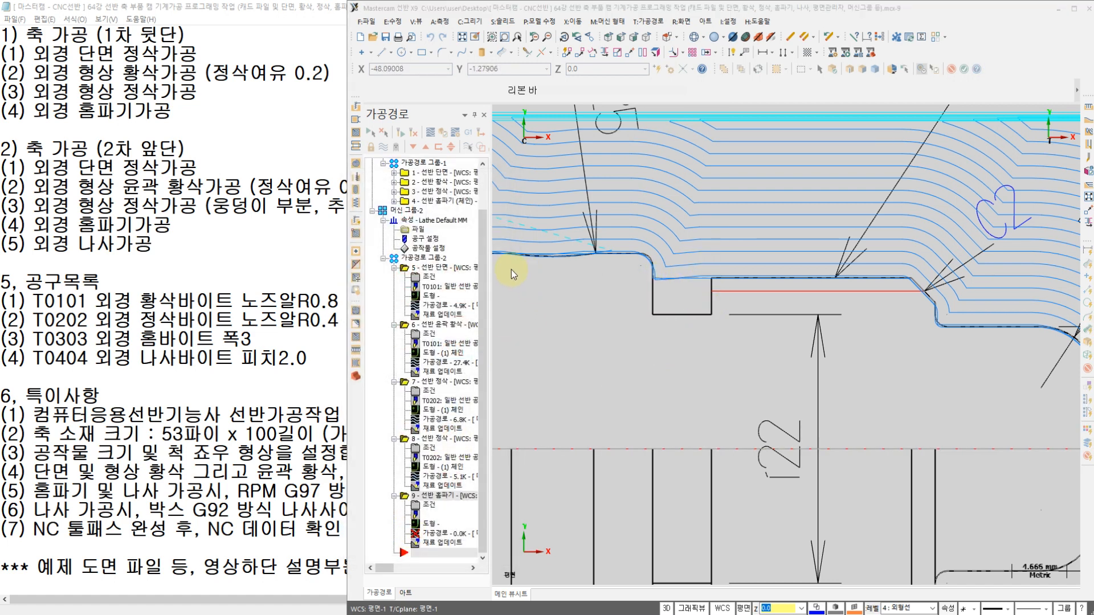
- Select the T0303 R0.1 W3 OD groove tool and disable the separate finish feed rate and finish spindle speed
left_click(139, 198)
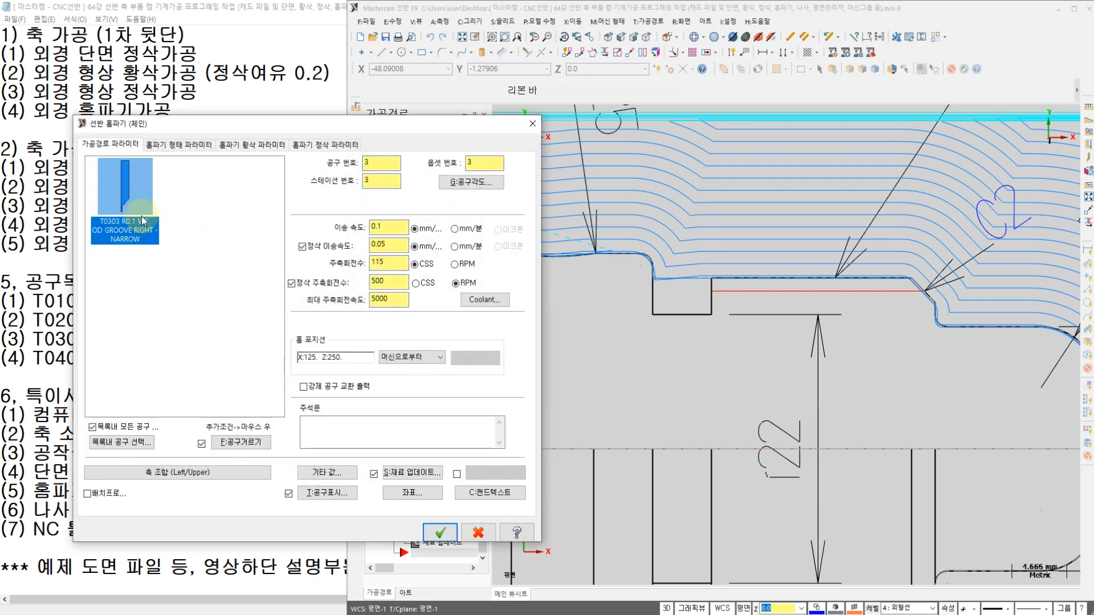
left_click(319, 247)
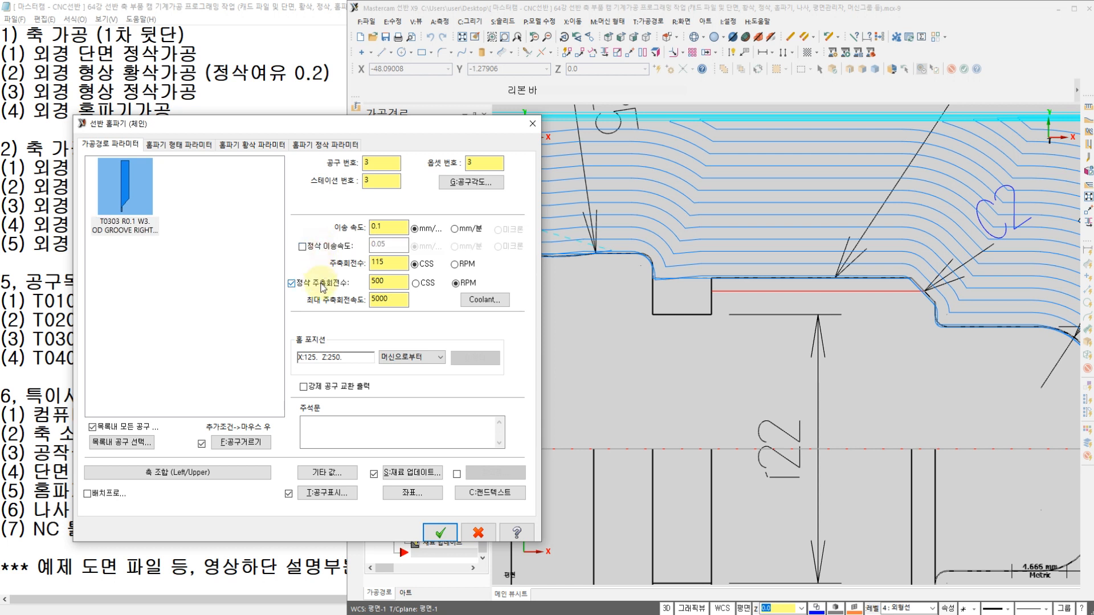
left_click(322, 285)
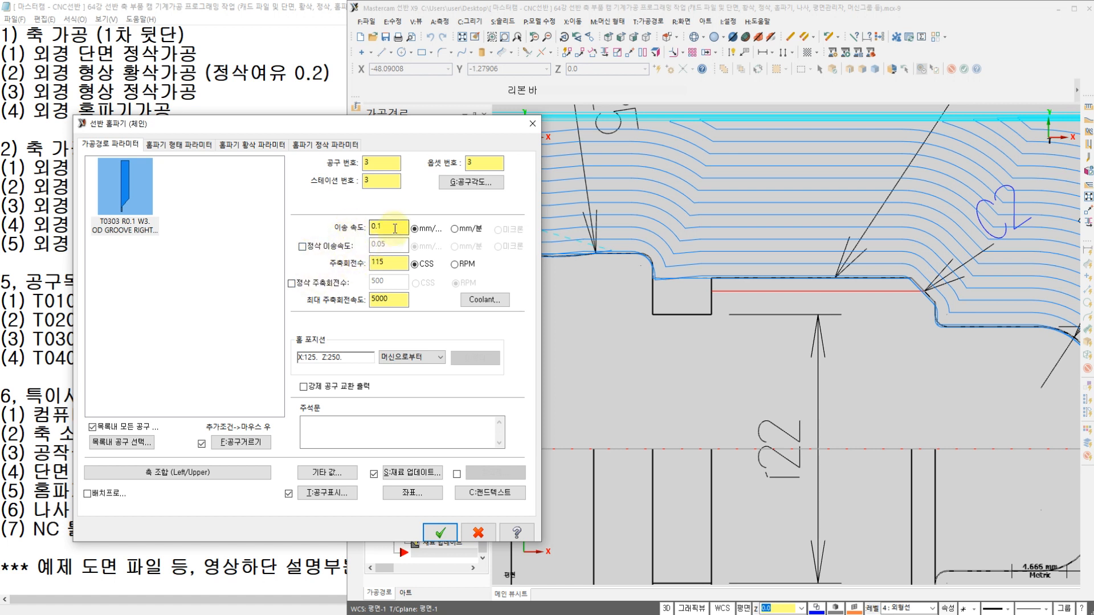
- Set the groove operation's feed rate to 0.05 and its spindle speed to 500 in RPM mode
left_click_drag(394, 227, 320, 237)
type("0.")
double_click(390, 265)
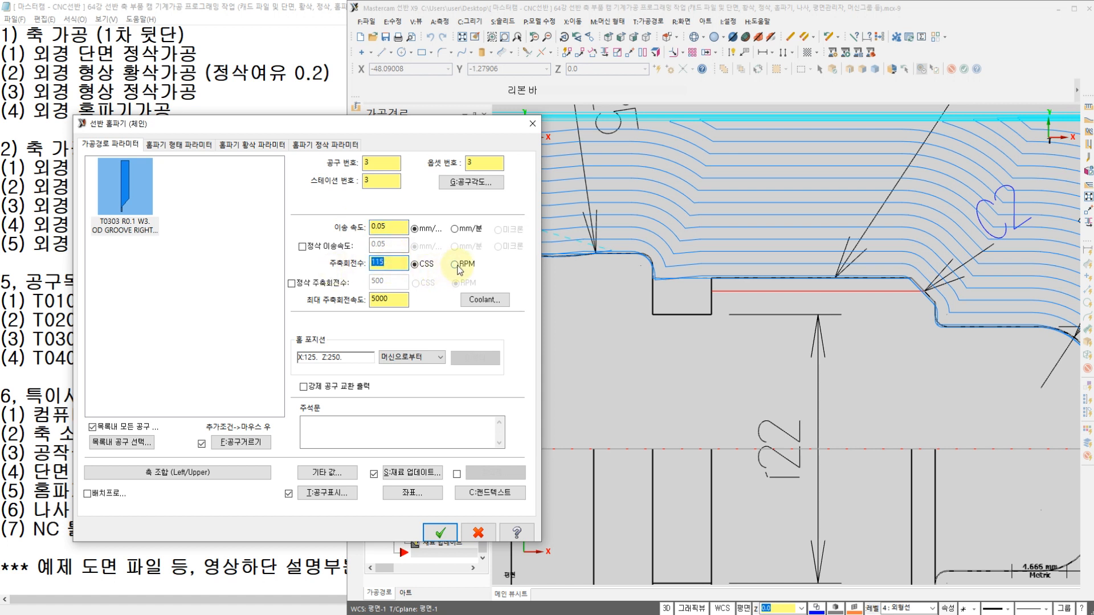
left_click(456, 265)
double_click(399, 266)
type("500")
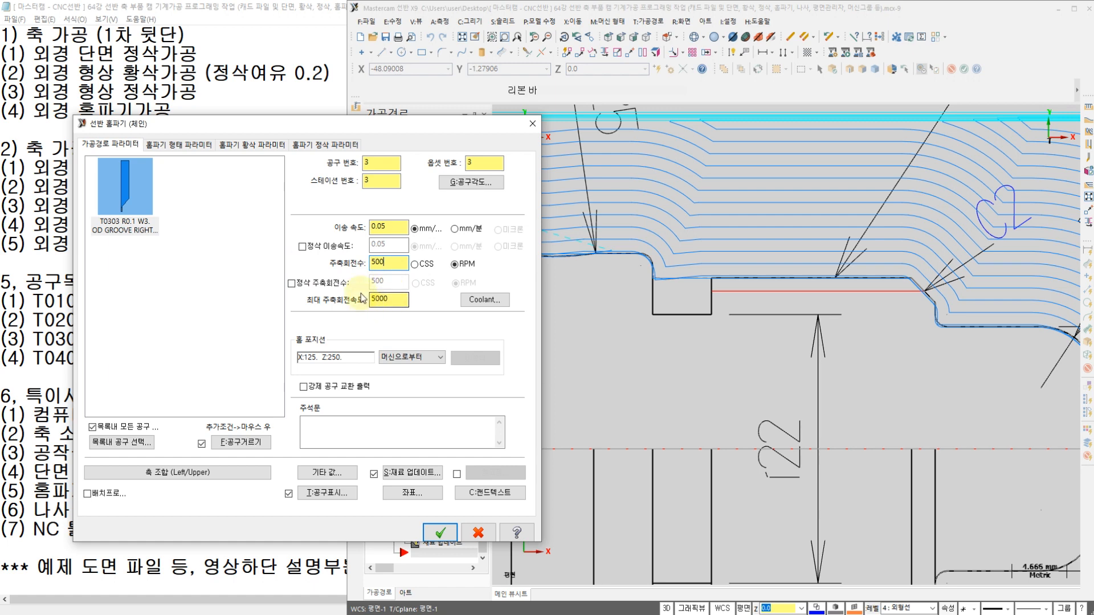
- Turn Flood coolant on for the groove operation
left_click(483, 301)
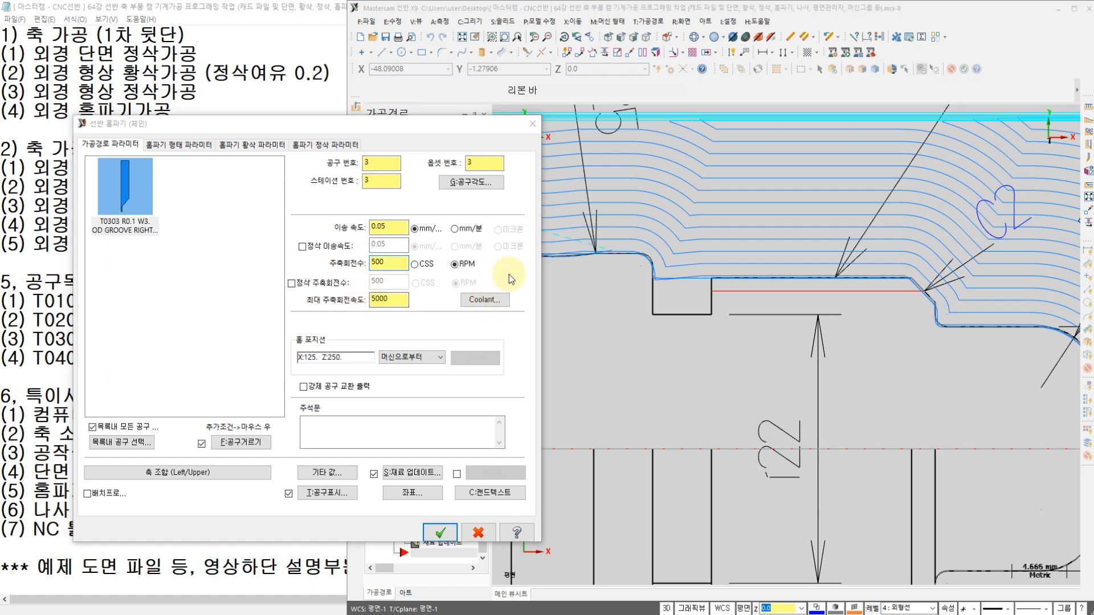
left_click(454, 266)
left_click(441, 279)
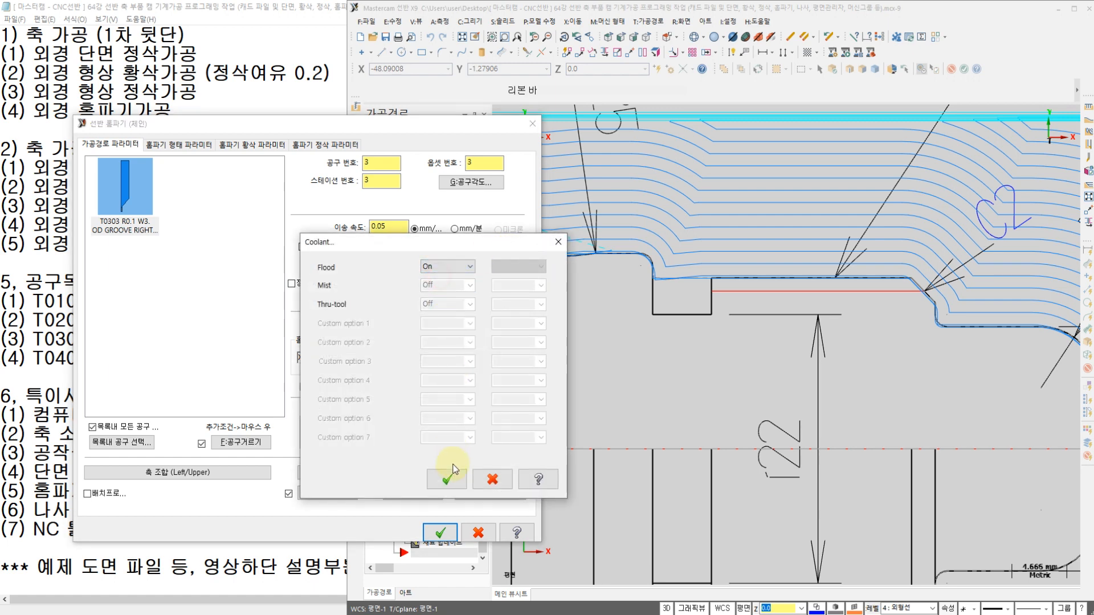
left_click(447, 480)
- Set the groove roughing's X and Z stock allowances to 0 and generate the groove toolpath
left_click(191, 149)
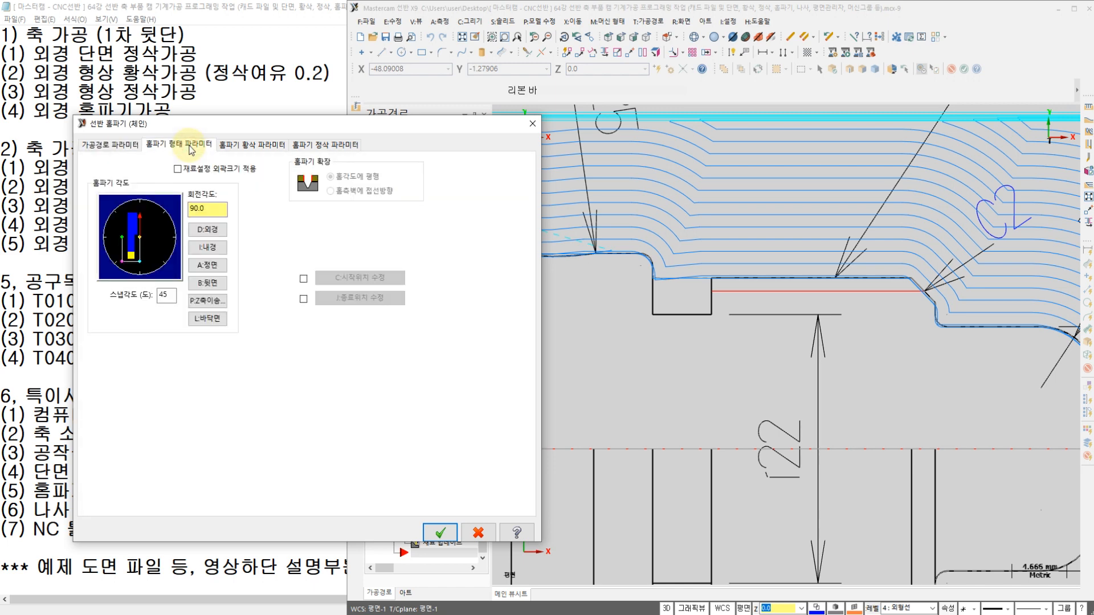
left_click(252, 150)
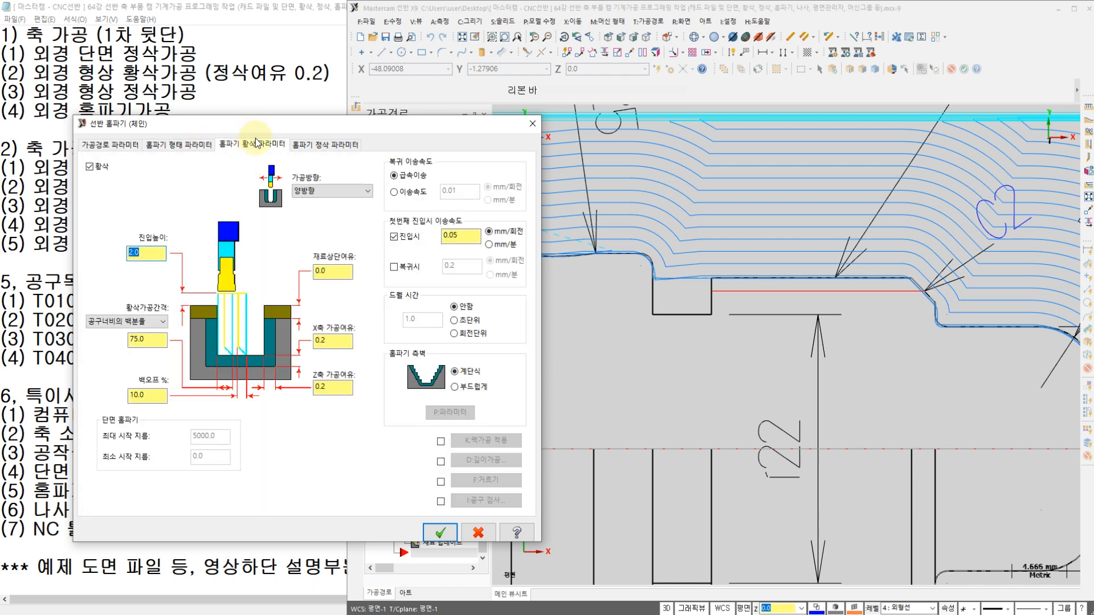
double_click(333, 340)
type("0")
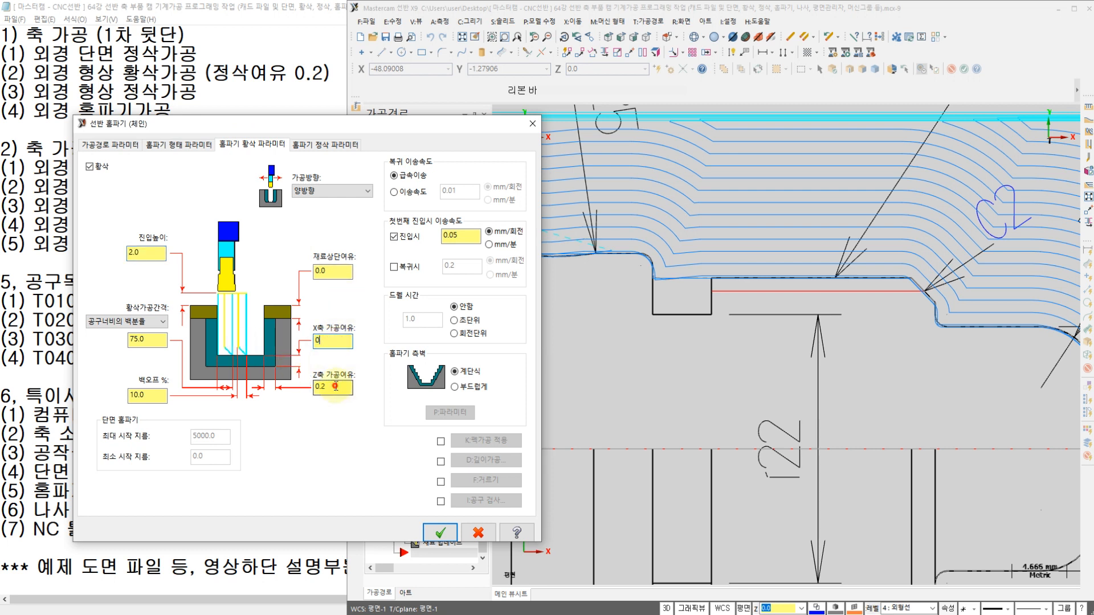
double_click(336, 387)
type("0")
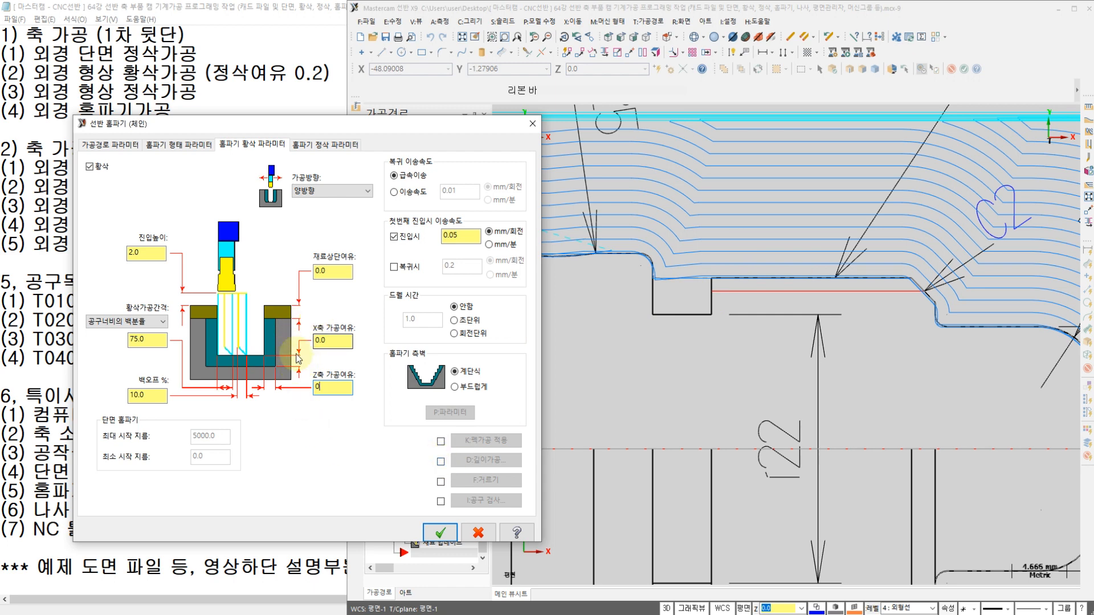
left_click(319, 144)
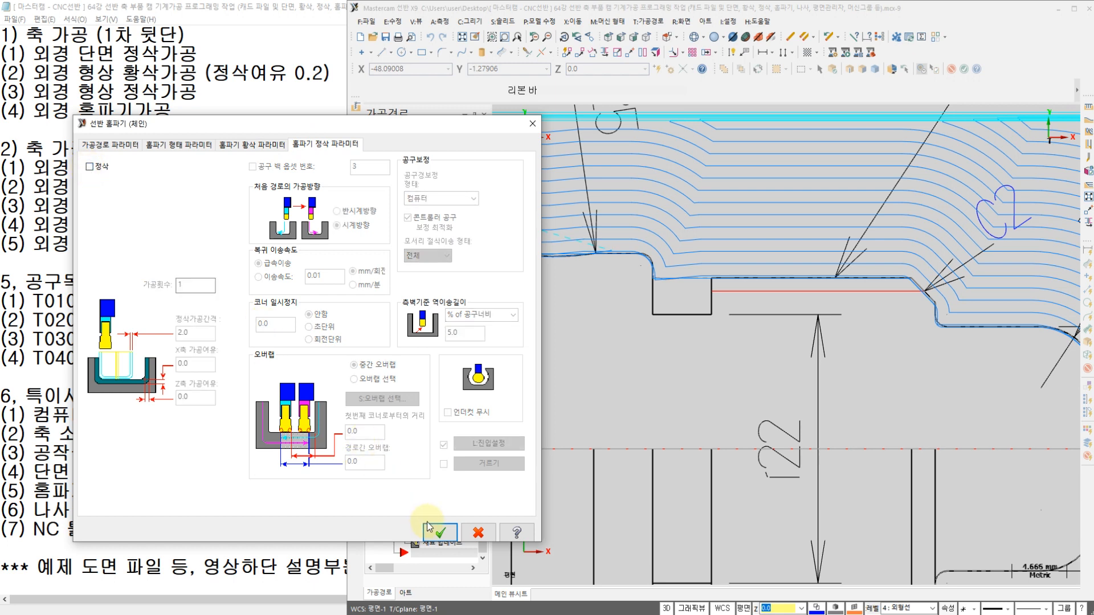
left_click(440, 532)
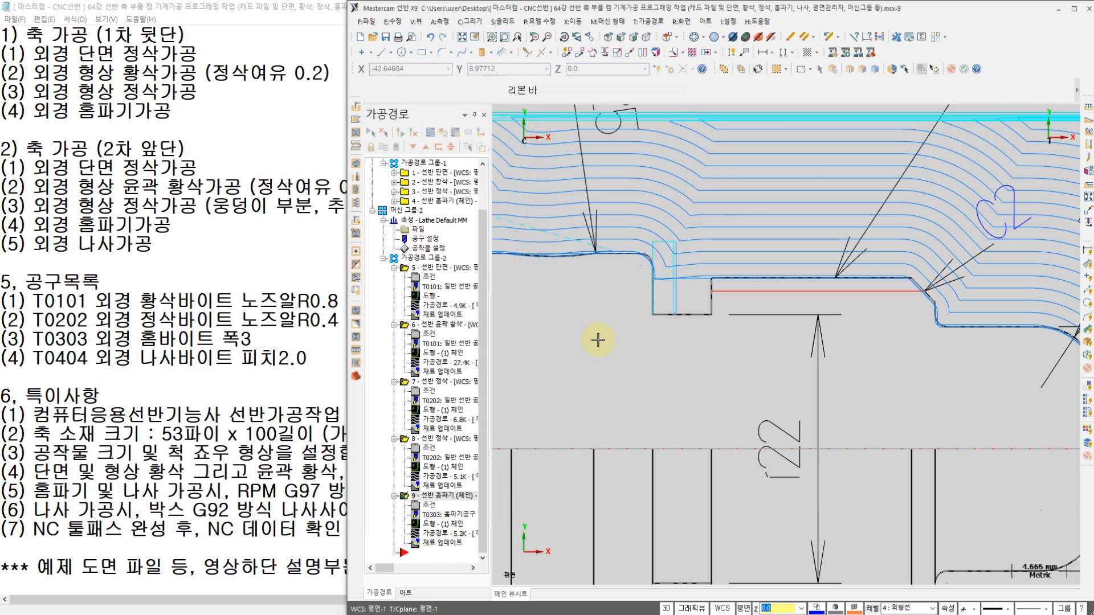
- Start a thread toolpath with tool T0404 R0.144, using feed per revolution and a spindle speed of 500
scroll(712, 293, "down", 5)
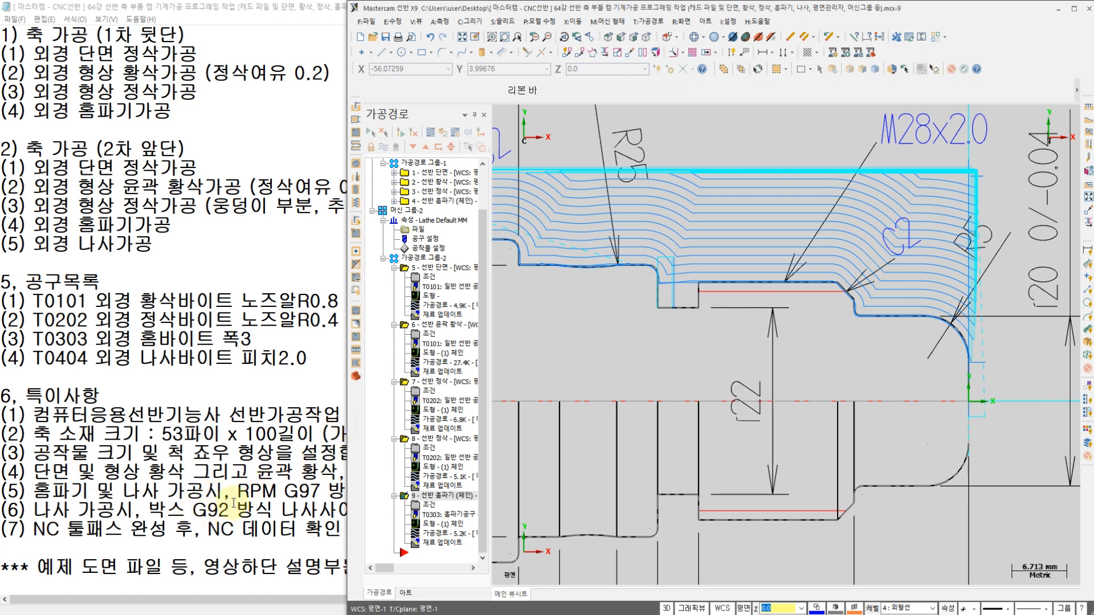
left_click(650, 21)
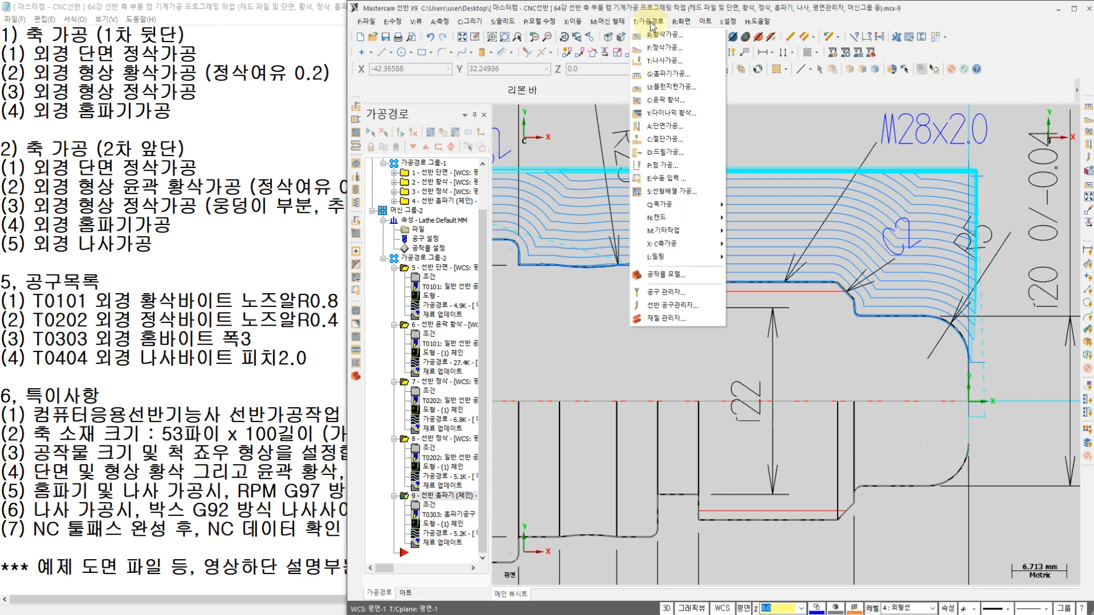
left_click(656, 76)
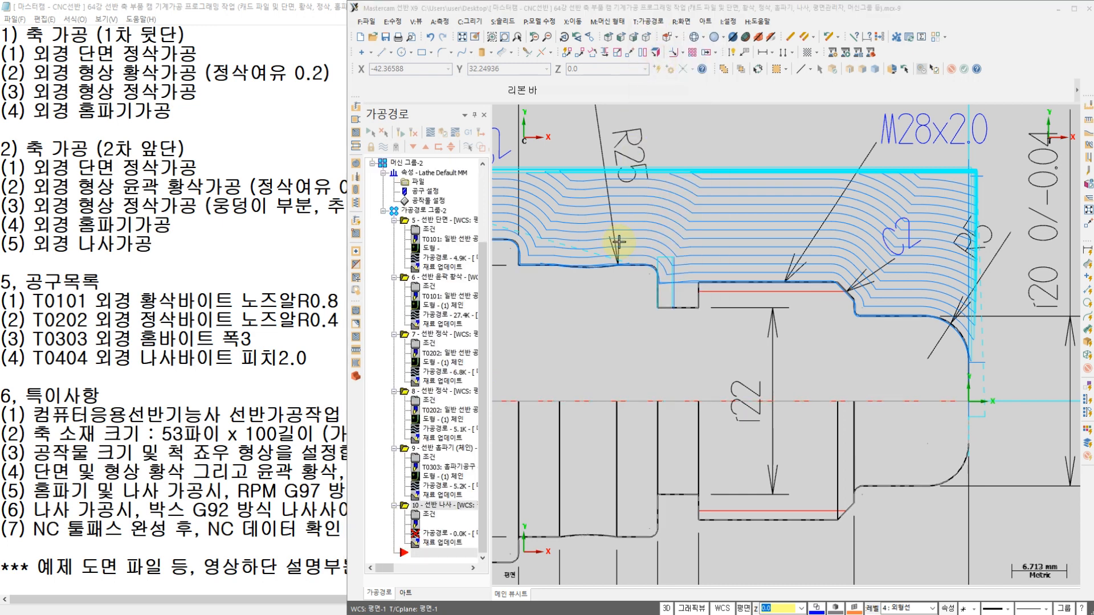
left_click(447, 194)
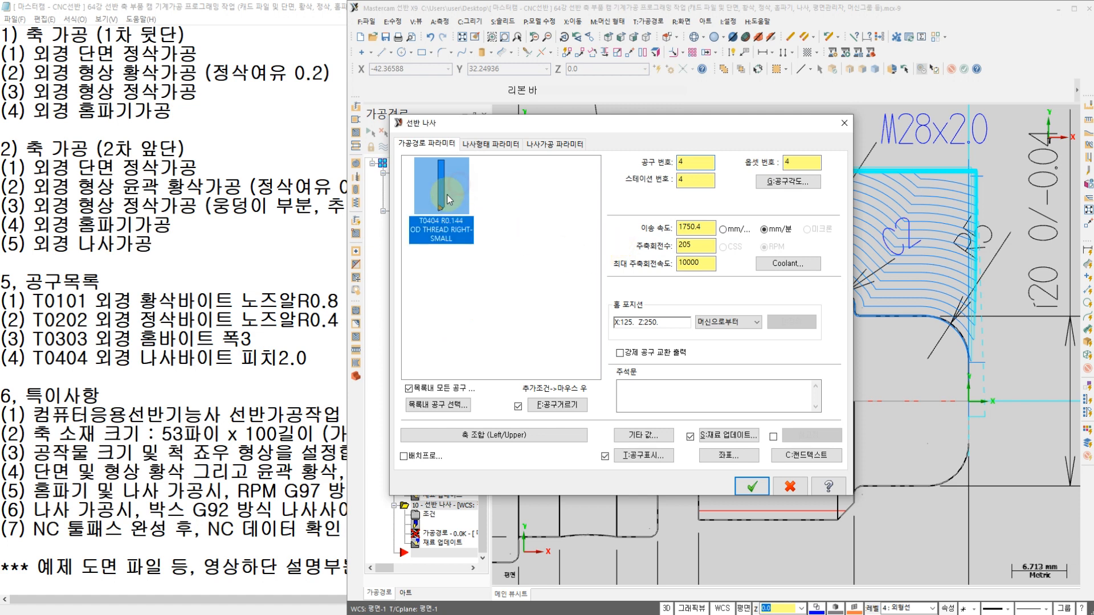
left_click(723, 229)
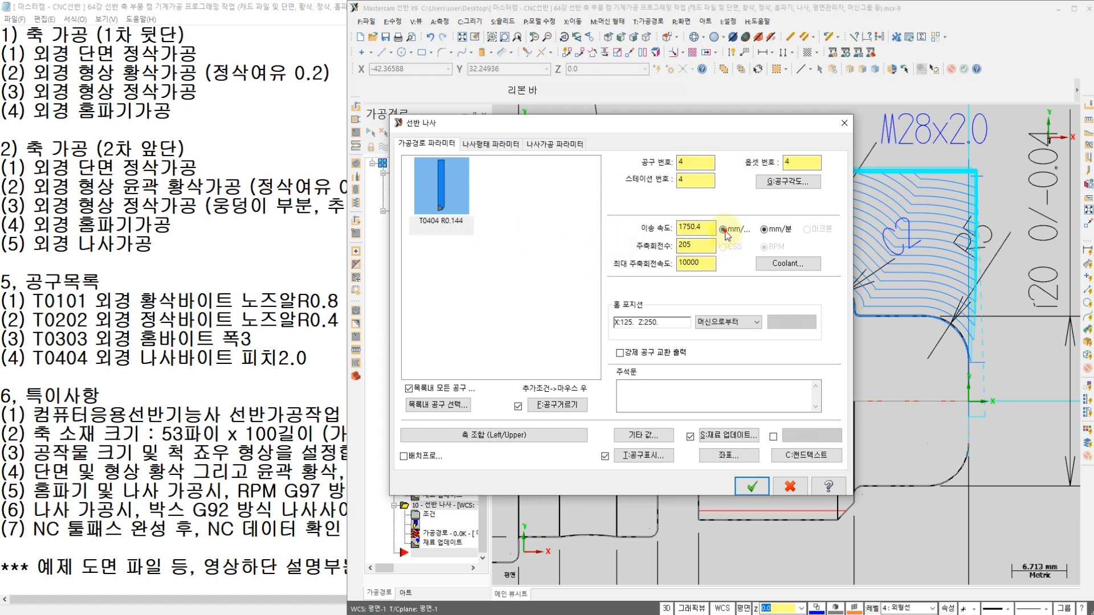
double_click(709, 244)
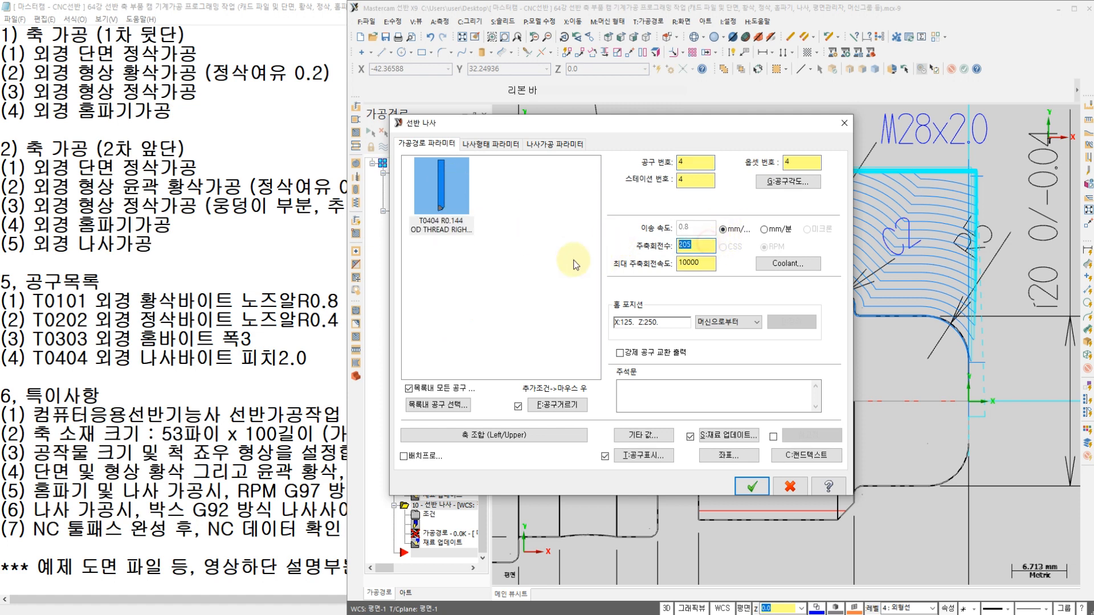
type("500")
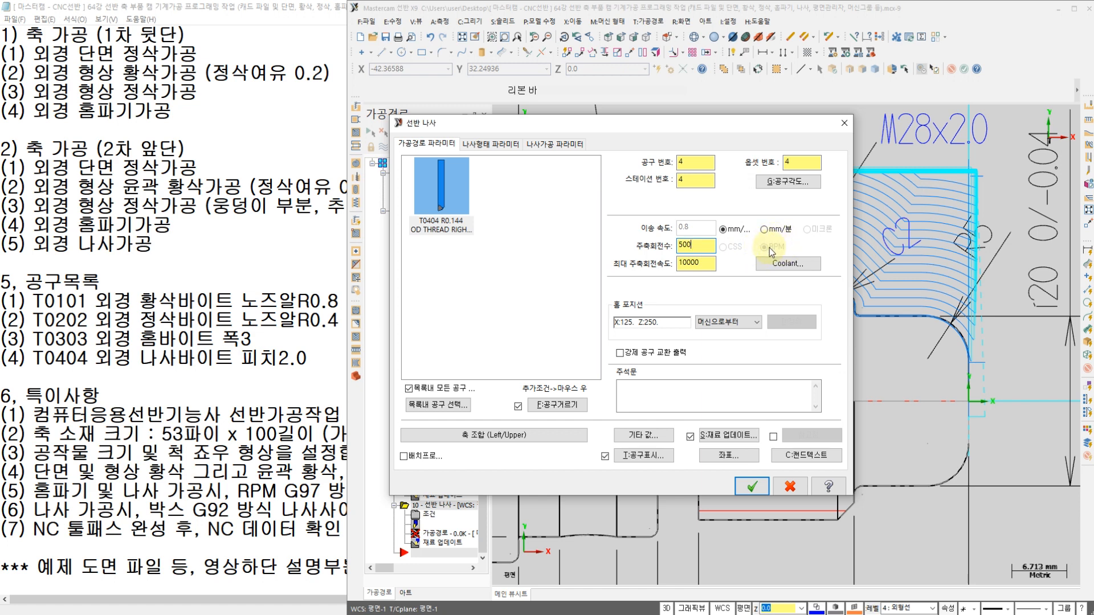
- Turn Flood coolant on for the thread operation
left_click(788, 263)
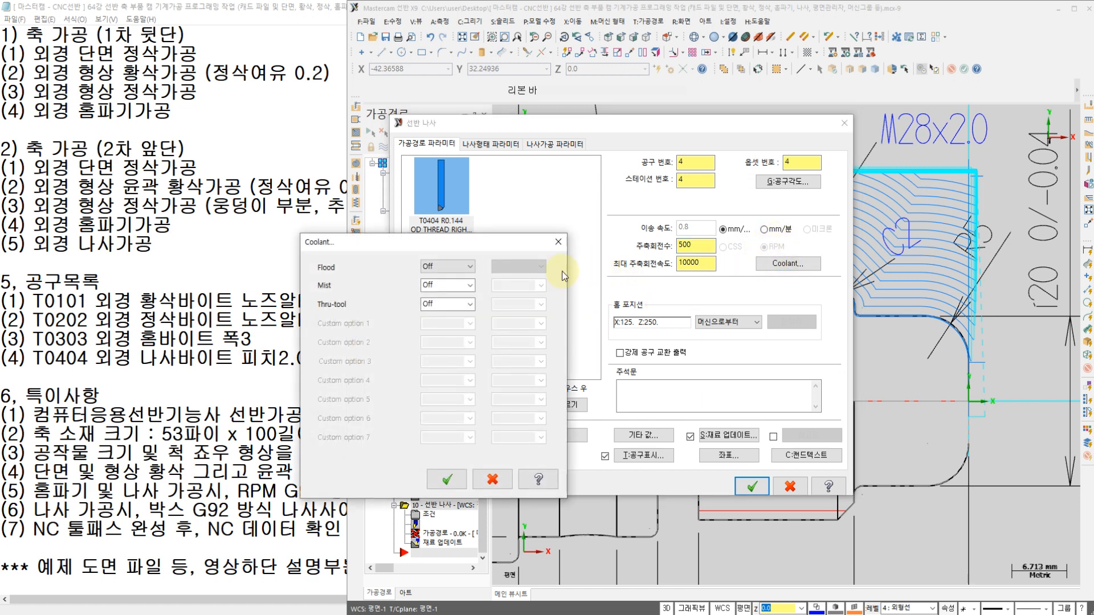
left_click(464, 267)
left_click(447, 286)
left_click(446, 480)
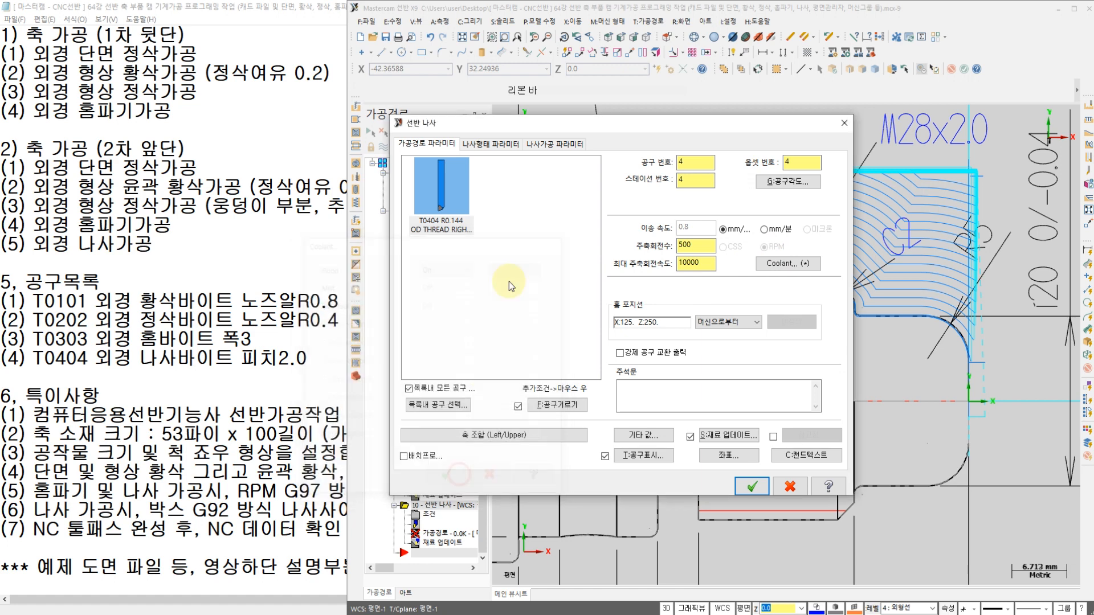
- Check the thread callout in the AutoCAD drawing and calculate the thread shape by formula with a base major diameter of 28 and lead 2.0
left_click(486, 146)
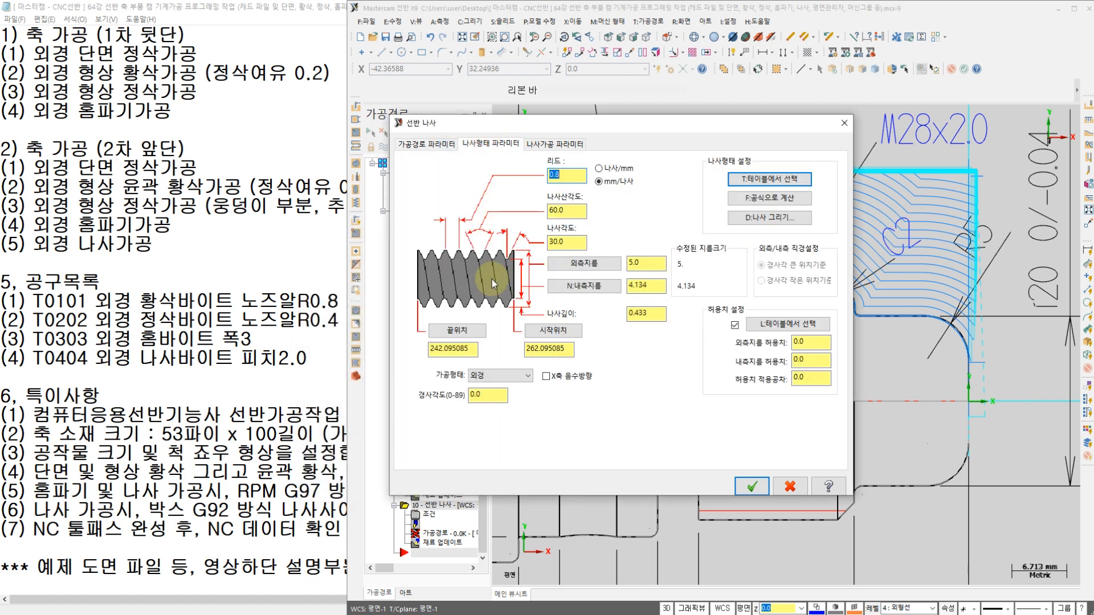
mouse_move(308, 614)
left_click(308, 586)
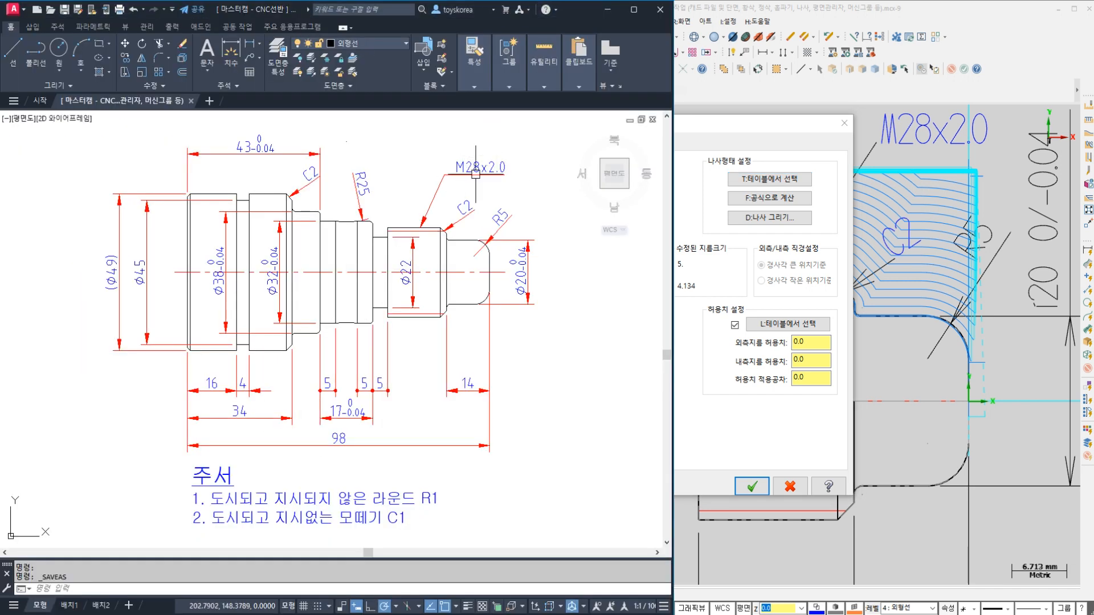
left_click(728, 132)
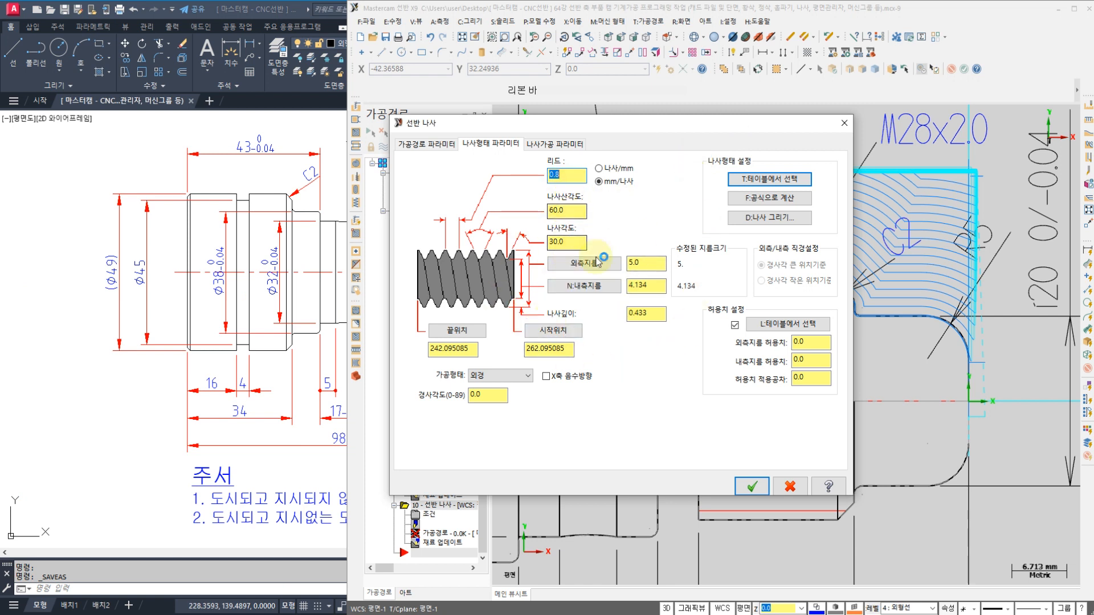
left_click(769, 199)
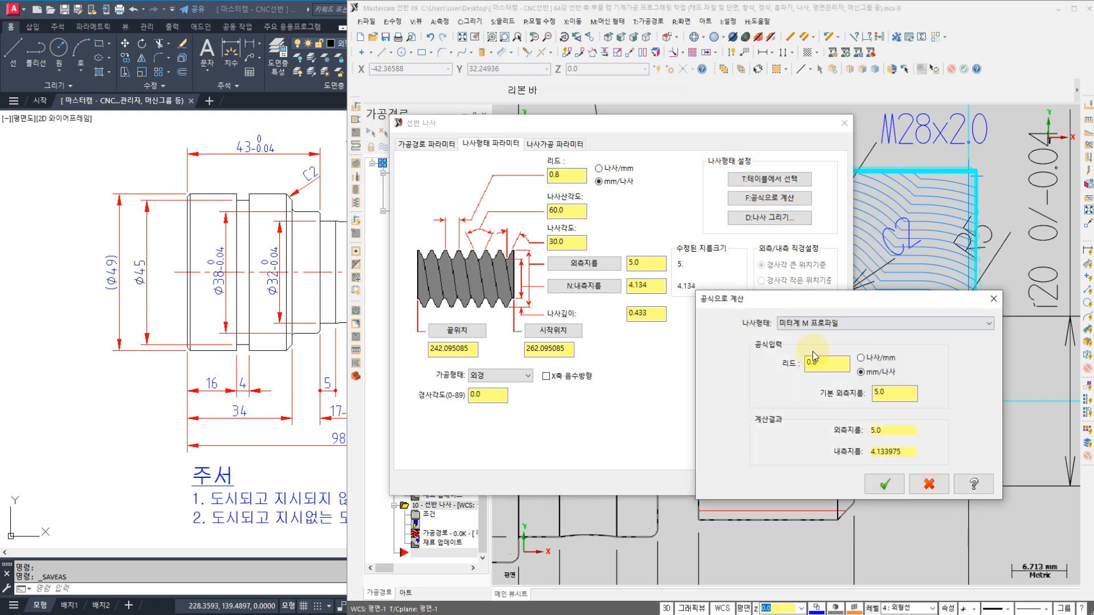
double_click(892, 392)
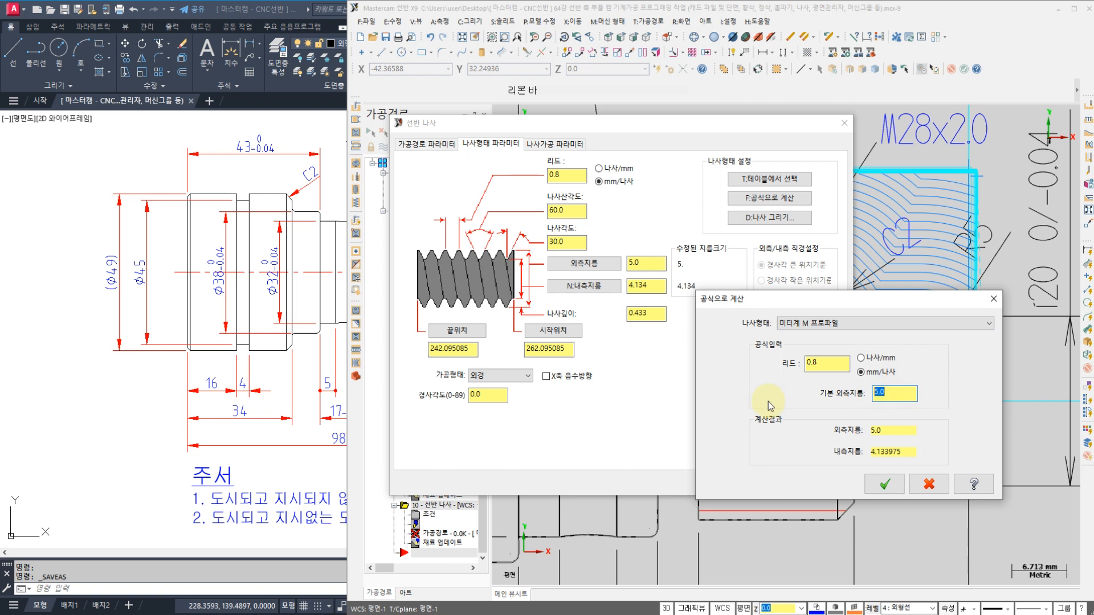
type("28")
key("Return")
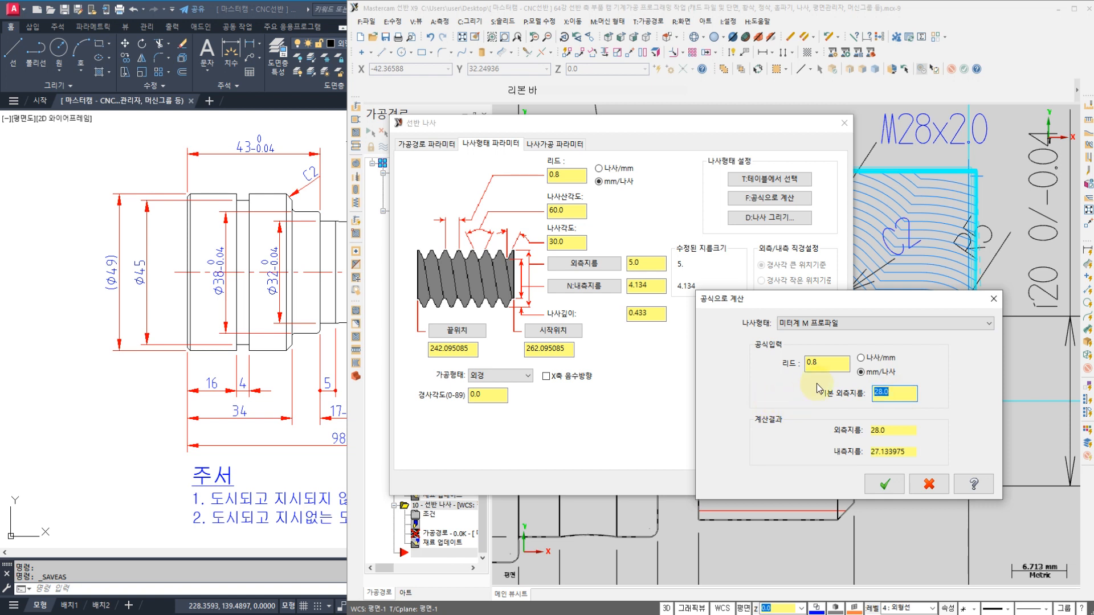
left_click(828, 364)
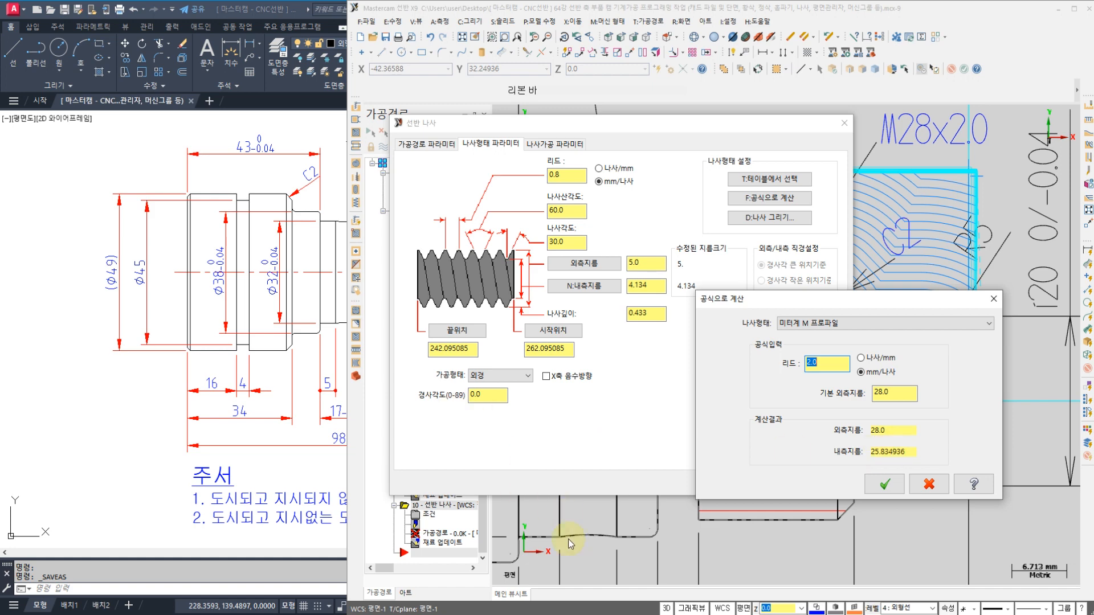
- Compare the calculated diameters with the M28 x 2.0 major and minor diameters in the Excel thread table, and accept the formula values in Mastercam
key("alt+Tab")
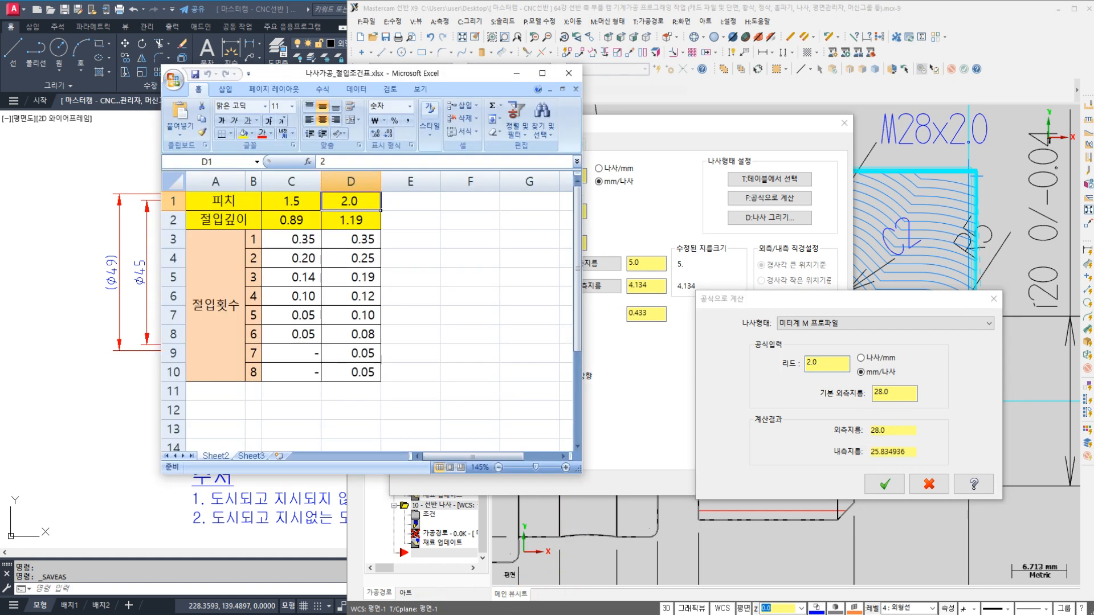
key("alt+Tab")
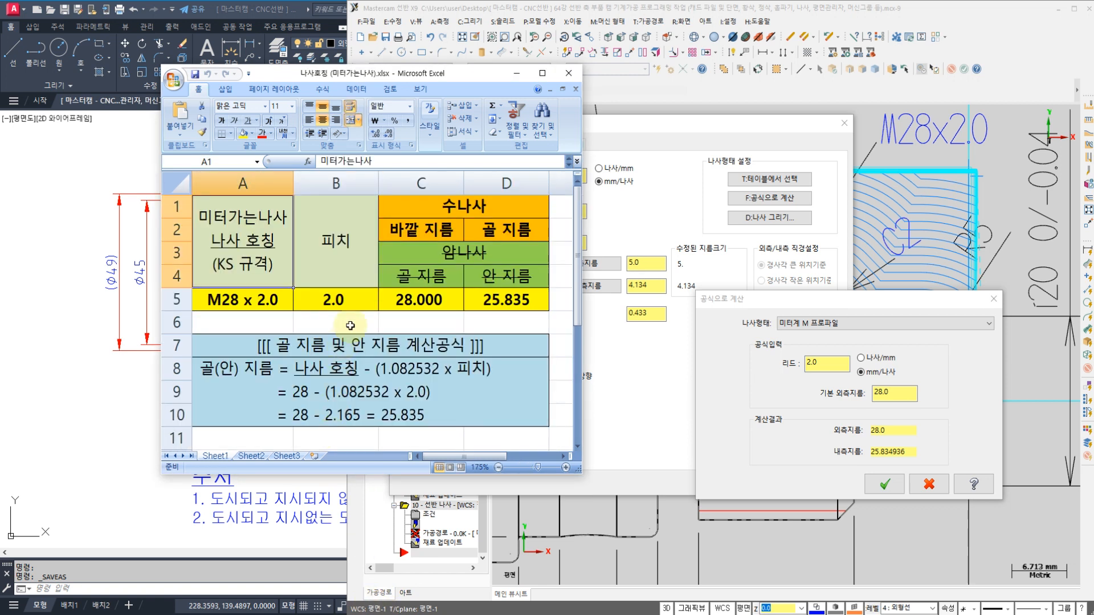
left_click(374, 296)
left_click(495, 300)
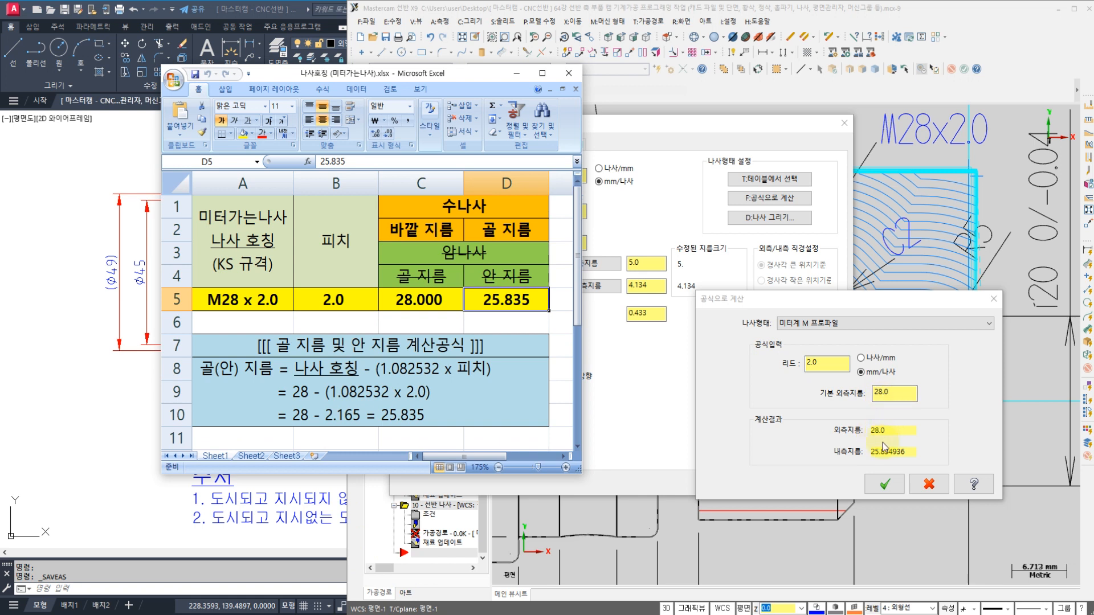
left_click(449, 305)
left_click(491, 302)
left_click(454, 302)
left_click(495, 302)
left_click(454, 303)
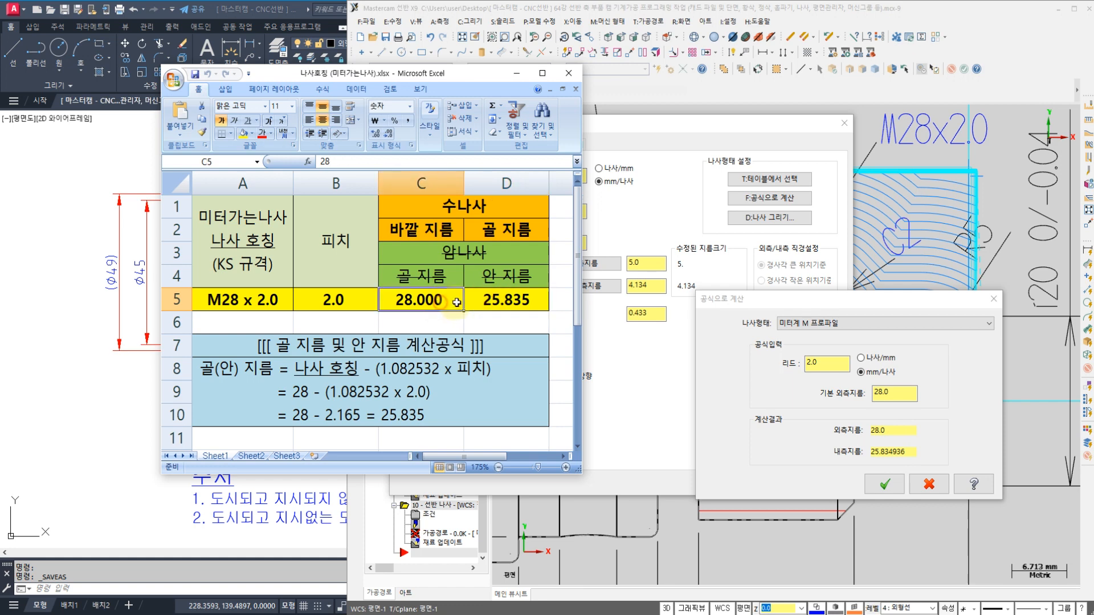
left_click(502, 304)
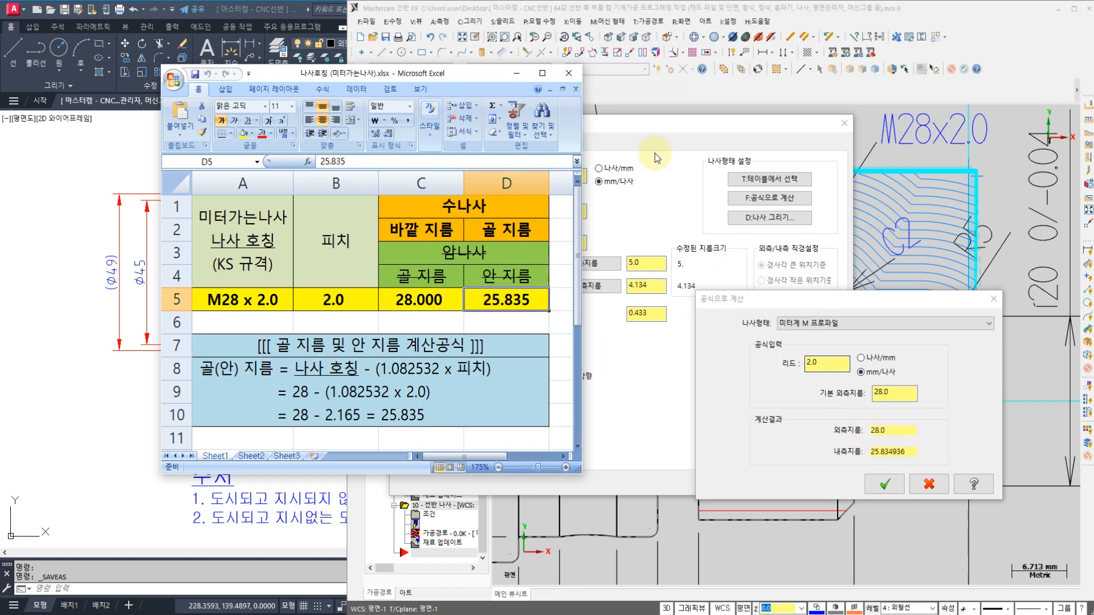
left_click(644, 127)
left_click(885, 485)
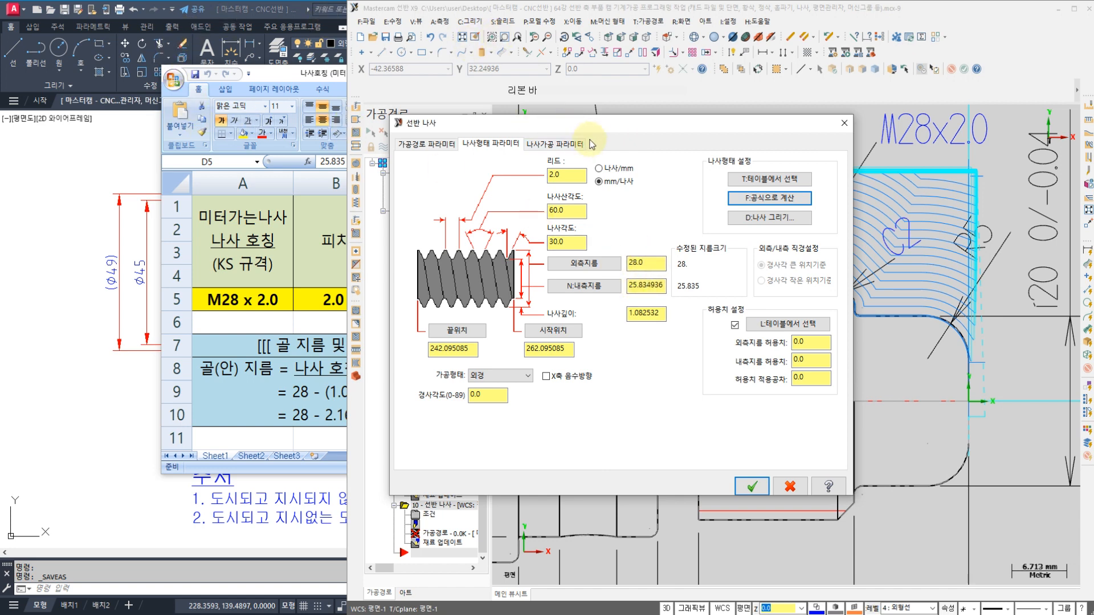
- Examine the M28x2.0 section in the AutoCAD drawing to identify the two edges that bound the thread
left_click_drag(582, 127, 641, 131)
left_click(98, 200)
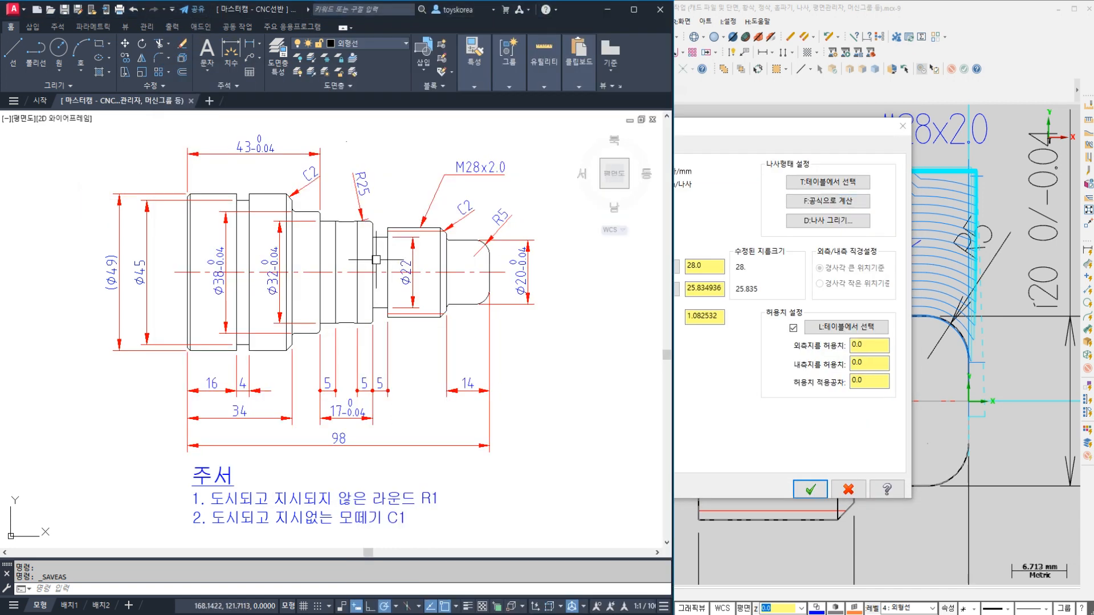
middle_click_drag(377, 260, 179, 255)
scroll(245, 266, "up", 5)
scroll(256, 262, "down", 5)
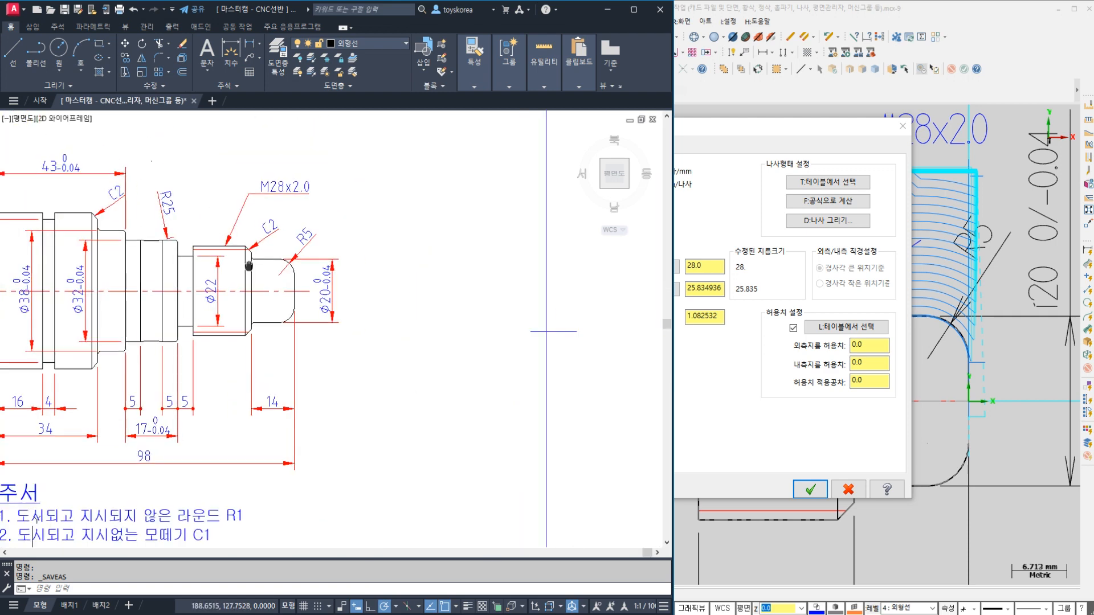
scroll(255, 262, "up", 2)
left_click(260, 279)
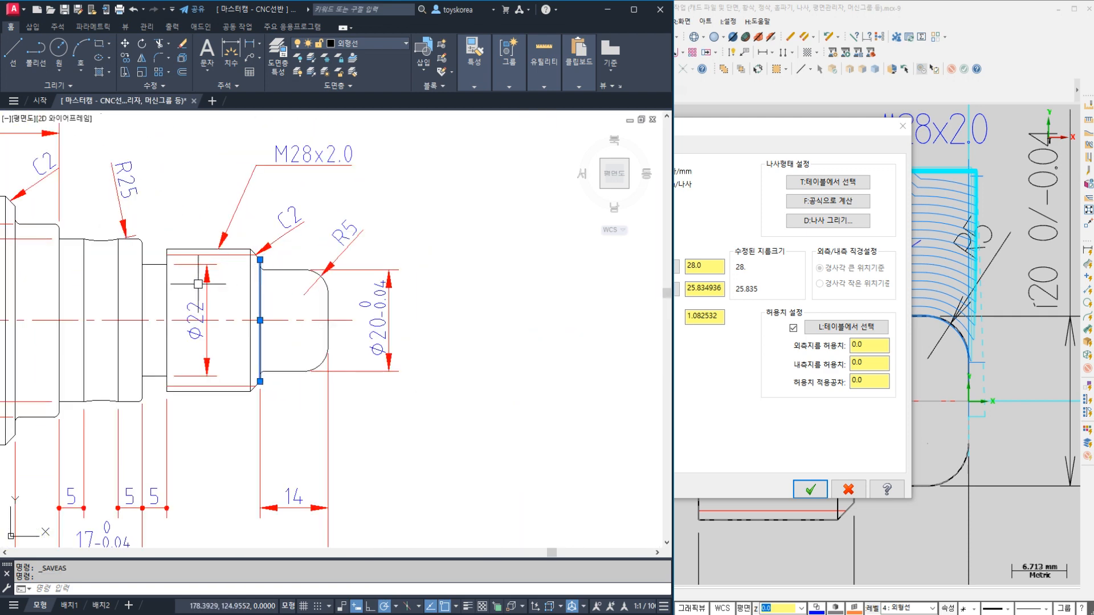
left_click(167, 282)
left_click(747, 135)
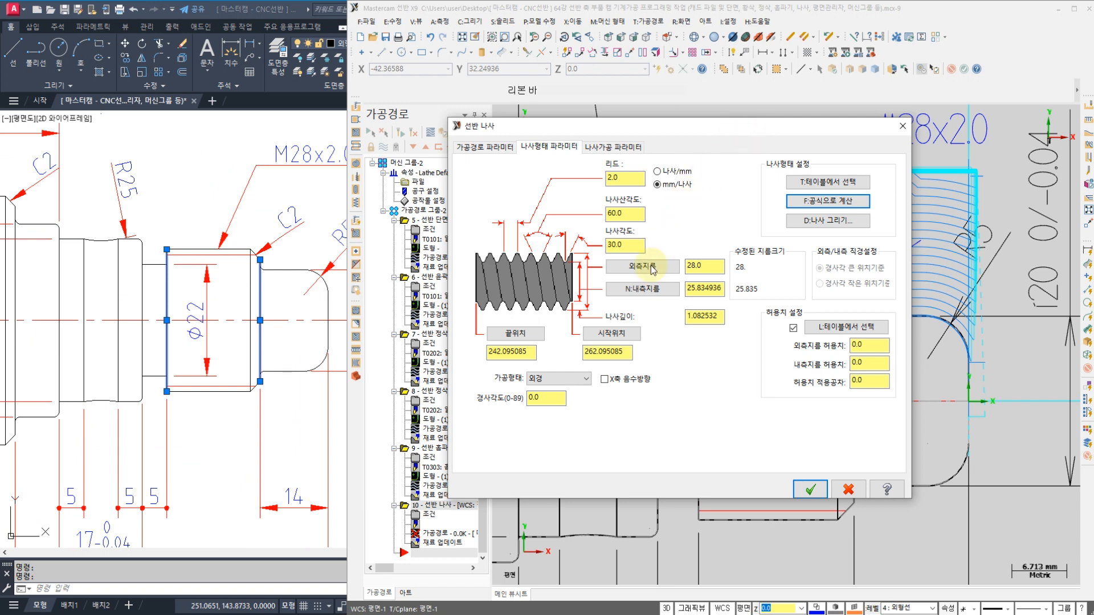
- Pick the thread's start position at Z -14.0 by the C2 chamfer and its end position at Z -33.0 by the groove
left_click(611, 338)
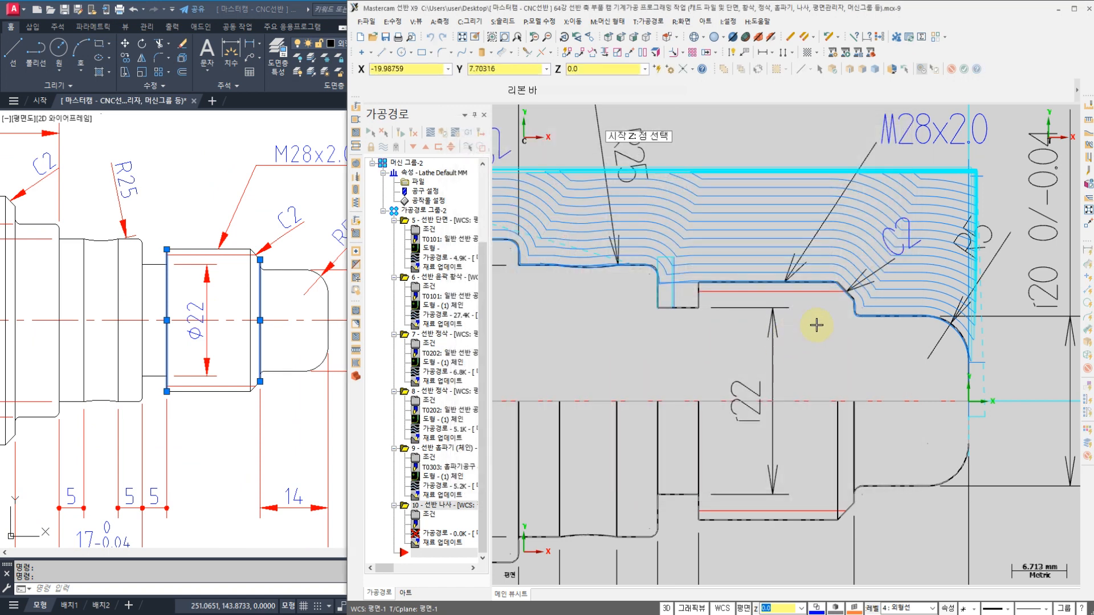
left_click(856, 302)
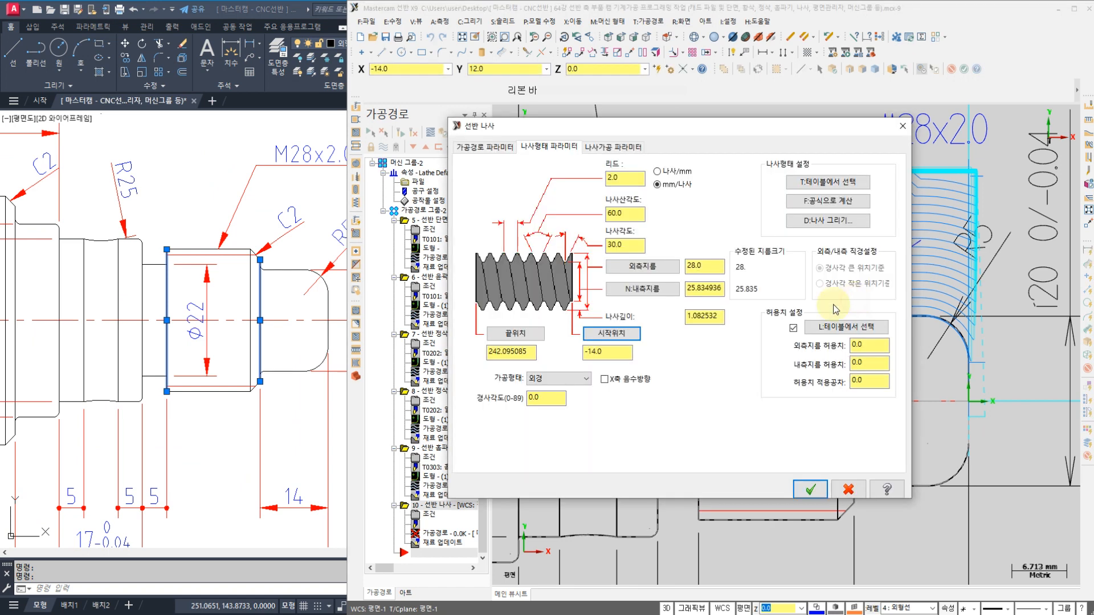
left_click(516, 331)
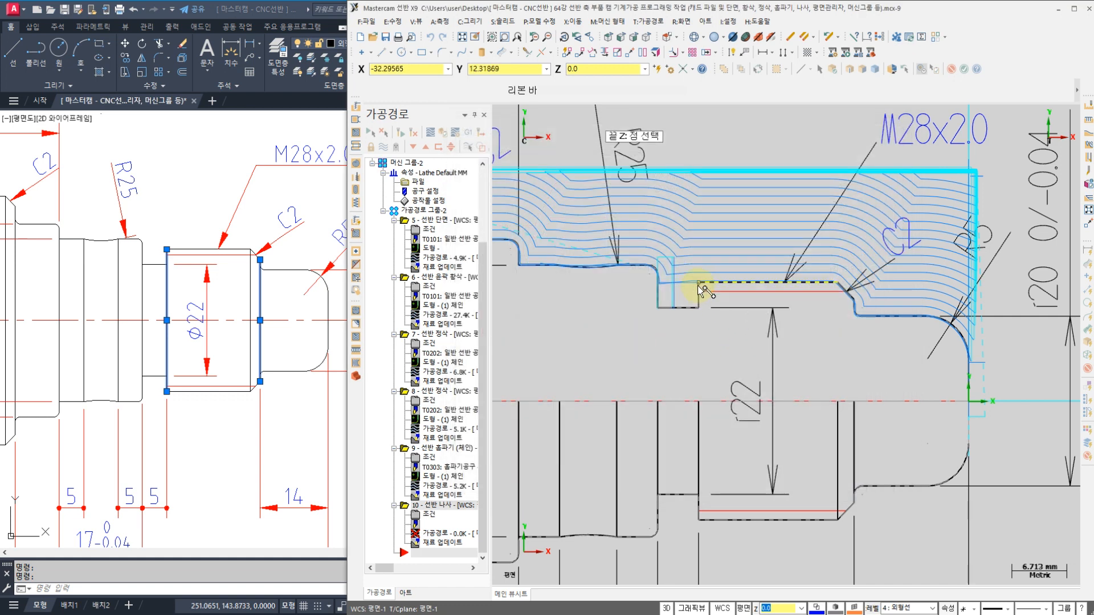
left_click(700, 284)
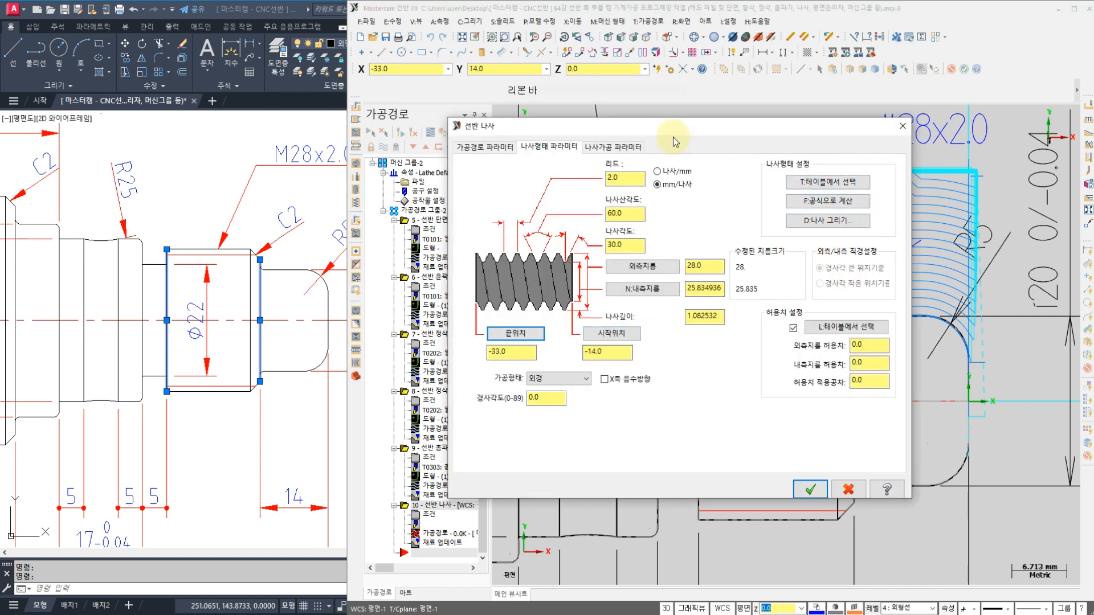
- Set the thread's NC code format to Box (박스) and the number of cuts to 8
left_click(614, 149)
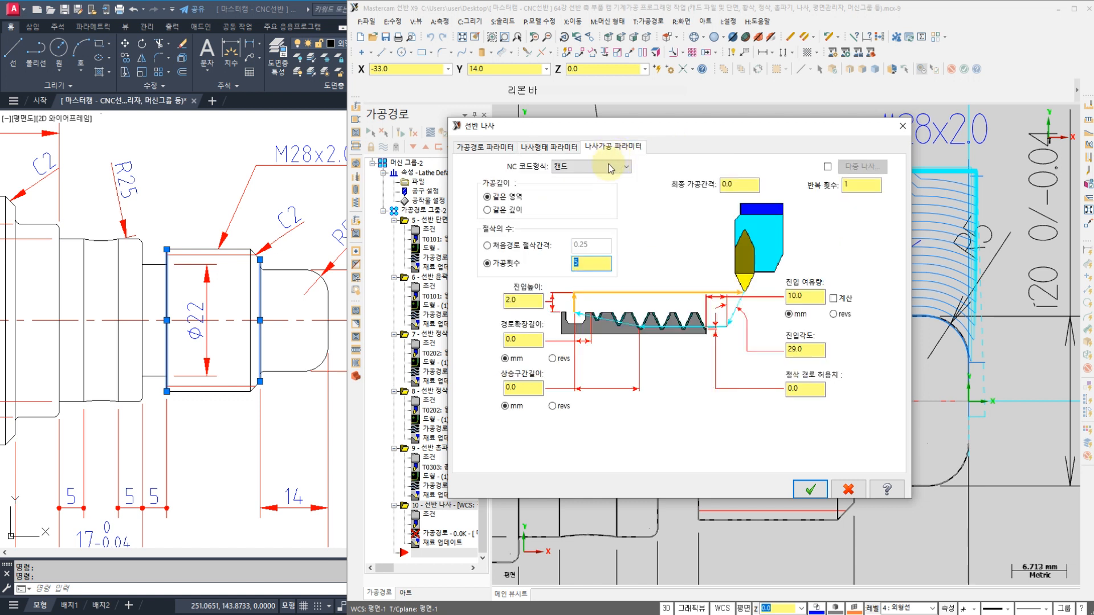
left_click(568, 169)
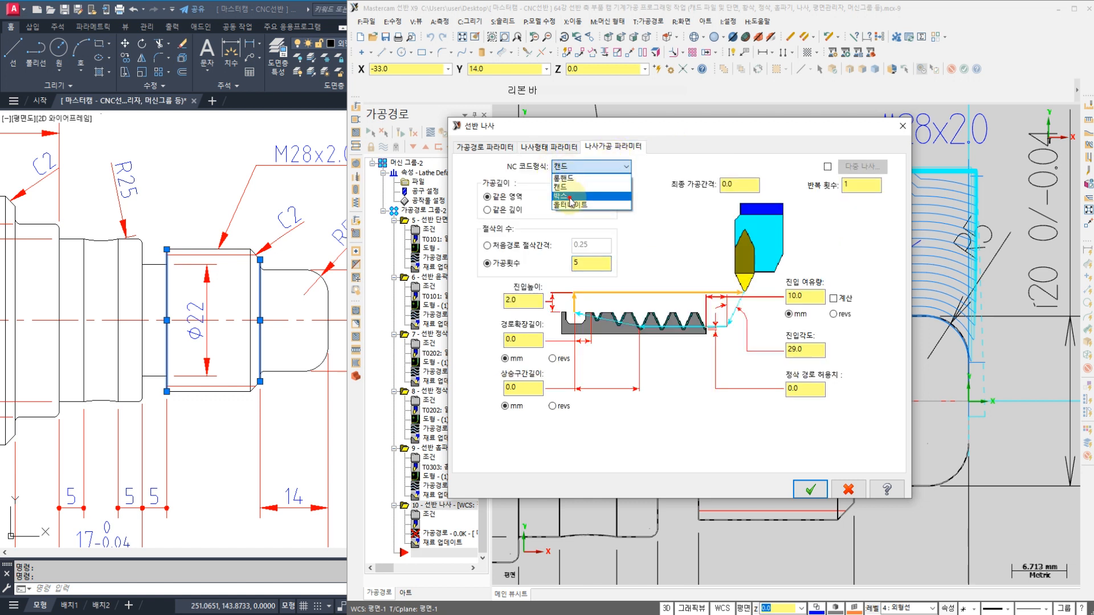
left_click(566, 179)
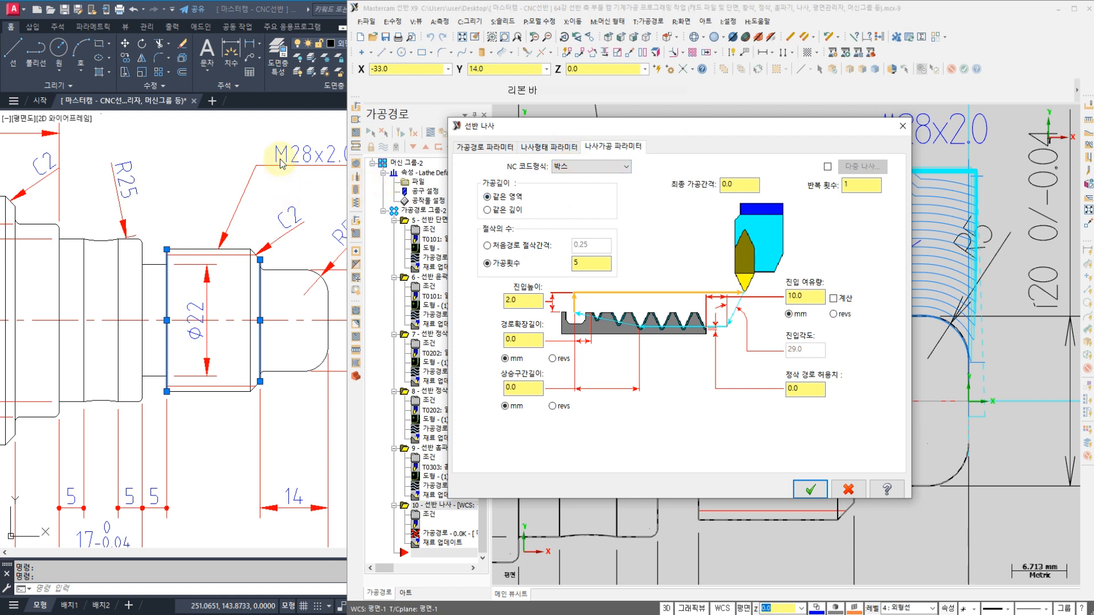
left_click(515, 265)
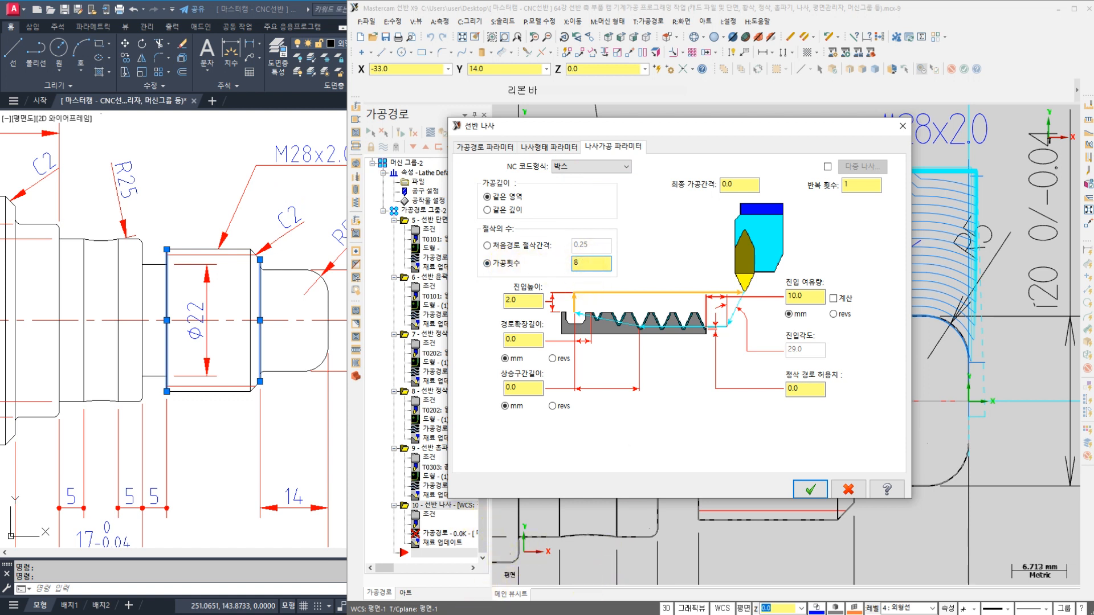
- Review the number of passes, per-pass depths and total cutting depth for pitch 2.0 in the Excel cutting-condition table, and return to the thread cut settings
key("alt+Tab")
left_click(215, 304)
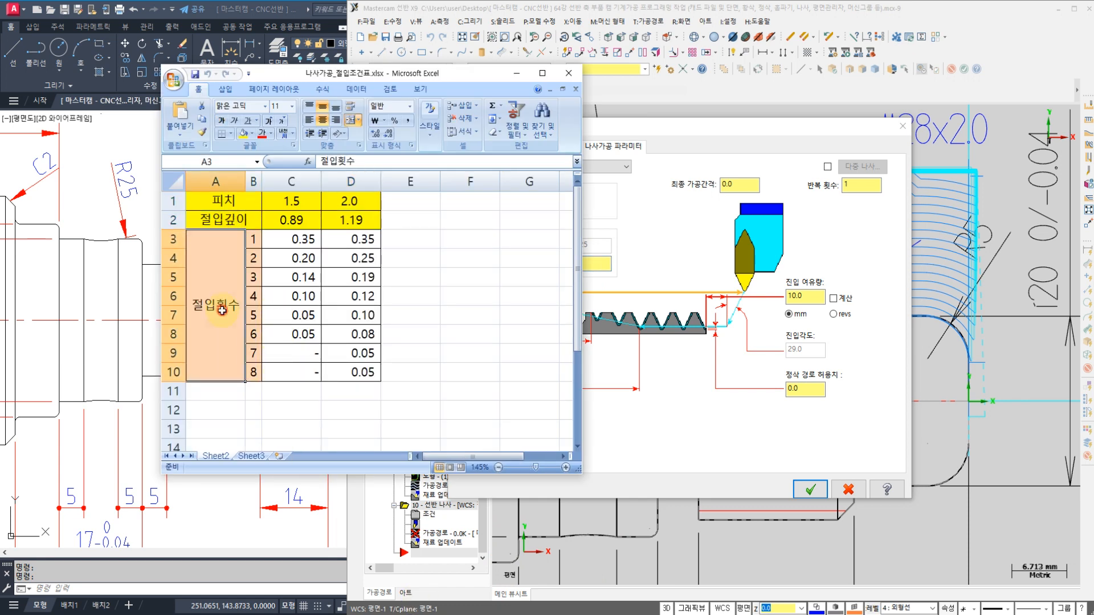
left_click(252, 372)
left_click(347, 374)
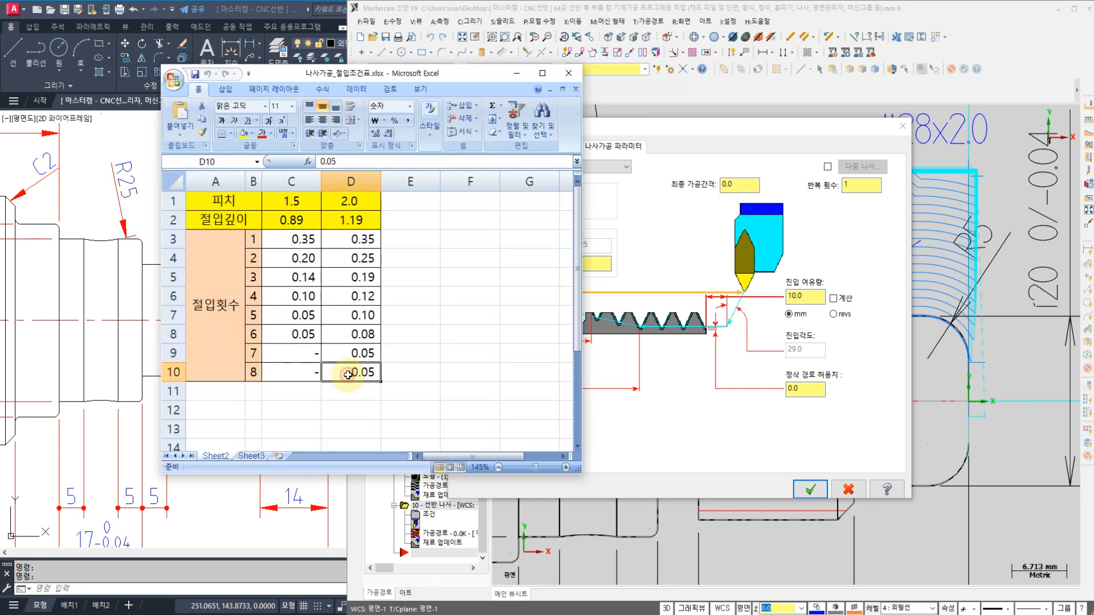
left_click(360, 244)
left_click(358, 366)
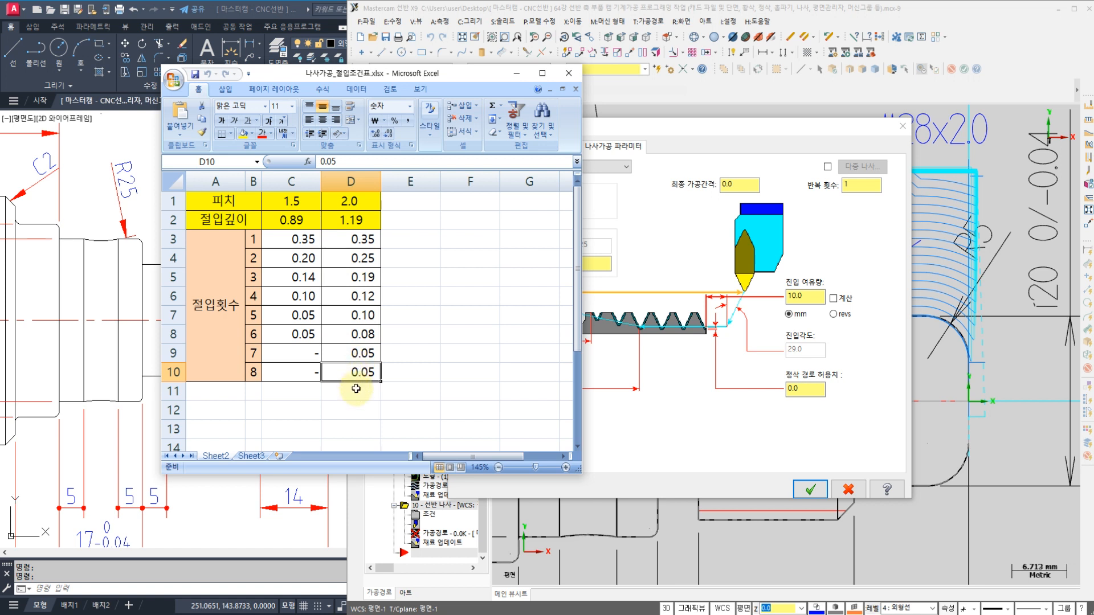
left_click(360, 353)
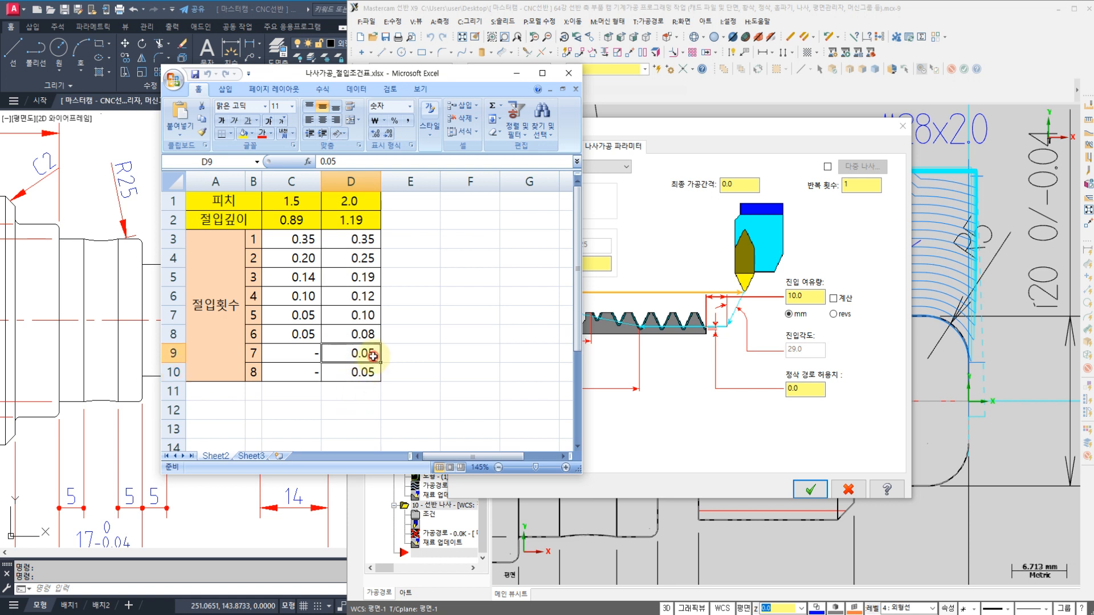
left_click(342, 219)
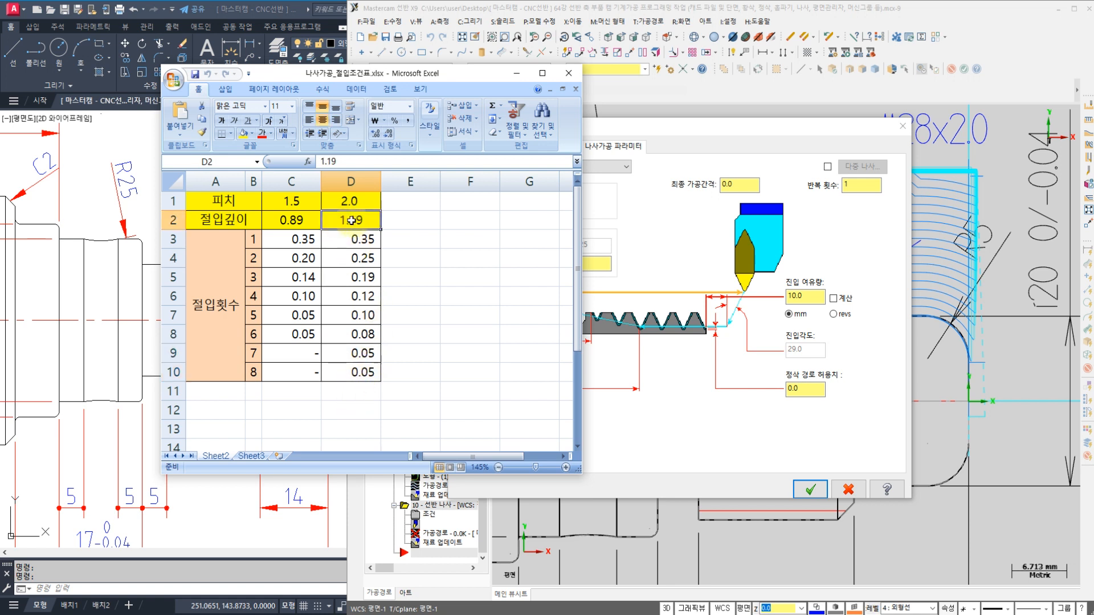
left_click_drag(362, 238, 362, 372)
left_click(359, 276)
left_click_drag(362, 238, 360, 371)
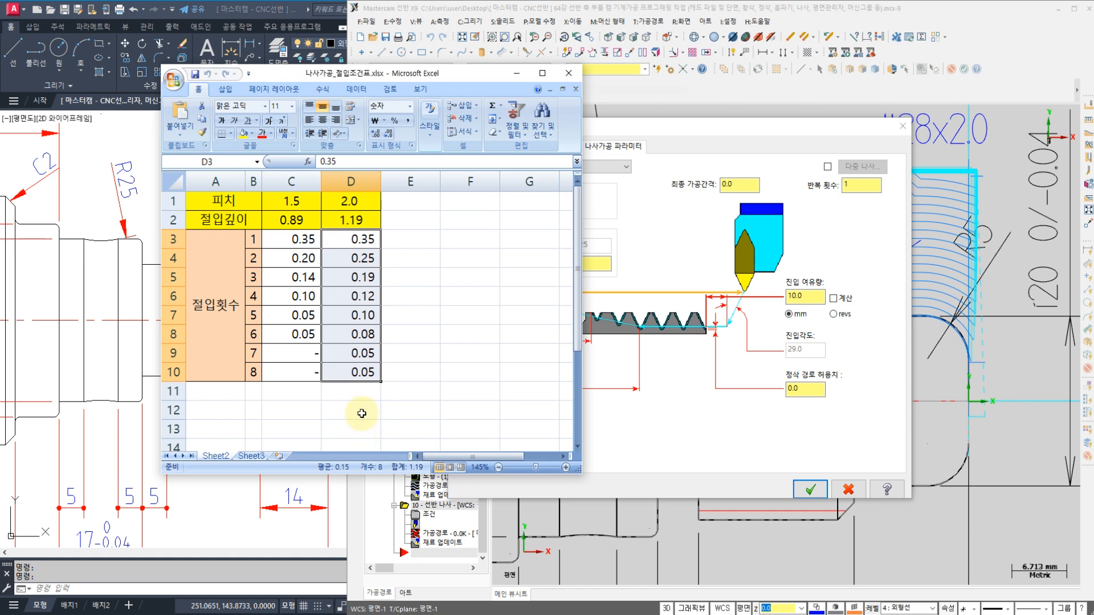
left_click(342, 241)
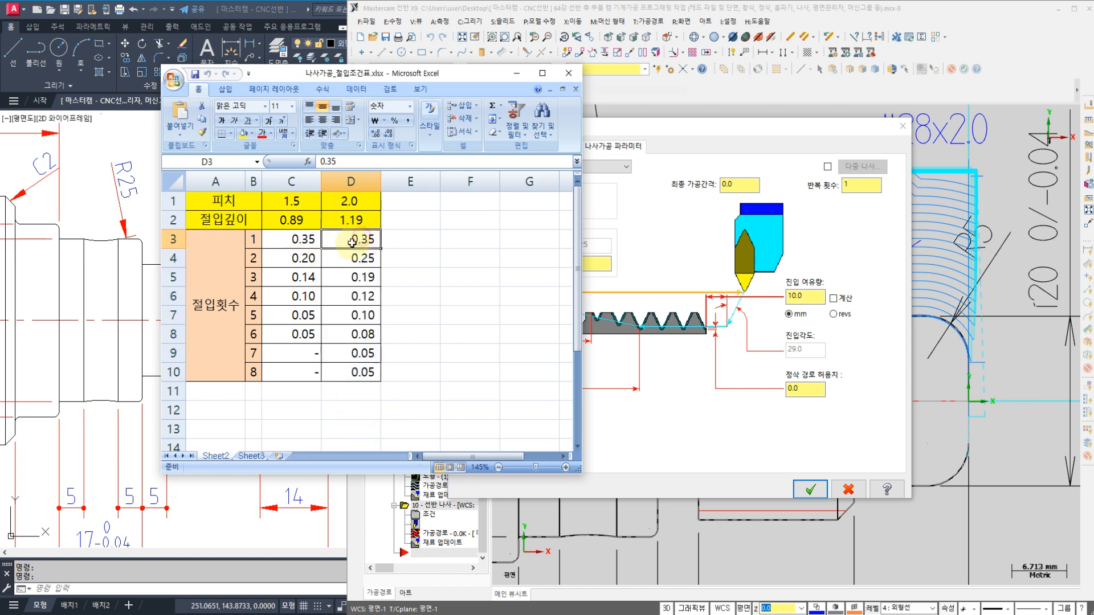
left_click_drag(347, 262, 355, 373)
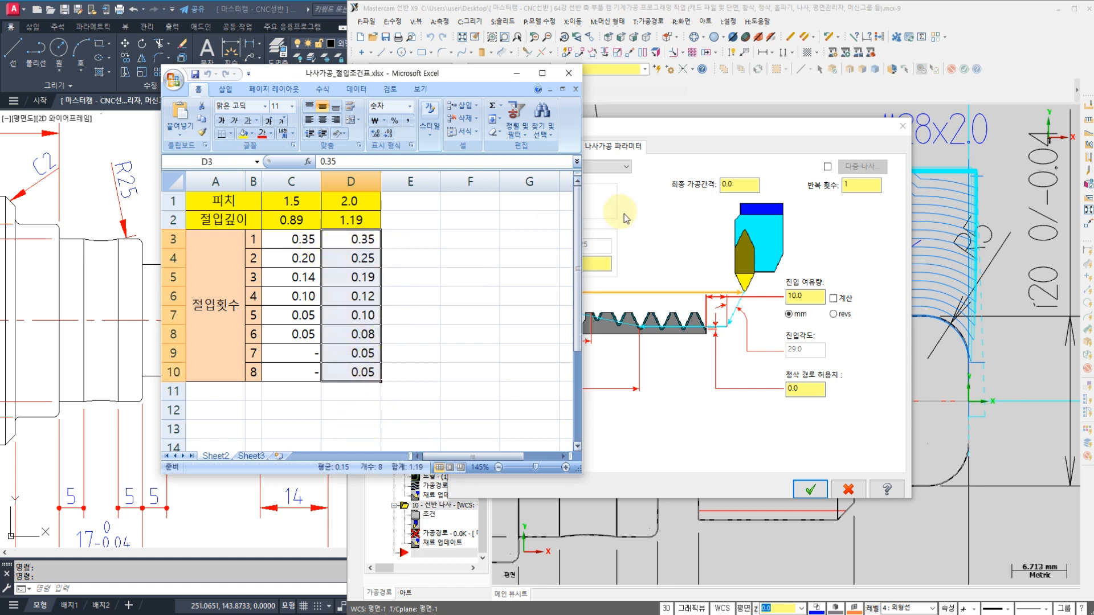
left_click(674, 231)
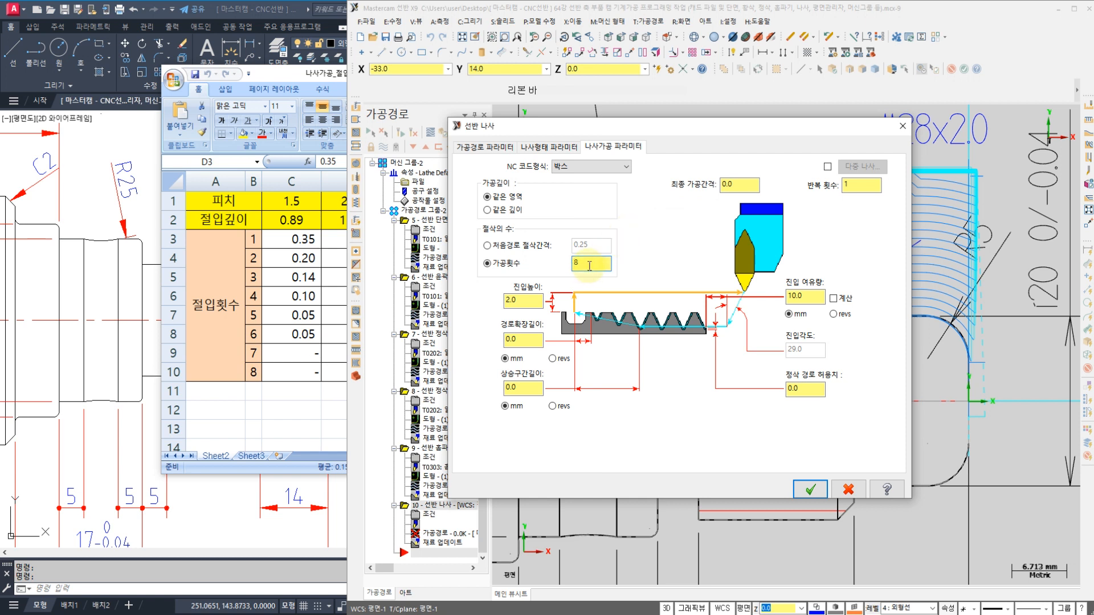
left_click(503, 266)
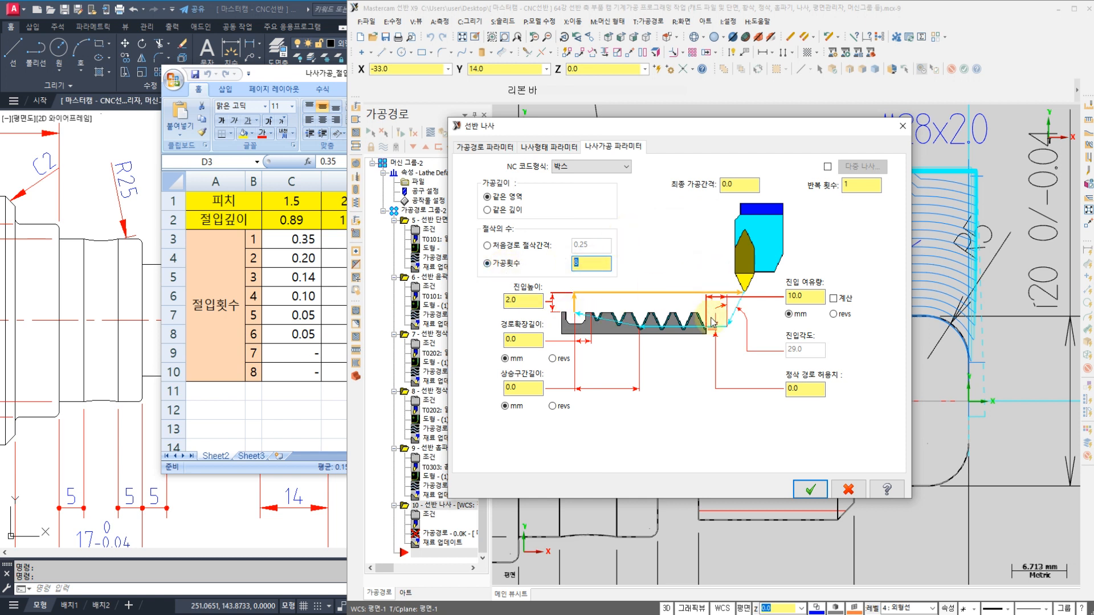
- Set the thread's entry allowance to 2.0 mm and its path extension length to 2.0 mm, and generate the threading toolpath
left_click(812, 299)
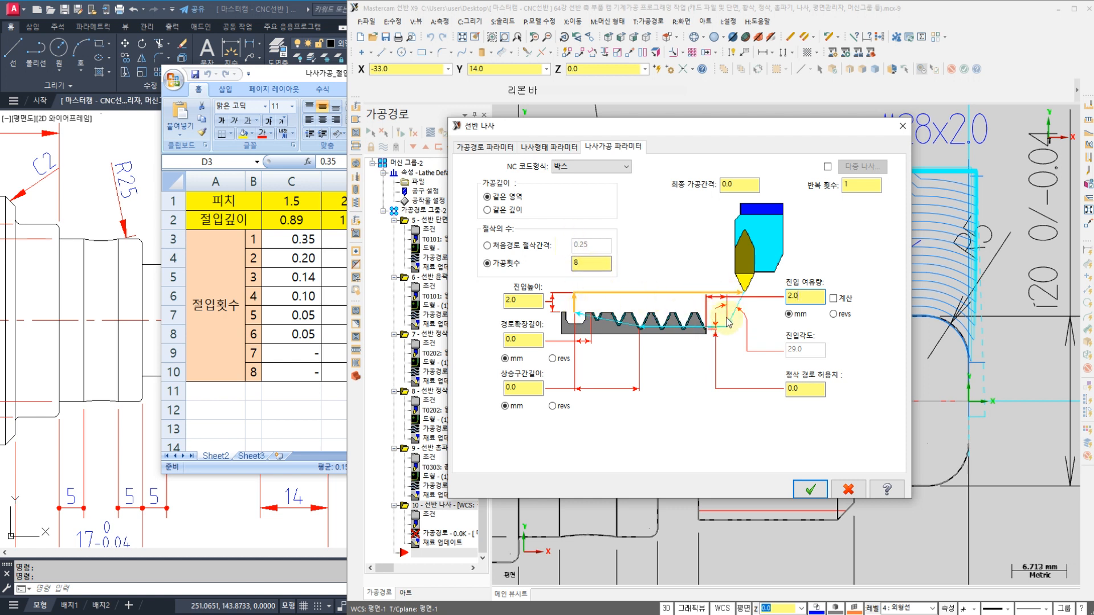
left_click(515, 339)
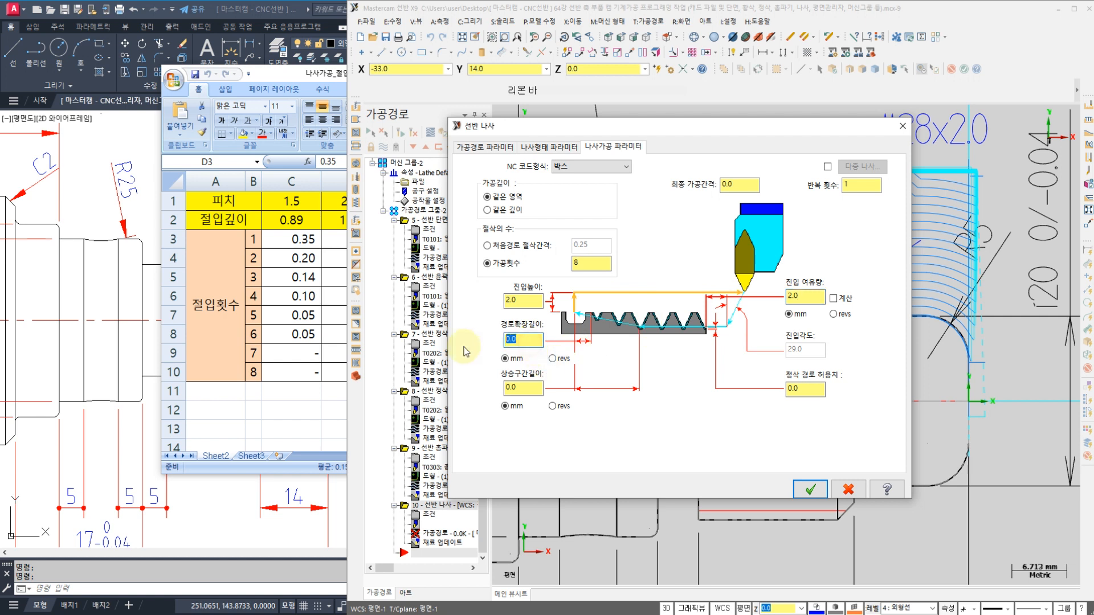
type("2.0")
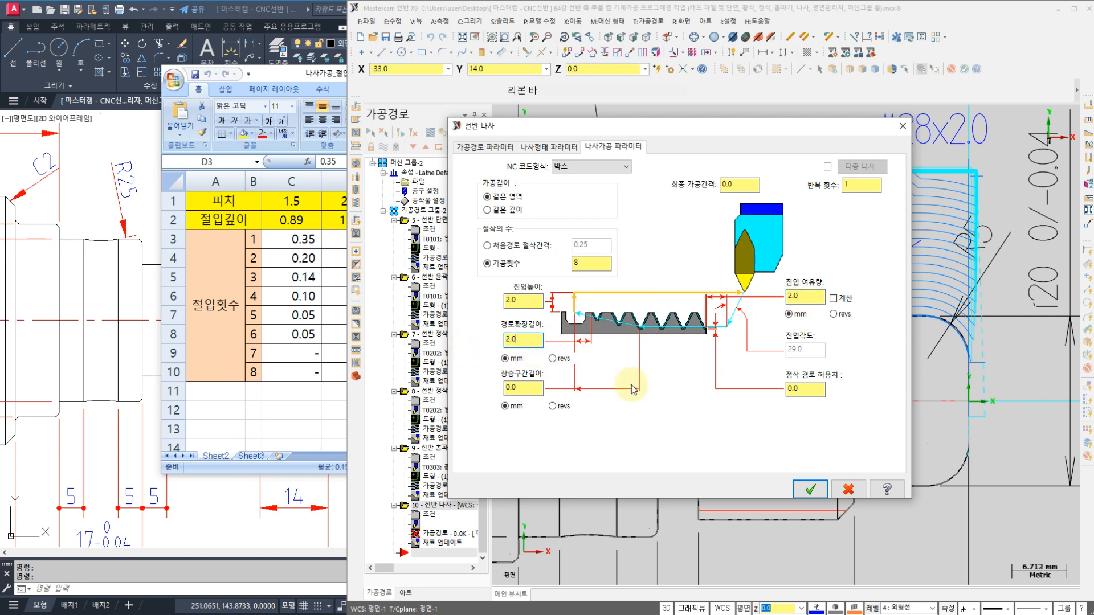
left_click(808, 492)
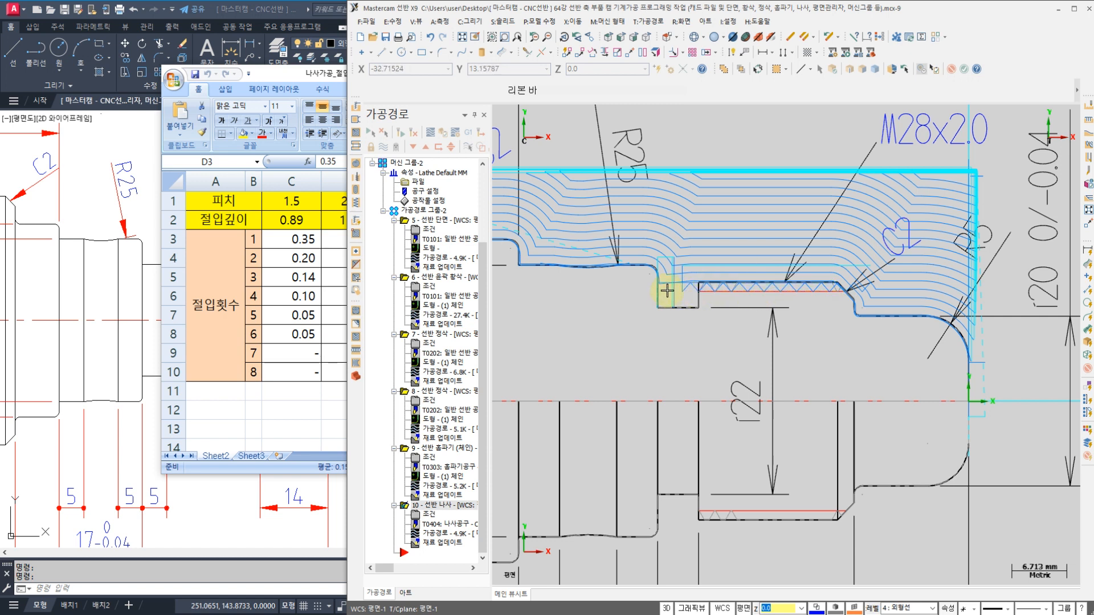
- Backplot all operations of toolpath group 2, from facing through the M28x2.0 thread, and close the backplot
left_click(406, 211)
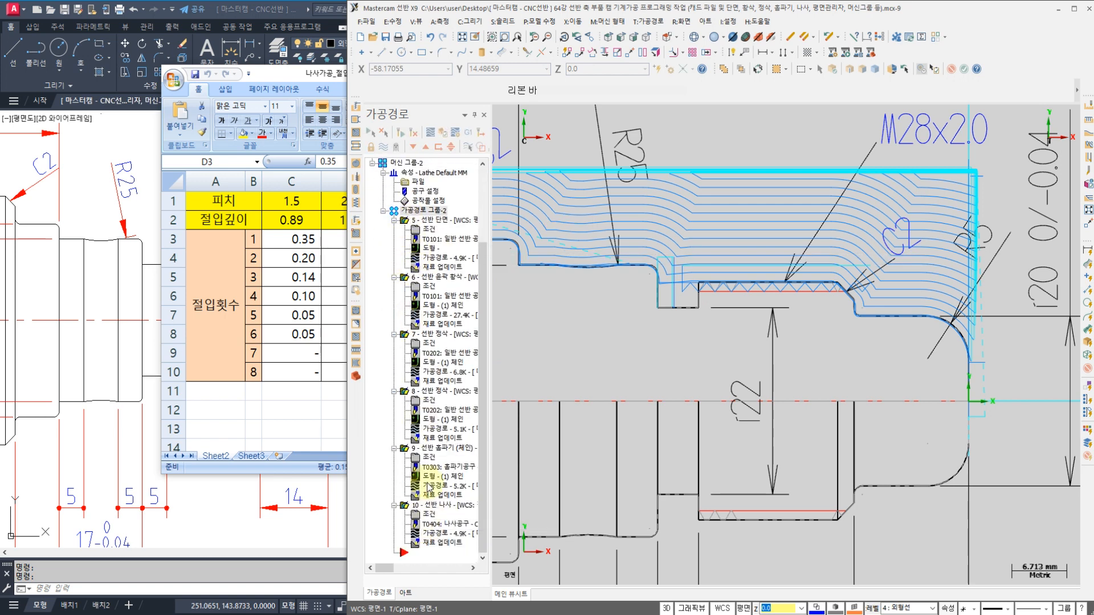
scroll(732, 299, "down", 2)
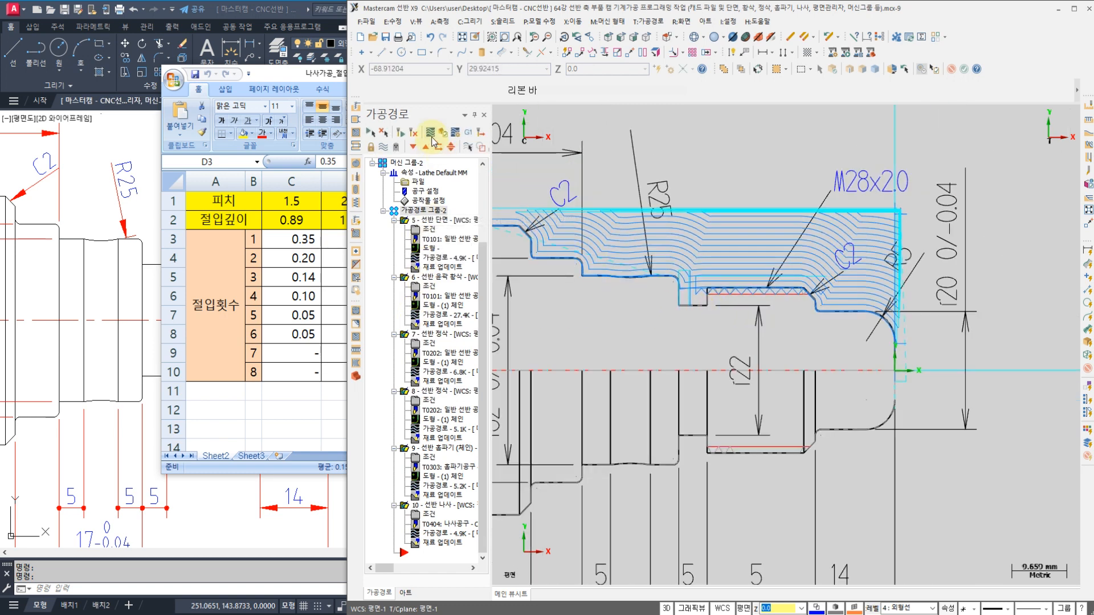
left_click(432, 137)
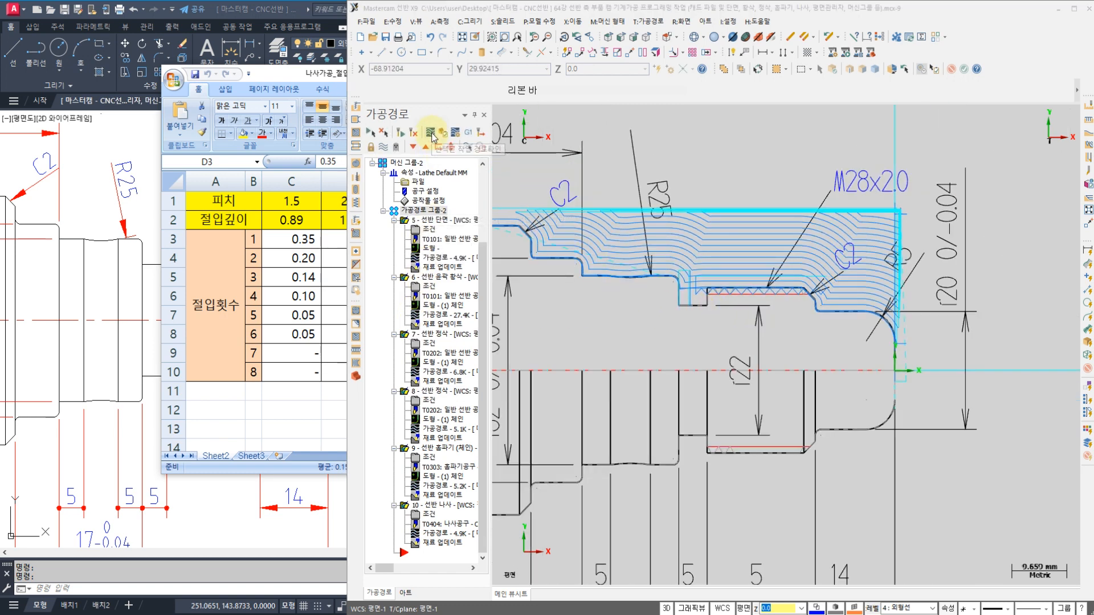
left_click(498, 114)
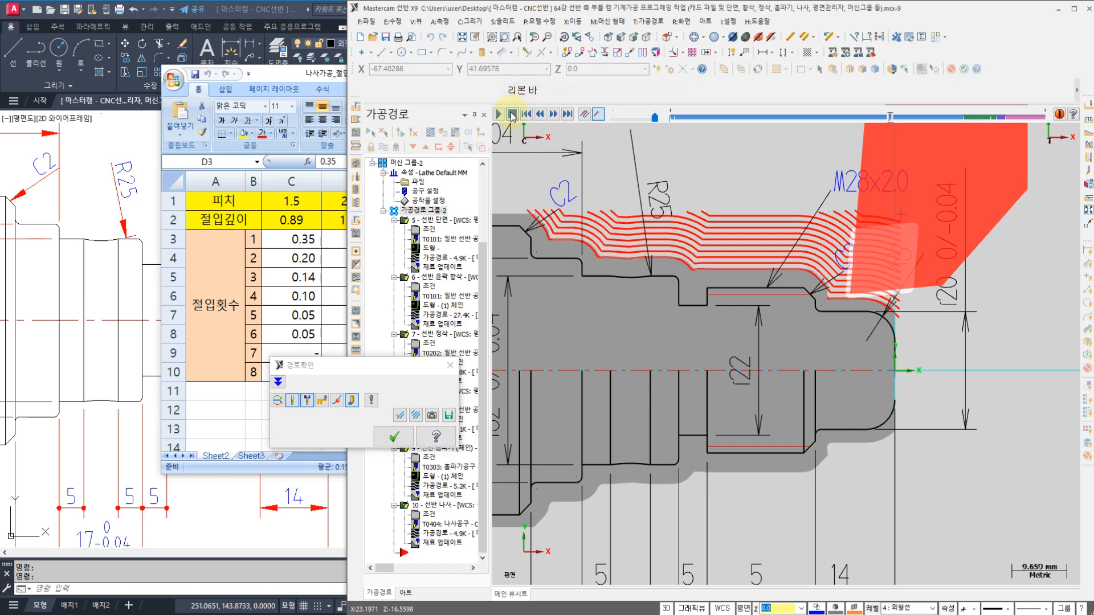
left_click(512, 114)
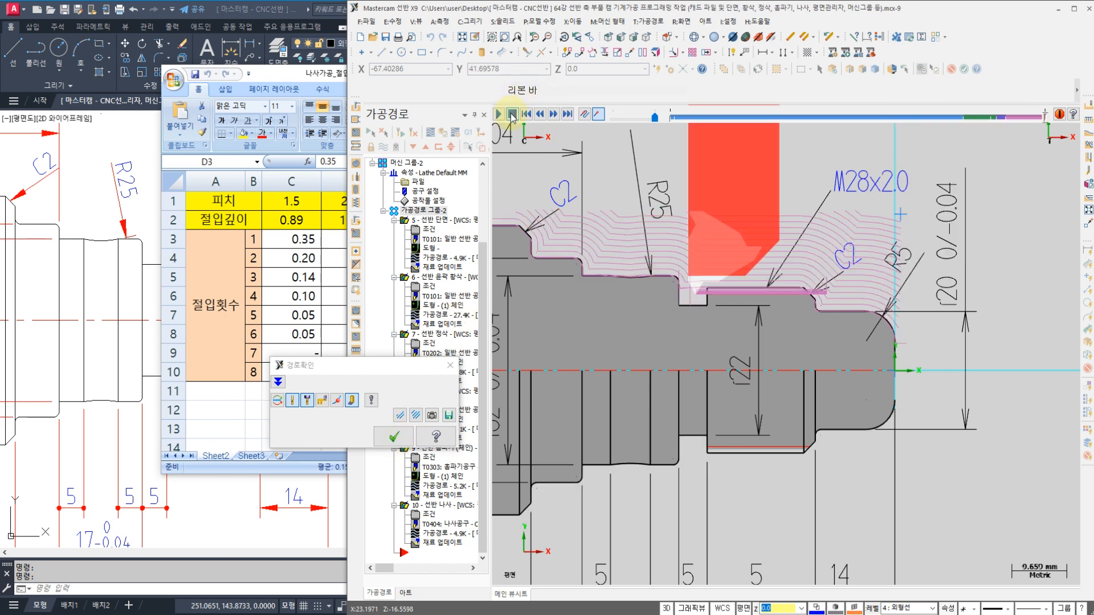
left_click(393, 436)
- Run the solid verification of all toolpath group 2 operations on the stock from start to end
left_click(445, 133)
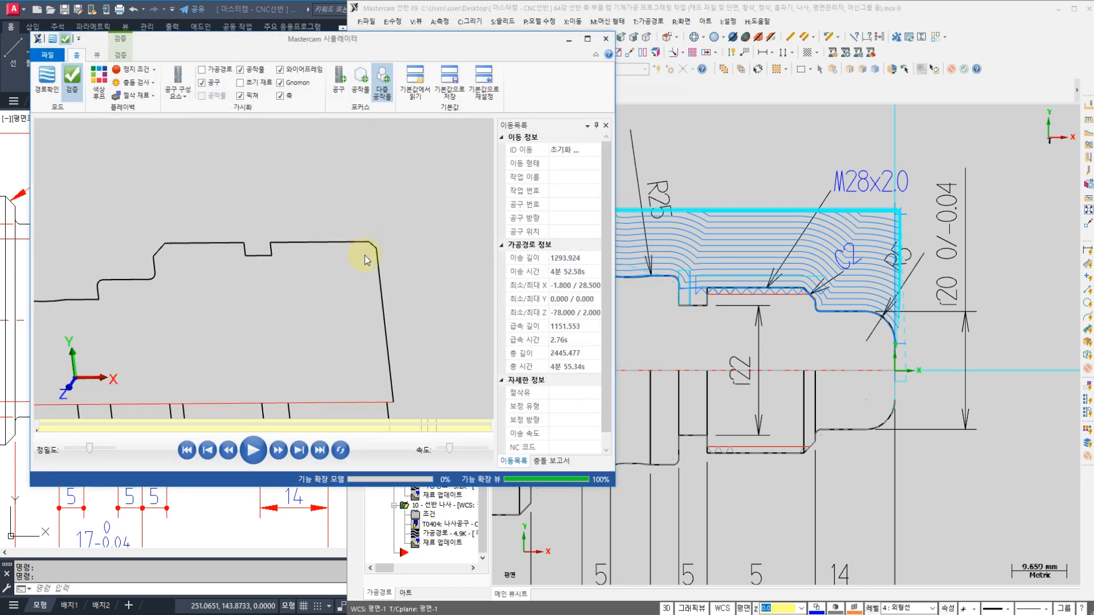
scroll(381, 249, "down", 2)
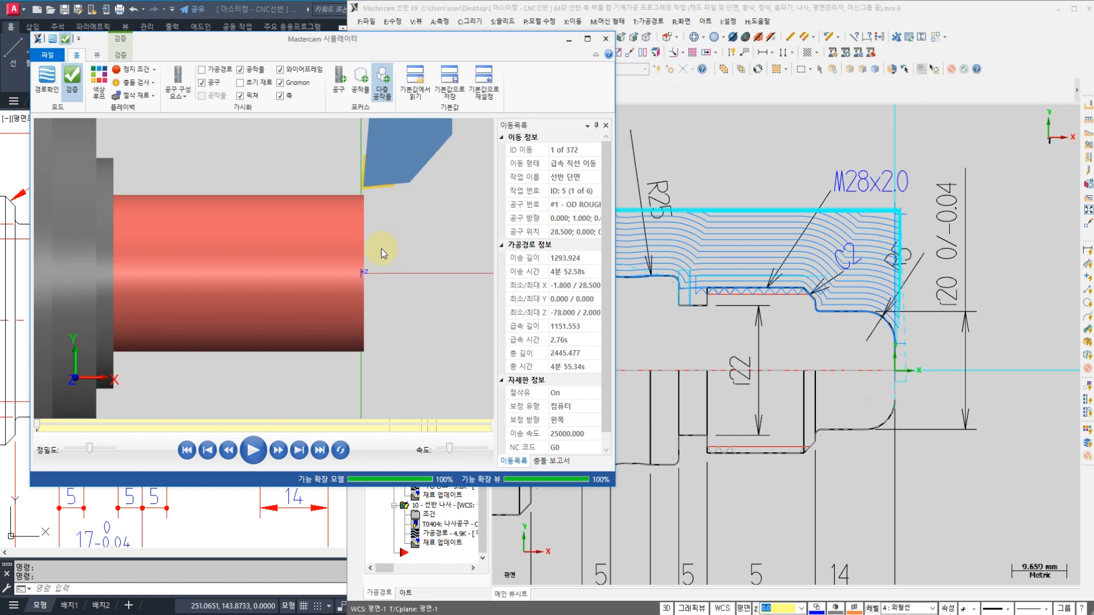
middle_click_drag(383, 244, 424, 275)
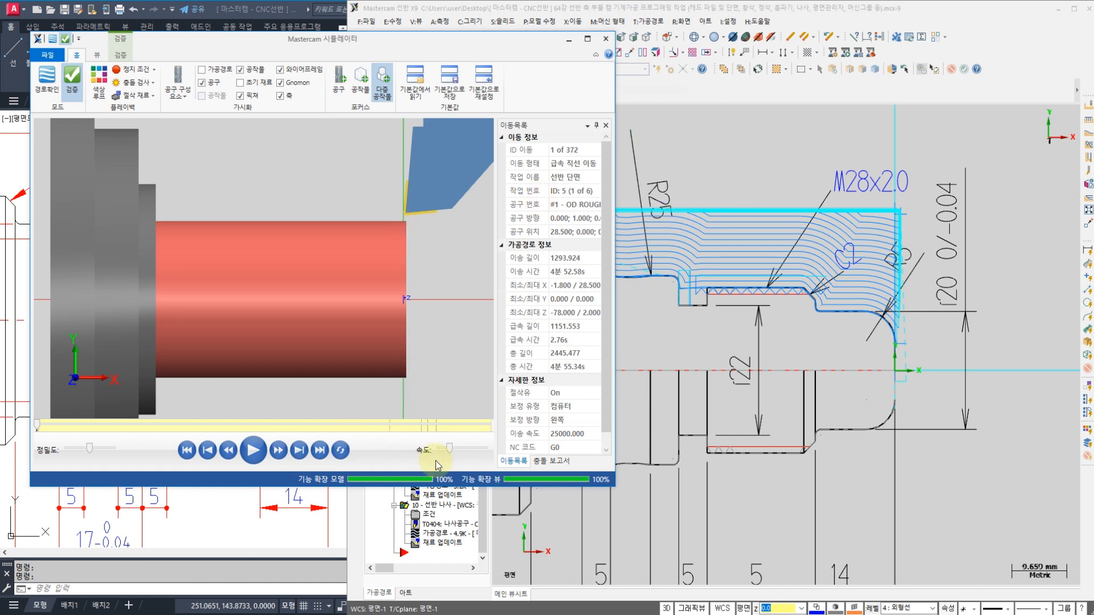
left_click(254, 451)
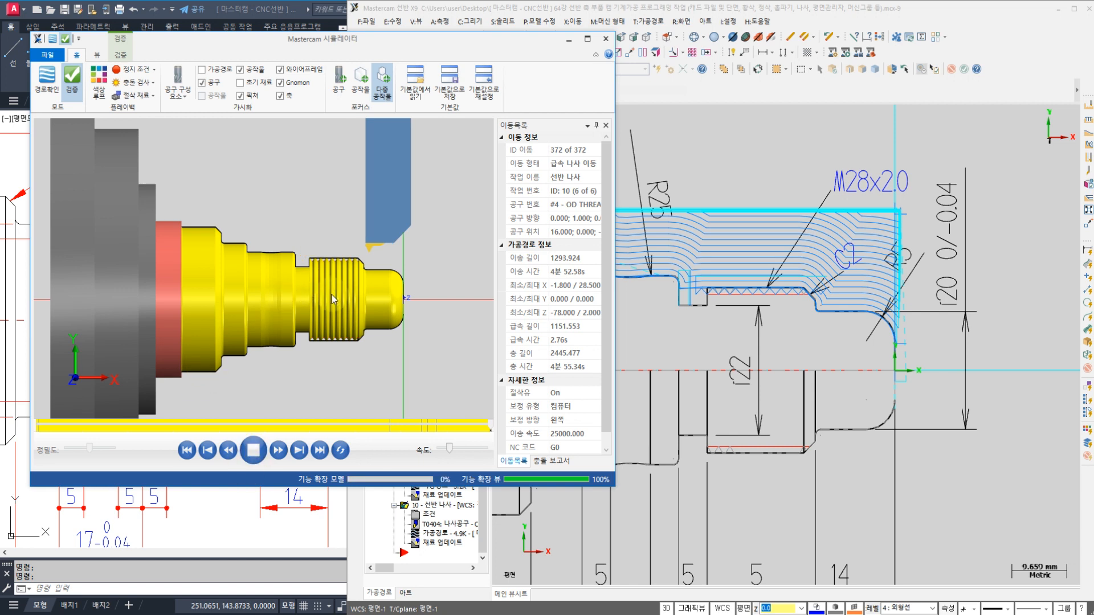
- Examine the machined thread profile up close and the finished shaft end from several angles in the simulation
middle_click_drag(329, 269, 328, 292)
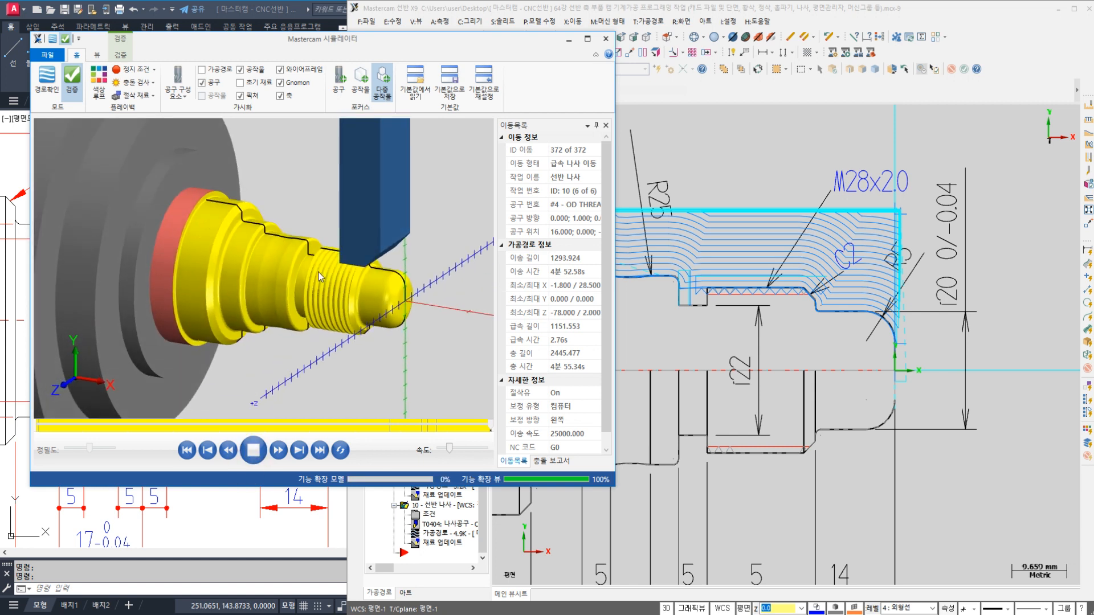
scroll(295, 245, "up", 4)
middle_click_drag(295, 254, 298, 231, "ctrl")
scroll(294, 234, "up", 3)
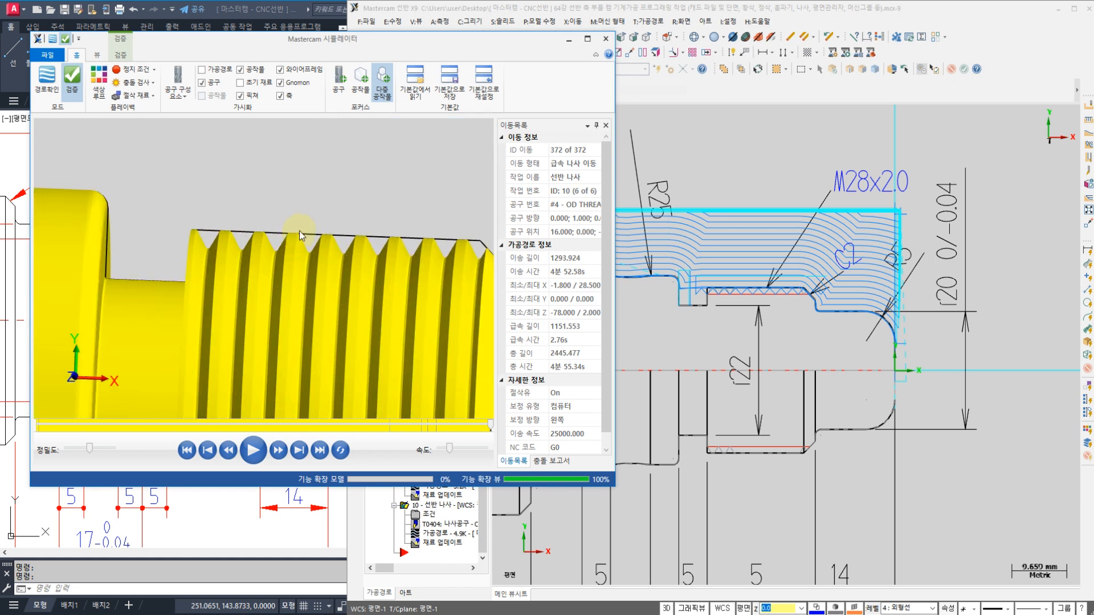
scroll(299, 234, "up", 3)
scroll(302, 236, "down", 6)
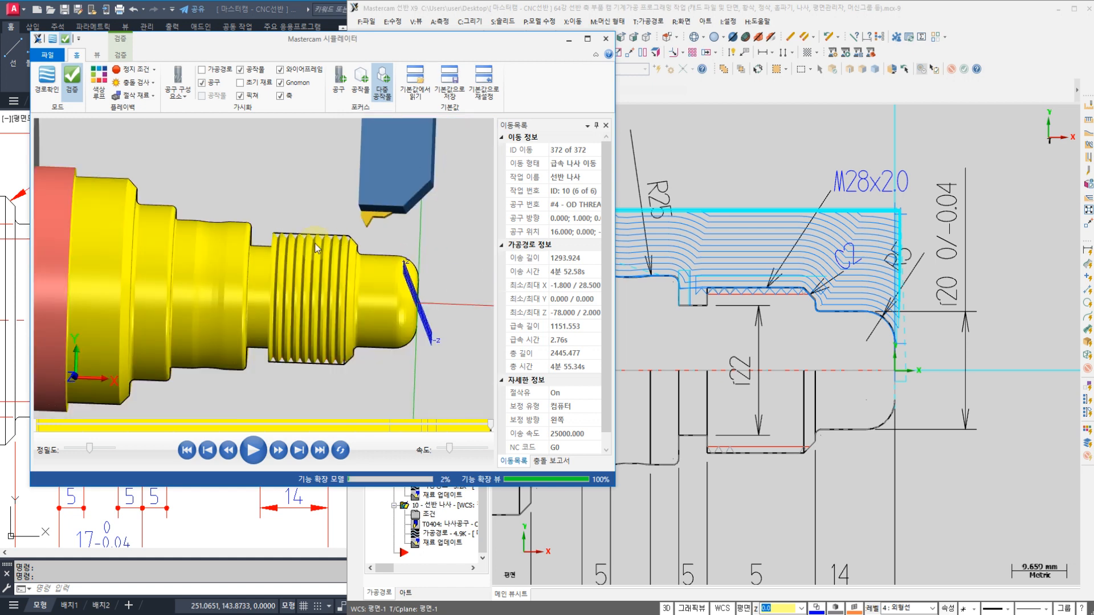
middle_click_drag(302, 236, 294, 261)
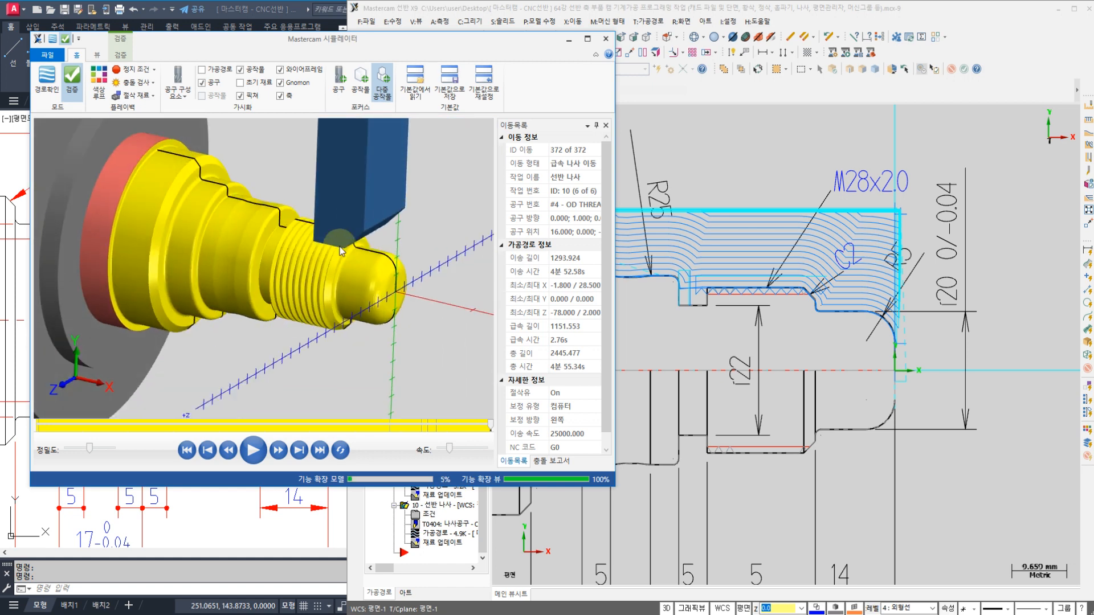
- Return to the toolpath manager and collapse the expanded operations 5 to 10 of toolpath group 2
left_click(610, 175)
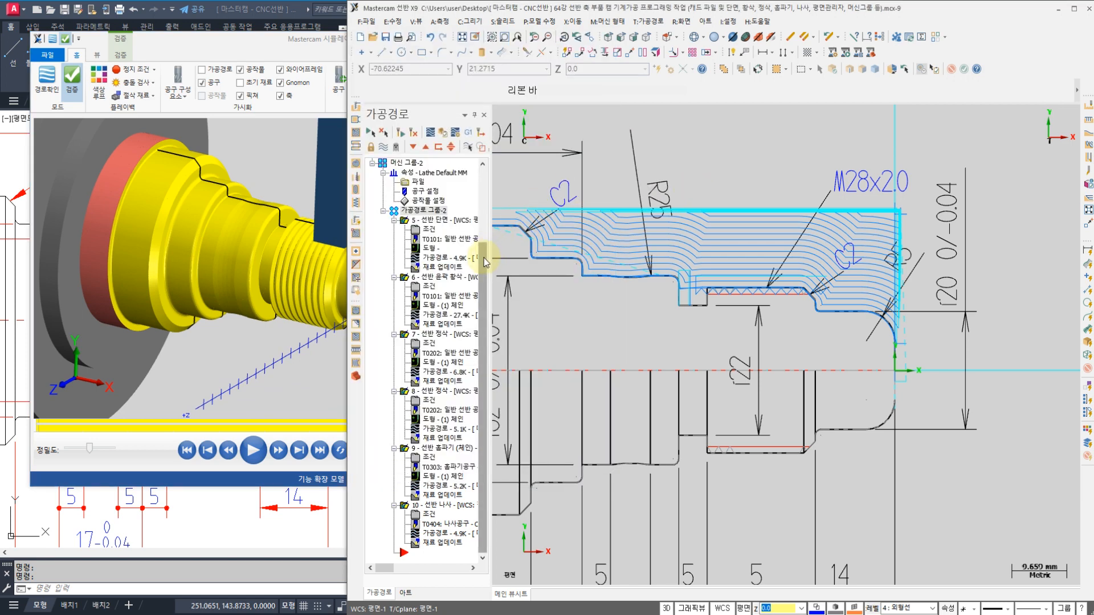
left_click(393, 278)
left_click(393, 335)
left_click(394, 343)
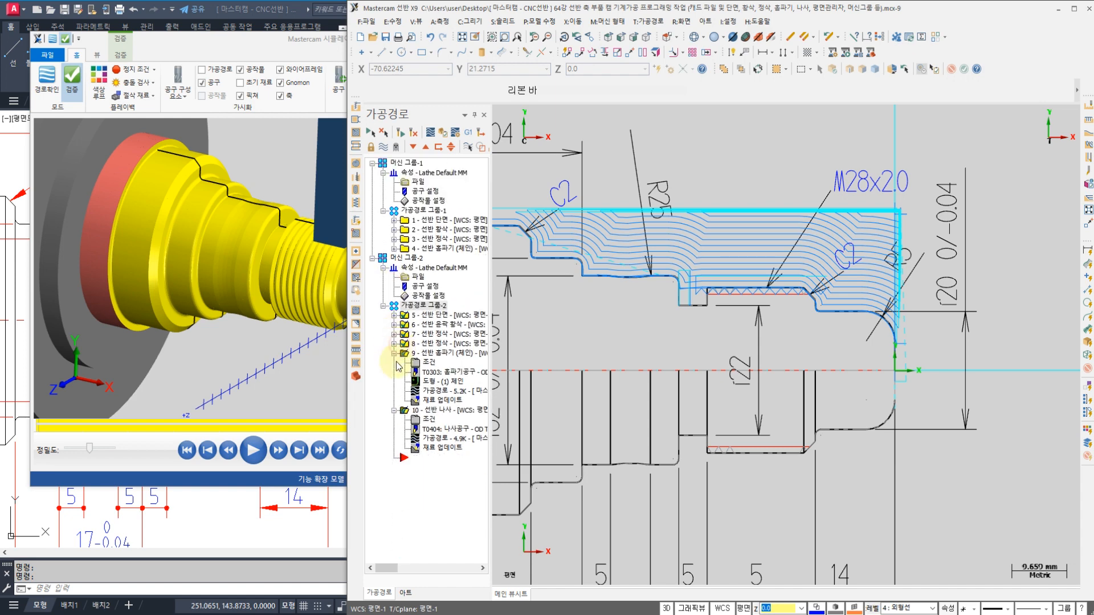
left_click(393, 353)
left_click(393, 363)
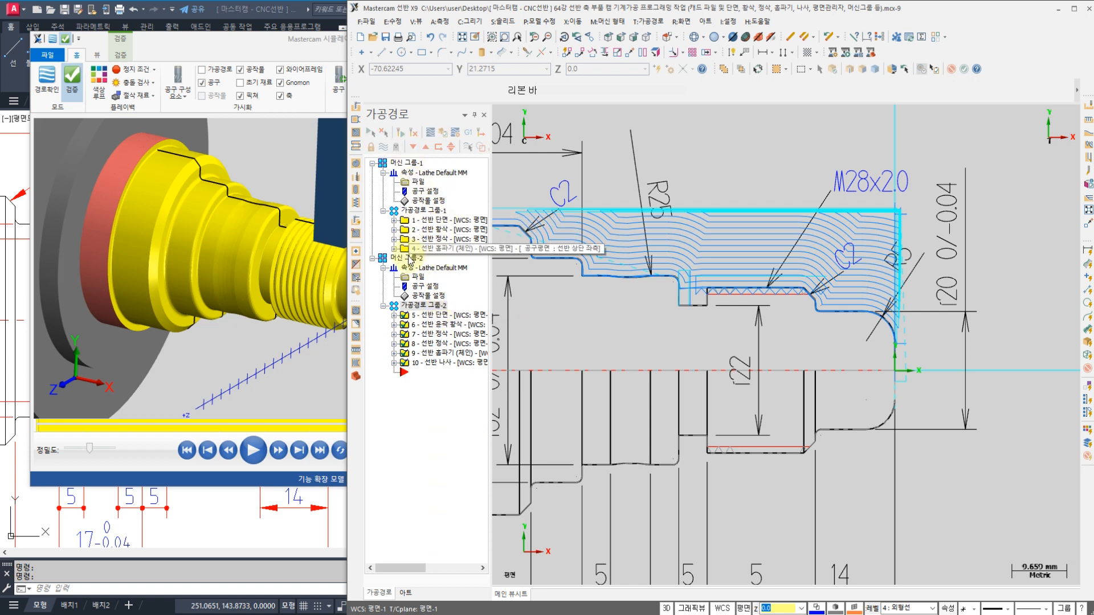
- Select only machine group 1's operations 1 to 4 and post-process them to an NC file with the .NC extension
left_click(415, 163)
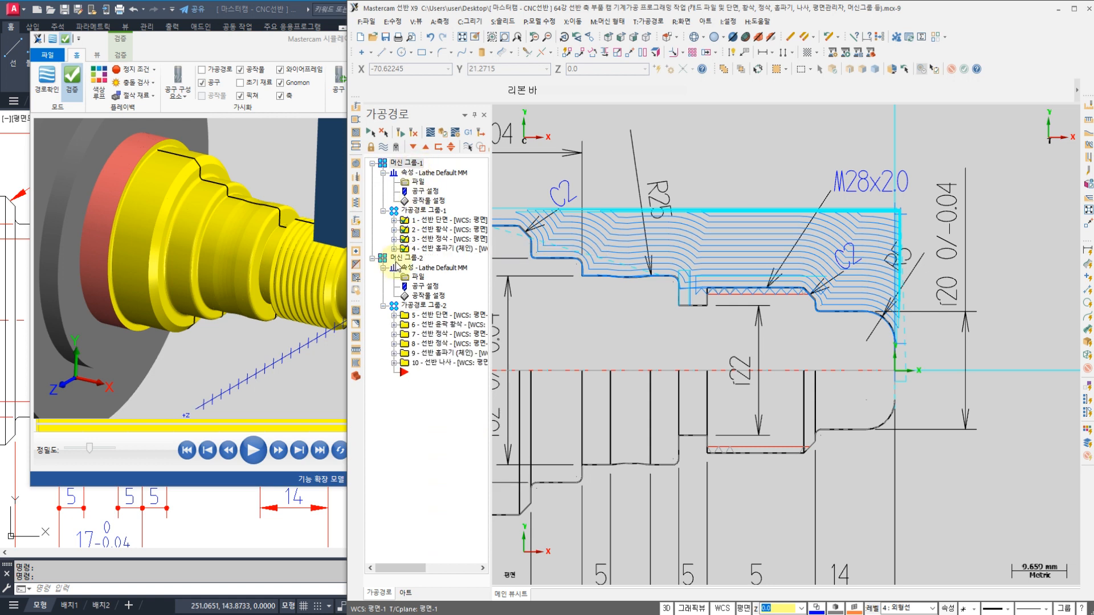
left_click(398, 259)
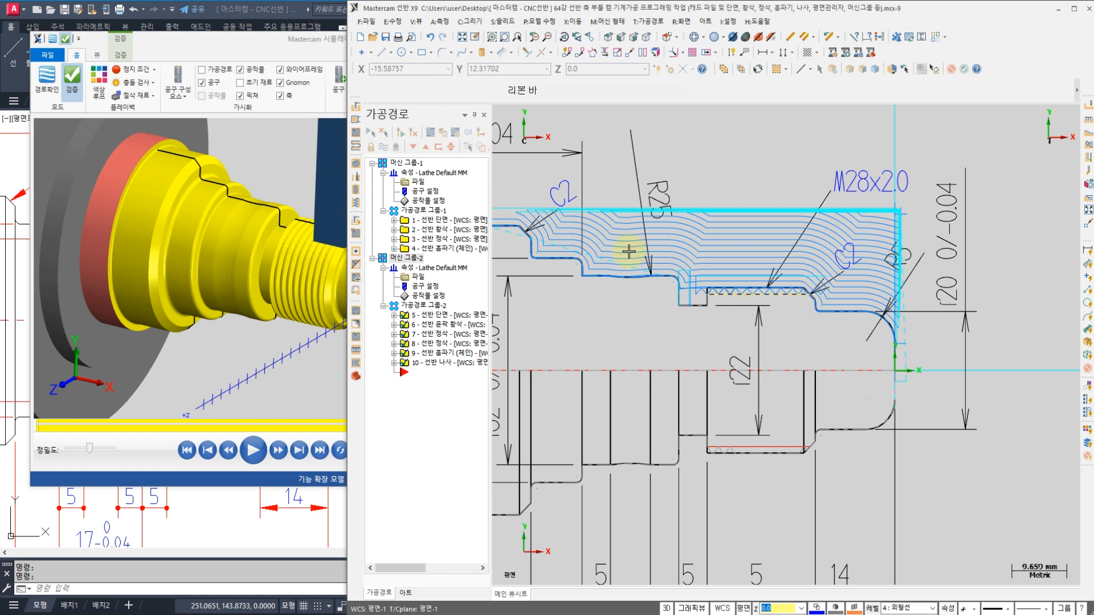
left_click(398, 165)
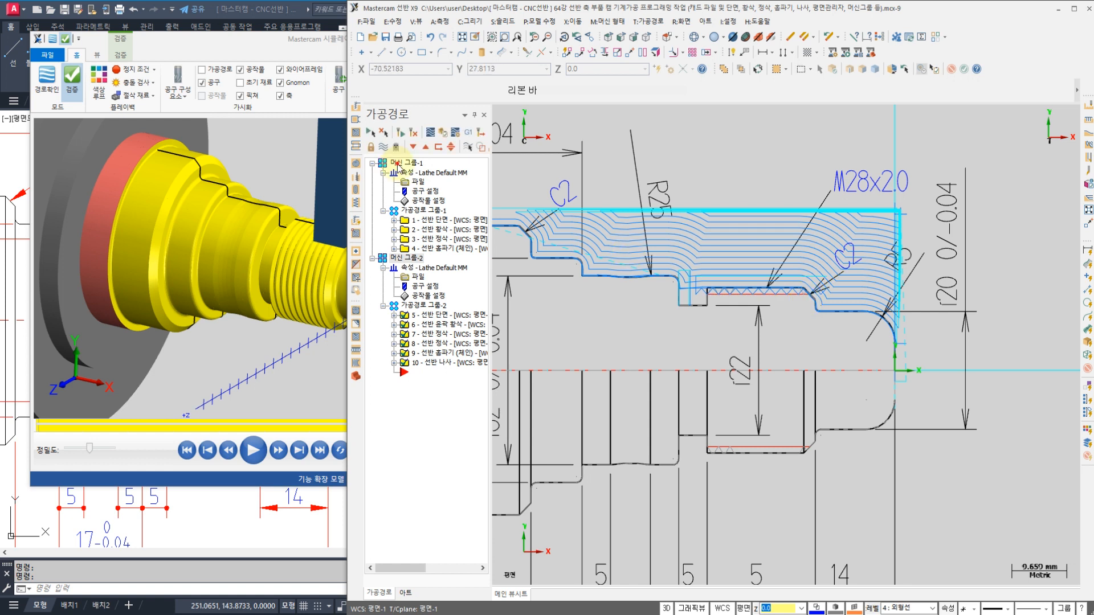
left_click(398, 165)
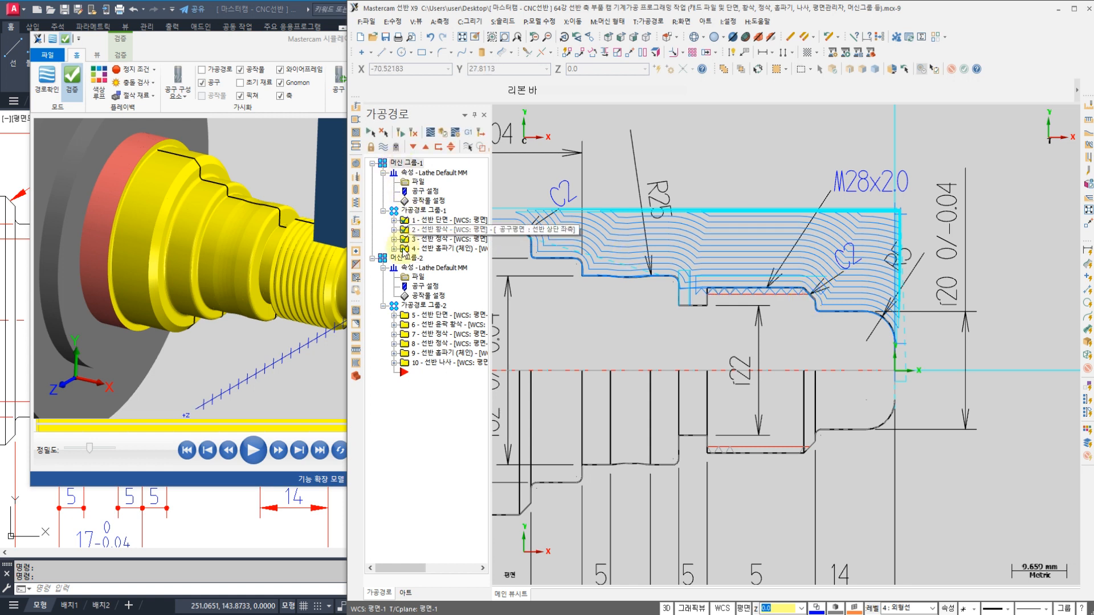
left_click(468, 138)
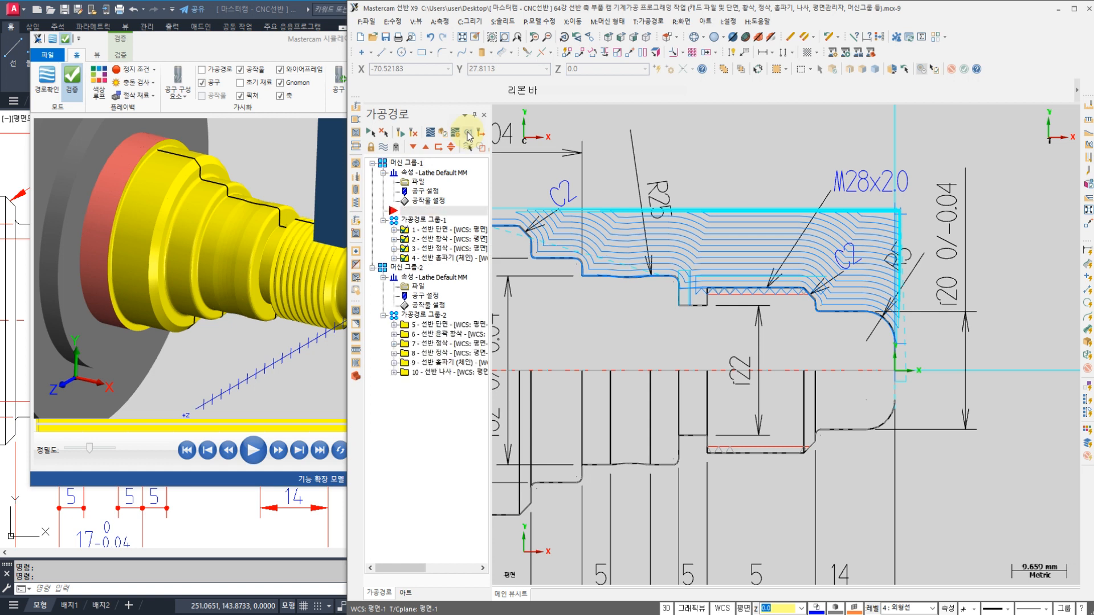
left_click(468, 135)
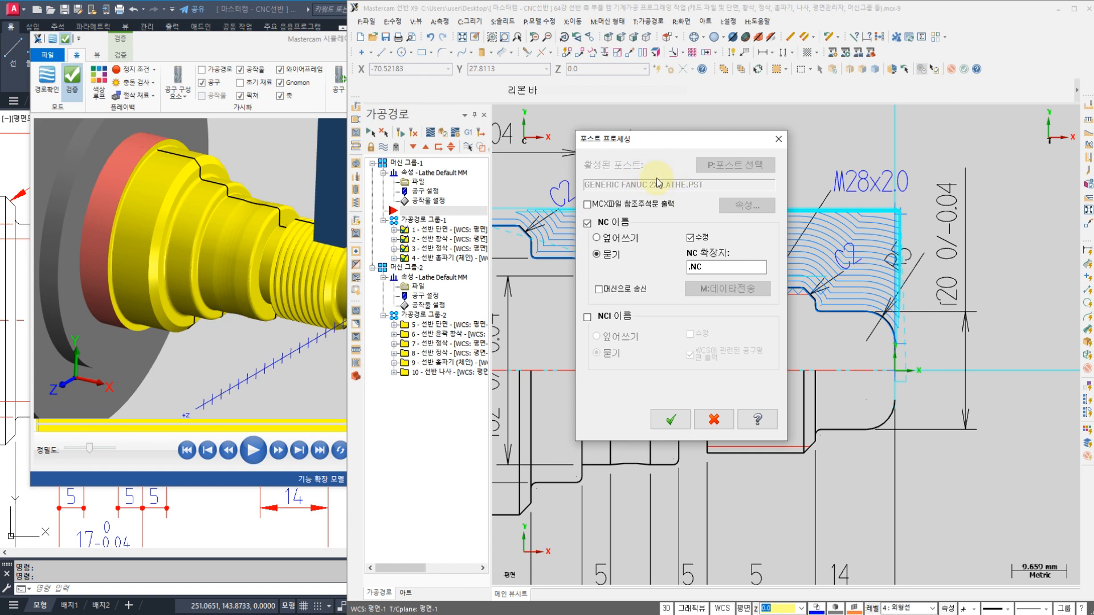
left_click(679, 419)
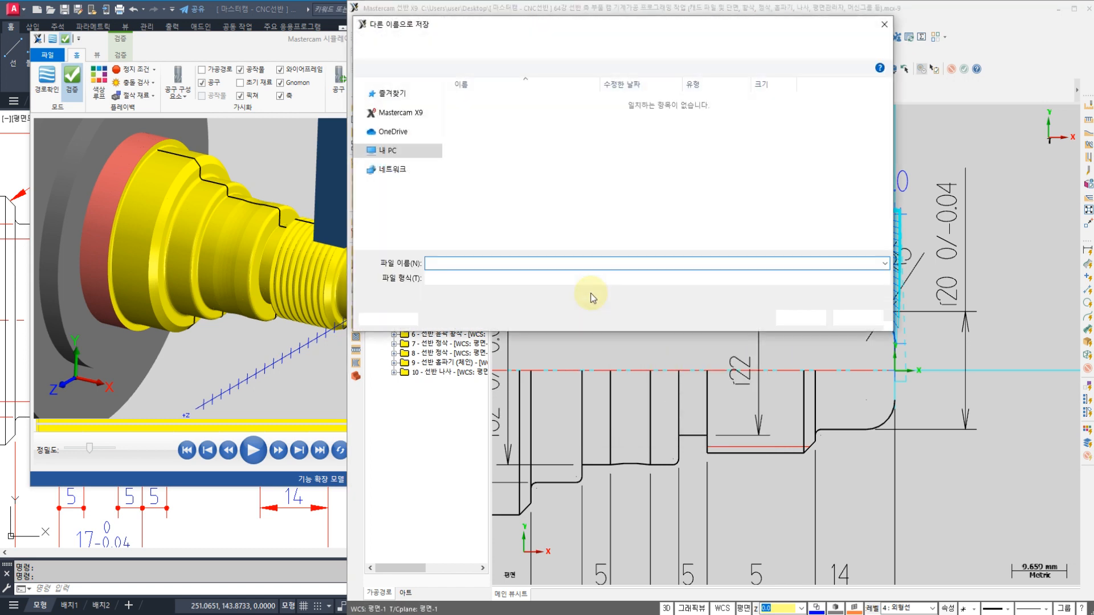
- Save the posted NC program to the desktop (바탕 화면) as O1429(1차뒷단)
left_click(398, 178)
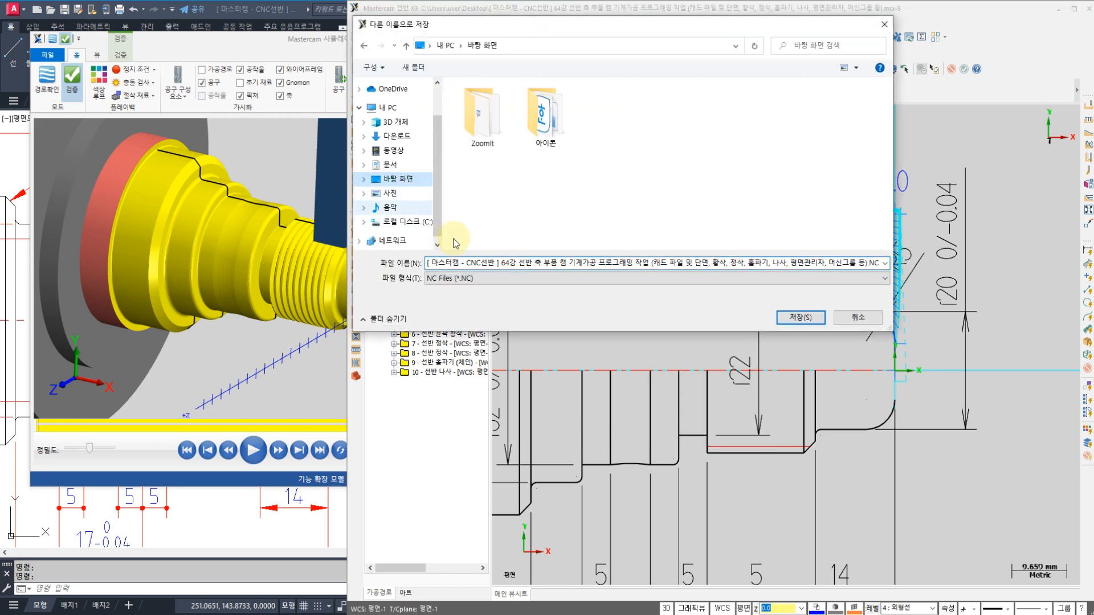
left_click(483, 263)
key("ctrl+a")
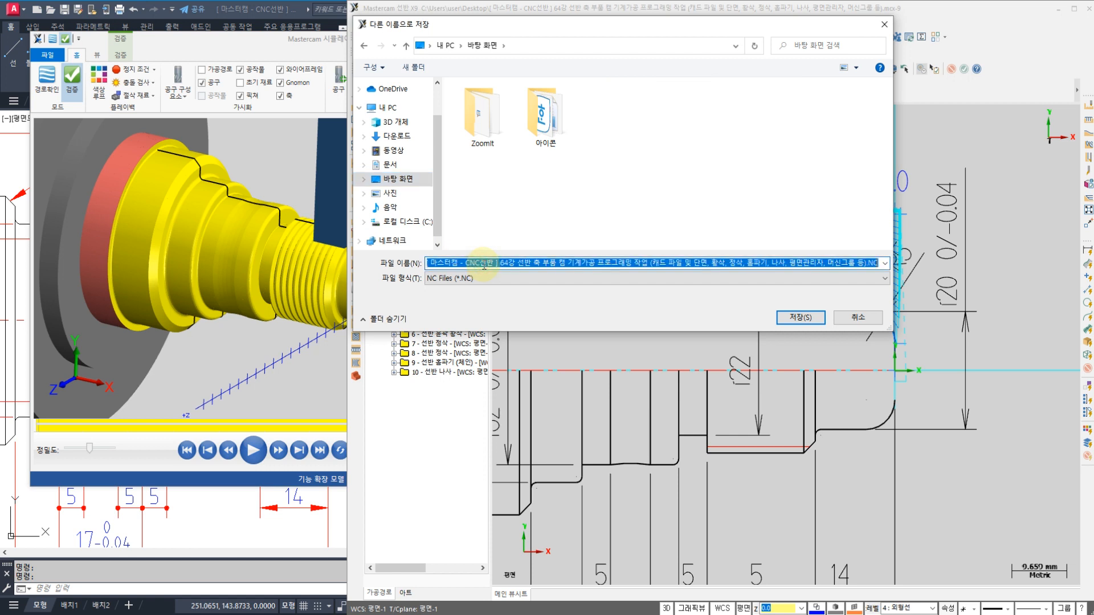
type("O")
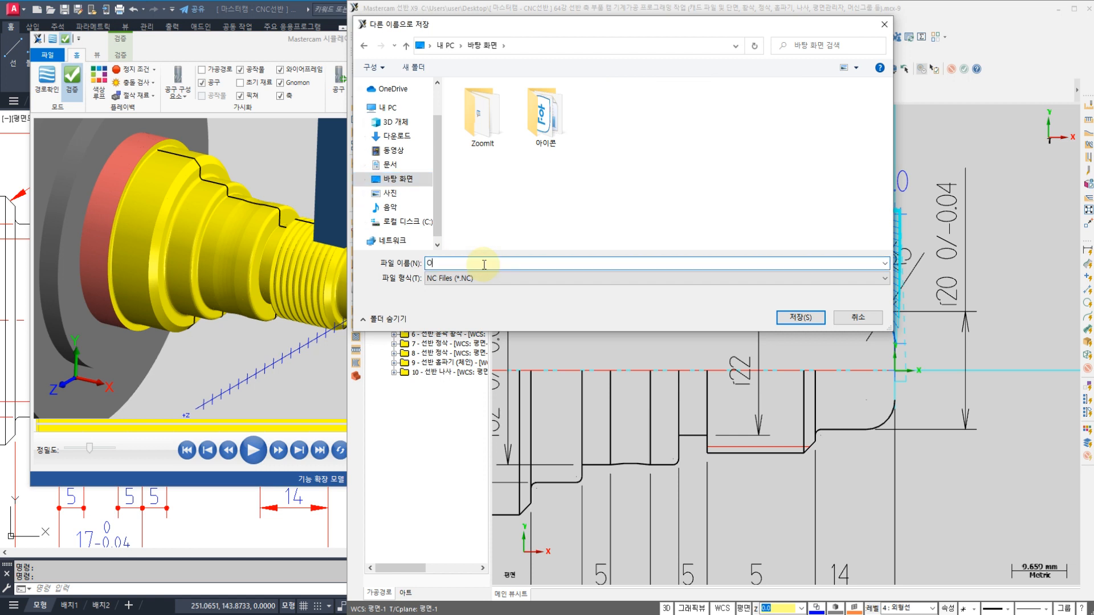
type("0")
type("뒷단)")
left_click(813, 323)
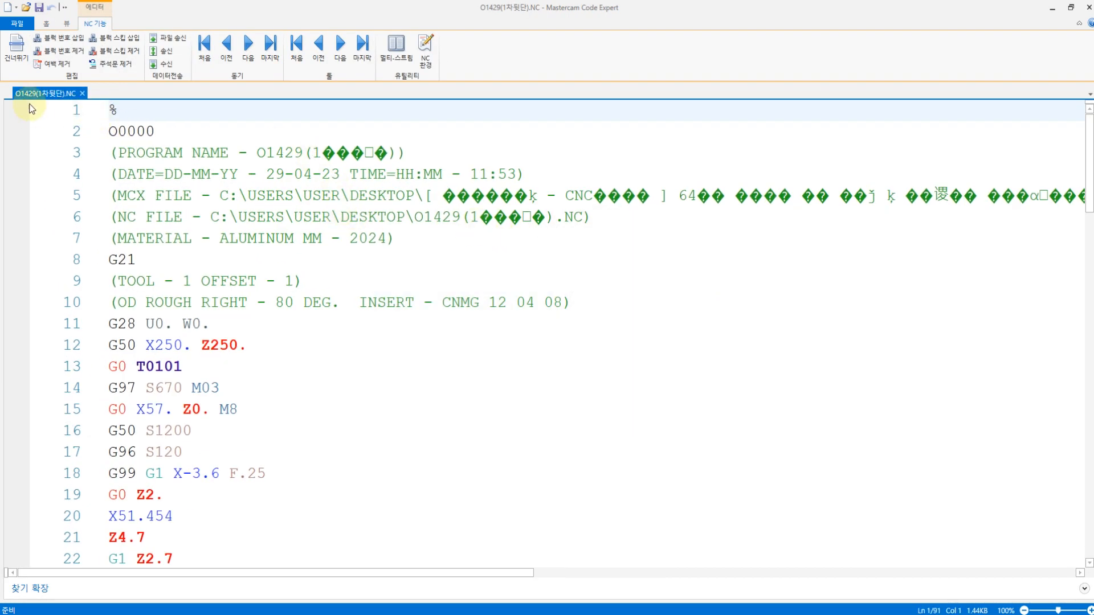
- Change the program number on line 2 of the NC code to O1429
left_click(165, 133)
key("BackSpace")
key("BackSpace")
key("BackSpace")
key("BackSpace")
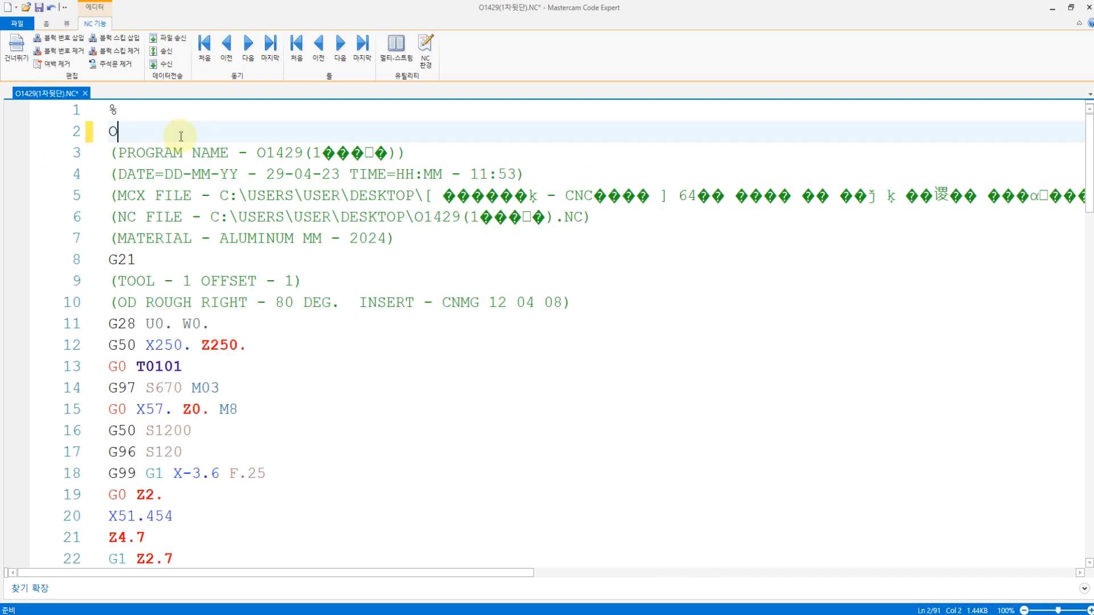
type("1429")
- Delete the header comments, the G21 block and the first tool comments between the program number and G28 U0. W0
left_click_drag(601, 297, 107, 161)
key("Delete")
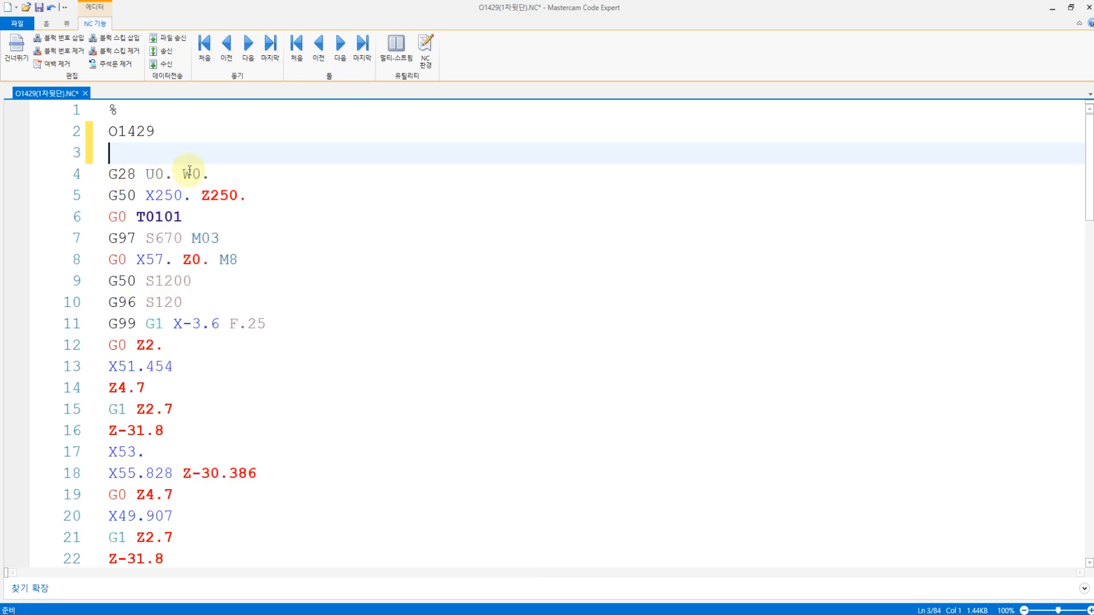
key("BackSpace")
- Remove the empty line below O1429 and delete the G50 X250. Z250. block ahead of T0101
left_click_drag(270, 174, 110, 178)
left_click(141, 177)
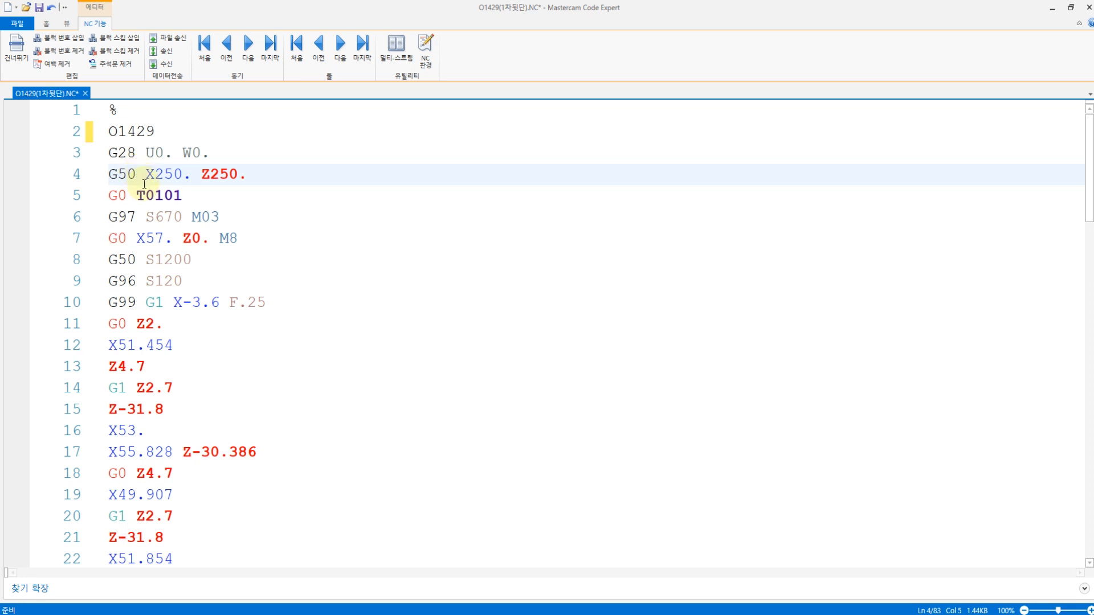
left_click_drag(281, 176, 102, 183)
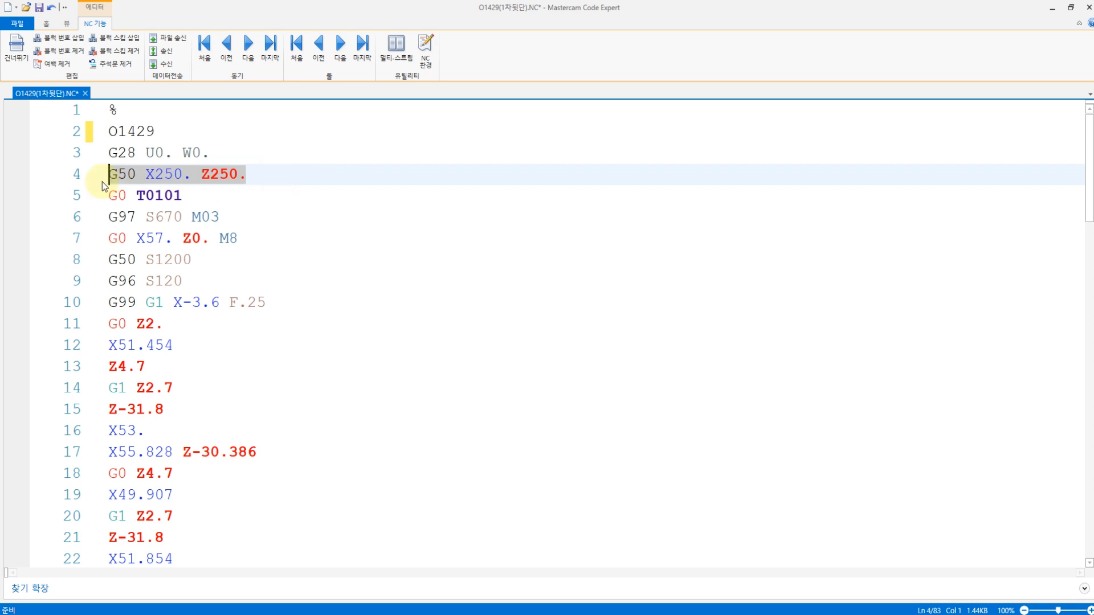
key("BackSpace")
key("BackSpace")
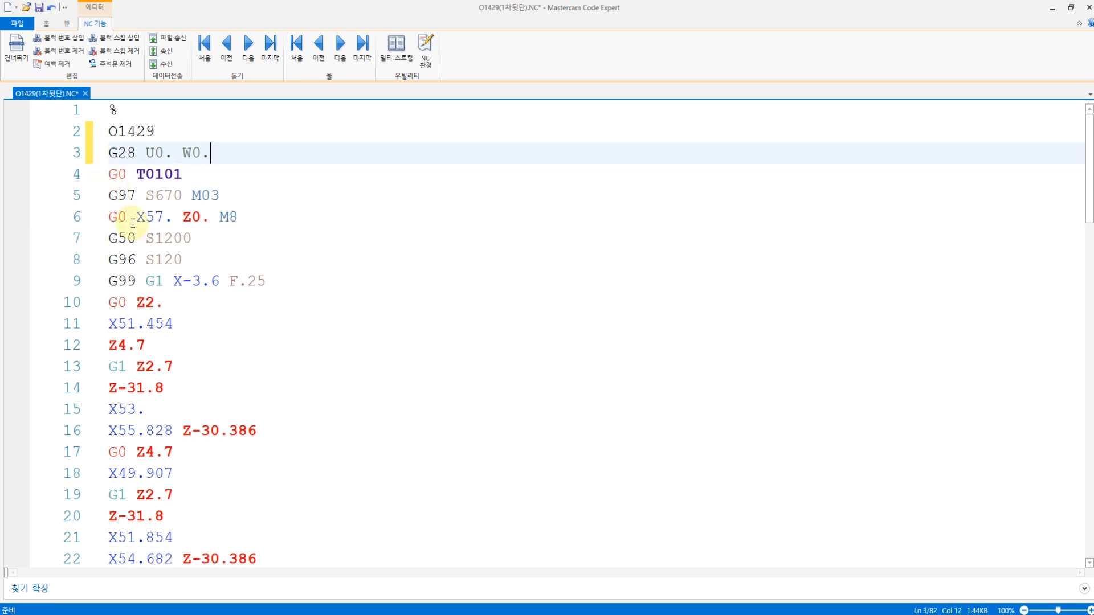
left_click(193, 183)
left_click(235, 196)
left_click(263, 219)
left_click(238, 280)
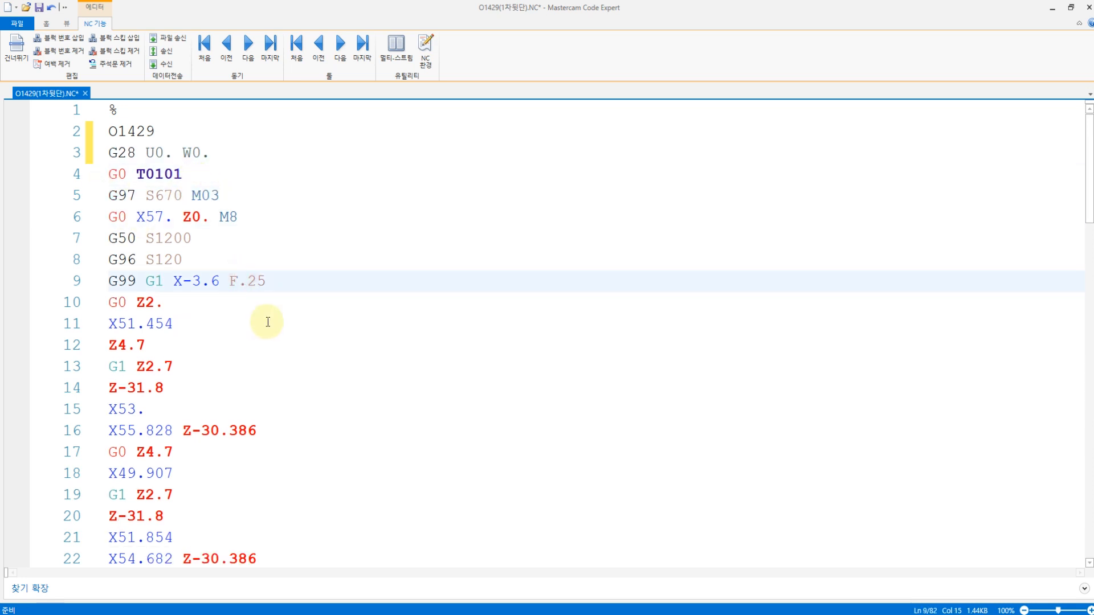
- Replace the two tool 2 comment lines after M01 with one blank line and delete the G50 X250. Z250. block before T0202
scroll(268, 322, "down", 1)
scroll(262, 319, "up", 1)
scroll(262, 320, "down", 9)
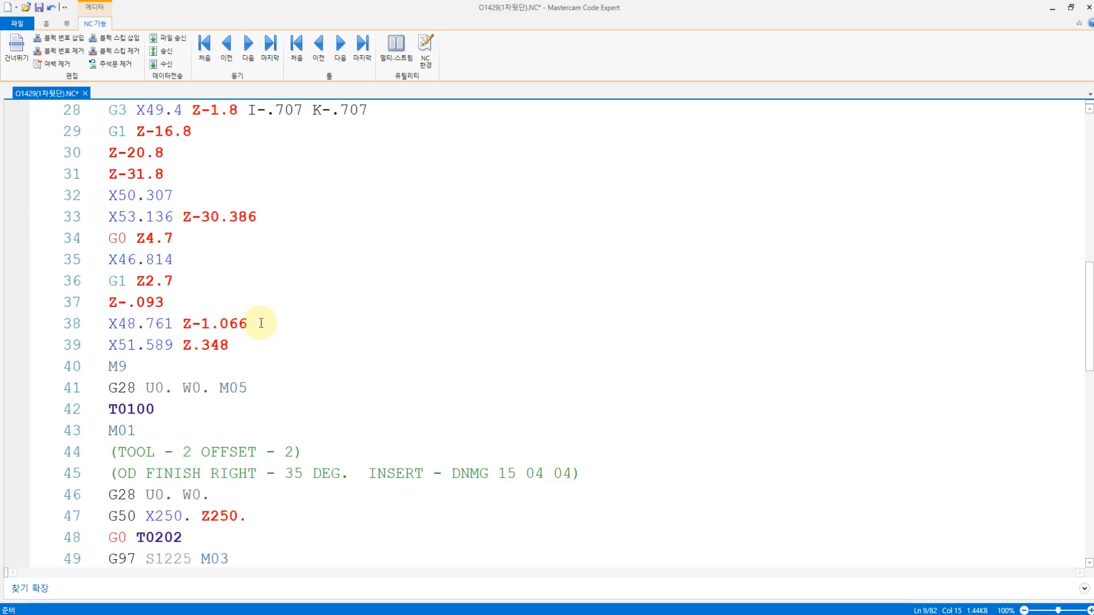
scroll(250, 330, "down", 2)
scroll(179, 305, "up", 3)
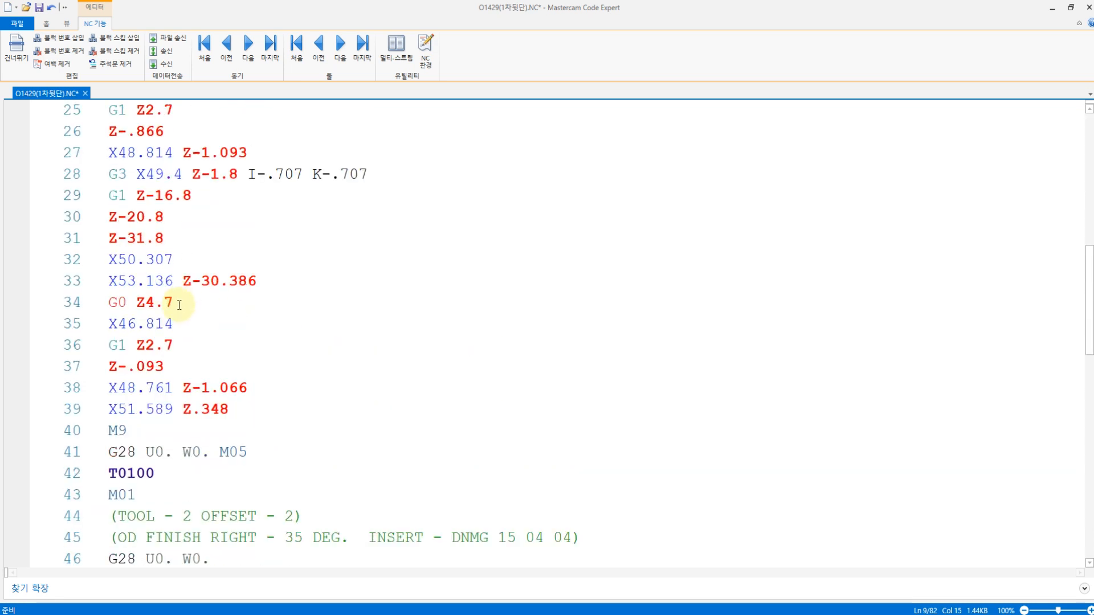
scroll(188, 274, "down", 3)
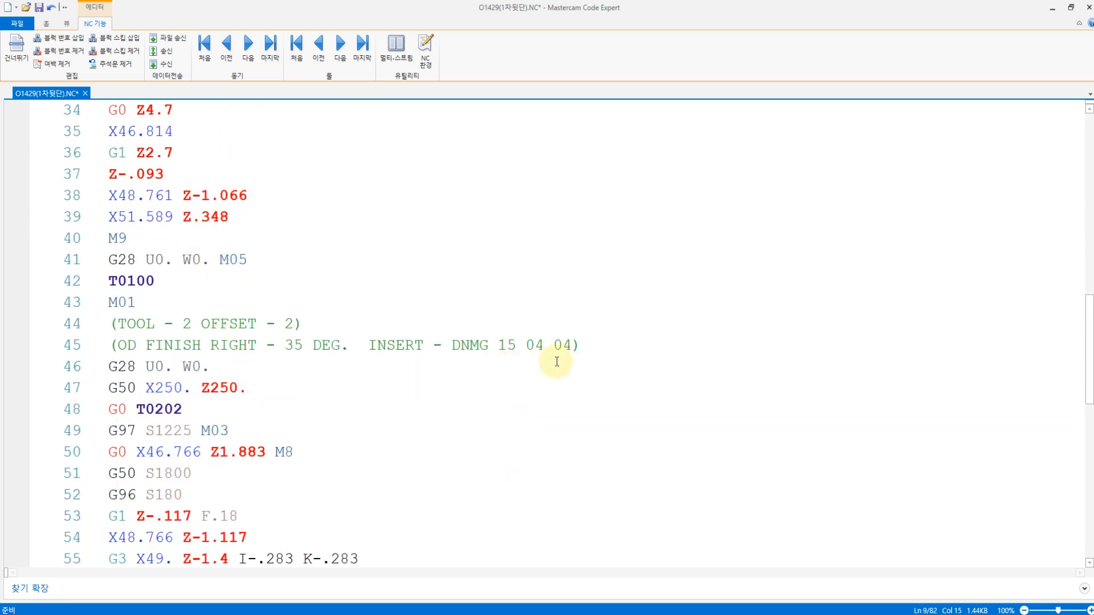
left_click_drag(586, 345, 107, 332)
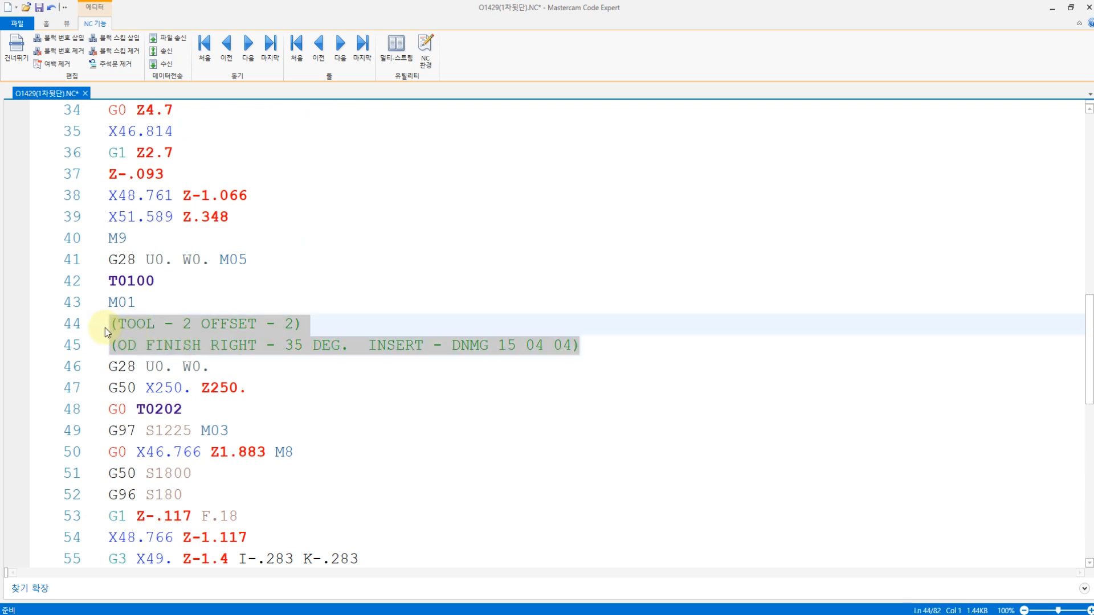
key("Delete")
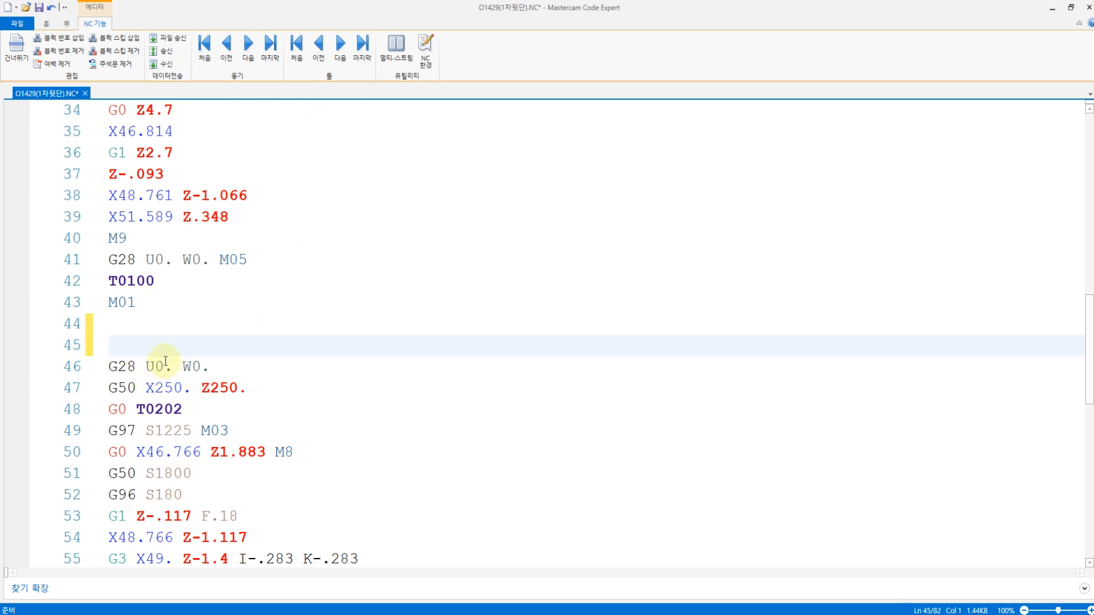
key("BackSpace")
left_click(257, 368)
key("shift+Home")
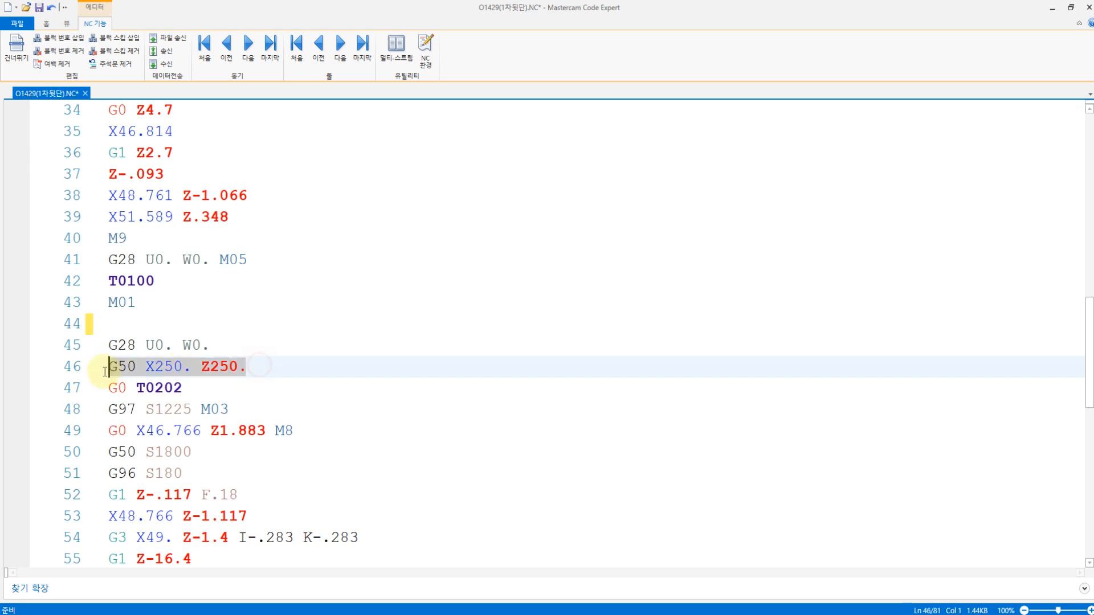
key("Delete")
key("BackSpace")
- Replace the tool 3 groove comments with one blank line and delete the G50 X250. Z250. block before T0303
scroll(247, 367, "down", 5)
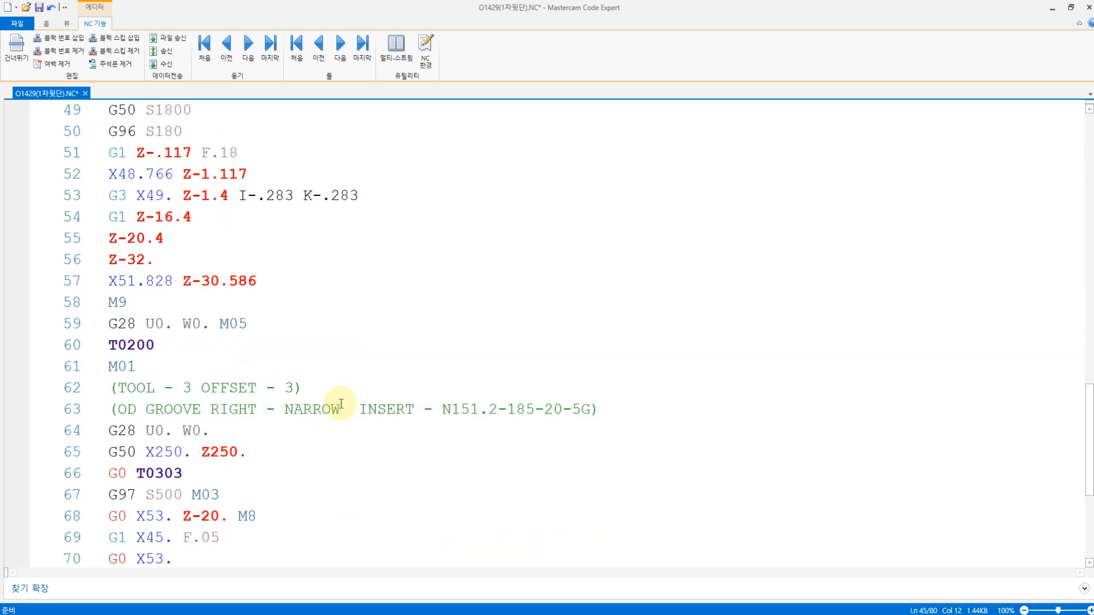
left_click_drag(620, 411, 92, 391)
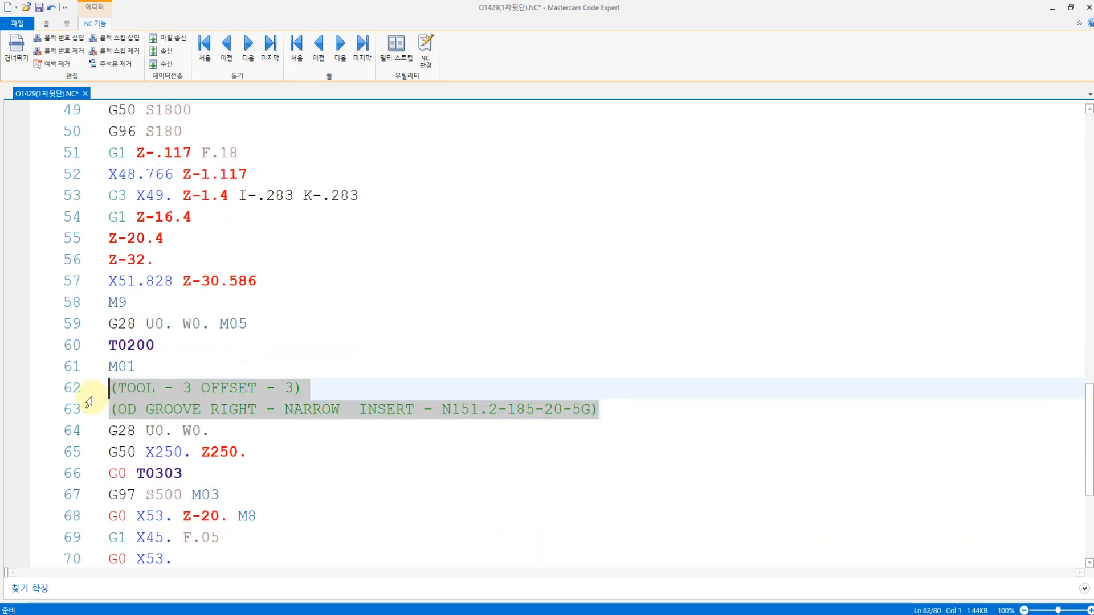
key("Delete")
left_click(266, 437)
key("shift+Home")
key("Delete")
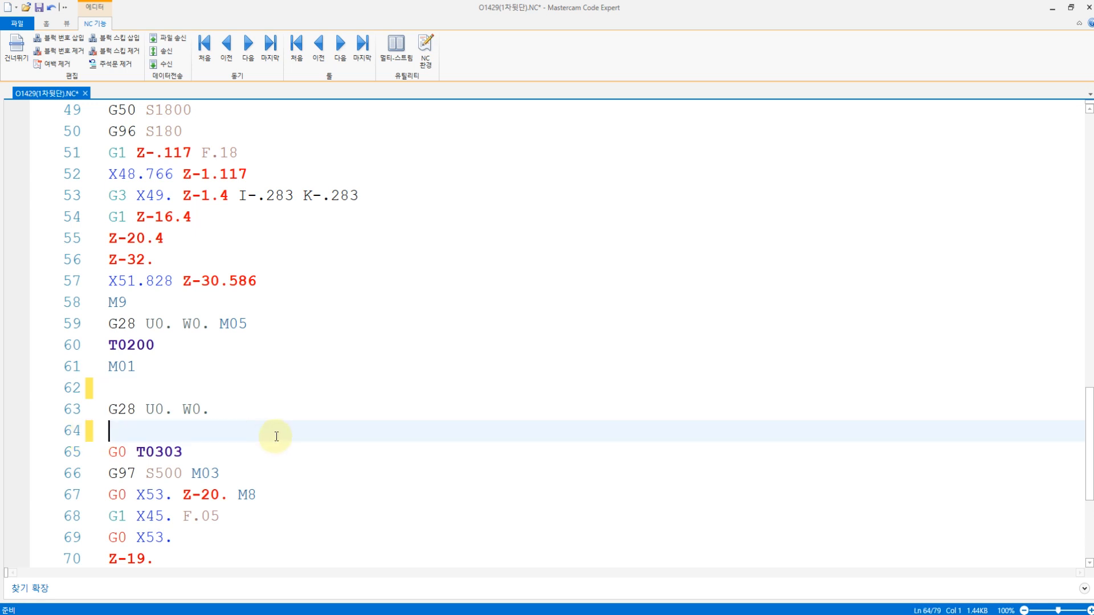
key("BackSpace")
- Check the program through its M30 ending and save the edited O1429(1차뒷단).NC file
scroll(276, 433, "down", 3)
left_click(191, 495)
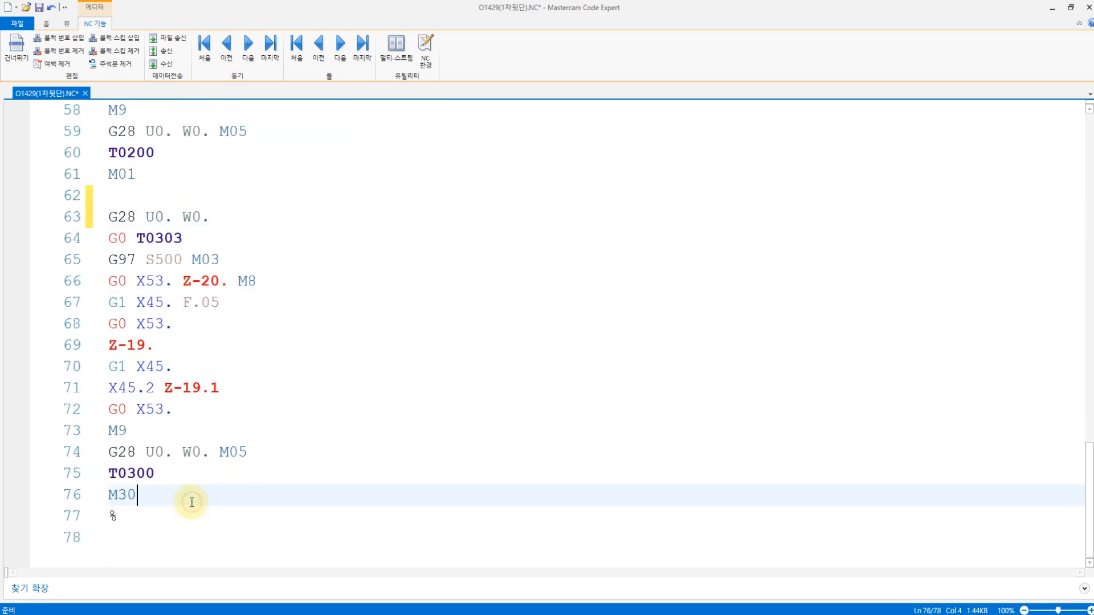
left_click(180, 512)
scroll(198, 490, "up", 19)
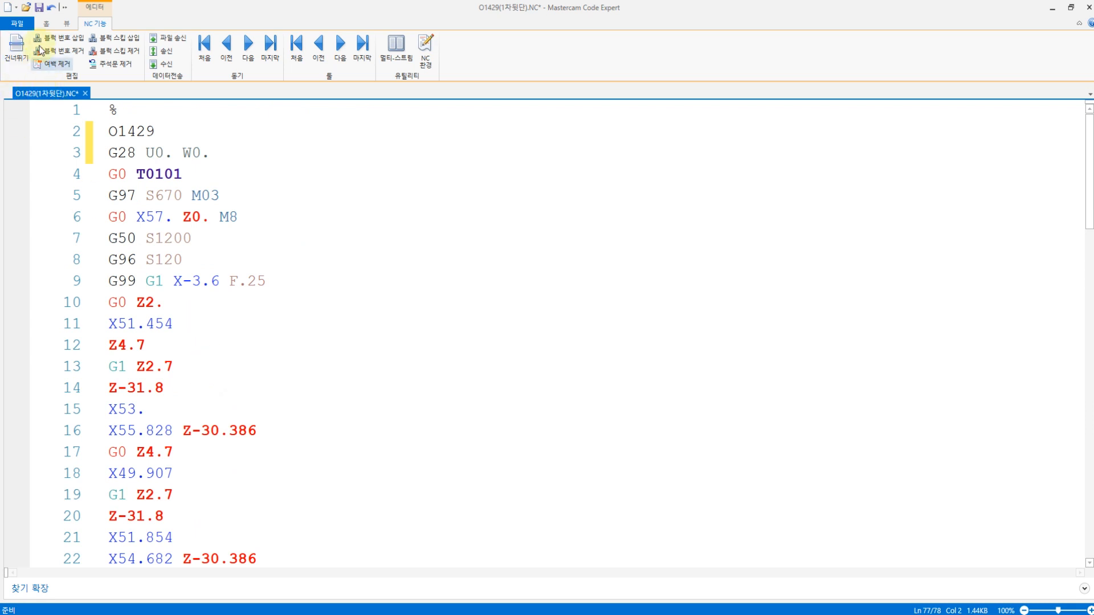
left_click(39, 8)
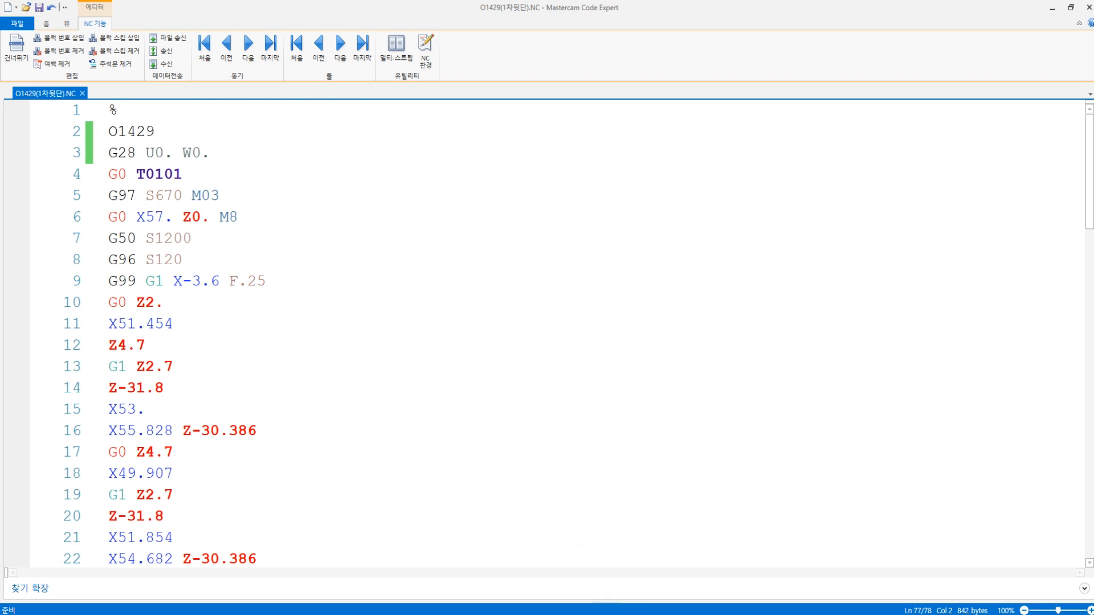
- Switch to Mastercam and post-process machine group 2's operations 5 to 10 to an NC file with the .NC extension
key("alt+Tab")
left_click(406, 257)
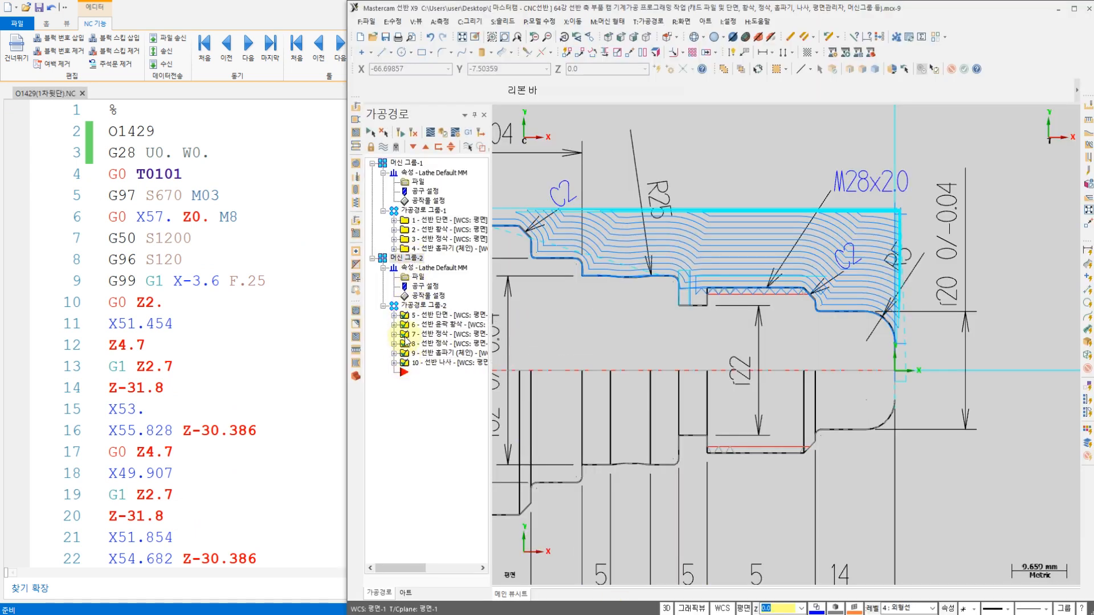
left_click(469, 134)
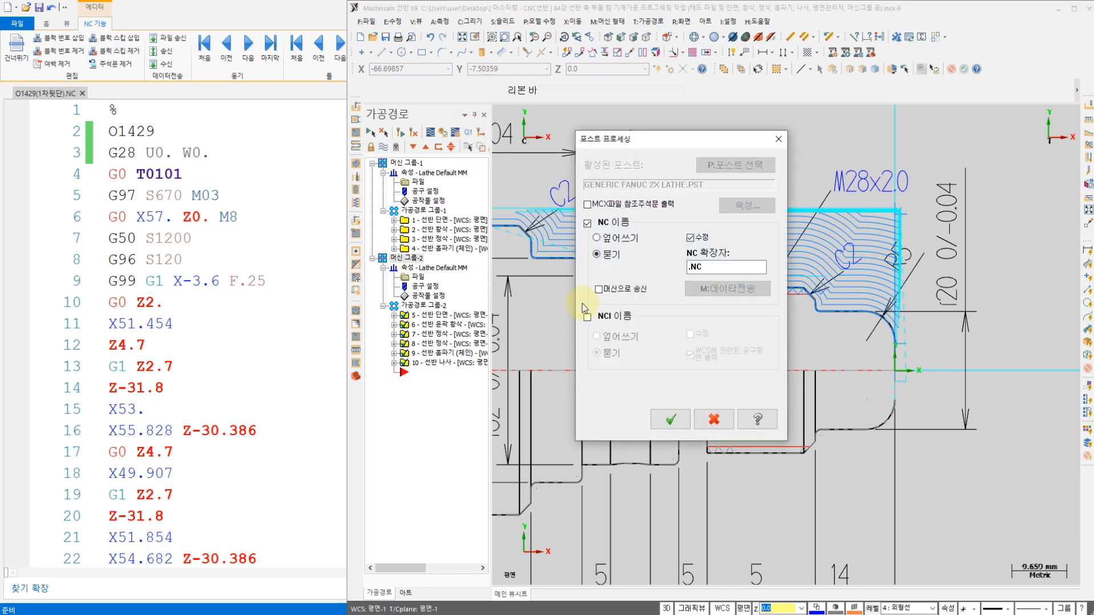
left_click(668, 419)
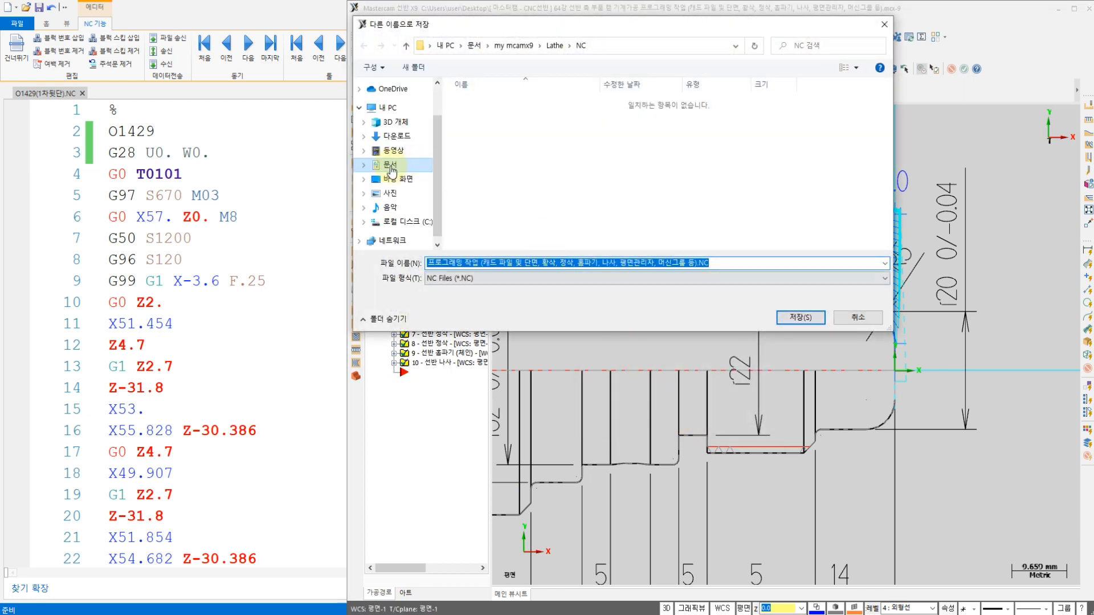
- Save the posted NC program to the desktop (바탕 화면) as O2429(2차앞단).NC, basing the name on the existing O1429 file
left_click(397, 178)
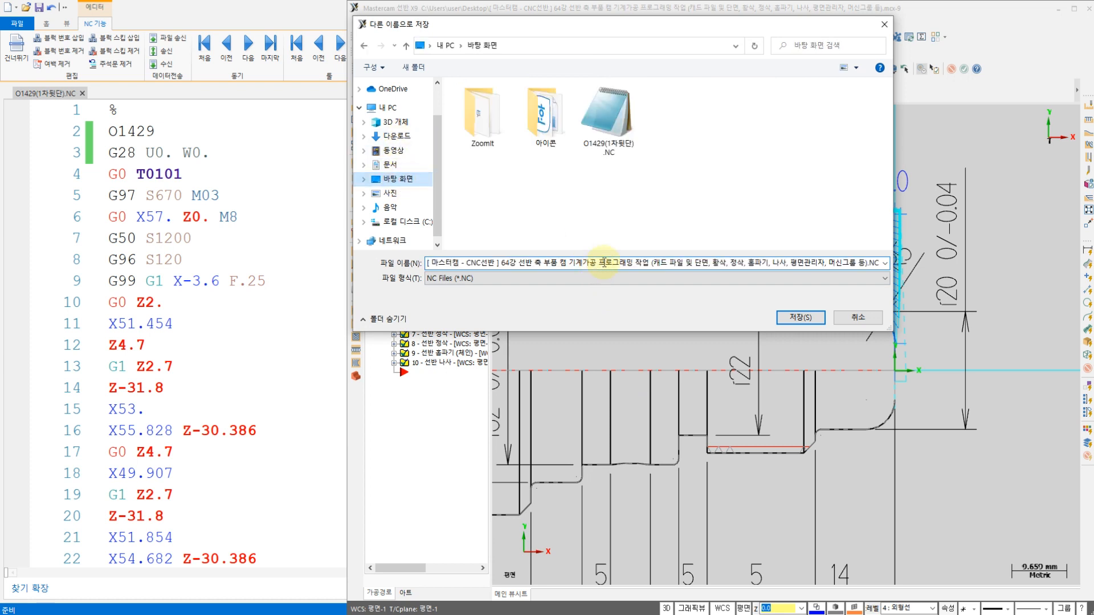
left_click(607, 123)
left_click(436, 263)
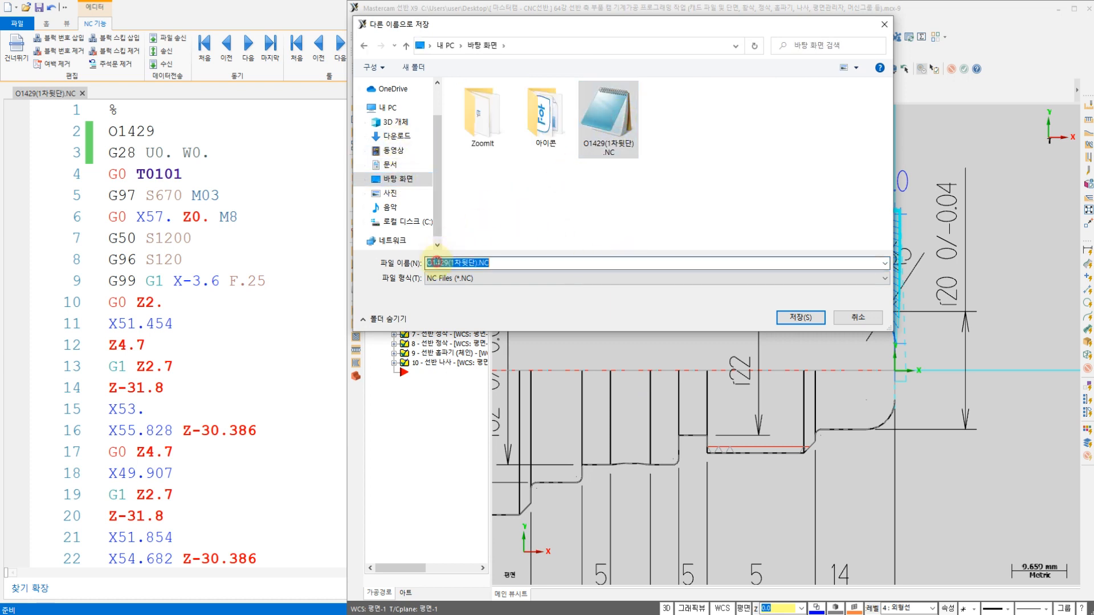
left_click(436, 263)
key("BackSpace")
type("2")
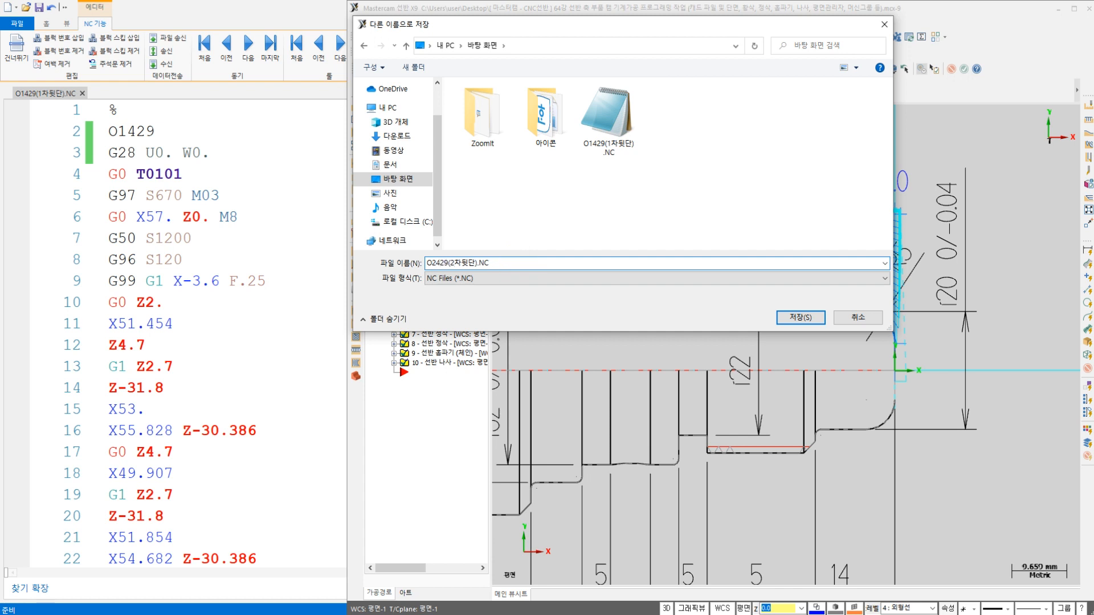
key("BackSpace")
type("D")
key("BackSpace")
key("Hangul")
type("앞ㄷ")
key("BackSpace")
type("단")
key("BackSpace")
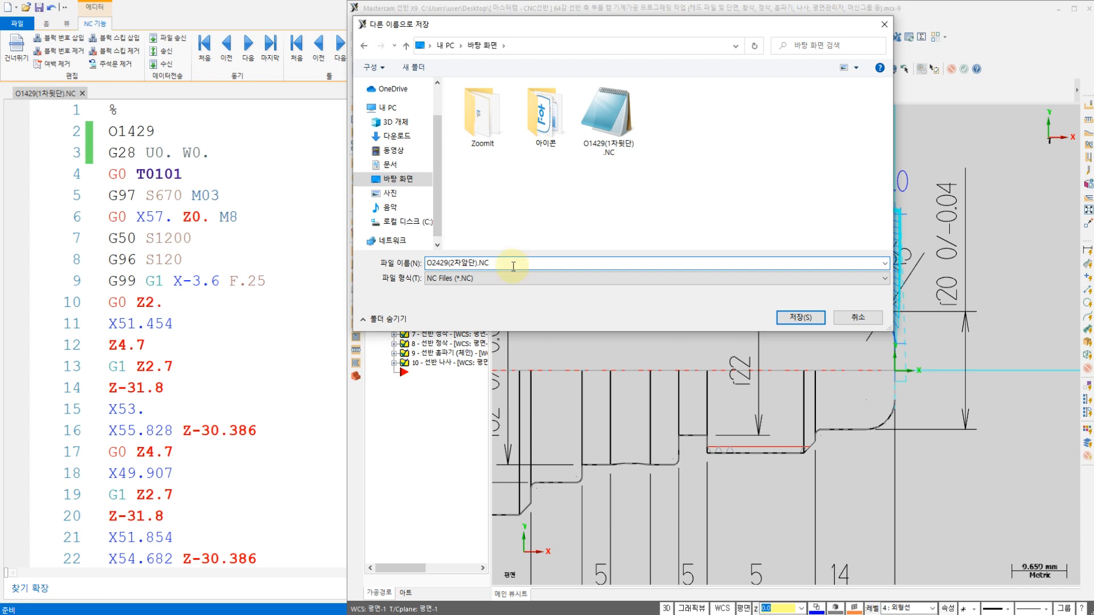
left_click(799, 317)
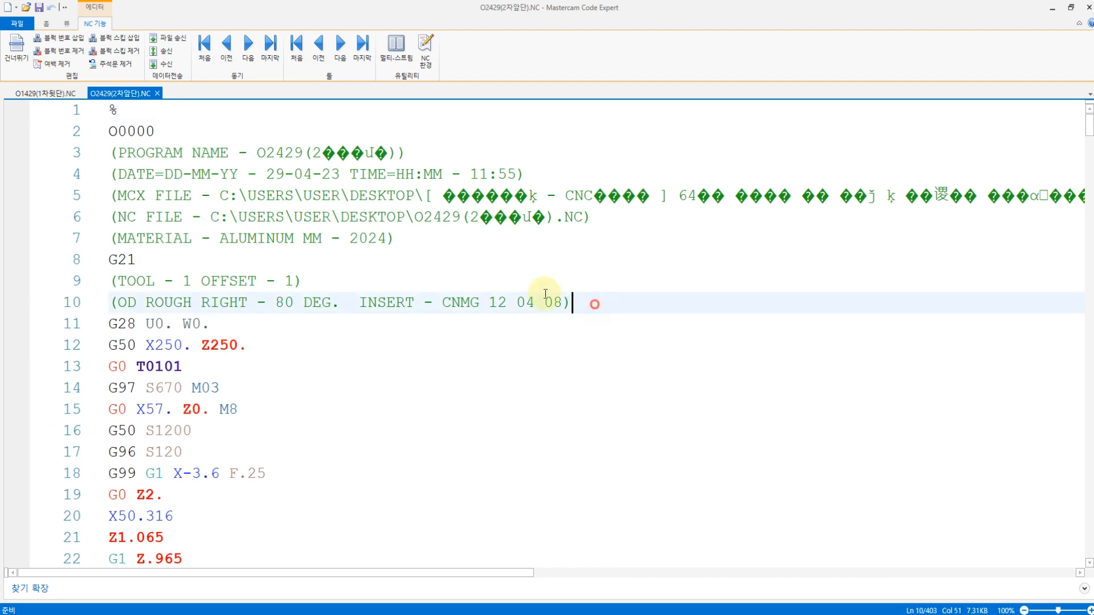
- Replace the program number and header through the tool 1 comments with O2429, and delete the G50 X250. Z250. block before T0101
left_click_drag(591, 302, 118, 132)
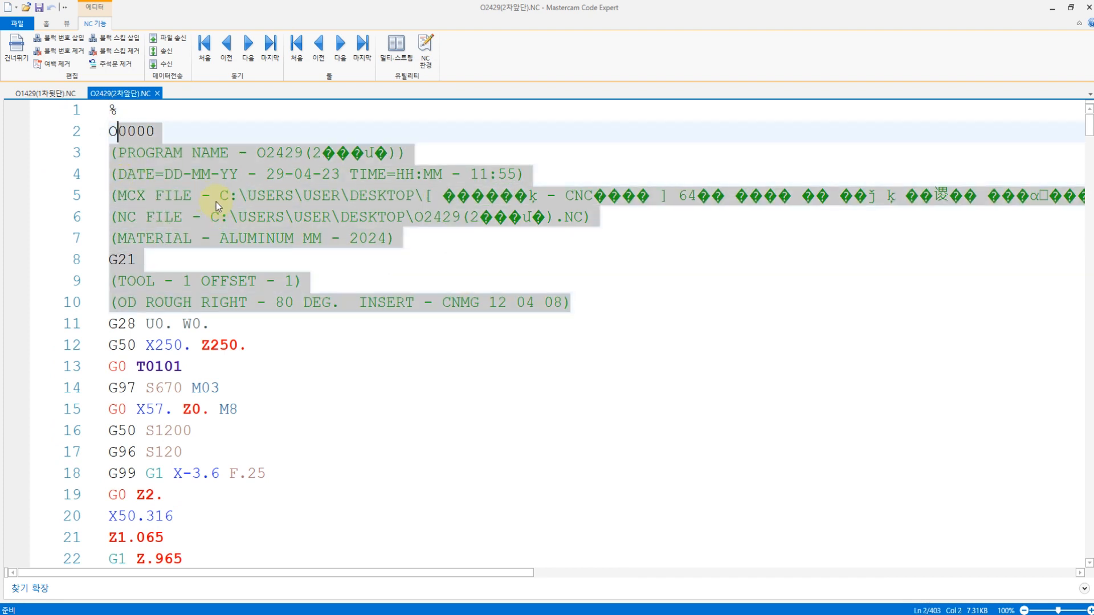
type("2429")
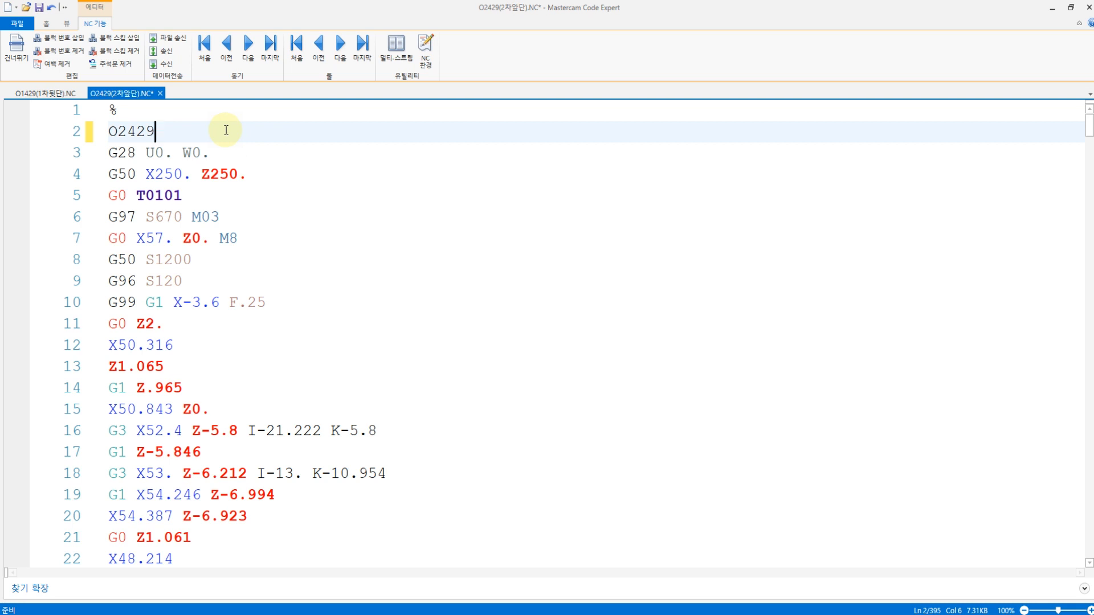
left_click_drag(251, 174, 98, 183)
key("BackSpace")
key("BackSpace")
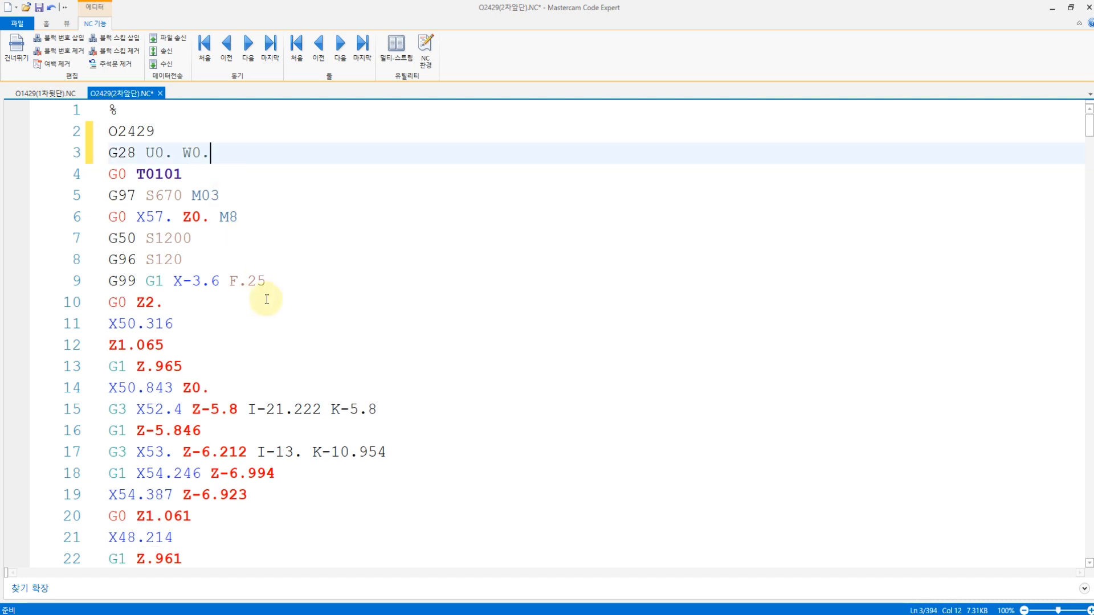
- Replace the tool 2 comments in O2429 with one blank line and delete the G50 X250. Z250. block before T0202
scroll(268, 299, "down", 8)
scroll(266, 302, "down", 20)
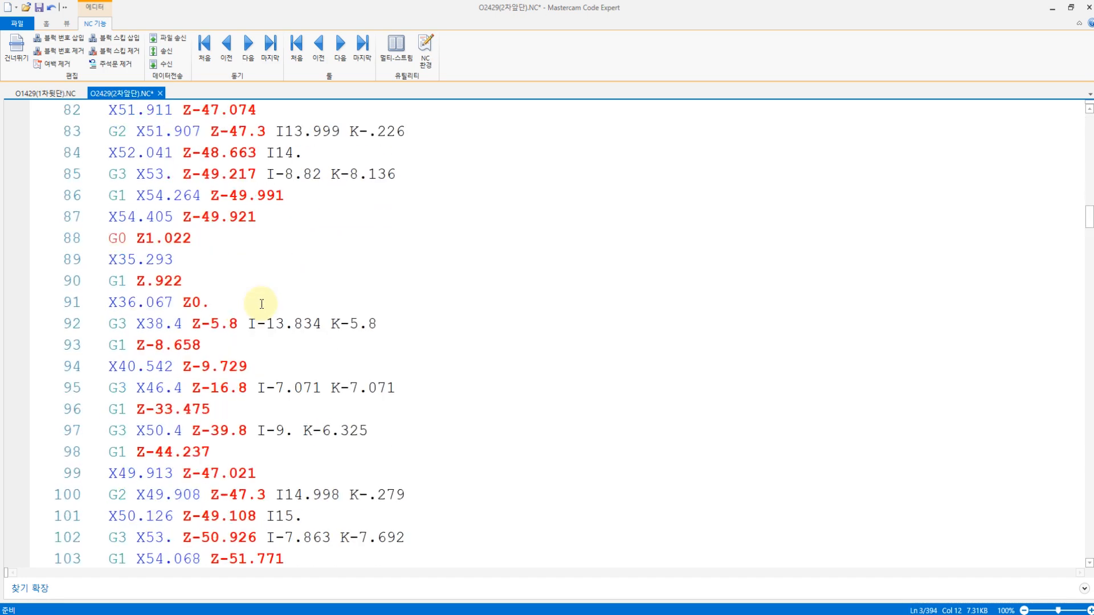
scroll(258, 312, "down", 20)
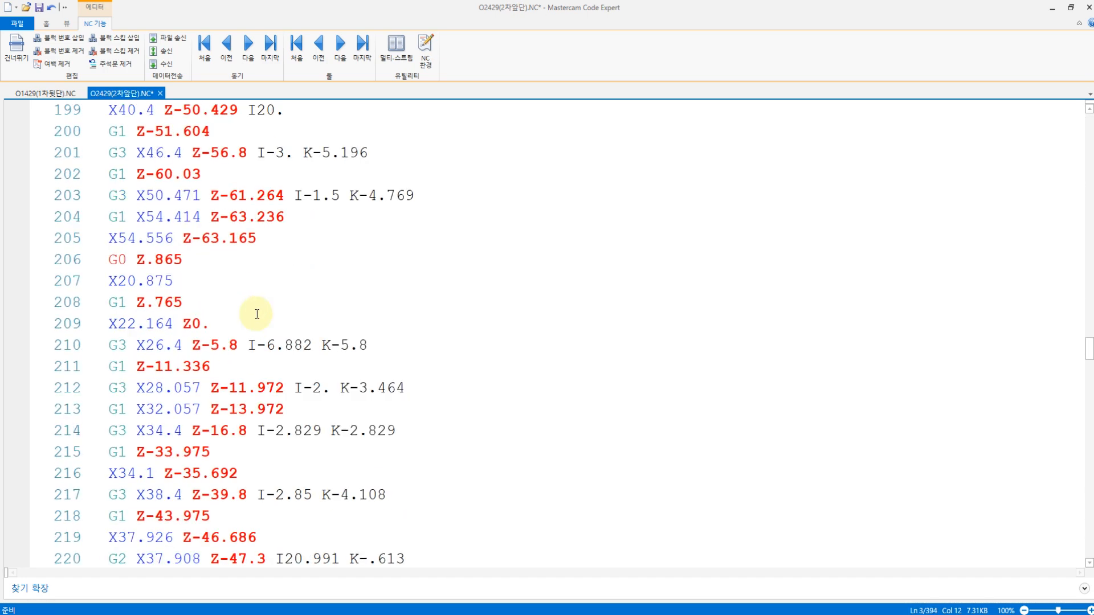
scroll(258, 314, "down", 20)
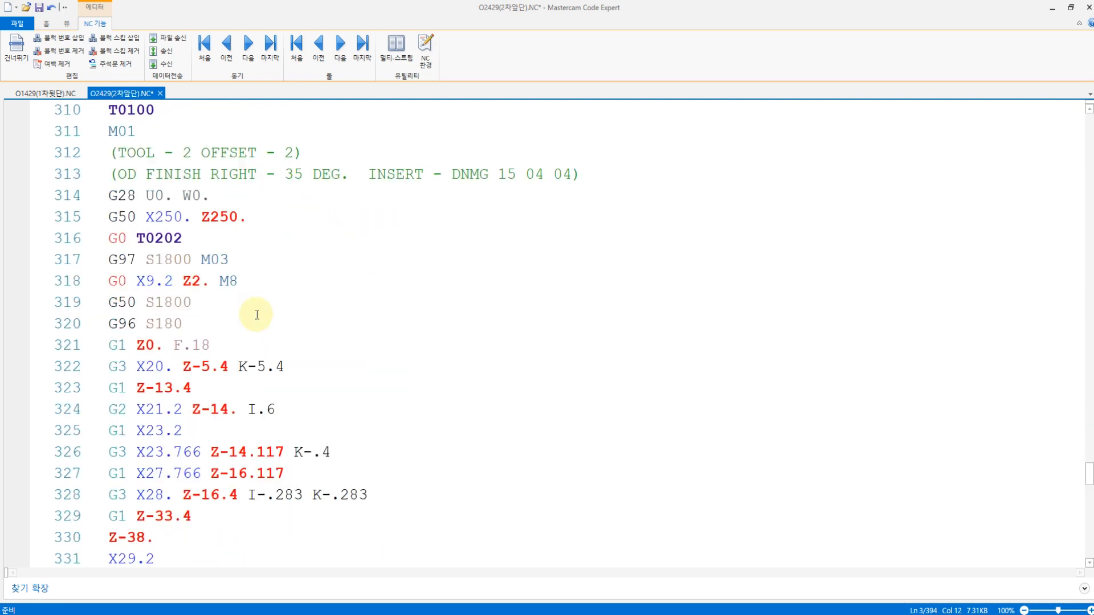
scroll(249, 315, "up", 4)
left_click_drag(581, 366, 110, 343)
key("Delete")
left_click_drag(273, 386, 115, 386)
key("Delete")
key("BackSpace")
- Replace the tool 3 groove comments in O2429 with one blank line and delete the G50 X250. Z250. block before T0303
scroll(280, 359, "down", 12)
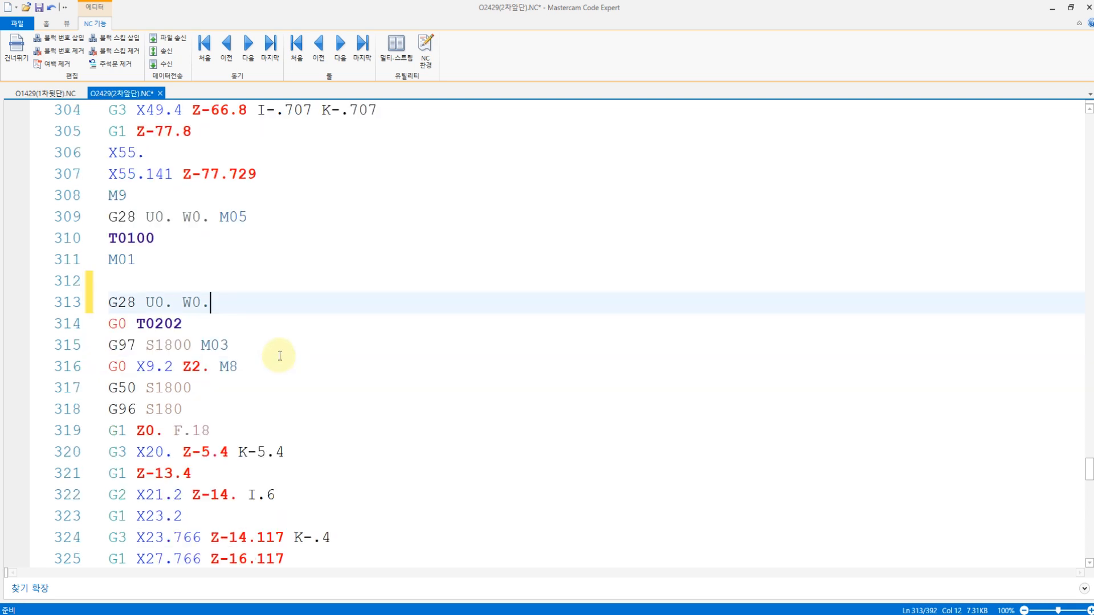
scroll(280, 355, "down", 2)
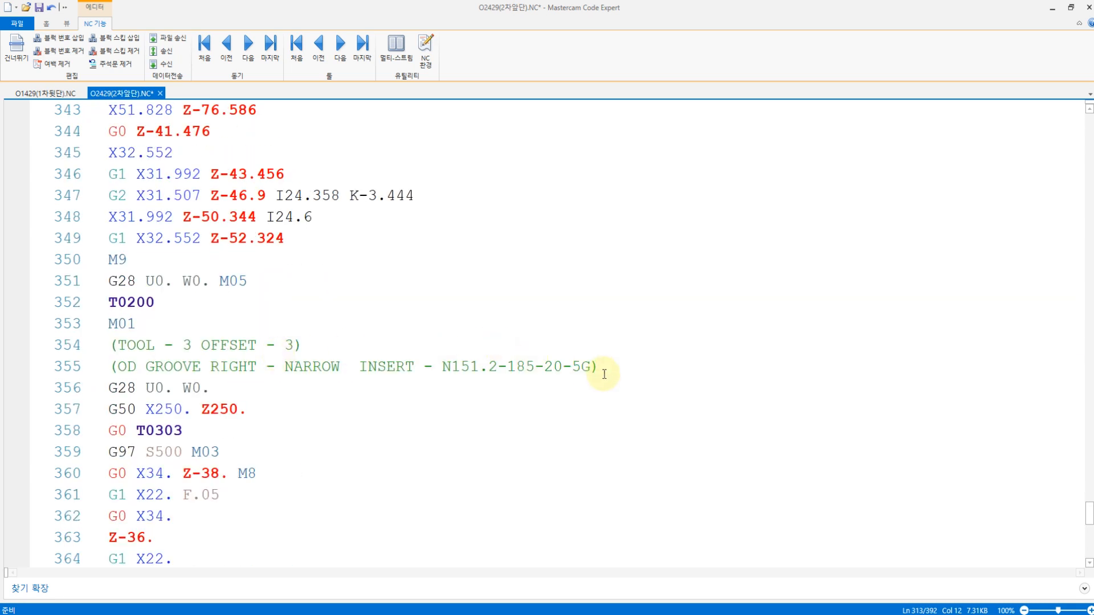
left_click_drag(601, 368, 110, 344)
key("Delete")
key("BackSpace")
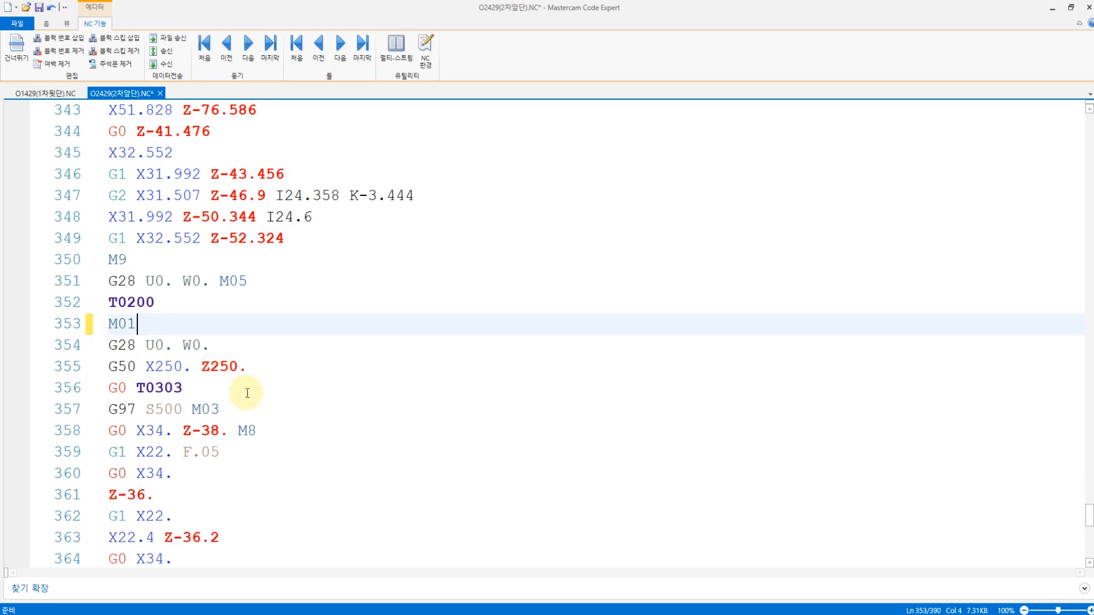
key("Return")
left_click(278, 383)
key("shift+Home")
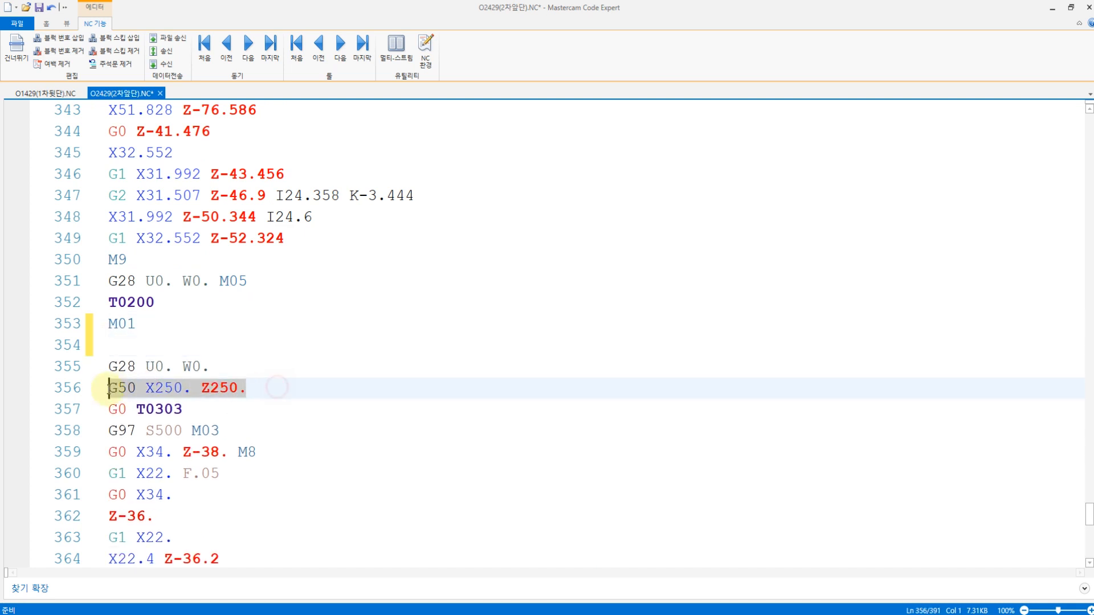
key("Delete")
key("BackSpace")
scroll(253, 382, "down", 4)
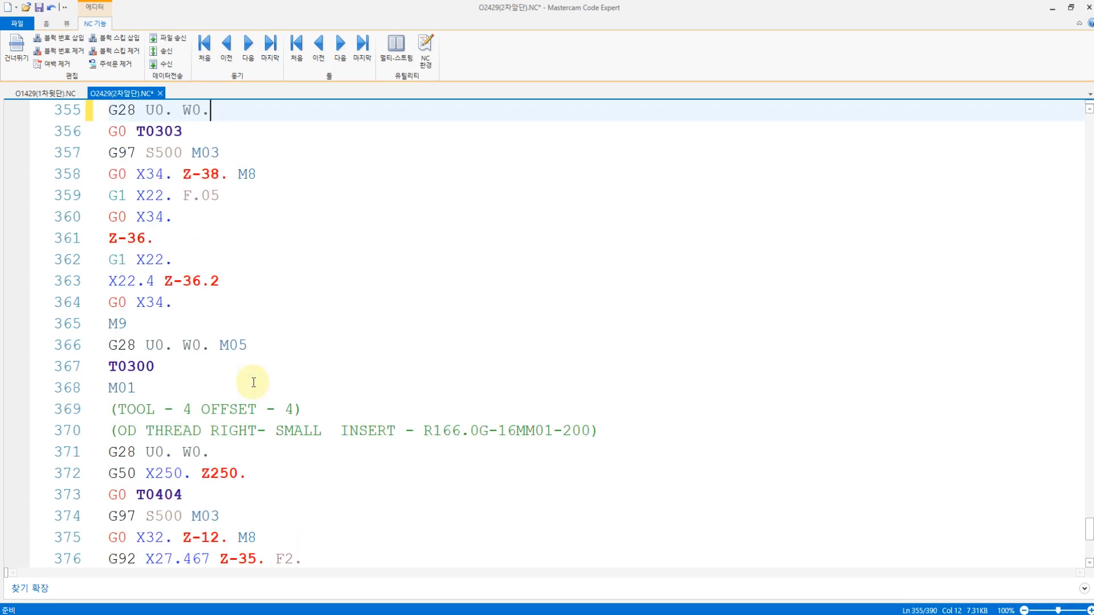
- Replace the tool 4 thread comments in O2429 with one blank line and delete the G50 X250. Z250. block before T0404
left_click_drag(618, 431, 110, 410)
key("Delete")
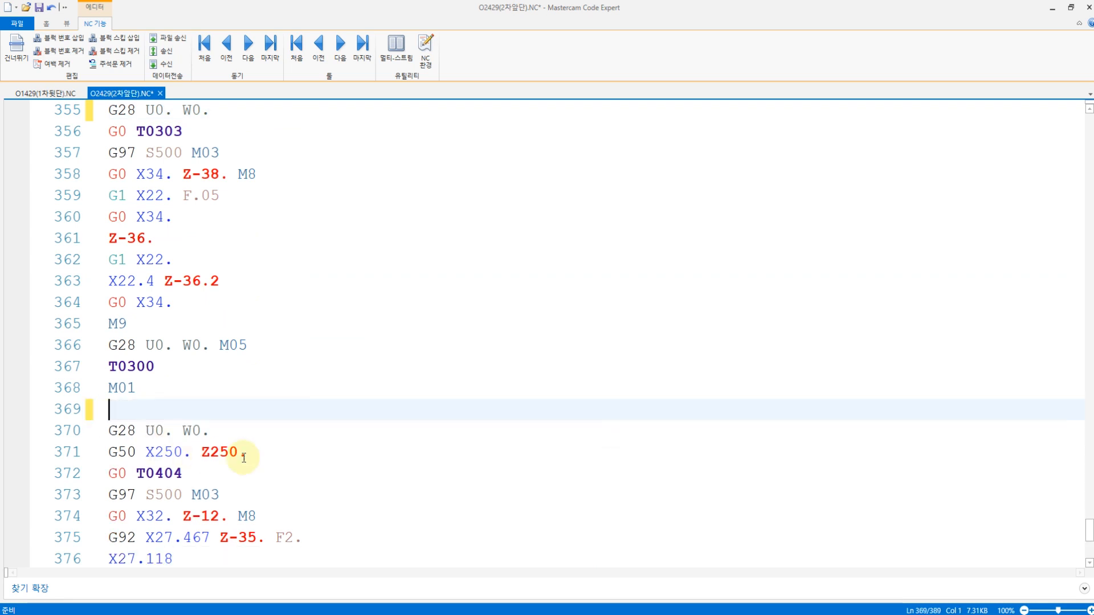
left_click_drag(286, 451, 57, 458)
key("Delete")
key("BackSpace")
- Examine the T0404 G92 threading cycle block, its successive X pass diameters and the end of the program
scroll(251, 442, "down", 1)
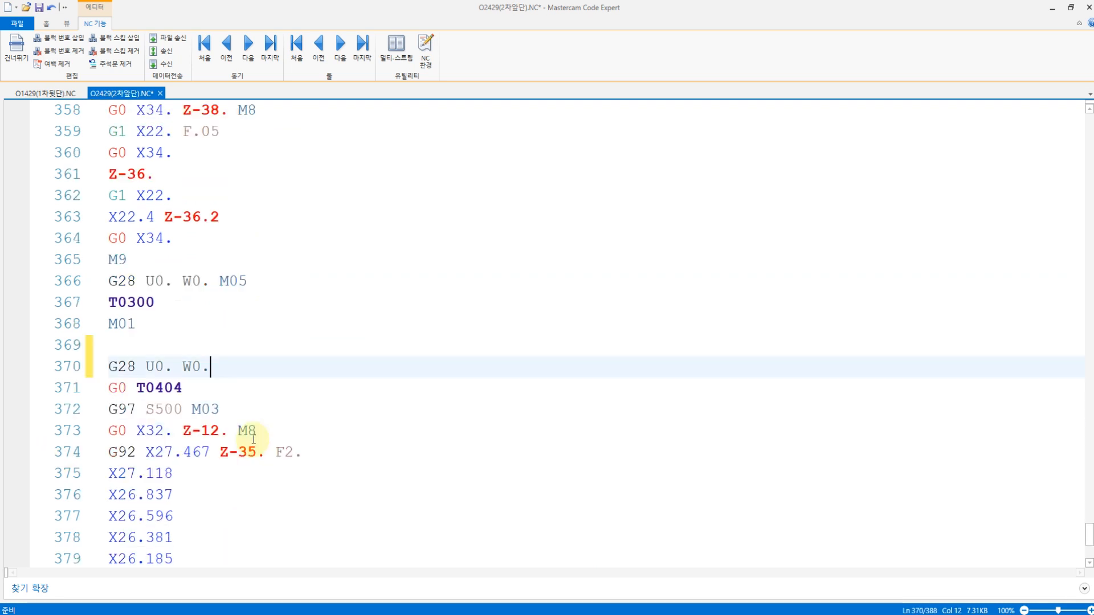
left_click(136, 454)
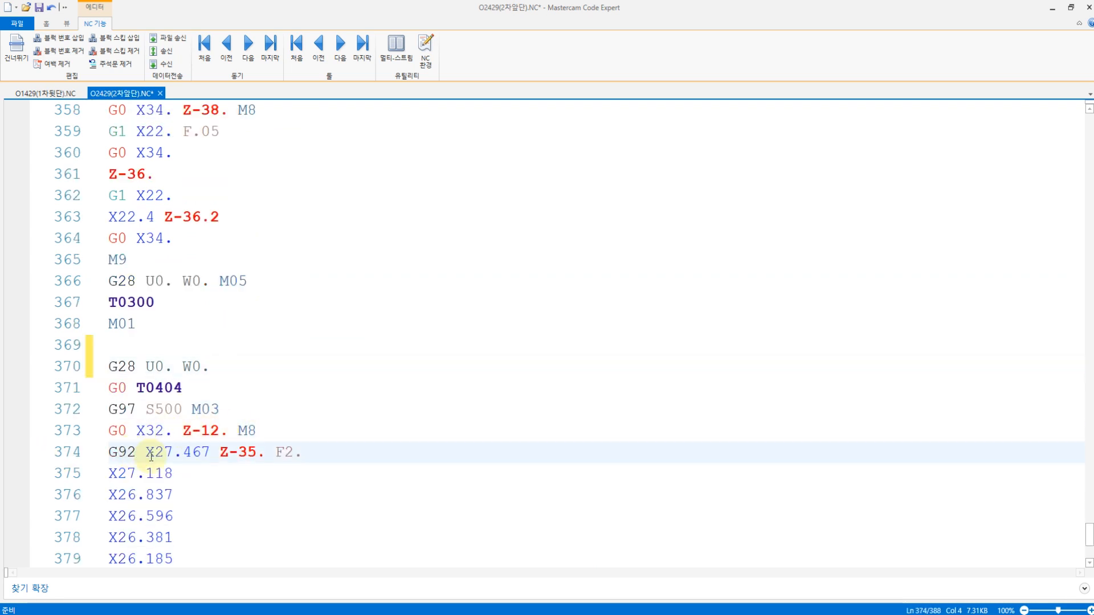
left_click_drag(137, 454, 110, 454)
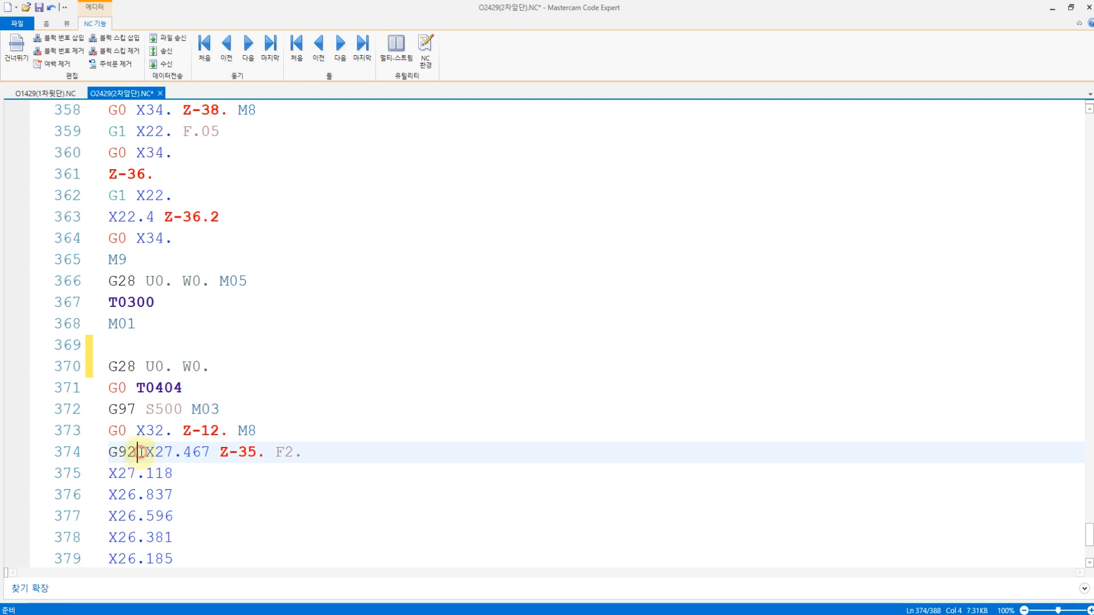
scroll(341, 438, "down", 2)
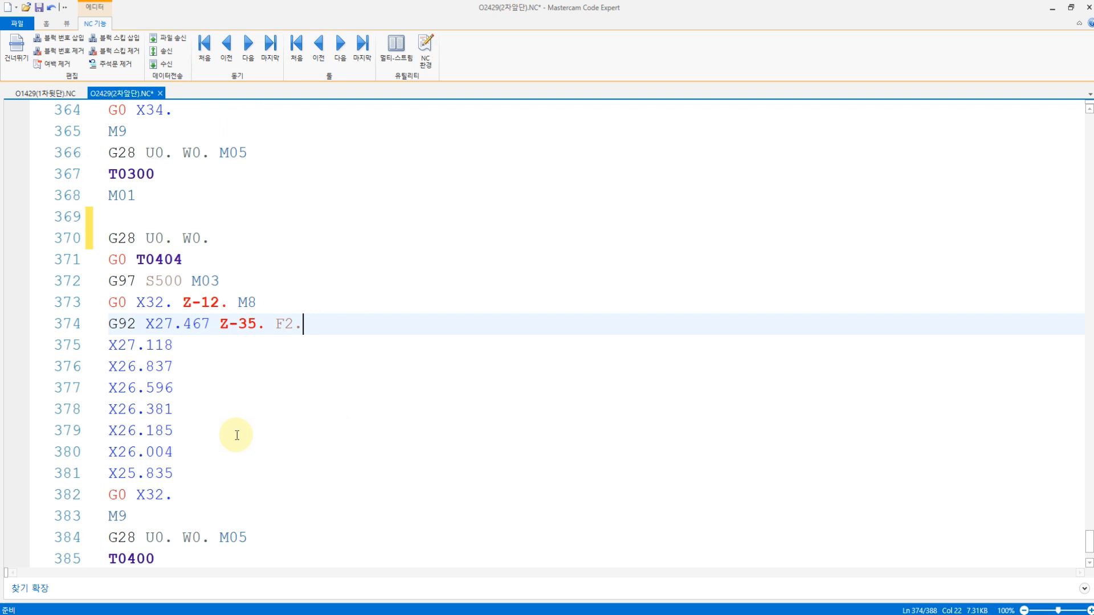
left_click(160, 346)
left_click(162, 366)
left_click(163, 387)
left_click(163, 409)
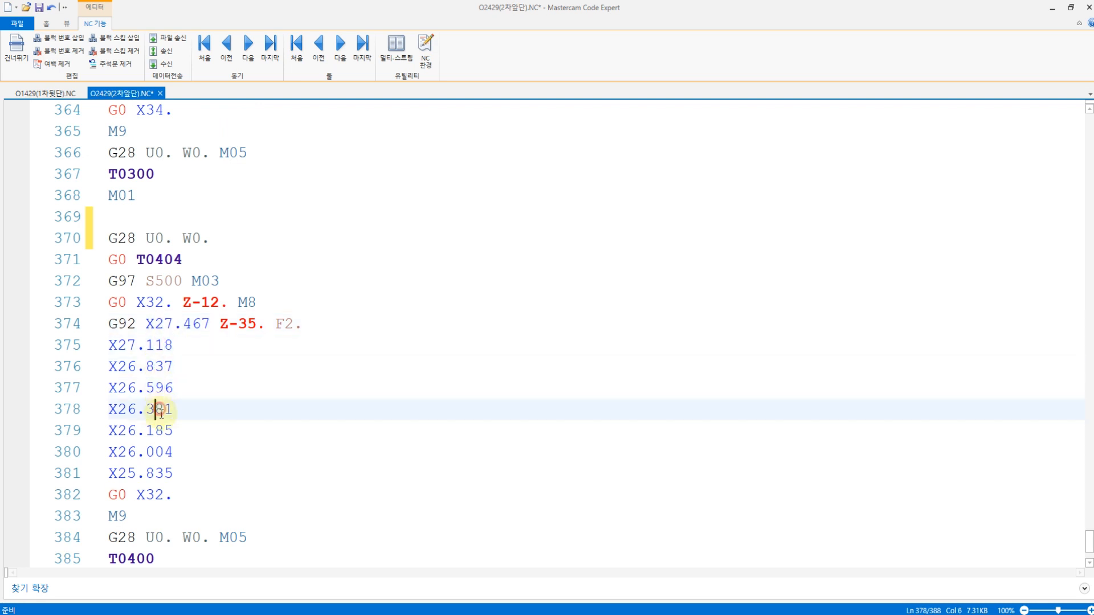
left_click(164, 430)
left_click(171, 452)
left_click(190, 471)
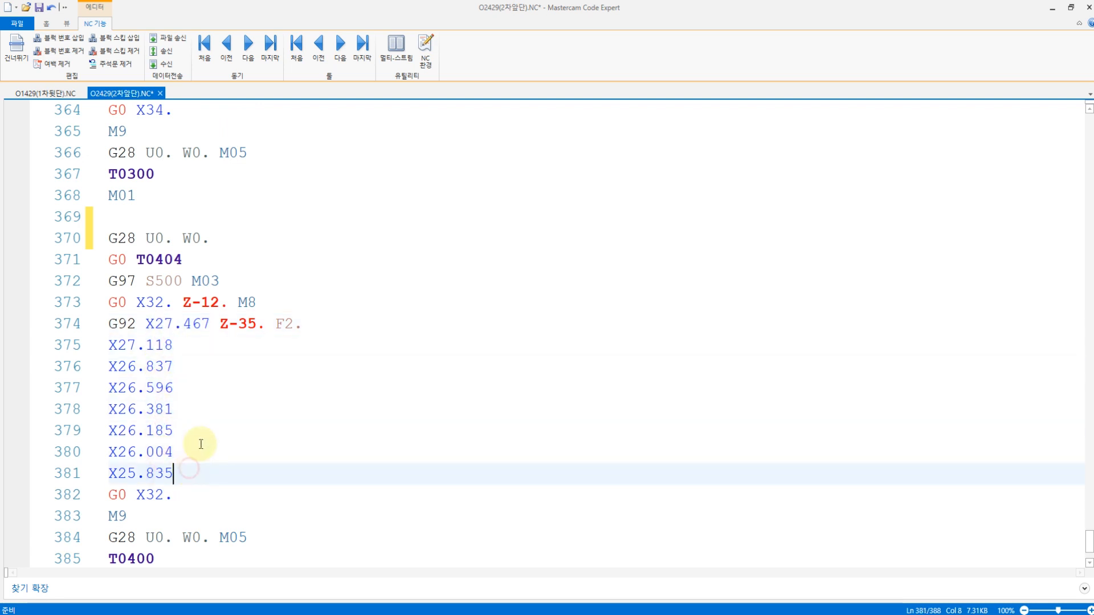
scroll(188, 462, "down", 2)
left_click(171, 491)
- Return to the start of the O2429 program and save the edited NC file
scroll(216, 405, "up", 20)
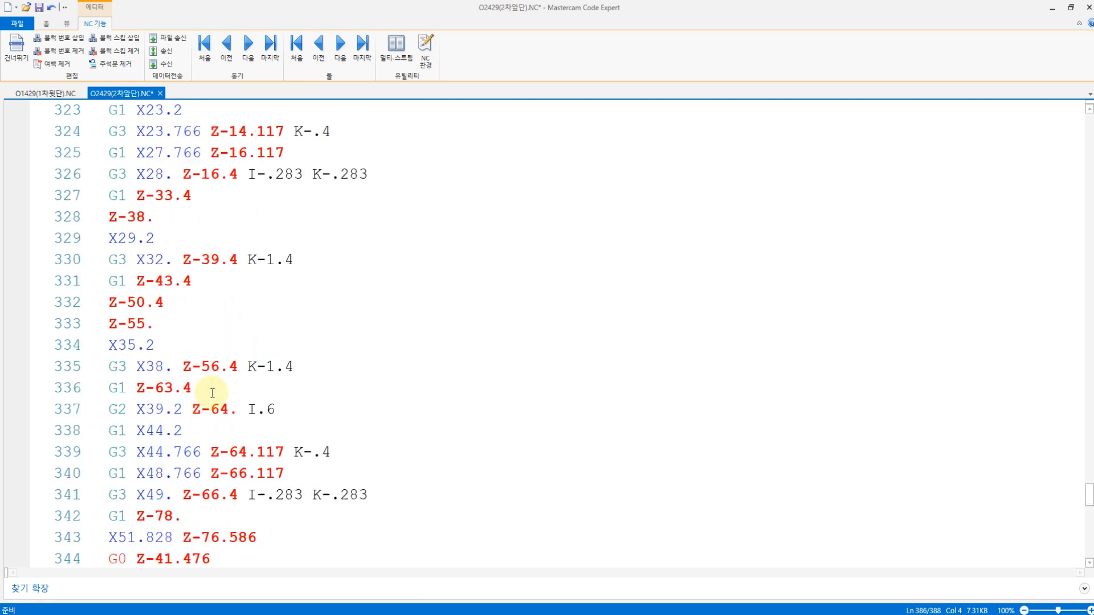
scroll(217, 387, "up", 15)
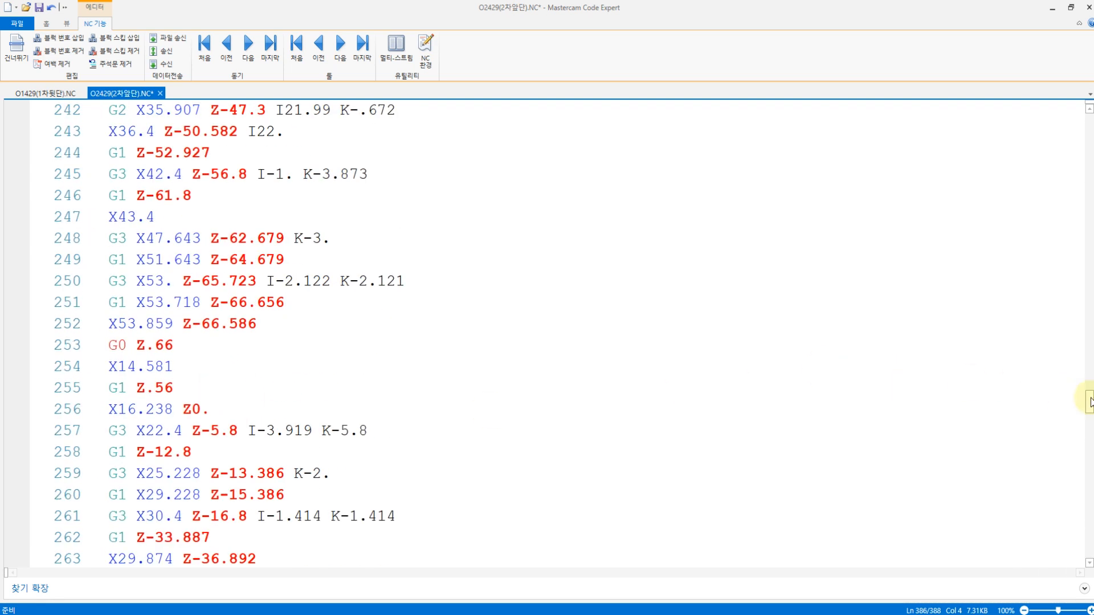
left_click_drag(1086, 395, 1086, 246)
scroll(1072, 163, "up", 20)
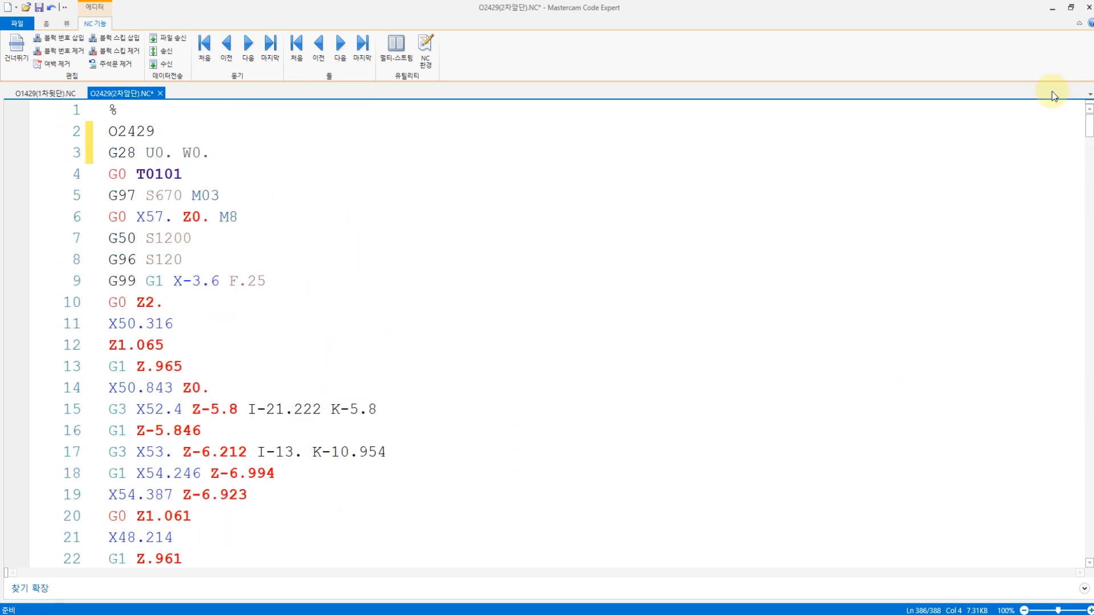
left_click(38, 7)
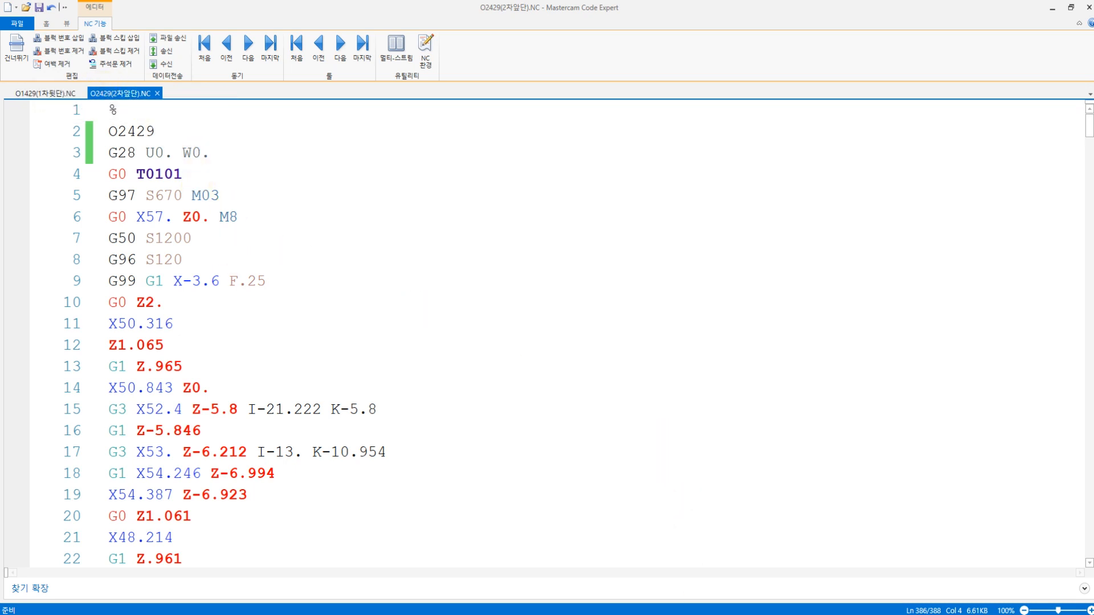
- Switch to Mastercam X9 and examine the shaft drawings with the first rear-end and second front-end toolpaths
left_click(678, 614)
scroll(694, 268, "down", 4)
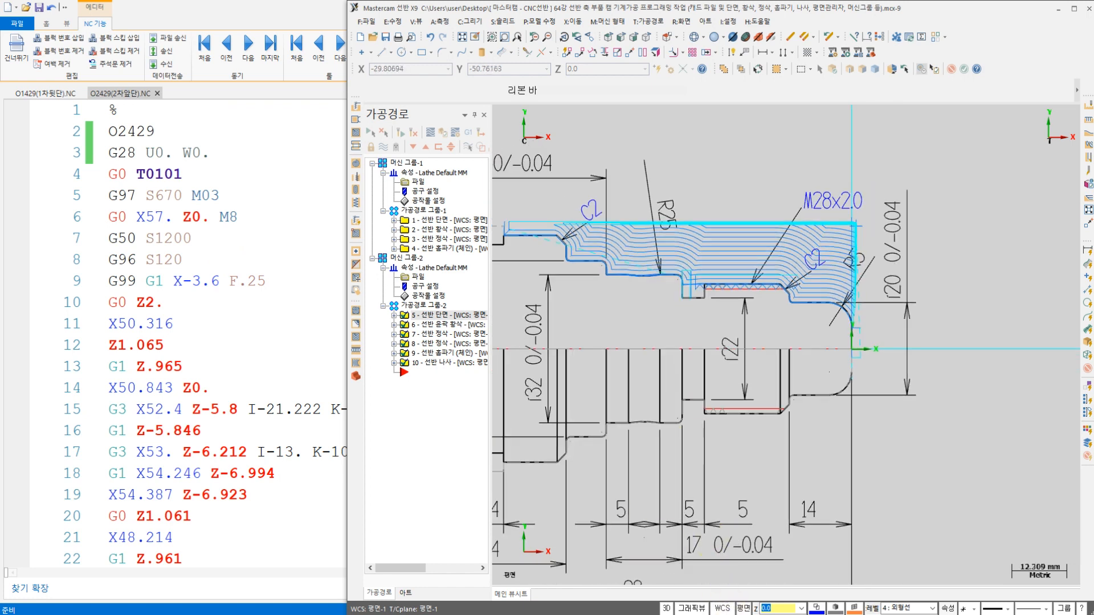
middle_click_drag(678, 370, 731, 351)
scroll(731, 352, "down", 7)
middle_click_drag(874, 316, 718, 322)
scroll(718, 323, "down", 3)
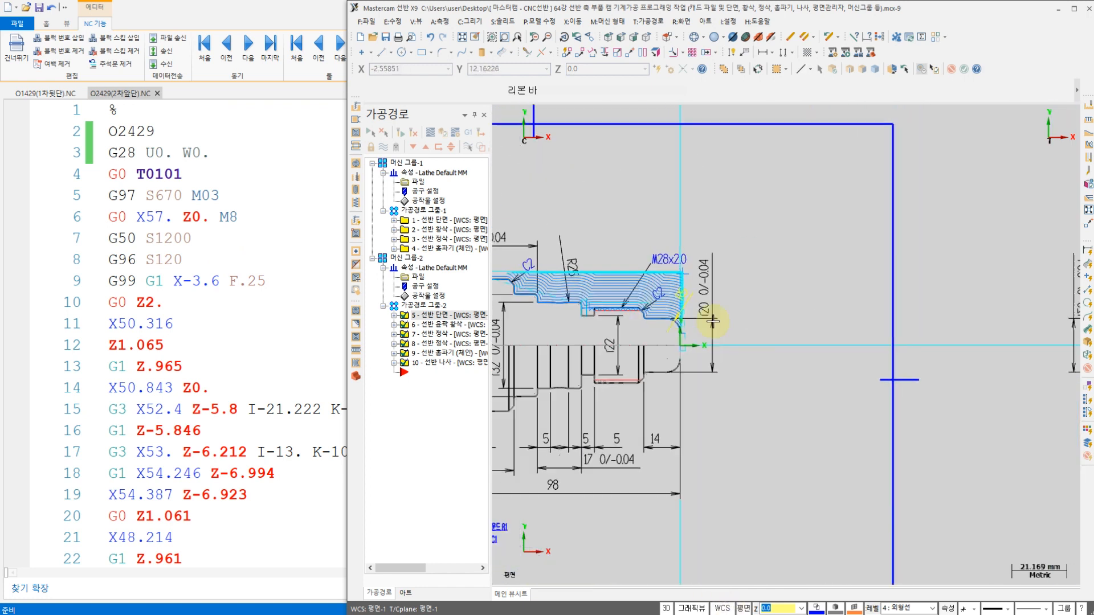
mouse_move(1024, 325)
middle_mouse_down()
mouse_move(783, 332)
mouse_move(525, 268)
mouse_move(796, 302)
middle_mouse_up()
scroll(796, 302, "down", 12)
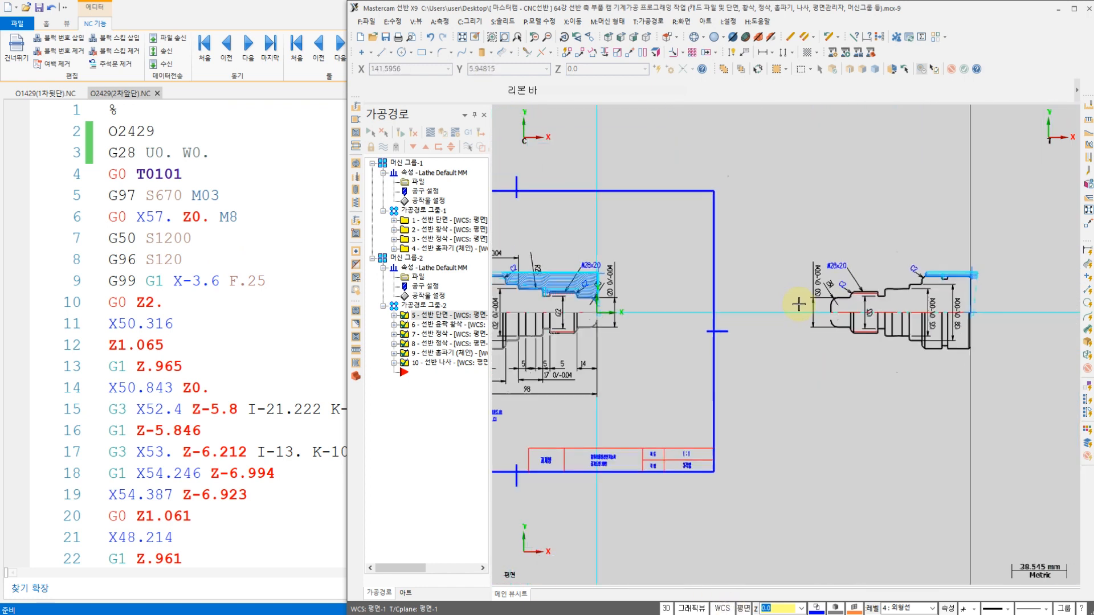
scroll(741, 313, "up", 3)
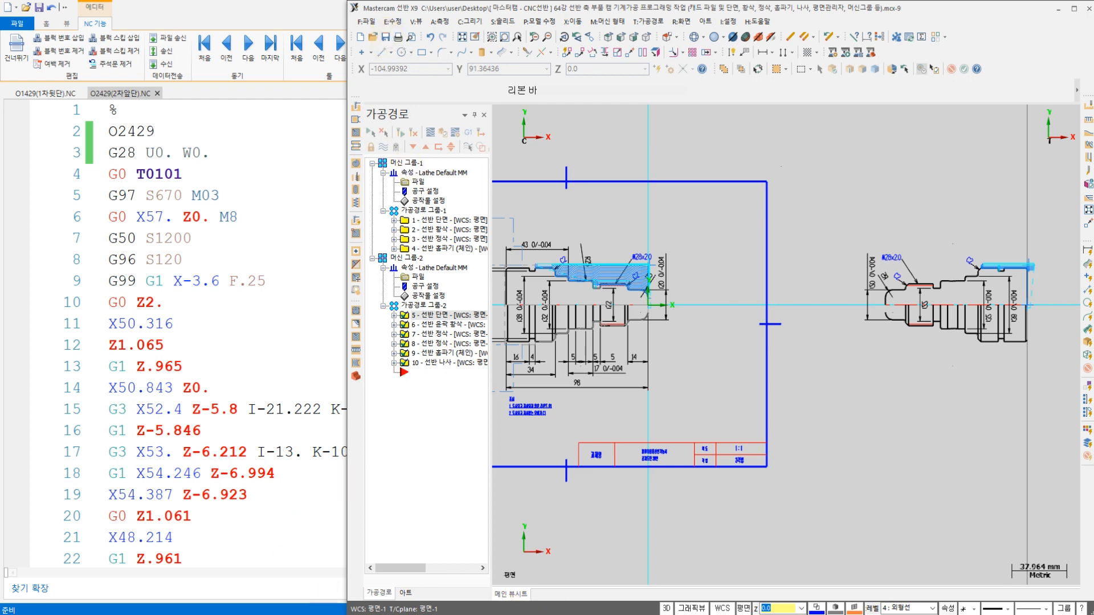
- Switch to the lesson notes in Notepad and review the title, work description and work sequence sections
left_click(569, 607)
scroll(191, 159, "up", 6)
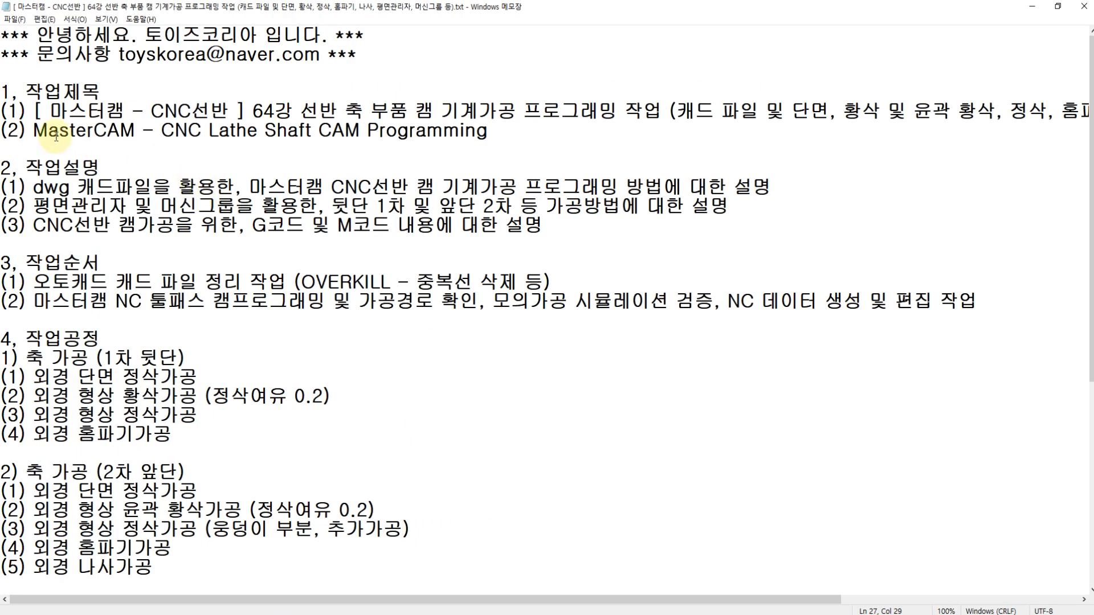
double_click(255, 111)
left_click_drag(301, 110, 663, 110)
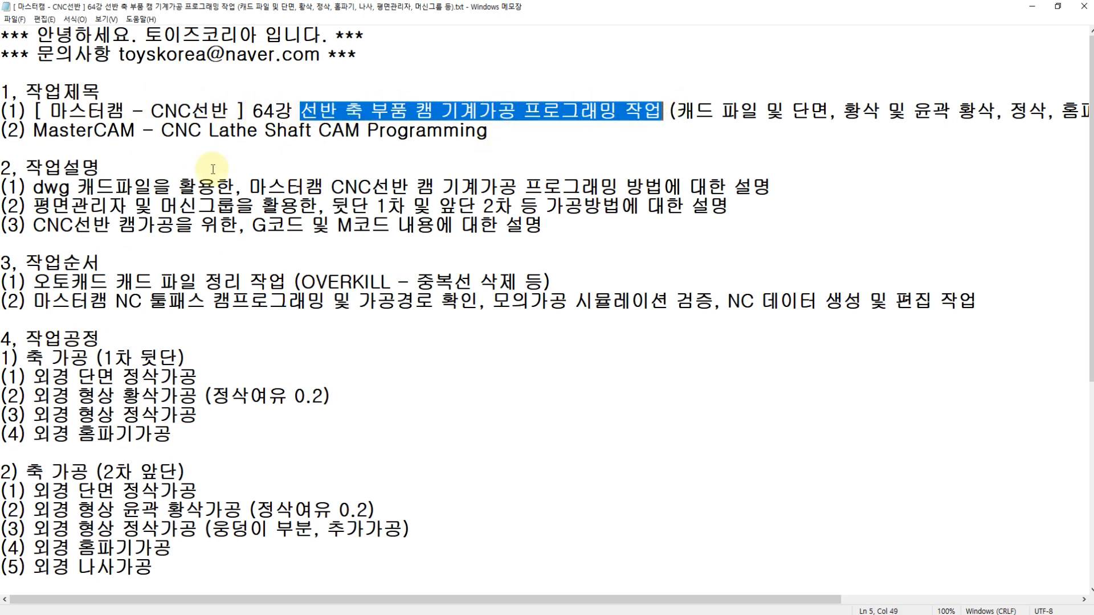
left_click_drag(33, 190, 172, 190)
left_click(186, 189)
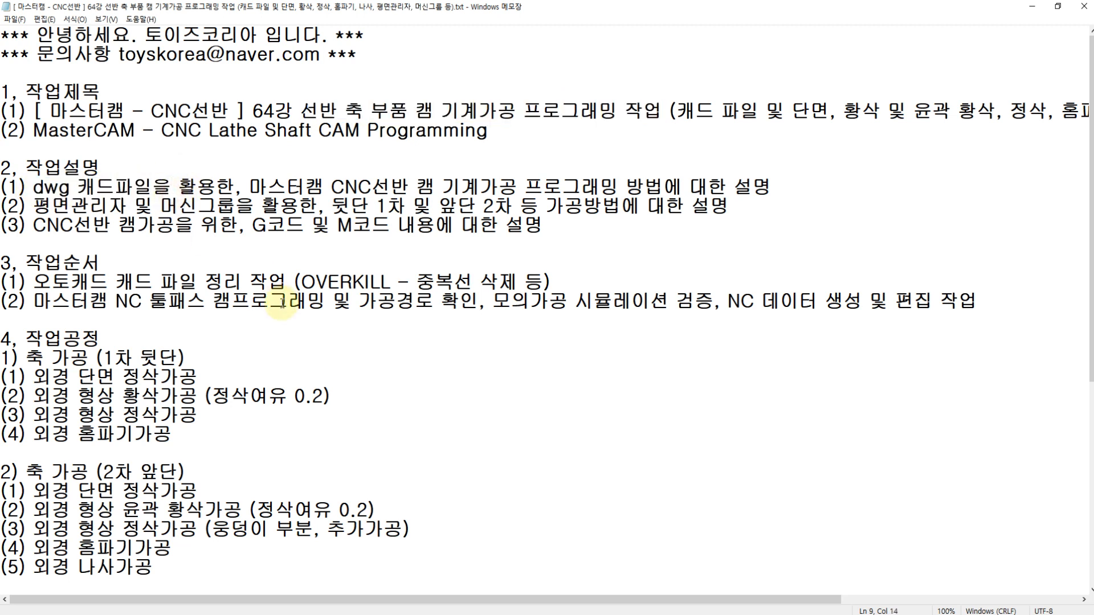
left_click_drag(298, 283, 476, 273)
left_click_drag(550, 281, 992, 305)
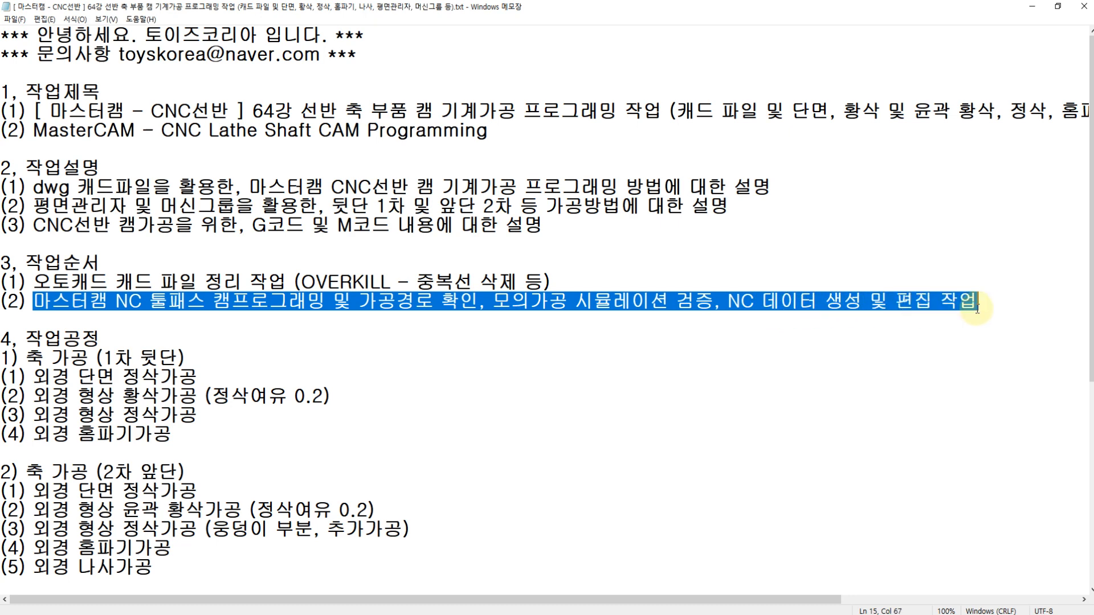
- Review the machining processes for both shaft ends, the tool list and the special notes, finishing back at the title section
scroll(288, 298, "down", 2)
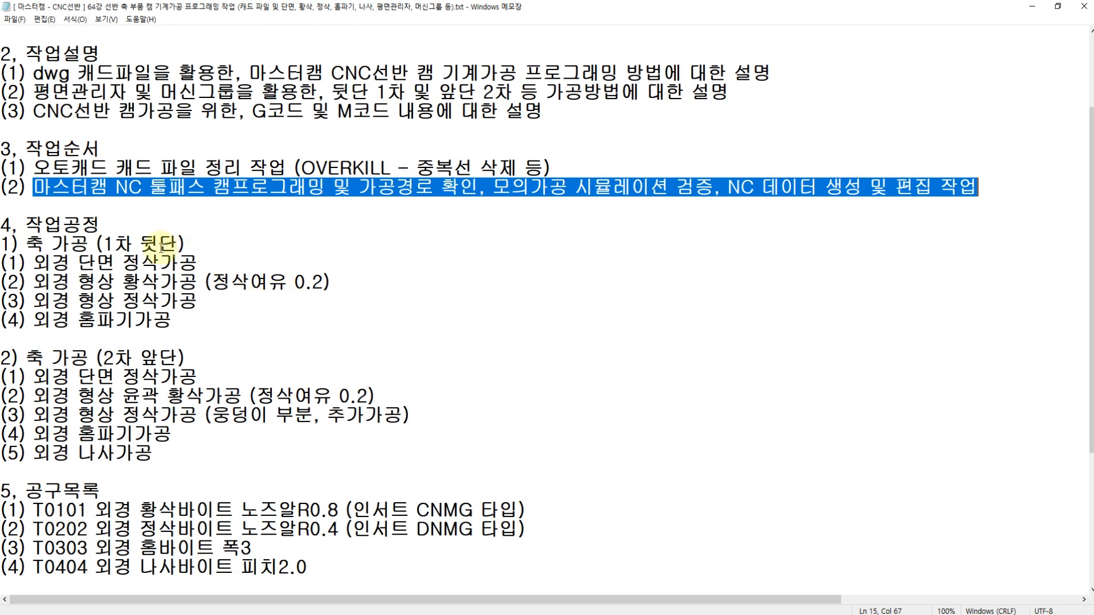
left_click(145, 244)
left_click(188, 358)
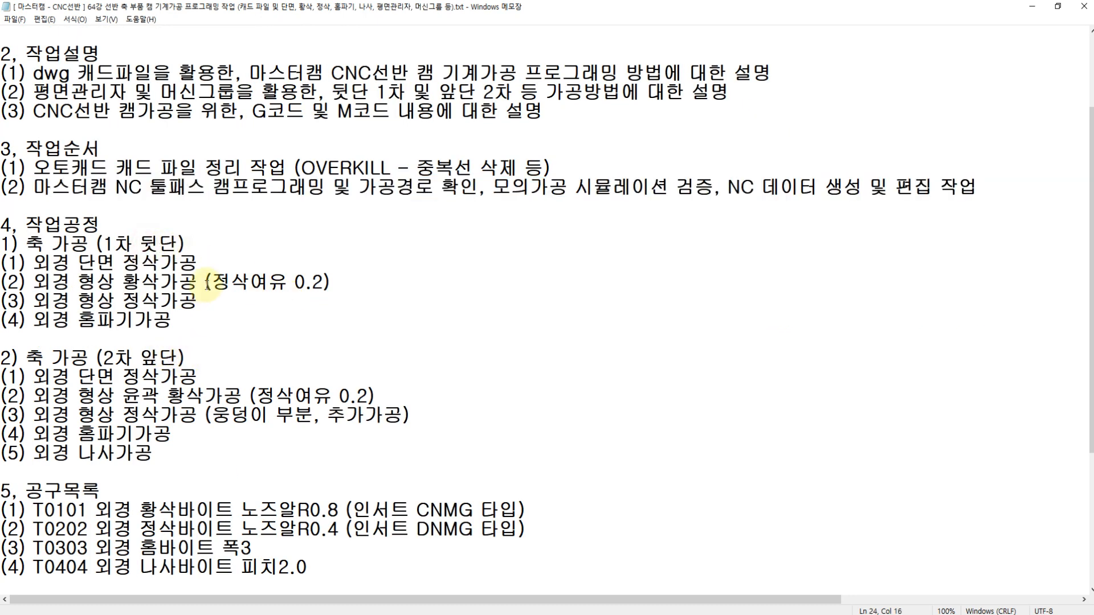
scroll(206, 283, "down", 2)
scroll(207, 279, "down", 1)
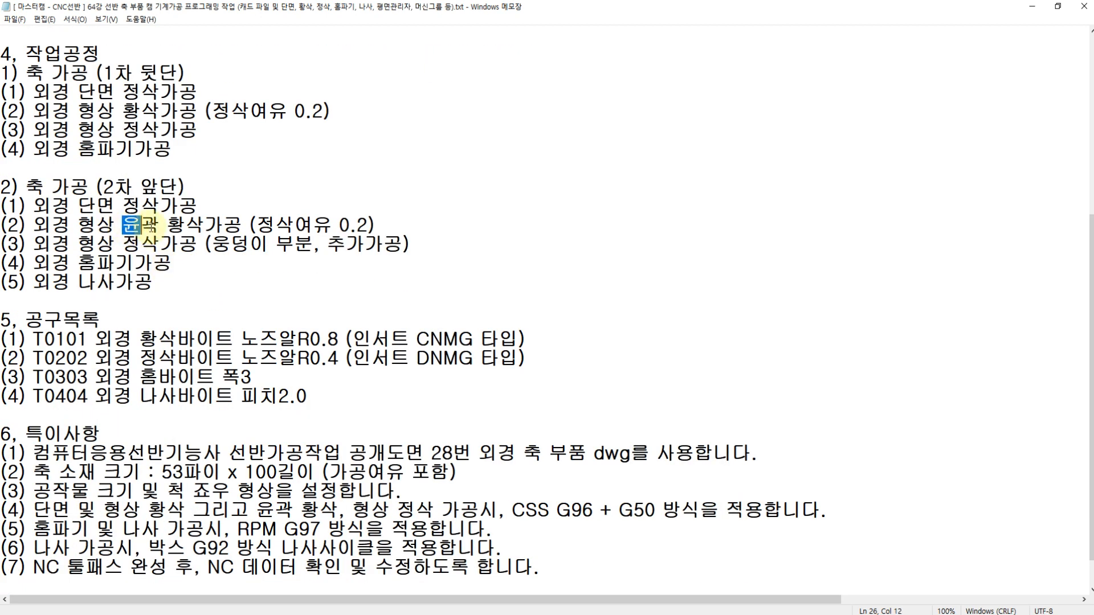
left_click_drag(151, 225, 240, 224)
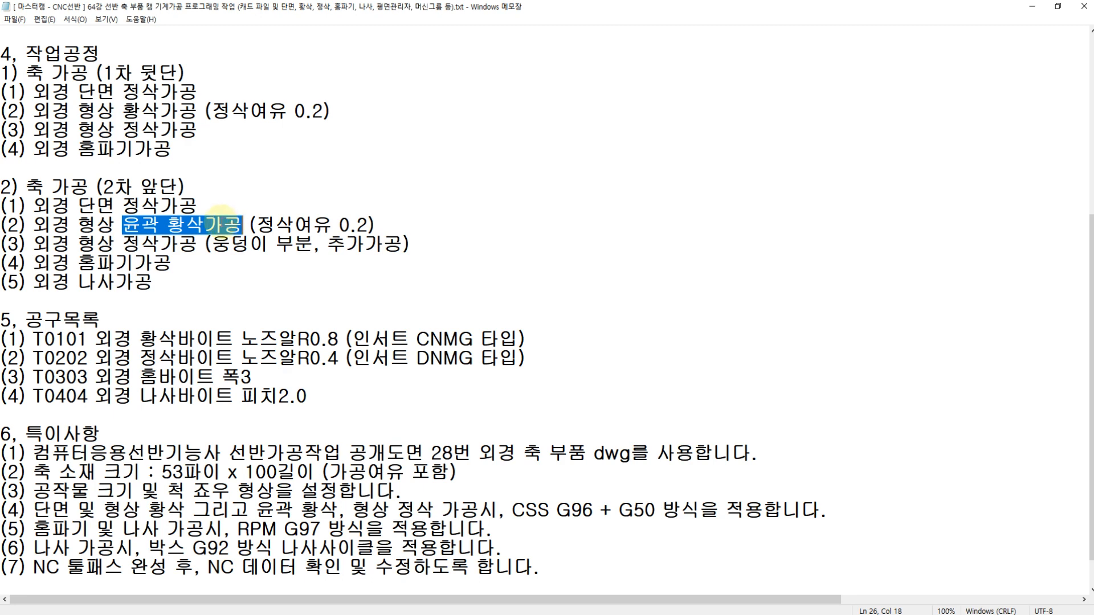
scroll(222, 214, "down", 1)
left_click(114, 397)
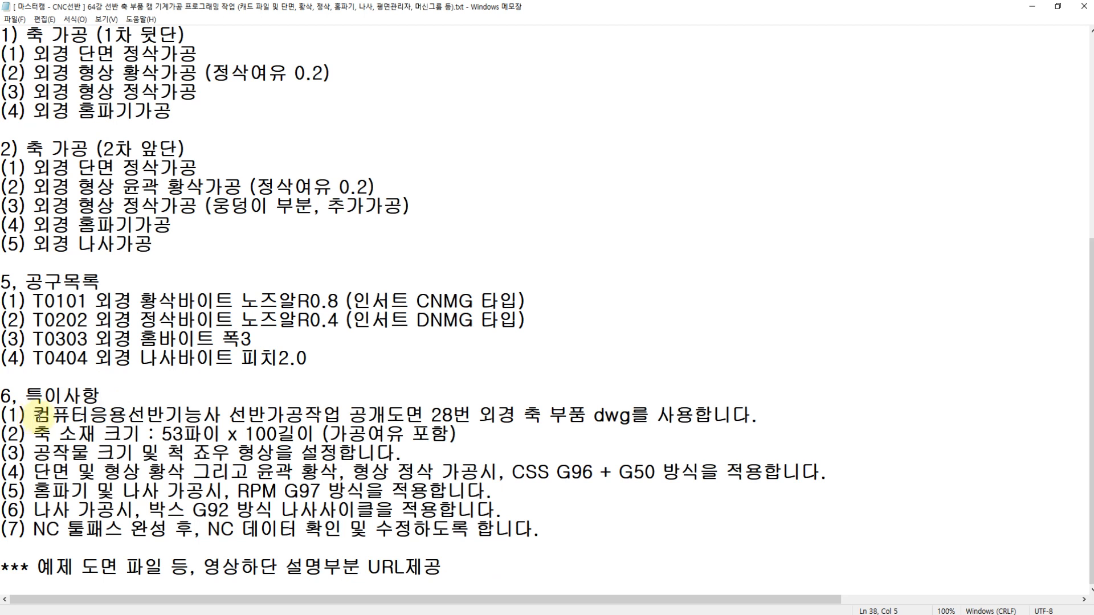
left_click_drag(46, 416, 593, 414)
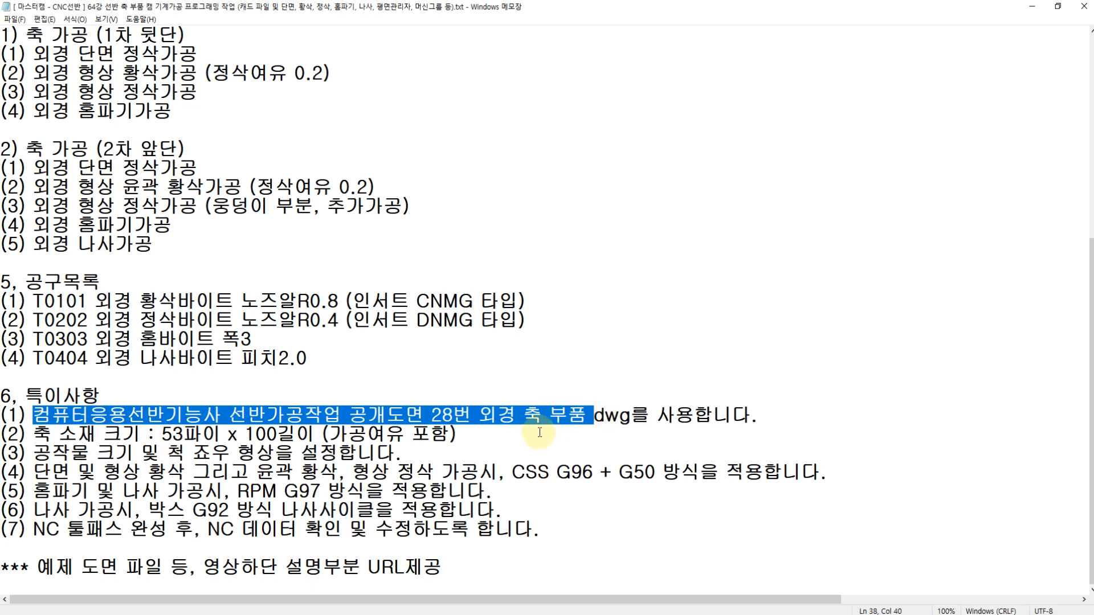
scroll(274, 441, "up", 6)
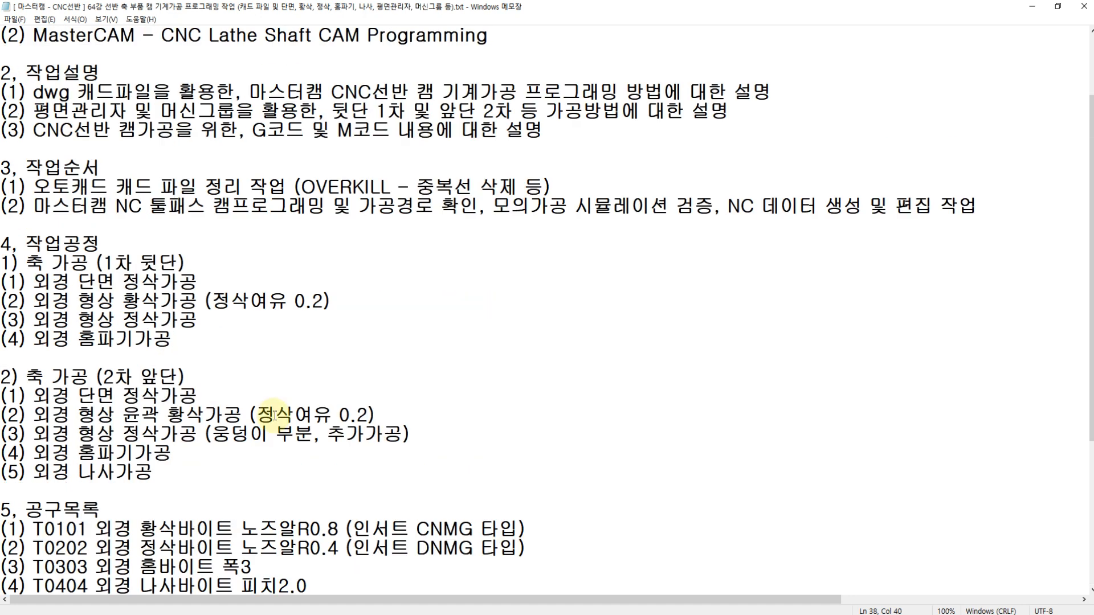
left_click(137, 87)
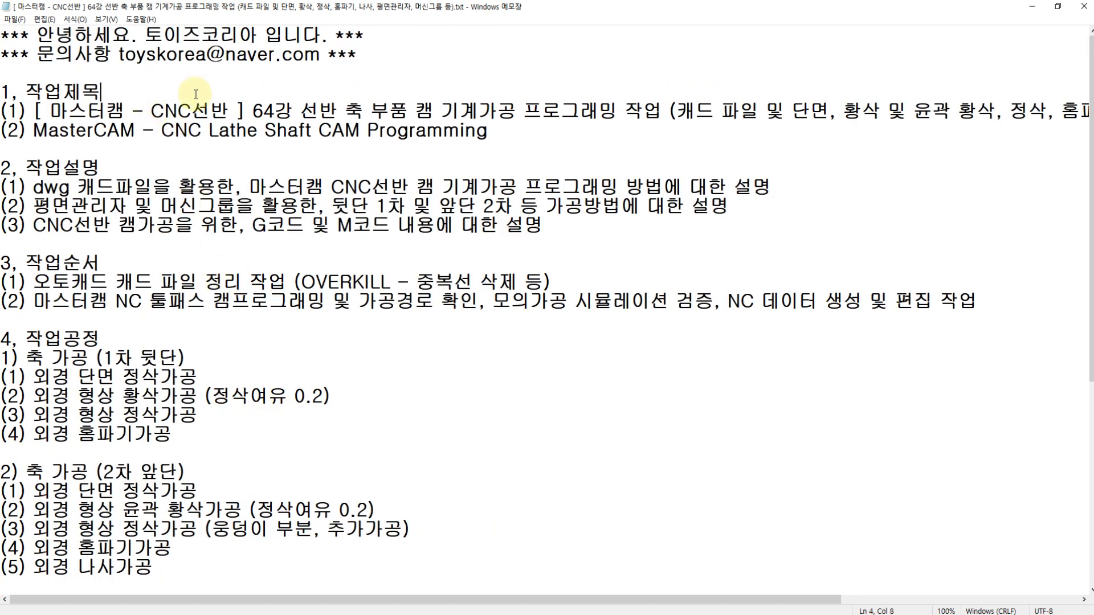